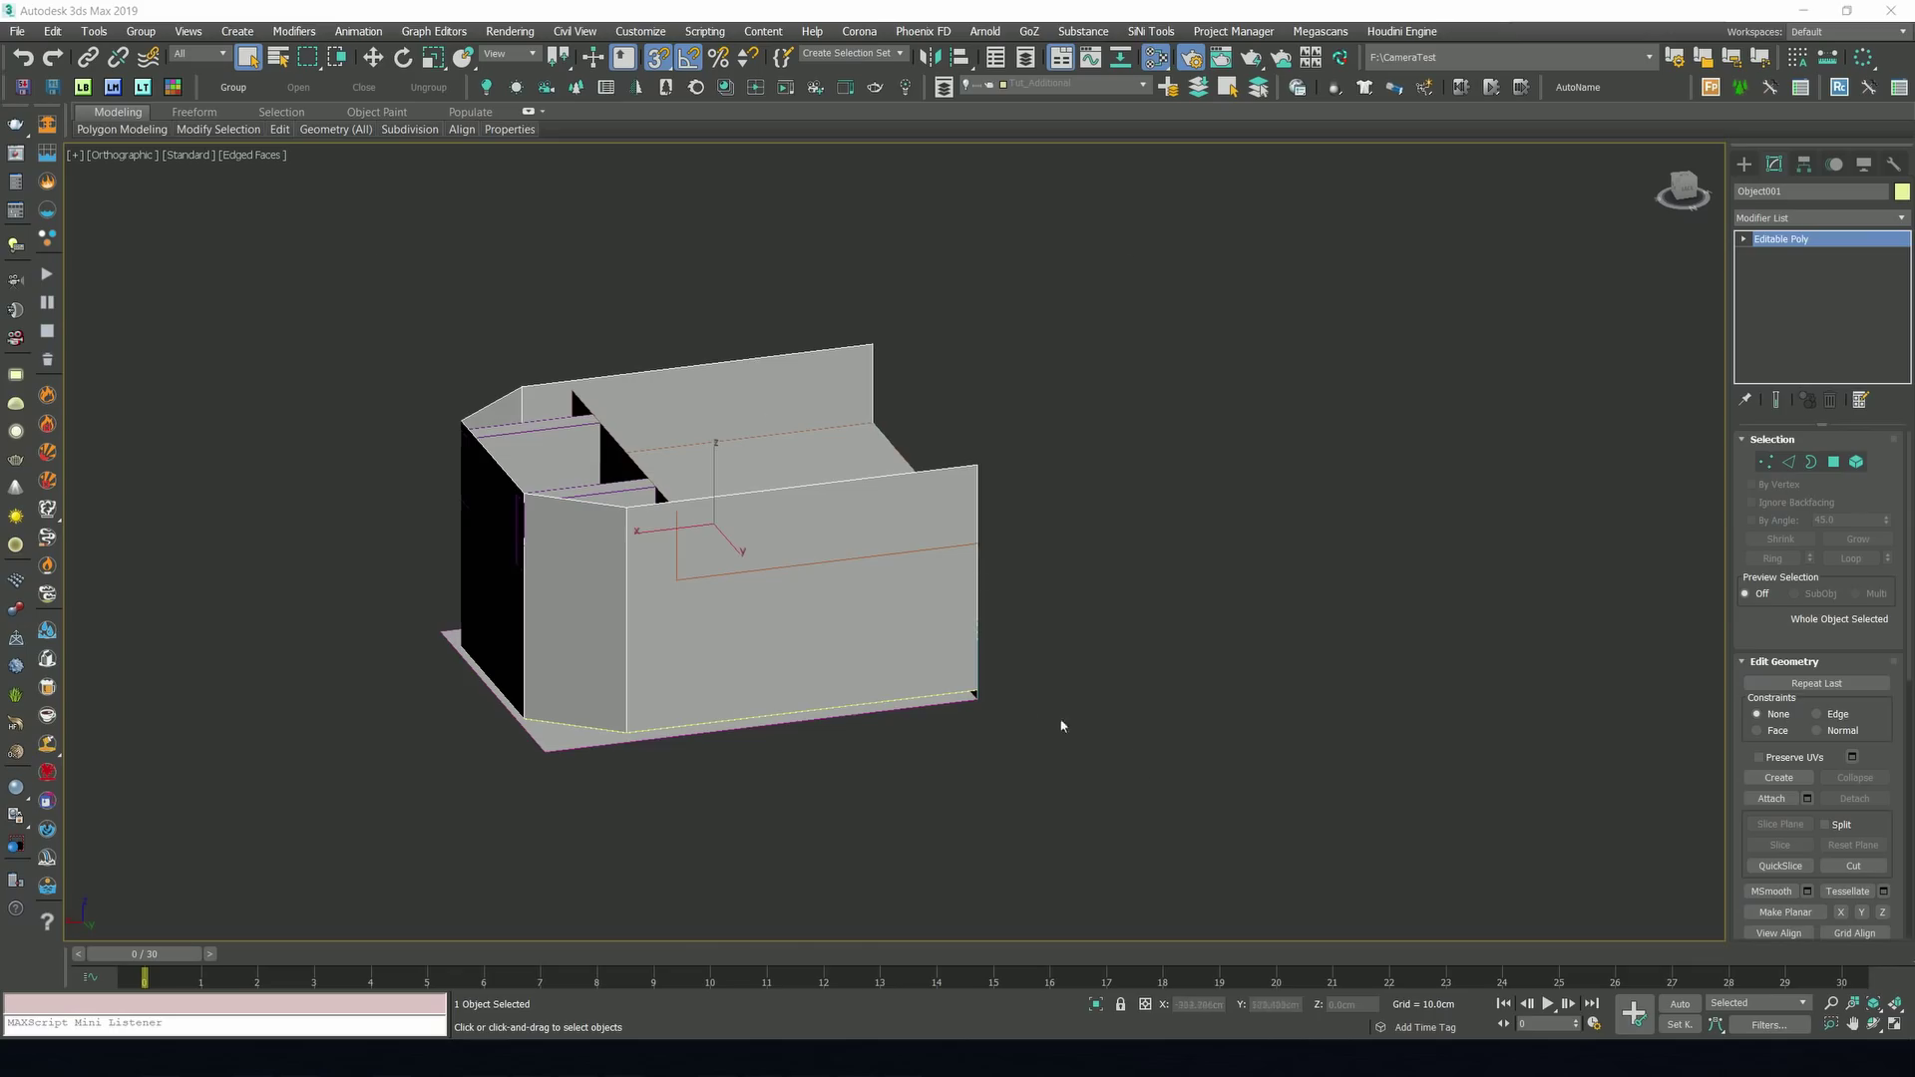
# Select every object of the blocked-out room shell.
pyautogui.hotkey('ctrl', 'a')
# Hide the front wall and orbit around the room to inspect the interior.
pyautogui.click(893, 595)
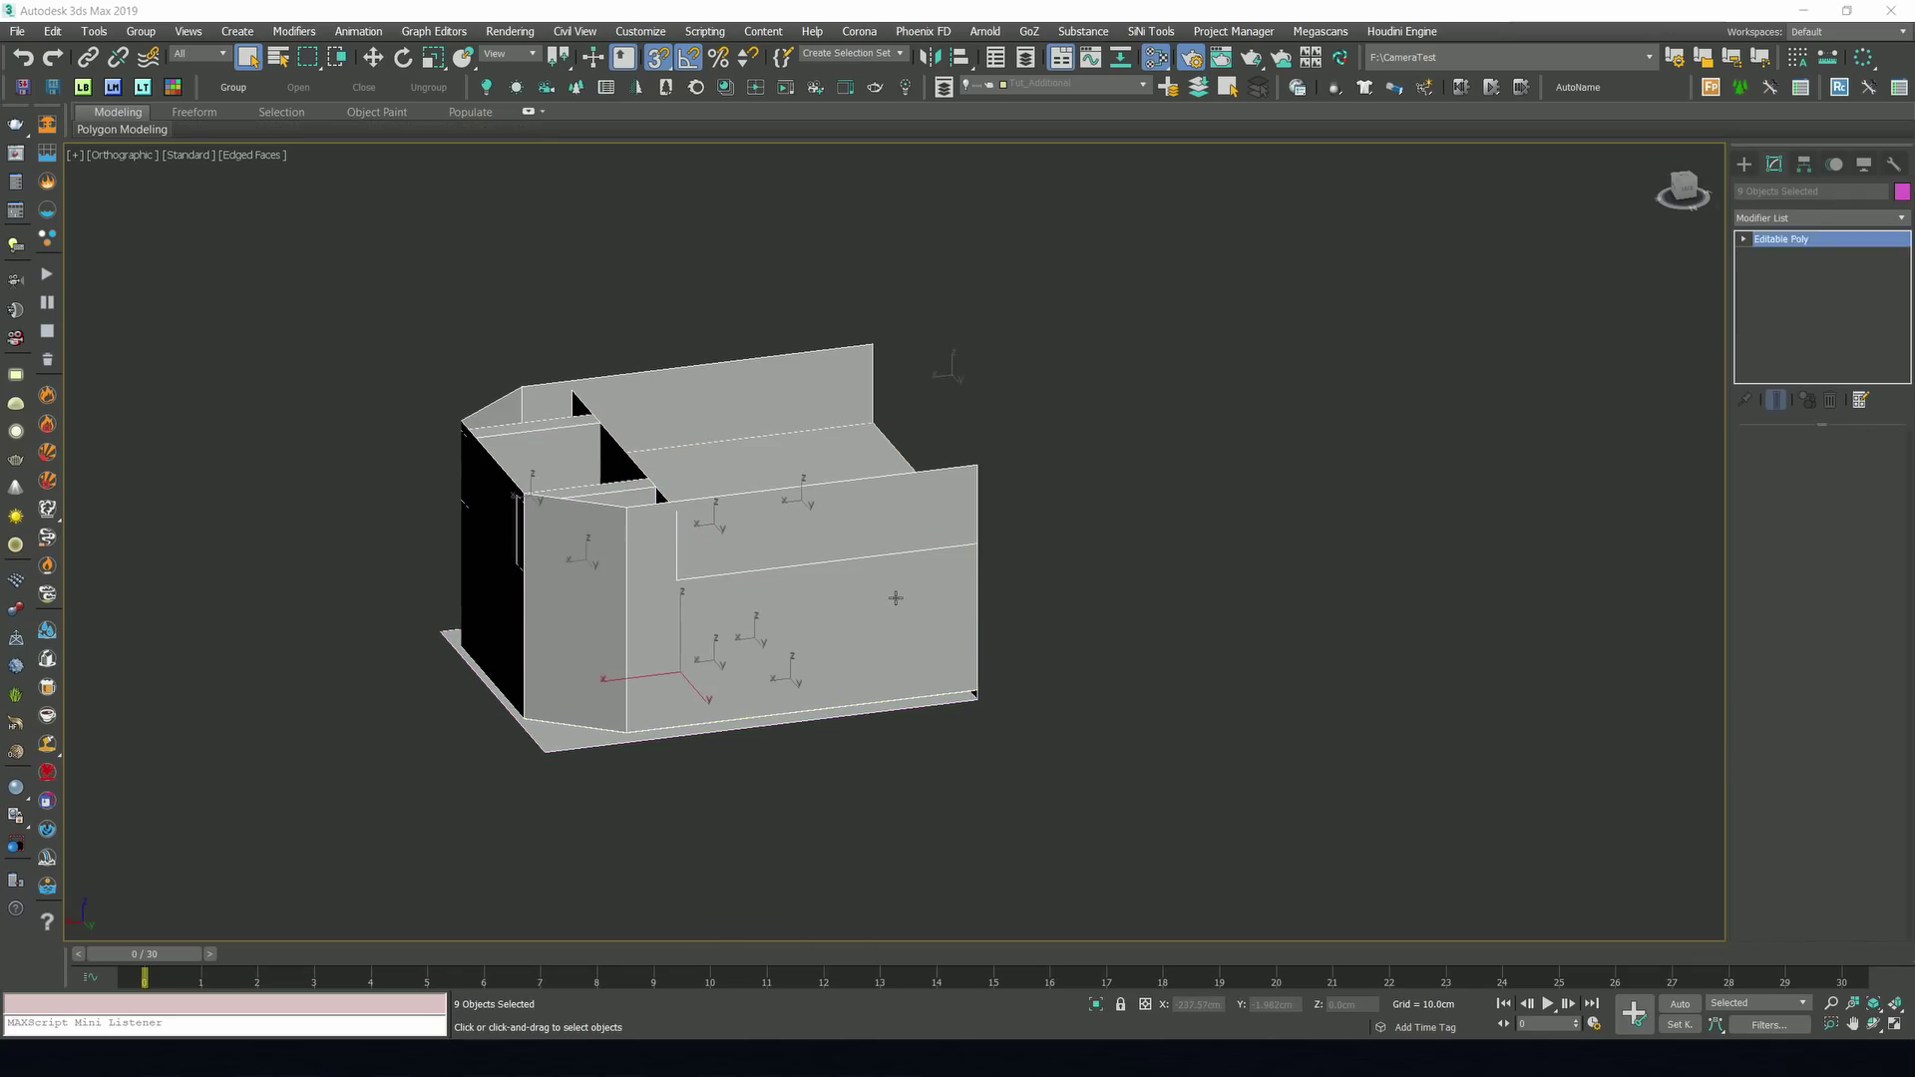
pyautogui.rightClick(891, 589)
pyautogui.click(971, 521)
pyautogui.click(695, 654)
pyautogui.keyDown('alt'); pyautogui.moveTo(696, 655); pyautogui.dragTo(958, 649, button='middle'); pyautogui.keyUp('alt')
# View through PhysCamera001, unhide the front wall, show safe frames and dolly back slightly.
pyautogui.press('c')
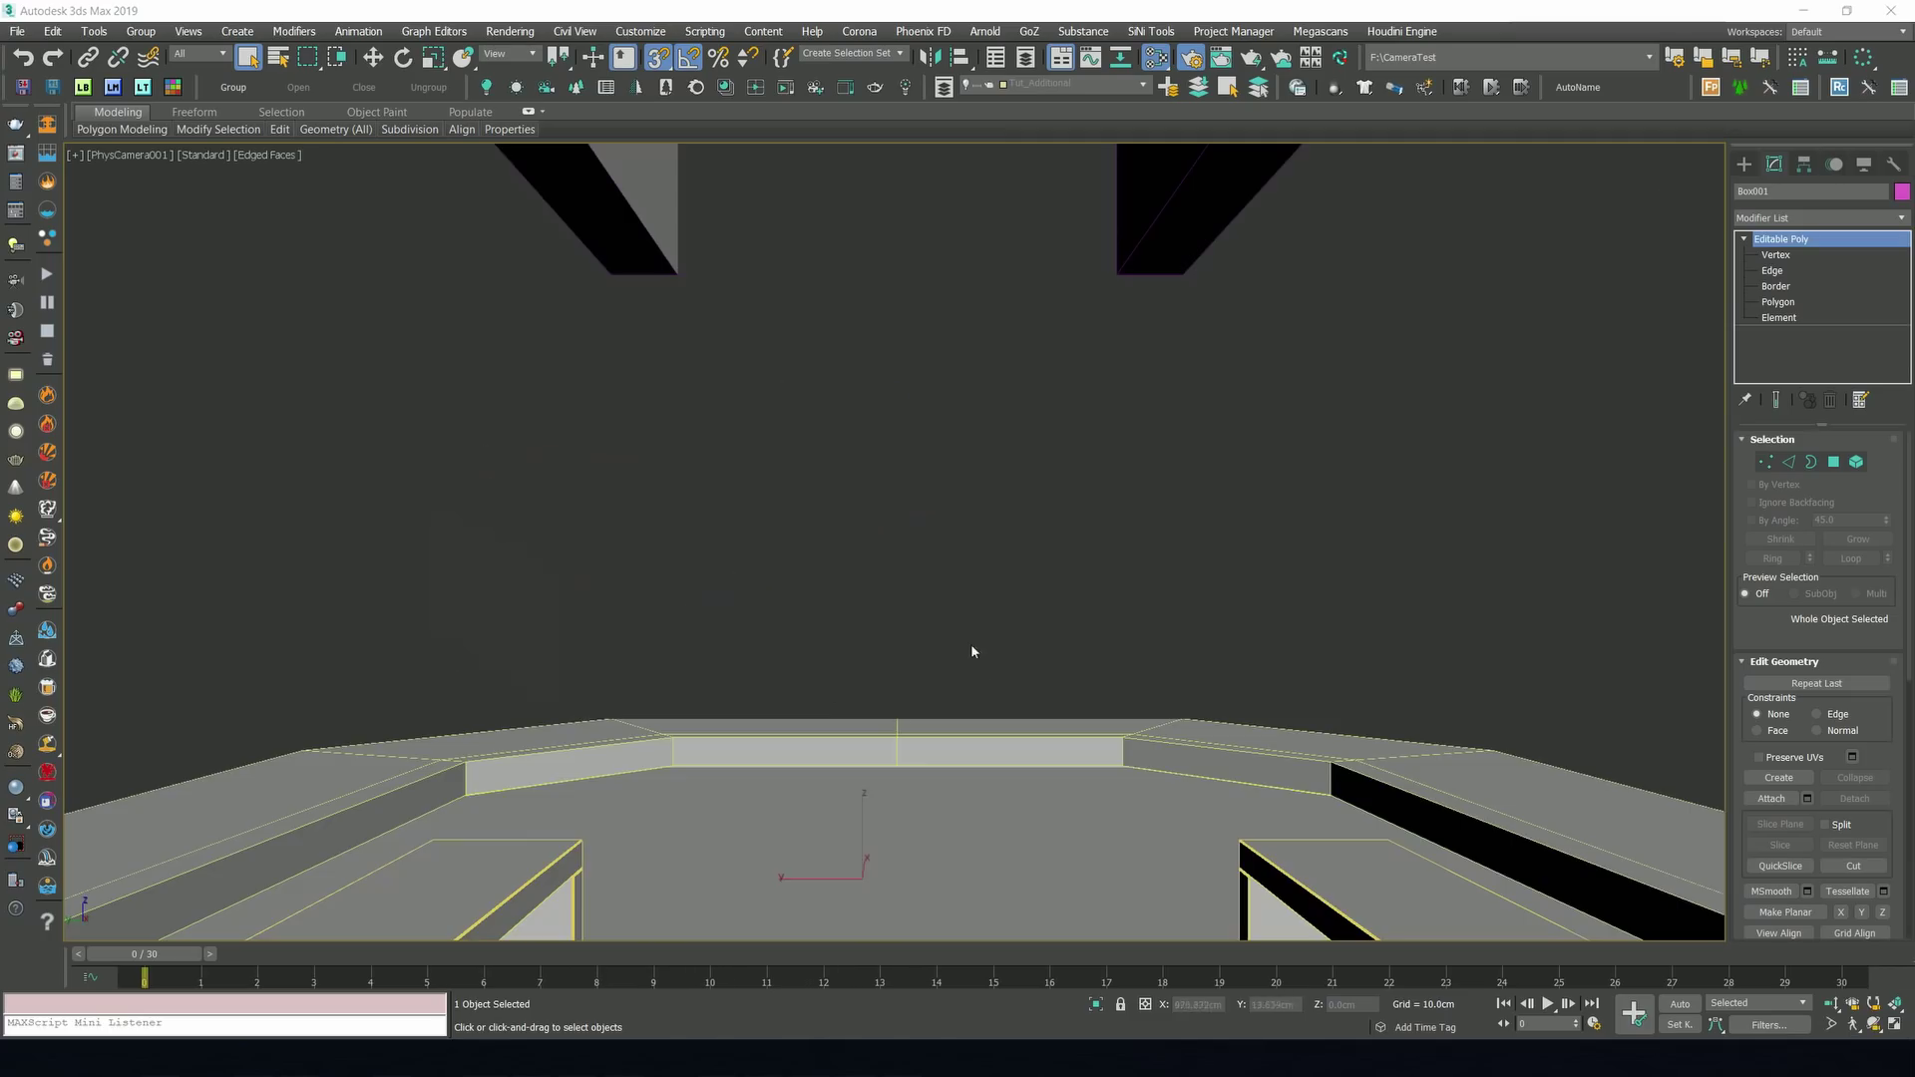
pyautogui.rightClick(943, 600)
pyautogui.click(982, 503)
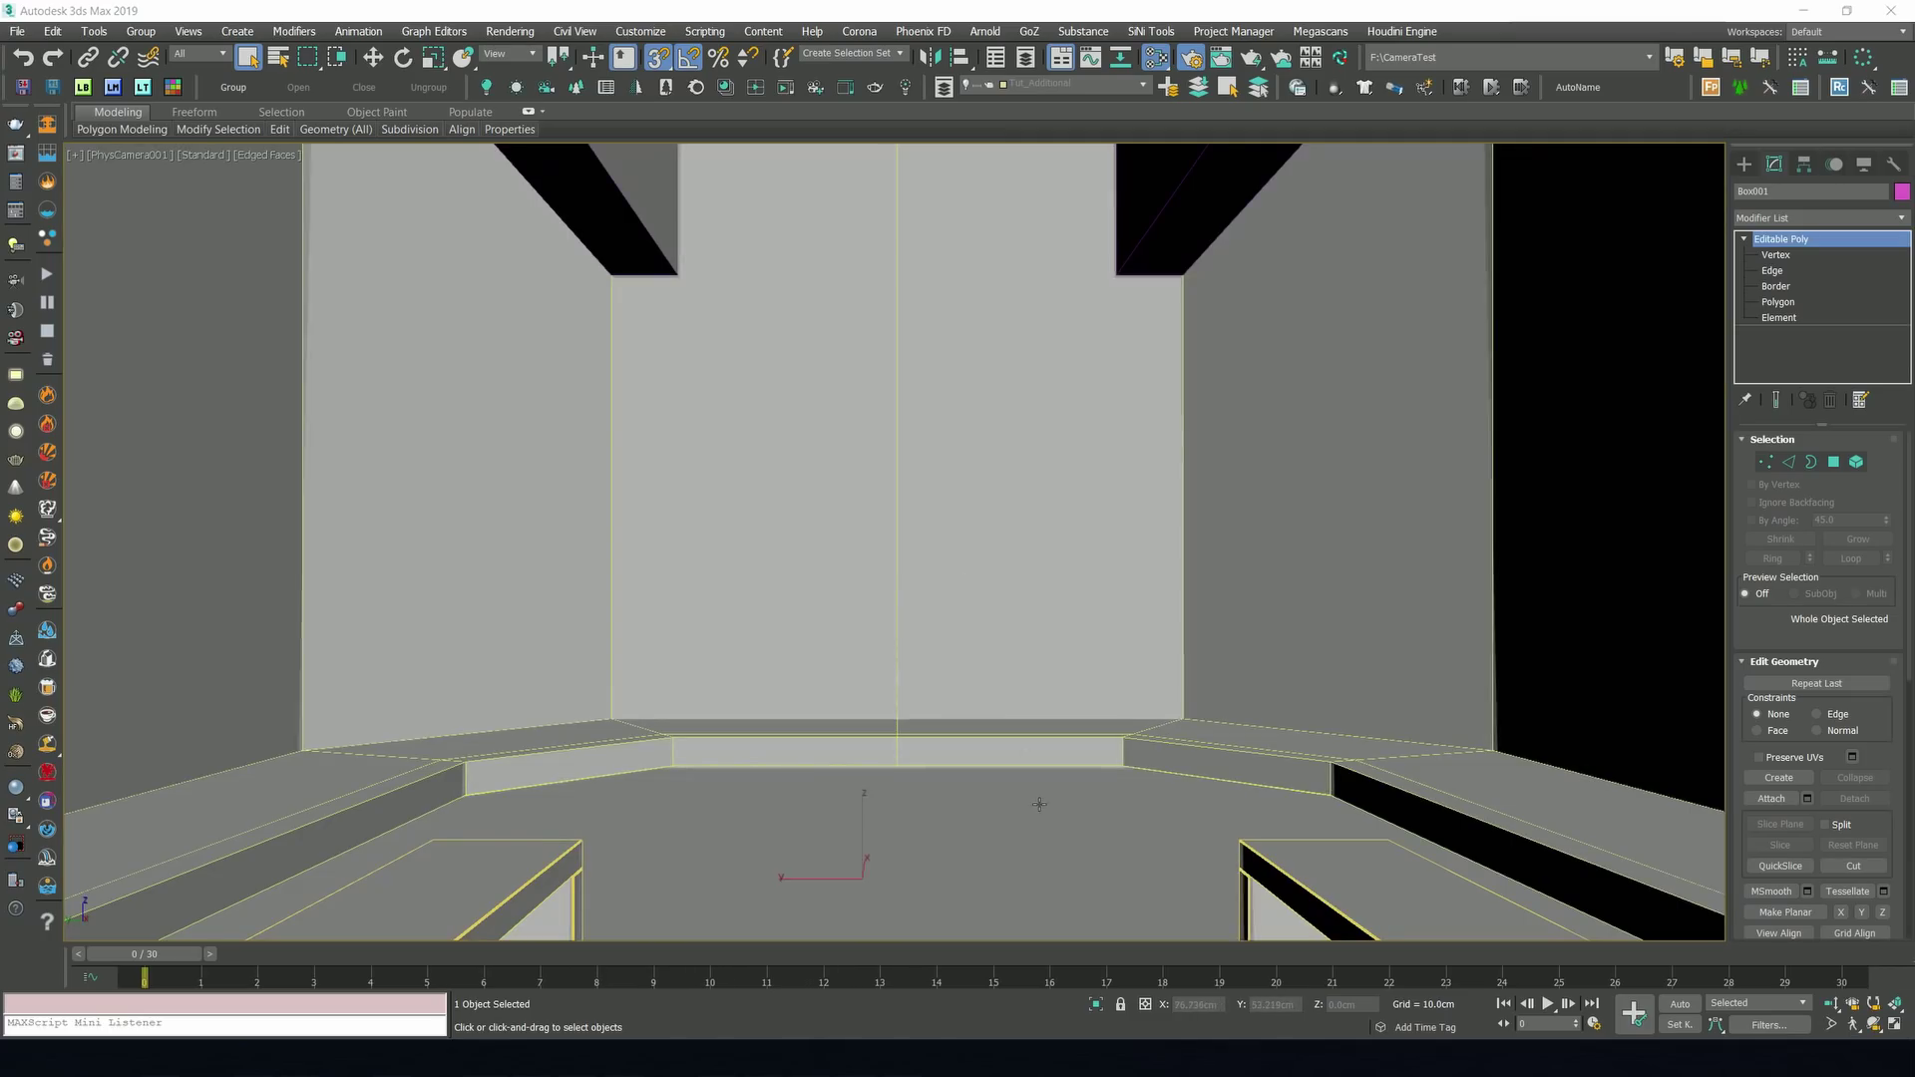
pyautogui.hotkey('shift', 'f')
pyautogui.scroll(-2, 1032, 802)
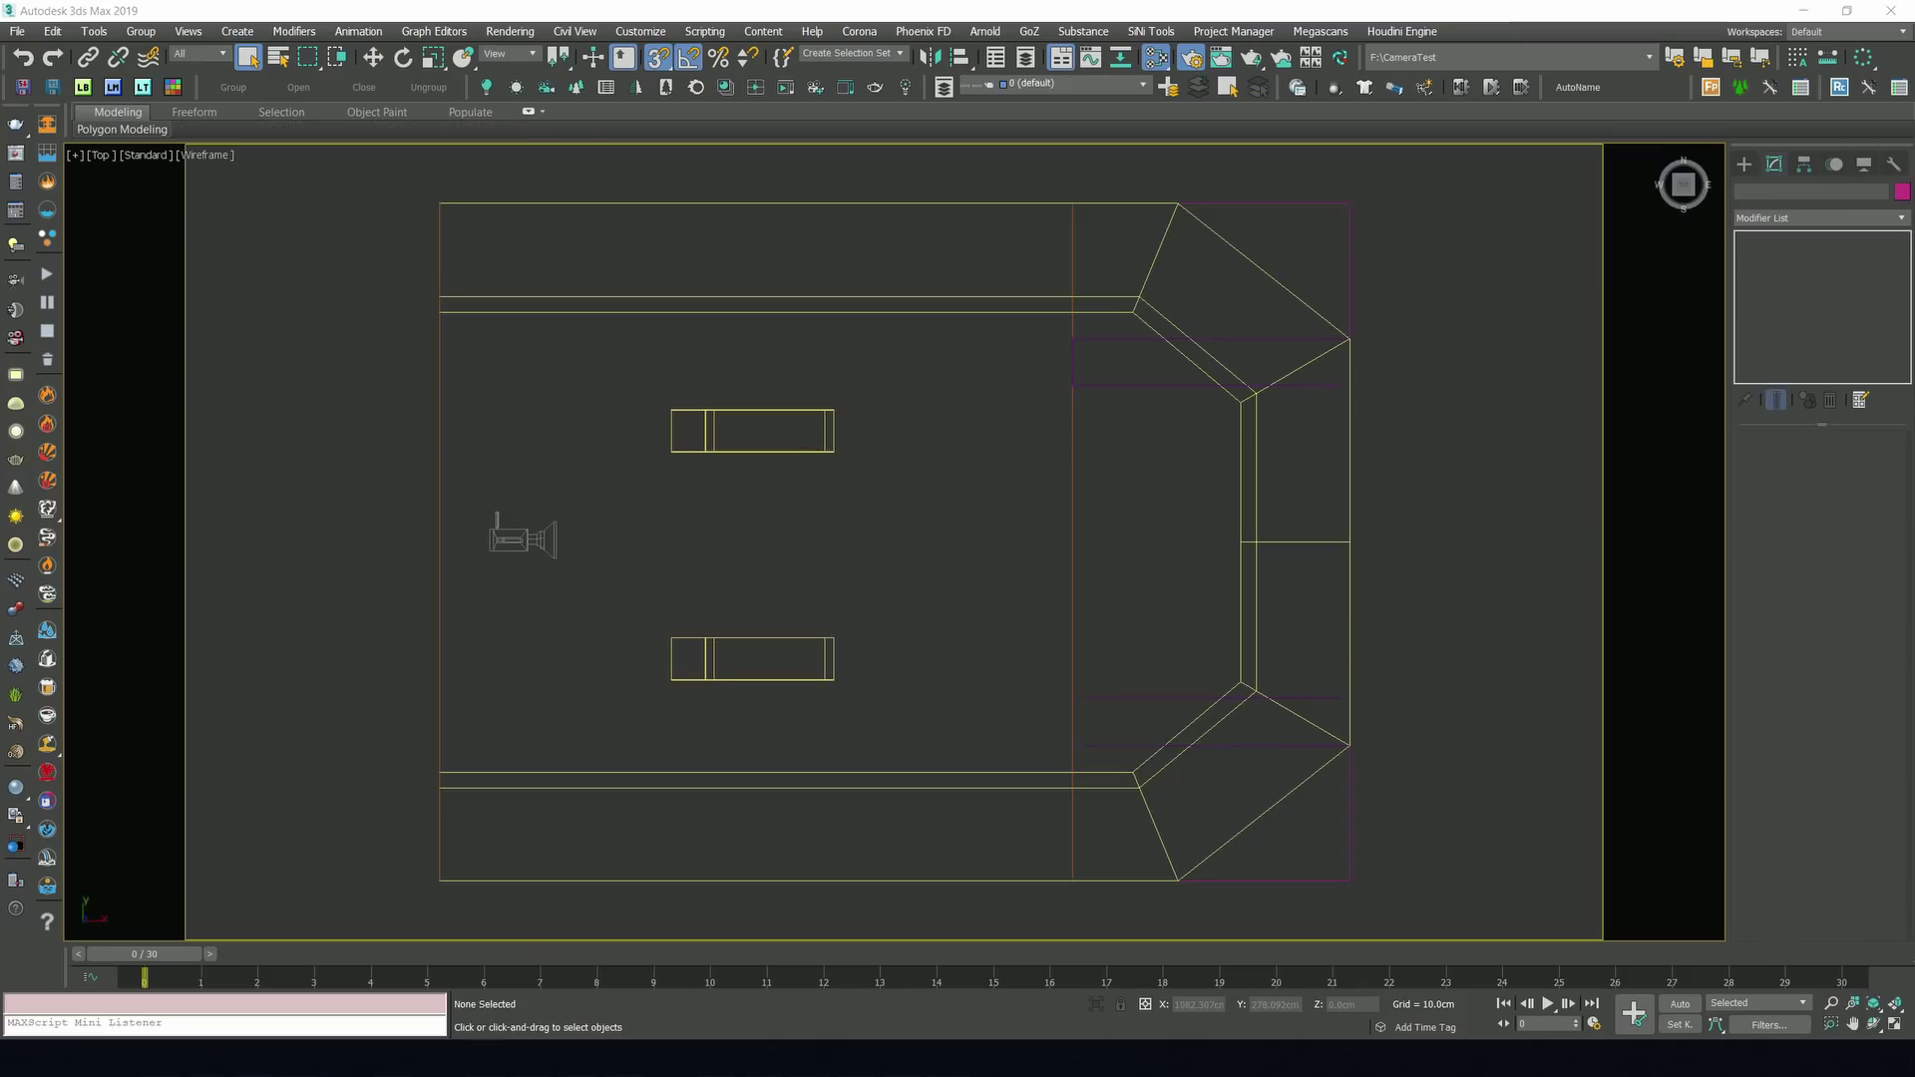
# Check the Megascans LiveLink settings and bring the Bridge window to the screen centre.
pyautogui.click(1310, 57)
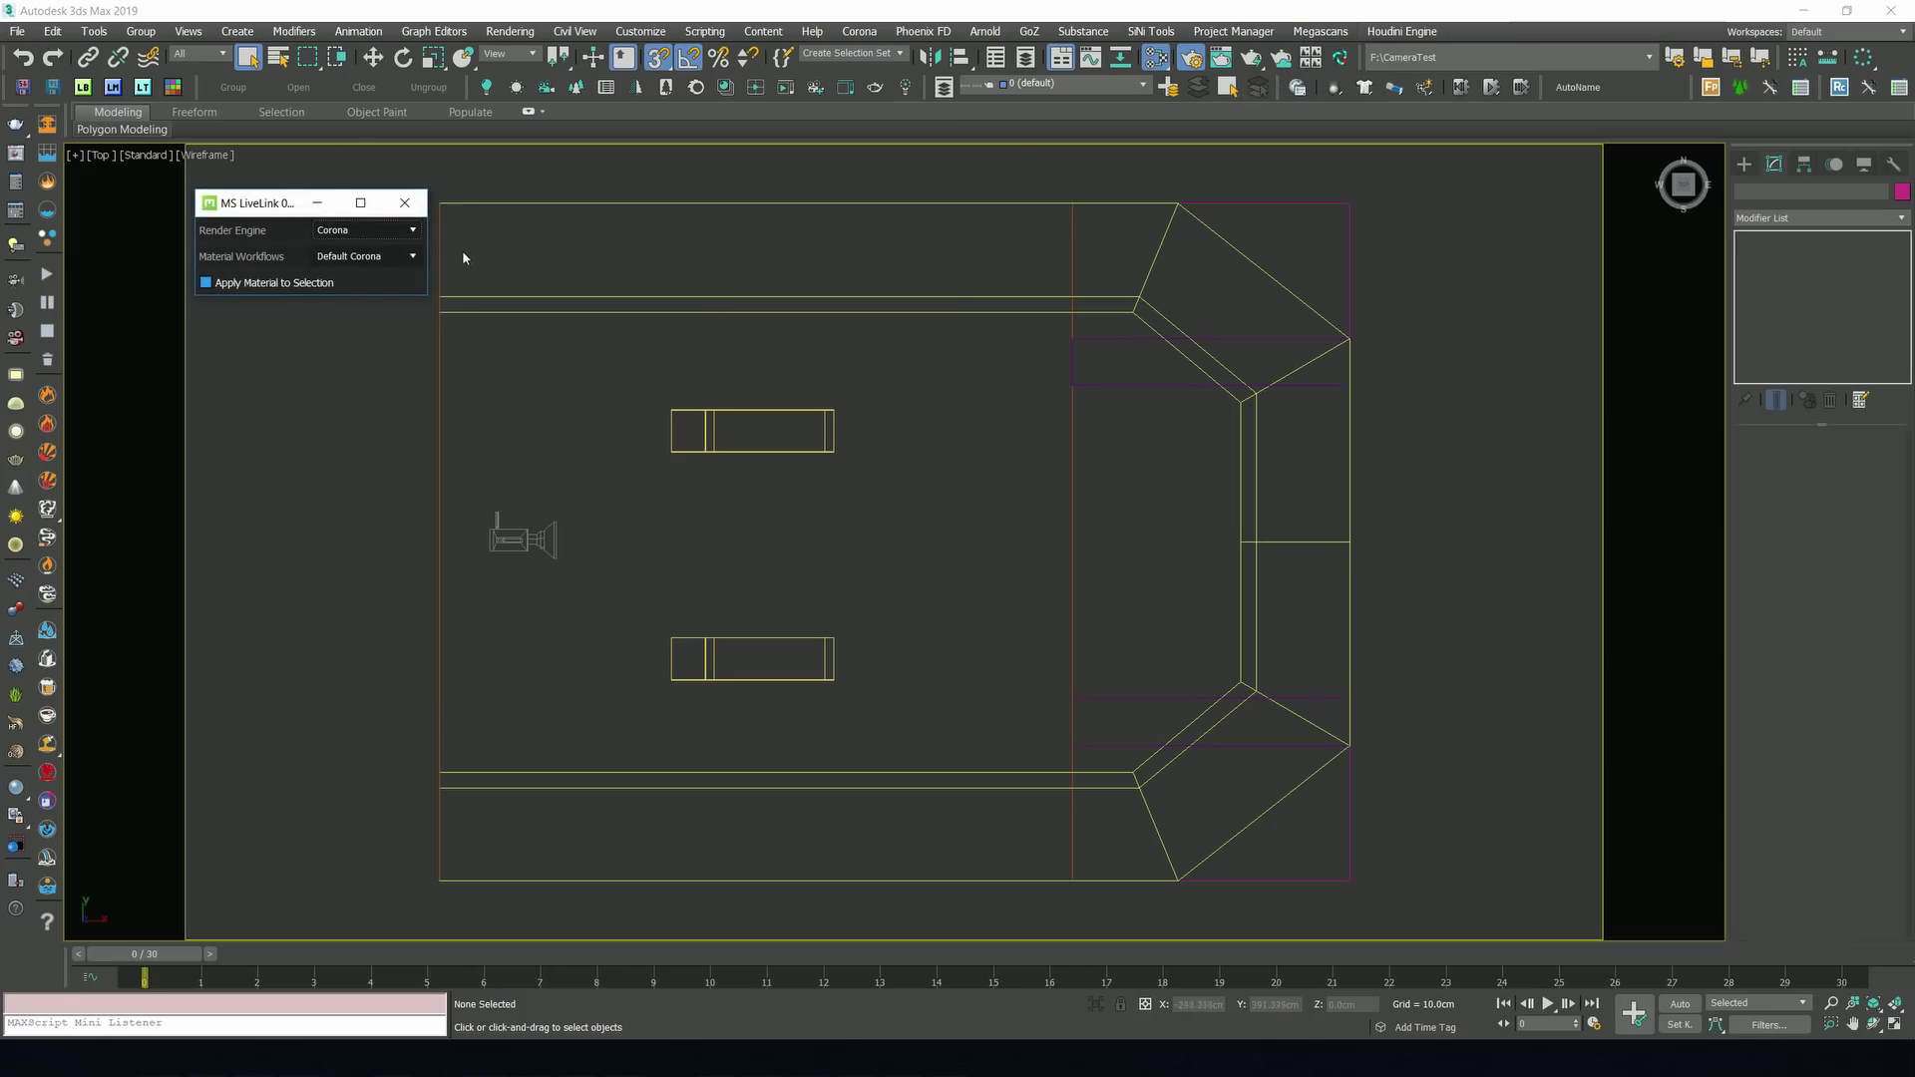
pyautogui.click(314, 203)
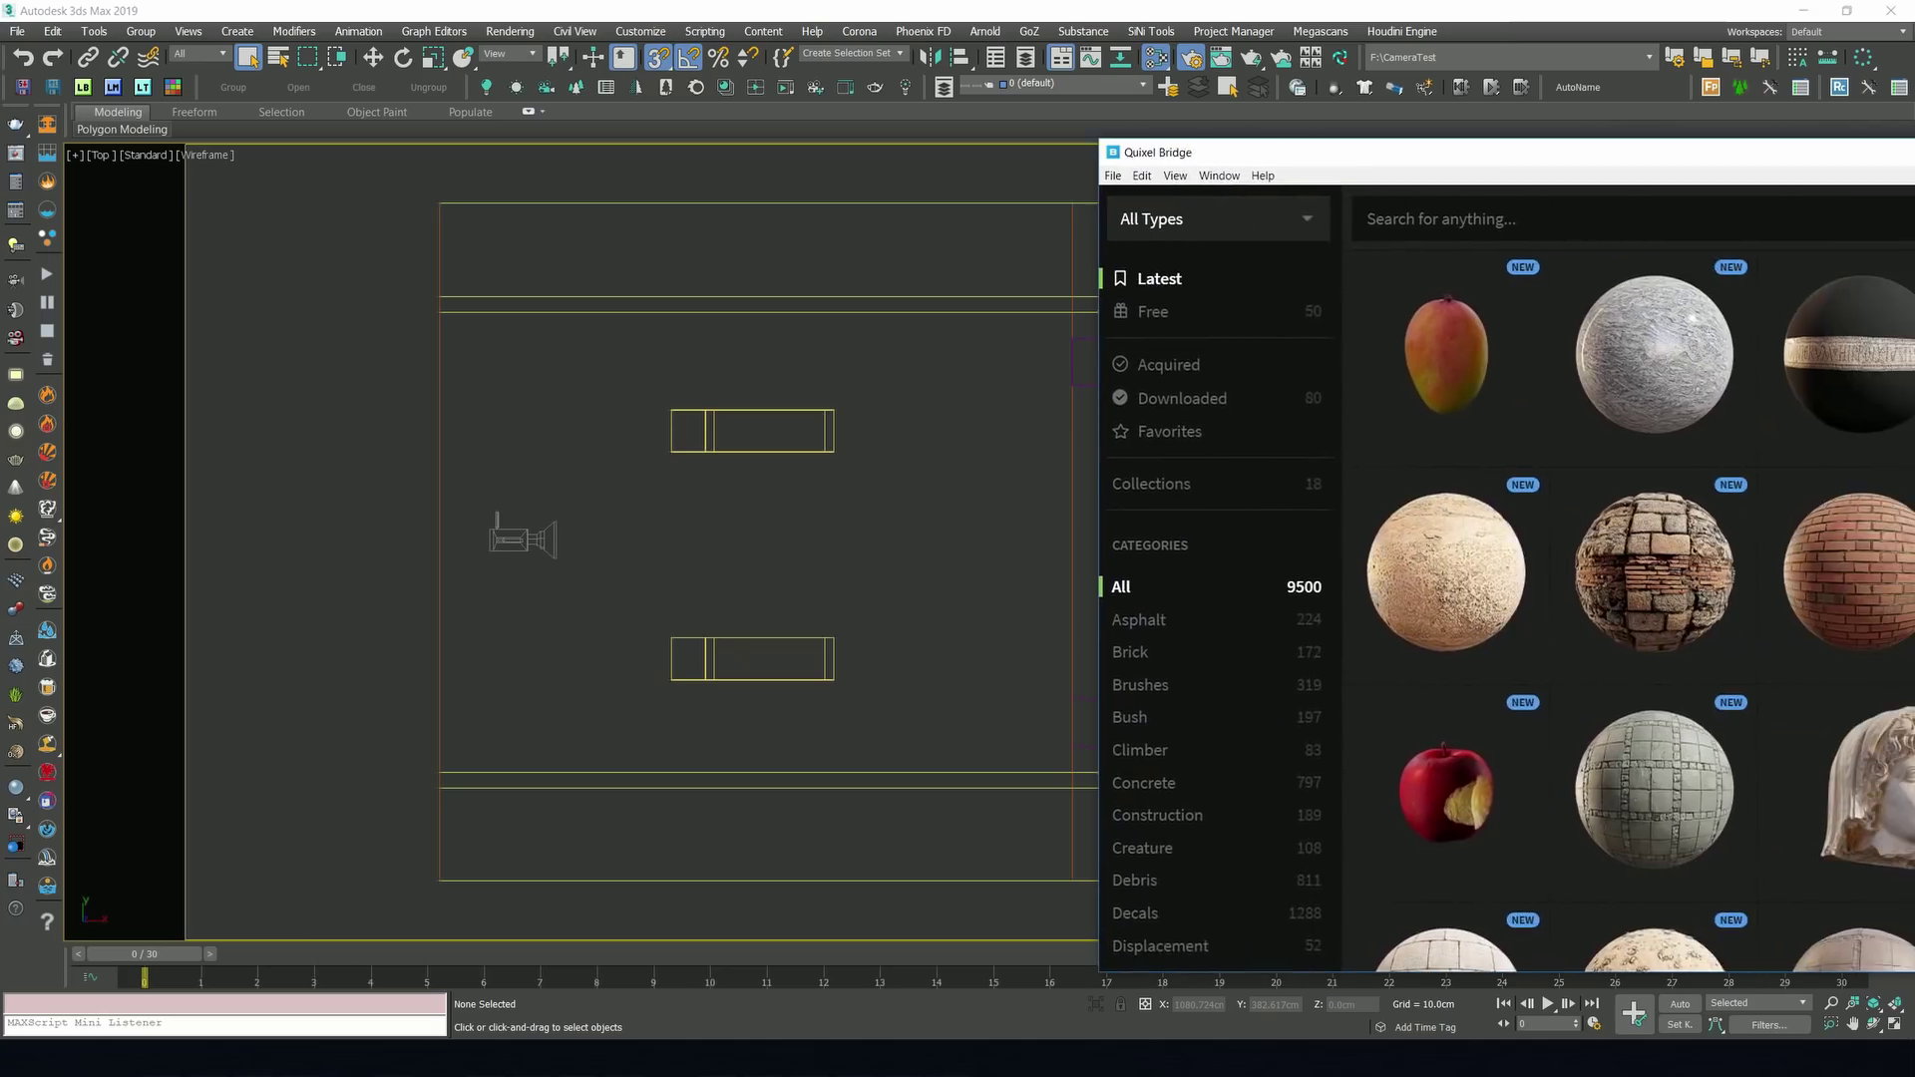
pyautogui.moveTo(1636, 162); pyautogui.dragTo(1326, 141)
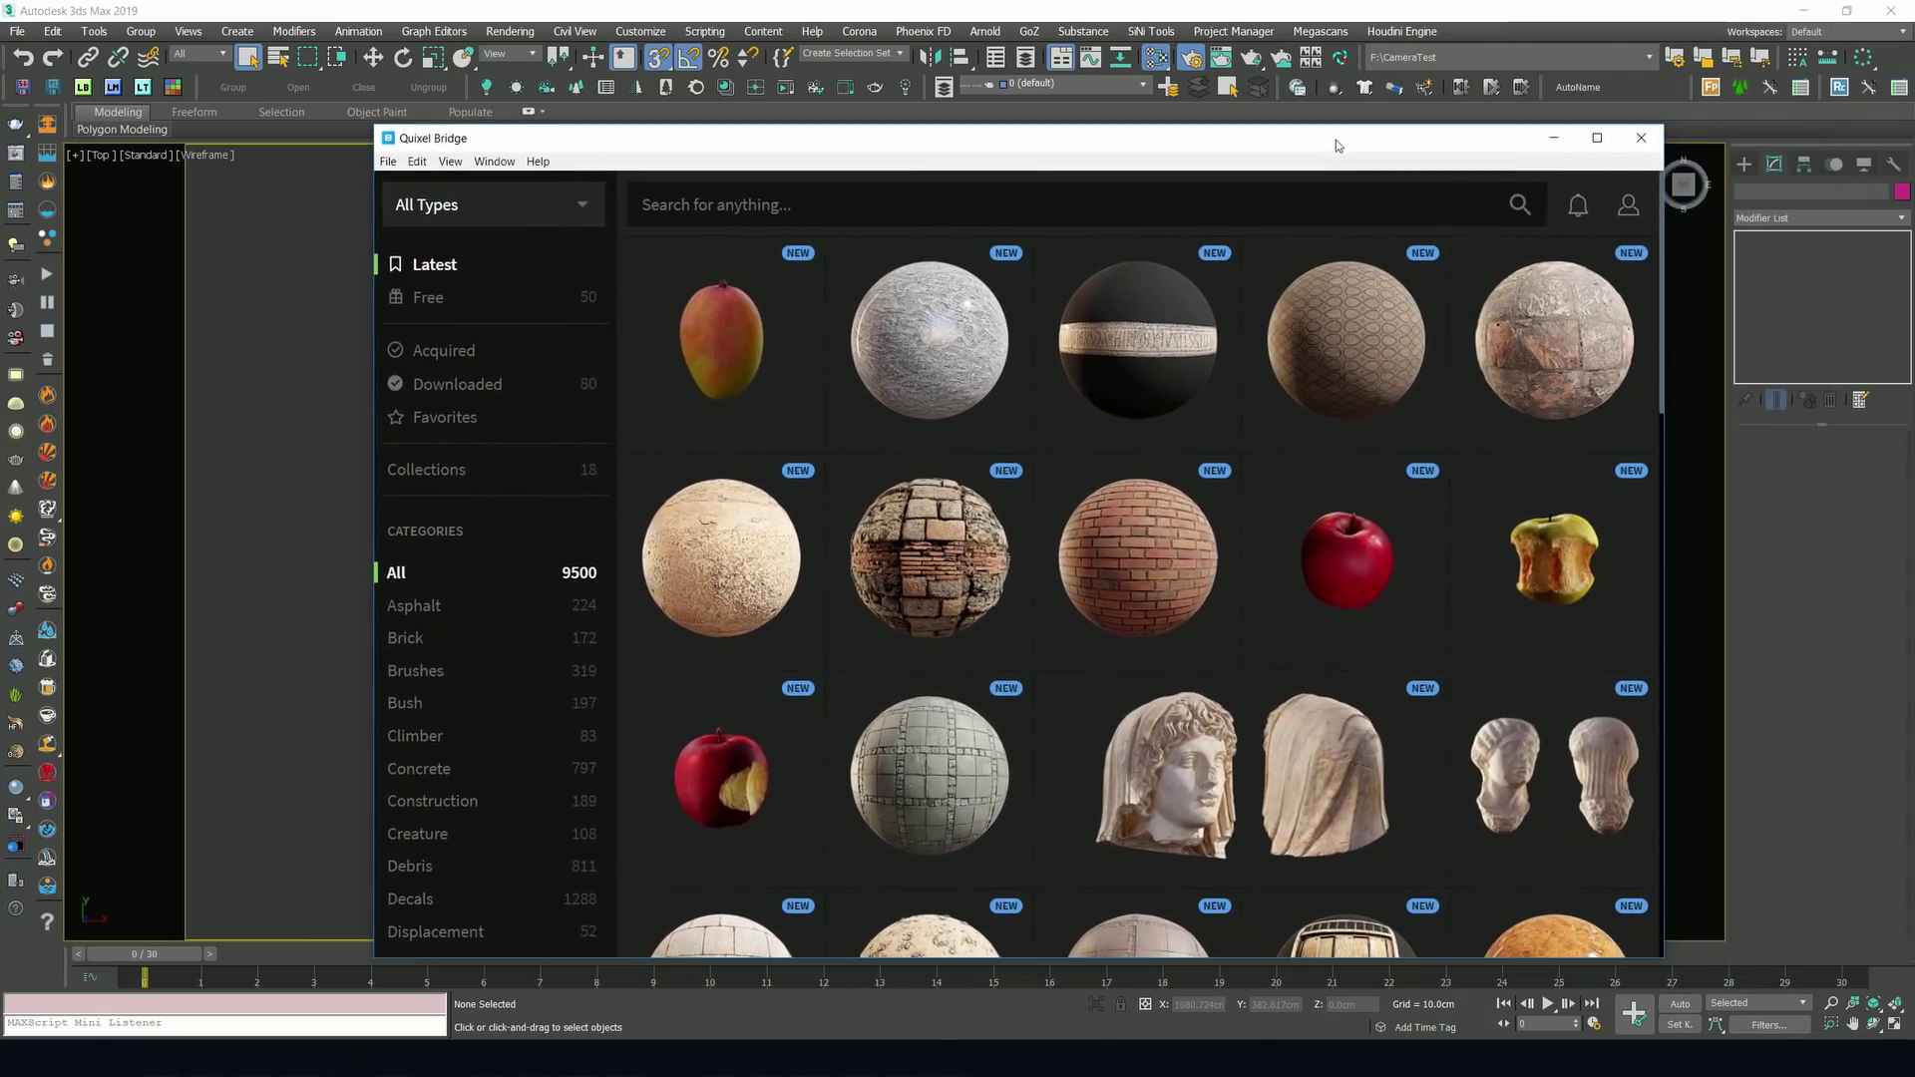
# Search the Bridge library with the tags 'roman' and '3d'.
pyautogui.click(1106, 207)
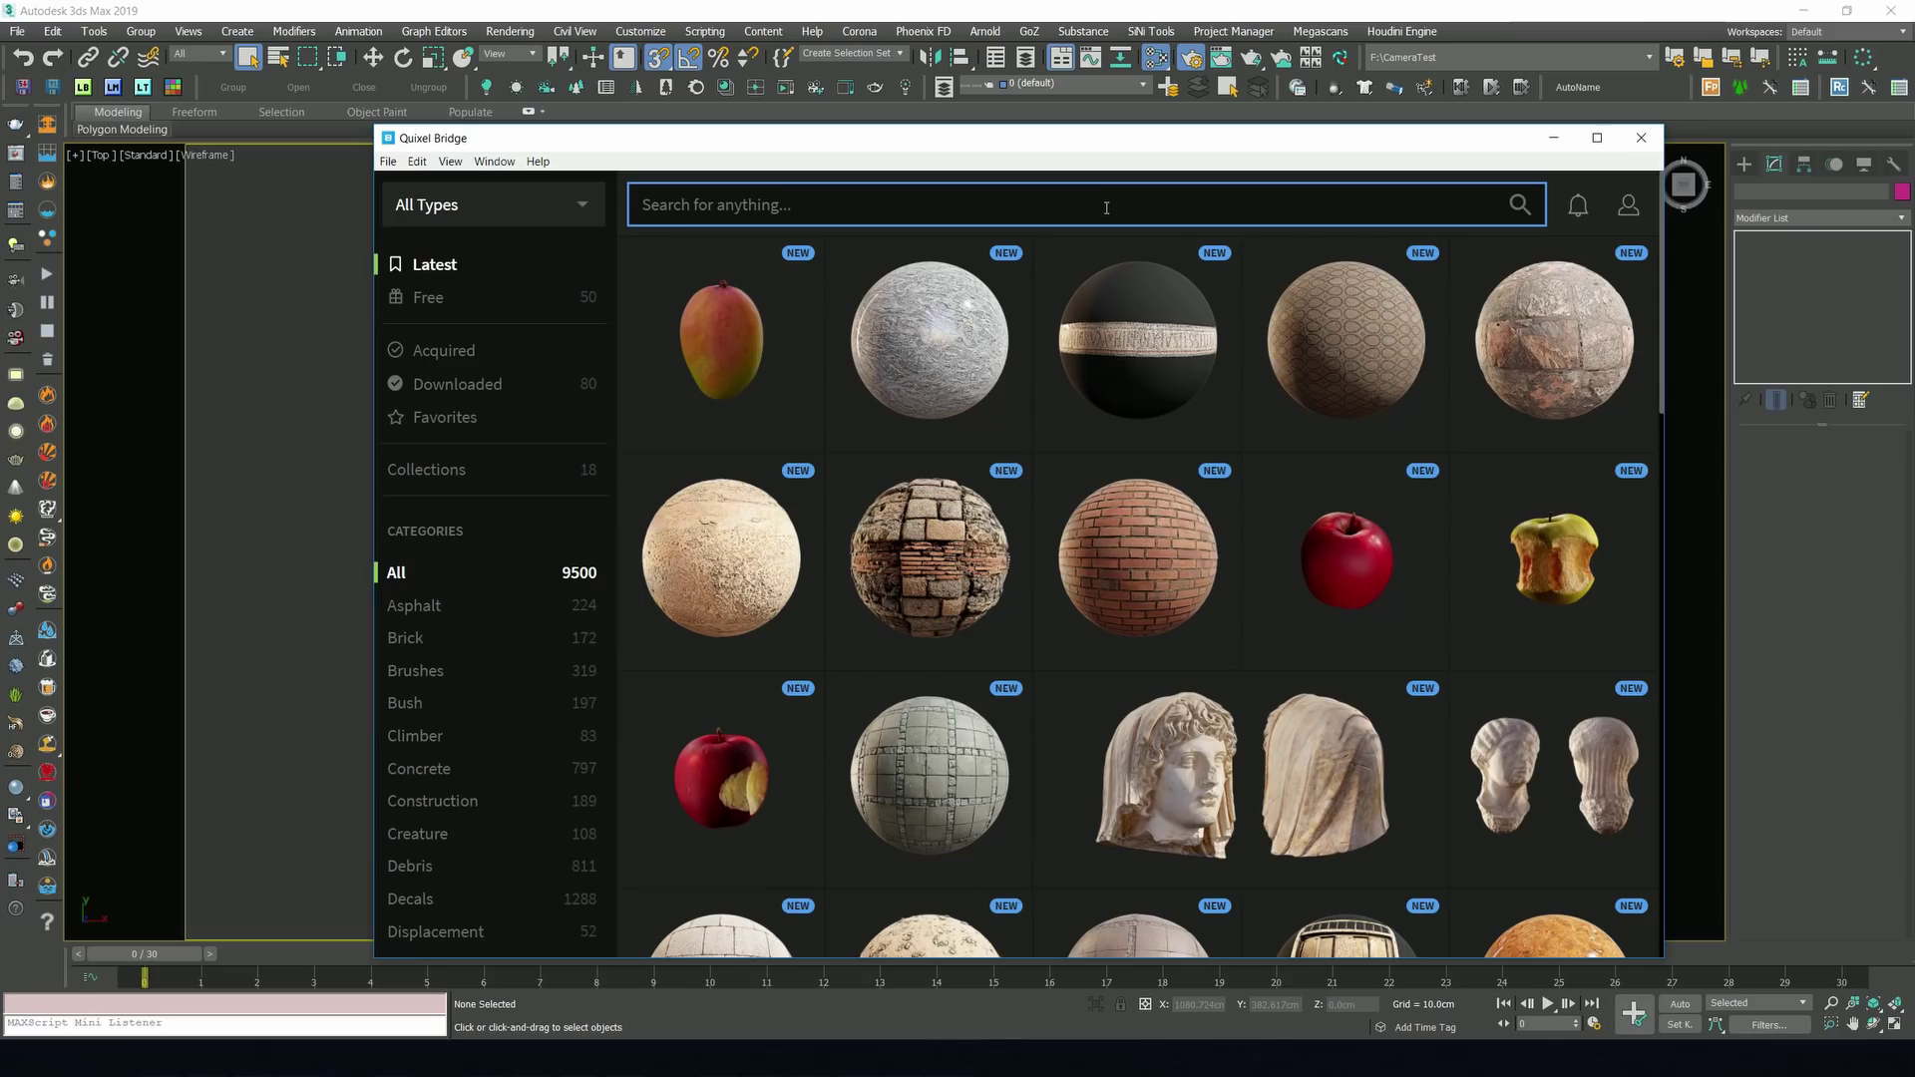
pyautogui.write('roman')
pyautogui.press('Return')
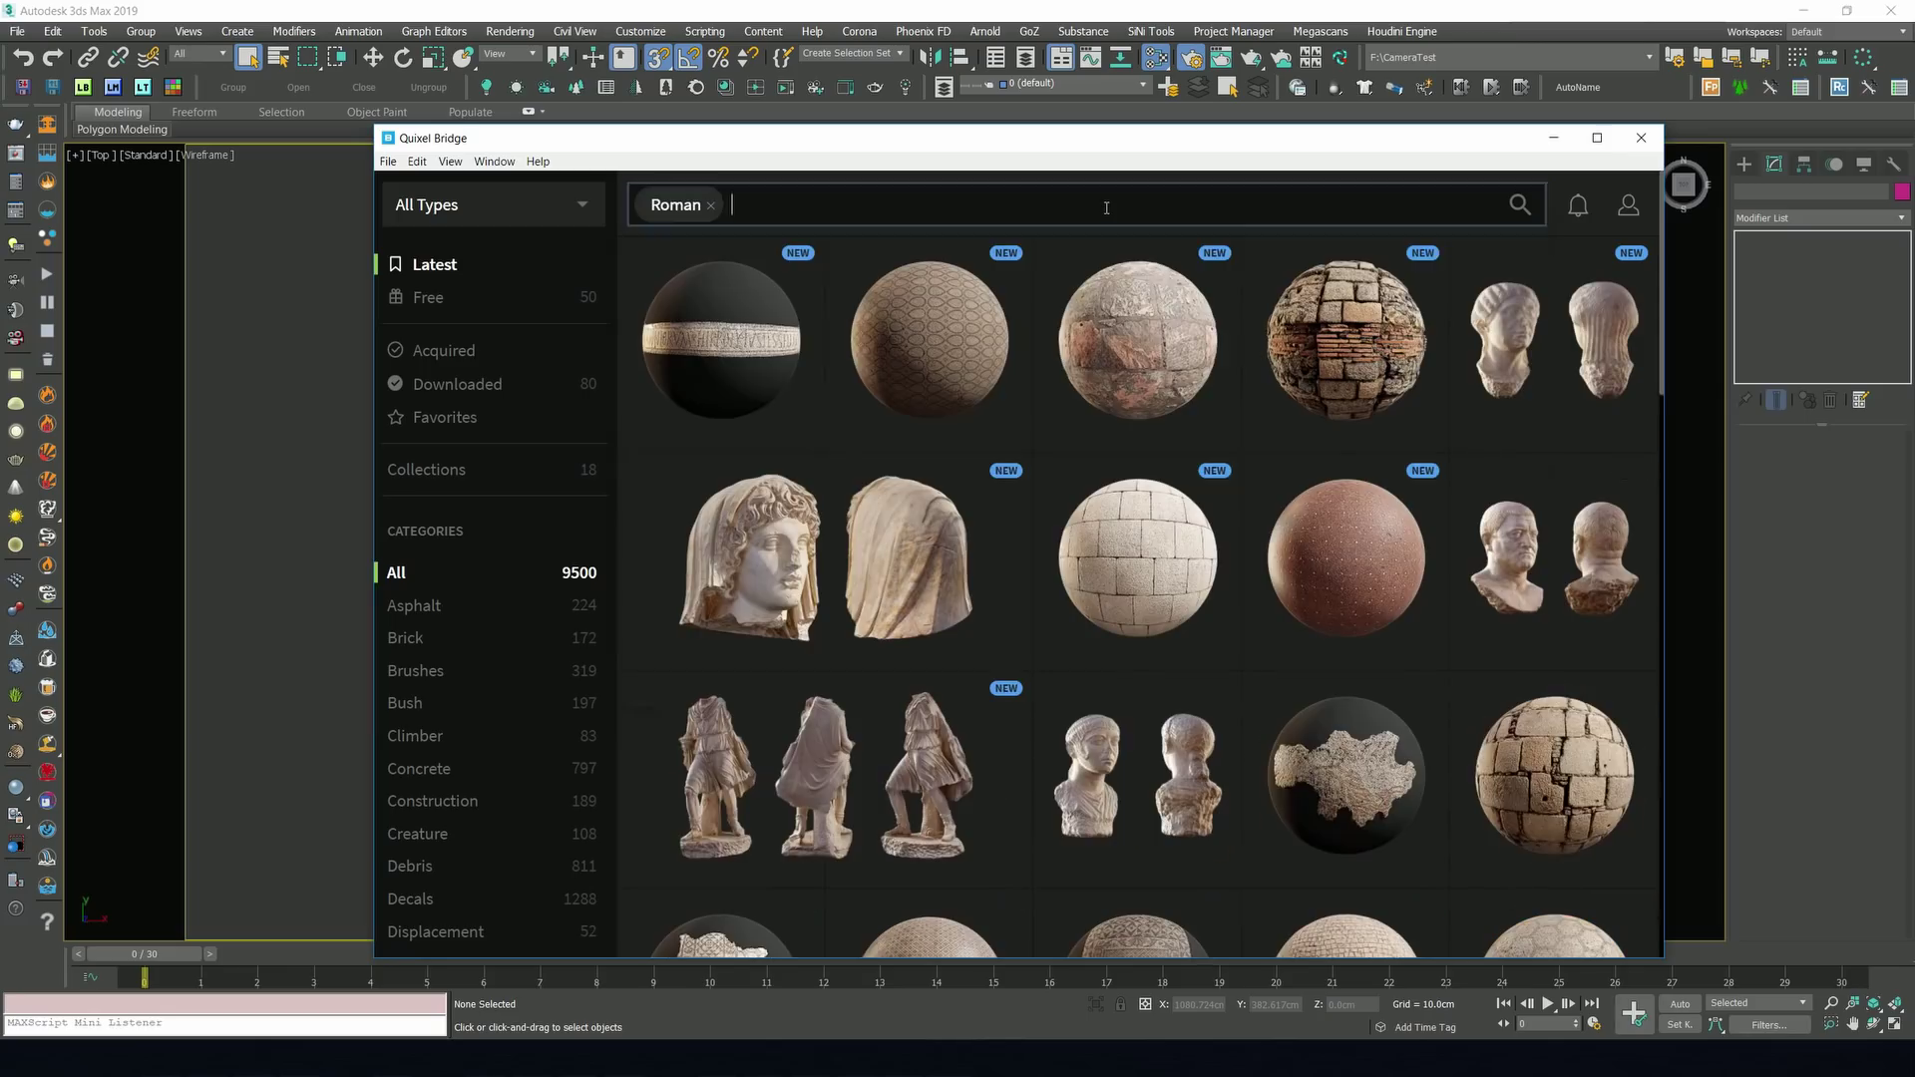
pyautogui.scroll(-5, 1227, 404)
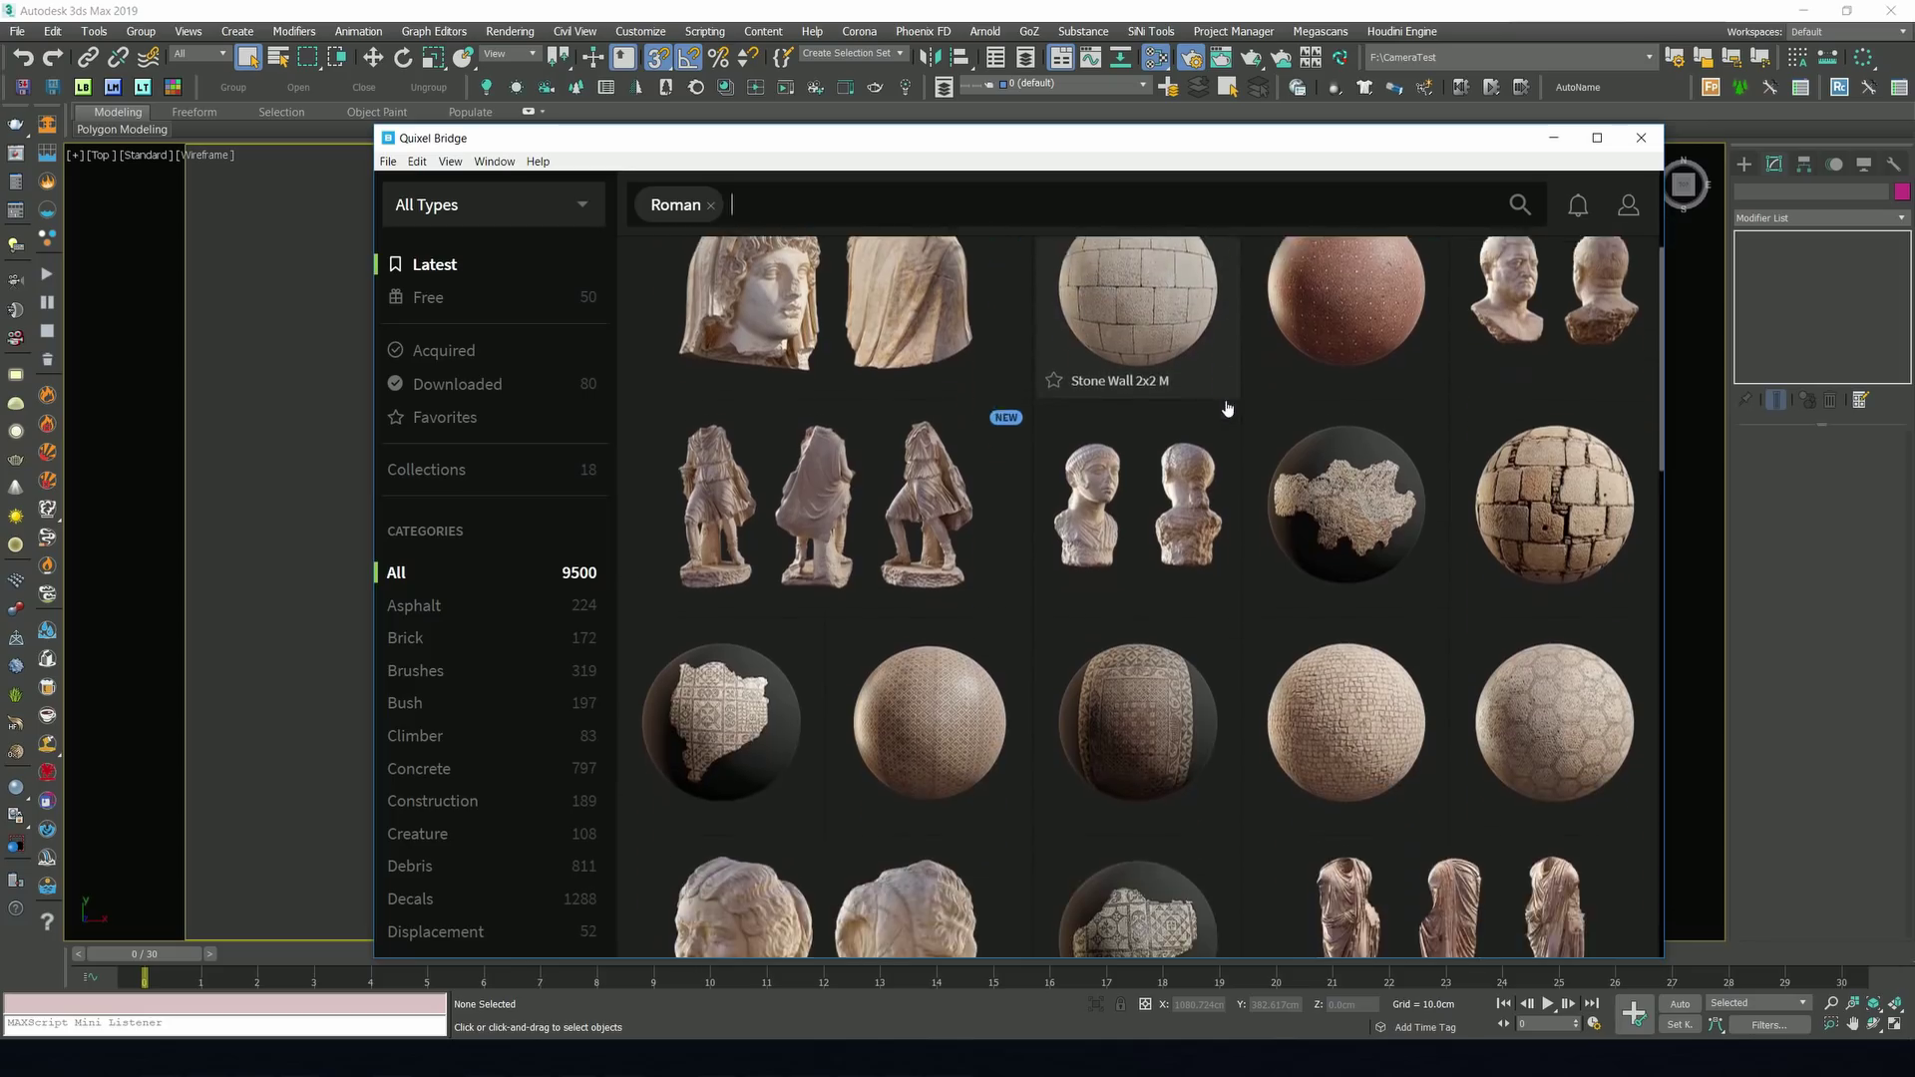
pyautogui.scroll(-1, 1225, 399)
pyautogui.scroll(5, 1225, 399)
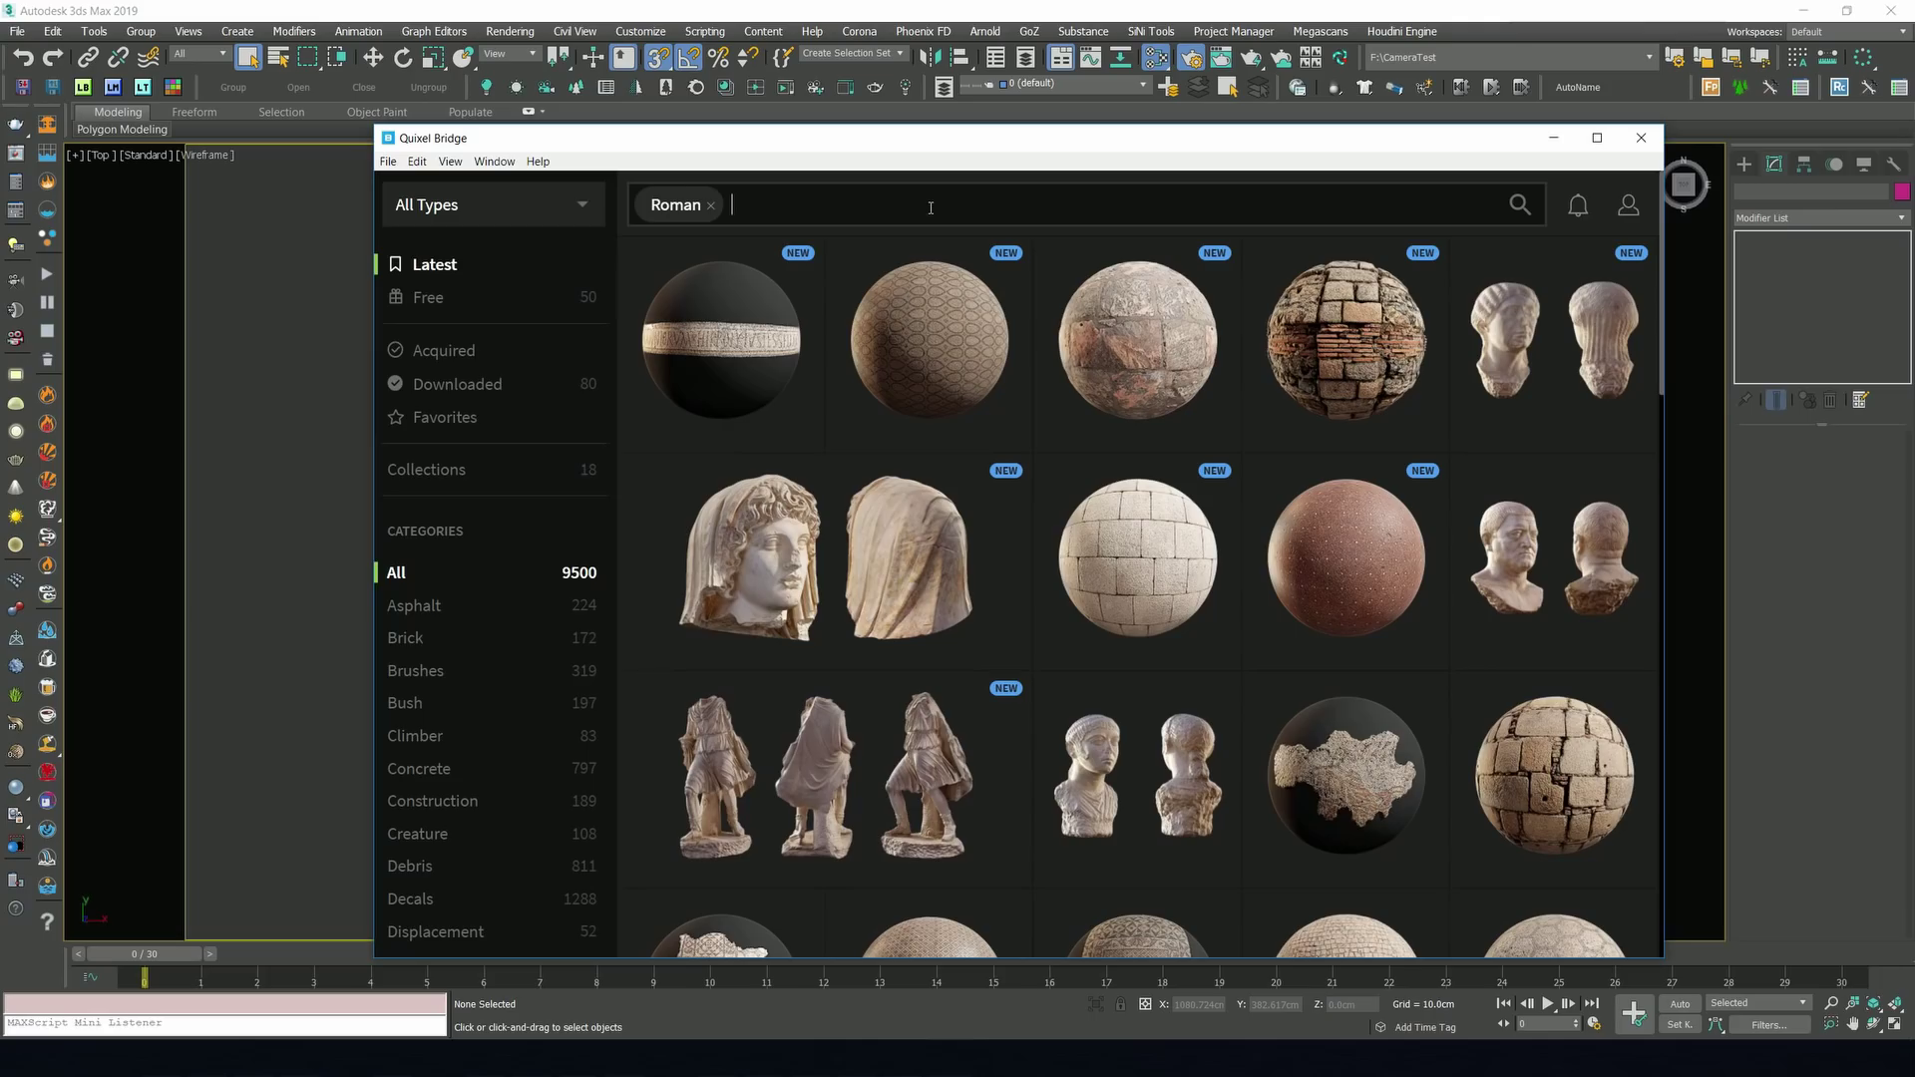
pyautogui.click(927, 206)
pyautogui.write('3d')
pyautogui.press('Return')
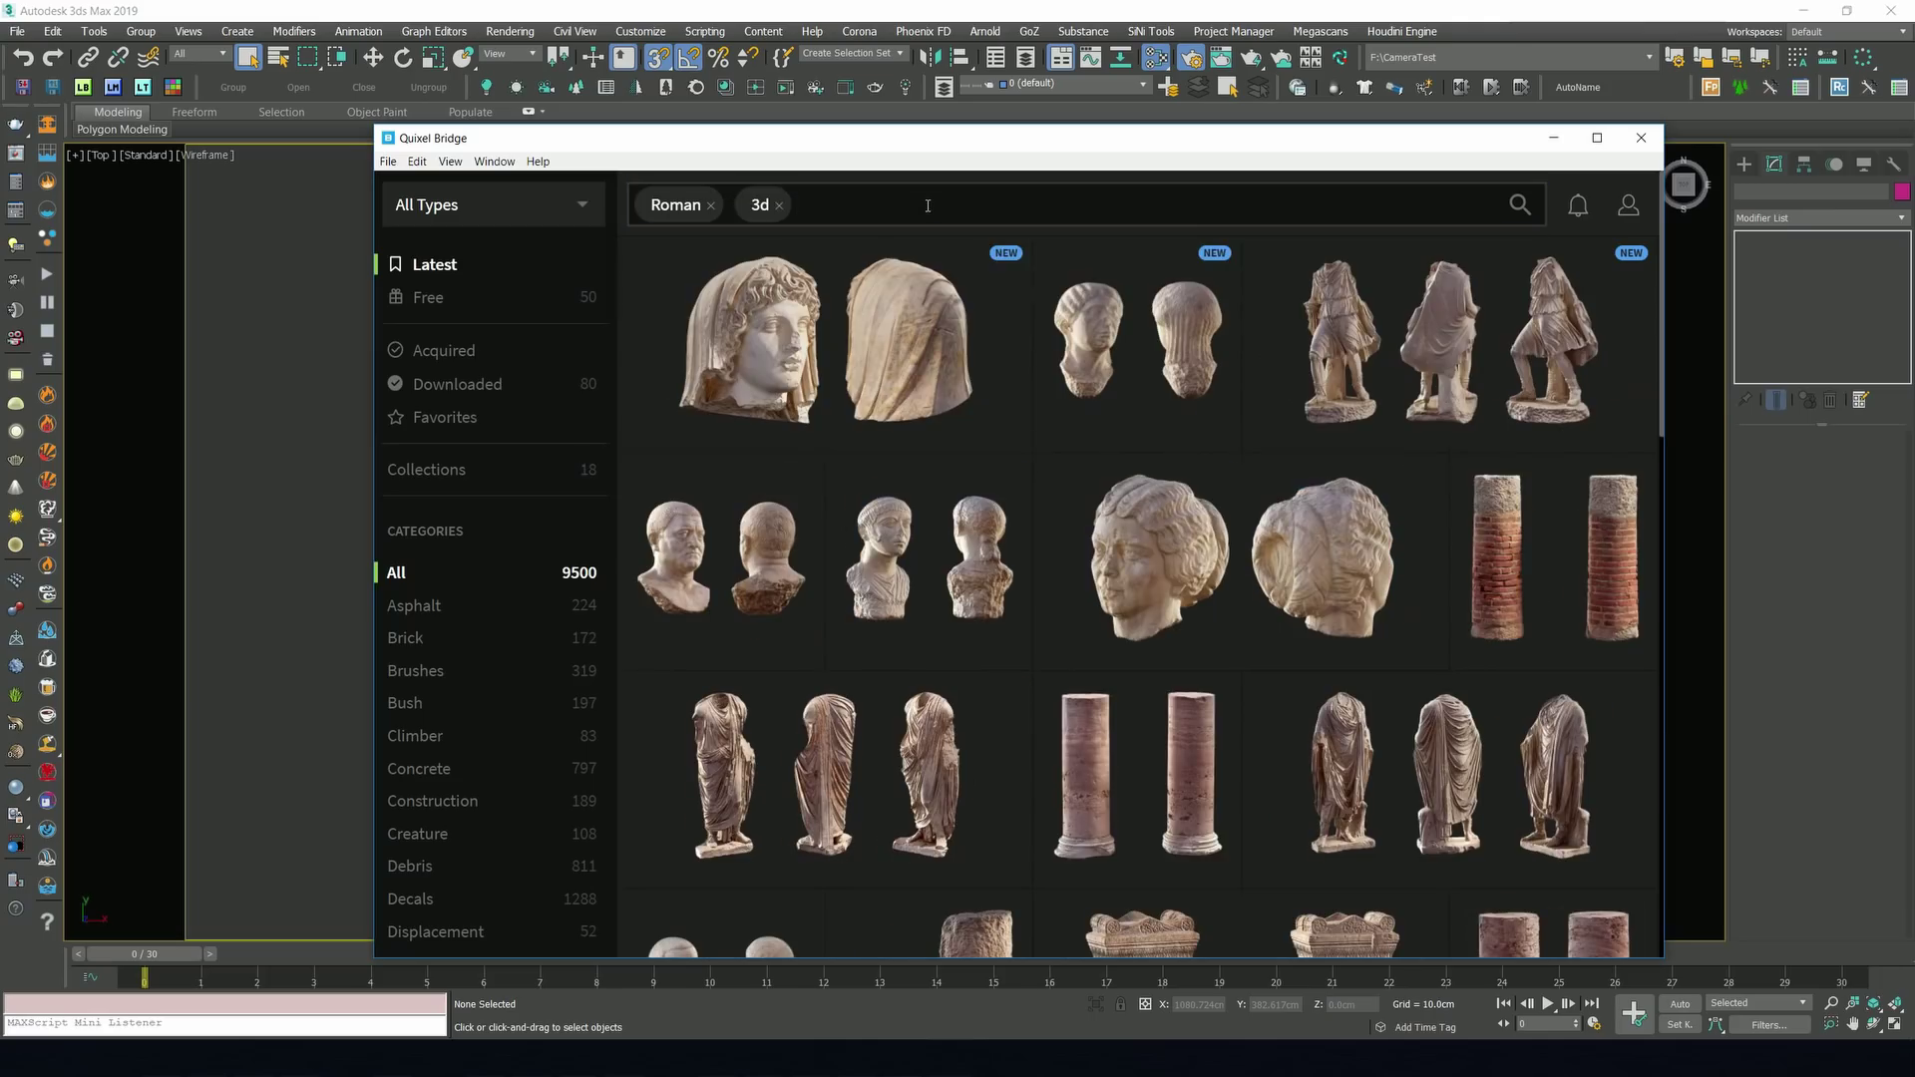
pyautogui.scroll(-3, 982, 329)
# Open the Roman Statue, review its 4K FBX High Poly export settings and export it.
pyautogui.click(1349, 498)
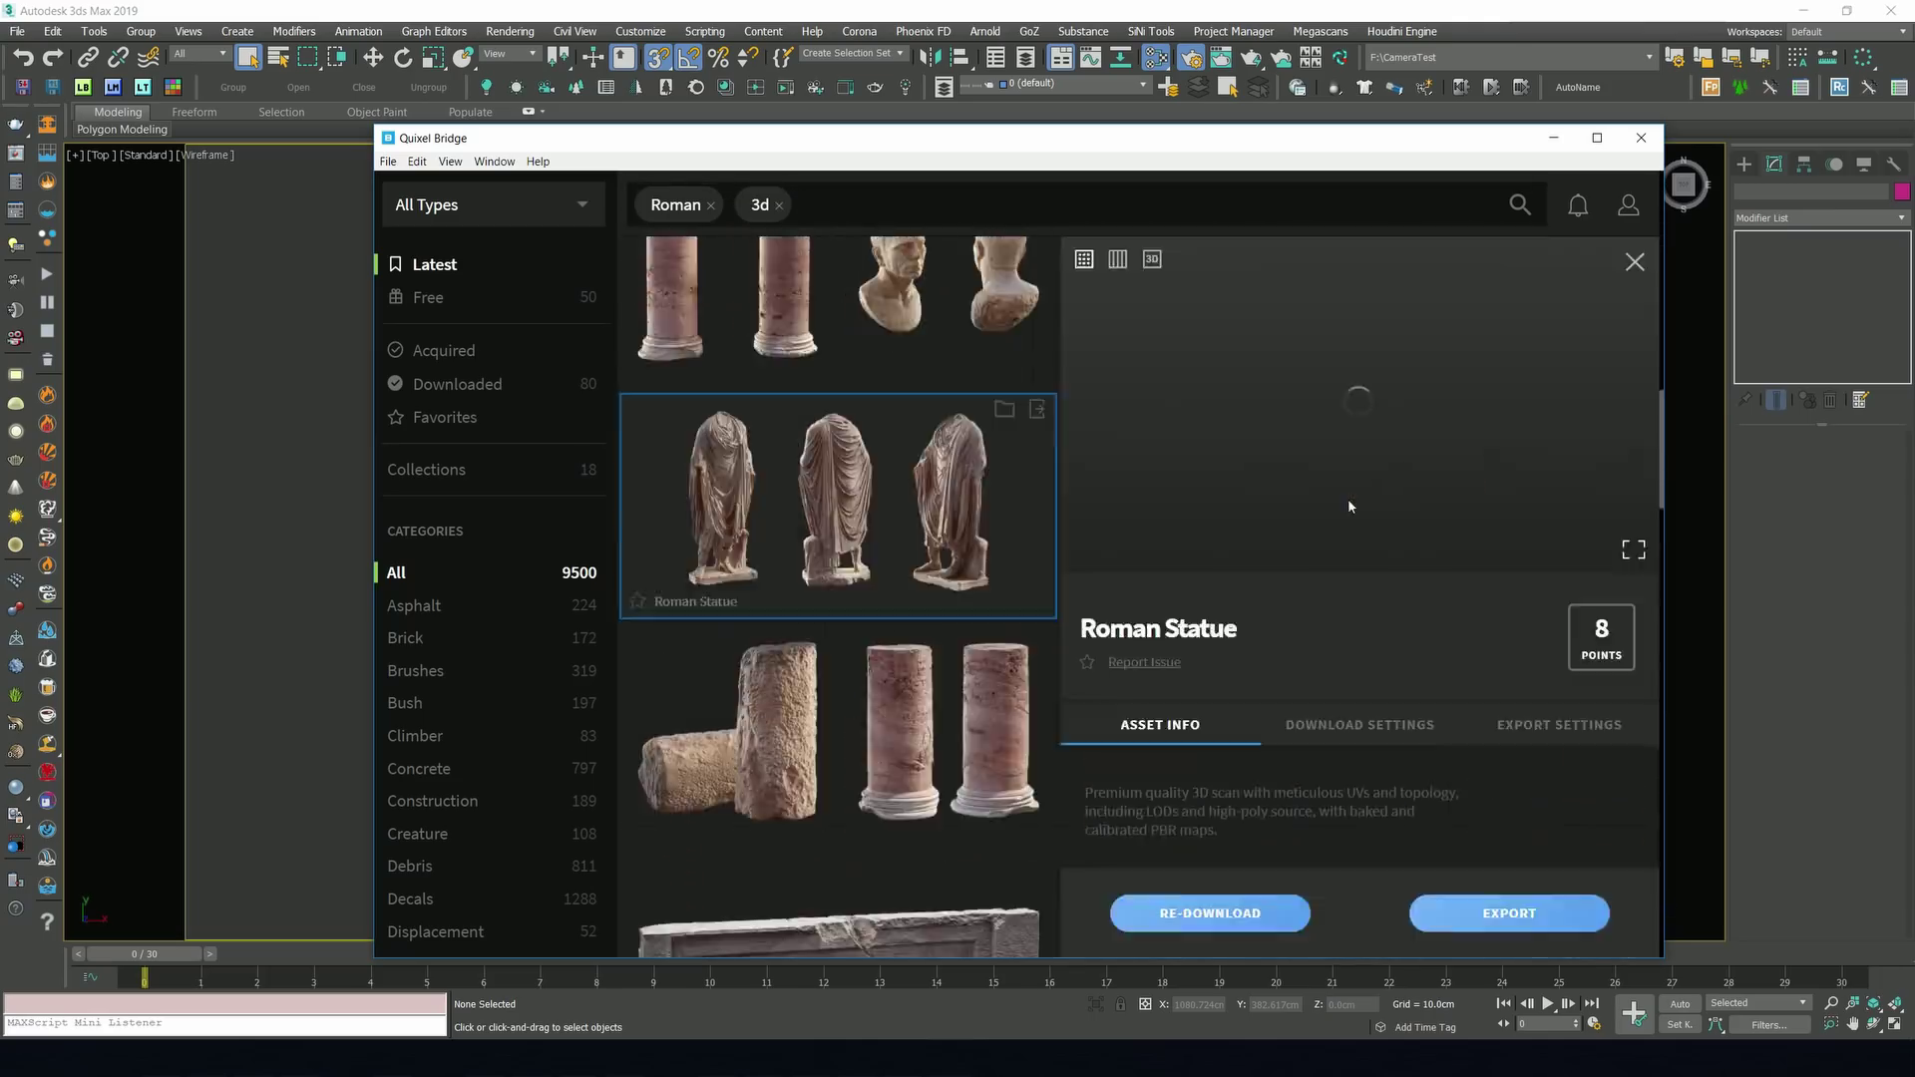
pyautogui.scroll(-3, 1318, 569)
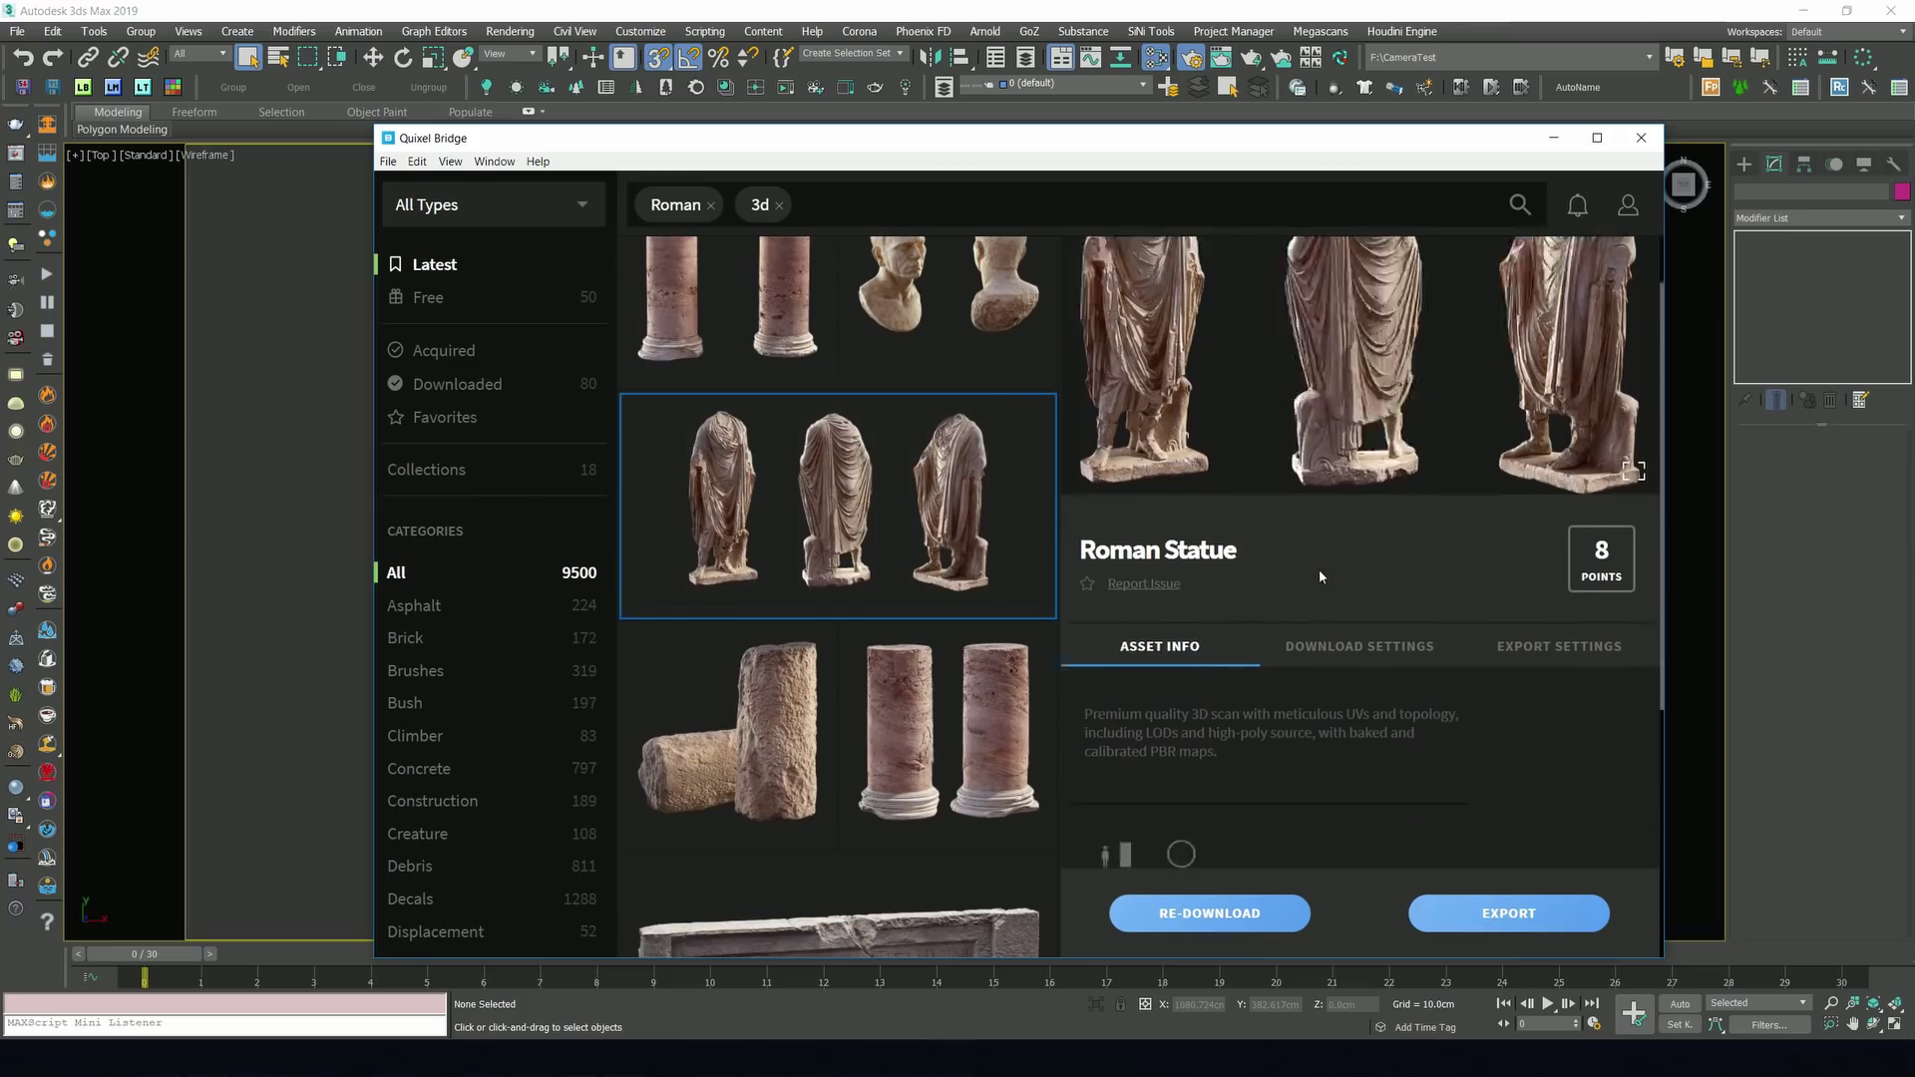
pyautogui.click(1536, 541)
pyautogui.scroll(-2, 1403, 512)
pyautogui.scroll(-1, 1310, 573)
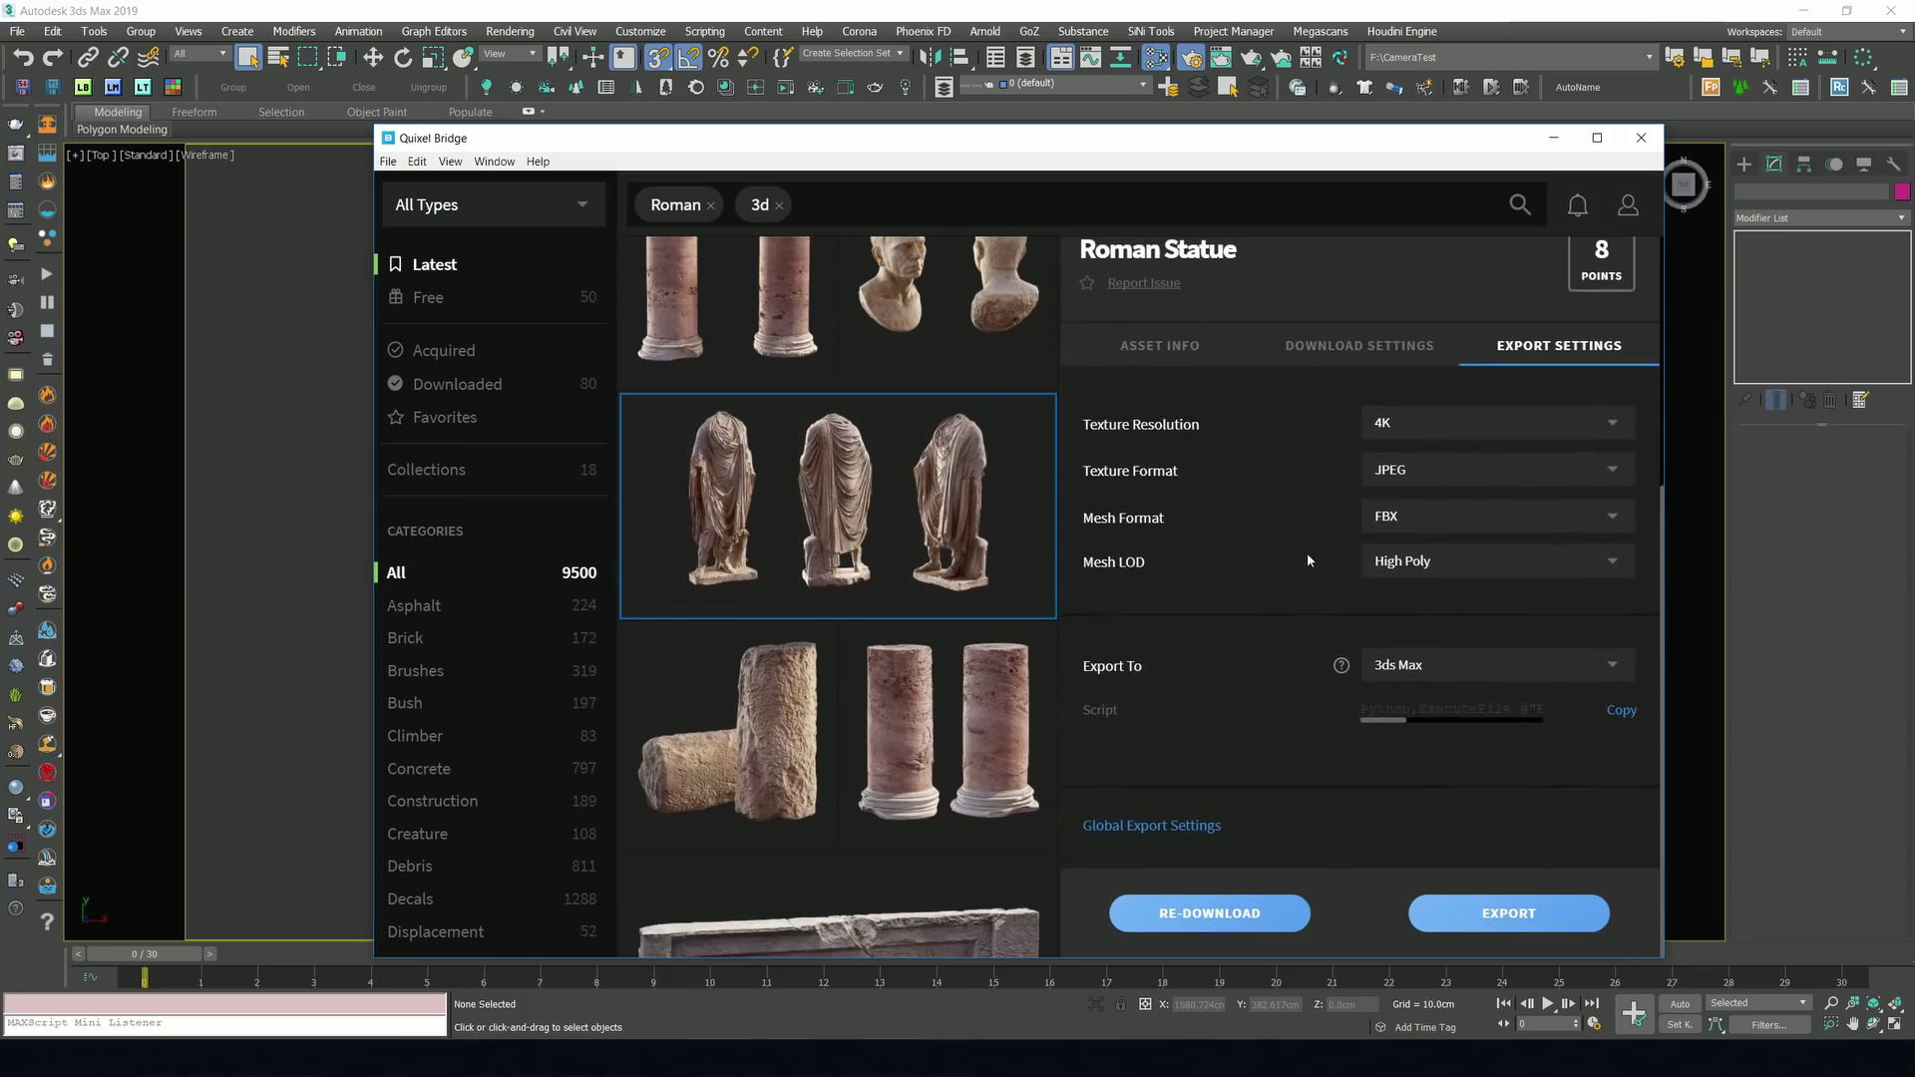
pyautogui.click(1526, 916)
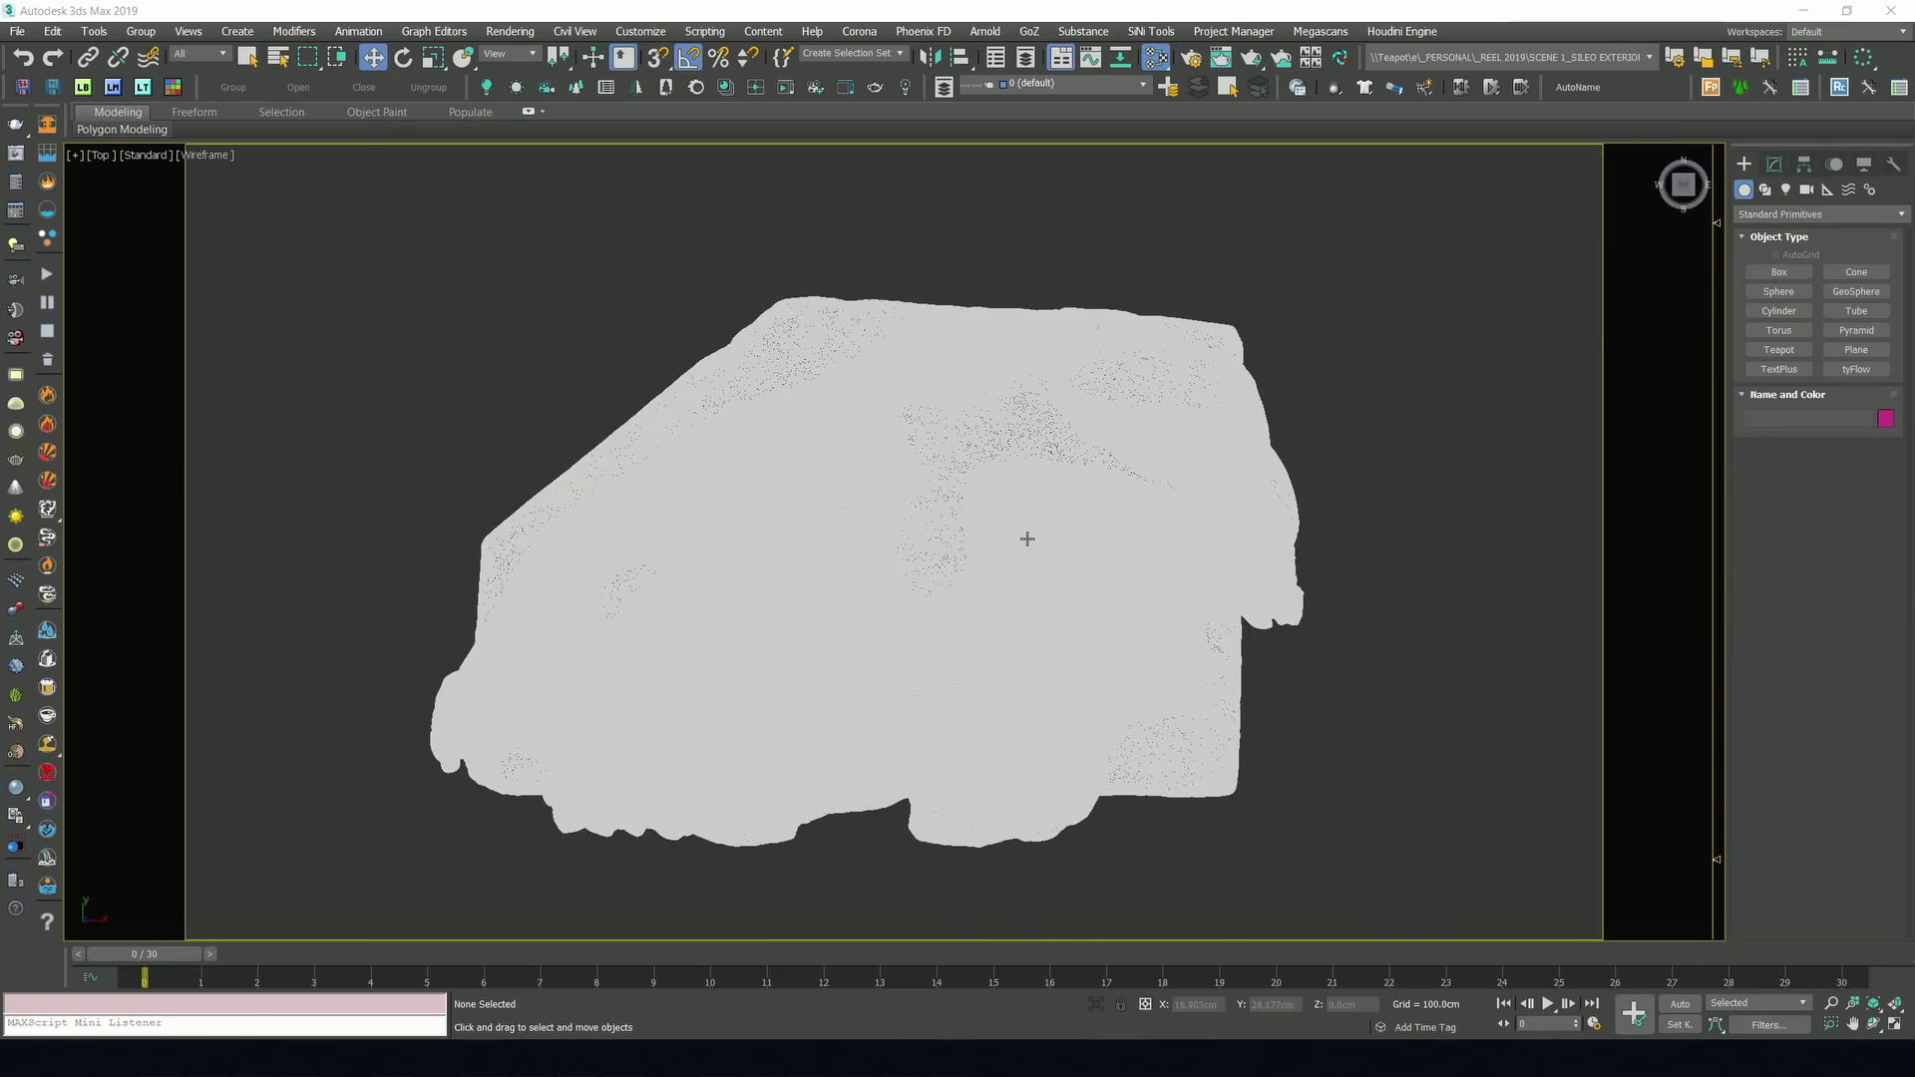
# Rotate the imported statue 90 degrees.
pyautogui.scroll(-7, 1028, 539)
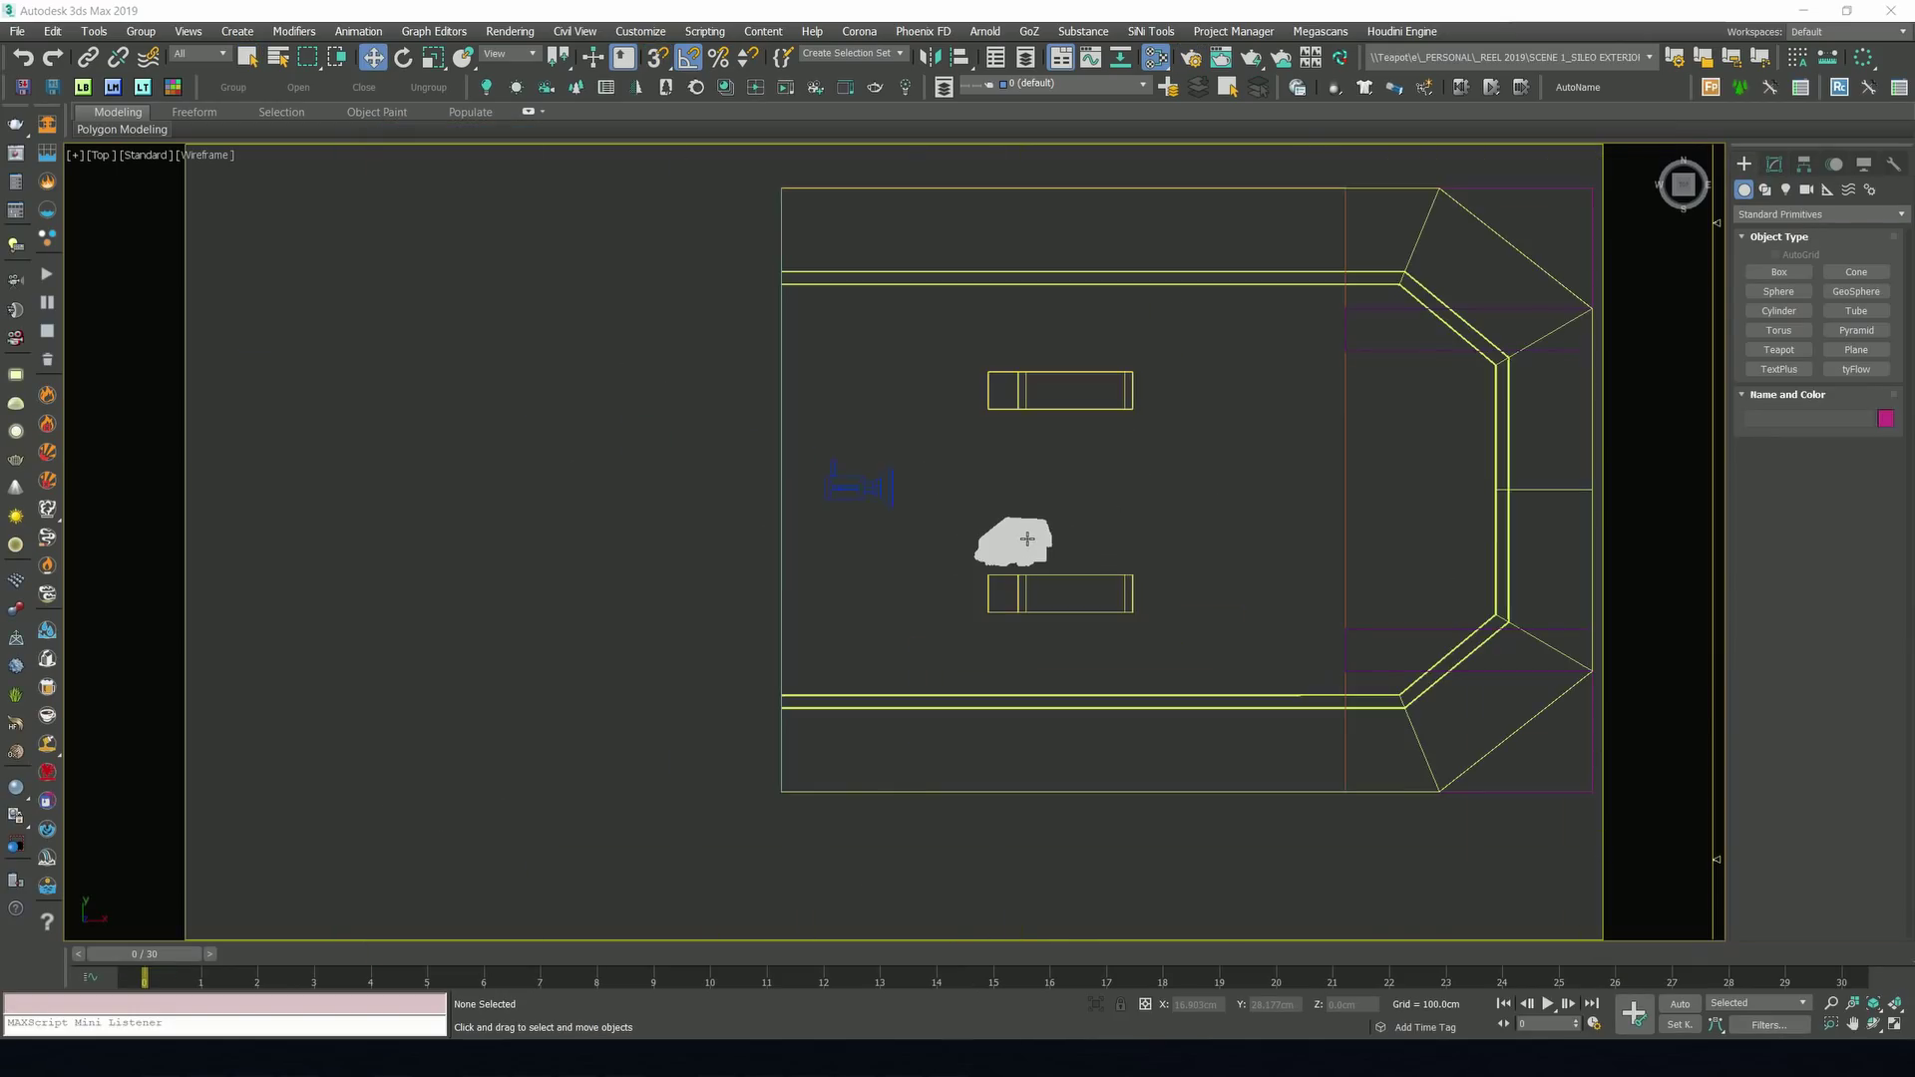
pyautogui.click(1027, 539)
pyautogui.press('e')
pyautogui.moveTo(1048, 487); pyautogui.dragTo(1576, 476)
pyautogui.press('w')
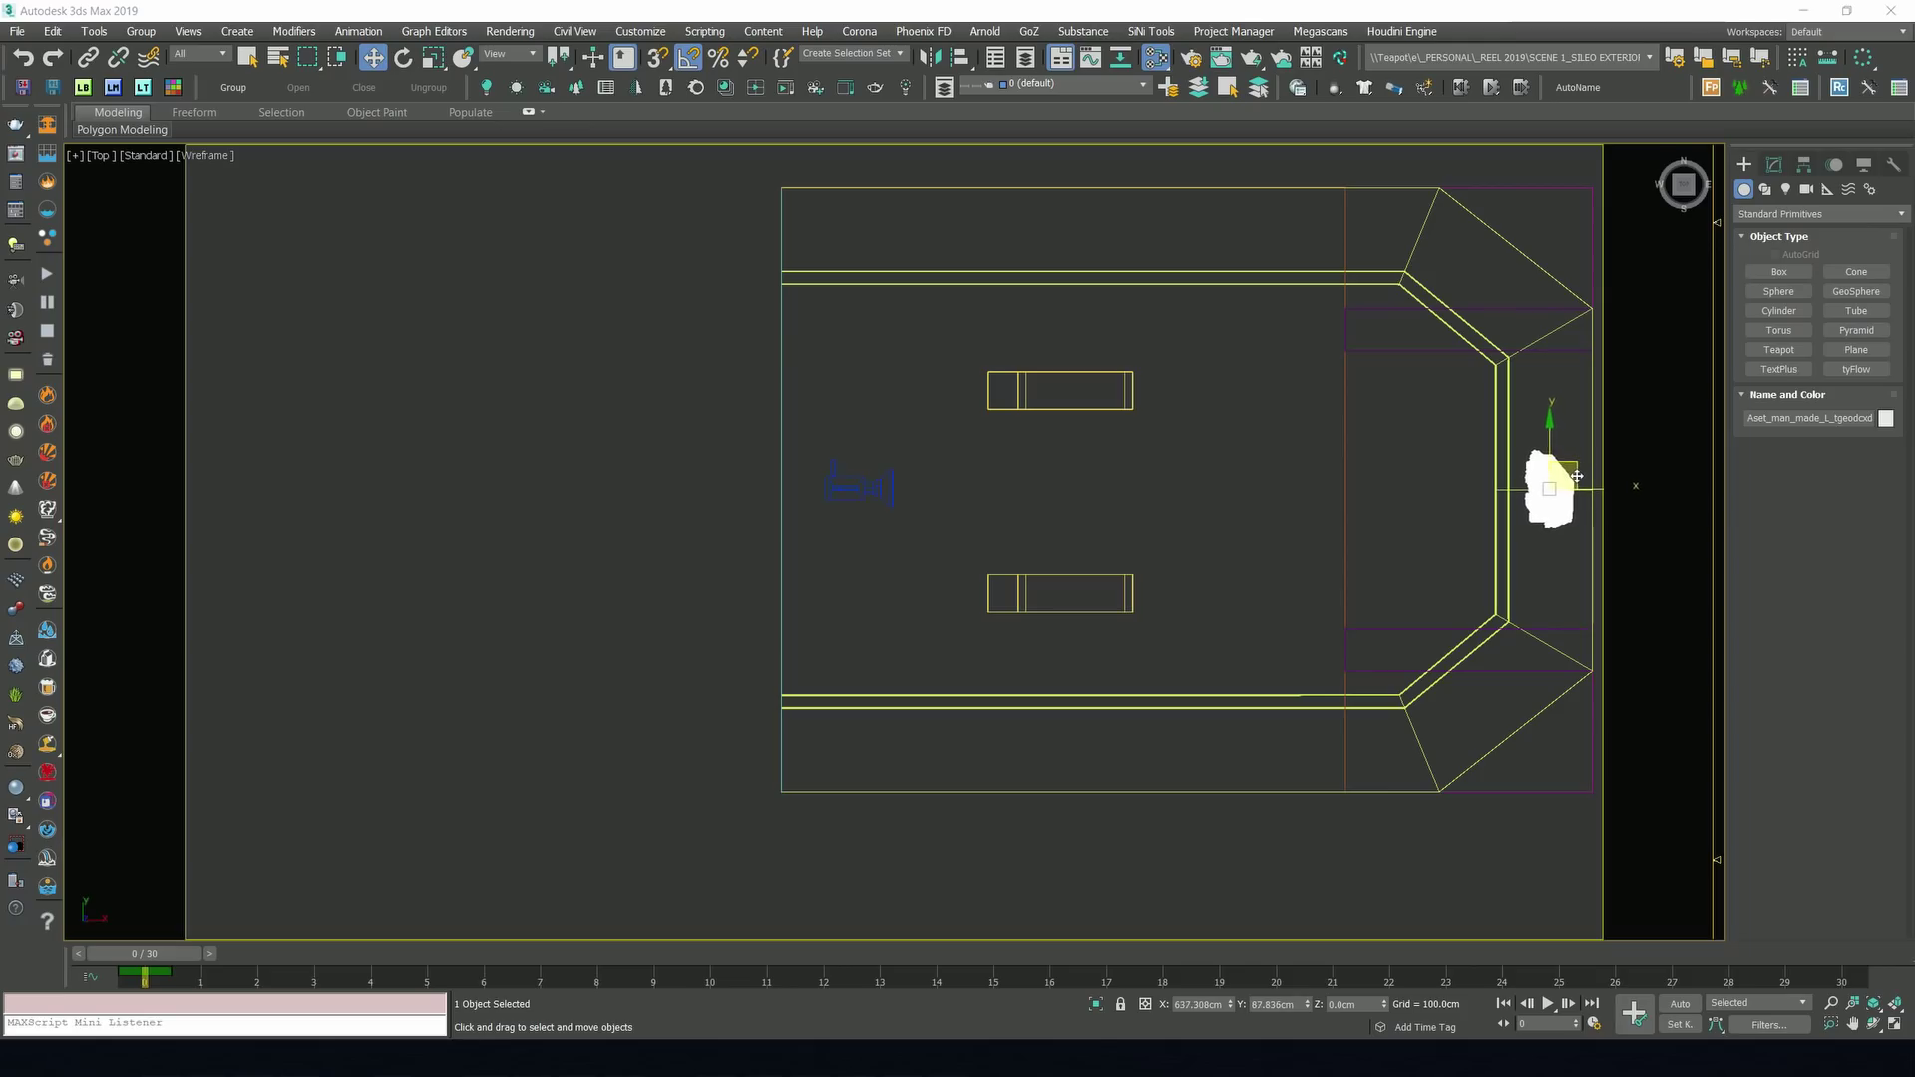
# Lower the statue onto the platform in Front view, then check it in the shaded camera view.
pyautogui.press('f')
pyautogui.press('z')
pyautogui.scroll(-5, 964, 462)
pyautogui.scroll(3, 964, 463)
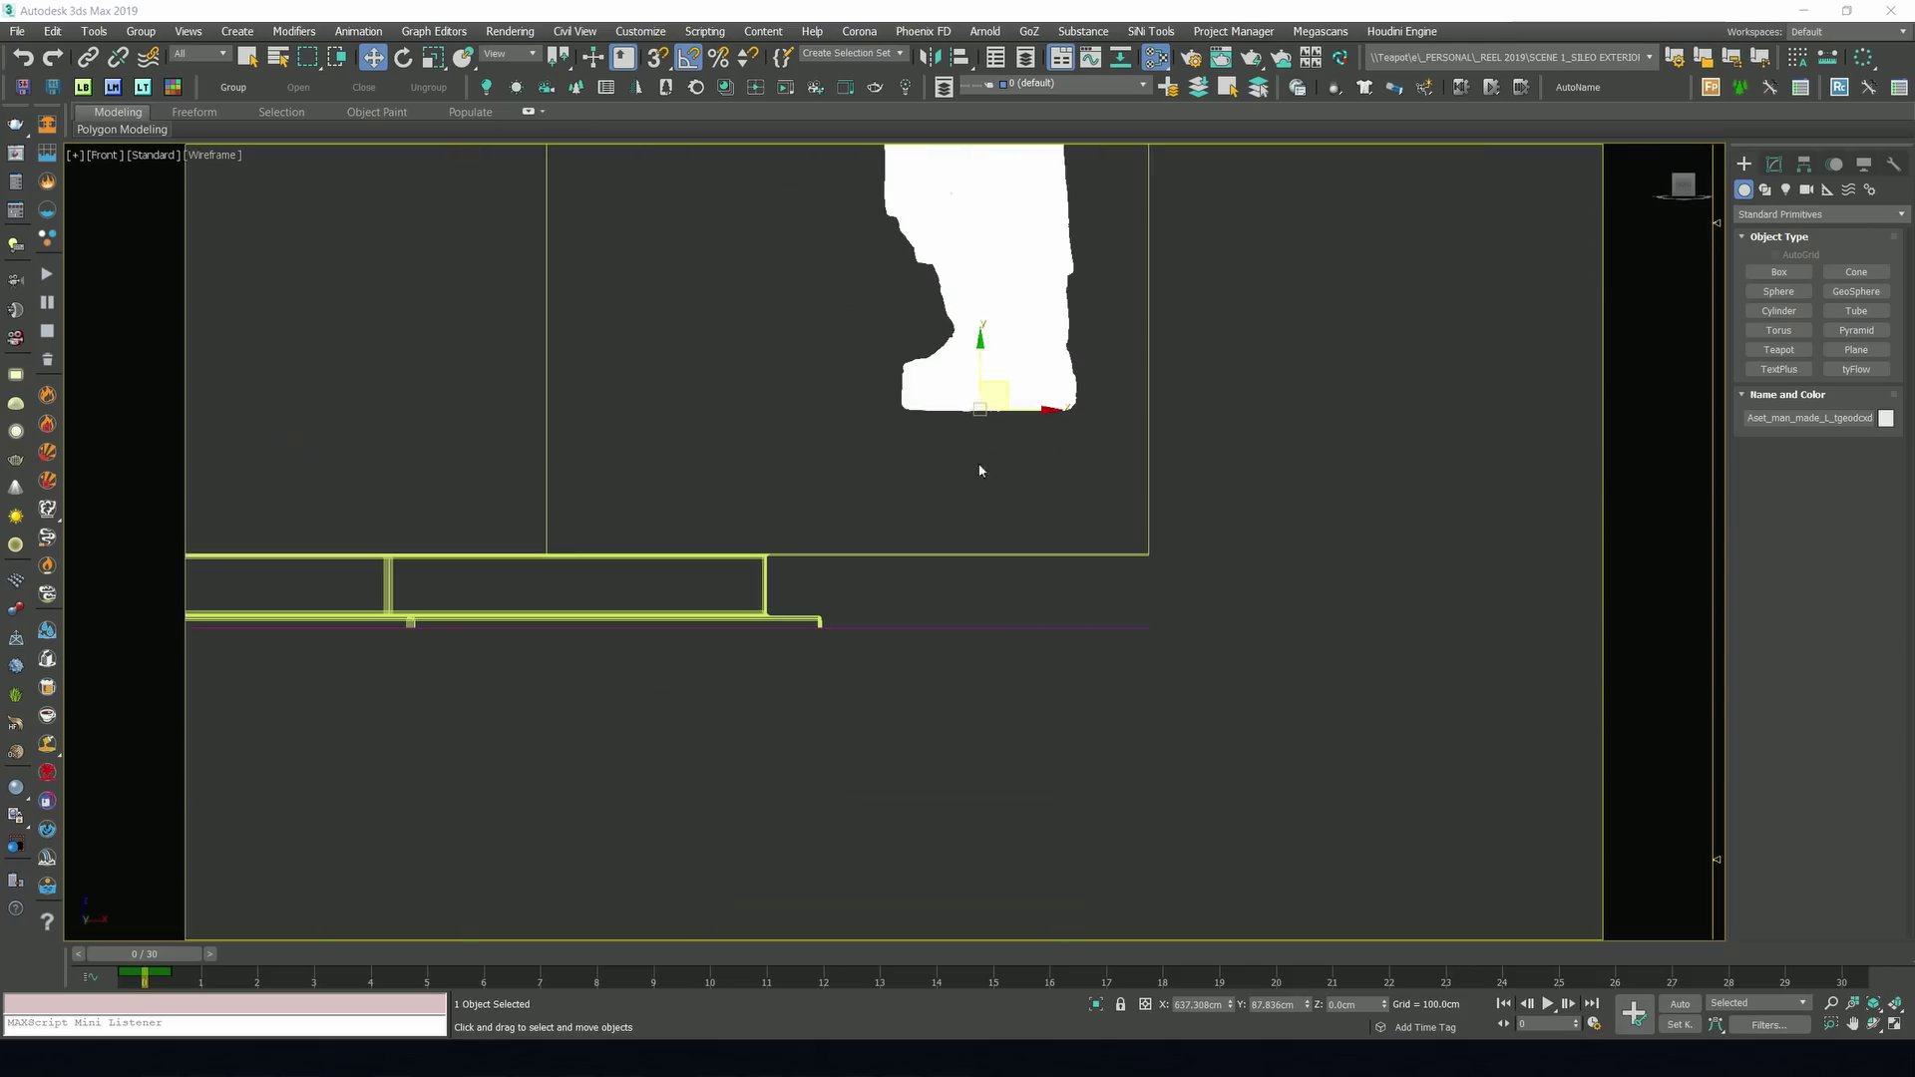
pyautogui.moveTo(982, 349); pyautogui.dragTo(973, 493)
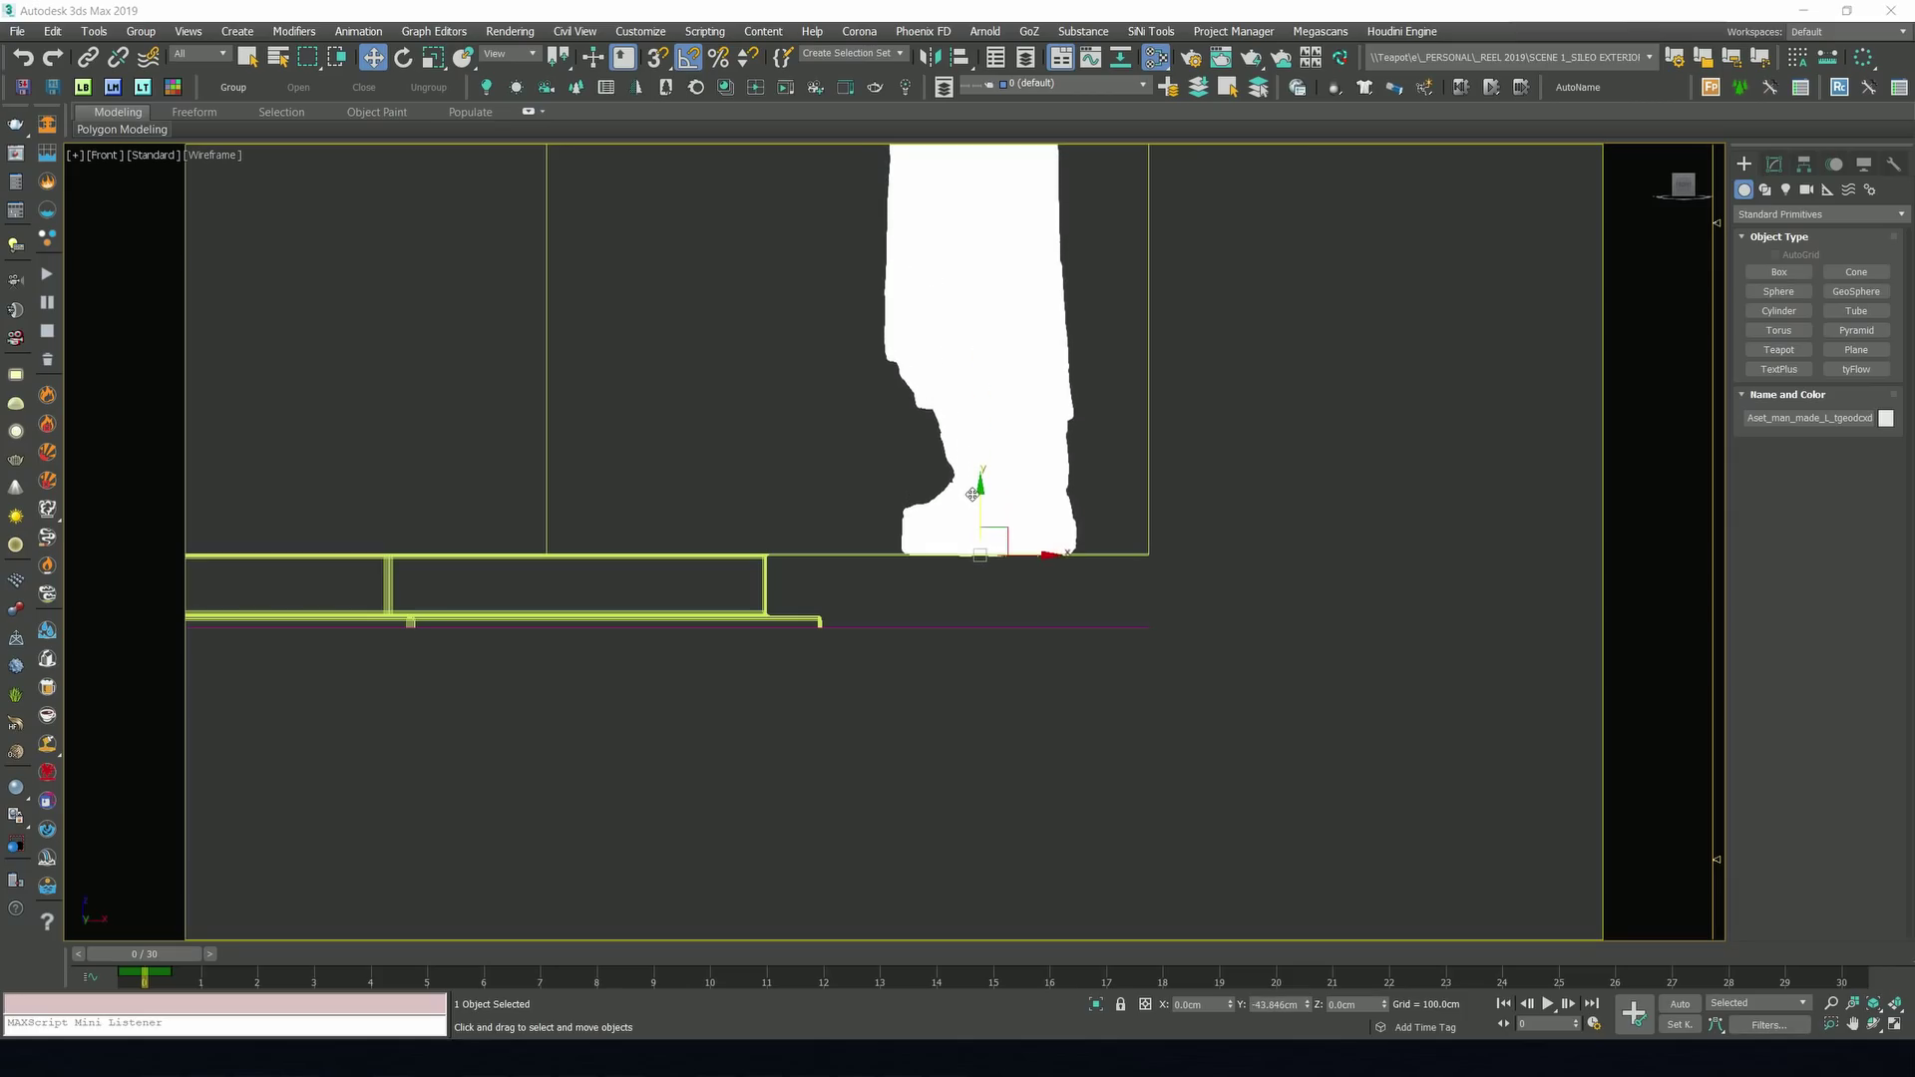
pyautogui.press('c')
pyautogui.press('F3')
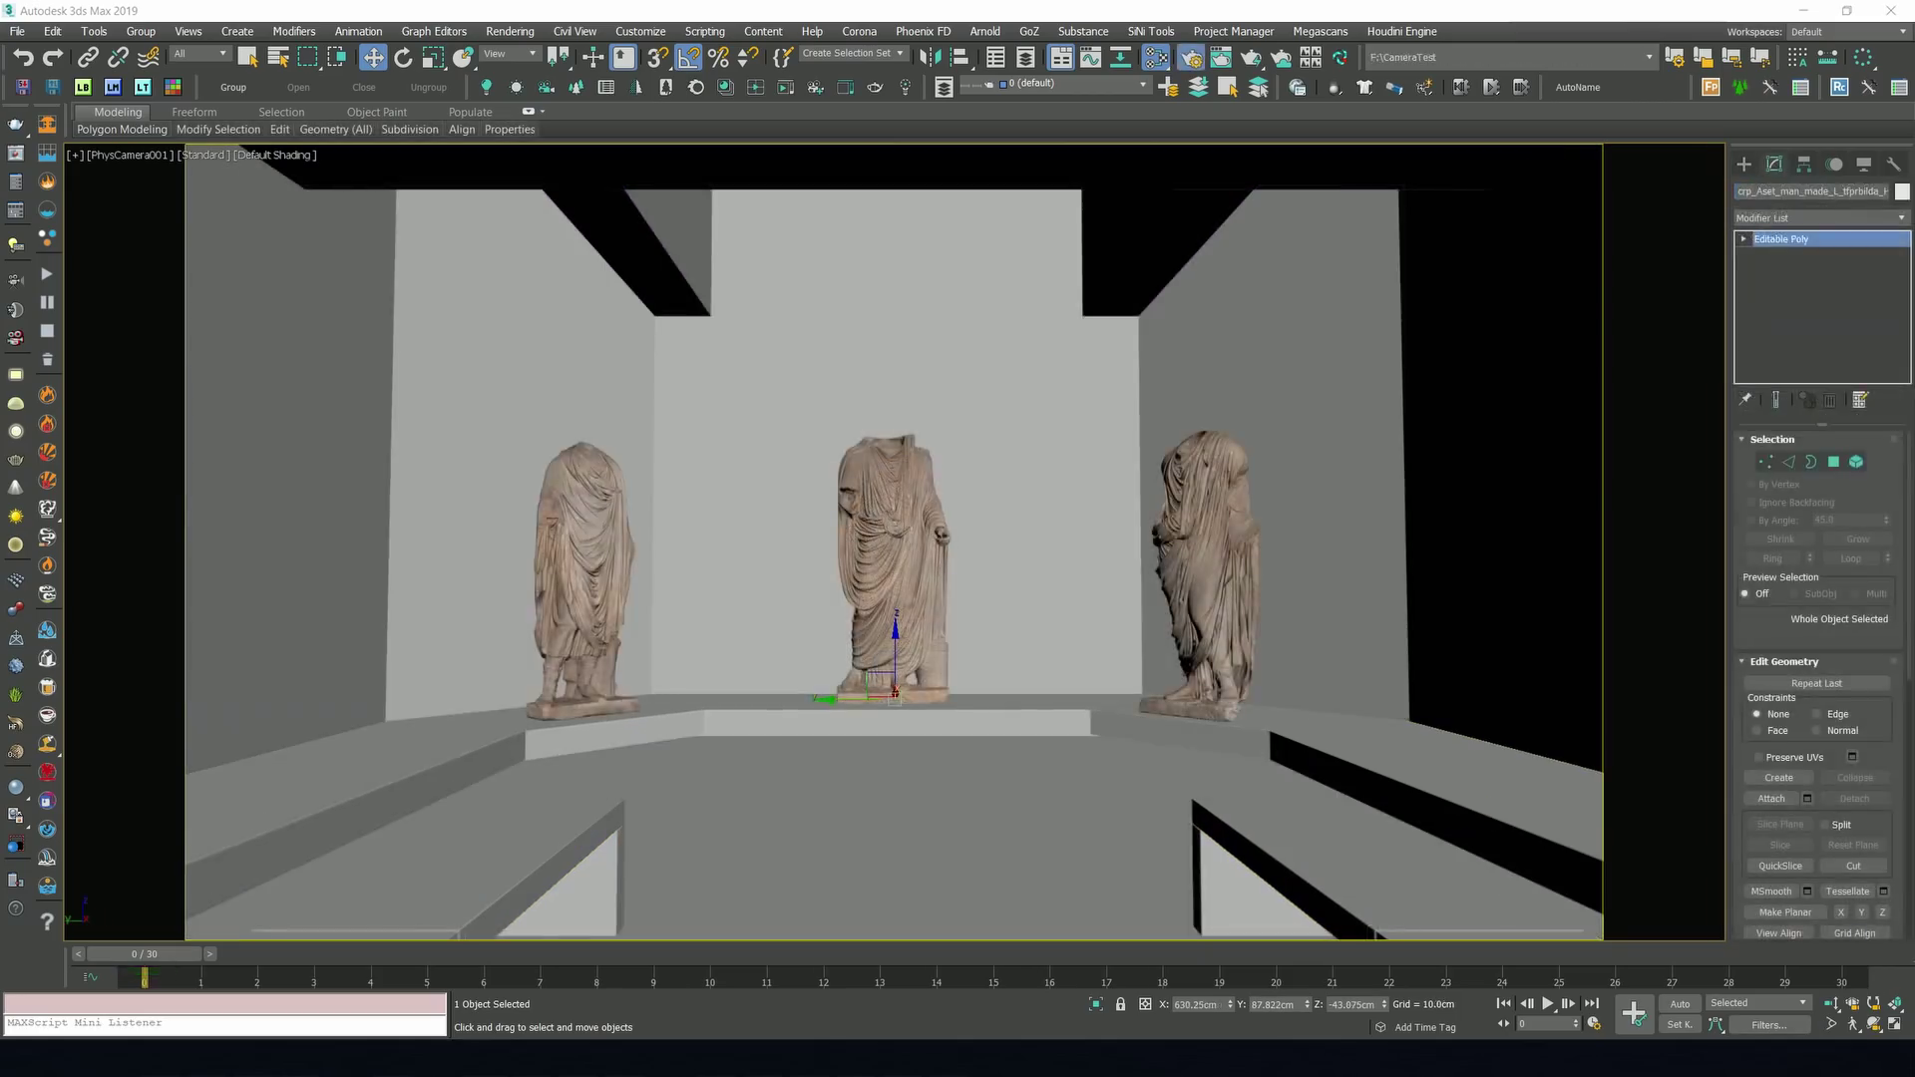
# Enable Corona material override and link Material #51 into it as an instance.
pyautogui.press('F10')
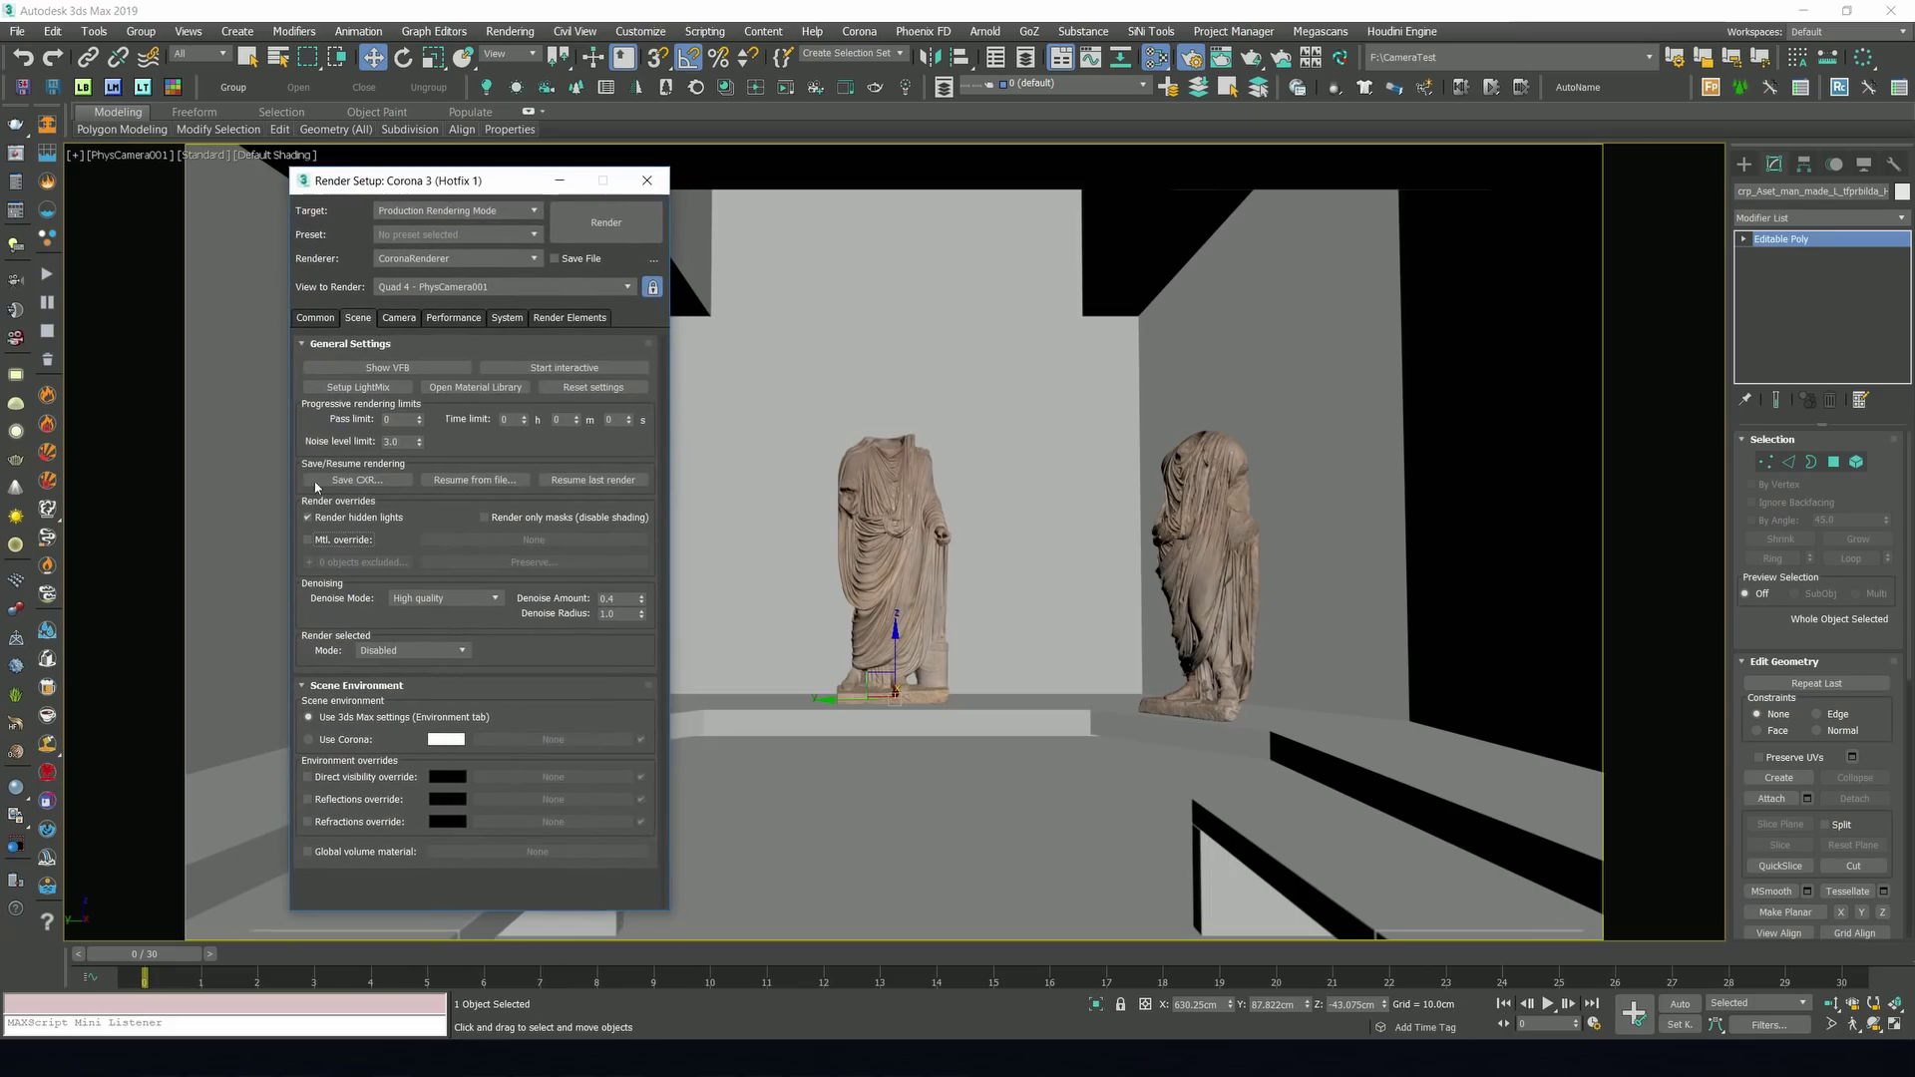
pyautogui.click(307, 540)
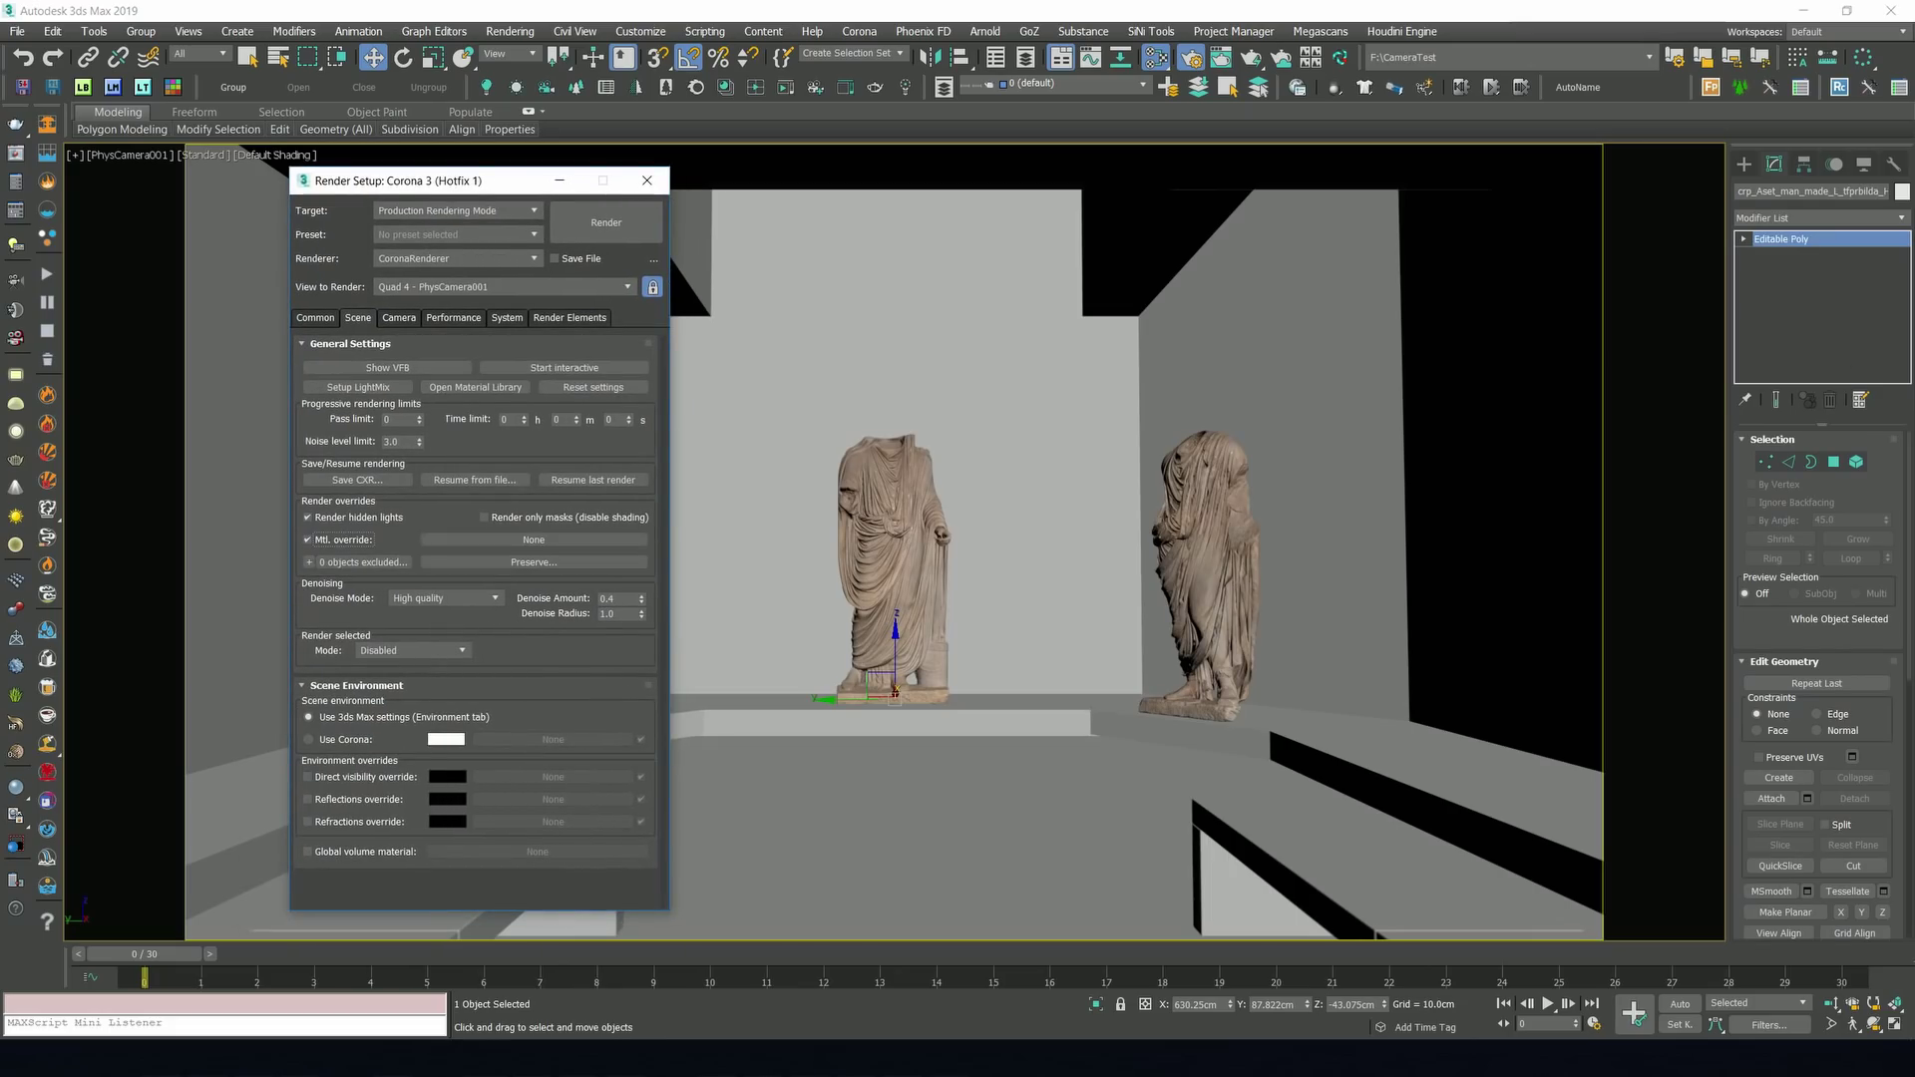
pyautogui.press('m')
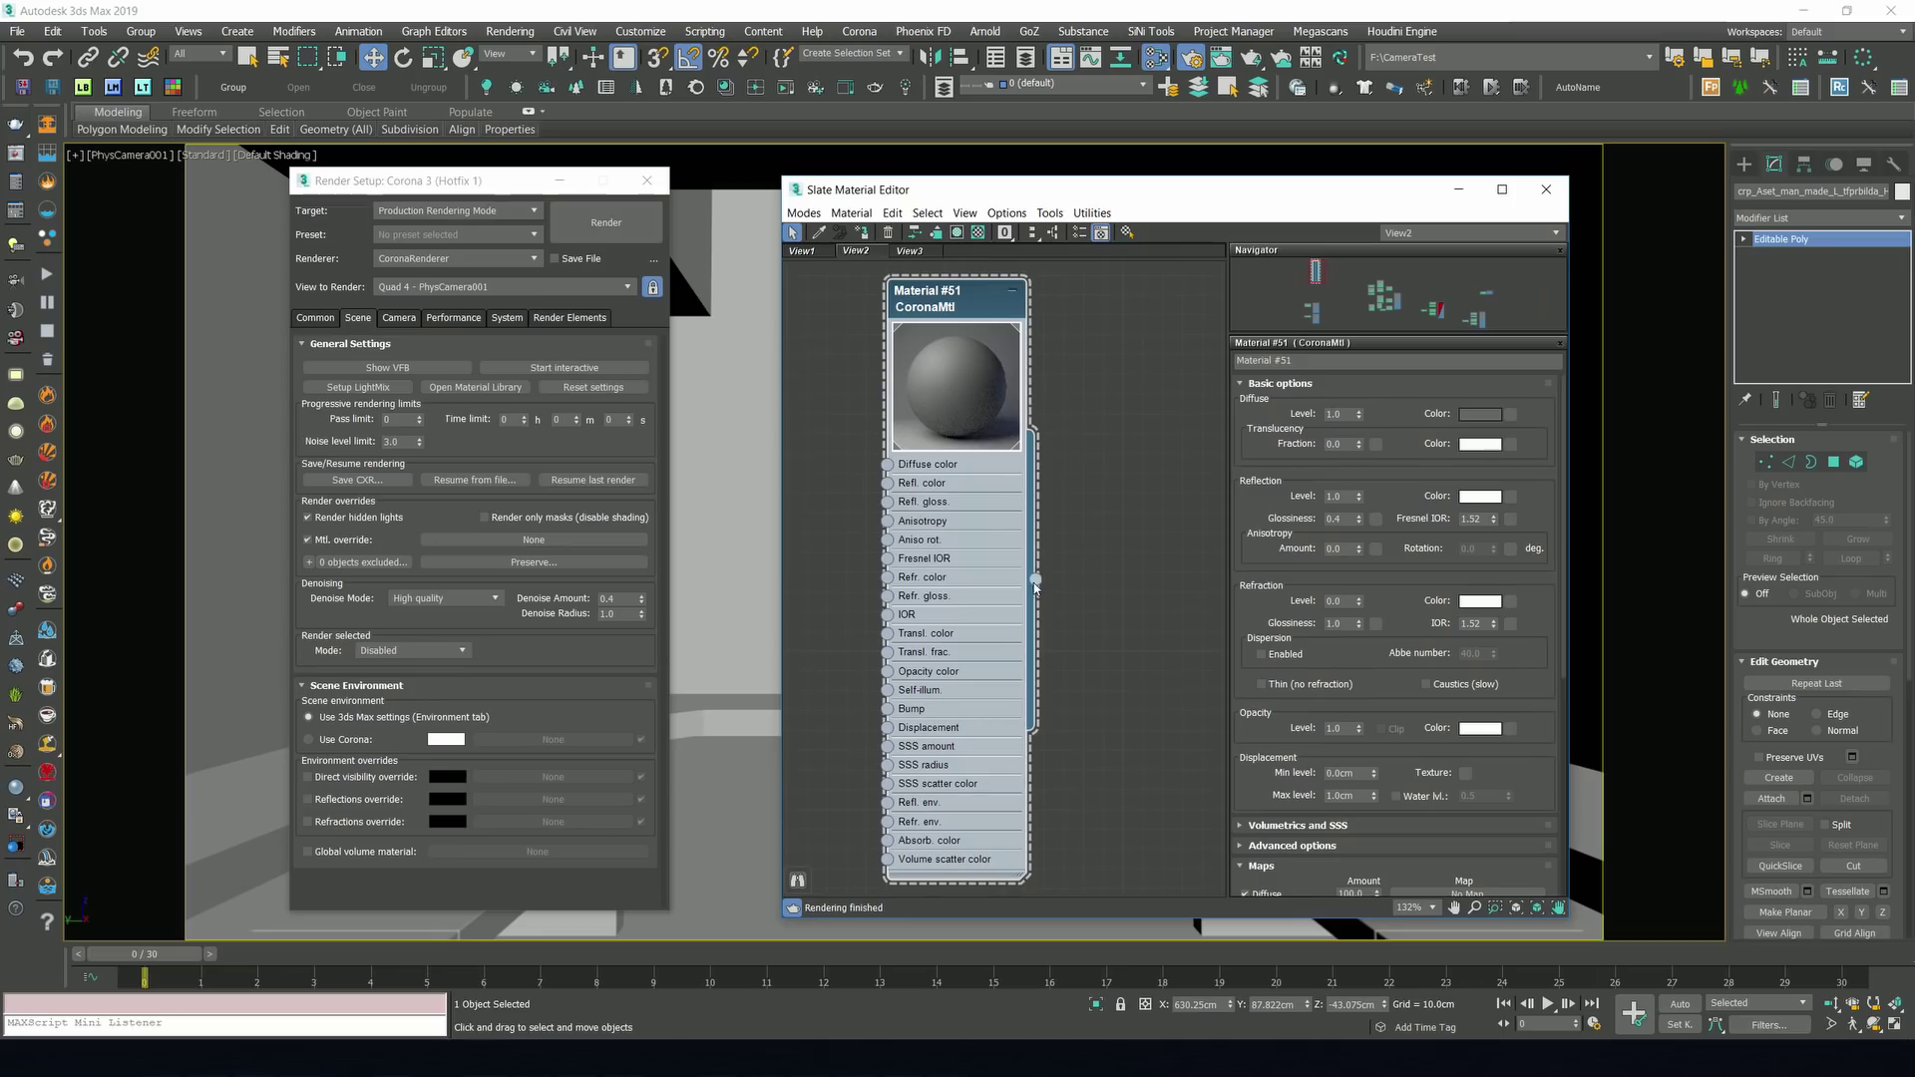
pyautogui.moveTo(1036, 580); pyautogui.dragTo(534, 540)
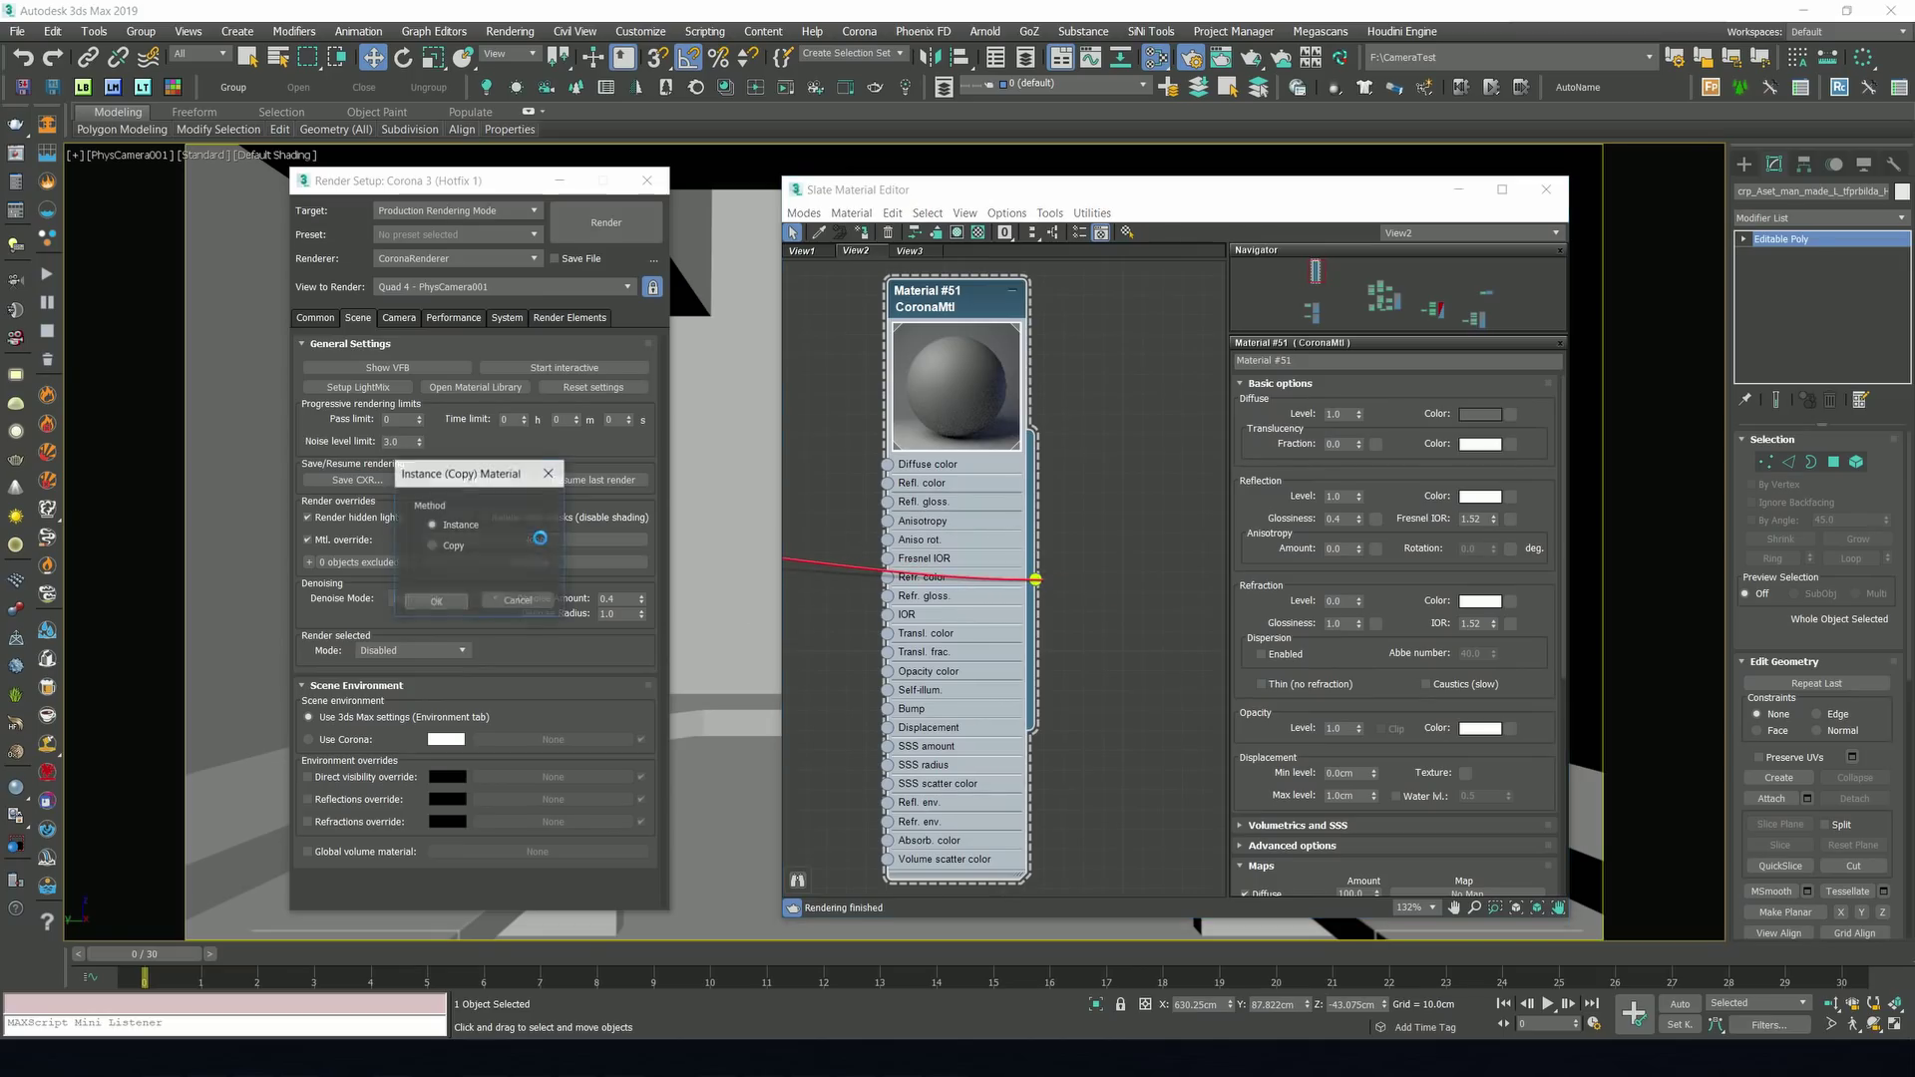
pyautogui.click(436, 600)
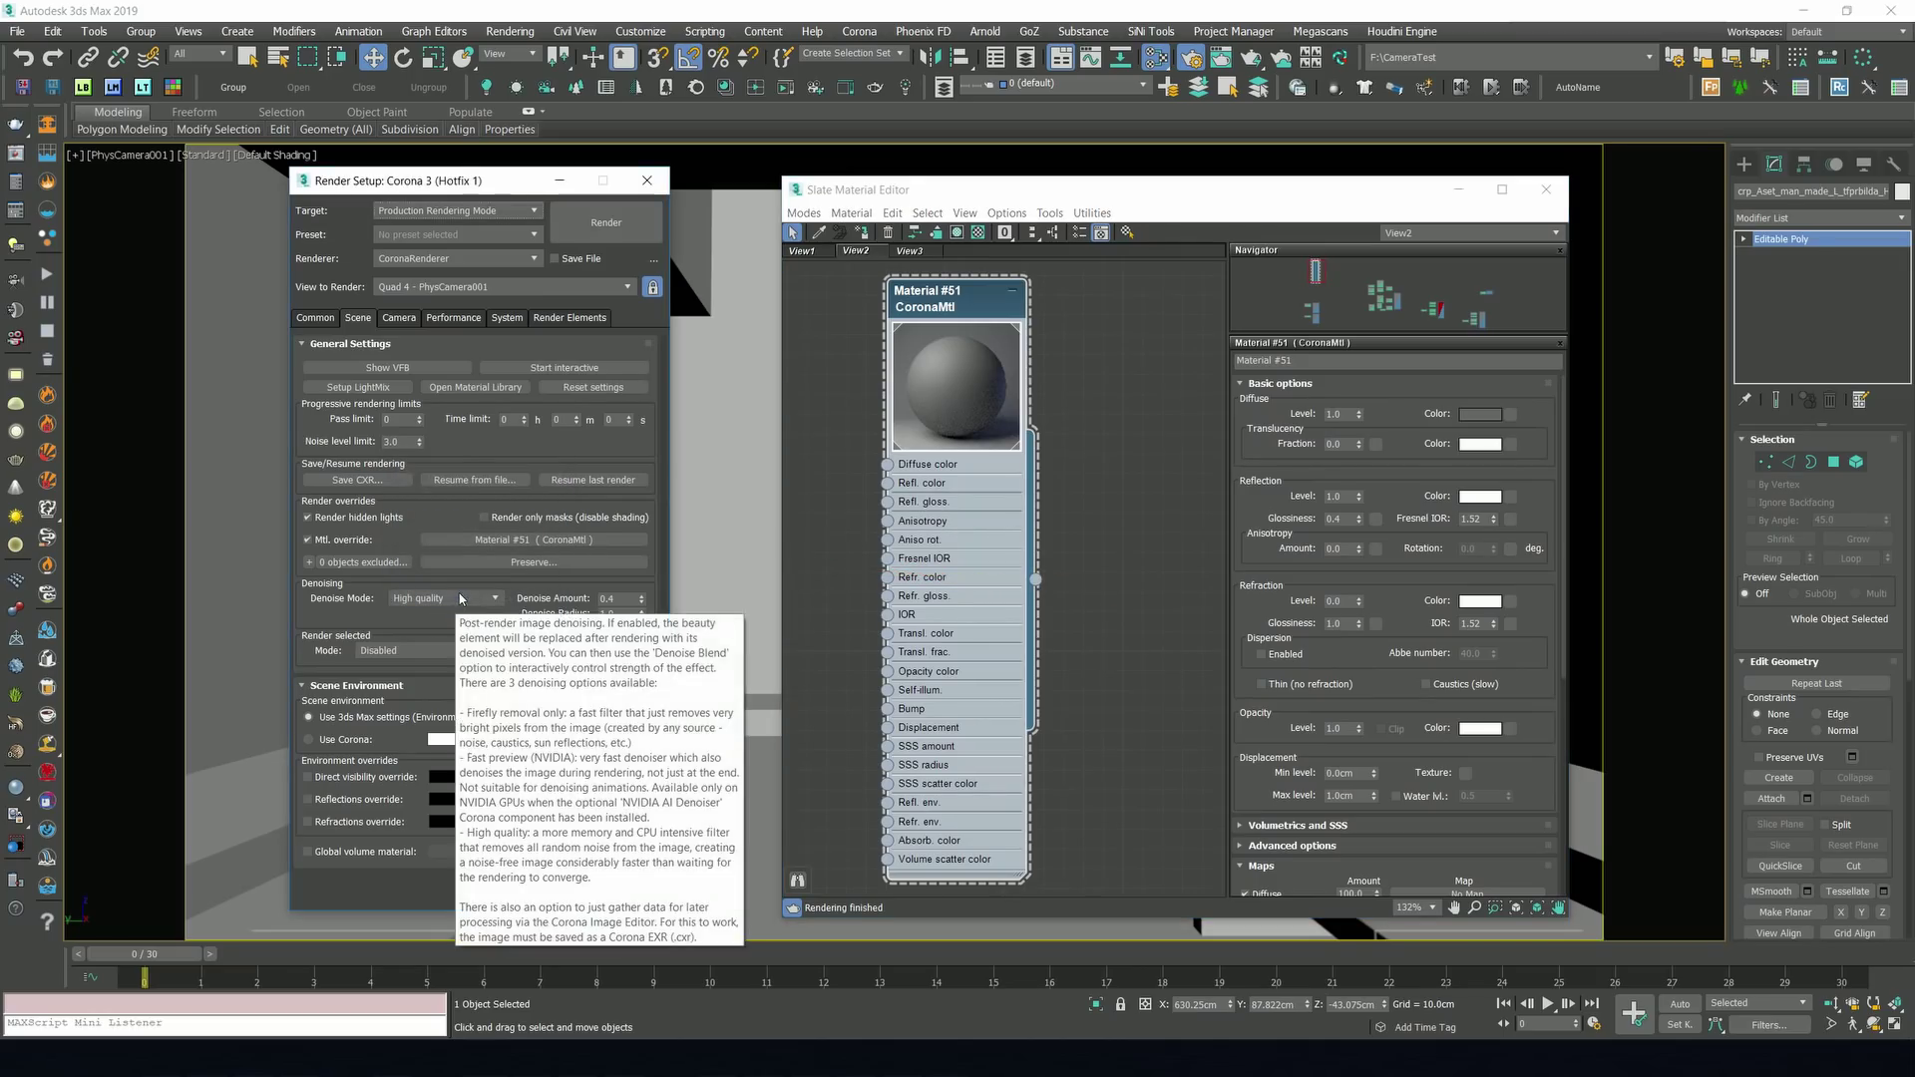
pyautogui.moveTo(494, 182); pyautogui.dragTo(0, 189)
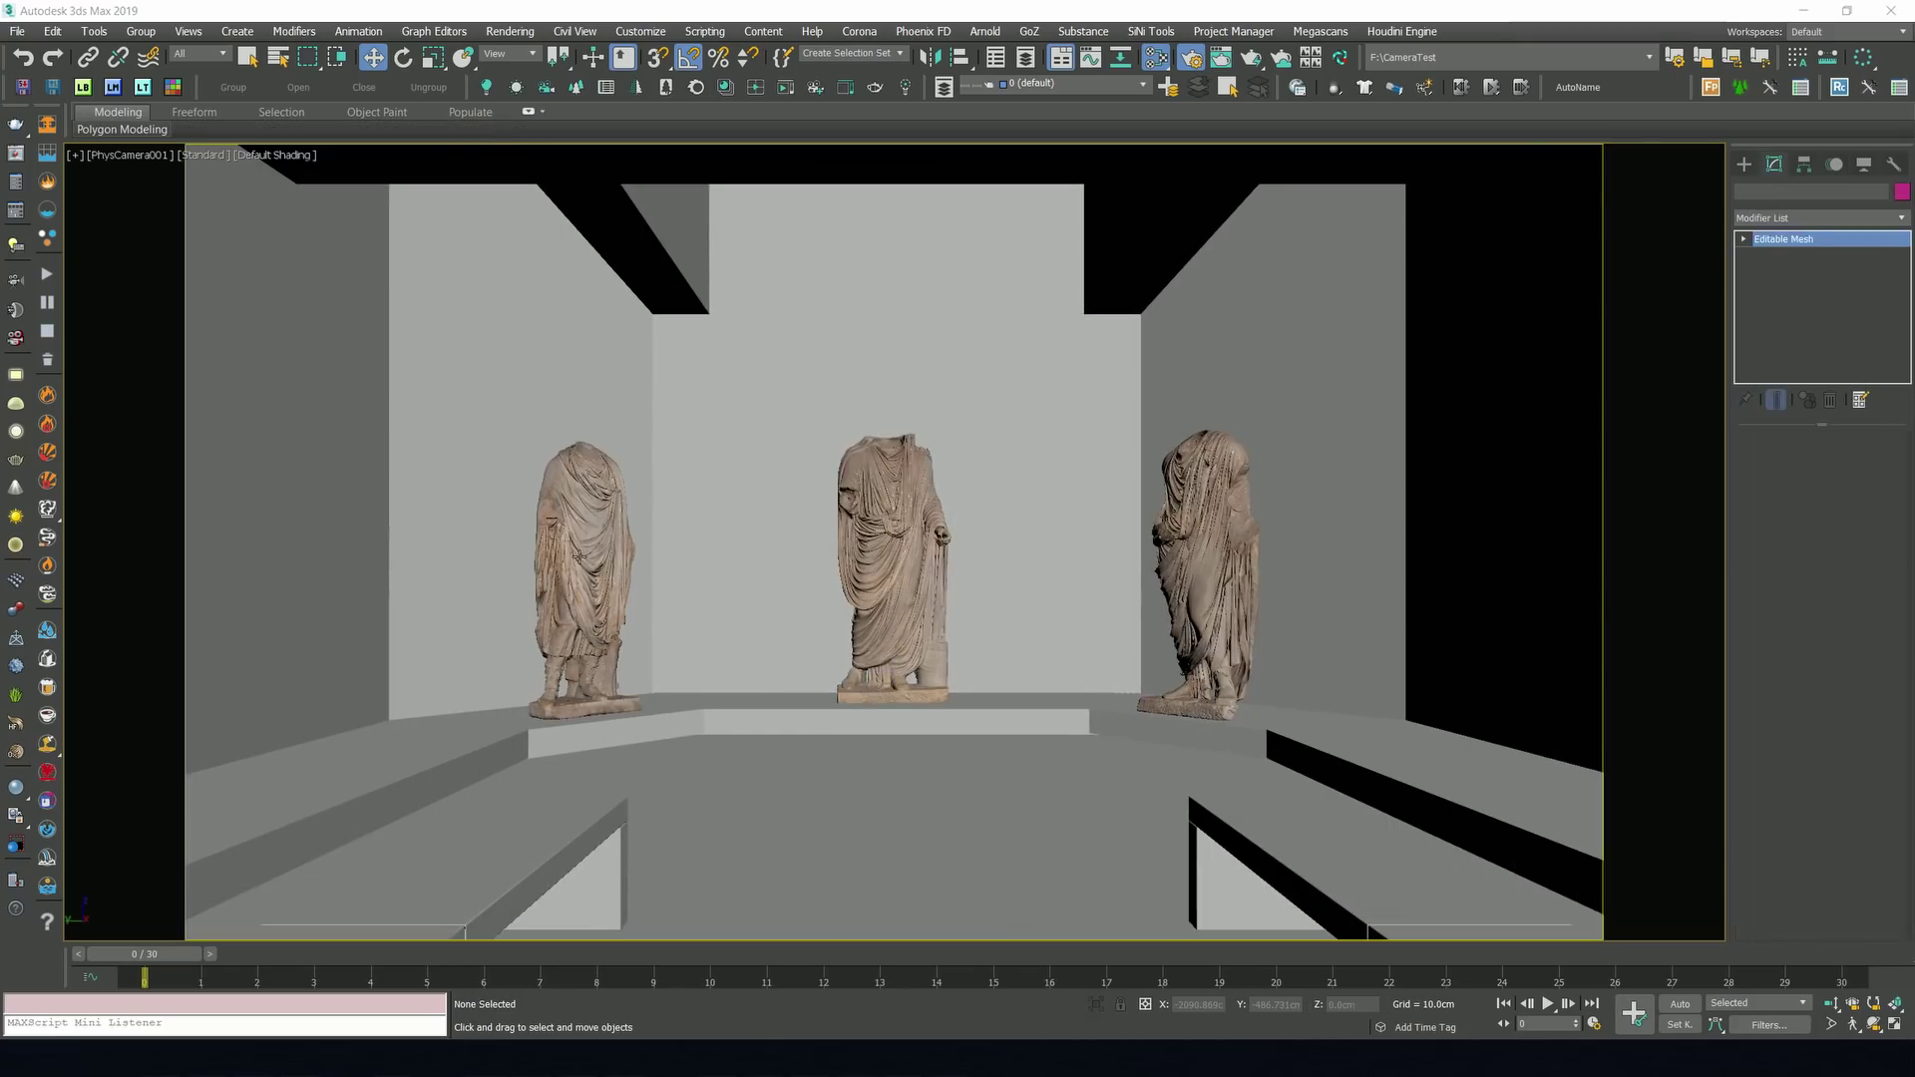
# Export the left statue with Corona Proxy Exporter, replacing it with a point-cloud proxy.
pyautogui.click(577, 559)
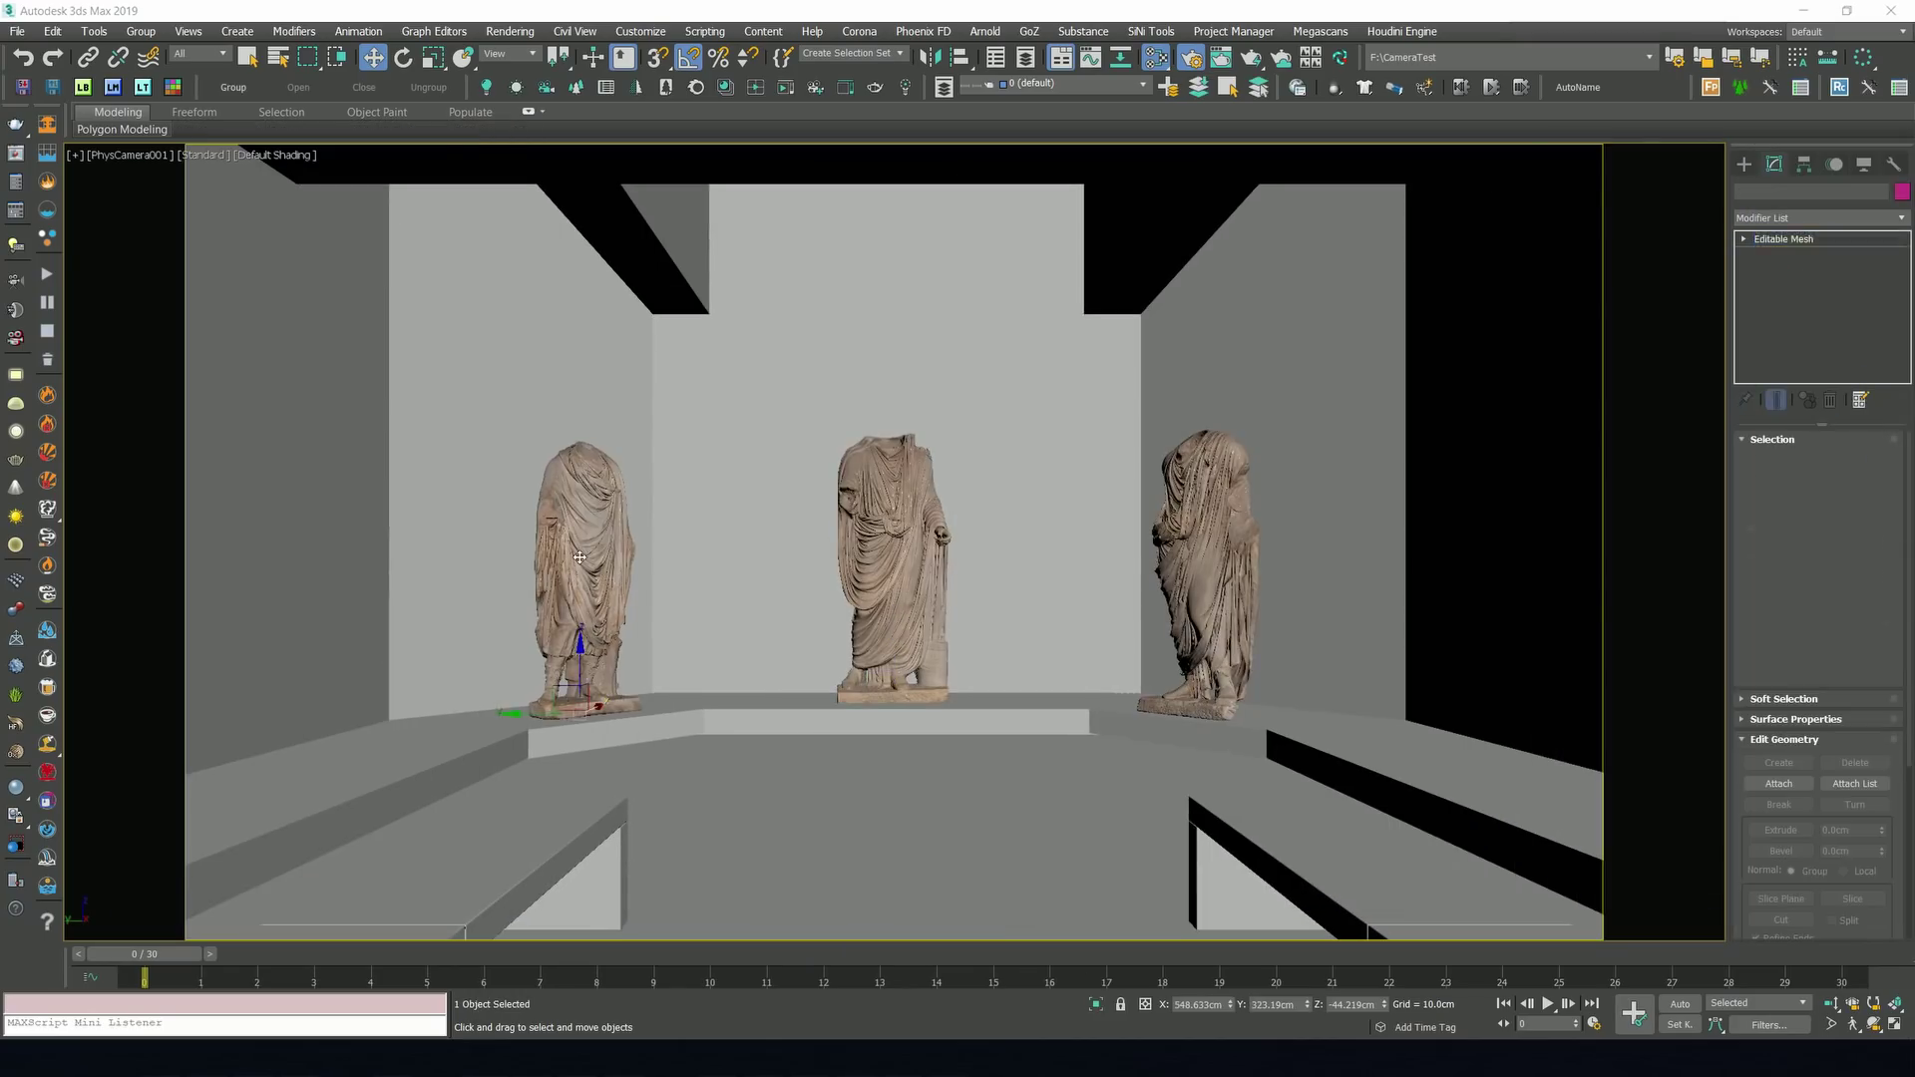
pyautogui.rightClick(580, 561)
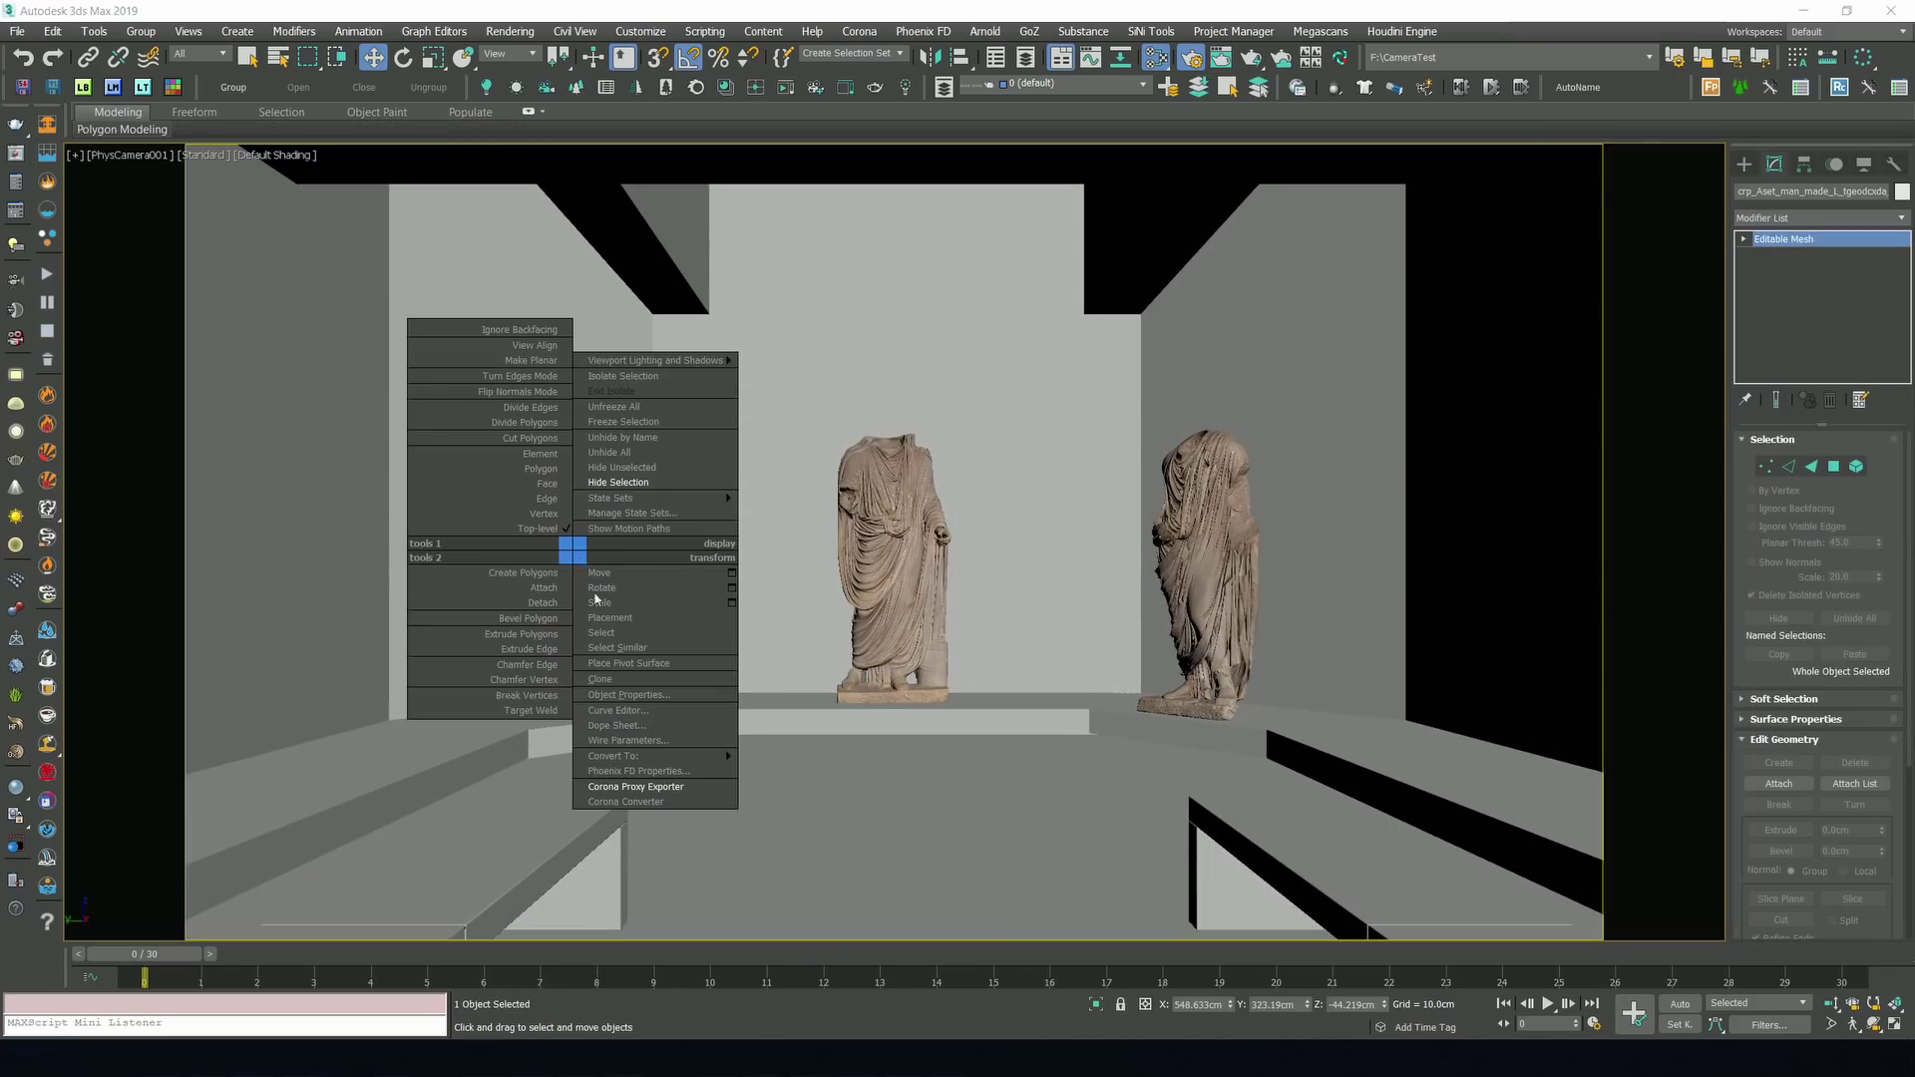
pyautogui.click(635, 787)
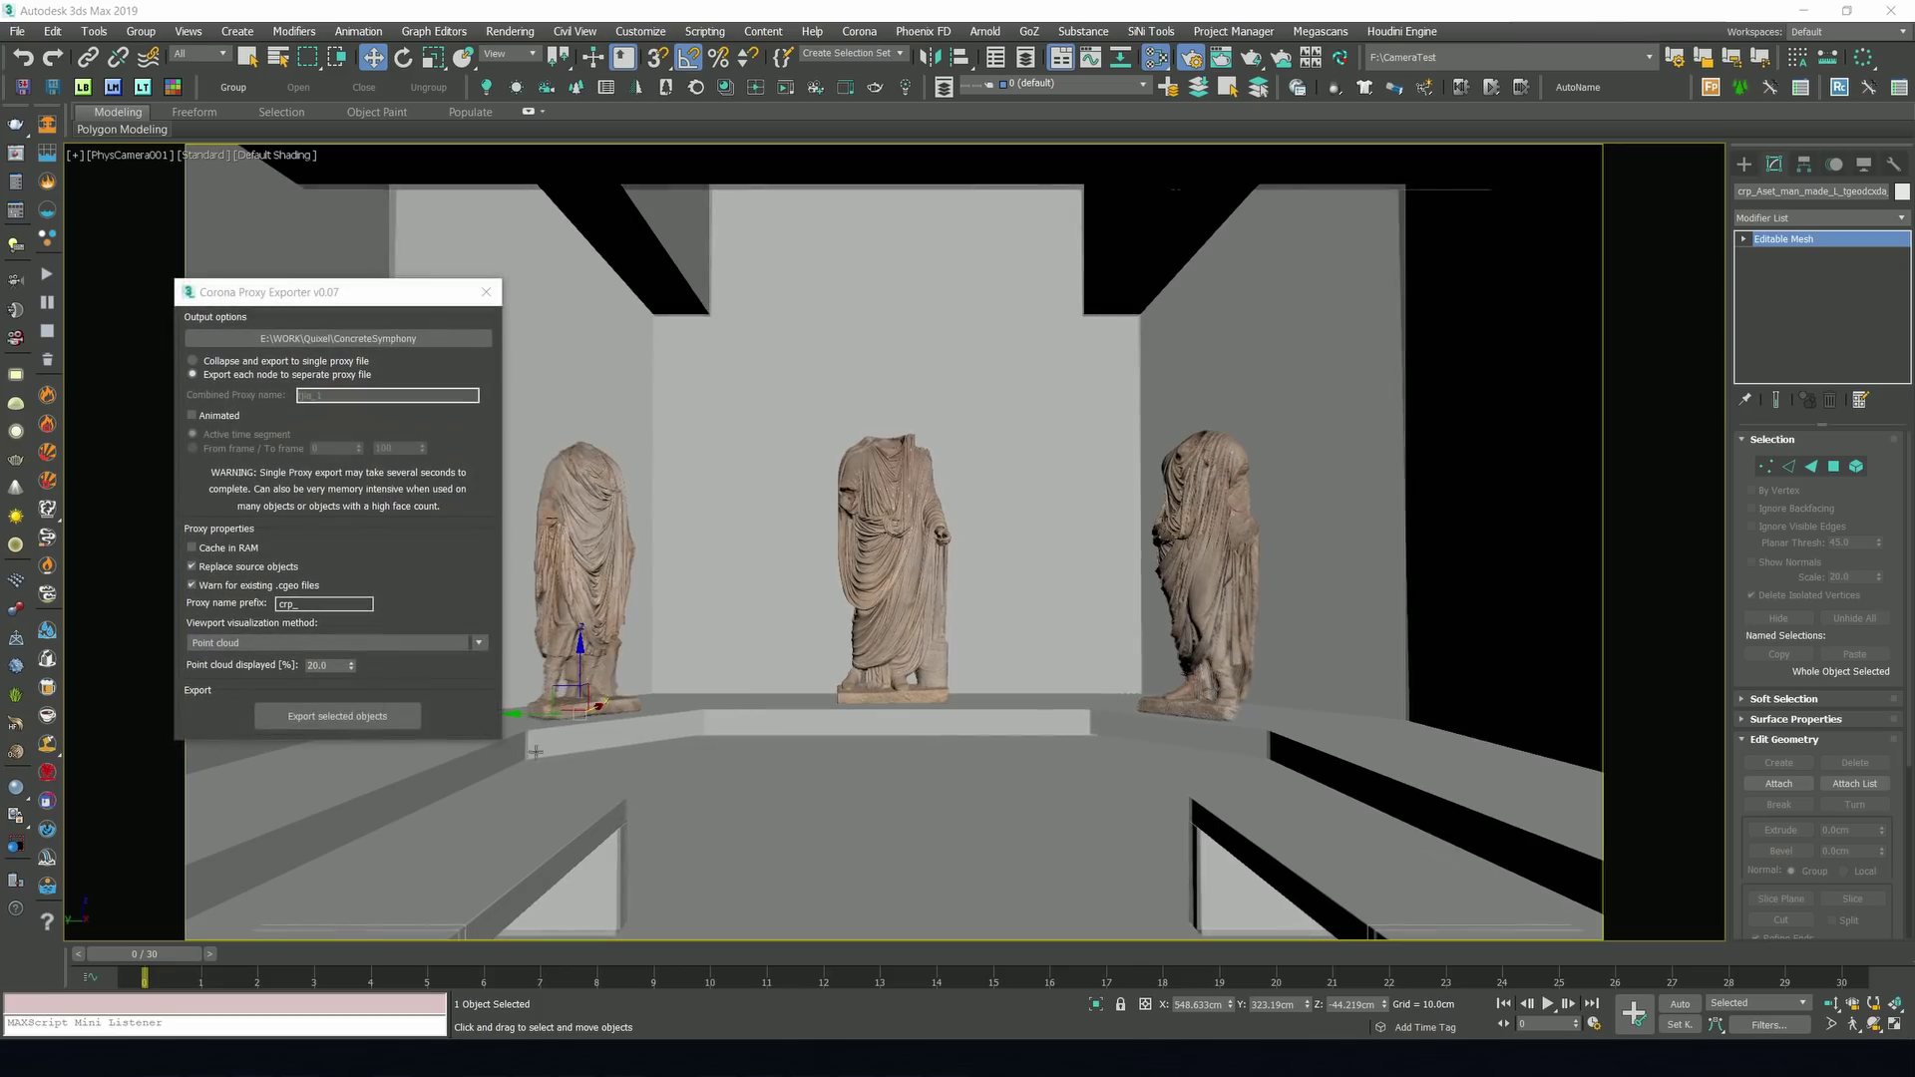
pyautogui.click(367, 722)
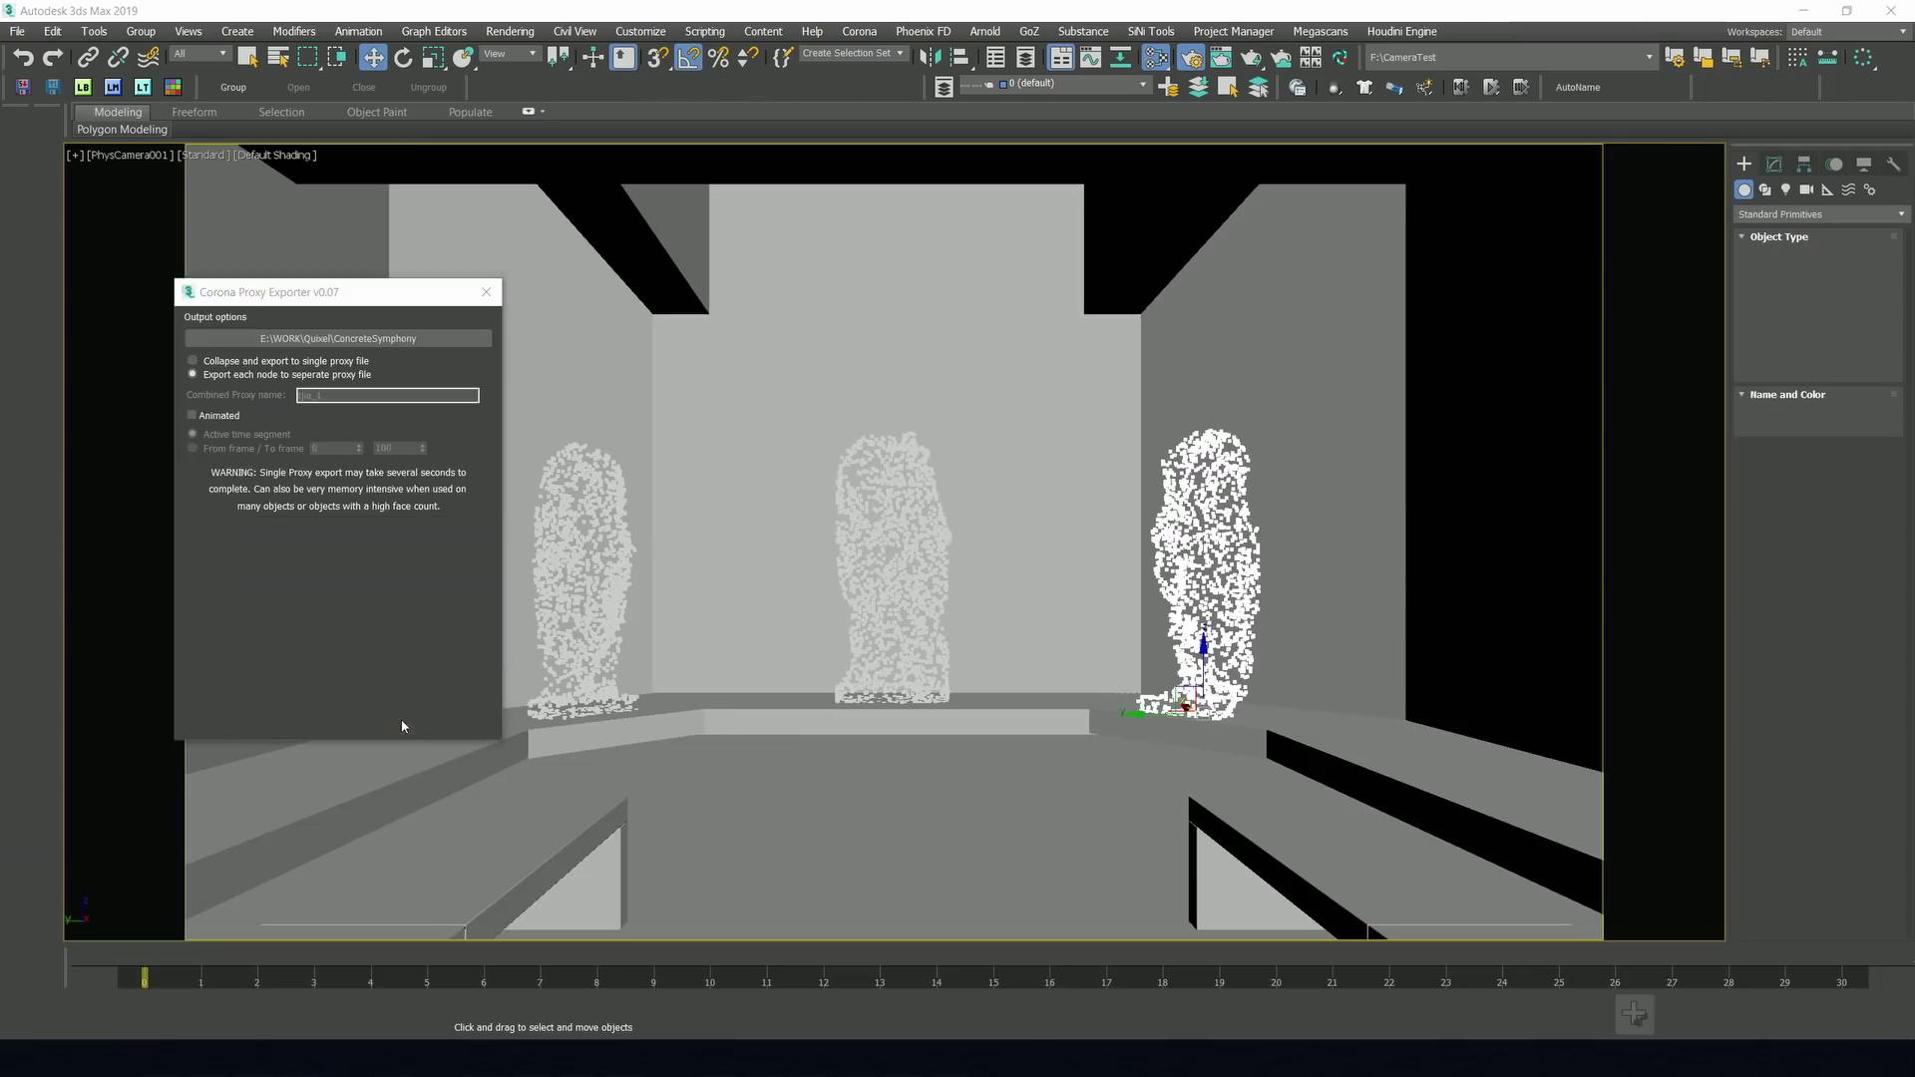
# Hide the three rock proxies in Top view and fit the whole room in view.
pyautogui.press('t')
pyautogui.click(850, 277)
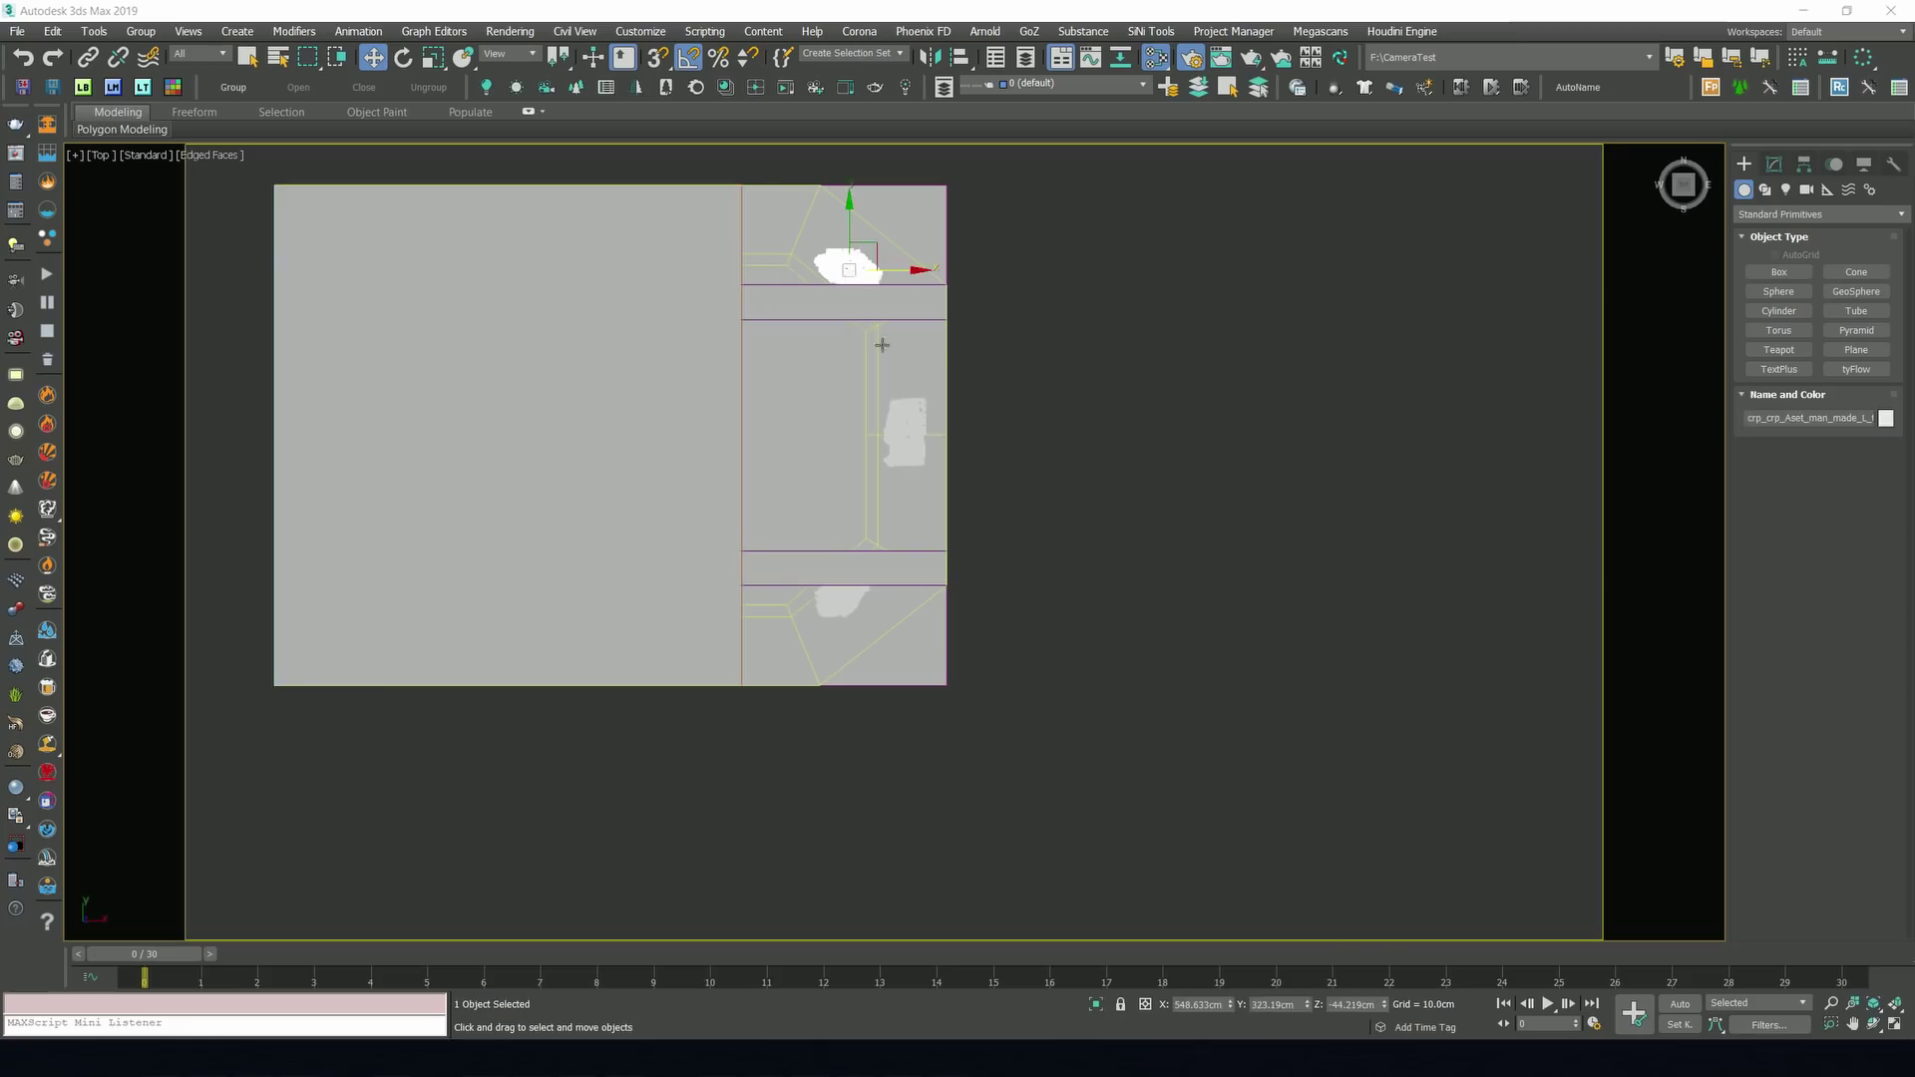
pyautogui.keyDown('ctrl'); pyautogui.click(913, 416); pyautogui.keyUp('ctrl')
pyautogui.keyDown('ctrl'); pyautogui.click(822, 595); pyautogui.keyUp('ctrl')
pyautogui.rightClick(818, 591)
pyautogui.click(861, 526)
pyautogui.press('z')
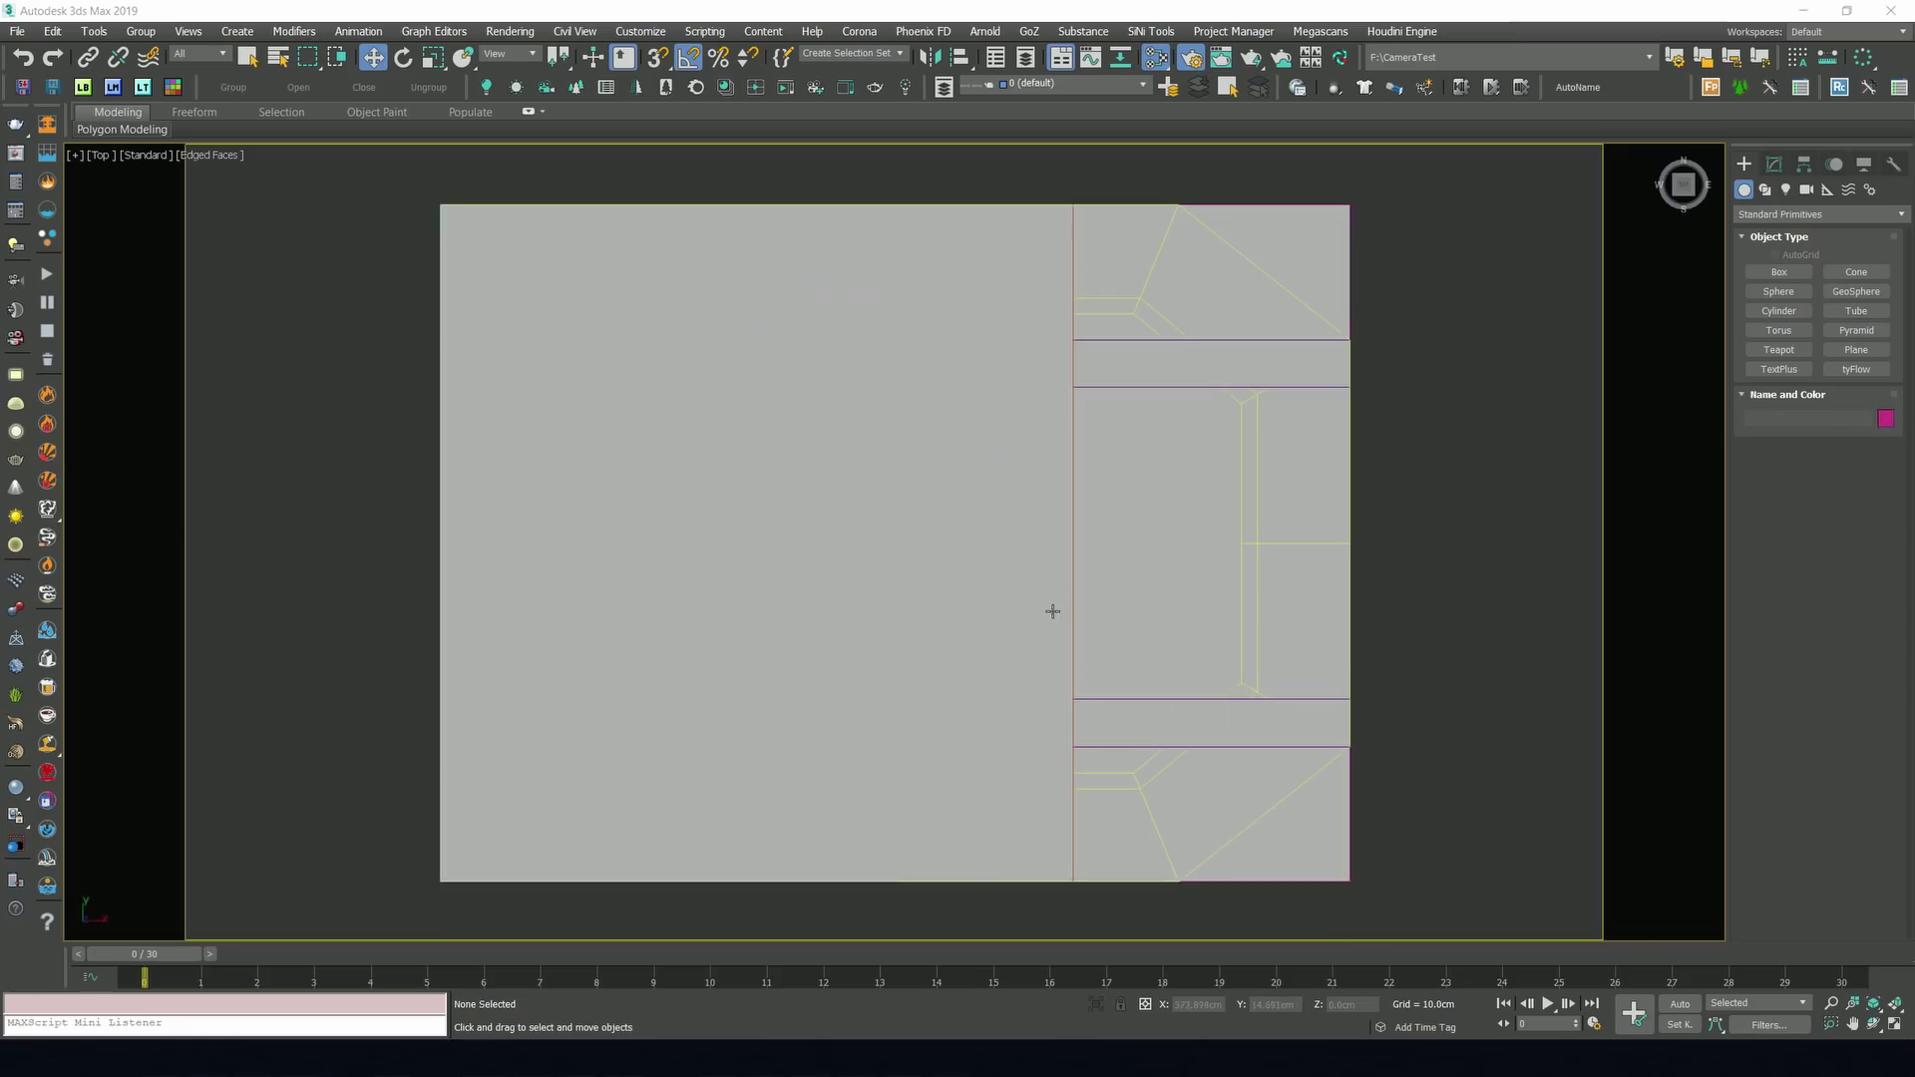
# Create a targeted CoronaSun aimed at the room.
pyautogui.click(1774, 165)
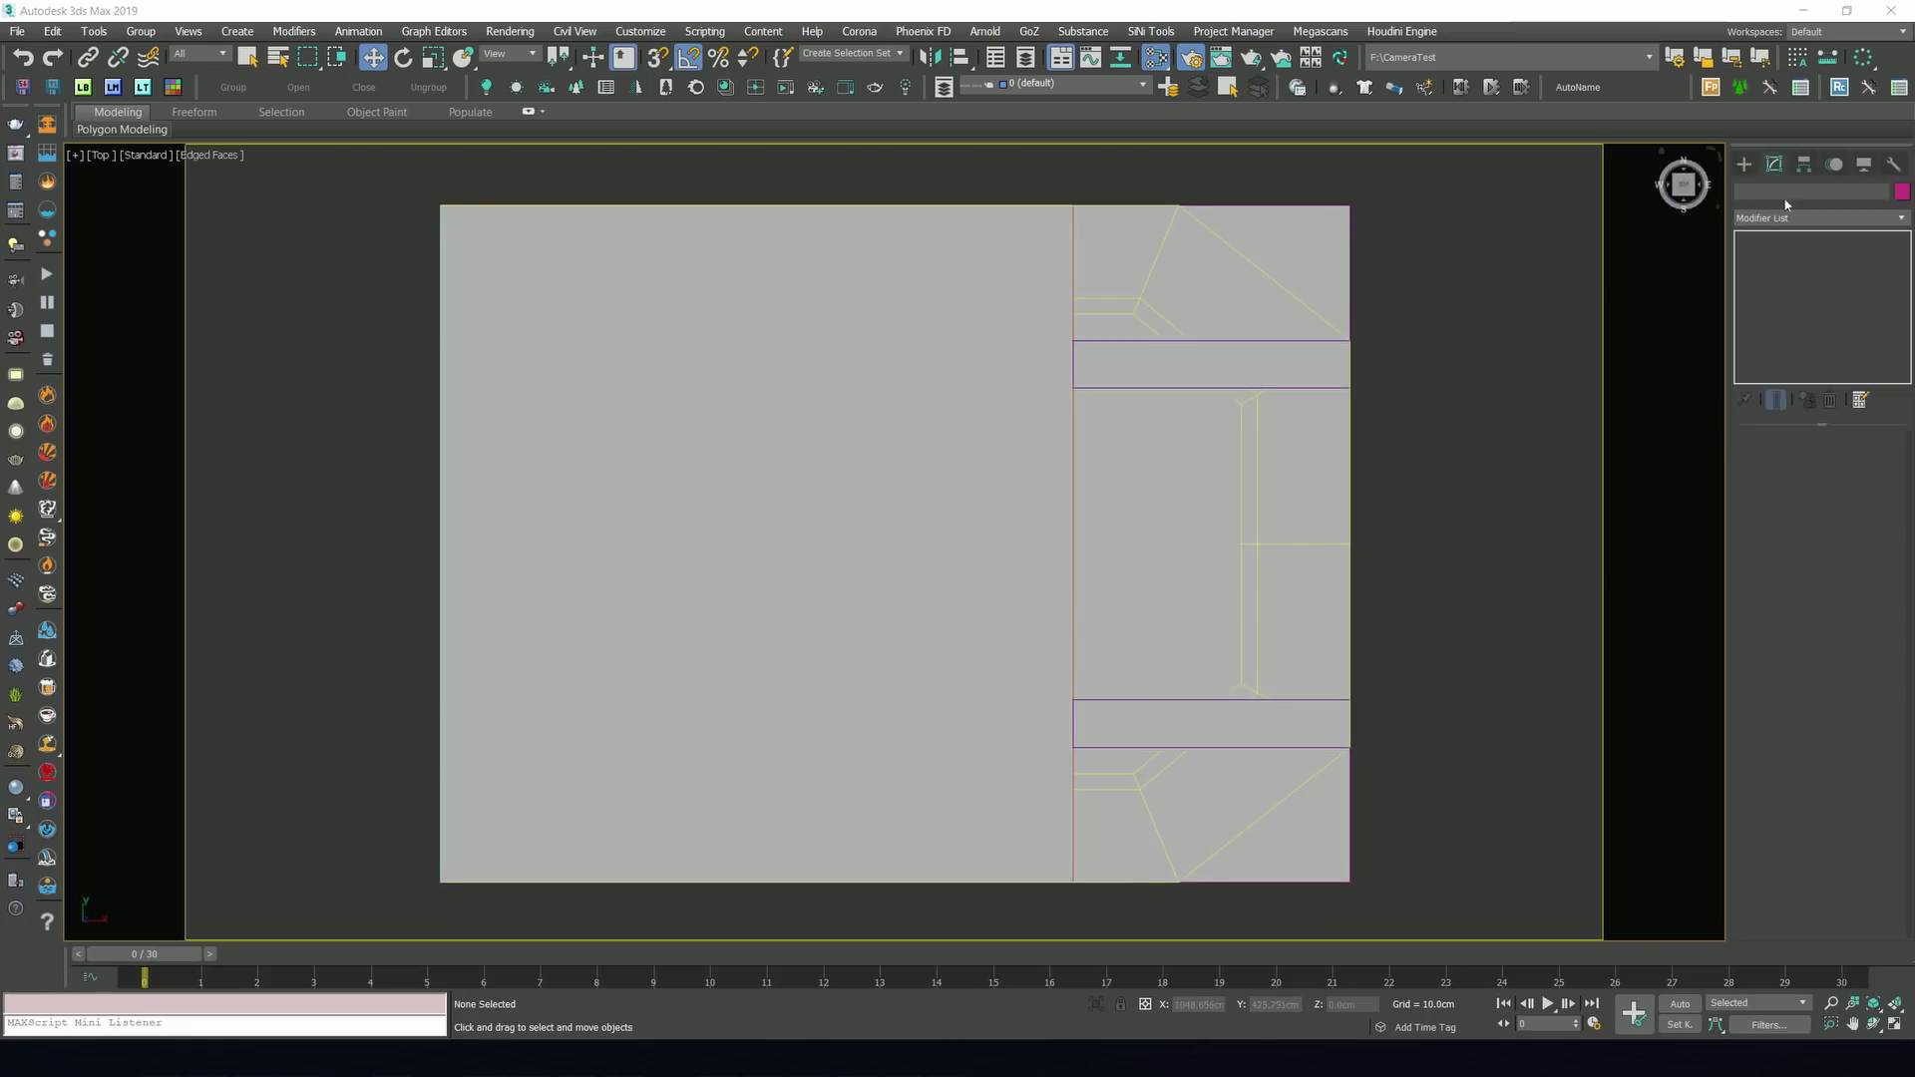
pyautogui.click(1745, 164)
pyautogui.click(1785, 189)
pyautogui.click(1792, 214)
pyautogui.click(1795, 265)
pyautogui.click(1855, 273)
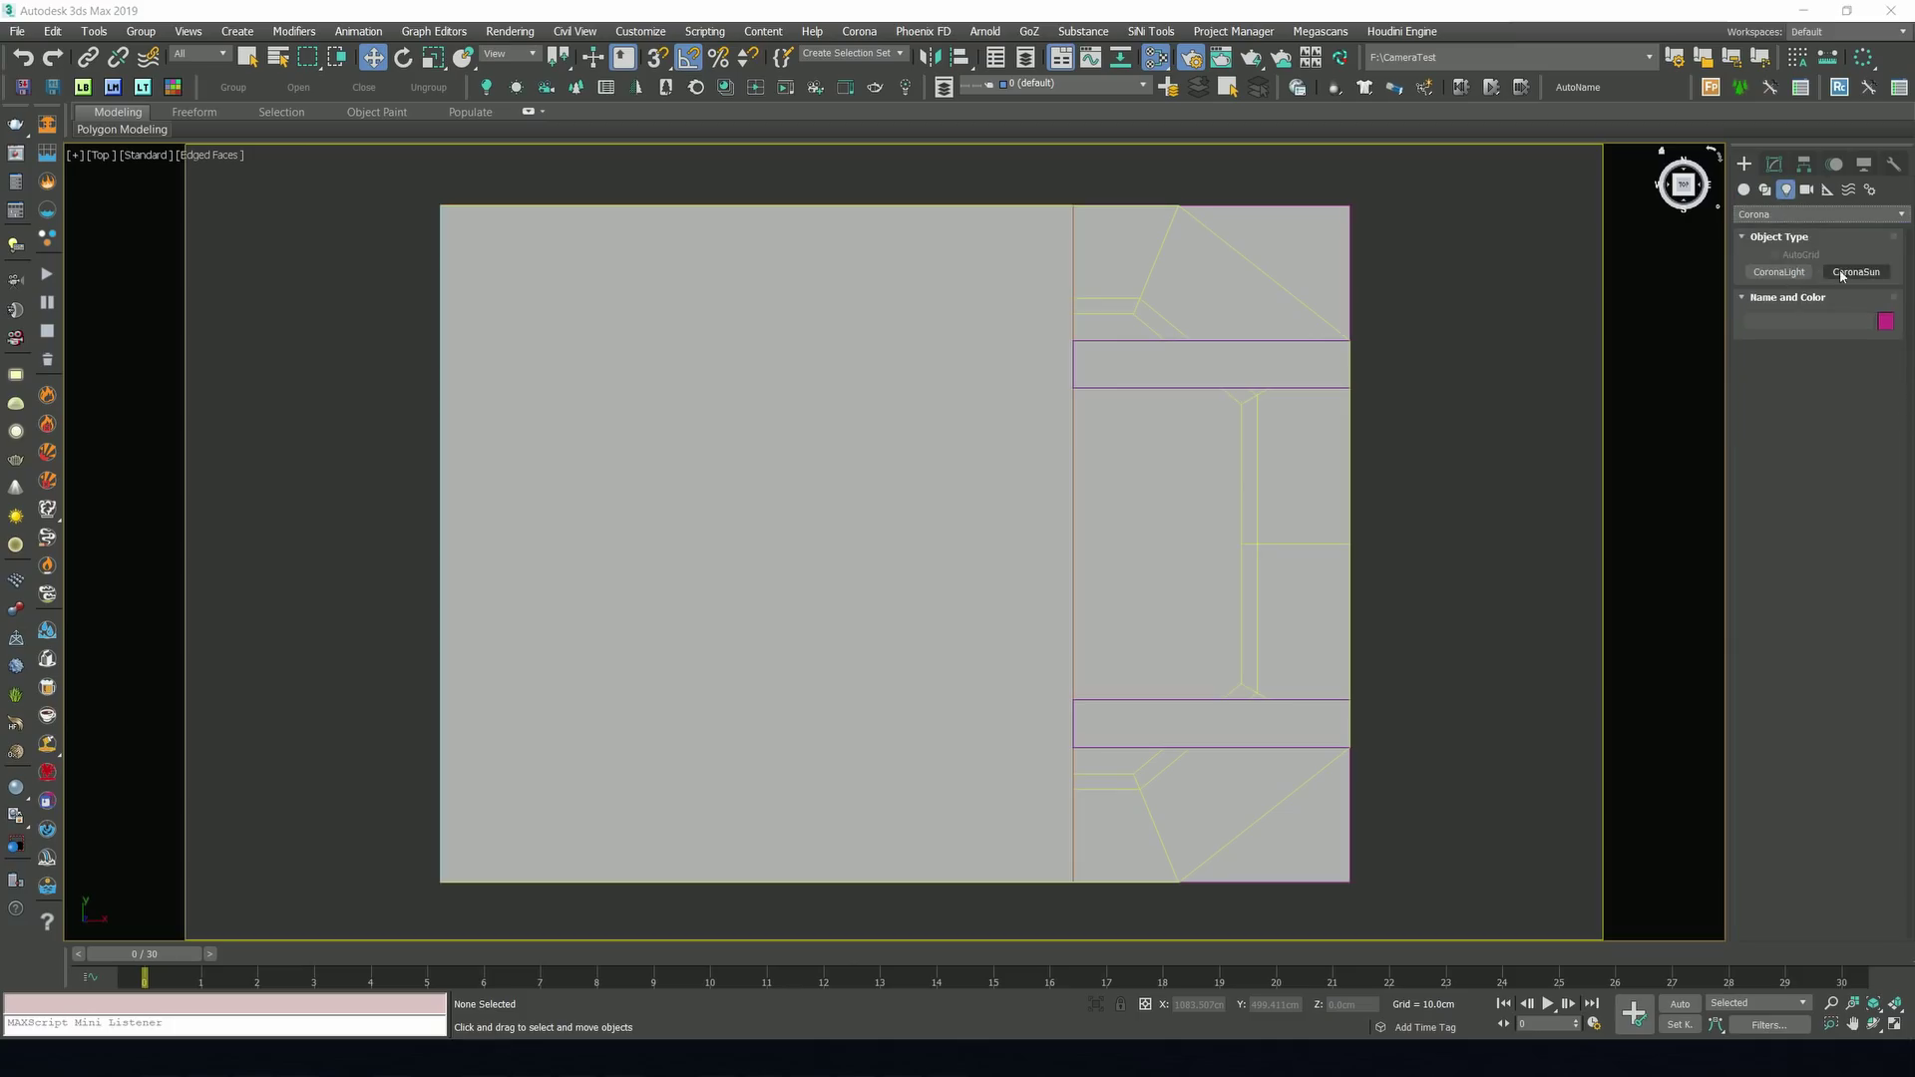
pyautogui.scroll(-5, 1218, 295)
pyautogui.moveTo(1153, 268); pyautogui.dragTo(1134, 544)
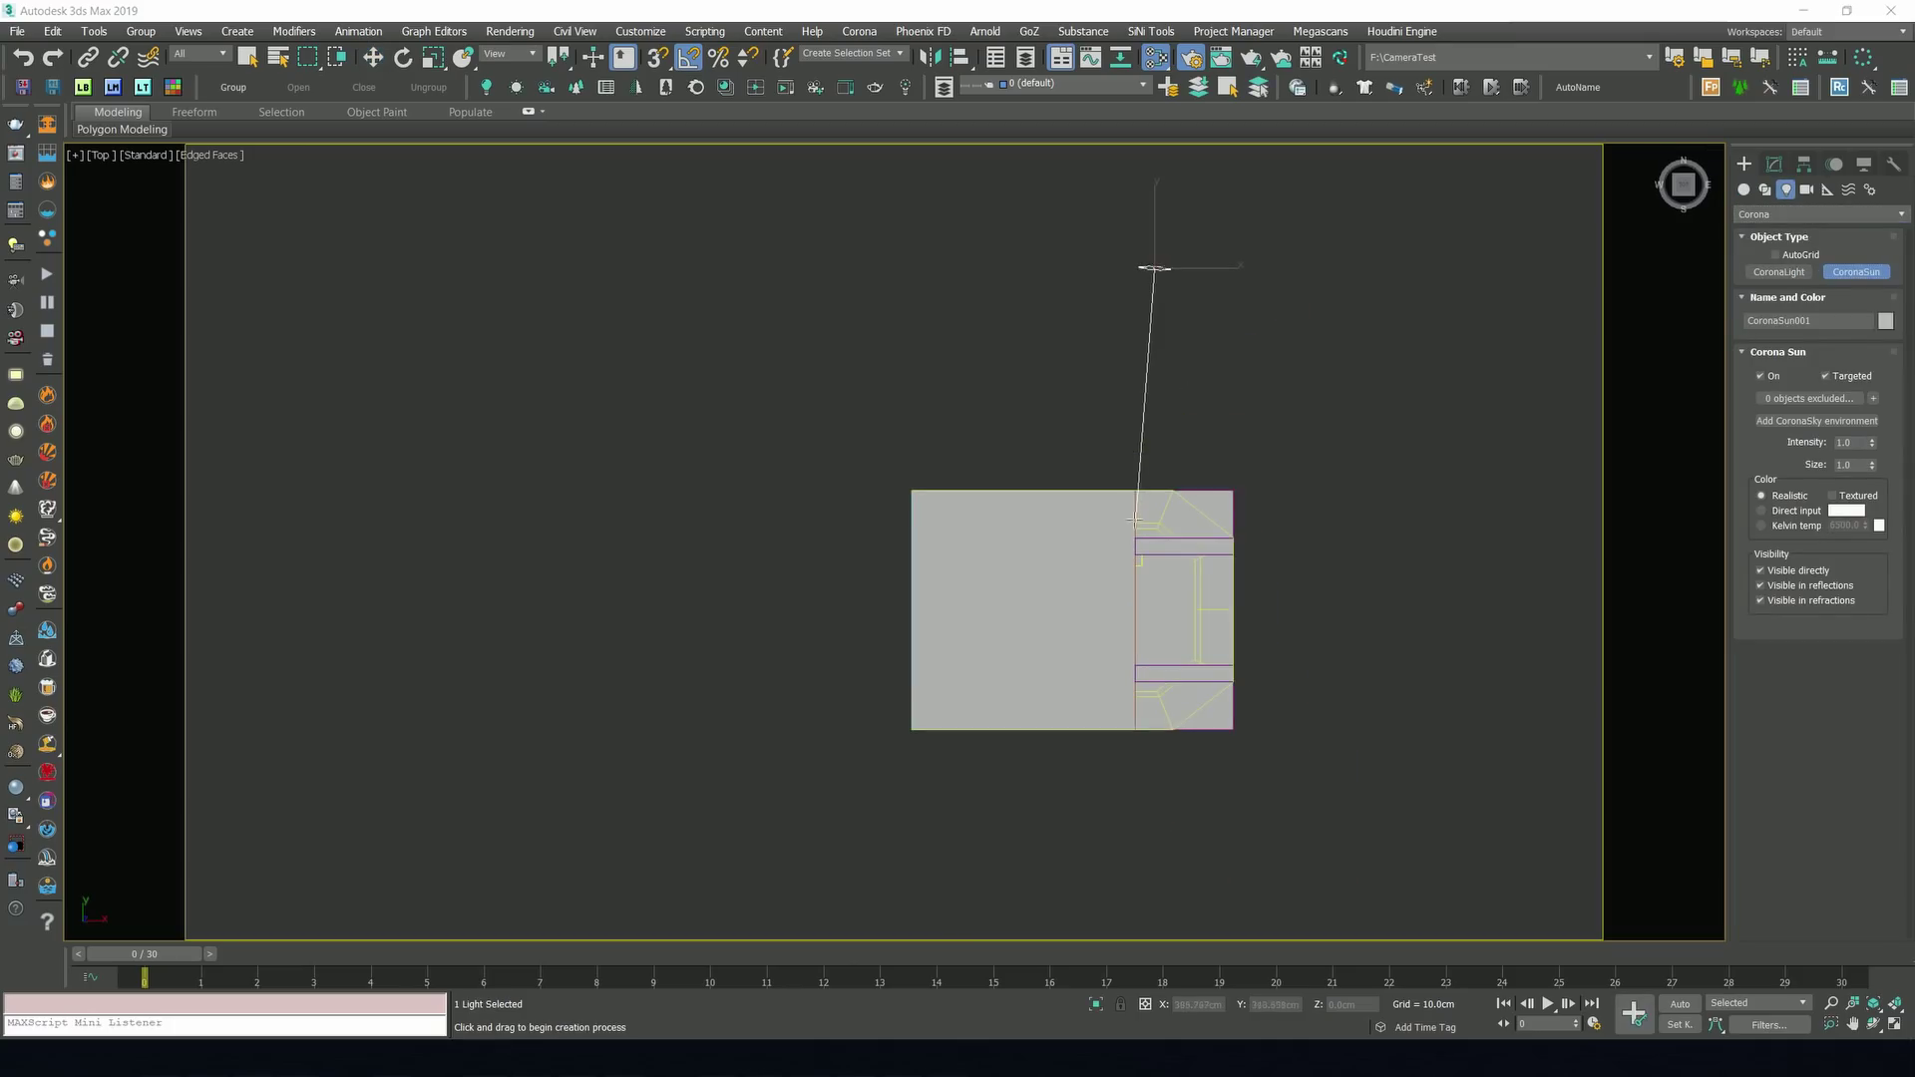
pyautogui.keyDown('alt'); pyautogui.moveTo(1148, 397); pyautogui.dragTo(1026, 410, button='middle'); pyautogui.keyUp('alt')
# Raise the sun high above the room and shift it sideways along X.
pyautogui.press('w')
pyautogui.click(1775, 164)
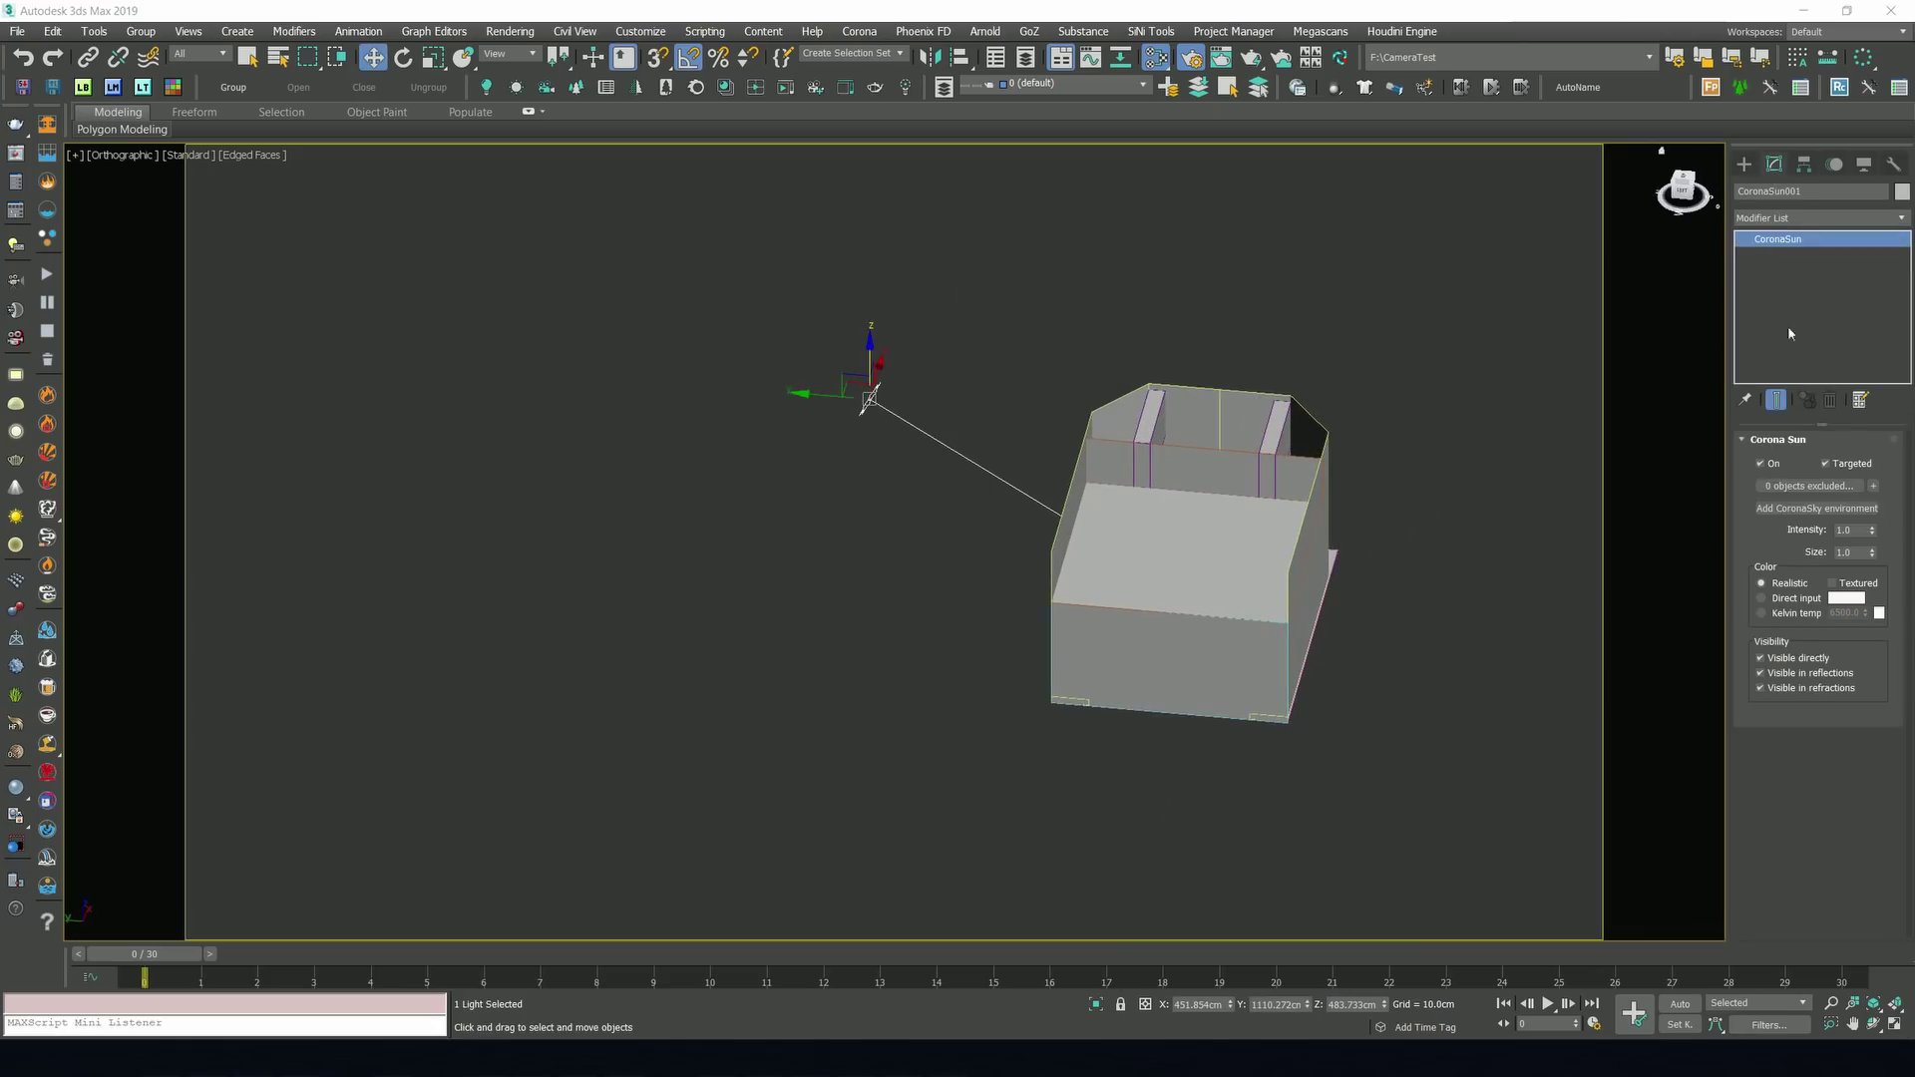
pyautogui.moveTo(1363, 541); pyautogui.dragTo(1227, 536, button='middle')
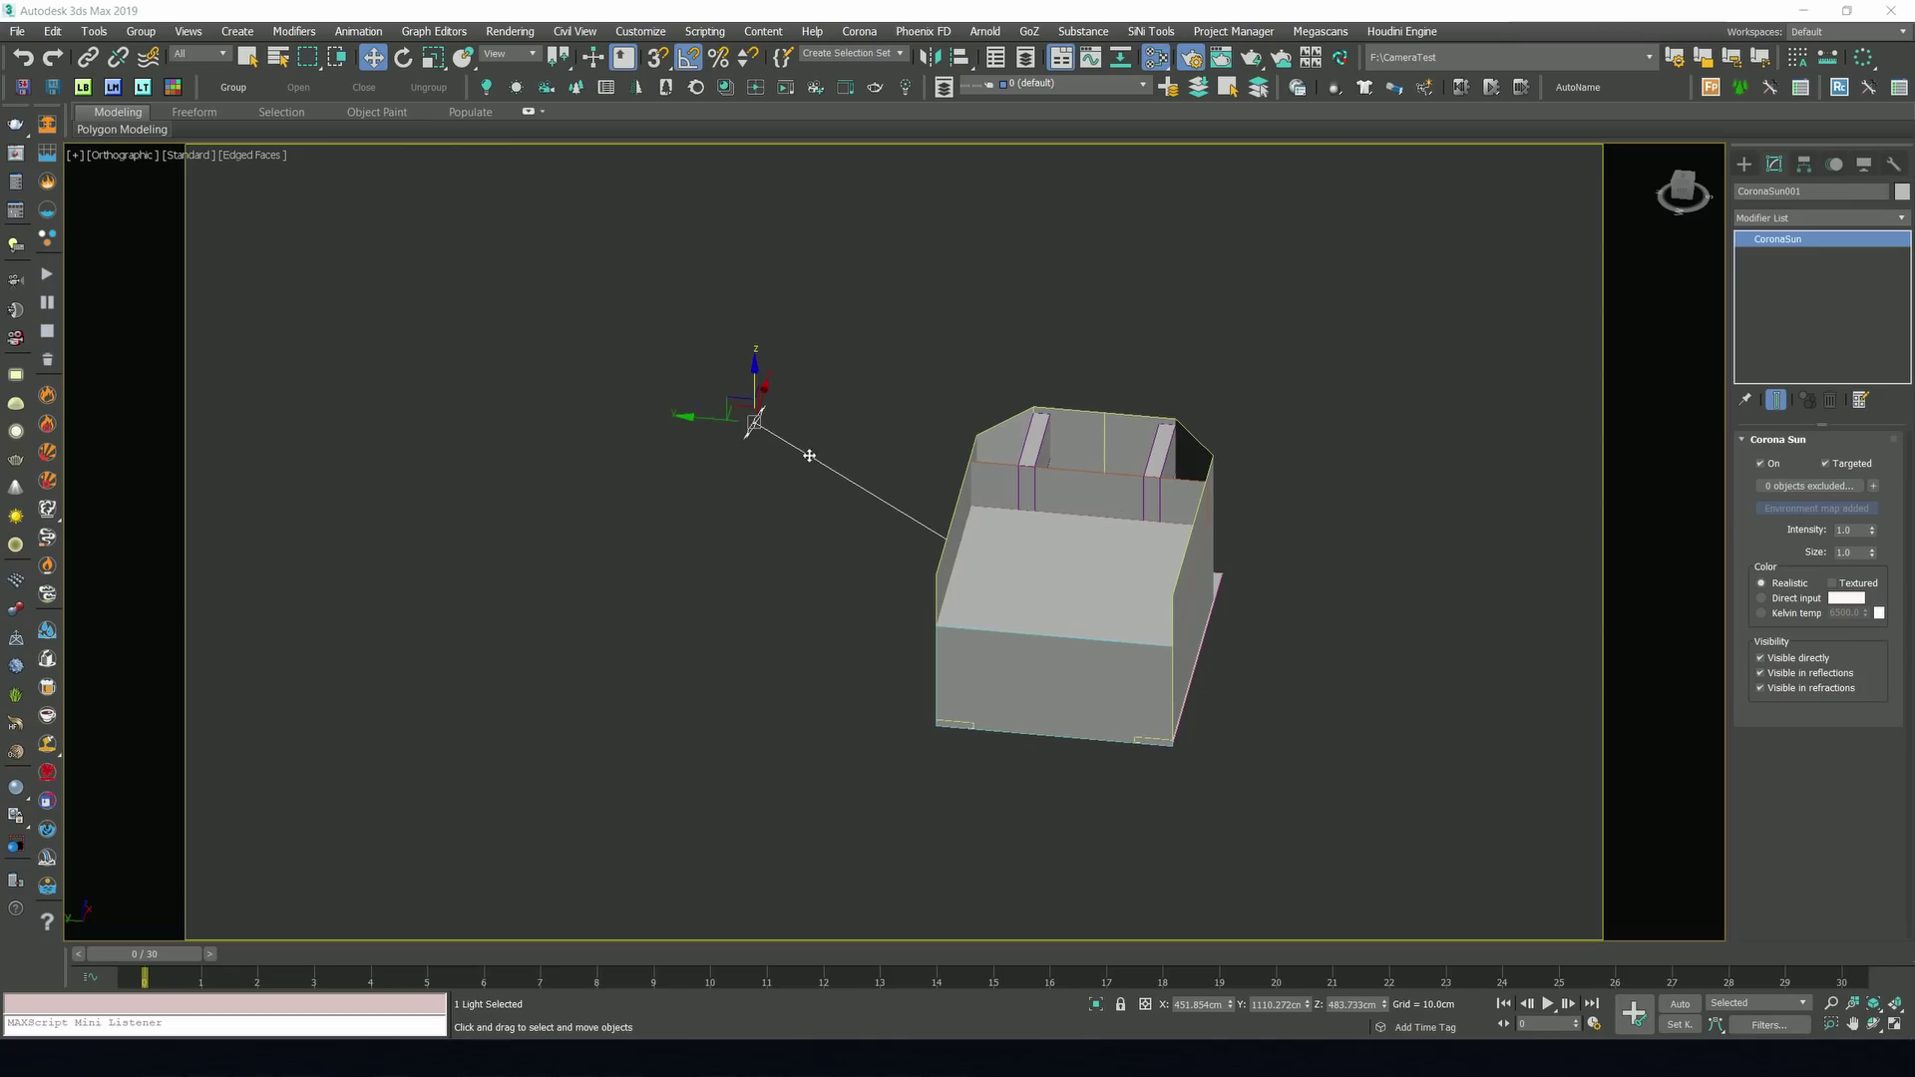
pyautogui.keyDown('alt'); pyautogui.moveTo(804, 431); pyautogui.dragTo(764, 401, button='middle'); pyautogui.keyUp('alt')
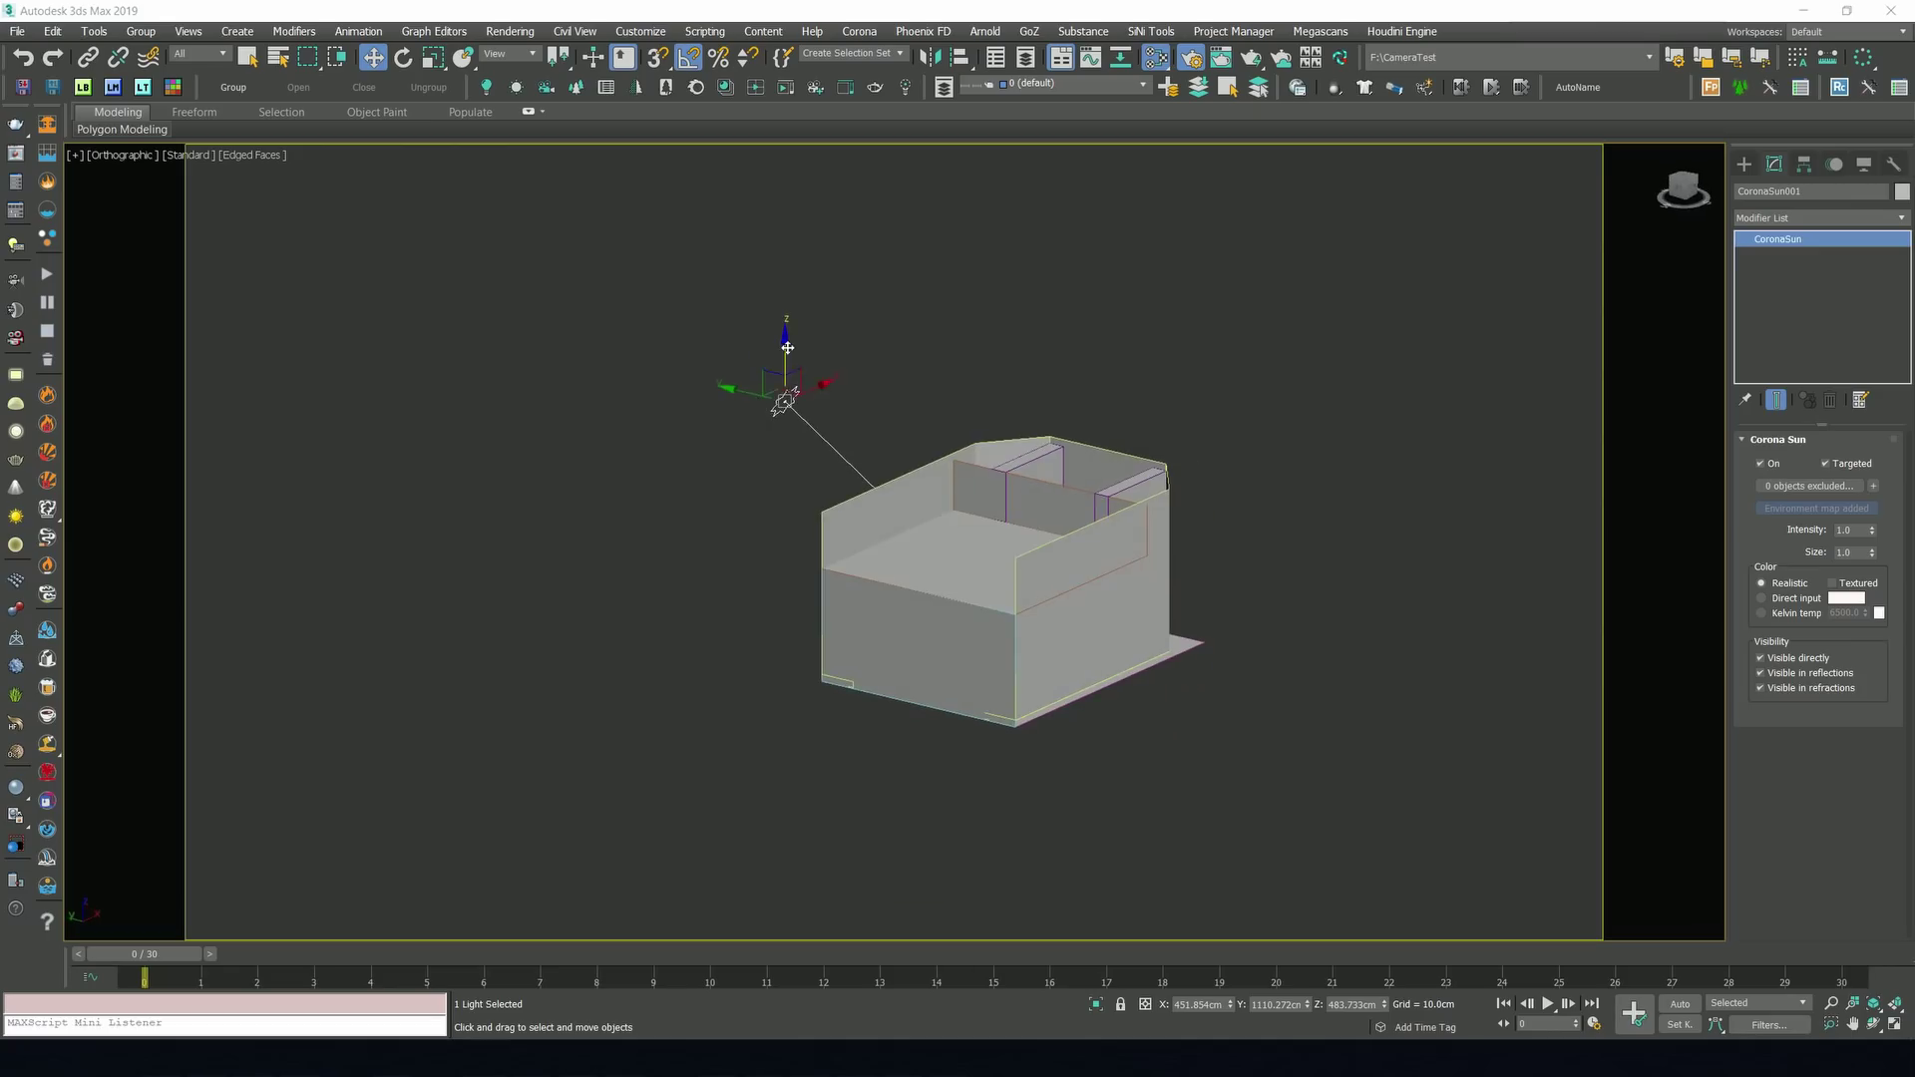
pyautogui.moveTo(788, 349); pyautogui.dragTo(796, 140)
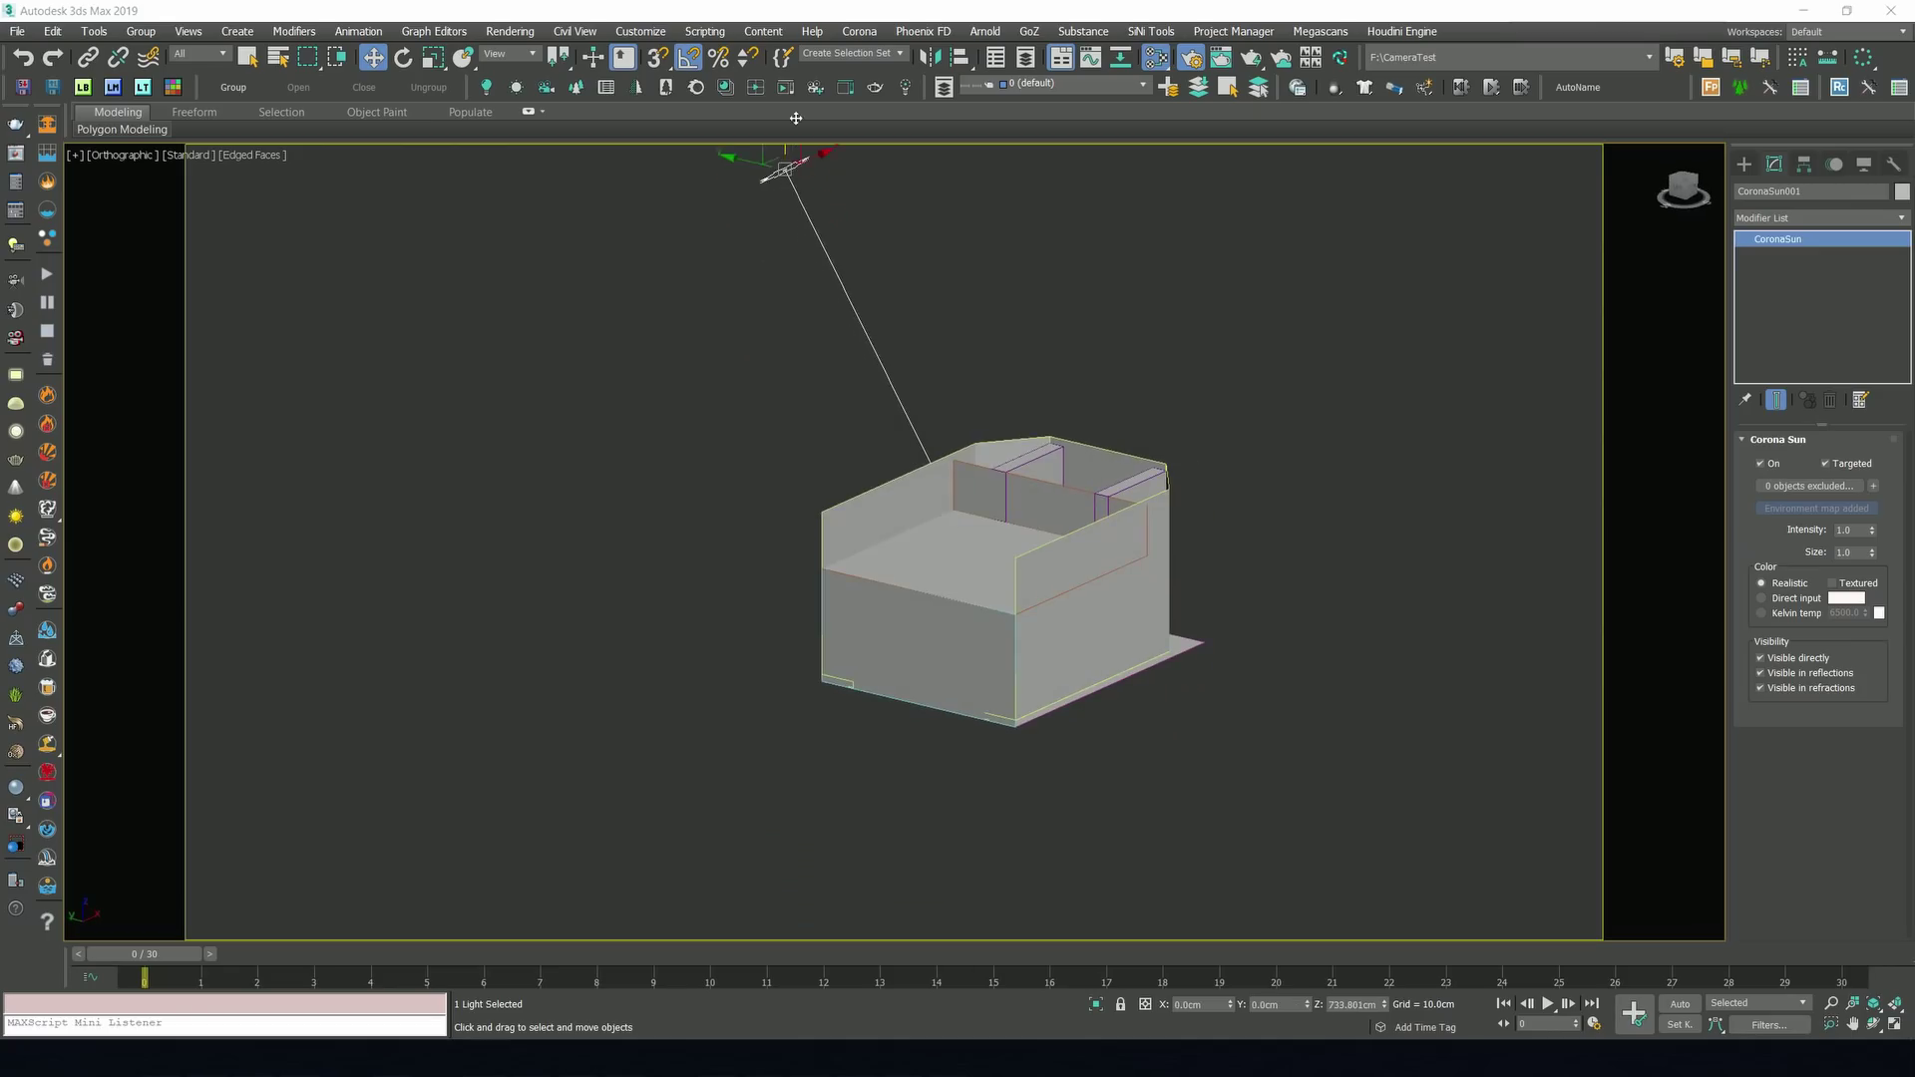
pyautogui.keyDown('alt'); pyautogui.moveTo(793, 300); pyautogui.dragTo(846, 499, button='middle'); pyautogui.keyUp('alt')
pyautogui.moveTo(818, 290); pyautogui.dragTo(828, 277)
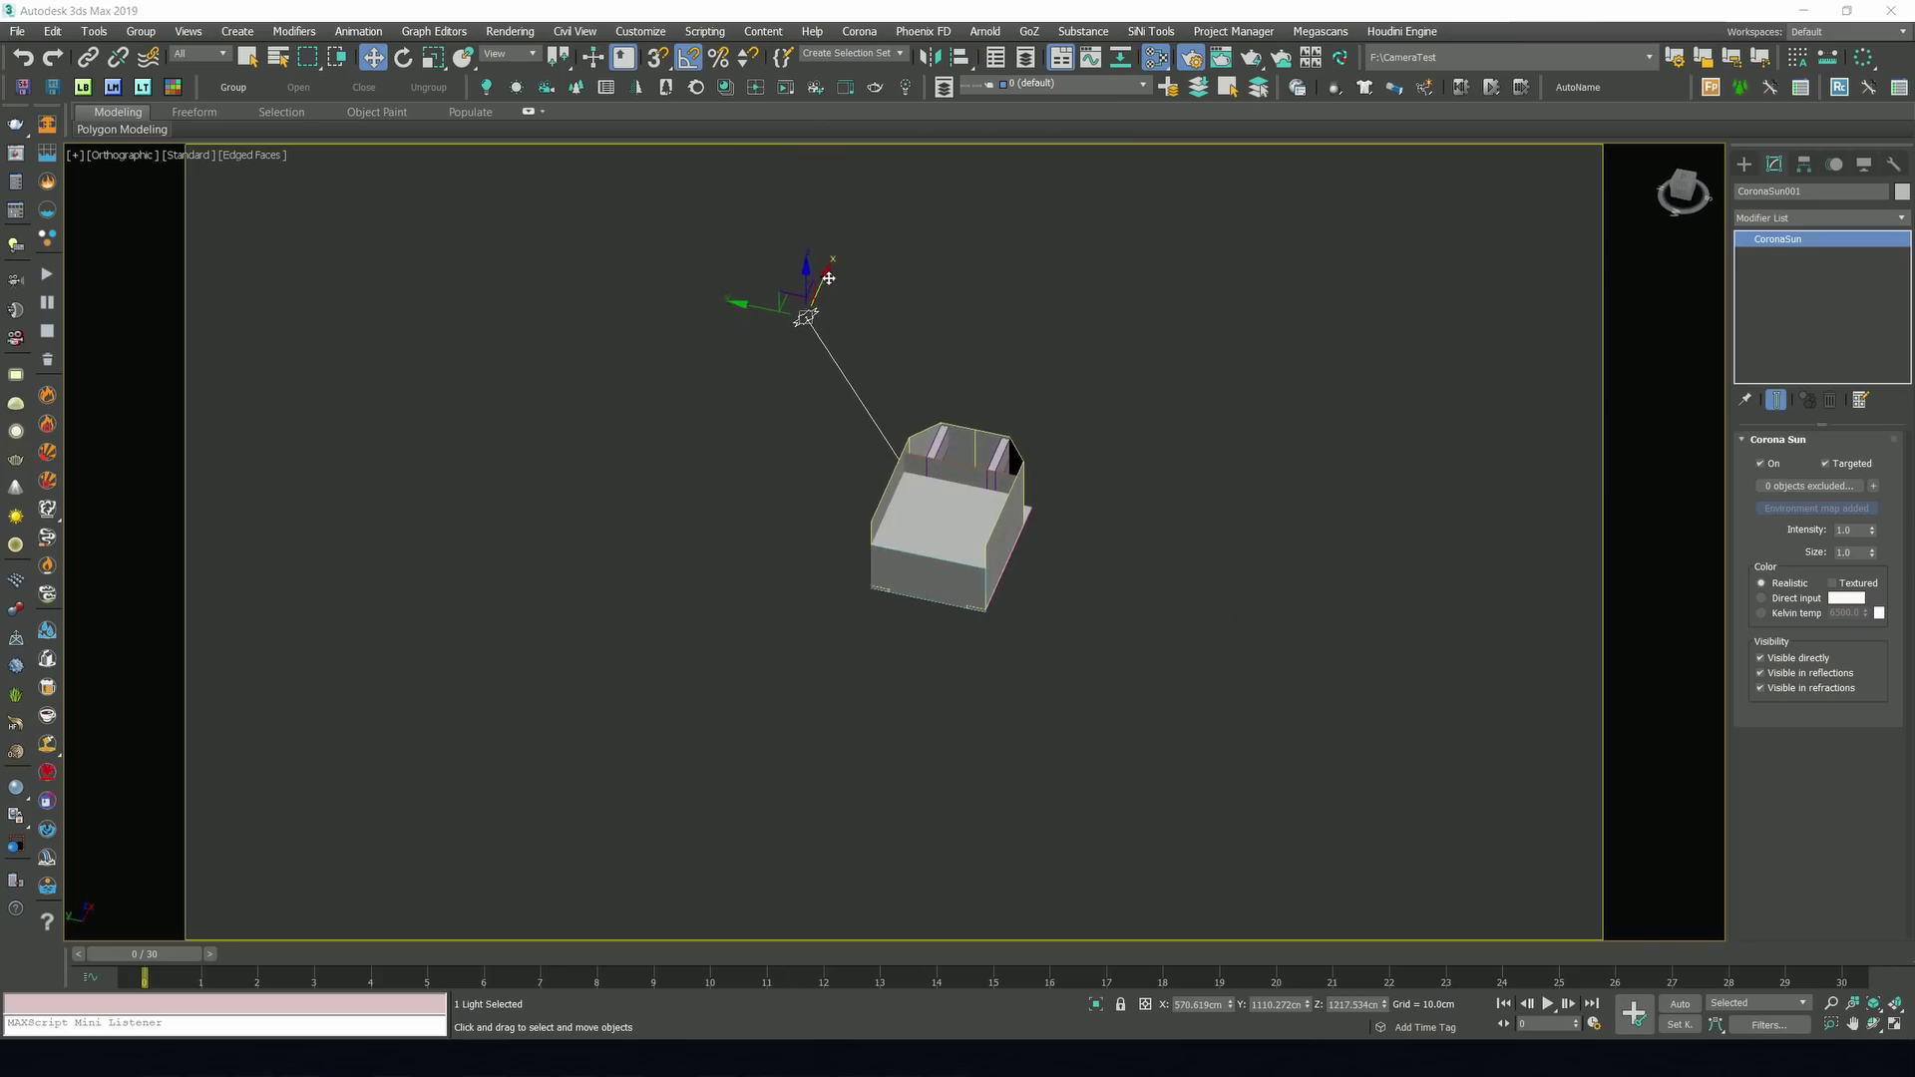
pyautogui.keyDown('alt'); pyautogui.moveTo(756, 443); pyautogui.dragTo(791, 434, button='middle'); pyautogui.keyUp('alt')
# Check the camera view, reframe the top view, and start an interactive render.
pyautogui.press('c')
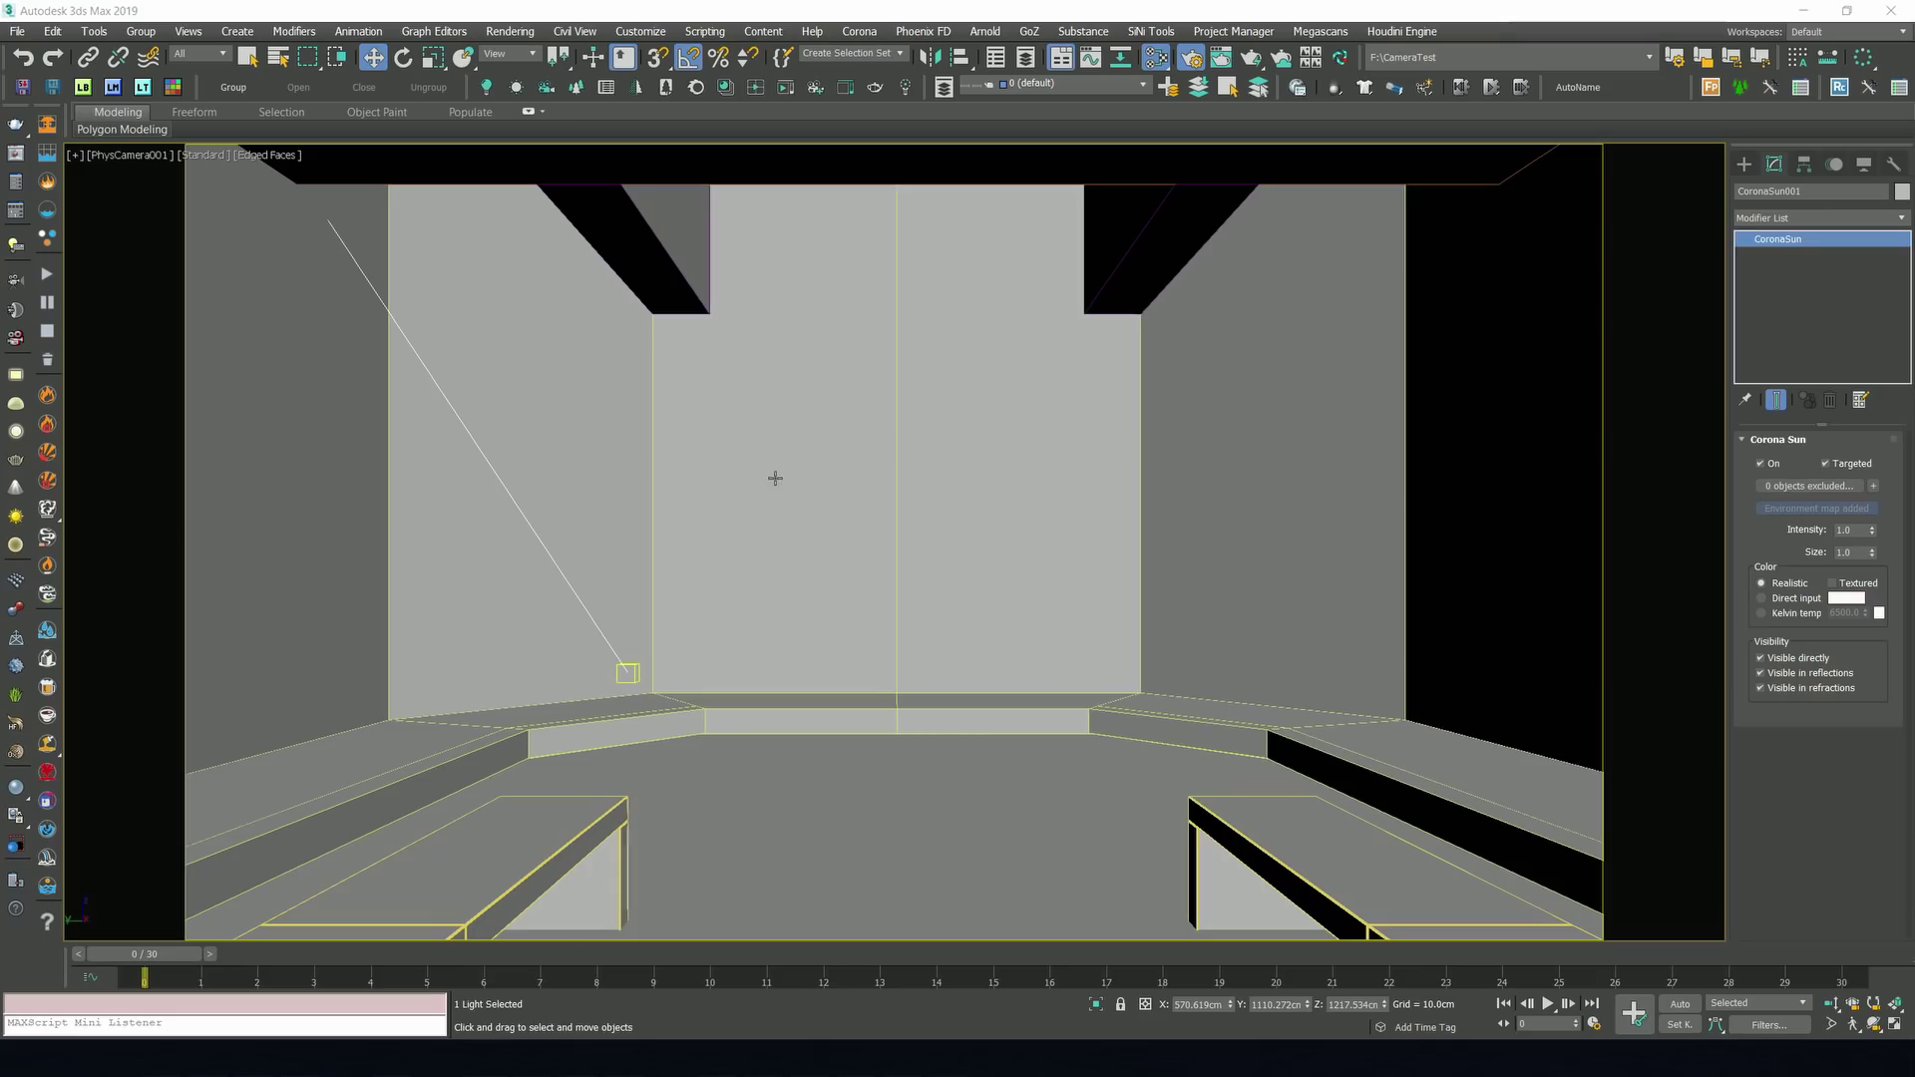
pyautogui.press('t')
pyautogui.moveTo(470, 455); pyautogui.dragTo(371, 434, button='middle')
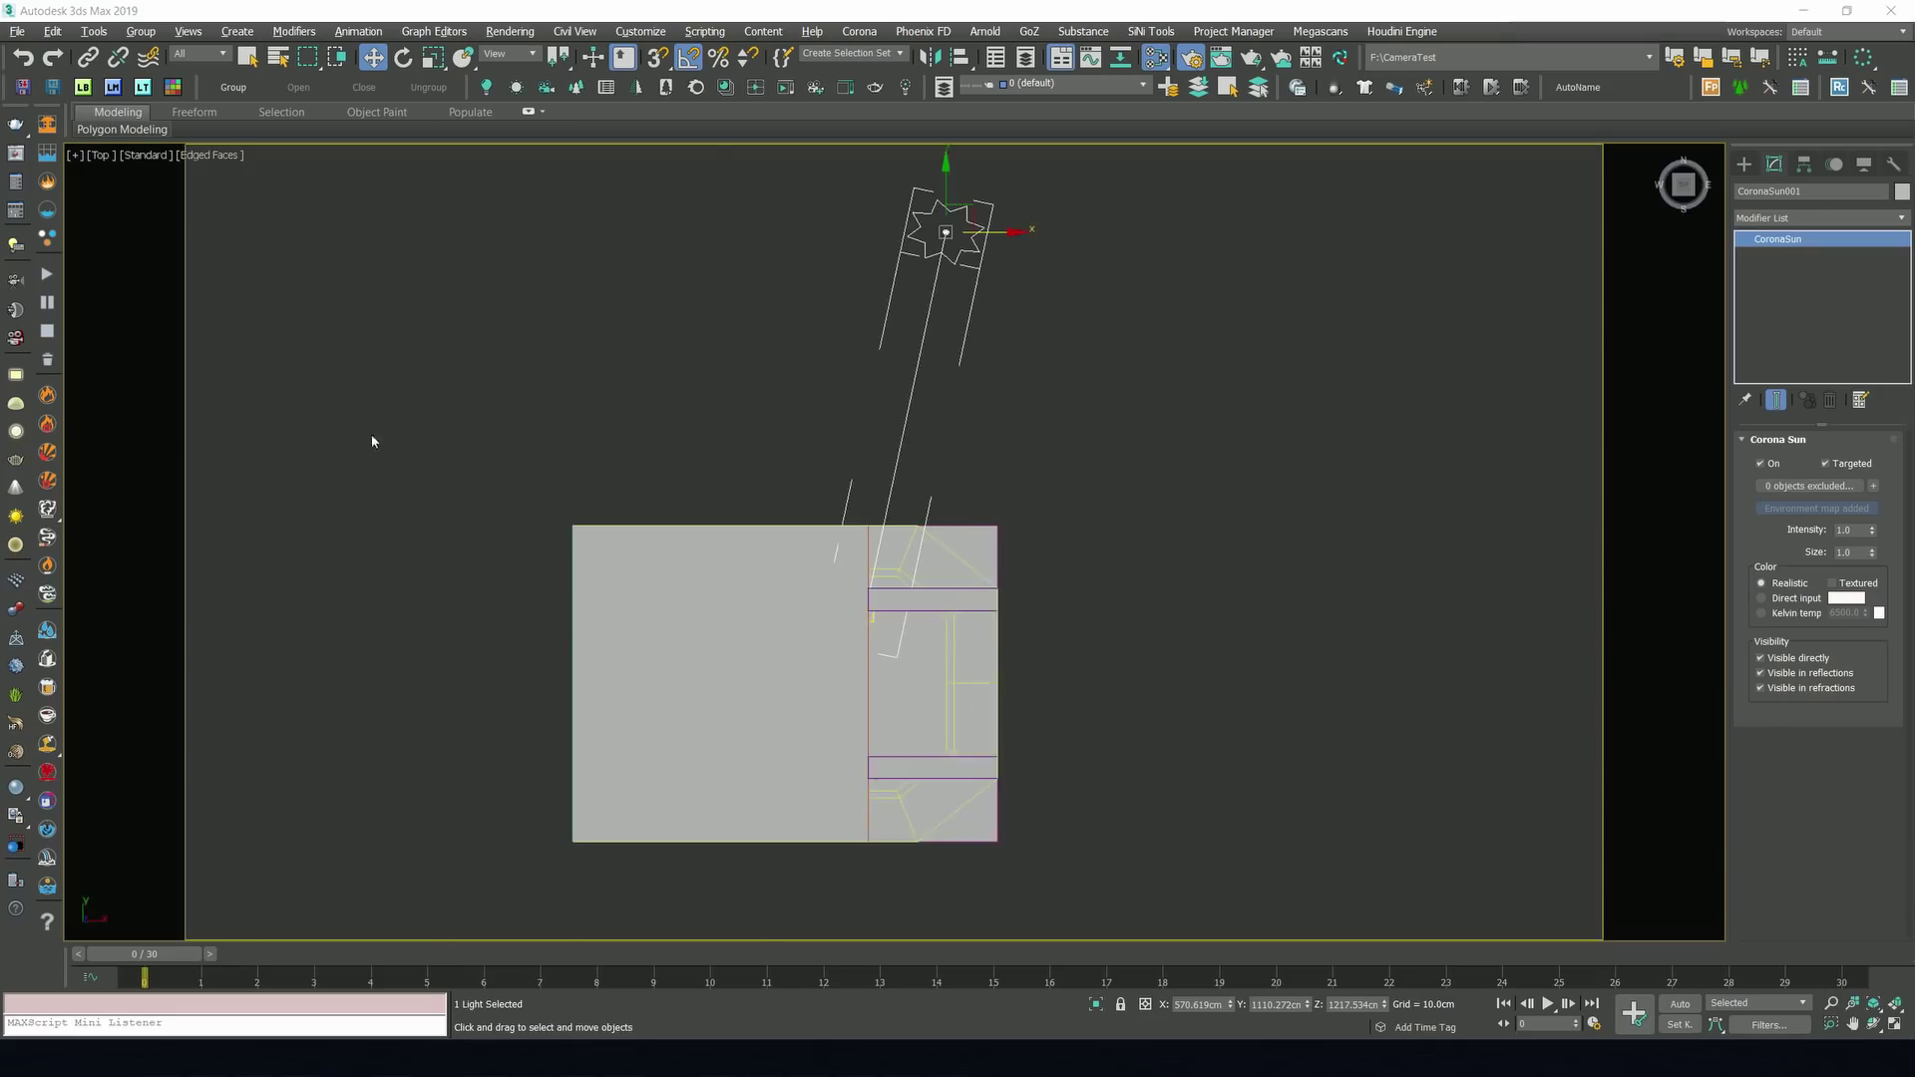
pyautogui.moveTo(808, 465)
pyautogui.mouseDown(button='middle')
pyautogui.moveTo(460, 464)
pyautogui.moveTo(830, 438)
pyautogui.mouseUp(button='middle')
pyautogui.moveTo(1092, 490); pyautogui.dragTo(624, 449, button='middle')
pyautogui.hotkey('shift', 'q')
# Nudge the Corona sun slightly left and along Y while watching the render.
pyautogui.moveTo(1397, 286); pyautogui.dragTo(1414, 283)
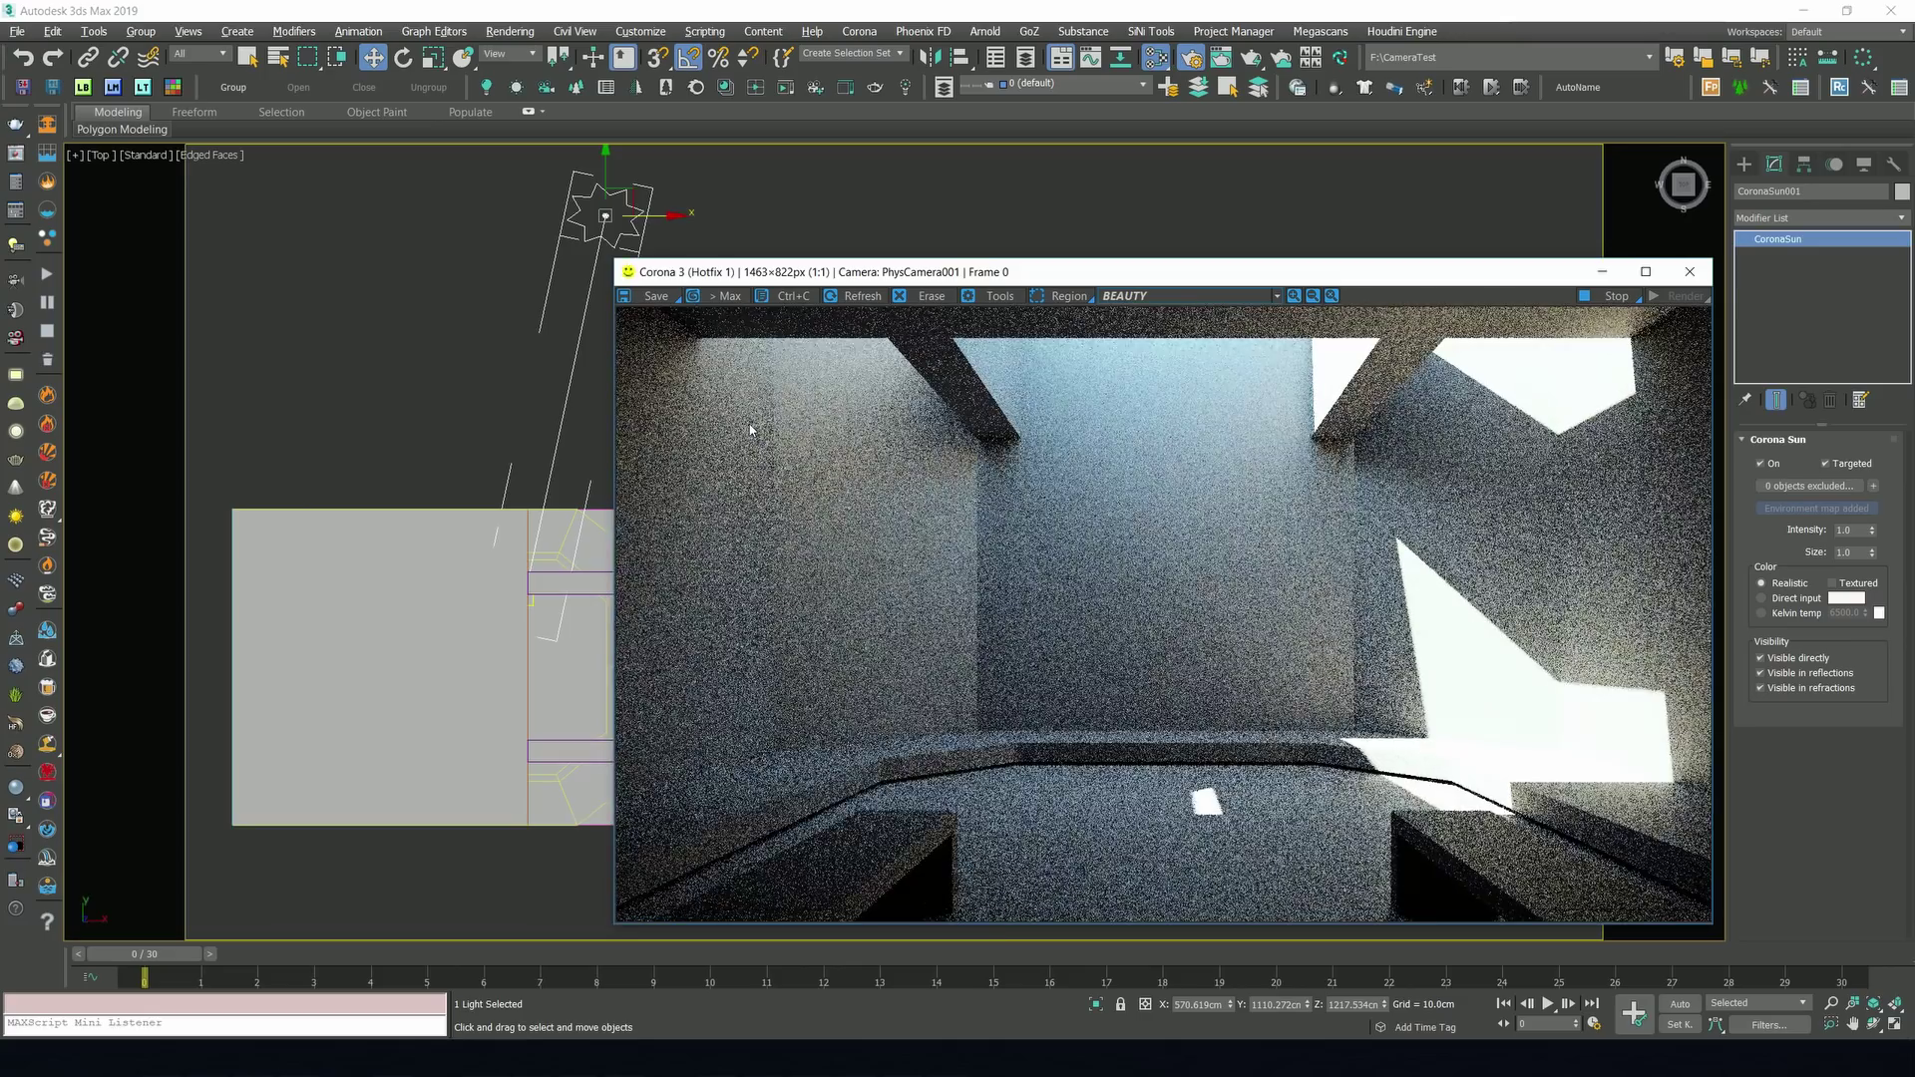
pyautogui.moveTo(664, 217); pyautogui.dragTo(643, 220)
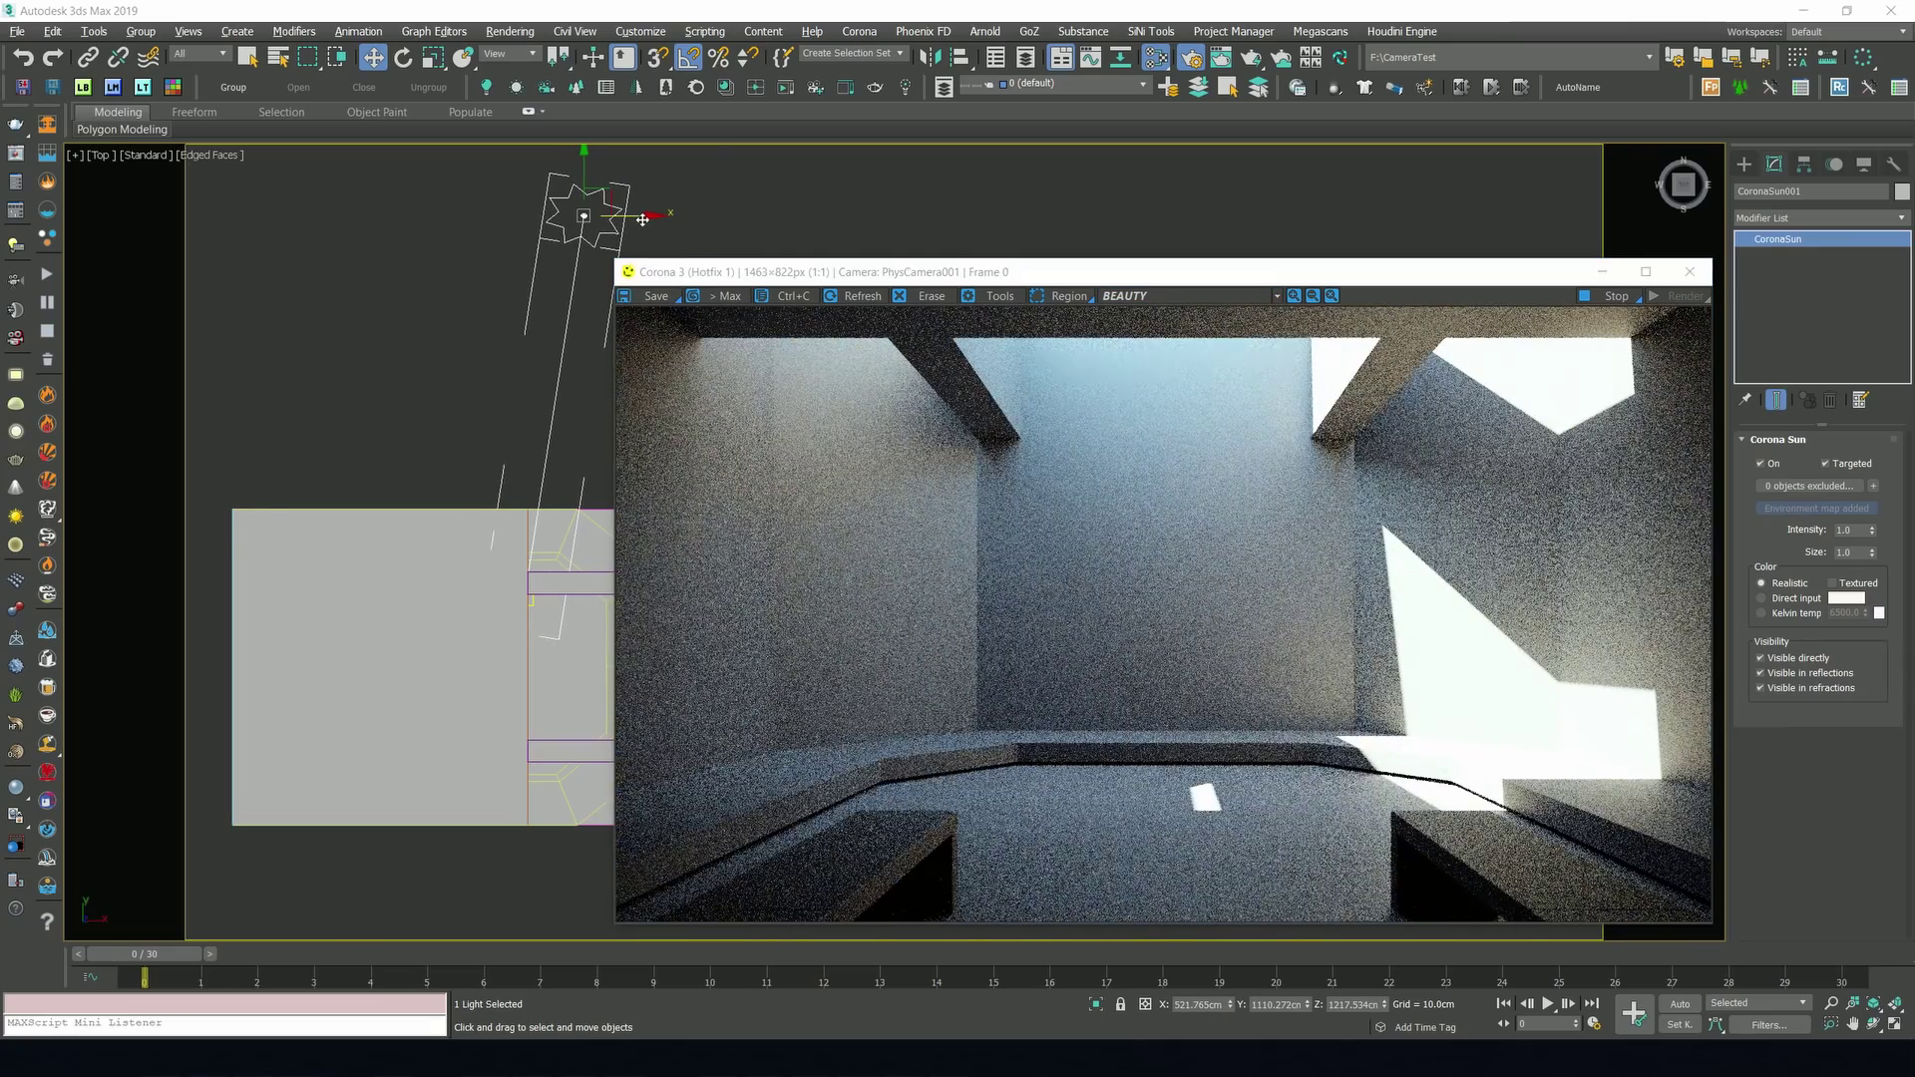
pyautogui.moveTo(583, 172); pyautogui.dragTo(583, 151)
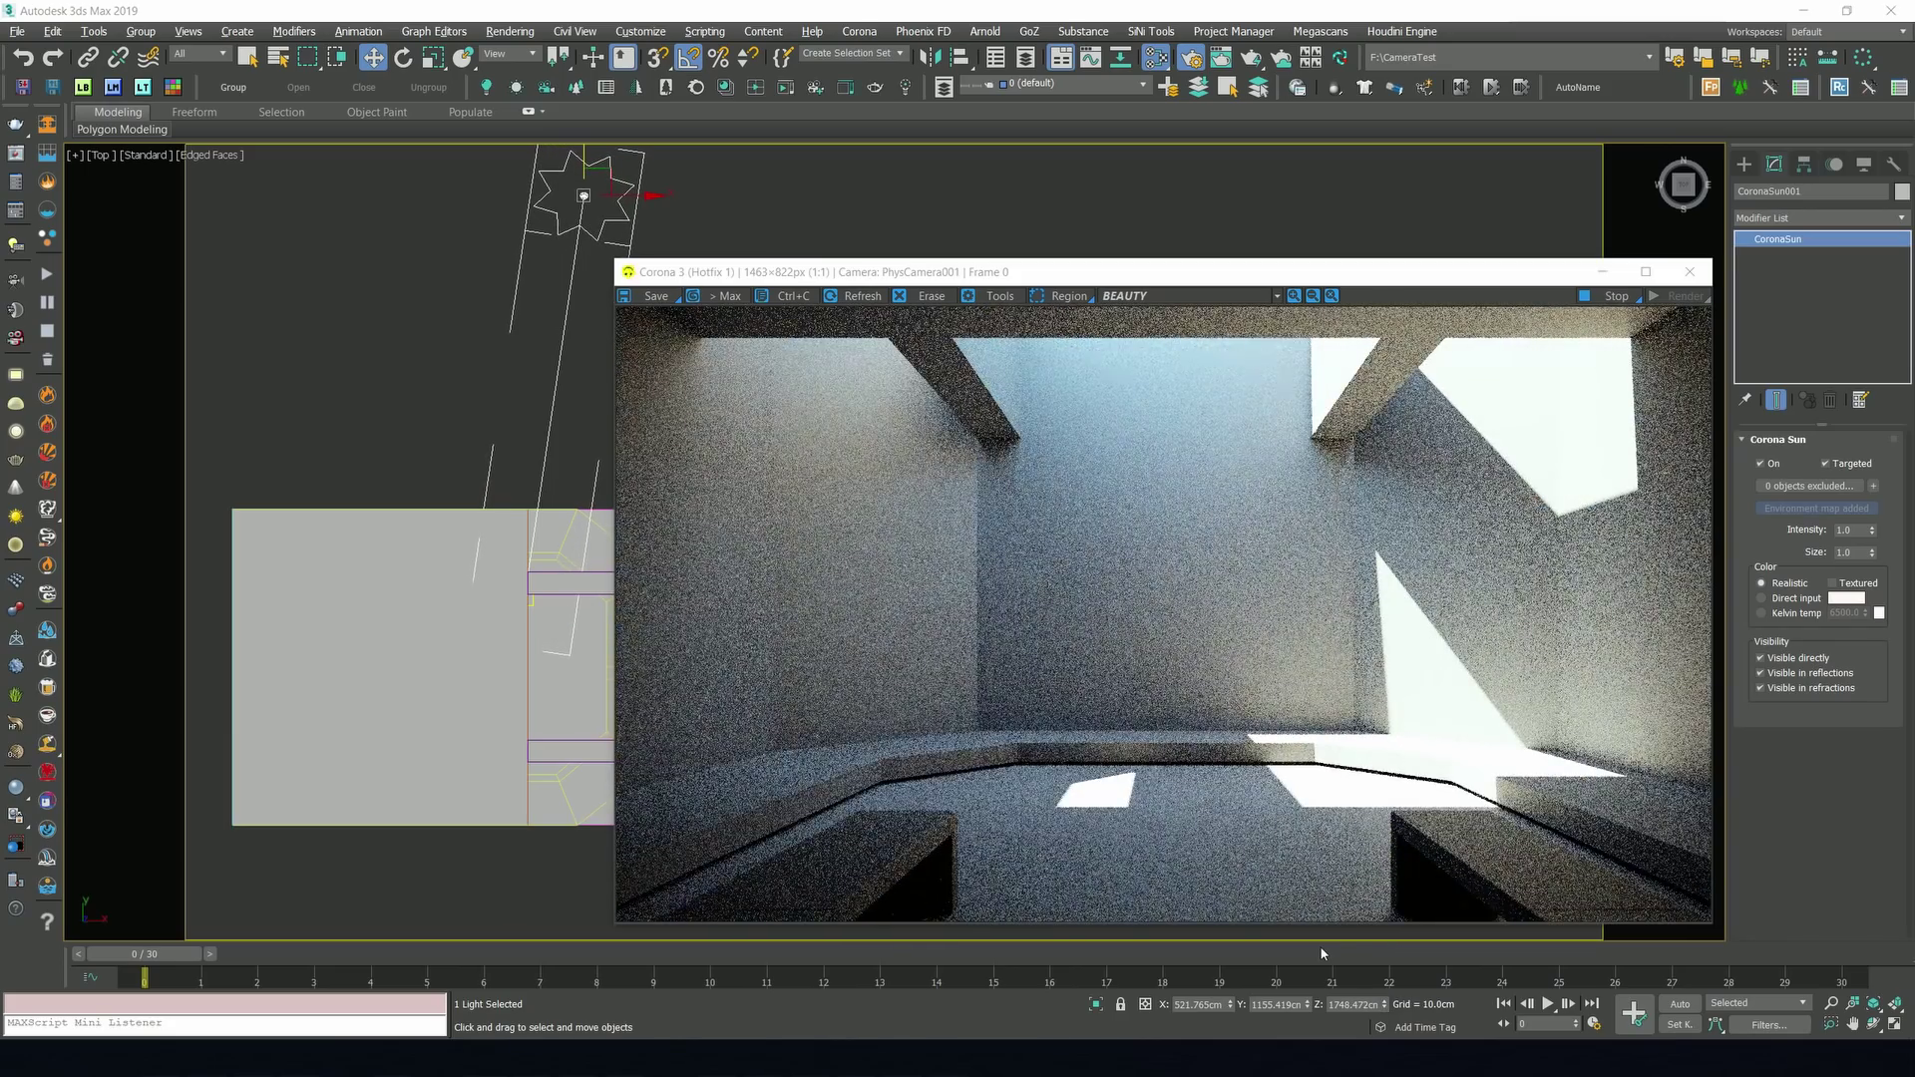
# Set the sun size to 8.0 and intensity to 0.3, then minimize the render window.
pyautogui.write('5')
pyautogui.press('Return')
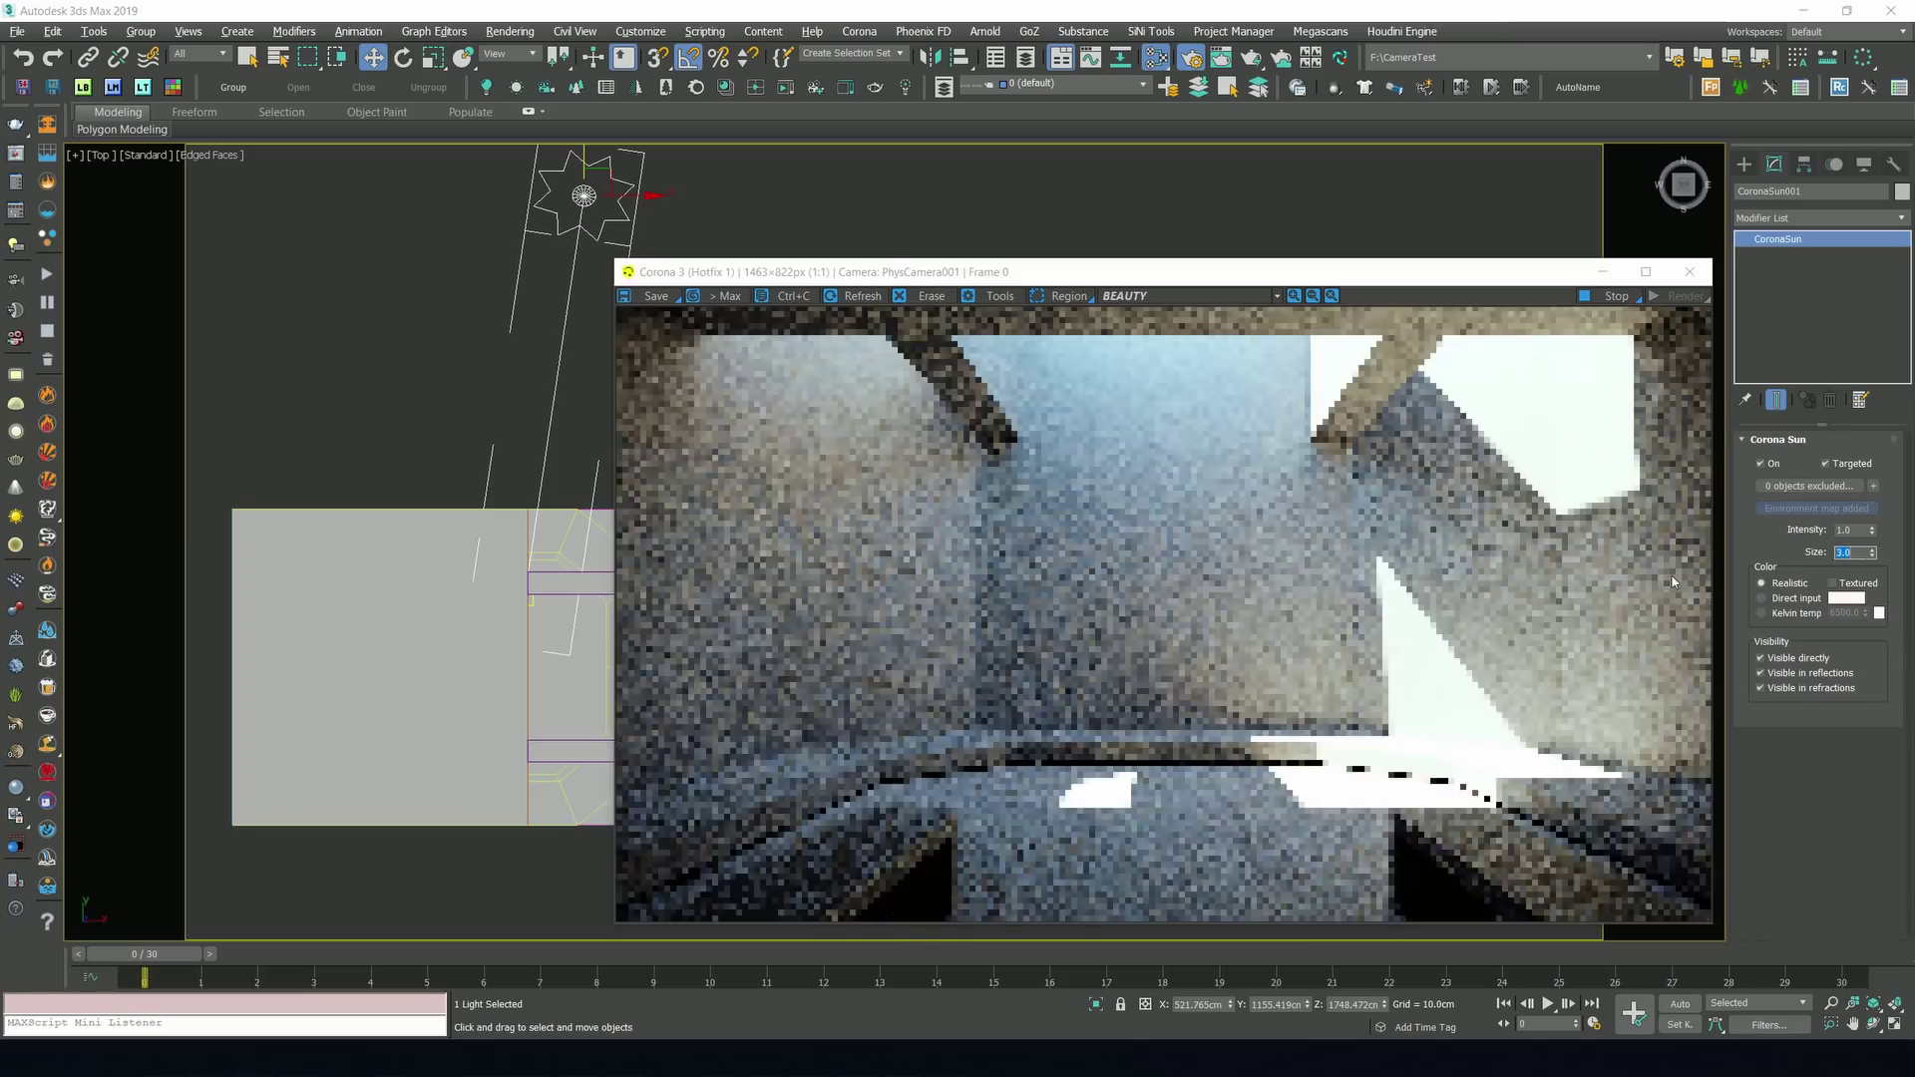
pyautogui.write('8')
pyautogui.press('Return')
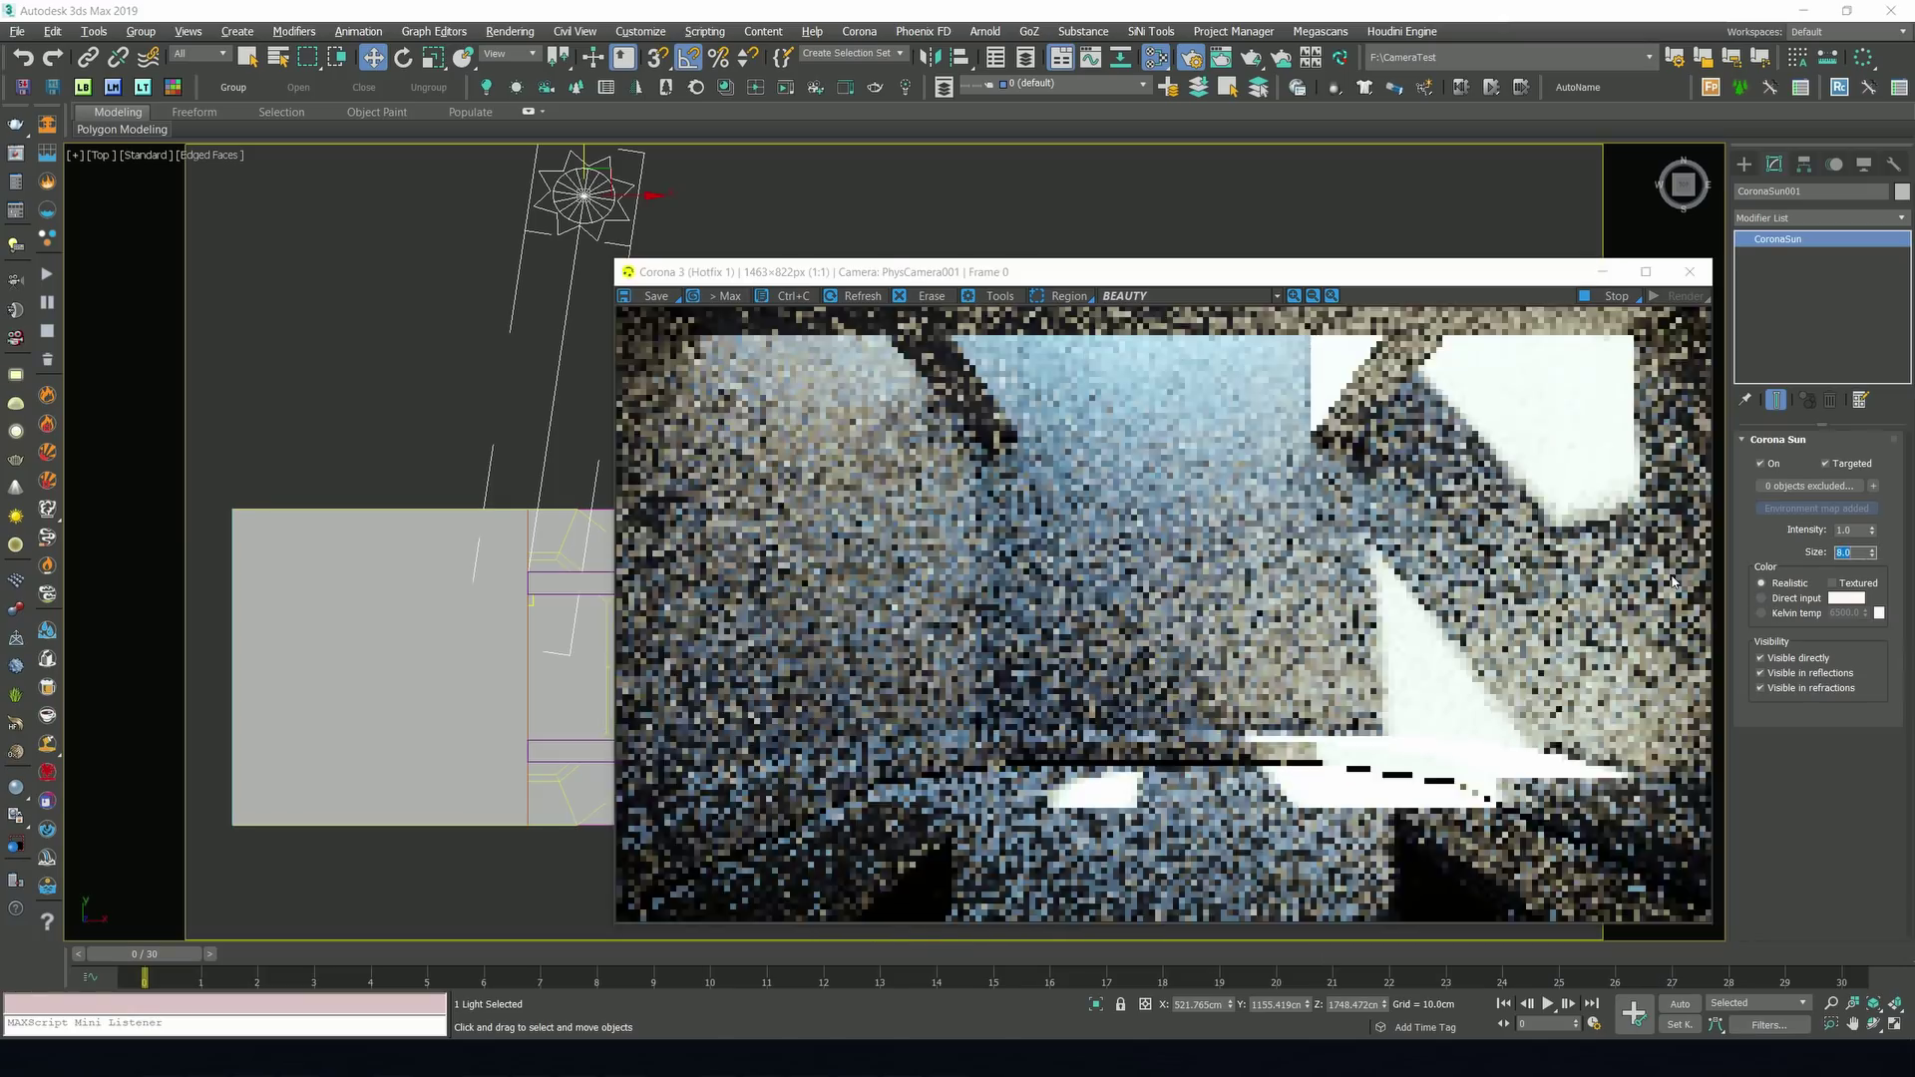
pyautogui.moveTo(1858, 531); pyautogui.dragTo(1713, 536)
pyautogui.write('0.3')
pyautogui.press('Return')
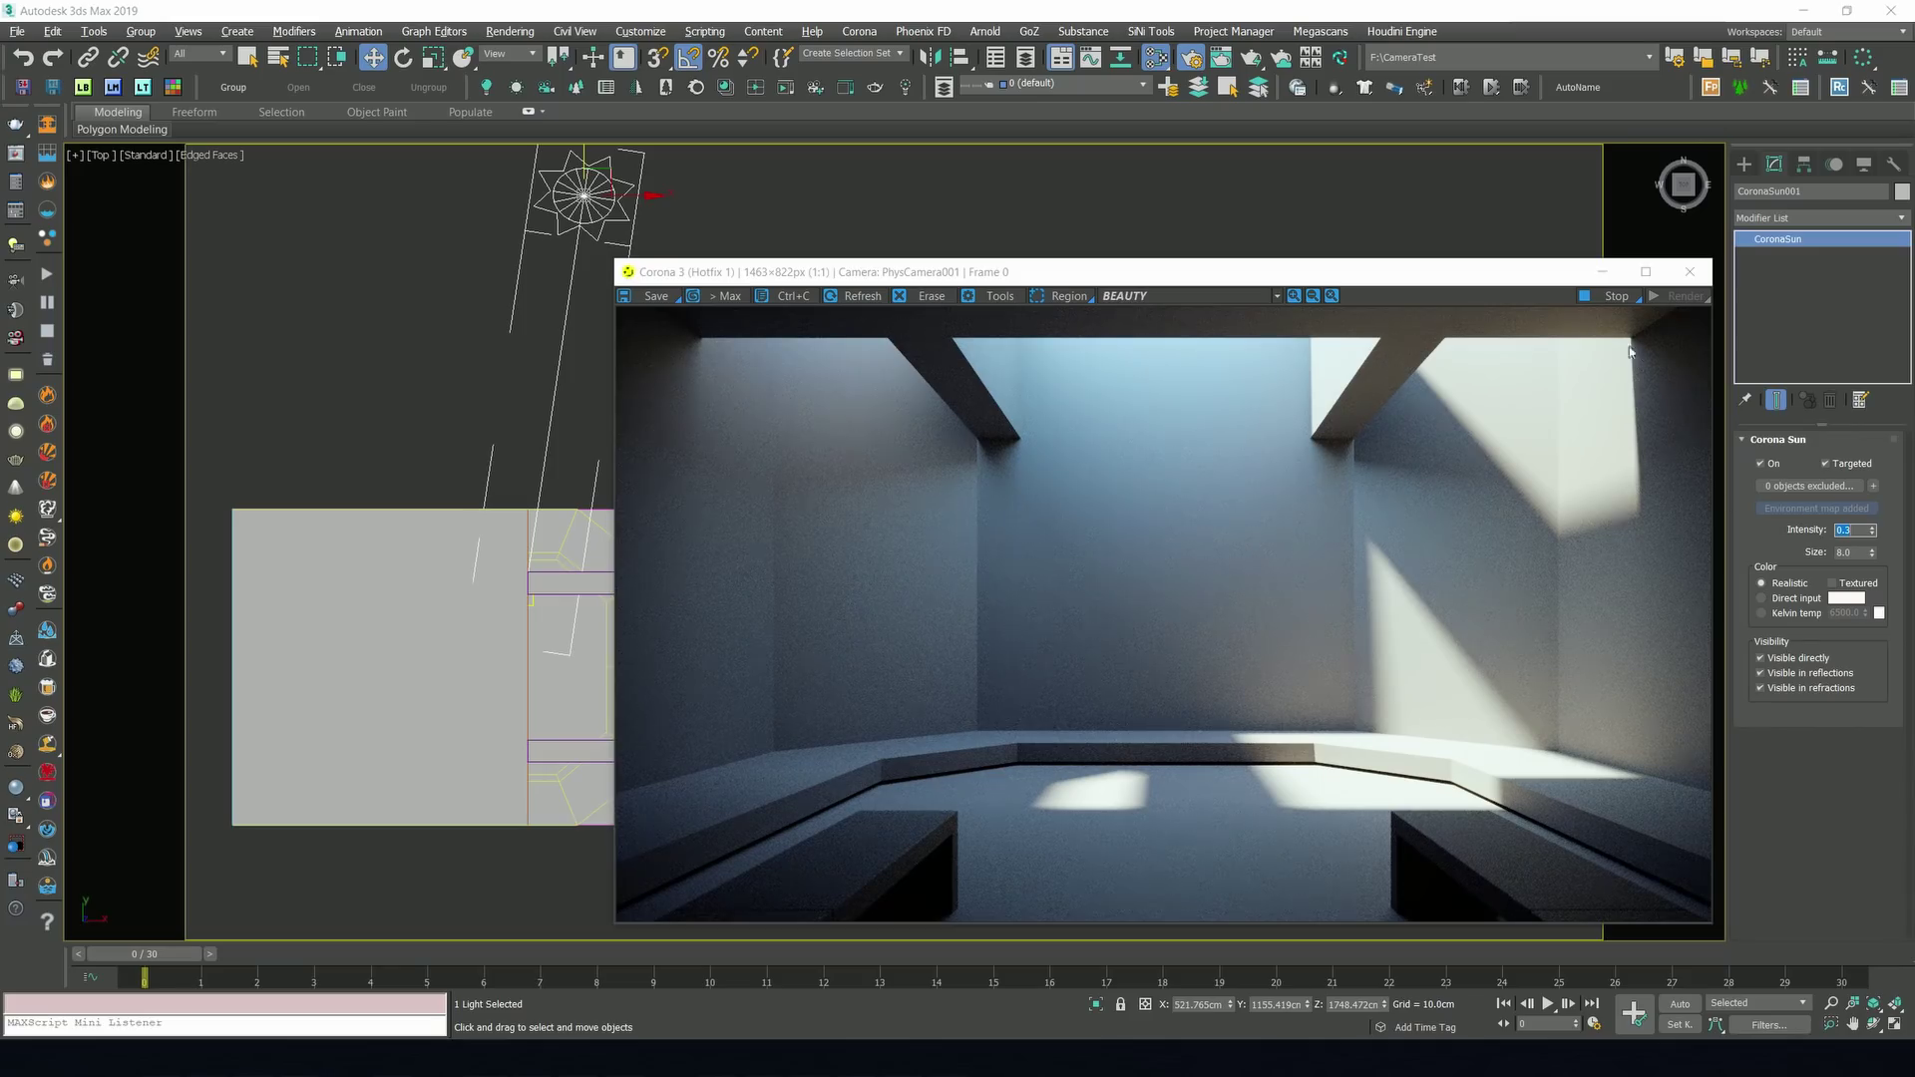
pyautogui.click(1603, 271)
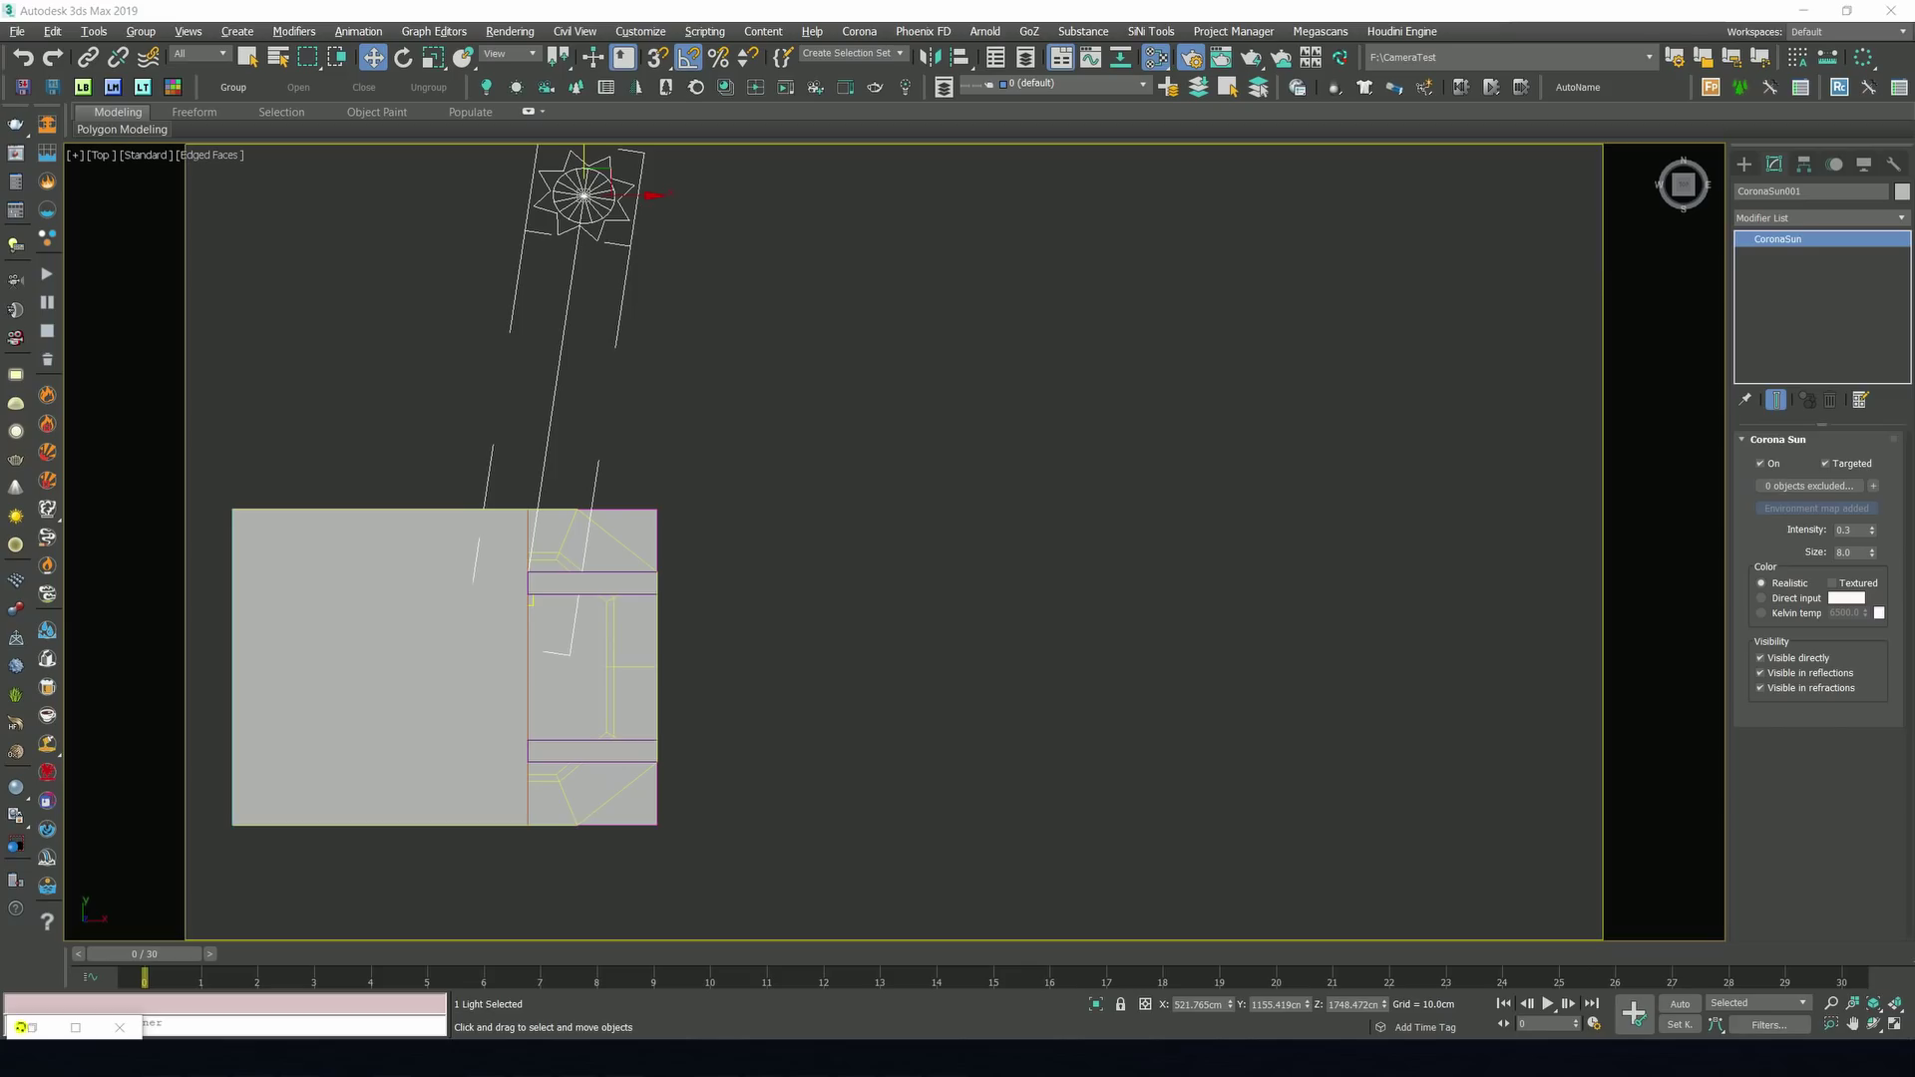
# Draw a rectangular CoronaLight over the room in Top view.
pyautogui.click(1746, 165)
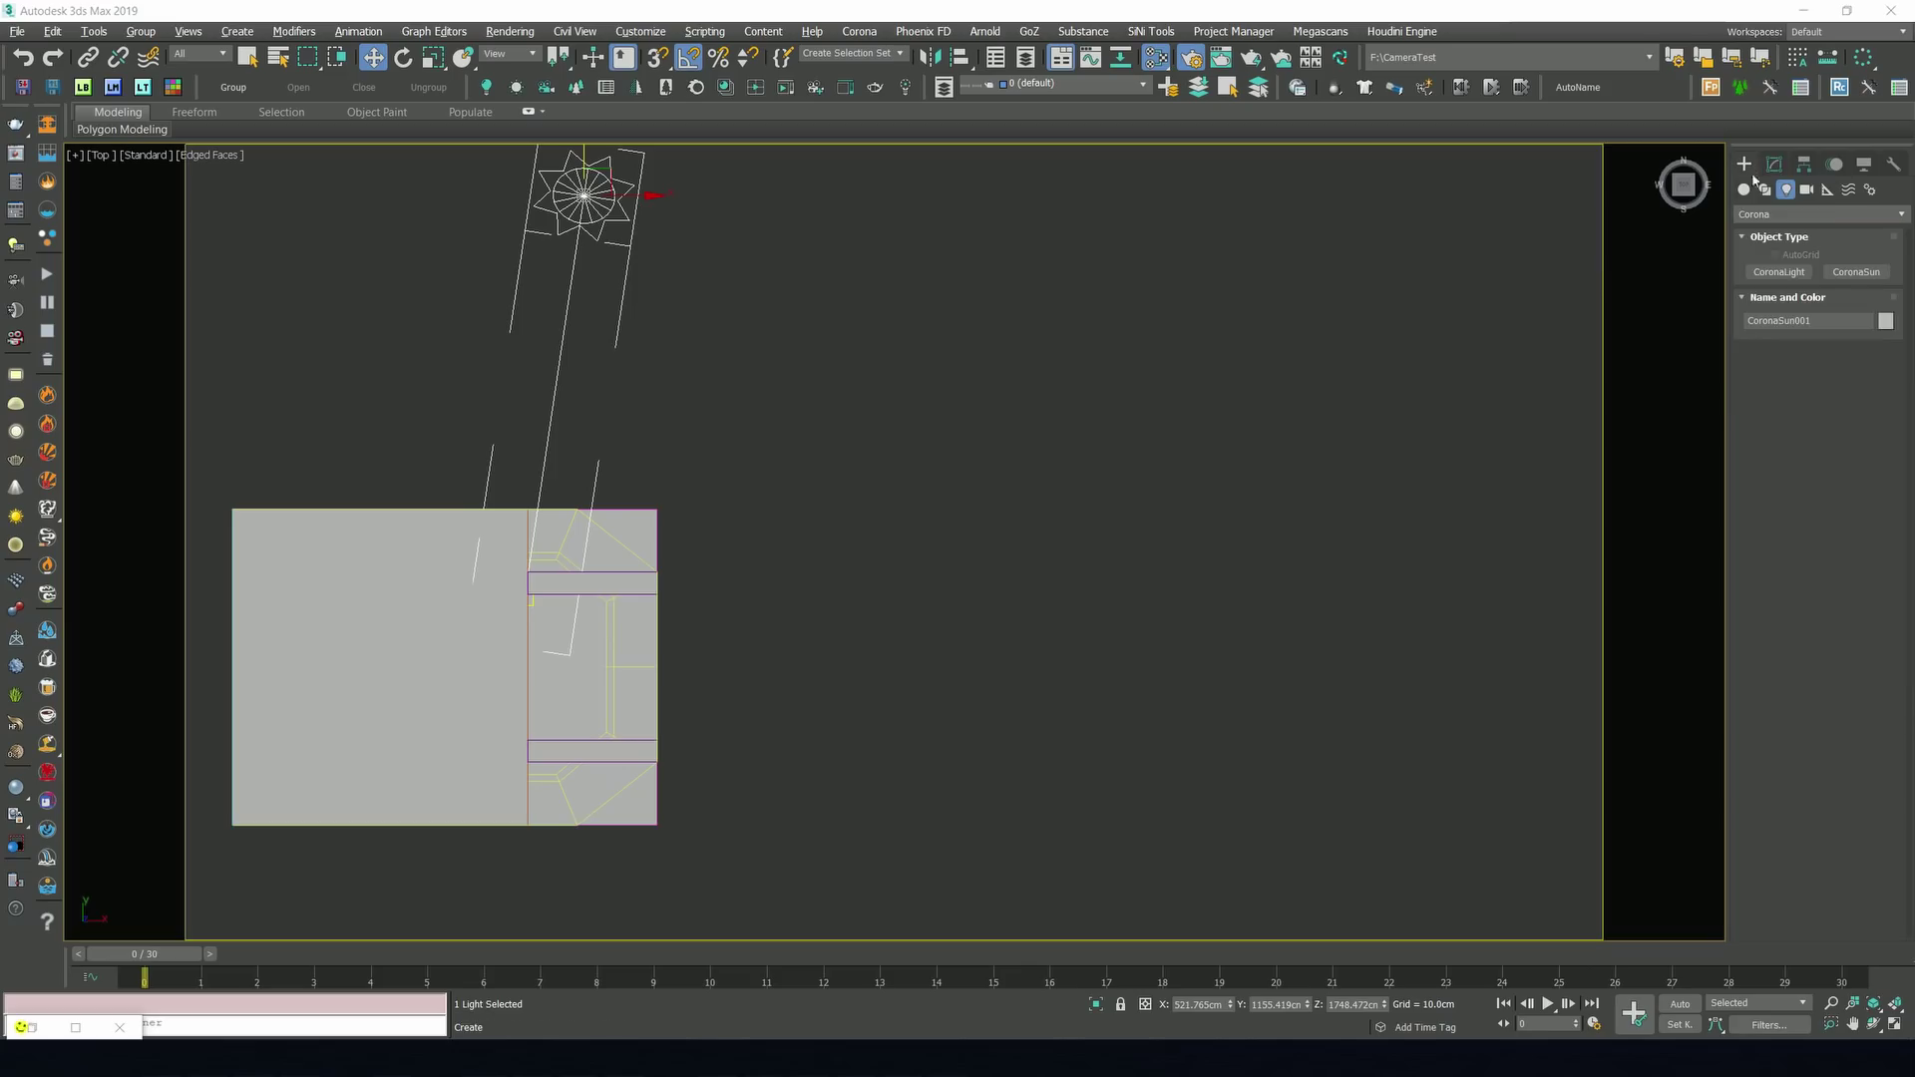
pyautogui.click(1779, 272)
pyautogui.moveTo(546, 539); pyautogui.dragTo(635, 810)
pyautogui.press('w')
# Raise the Corona light high above the room in Front view.
pyautogui.press('f')
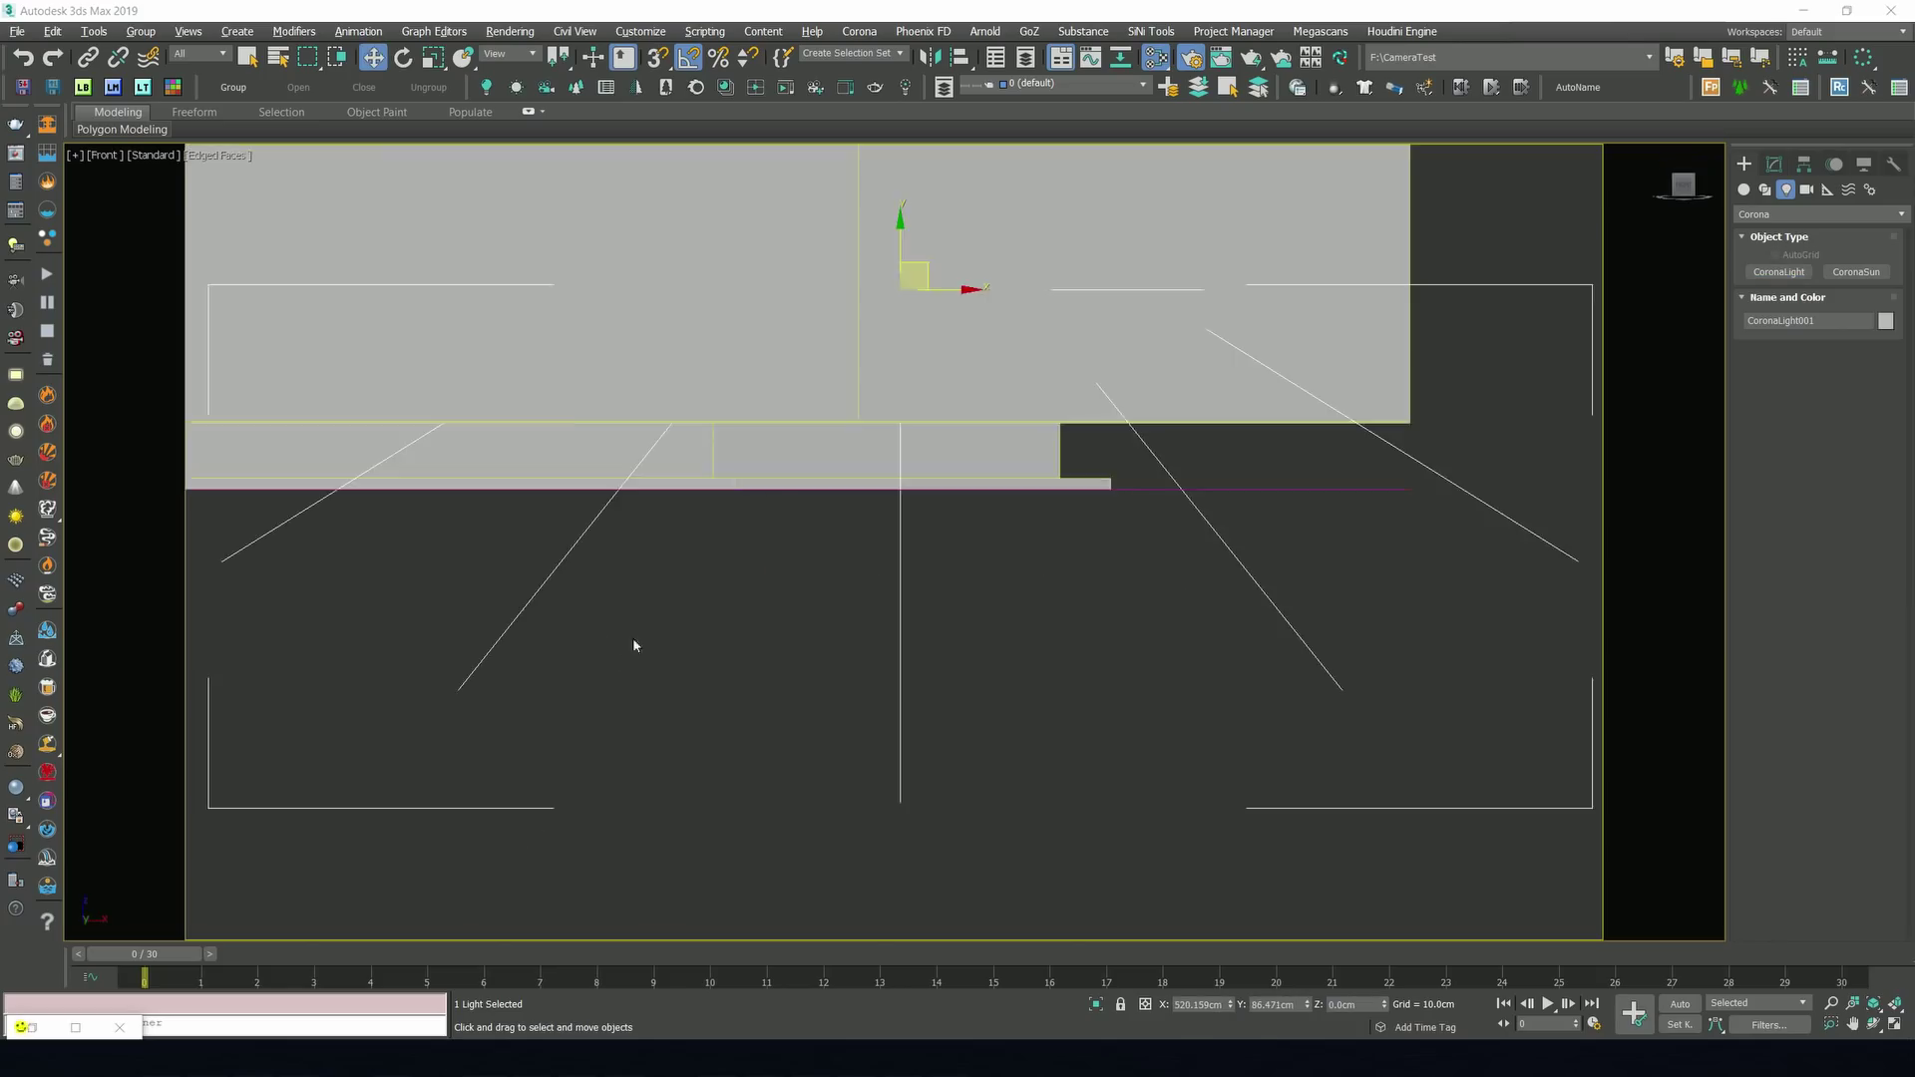
pyautogui.scroll(-5, 634, 645)
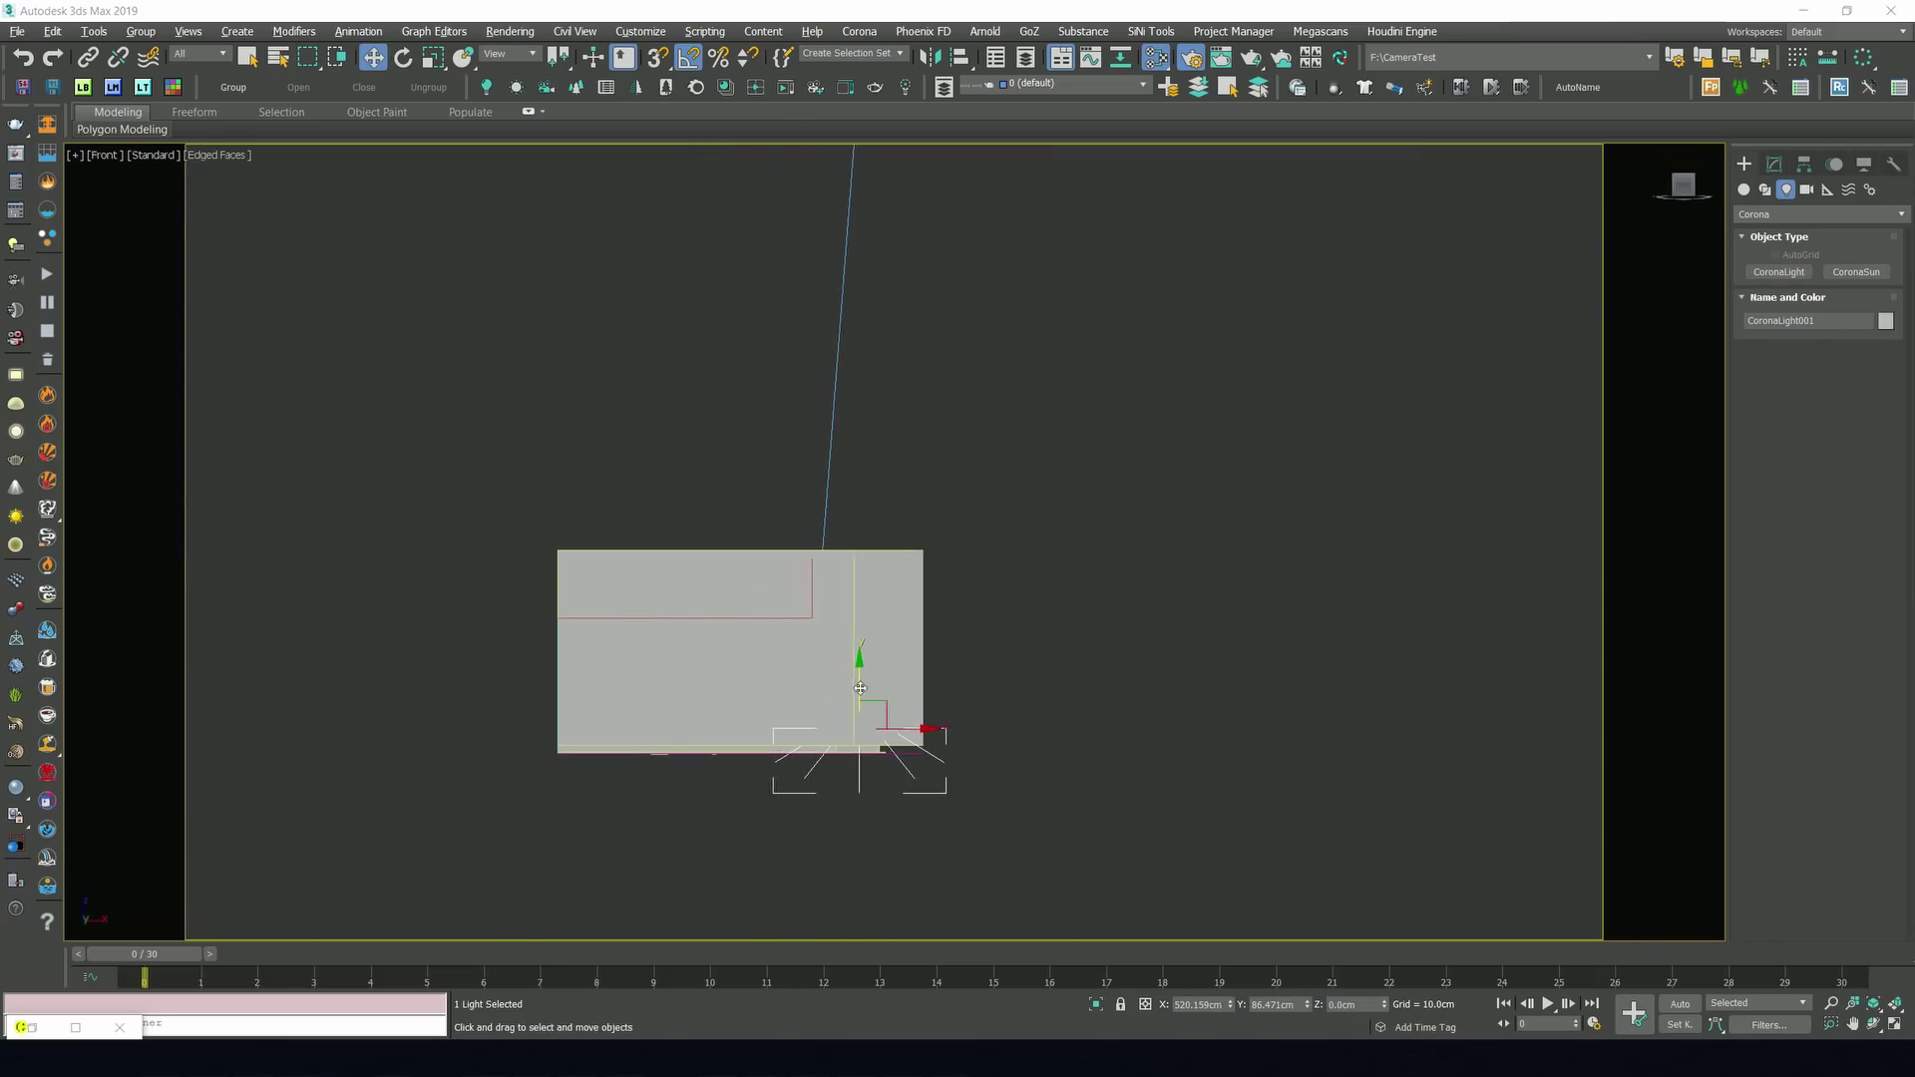
pyautogui.moveTo(860, 689); pyautogui.dragTo(871, 405)
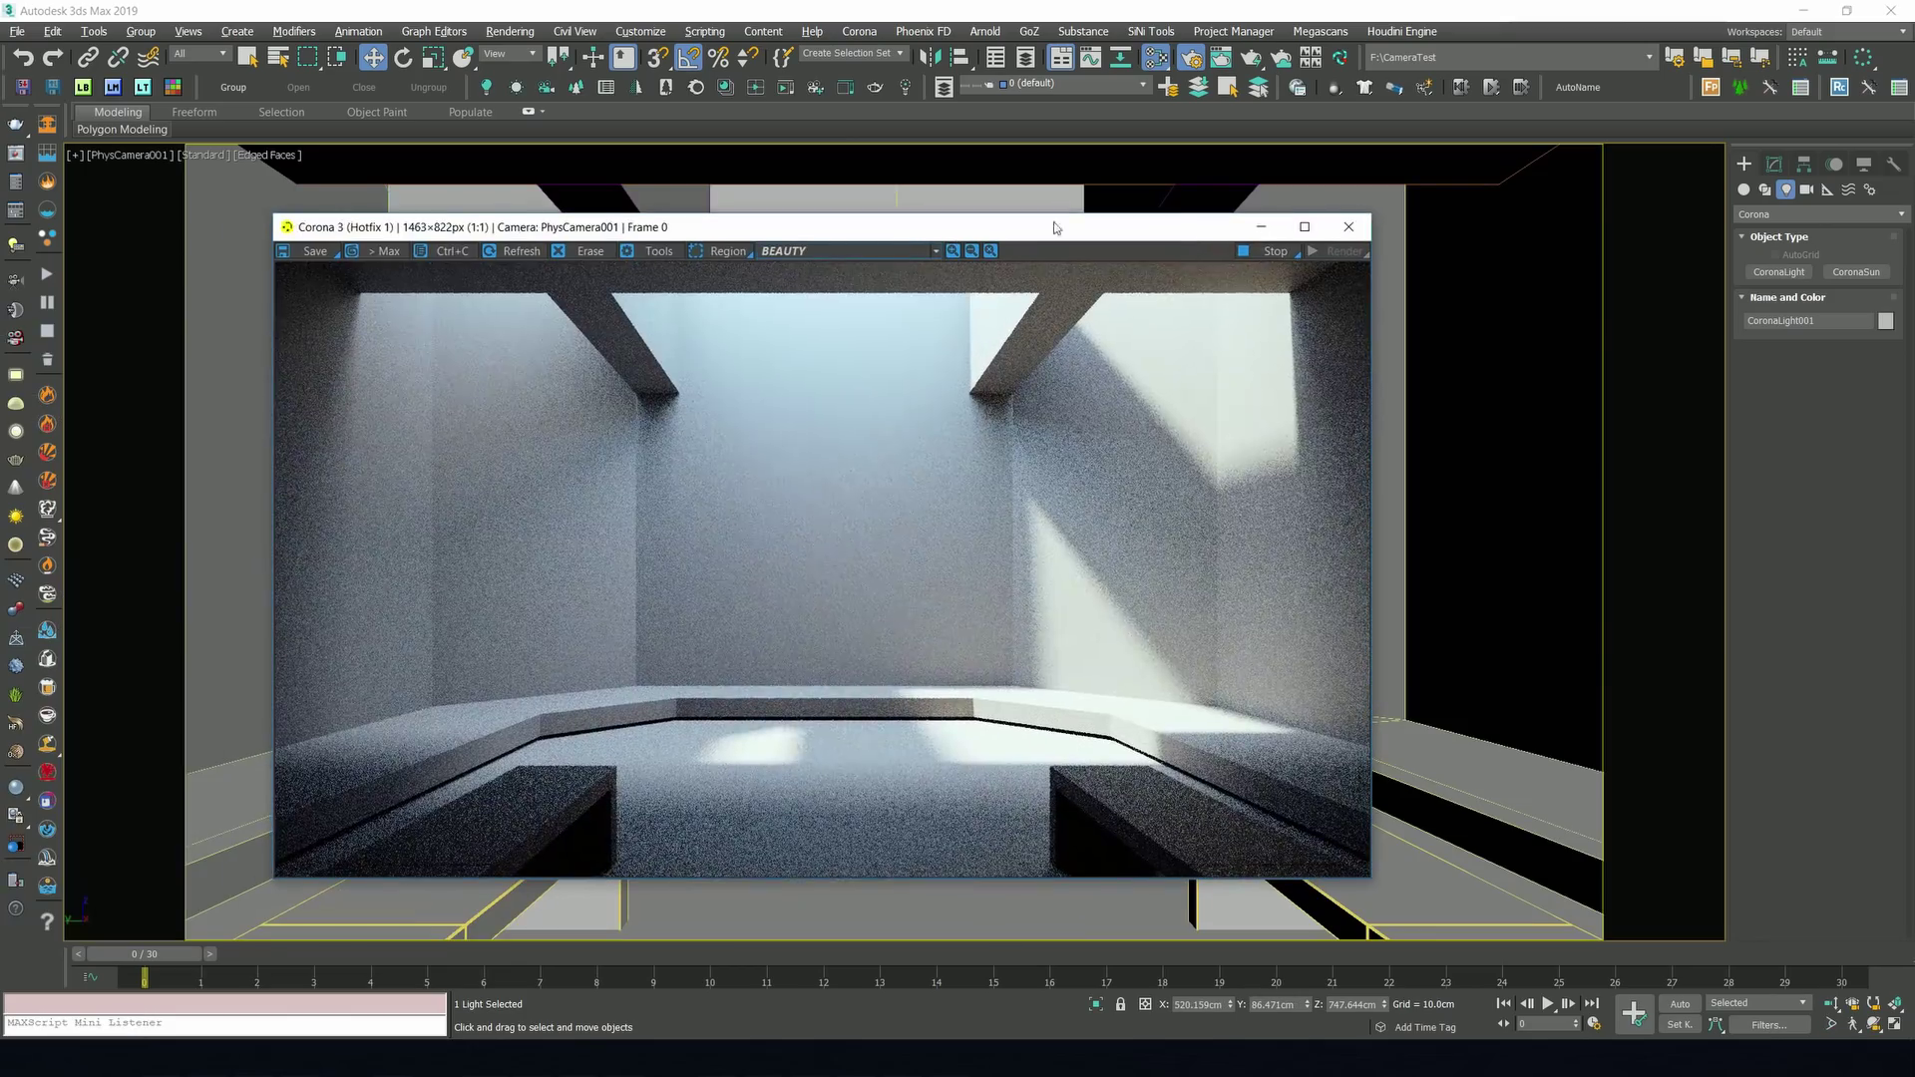
pyautogui.click(1775, 164)
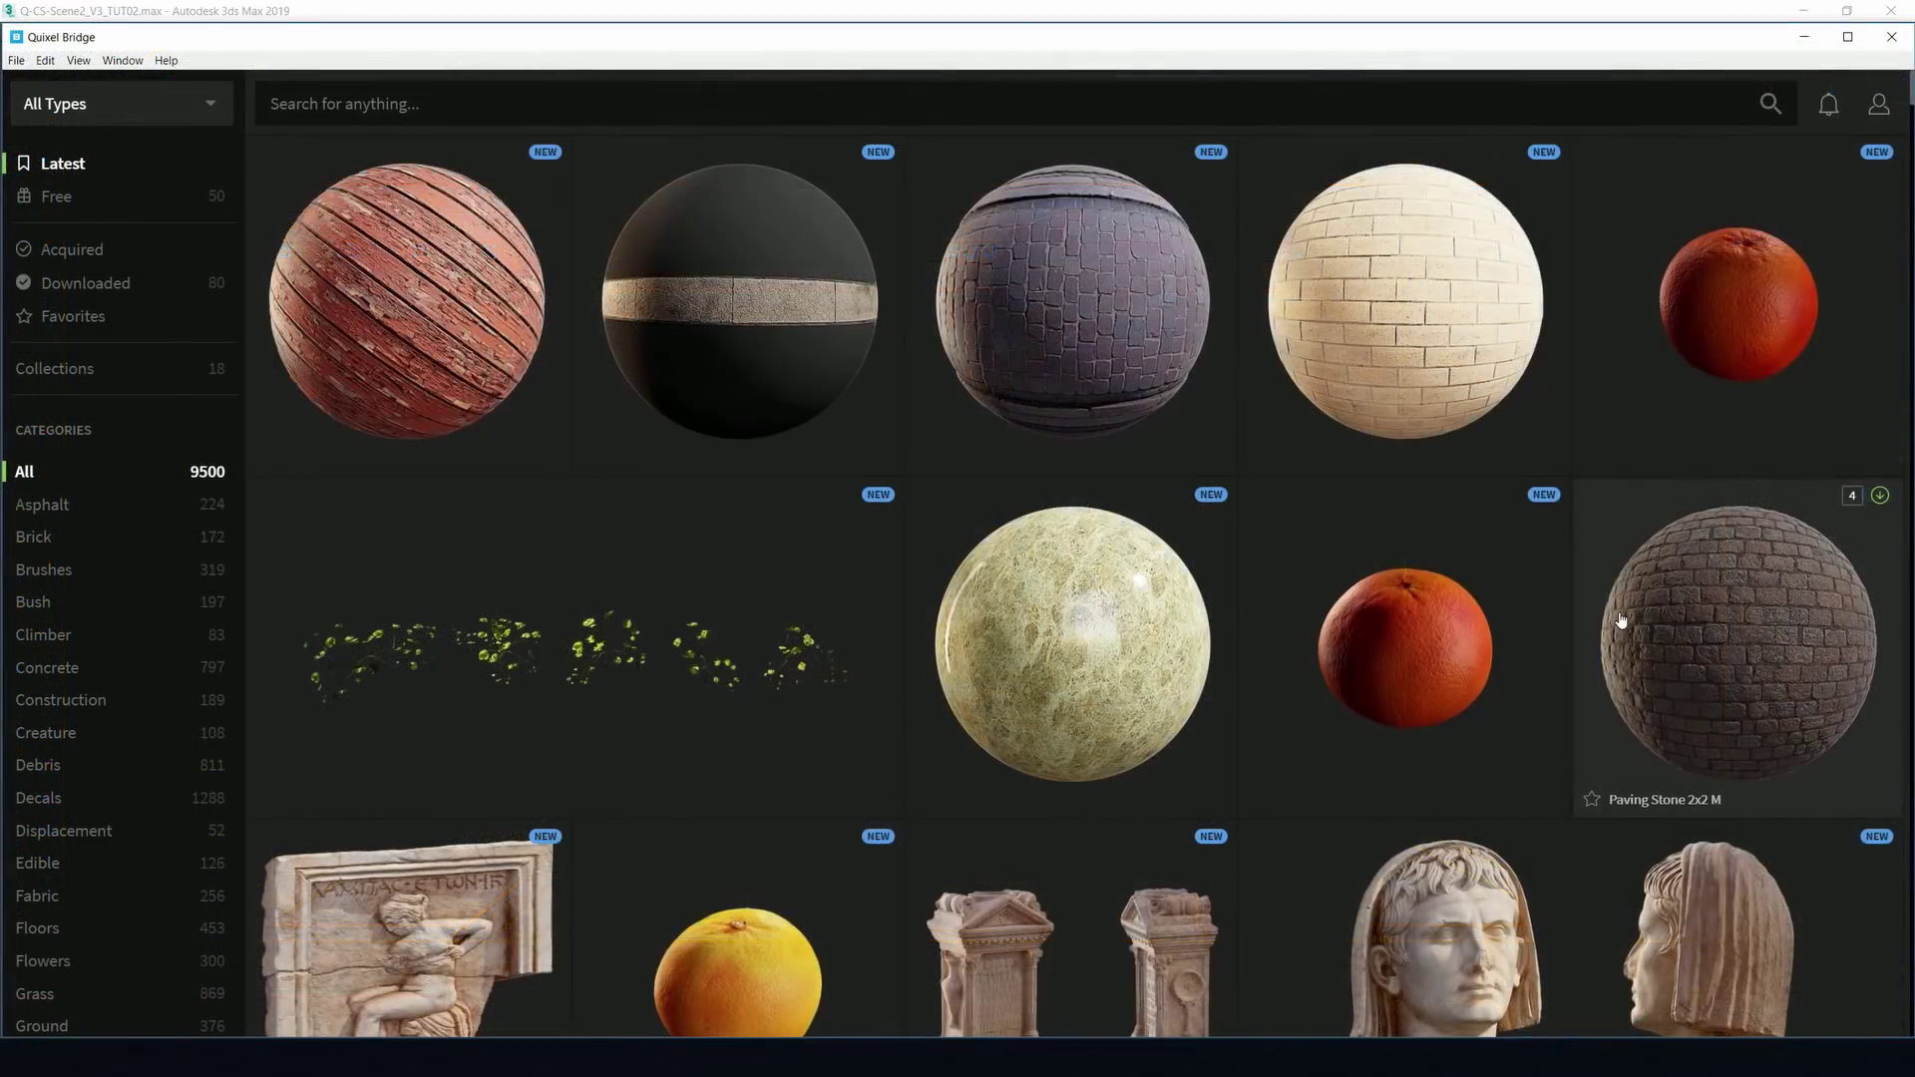
pyautogui.scroll(-5, 1621, 621)
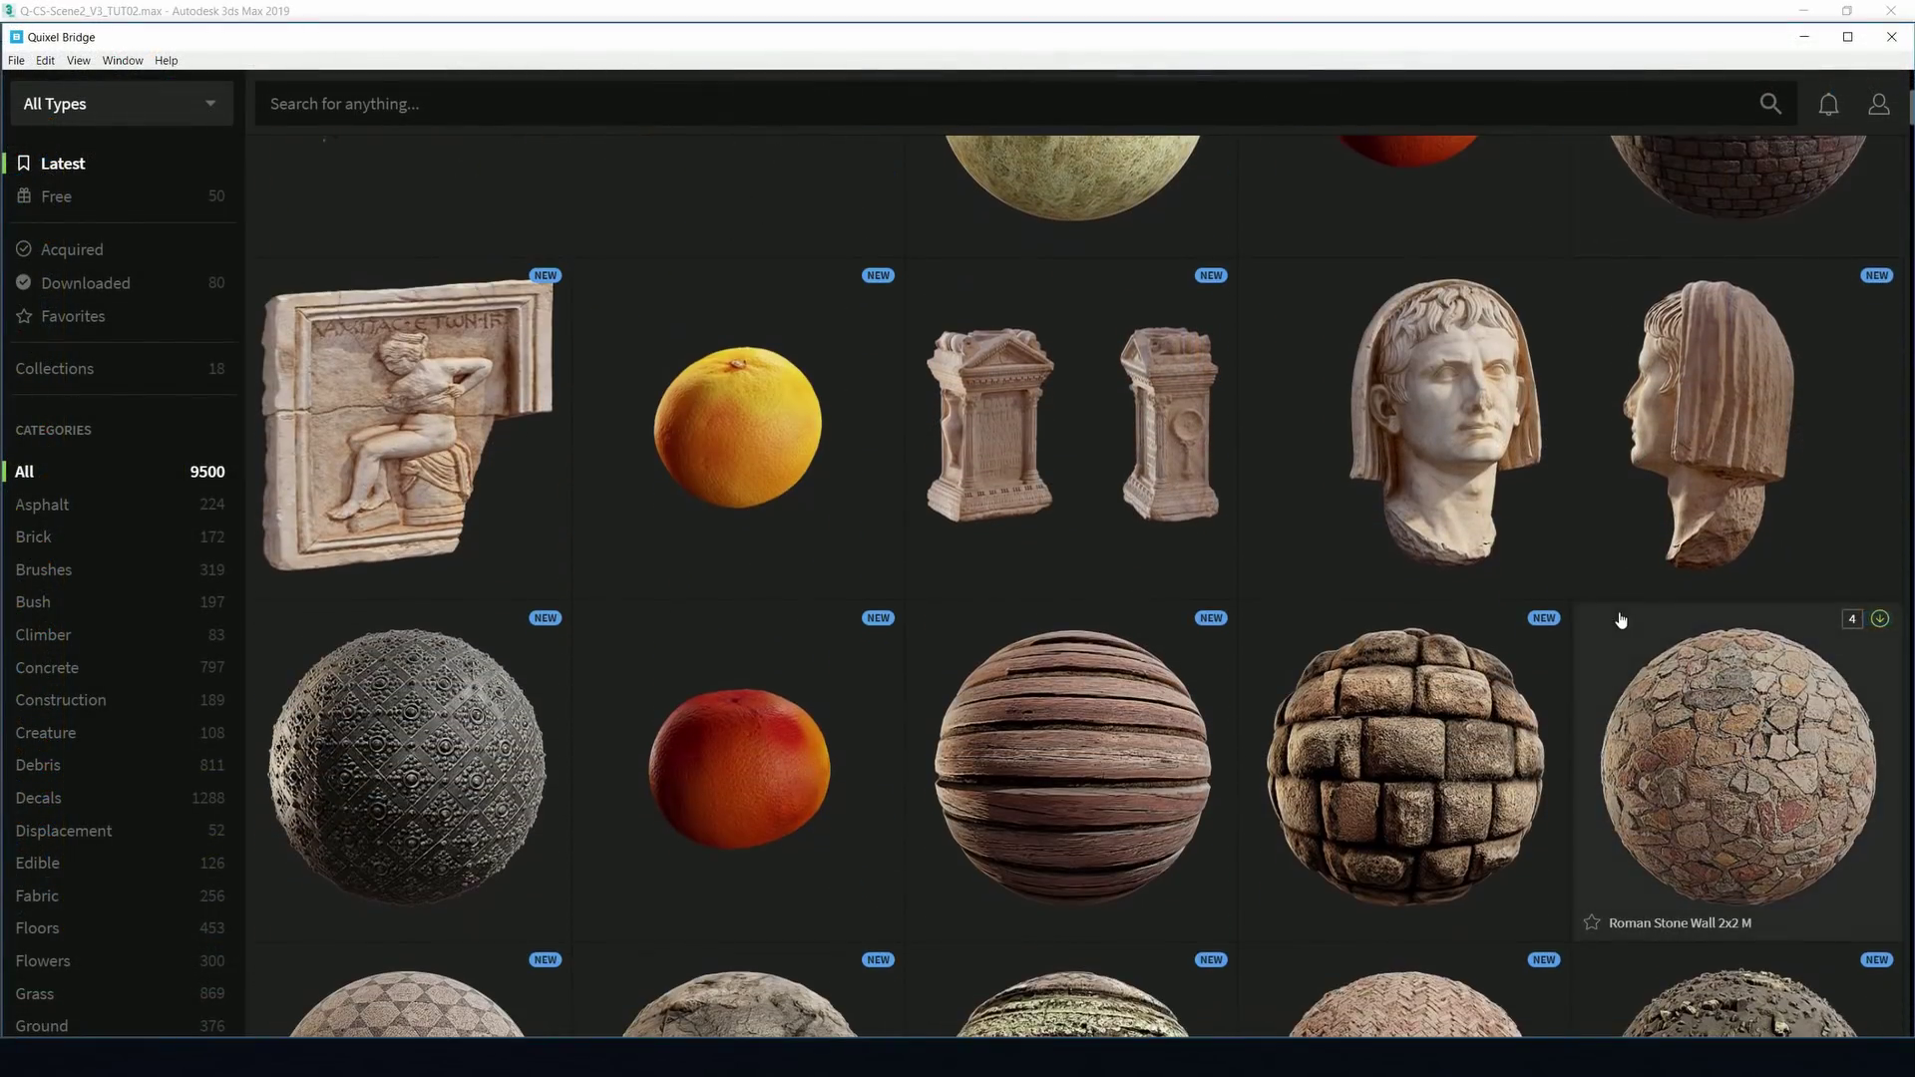
pyautogui.scroll(-2, 1621, 620)
pyautogui.scroll(-4, 1621, 621)
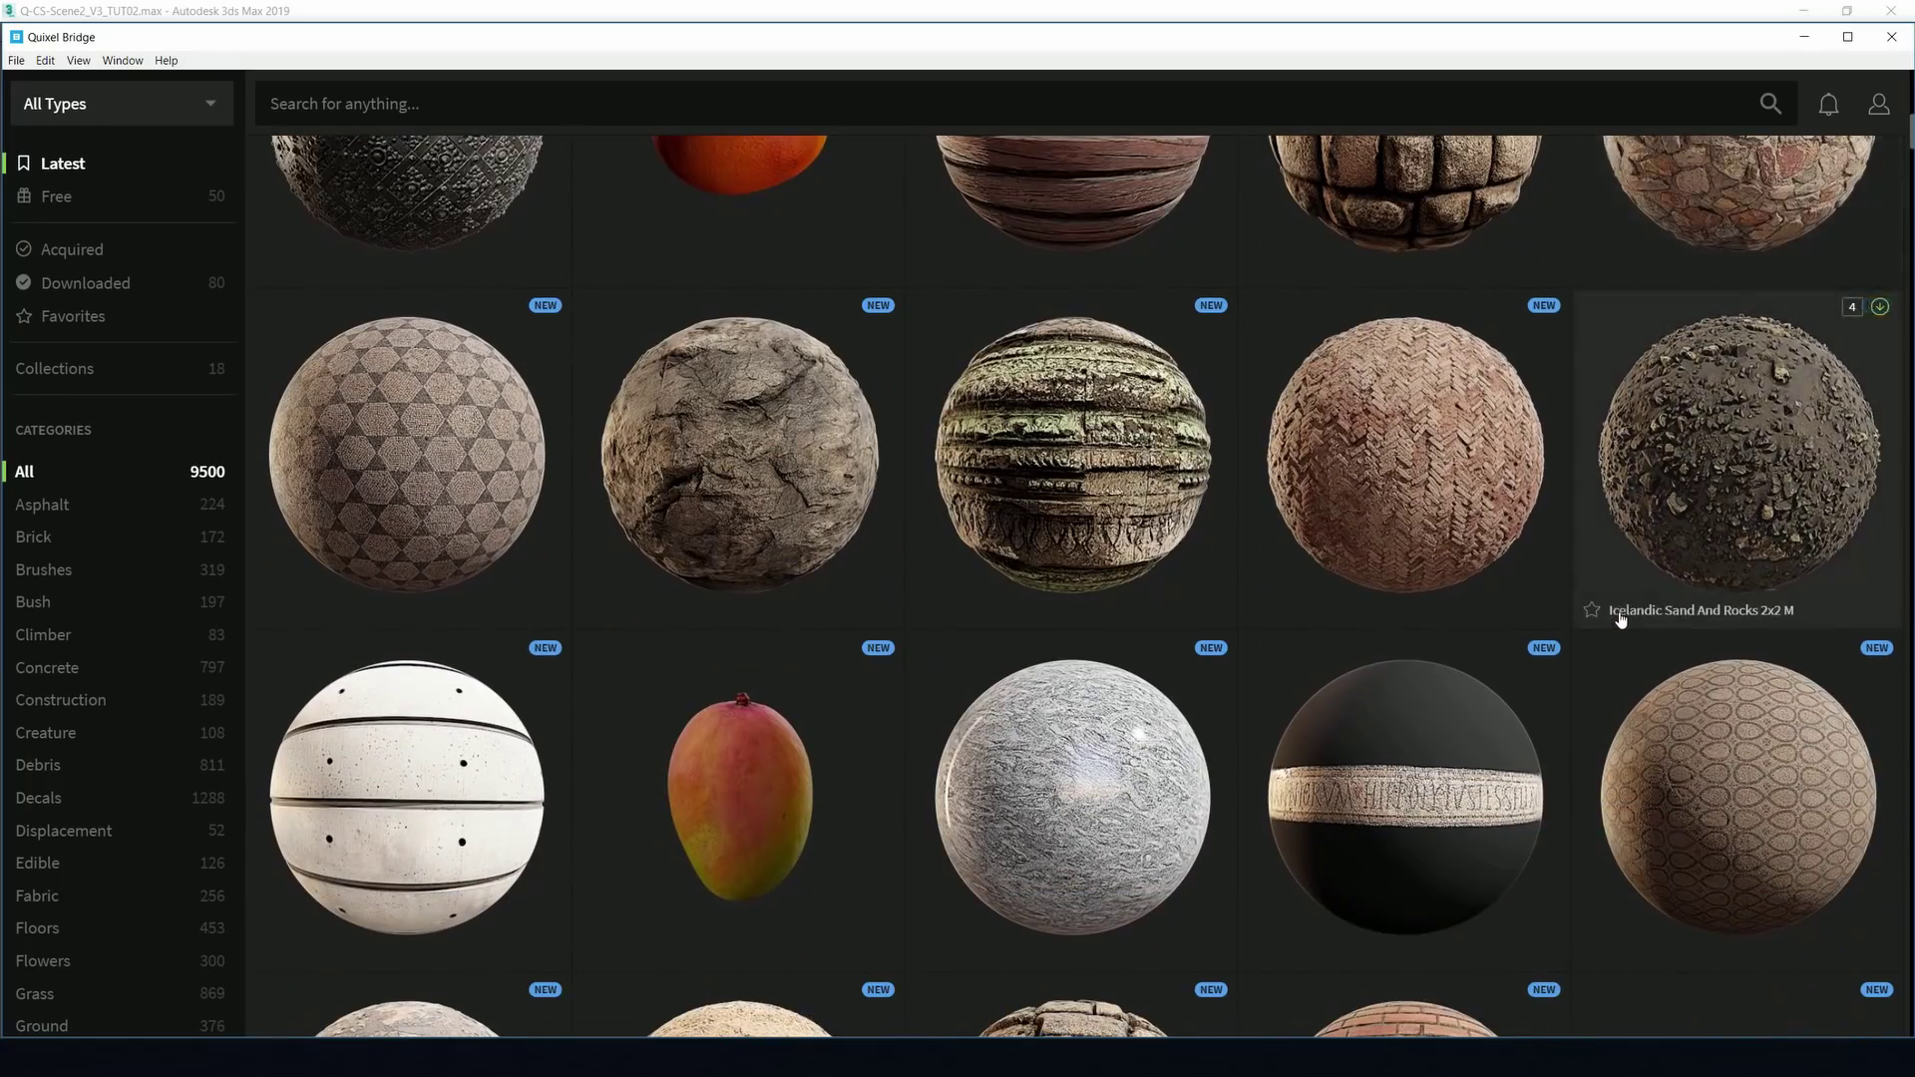
pyautogui.scroll(-2, 1621, 621)
pyautogui.scroll(-3, 1621, 621)
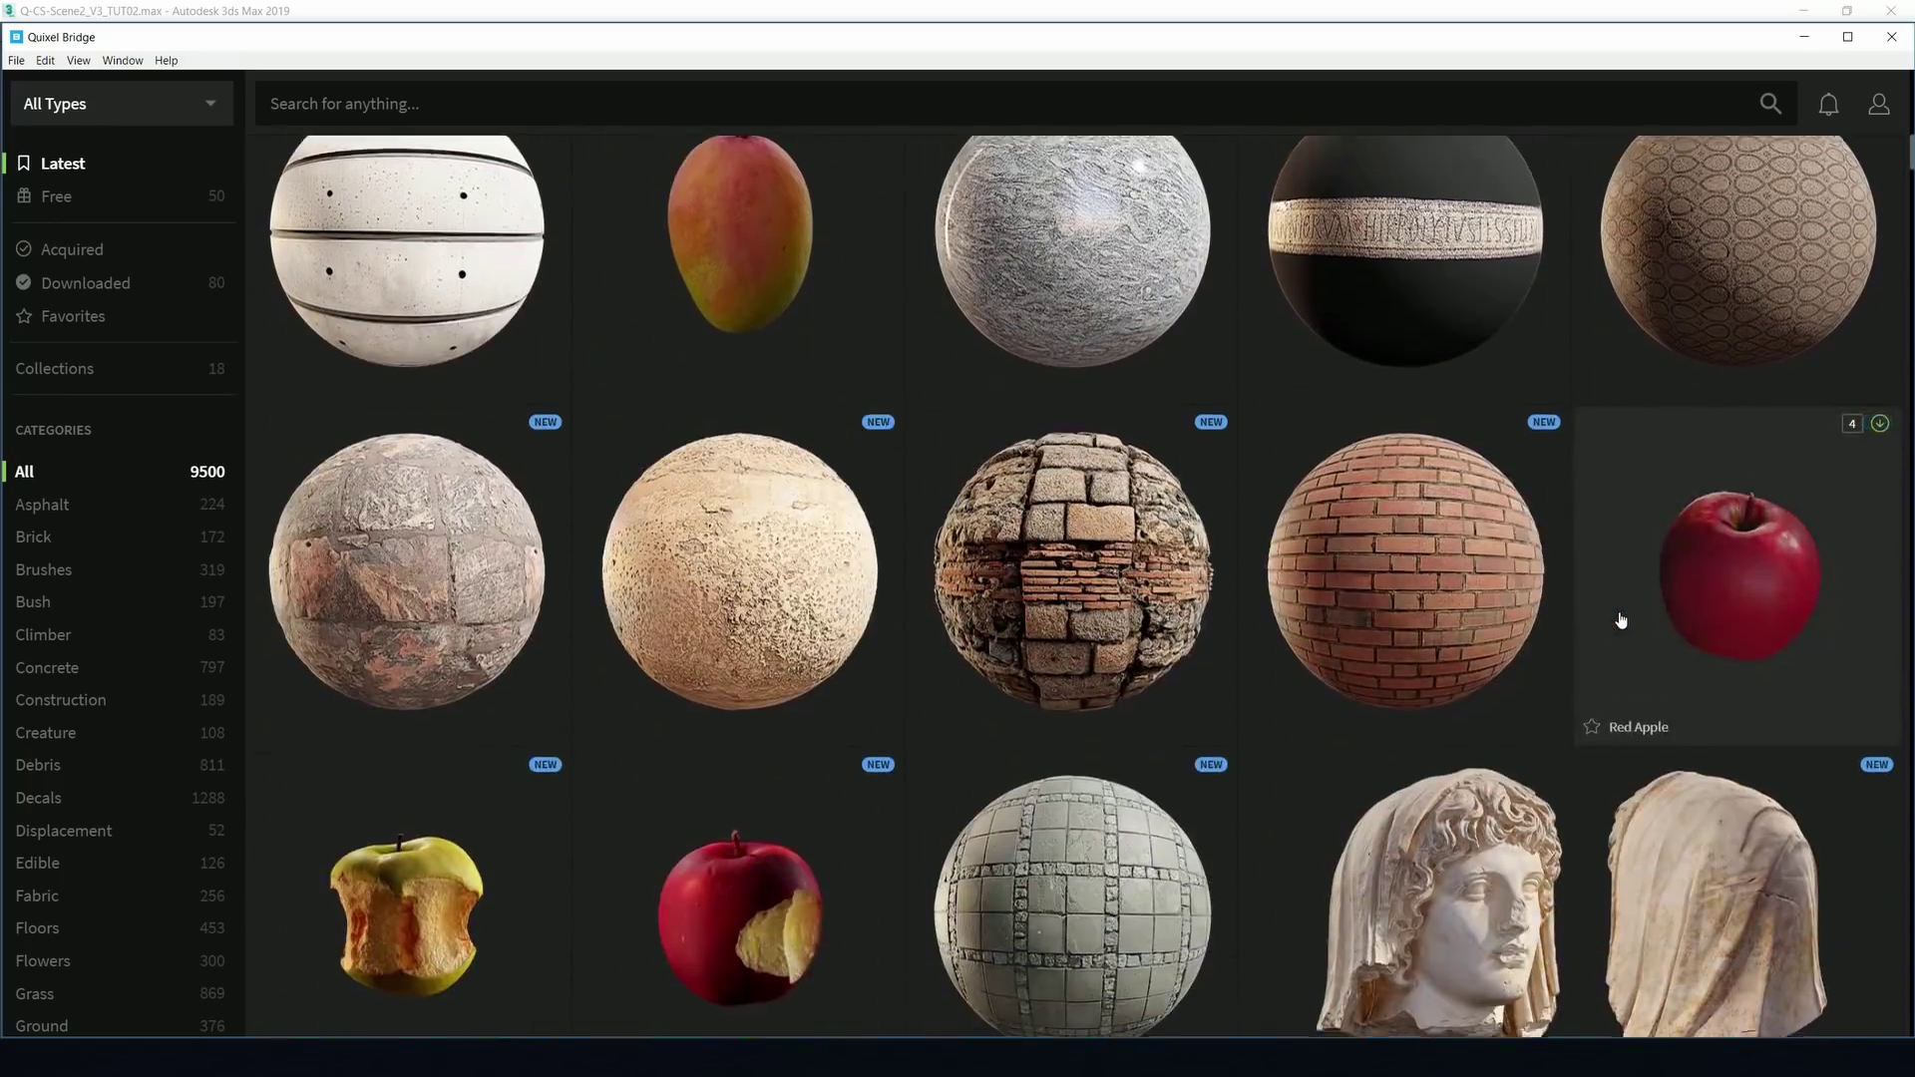
pyautogui.scroll(-3, 1621, 621)
pyautogui.scroll(-1, 1621, 620)
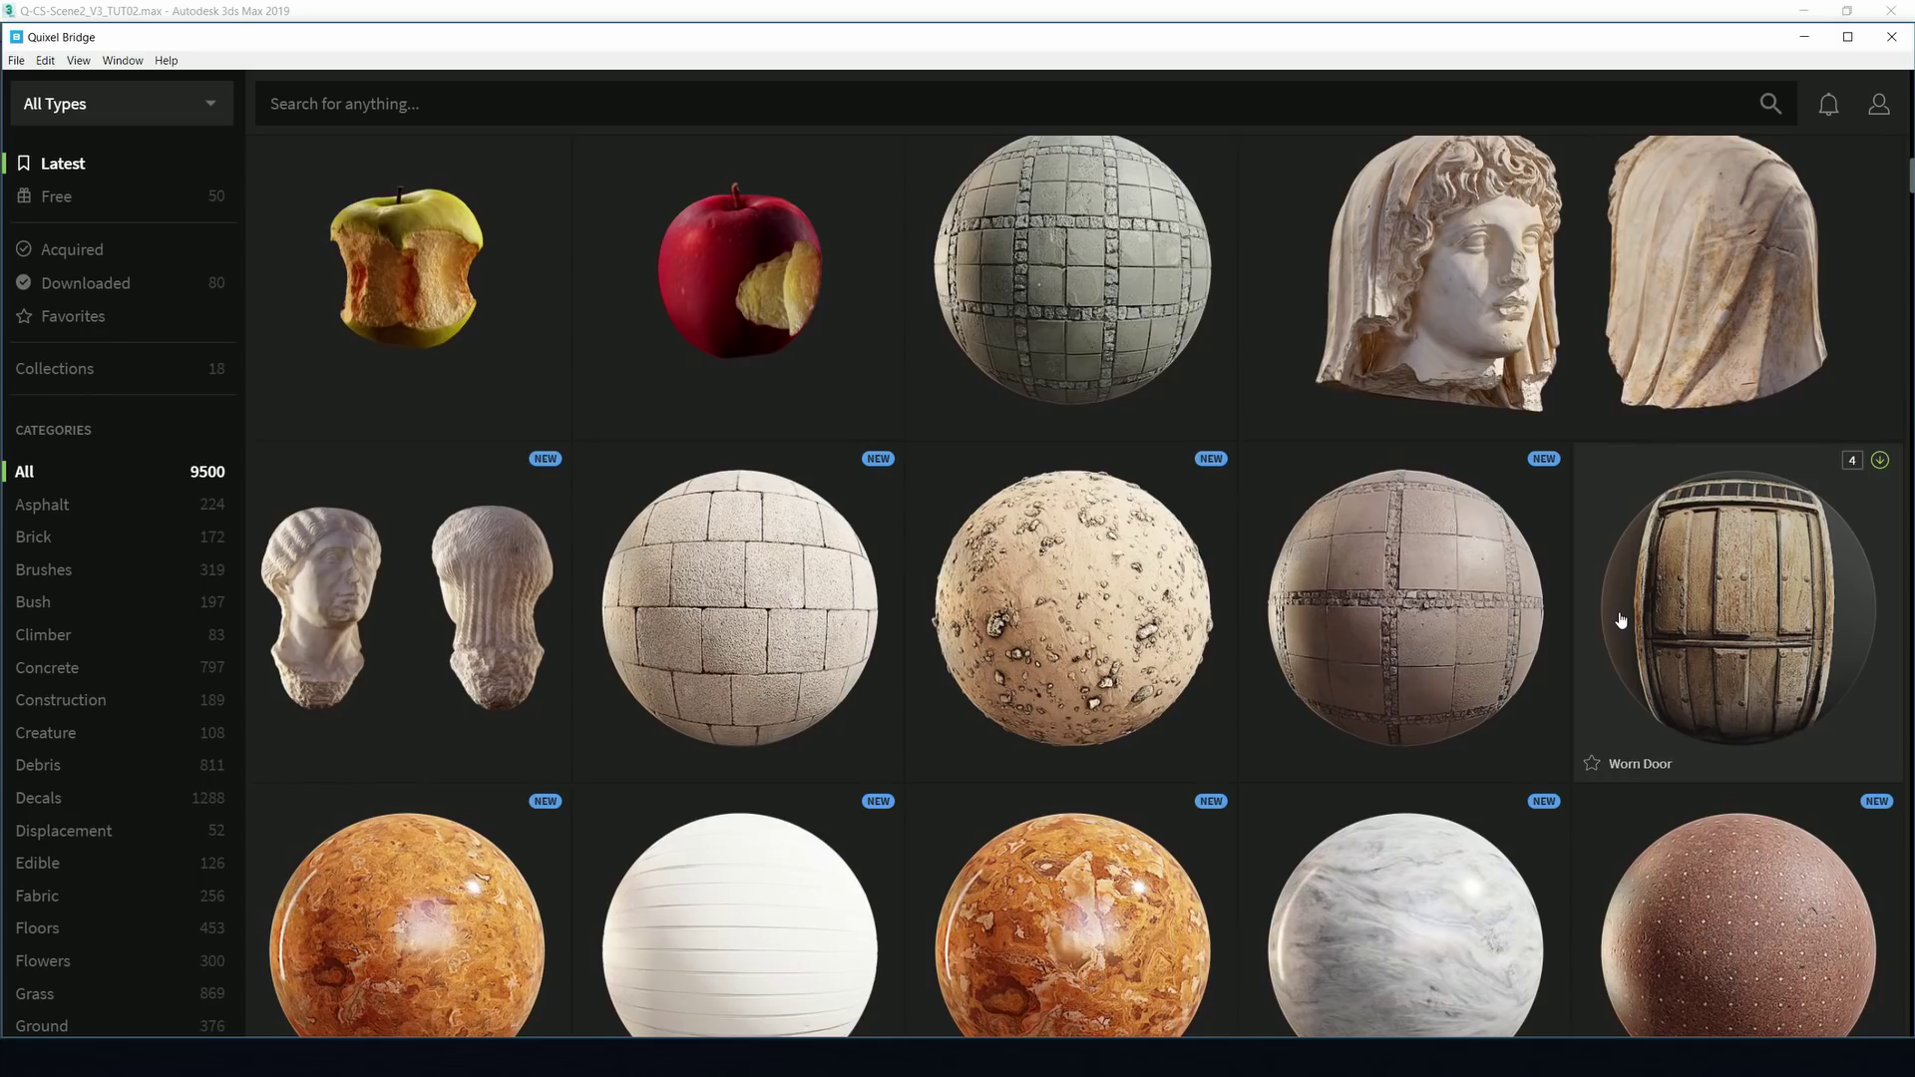
pyautogui.scroll(-5, 1621, 620)
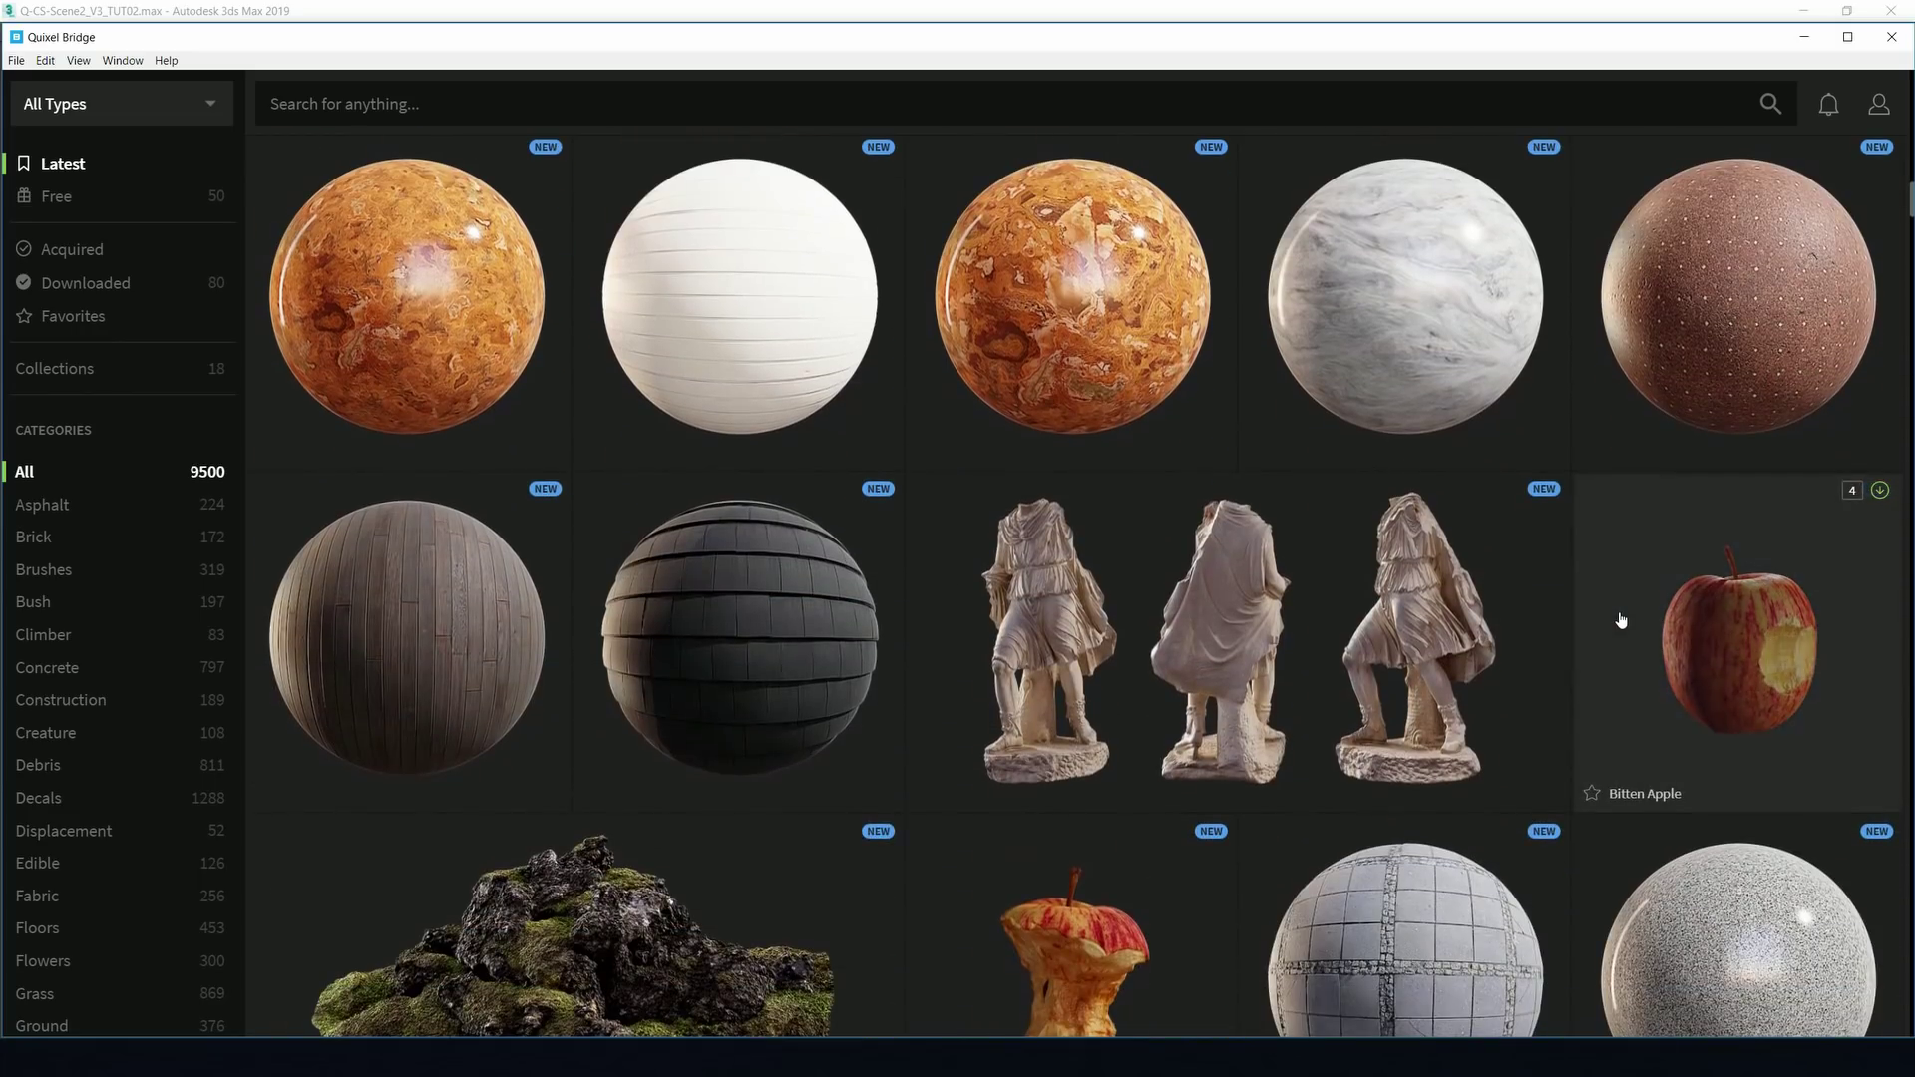
pyautogui.scroll(-5, 1622, 621)
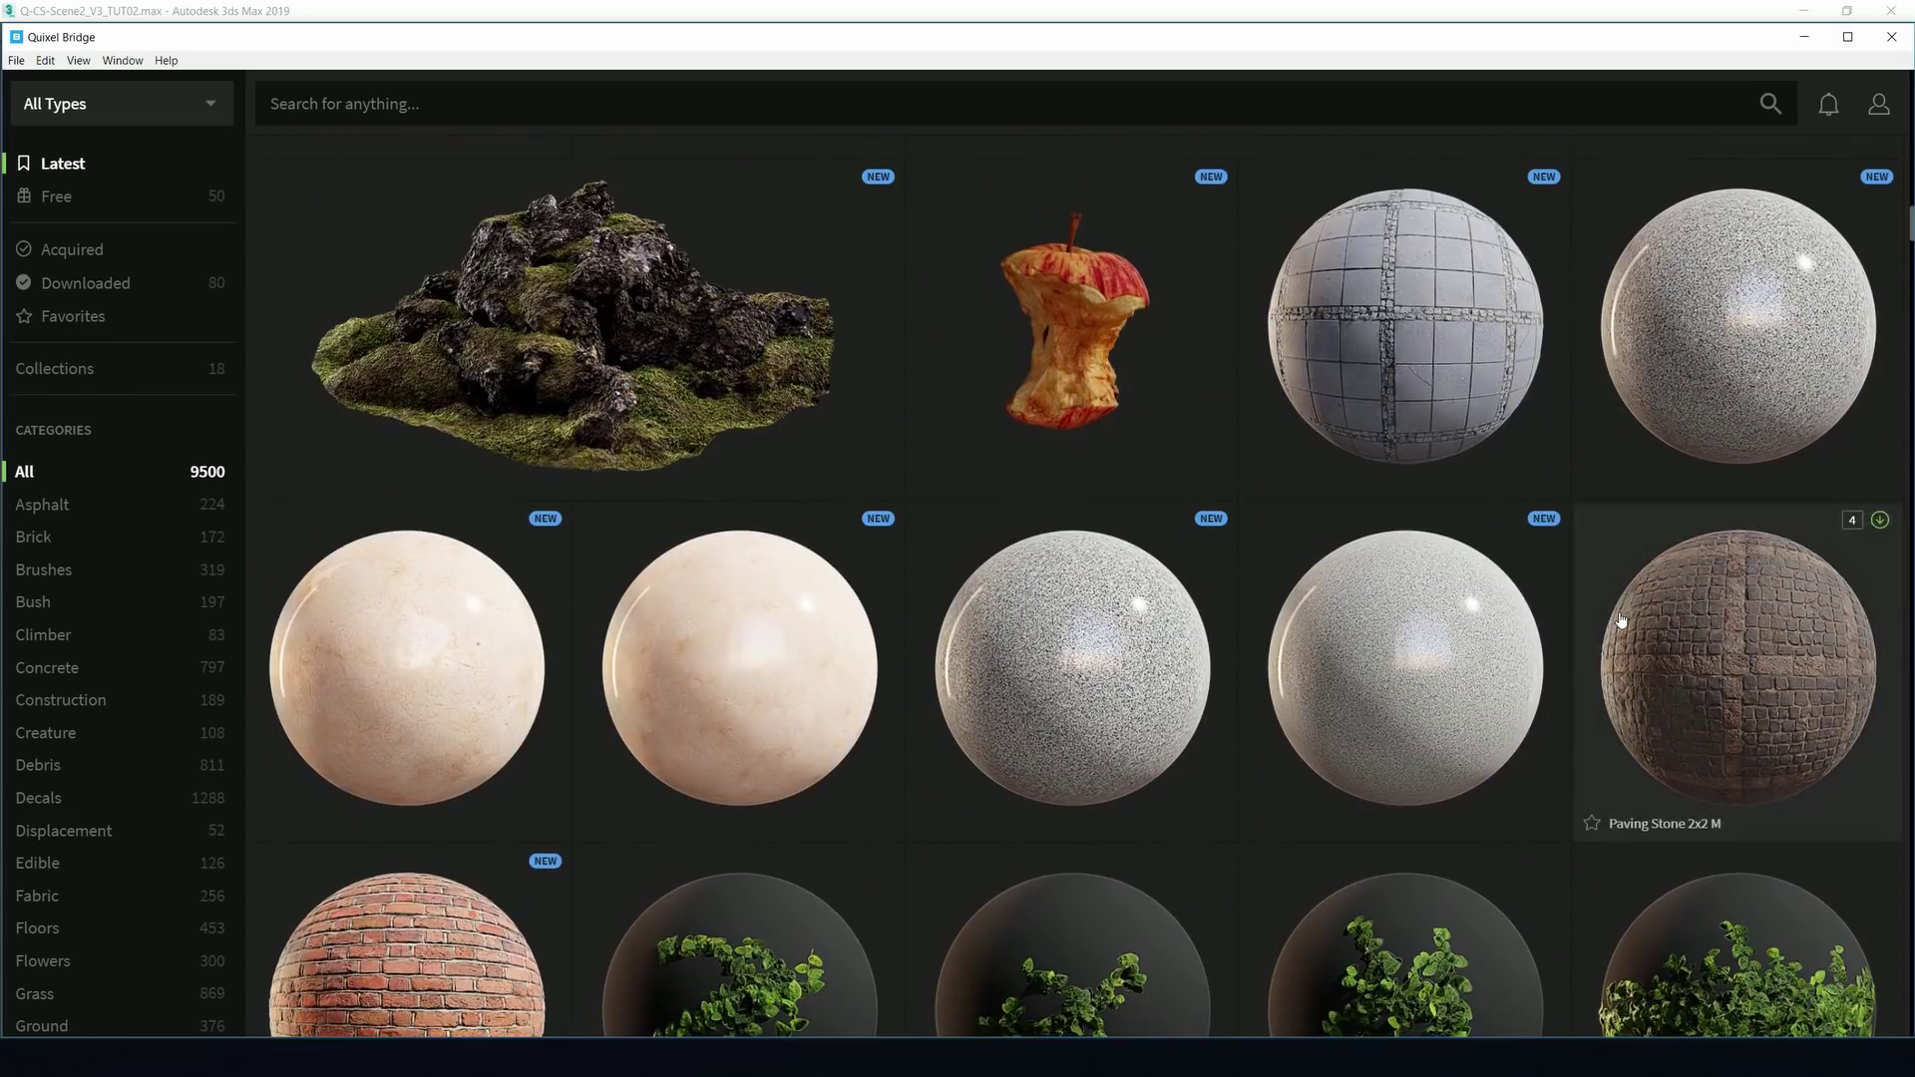
pyautogui.scroll(-5, 1621, 620)
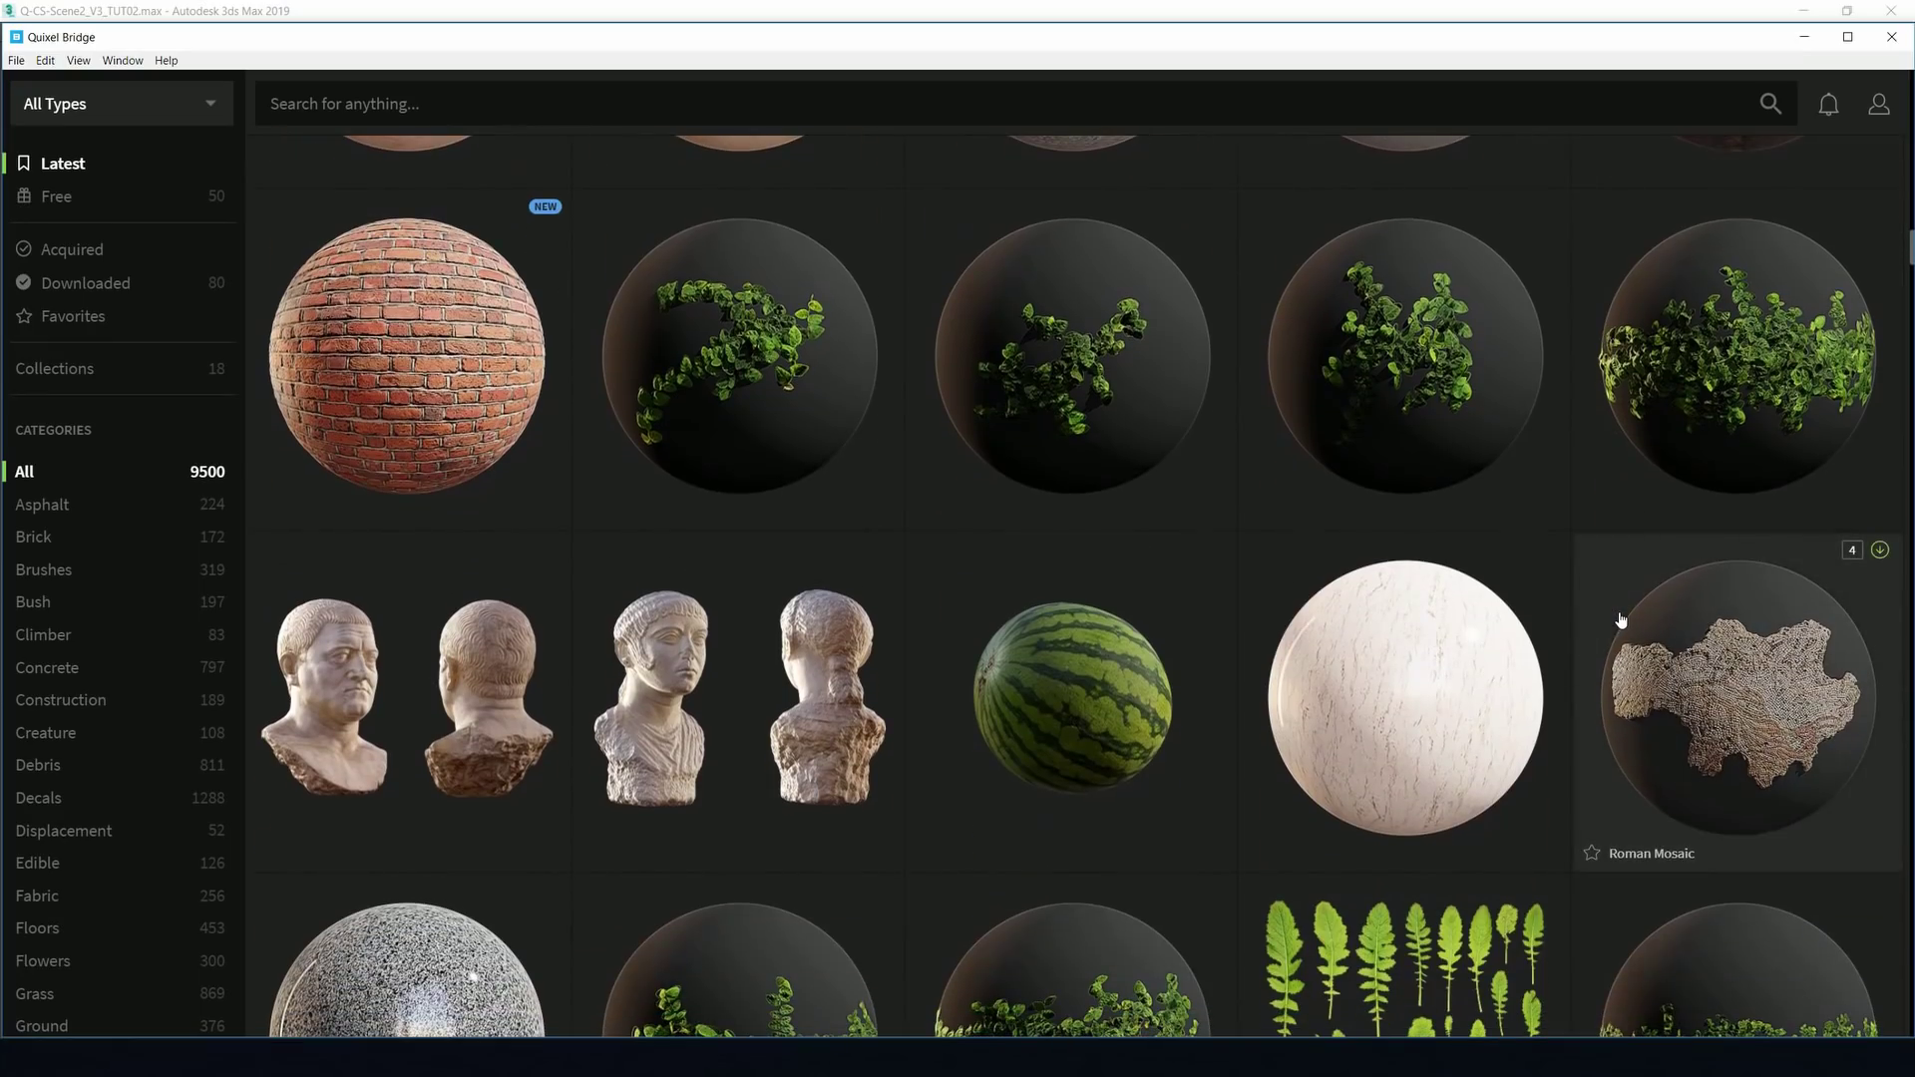
pyautogui.scroll(-4, 1621, 620)
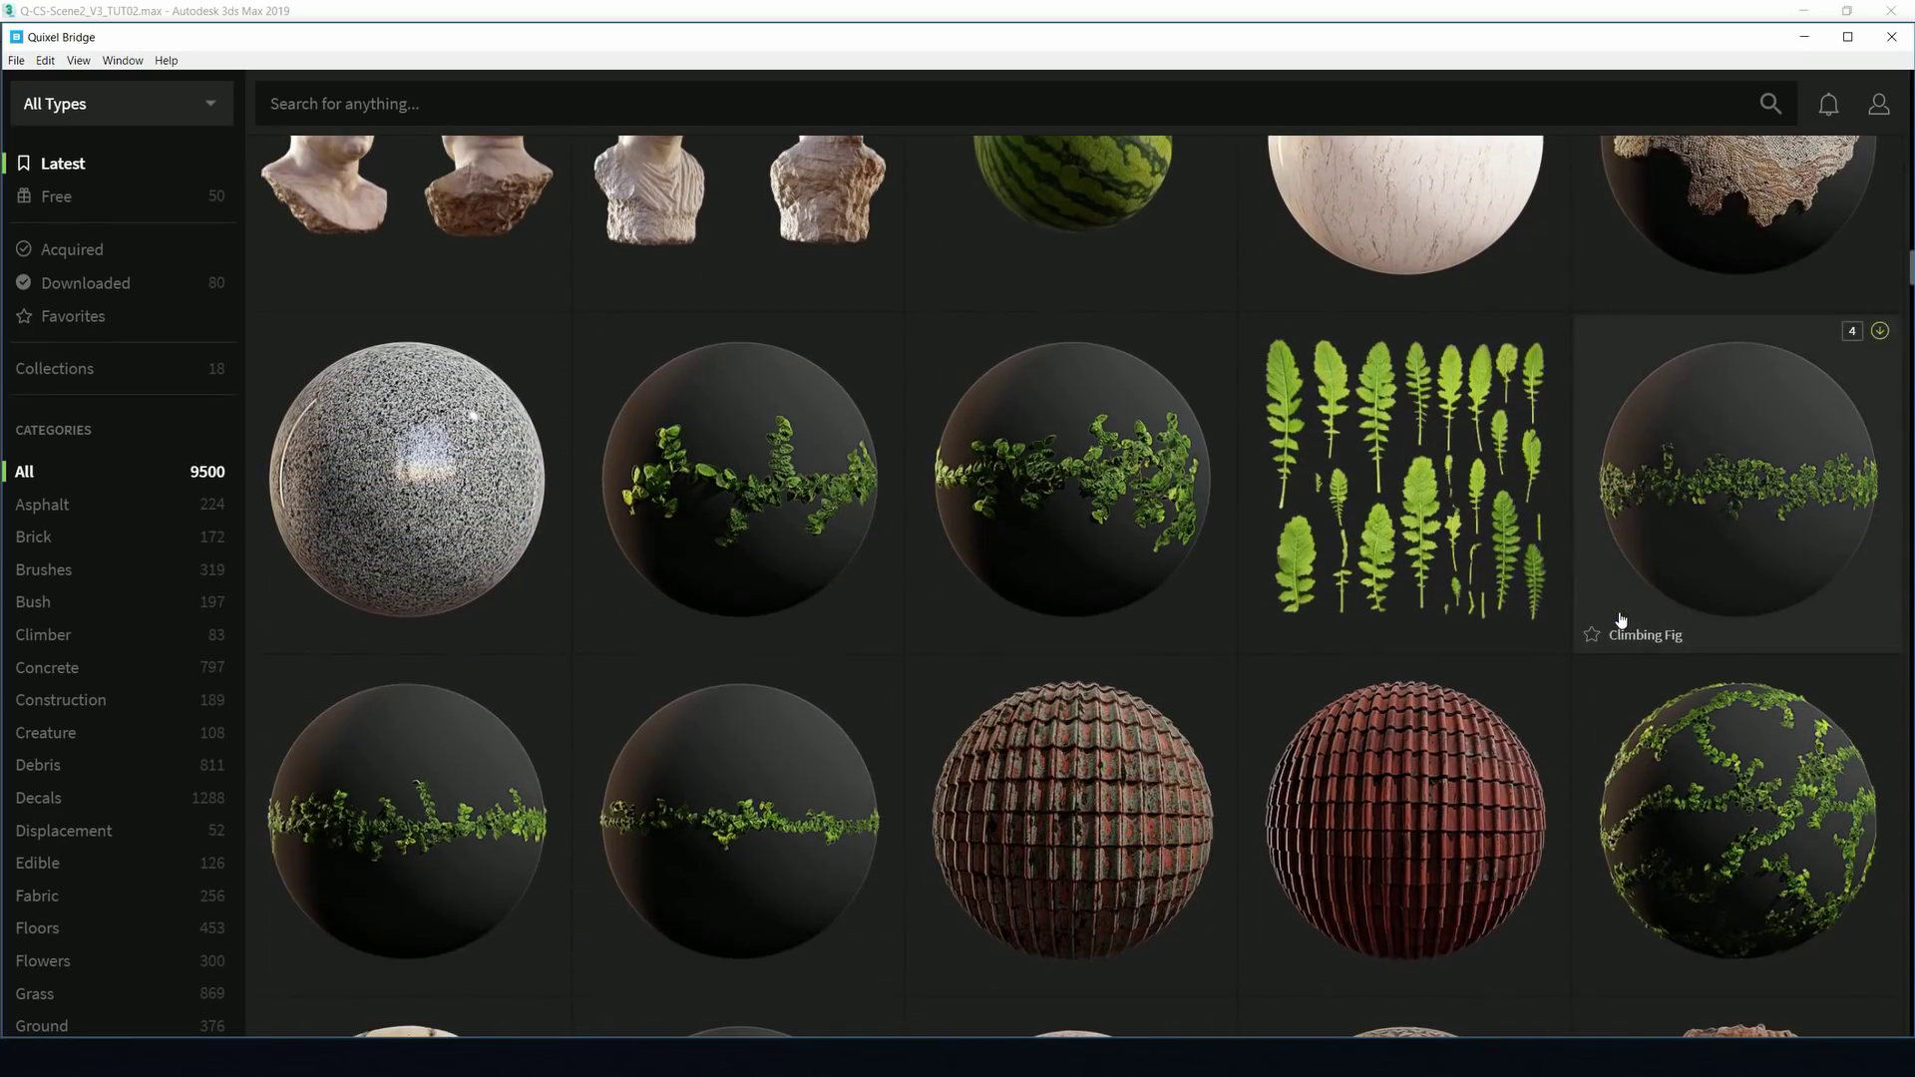
pyautogui.scroll(-5, 1622, 621)
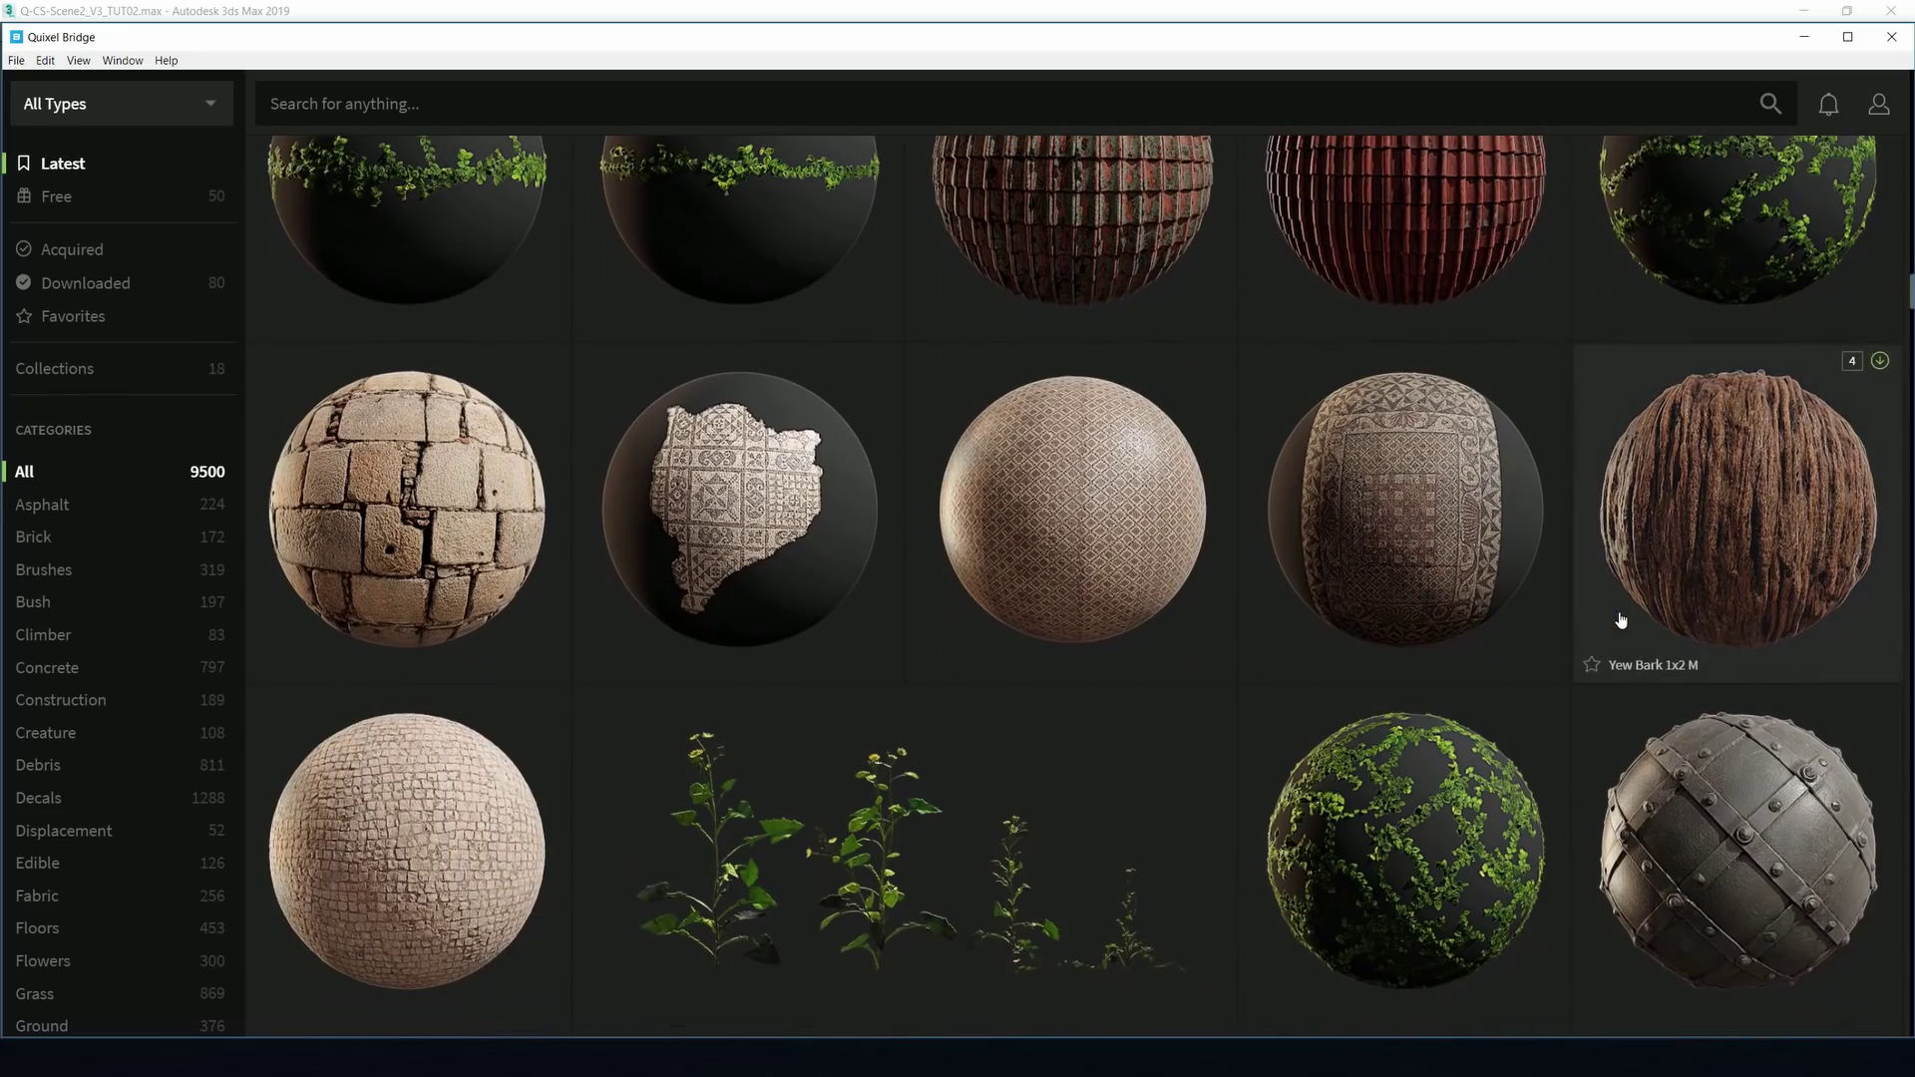
pyautogui.scroll(-5, 1621, 620)
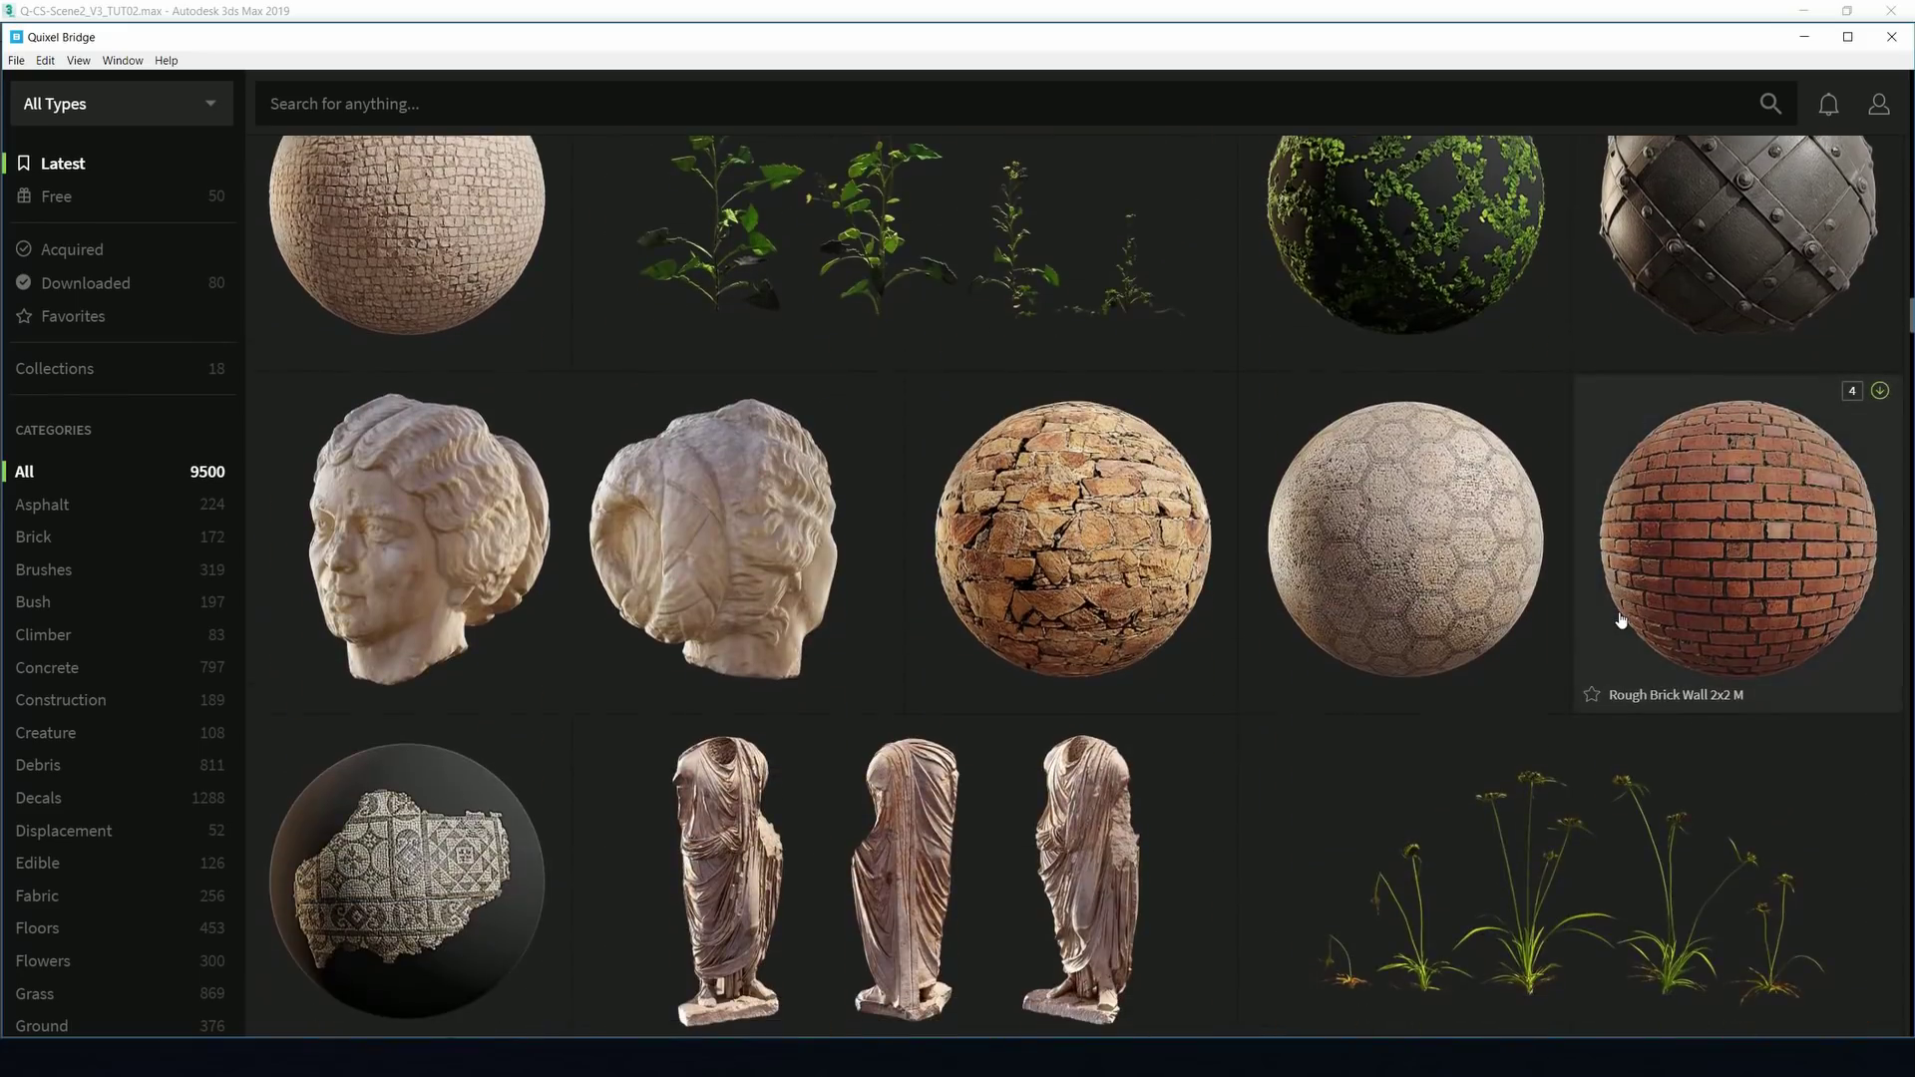
pyautogui.scroll(-5, 1622, 621)
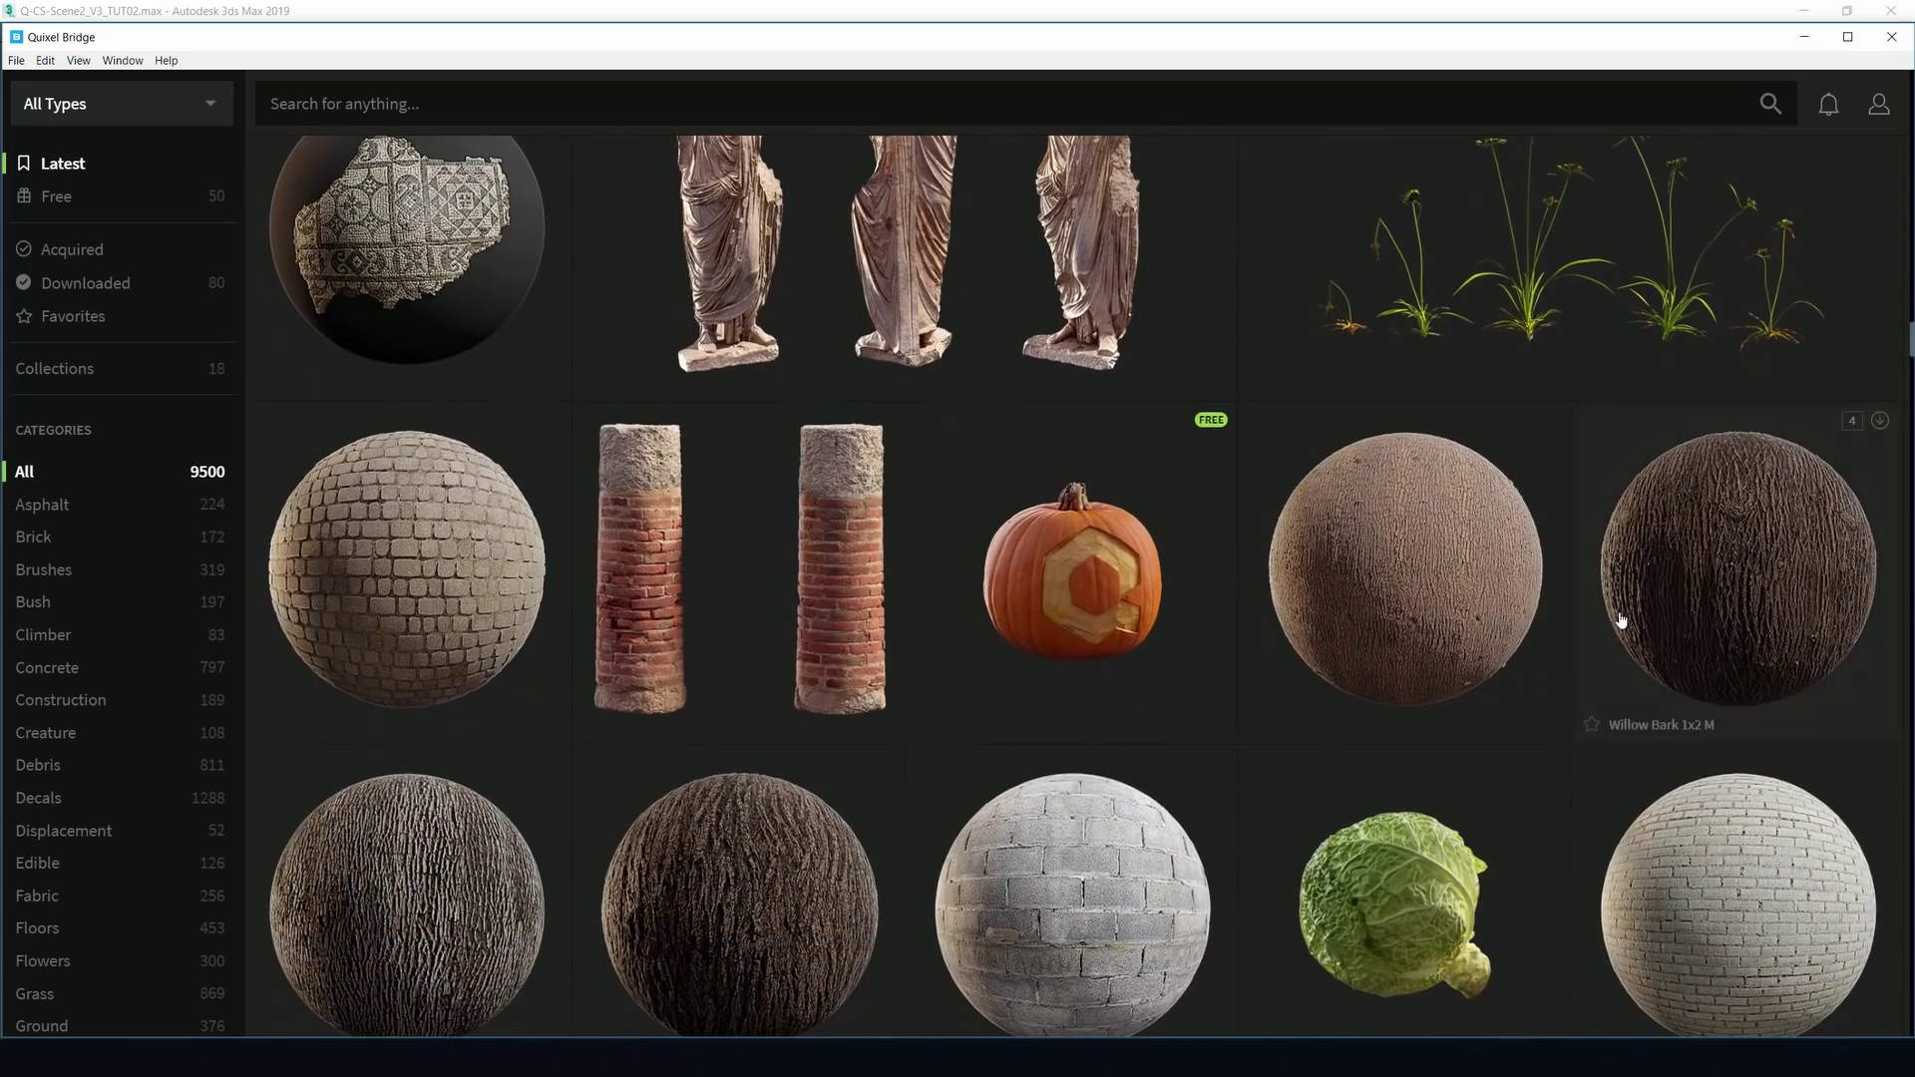
pyautogui.scroll(-5, 1622, 621)
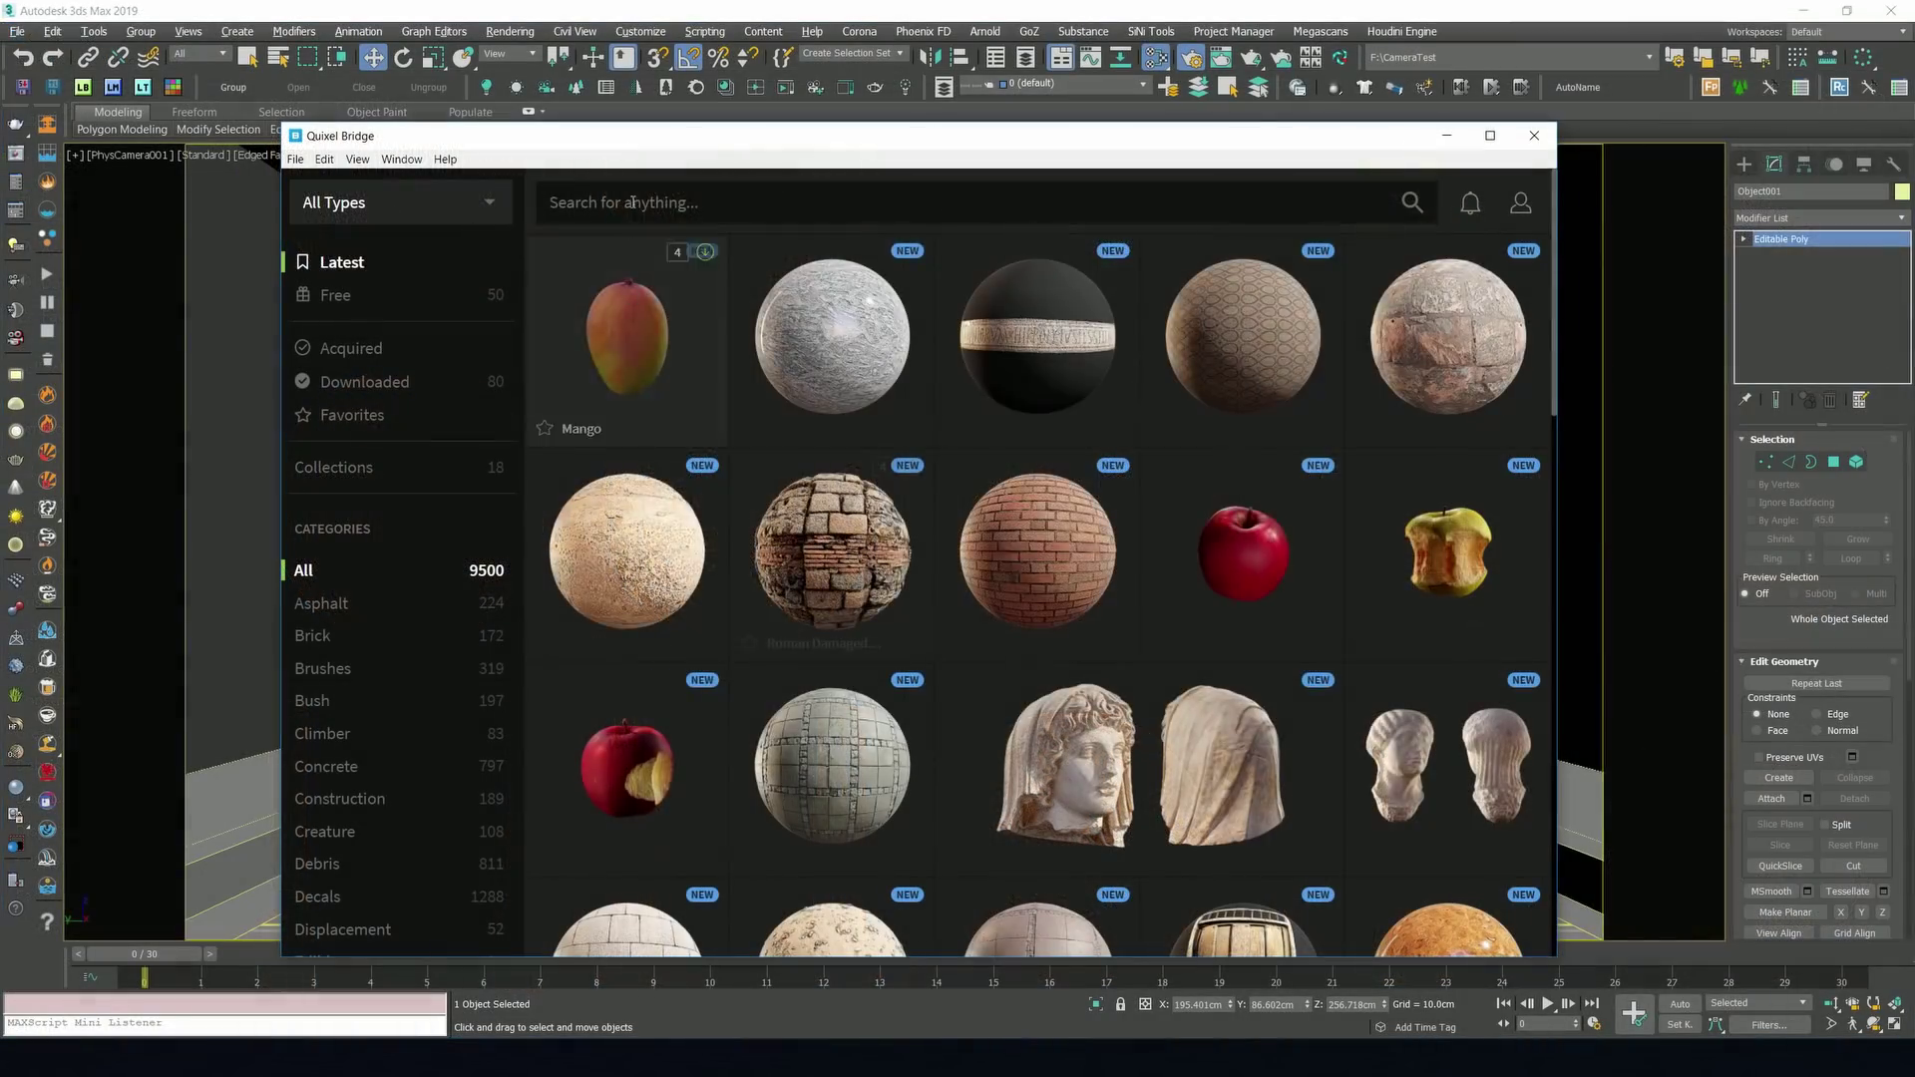
# Search the Bridge library with the tags 'concrete' and 'slab'.
pyautogui.click(632, 200)
pyautogui.write('concrete')
pyautogui.press('Return')
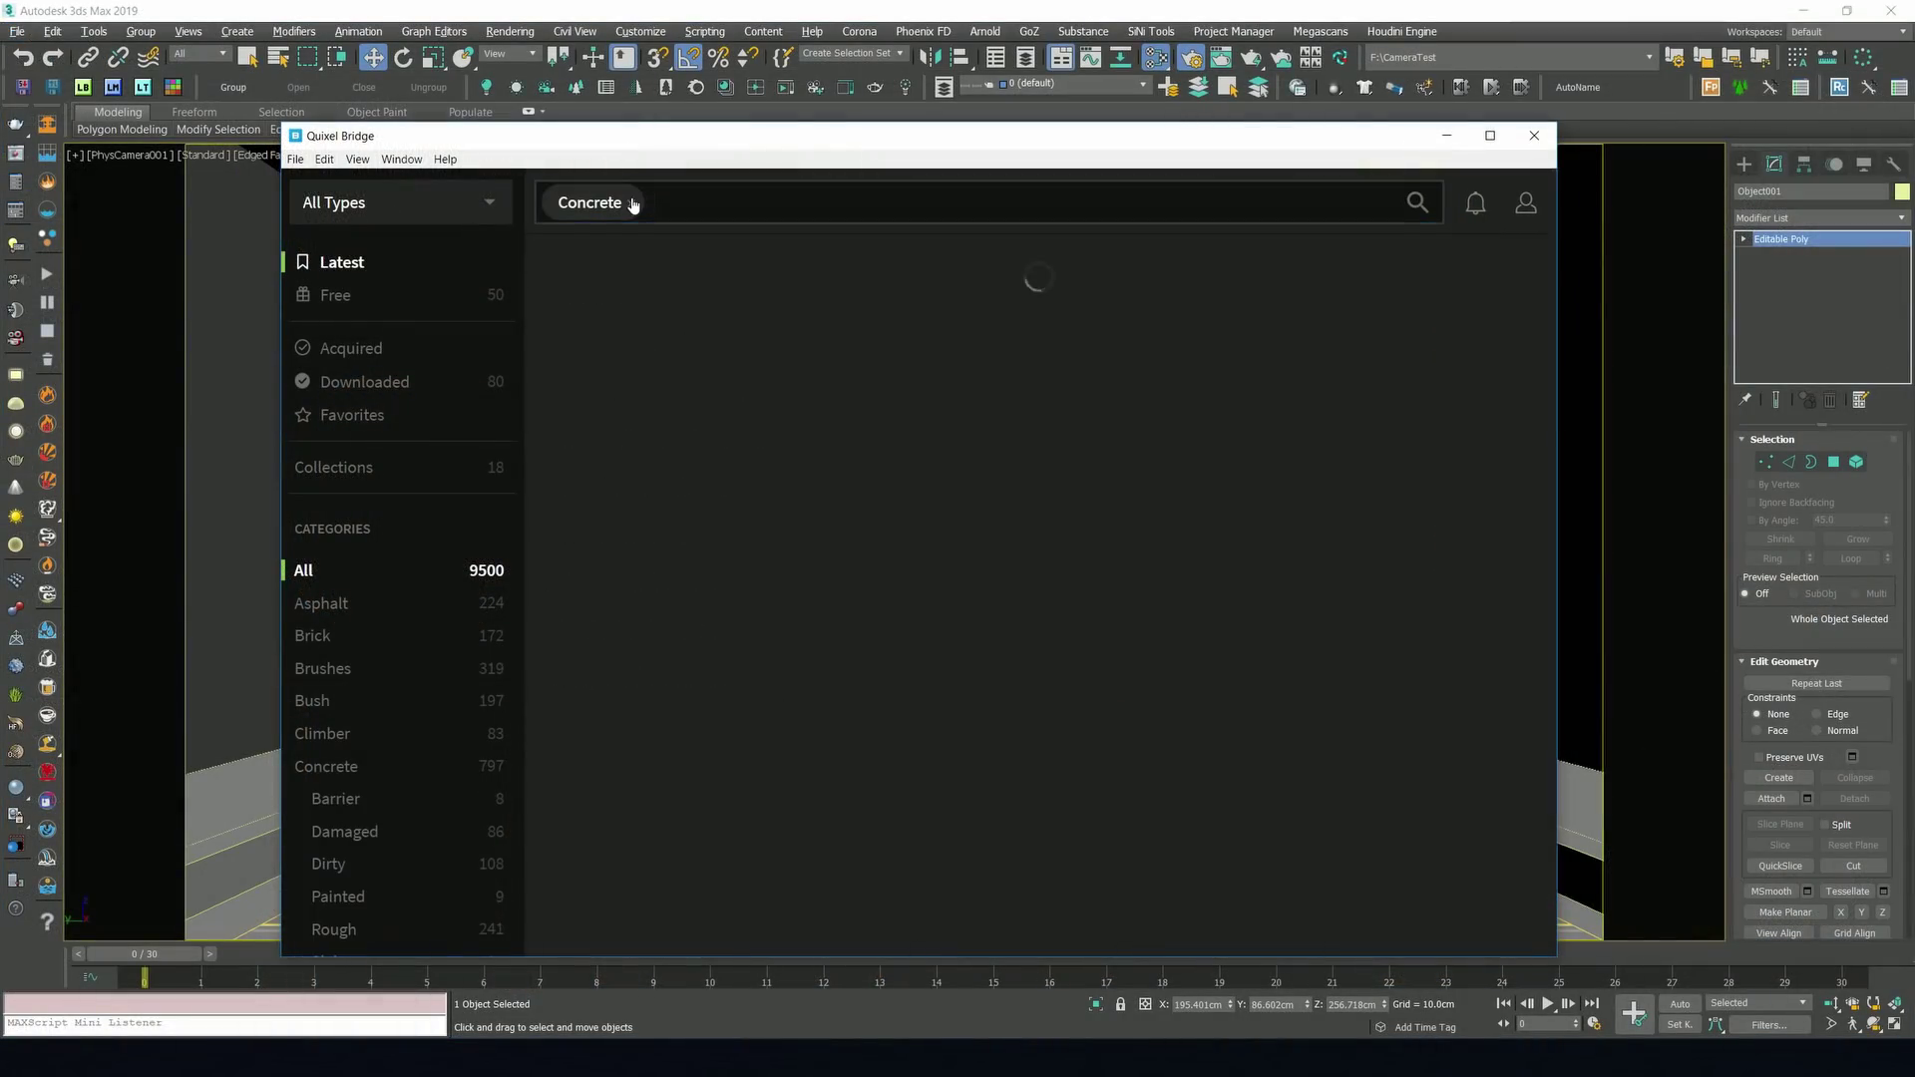
pyautogui.write('slab')
pyautogui.press('Return')
pyautogui.scroll(-3, 997, 483)
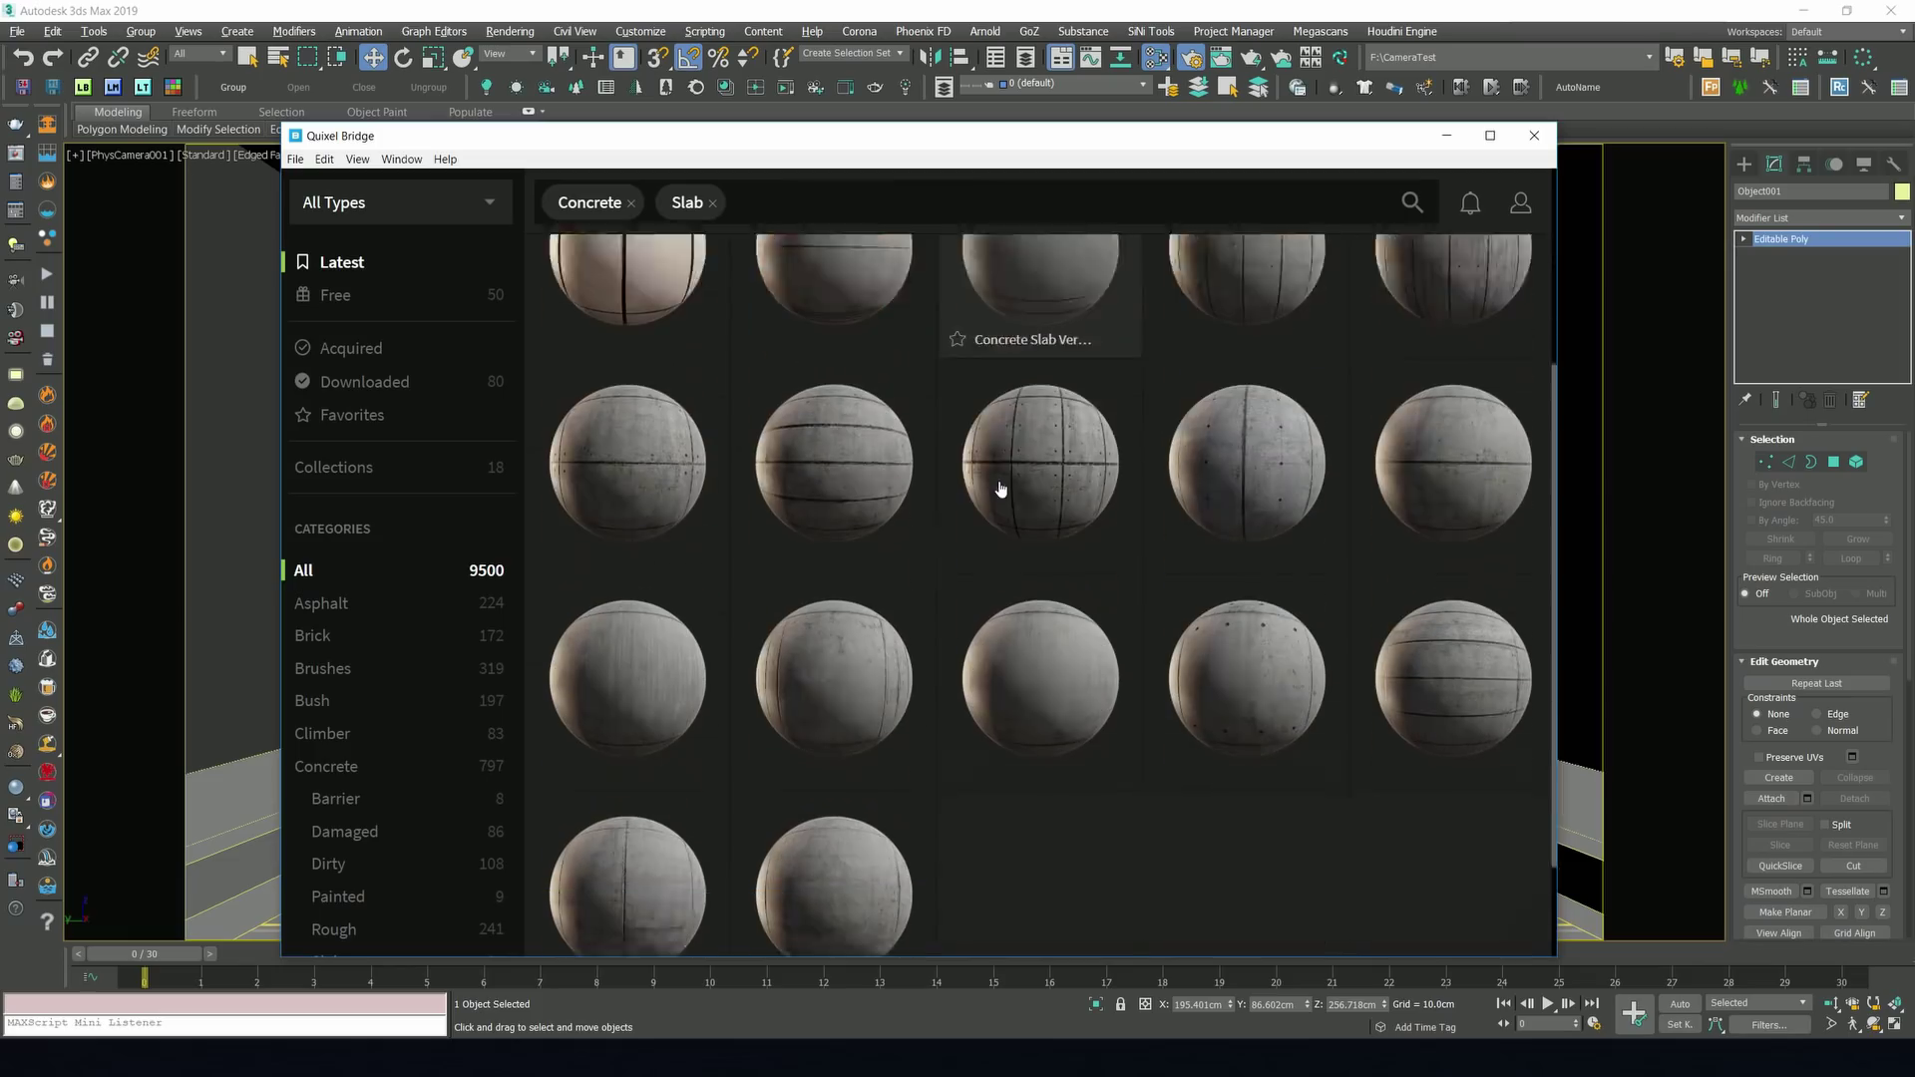
# Preview Concrete Slab 2x2 M on the 3D sphere, export it, and minimize Bridge.
pyautogui.click(1128, 517)
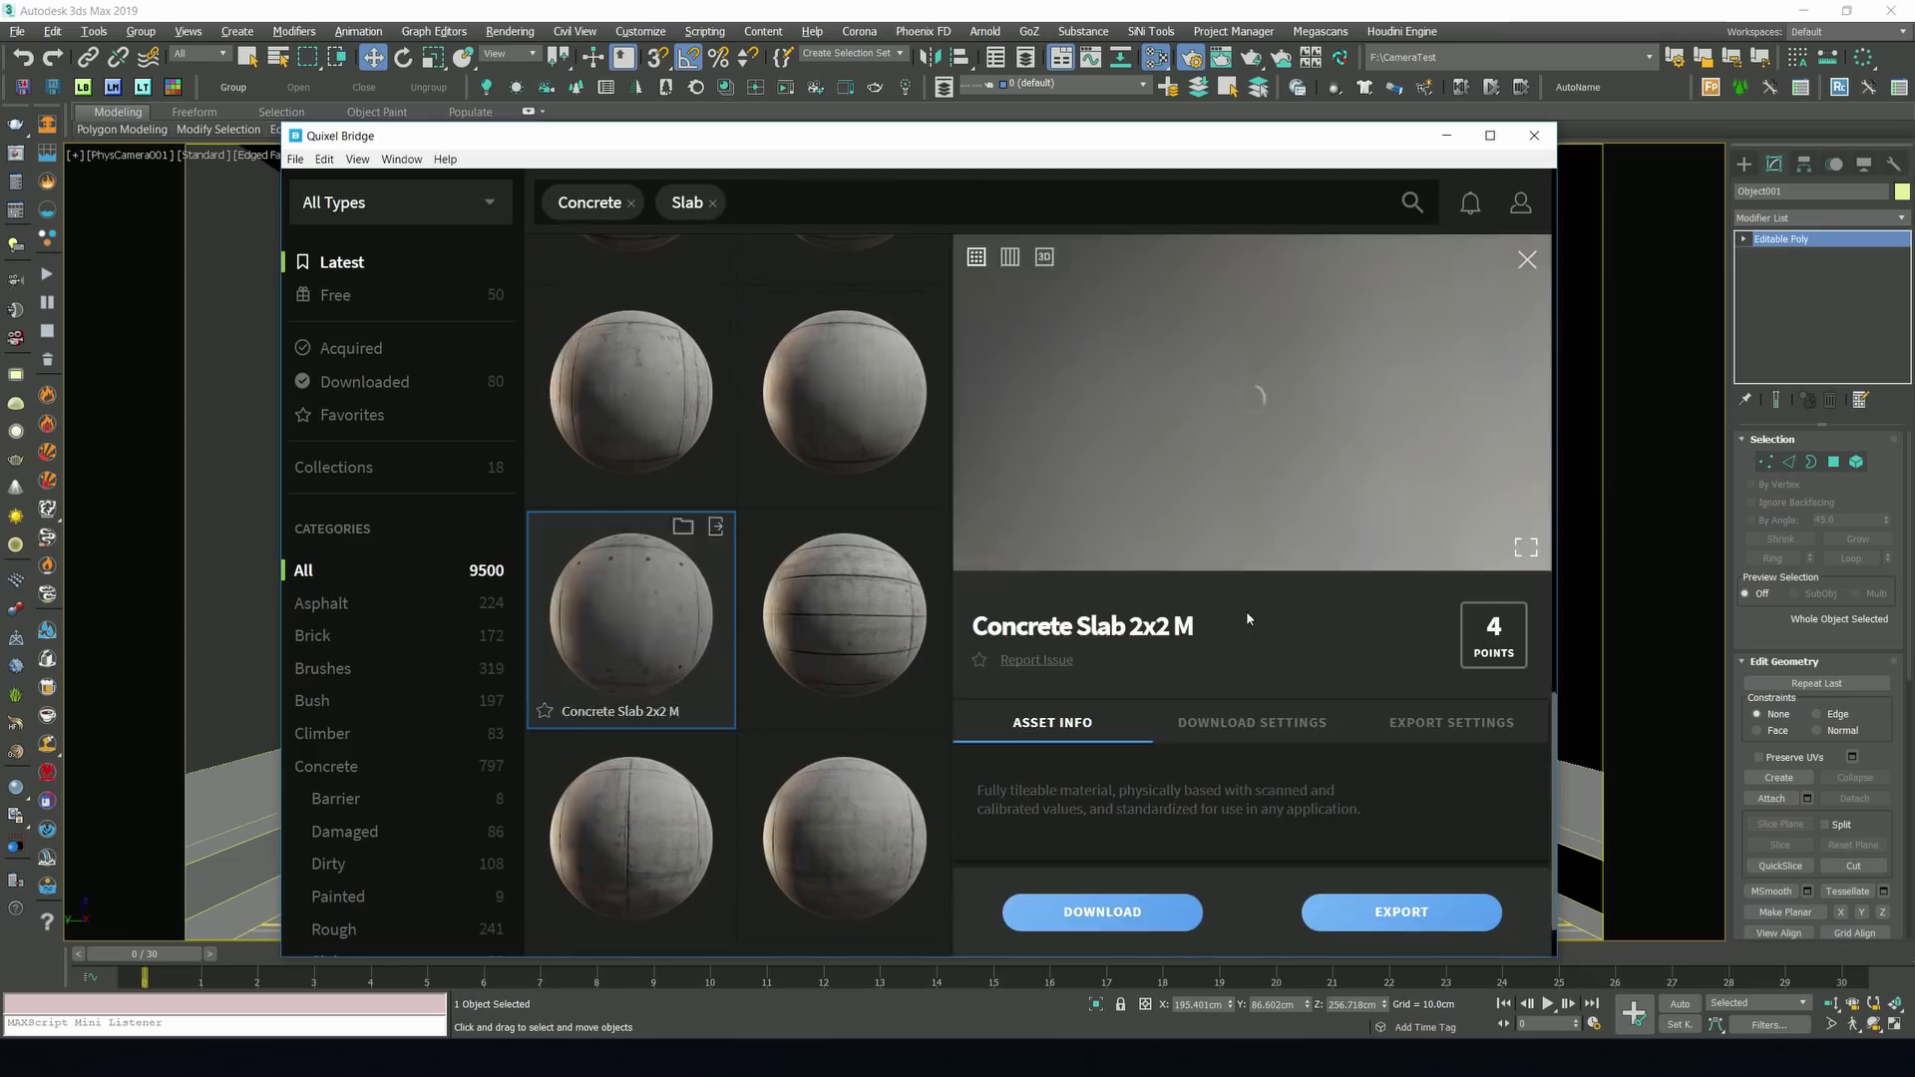
pyautogui.click(1044, 258)
pyautogui.moveTo(1232, 449); pyautogui.dragTo(1230, 528)
pyautogui.scroll(5, 1229, 533)
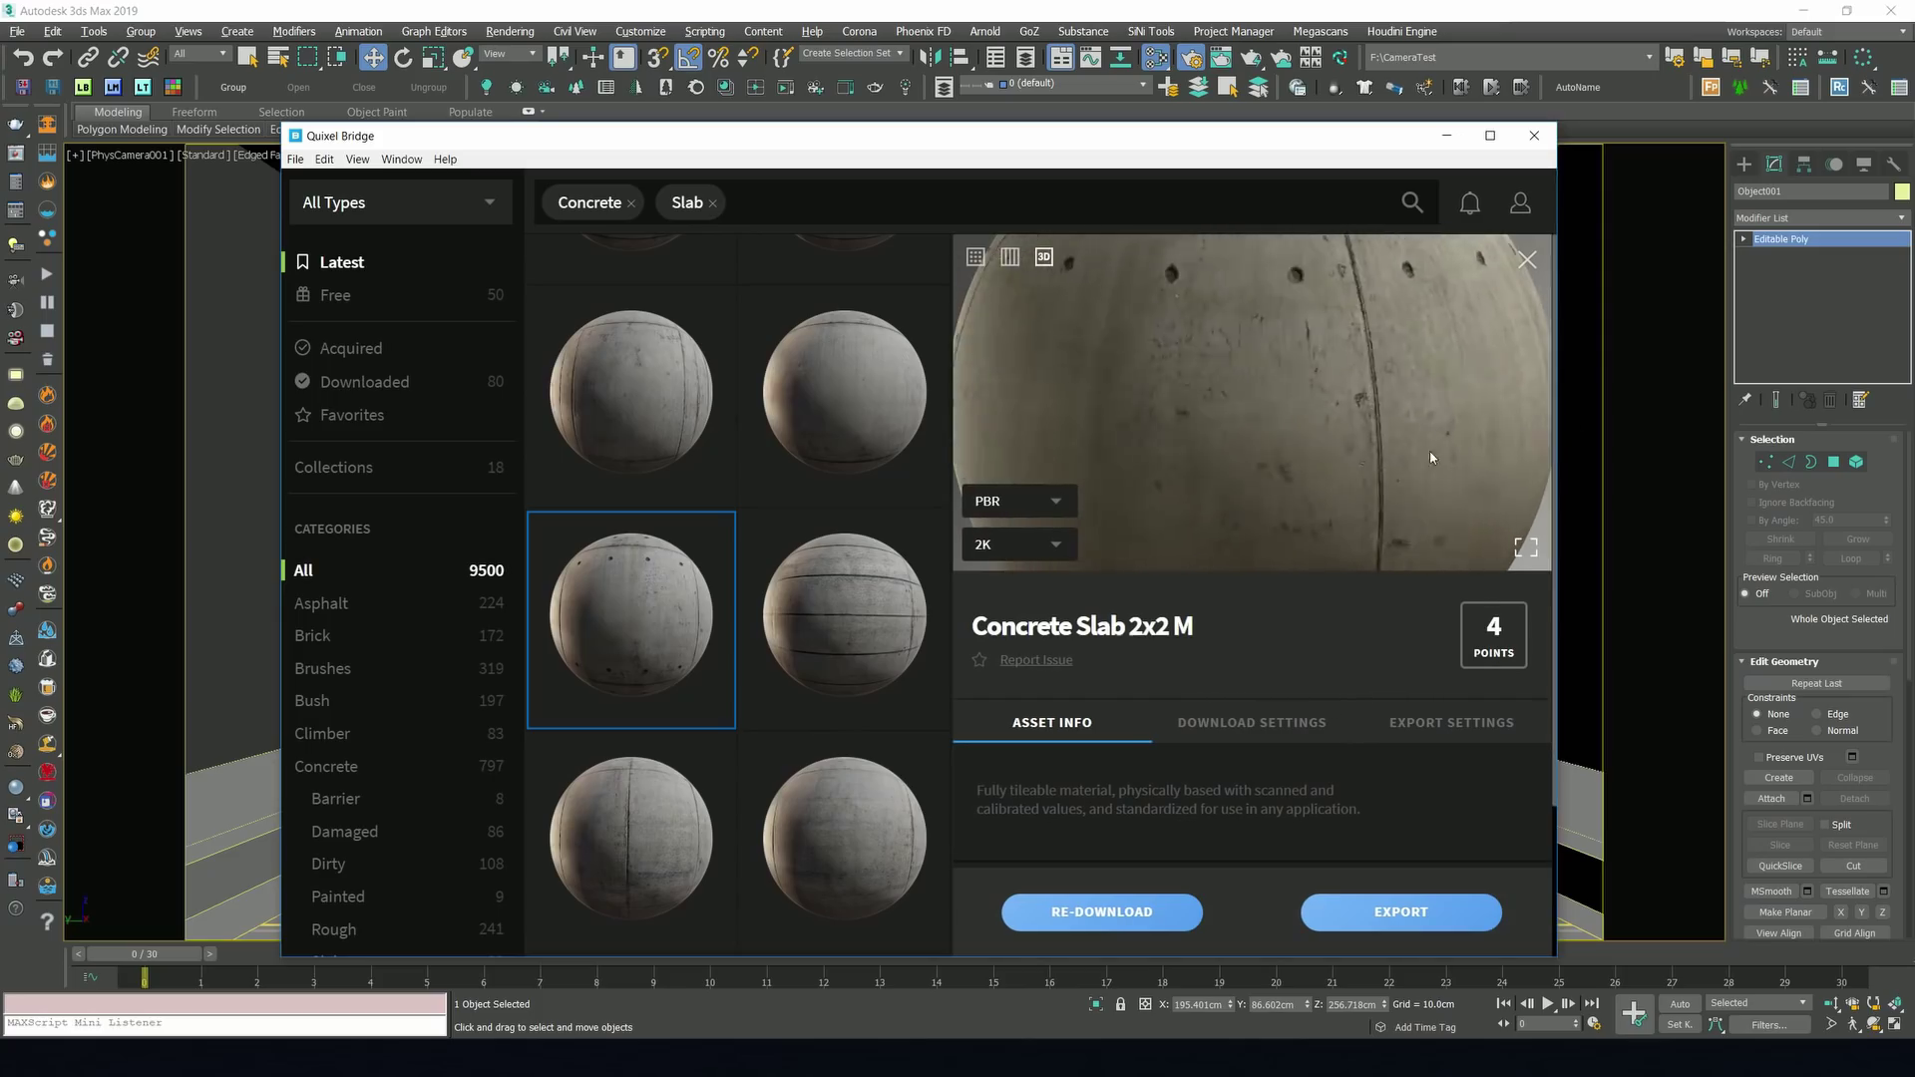
pyautogui.click(1383, 919)
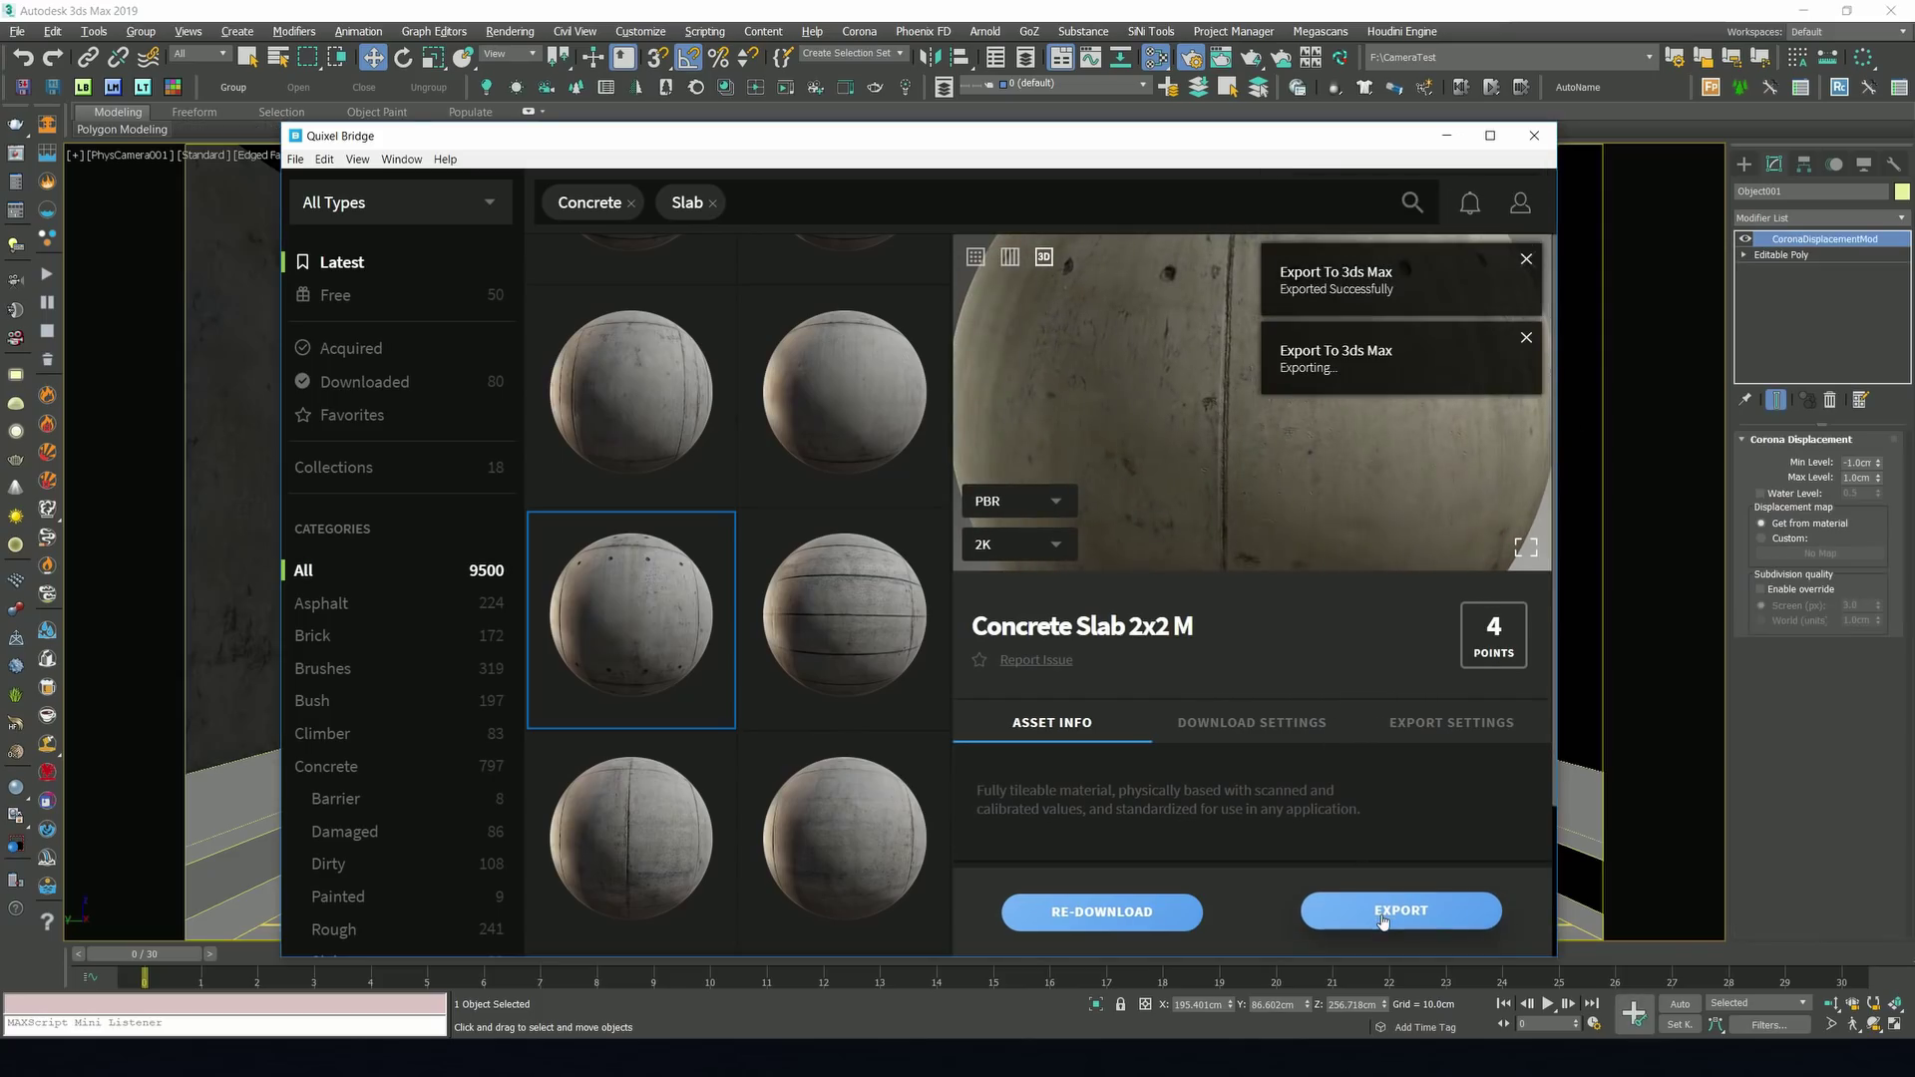
pyautogui.click(1446, 139)
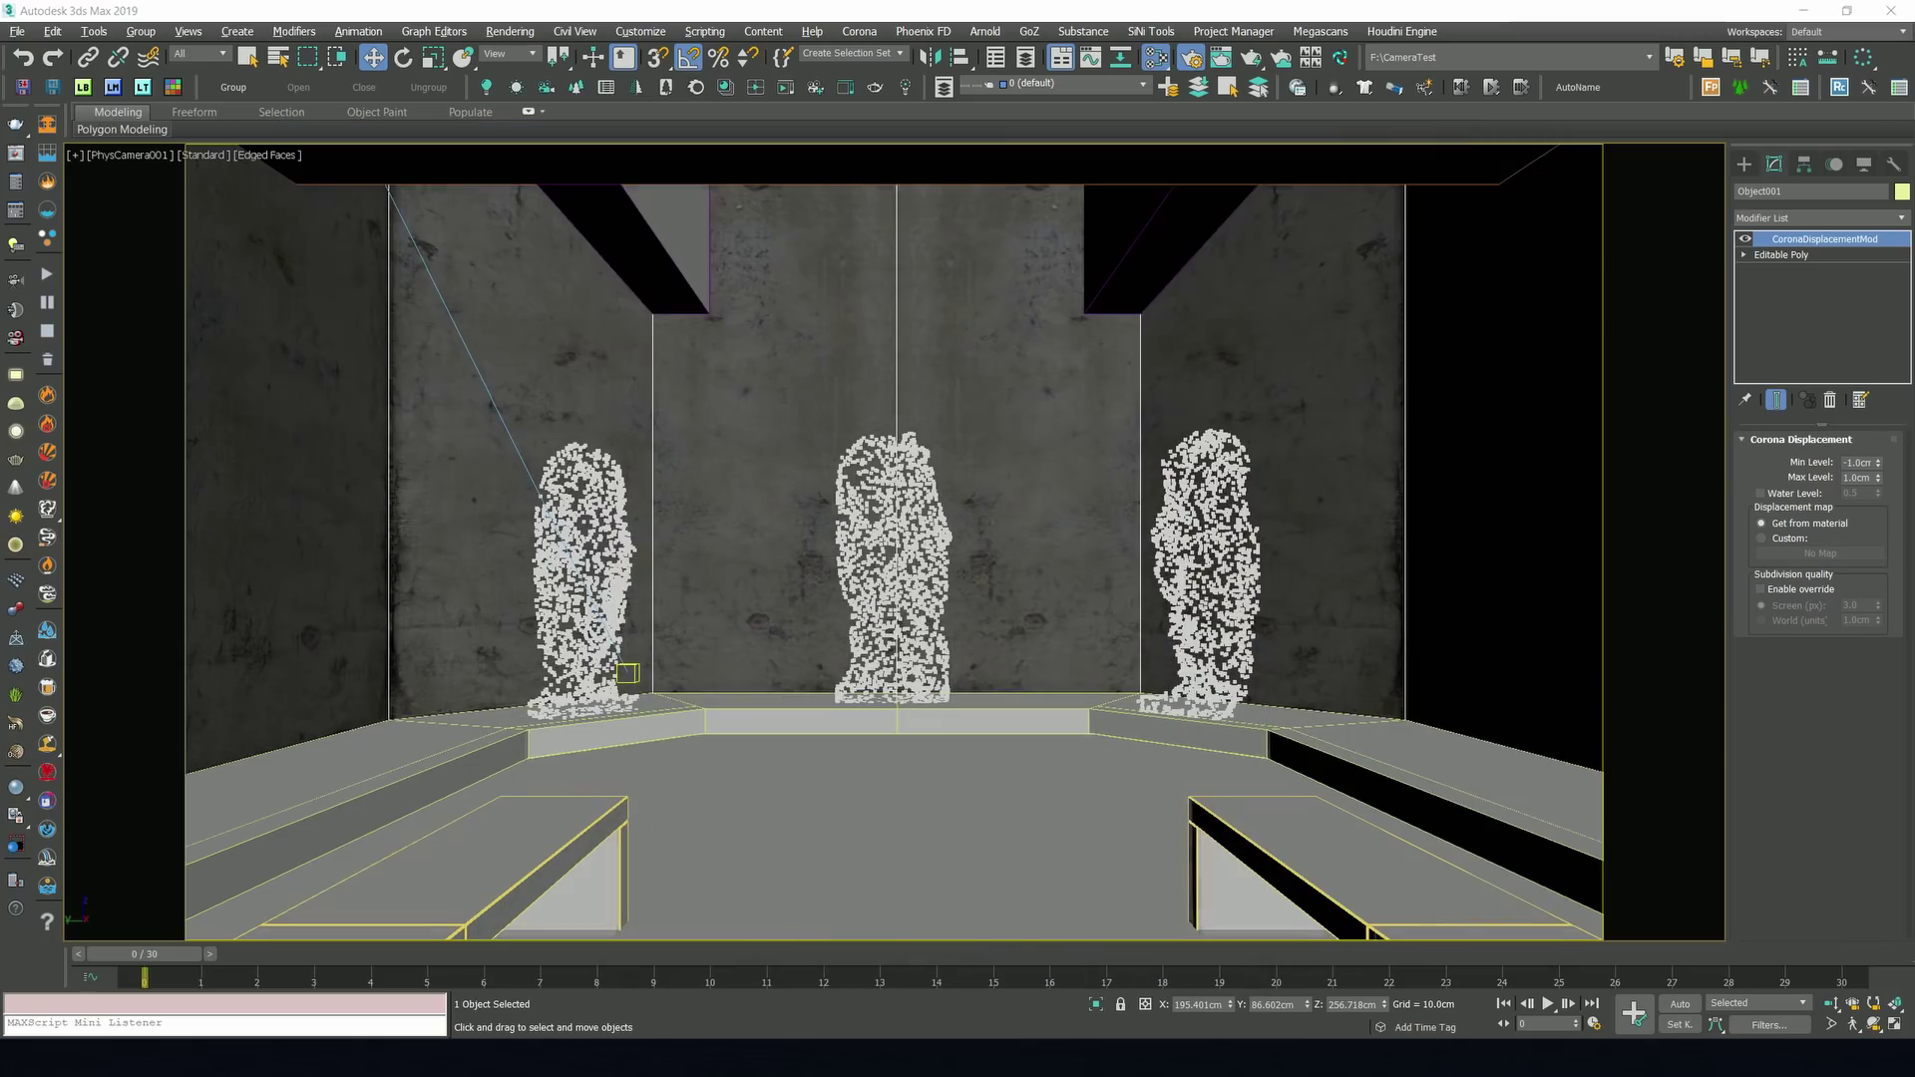
# Switch to default shading and add an Unwrap UVW modifier to the walls' base mesh.
pyautogui.press('F4')
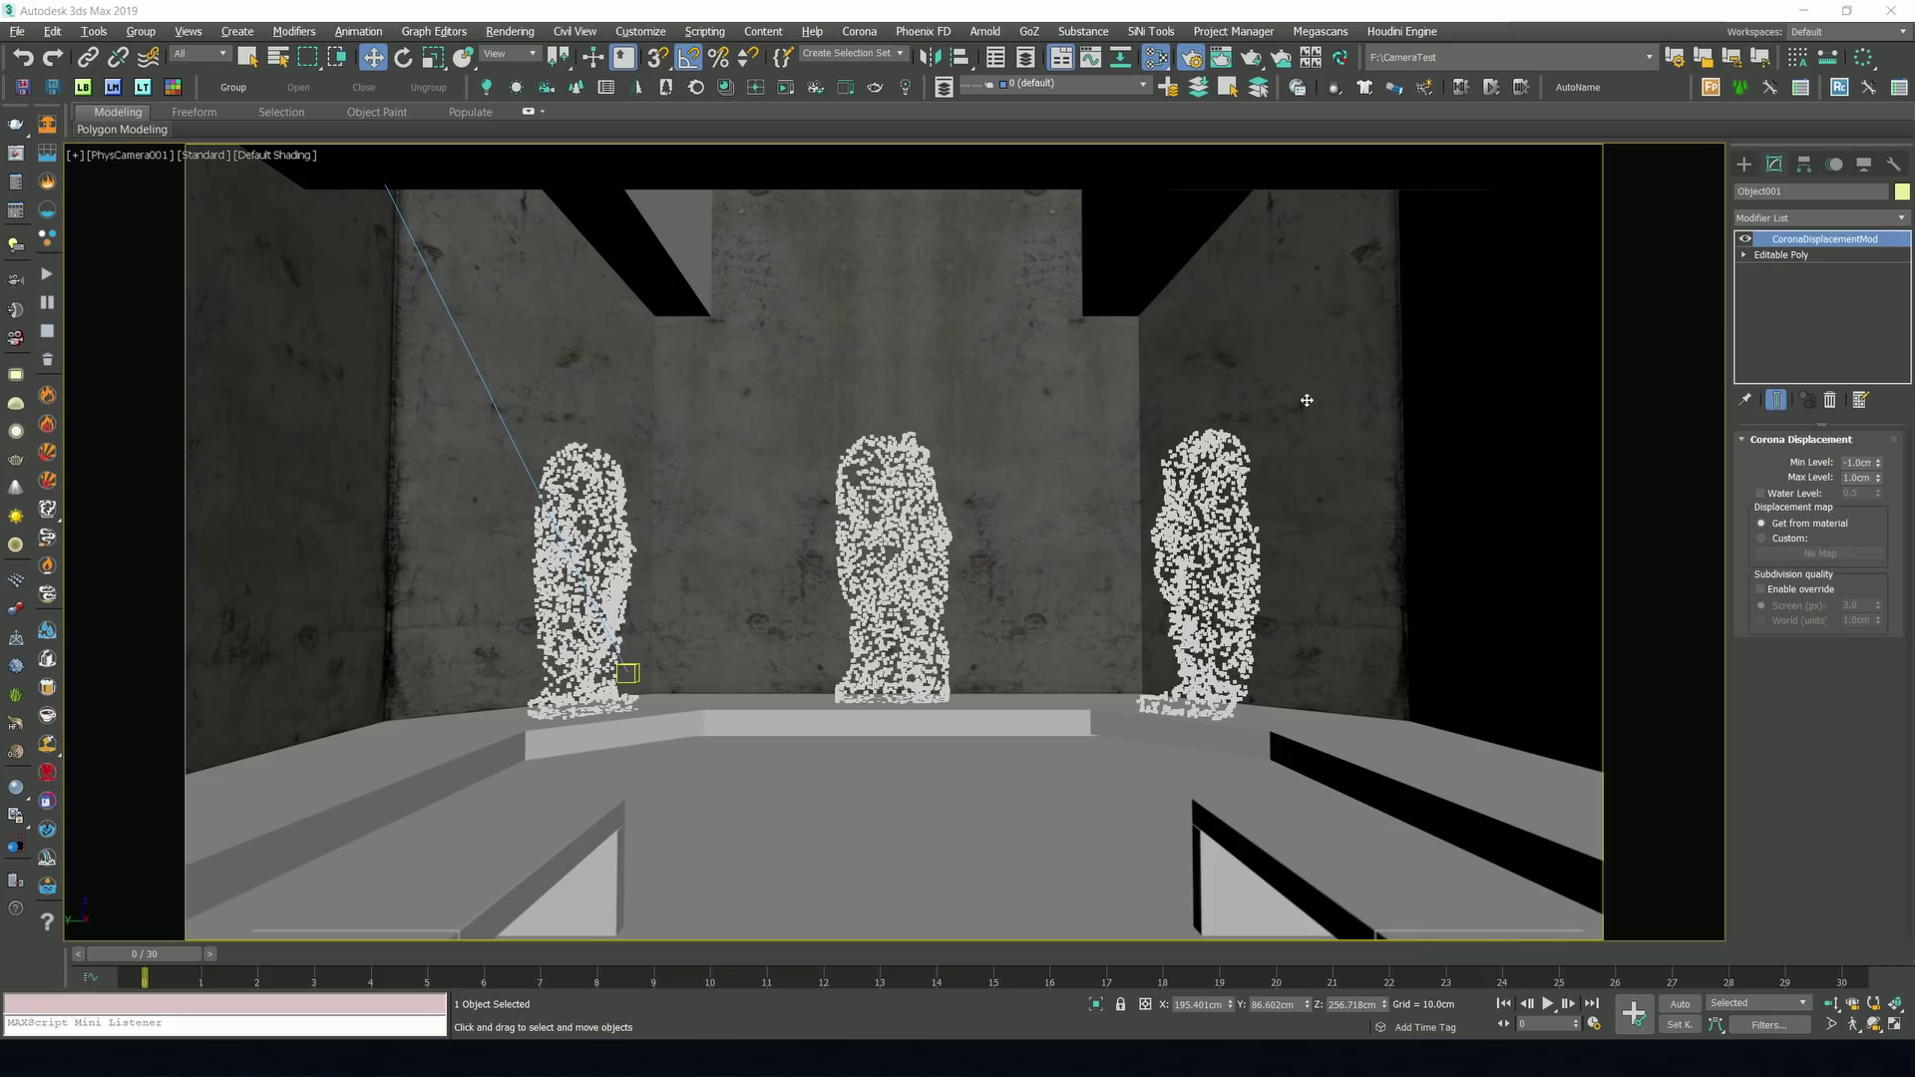
pyautogui.click(1782, 256)
pyautogui.click(1788, 220)
pyautogui.write('uv')
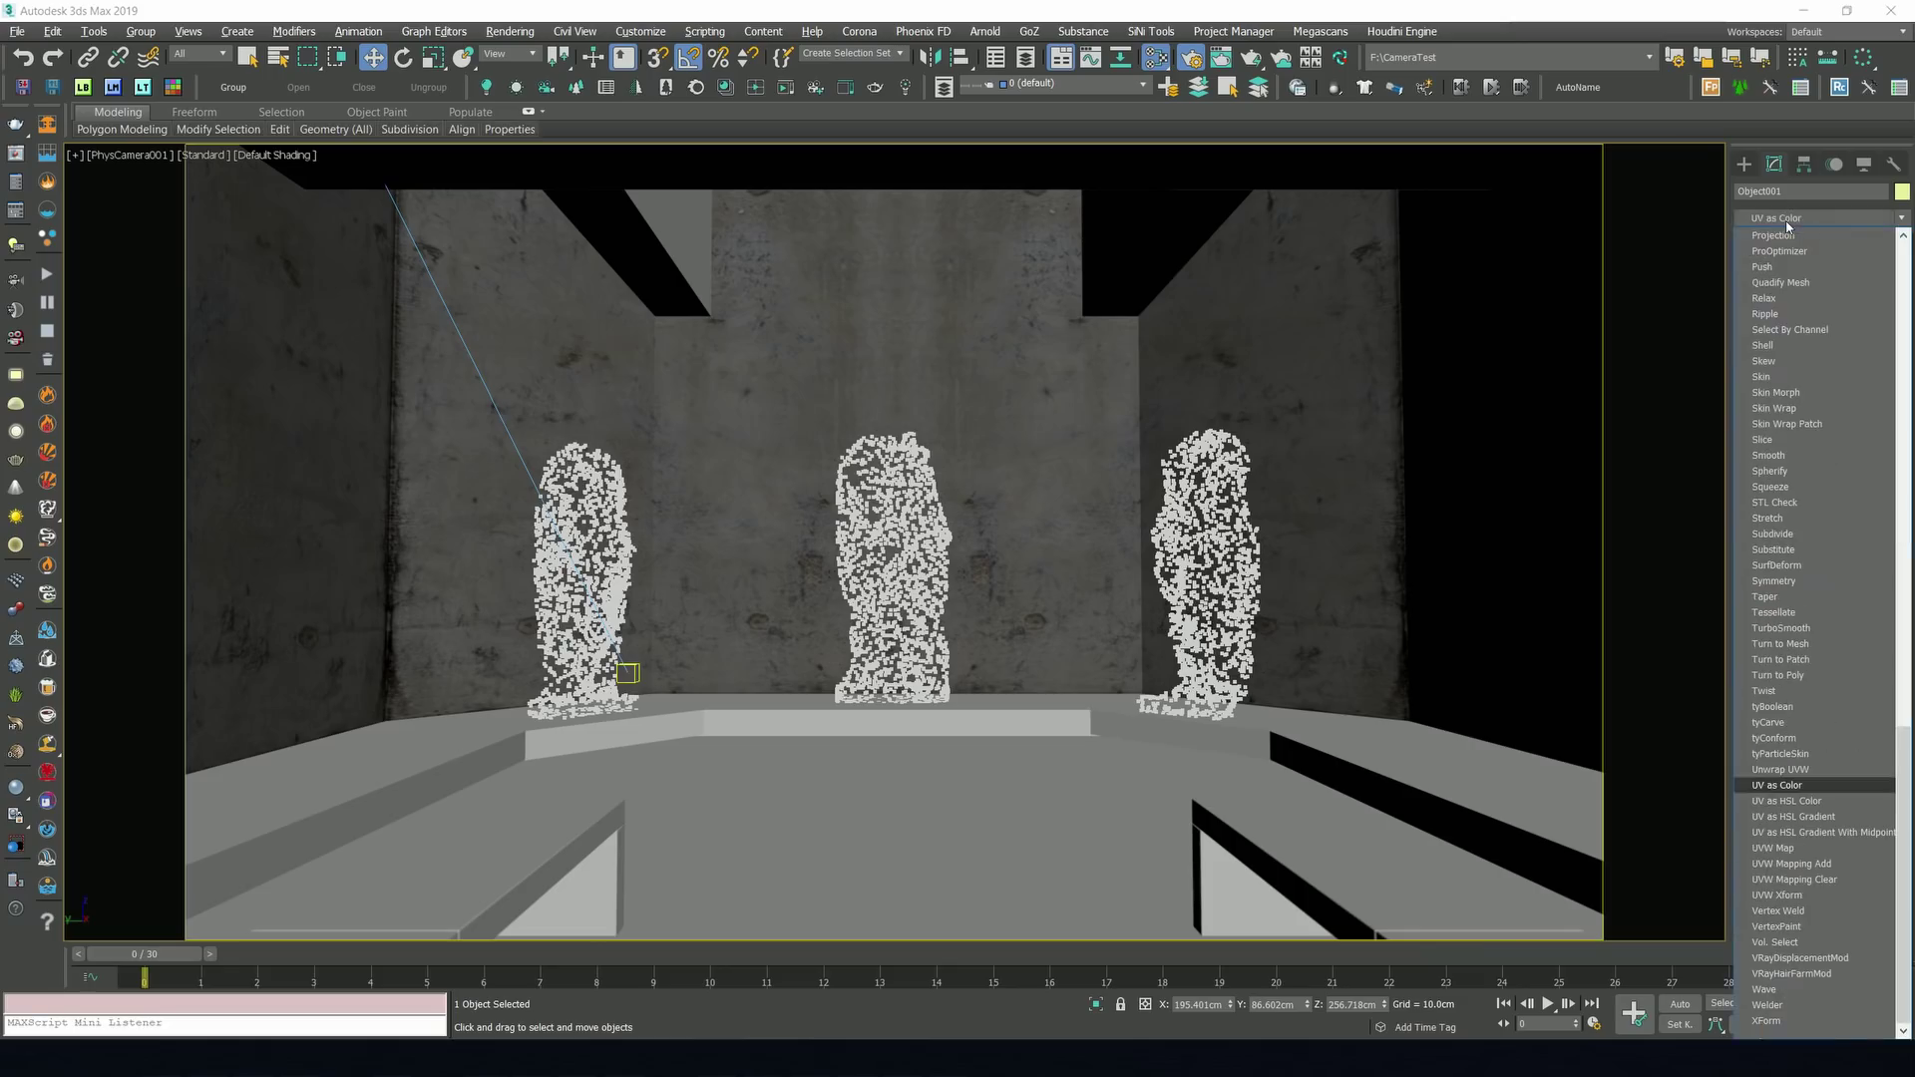
pyautogui.click(1776, 770)
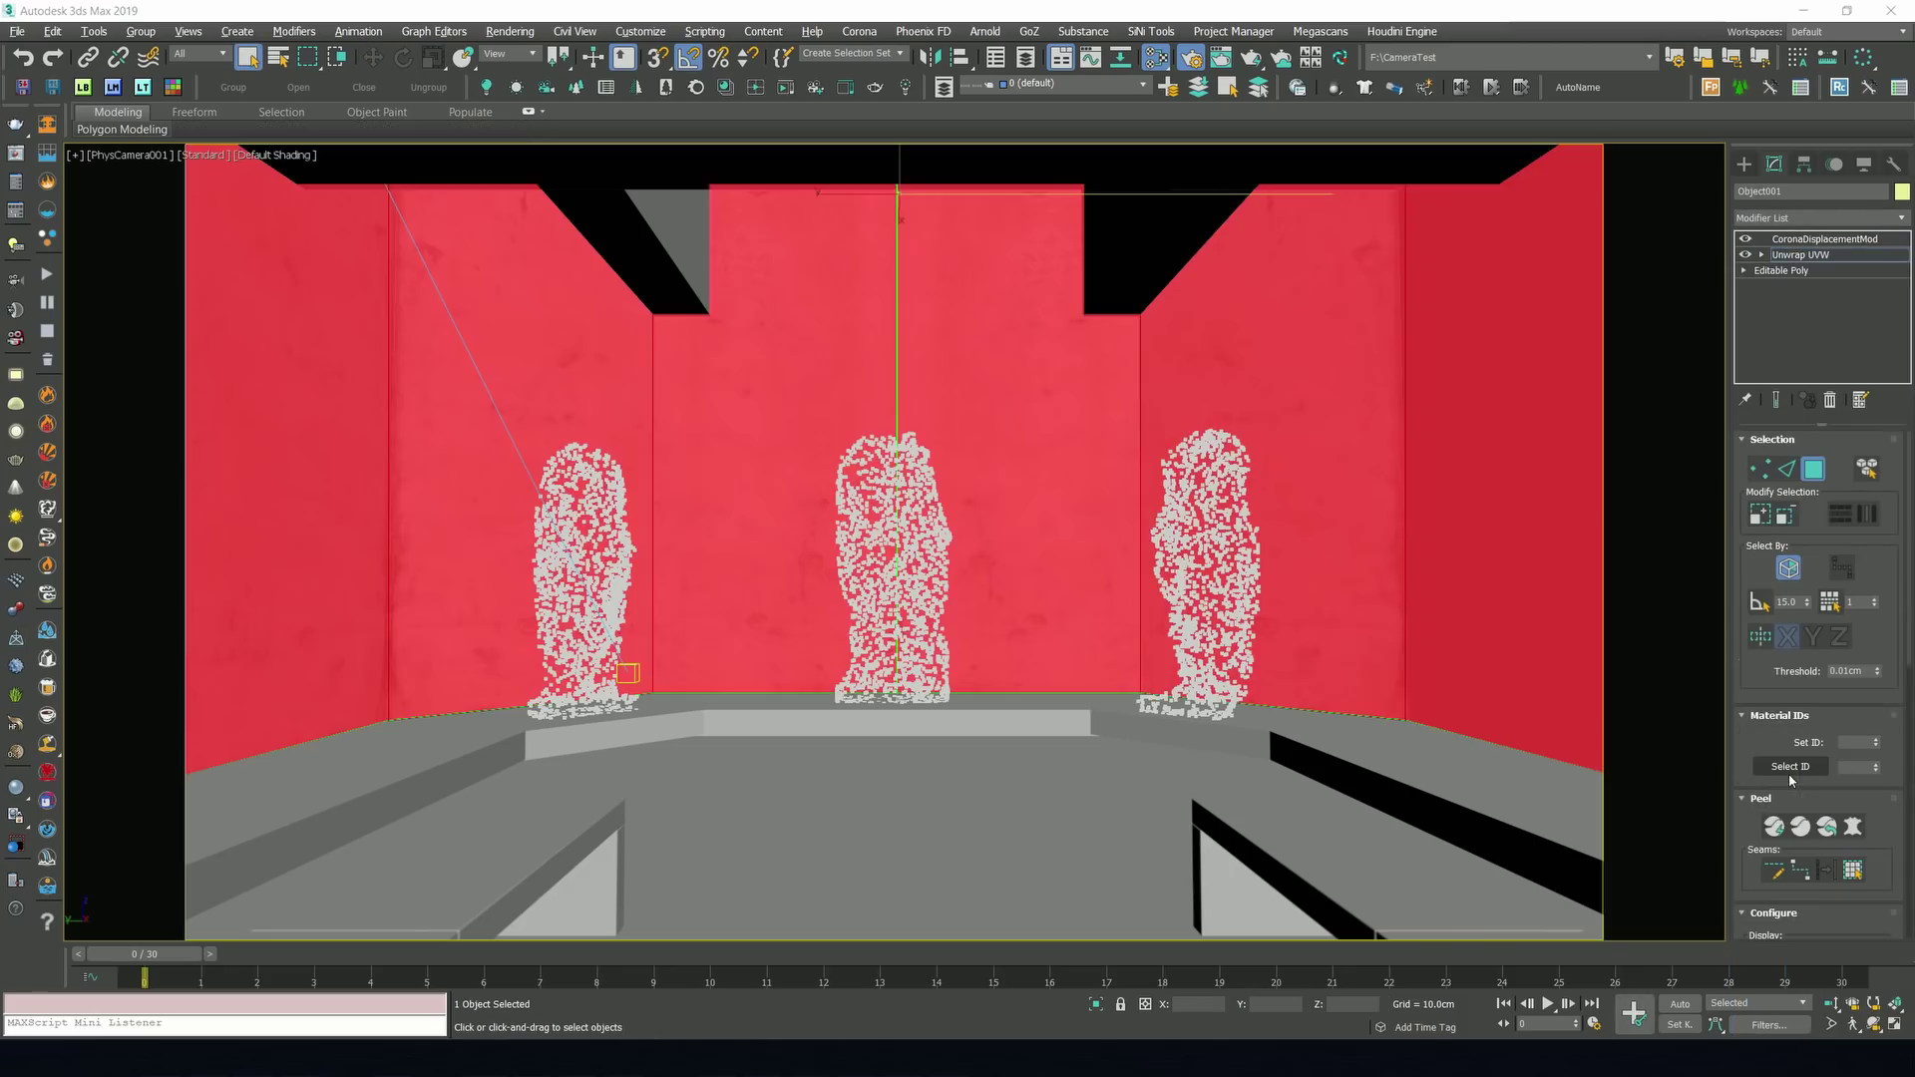
# Hide all objects except the selected walls with Hide Unselected.
pyautogui.scroll(-10, 1864, 719)
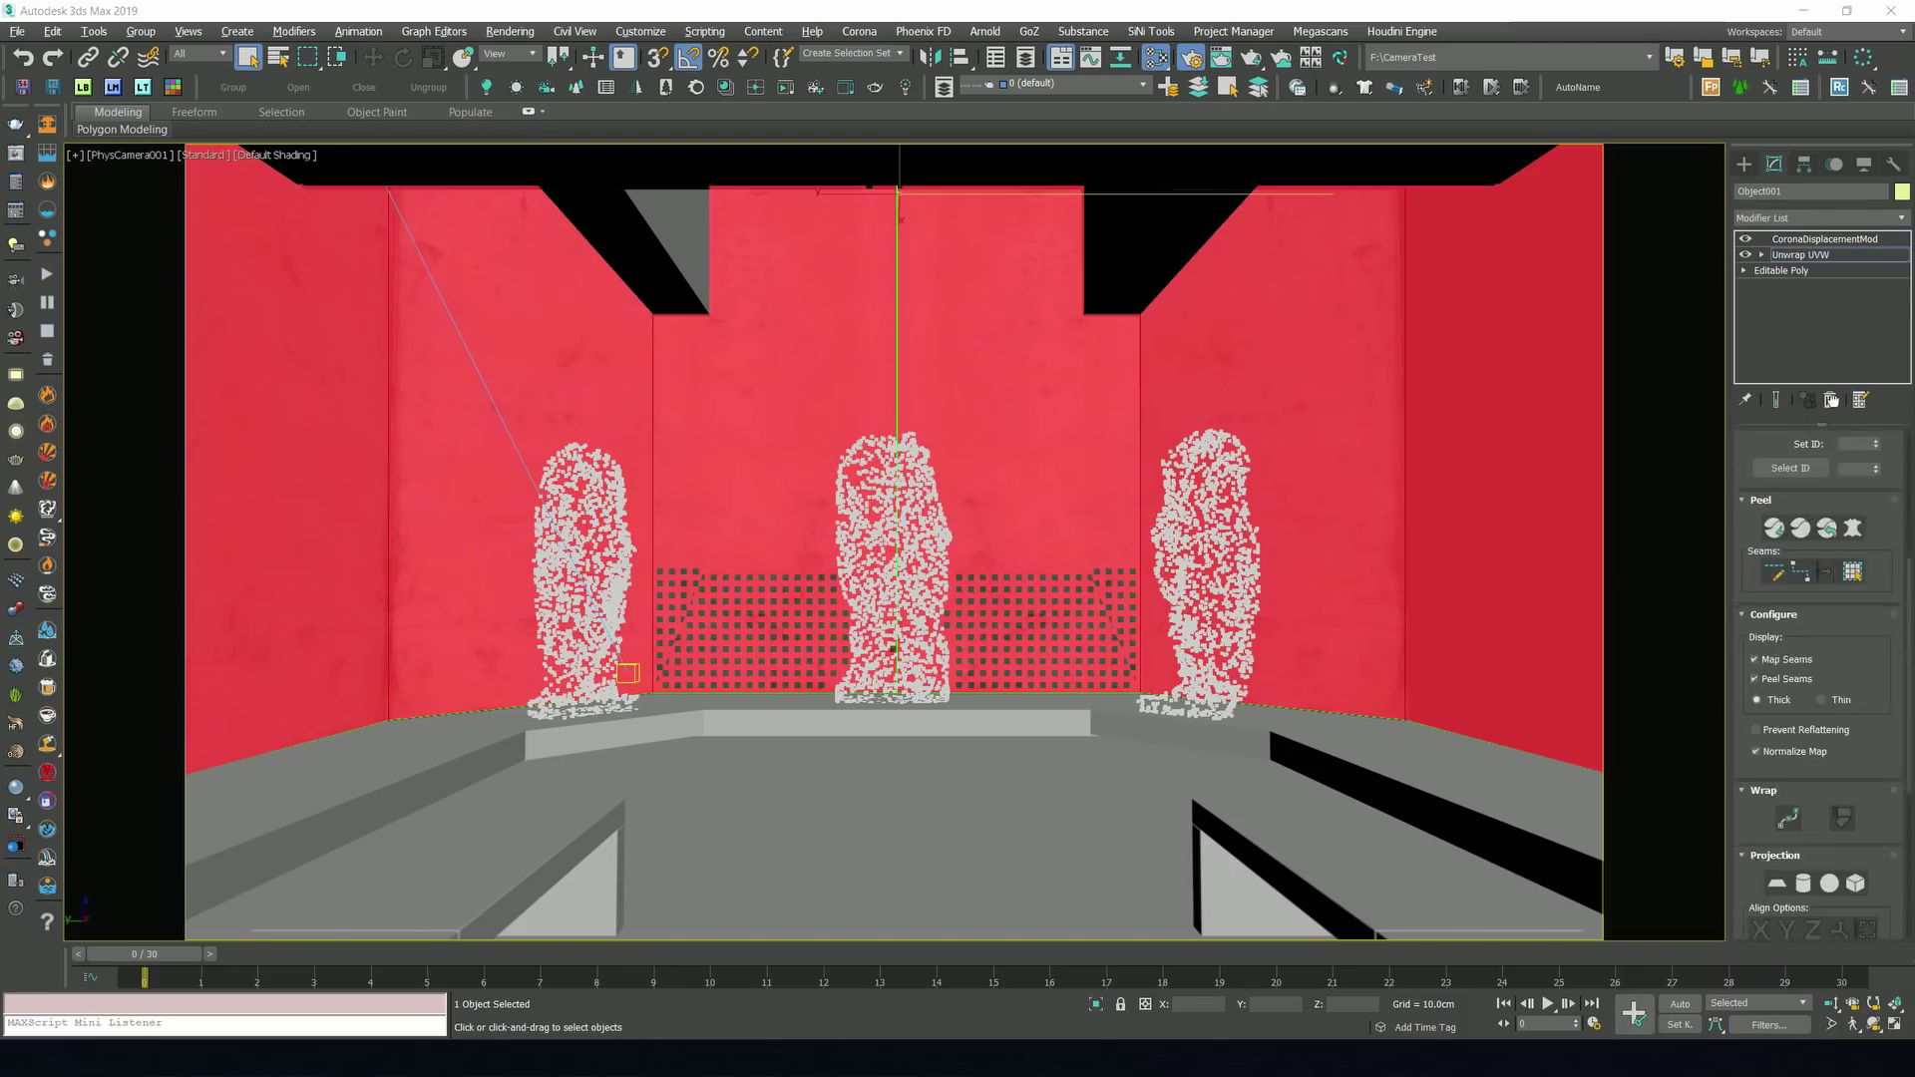
pyautogui.rightClick(1212, 506)
pyautogui.click(1251, 424)
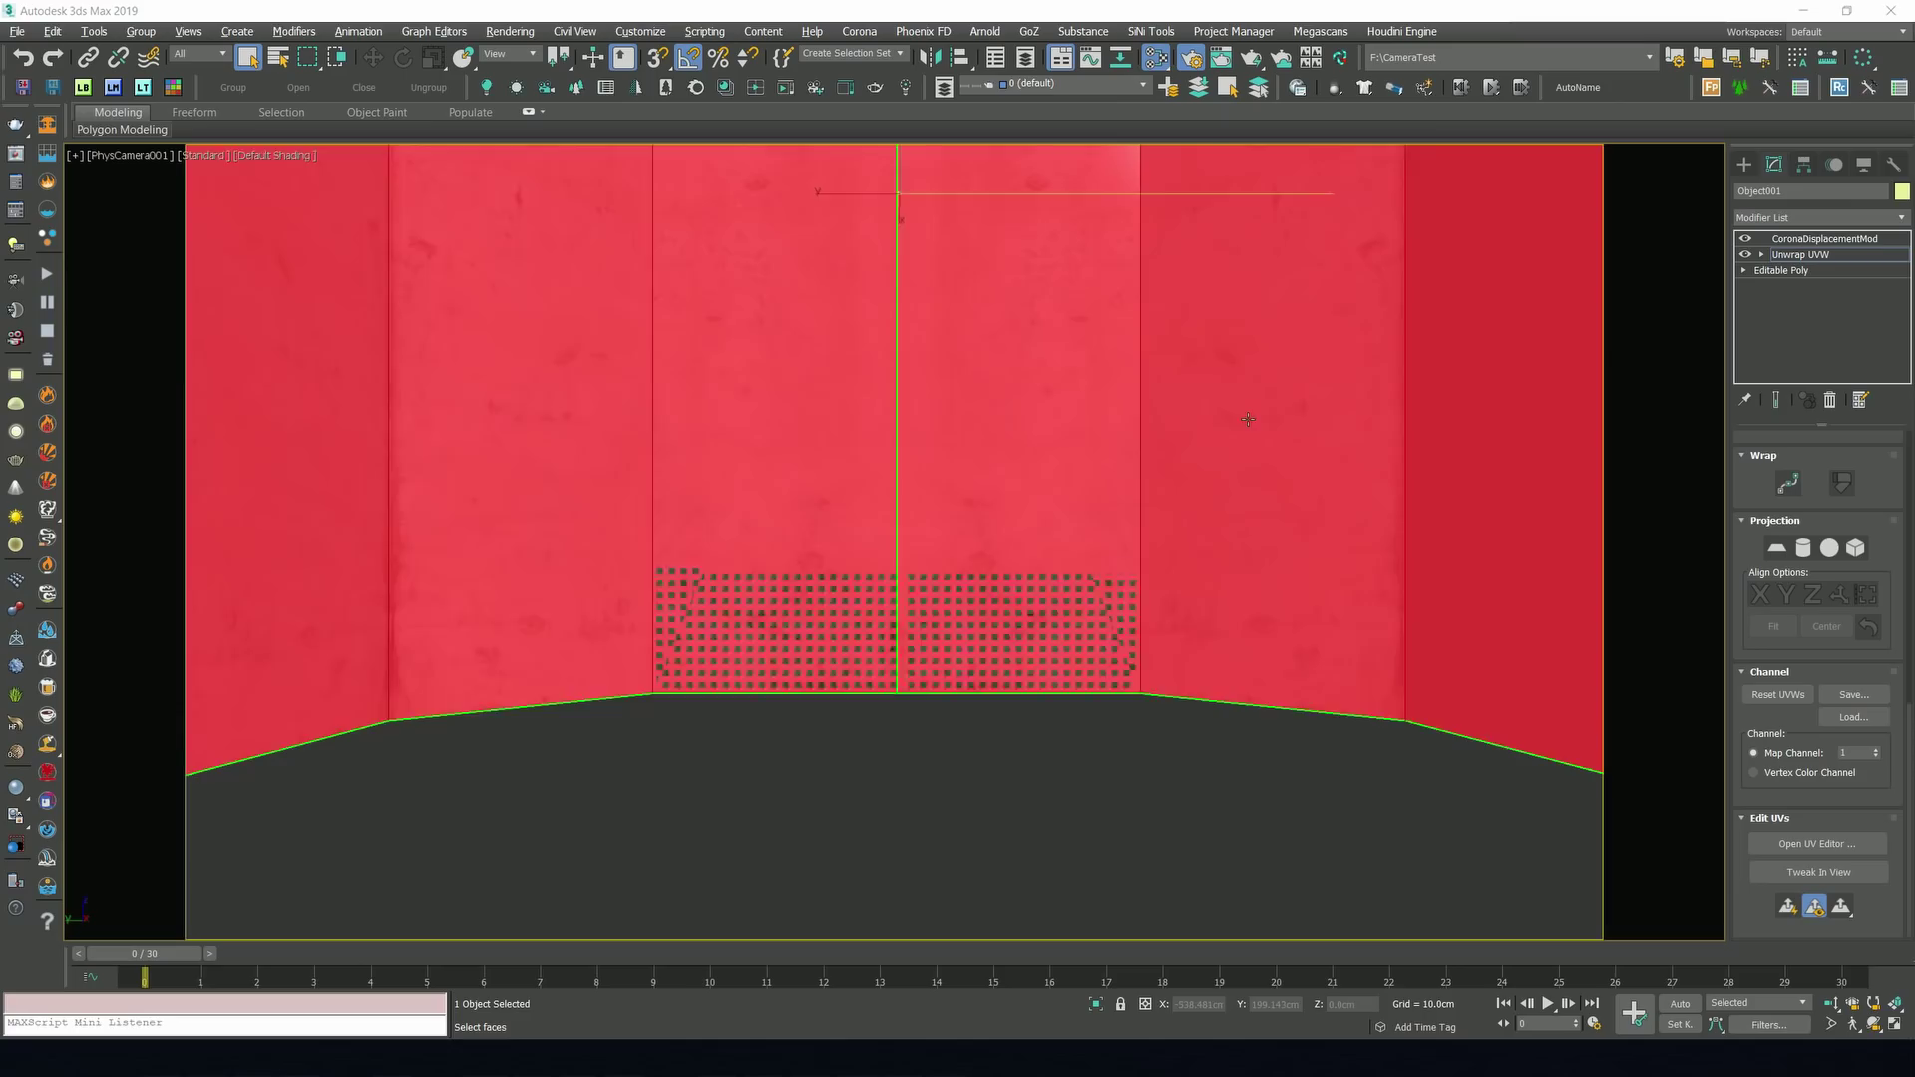
# Open an enlarged UV editor for the walls and apply a planar projection.
pyautogui.click(1786, 847)
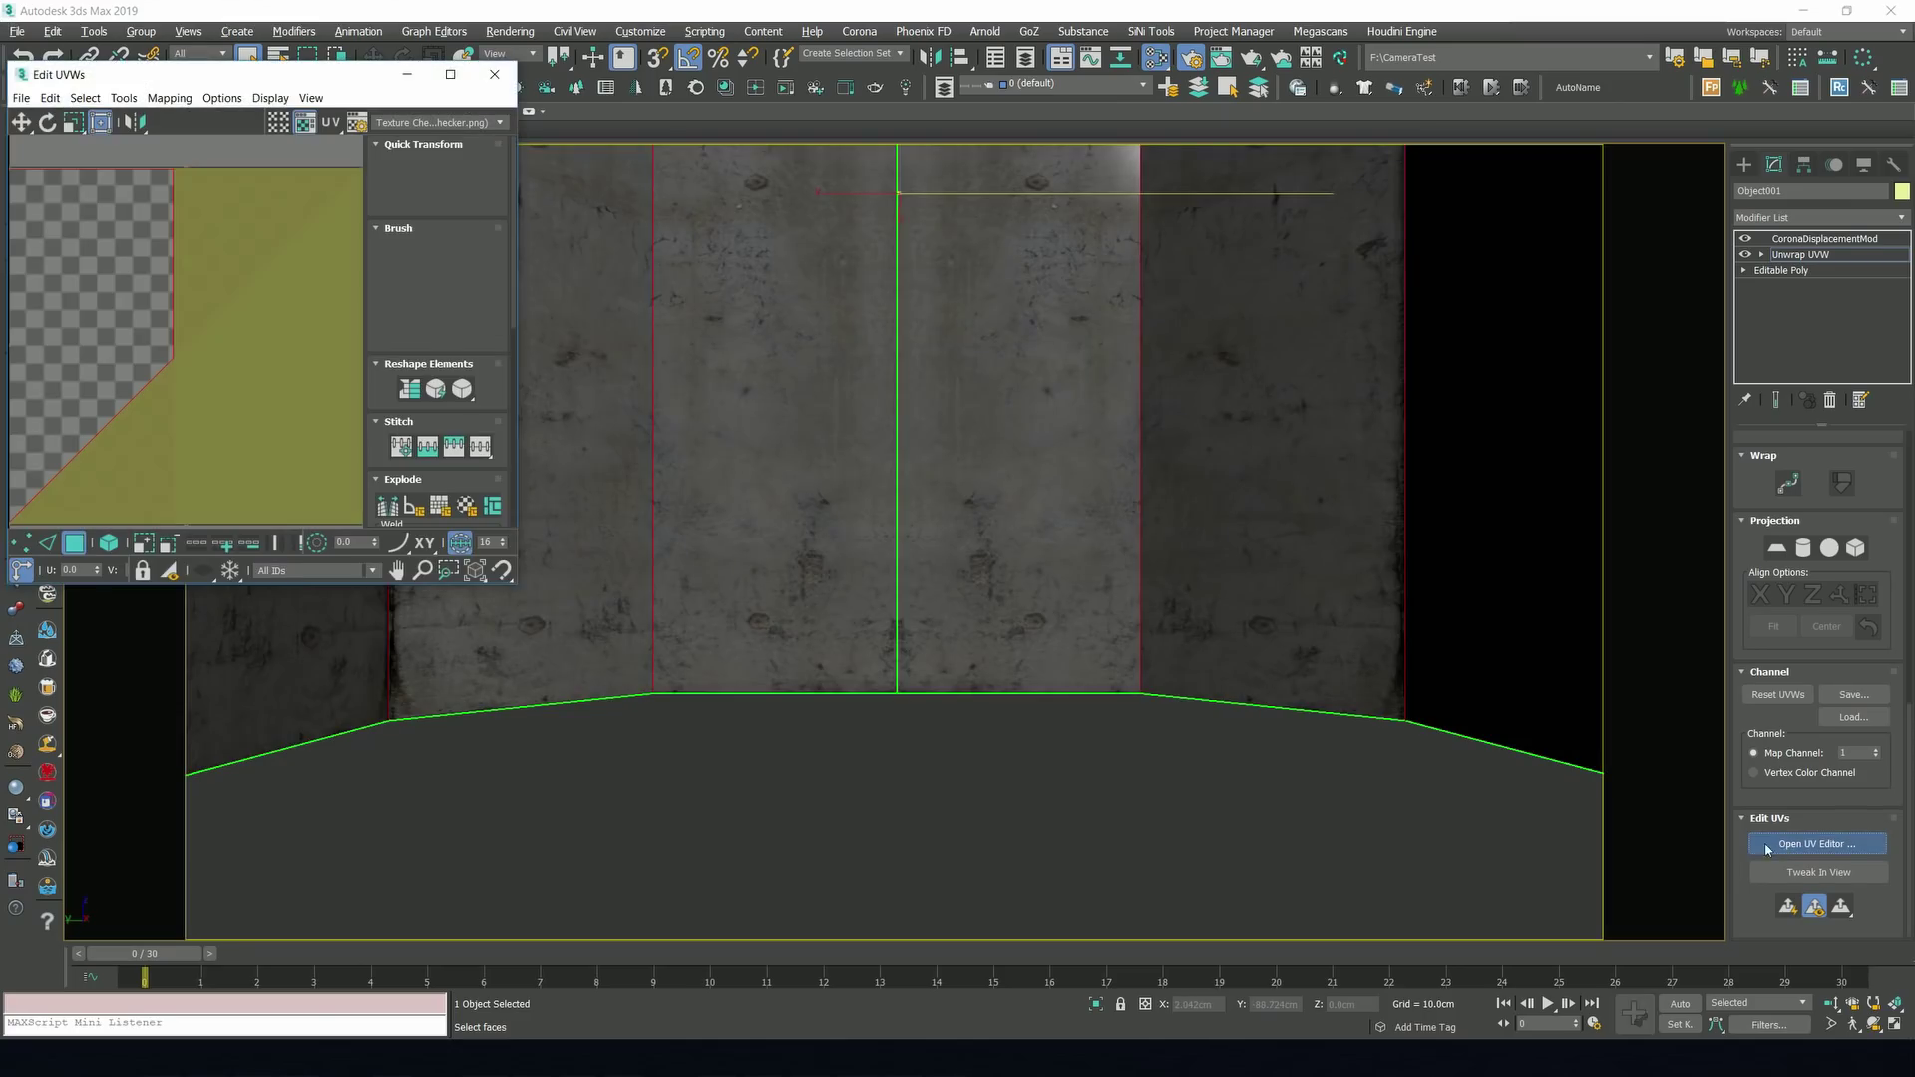
pyautogui.moveTo(519, 587); pyautogui.dragTo(855, 773)
pyautogui.scroll(-5, 496, 551)
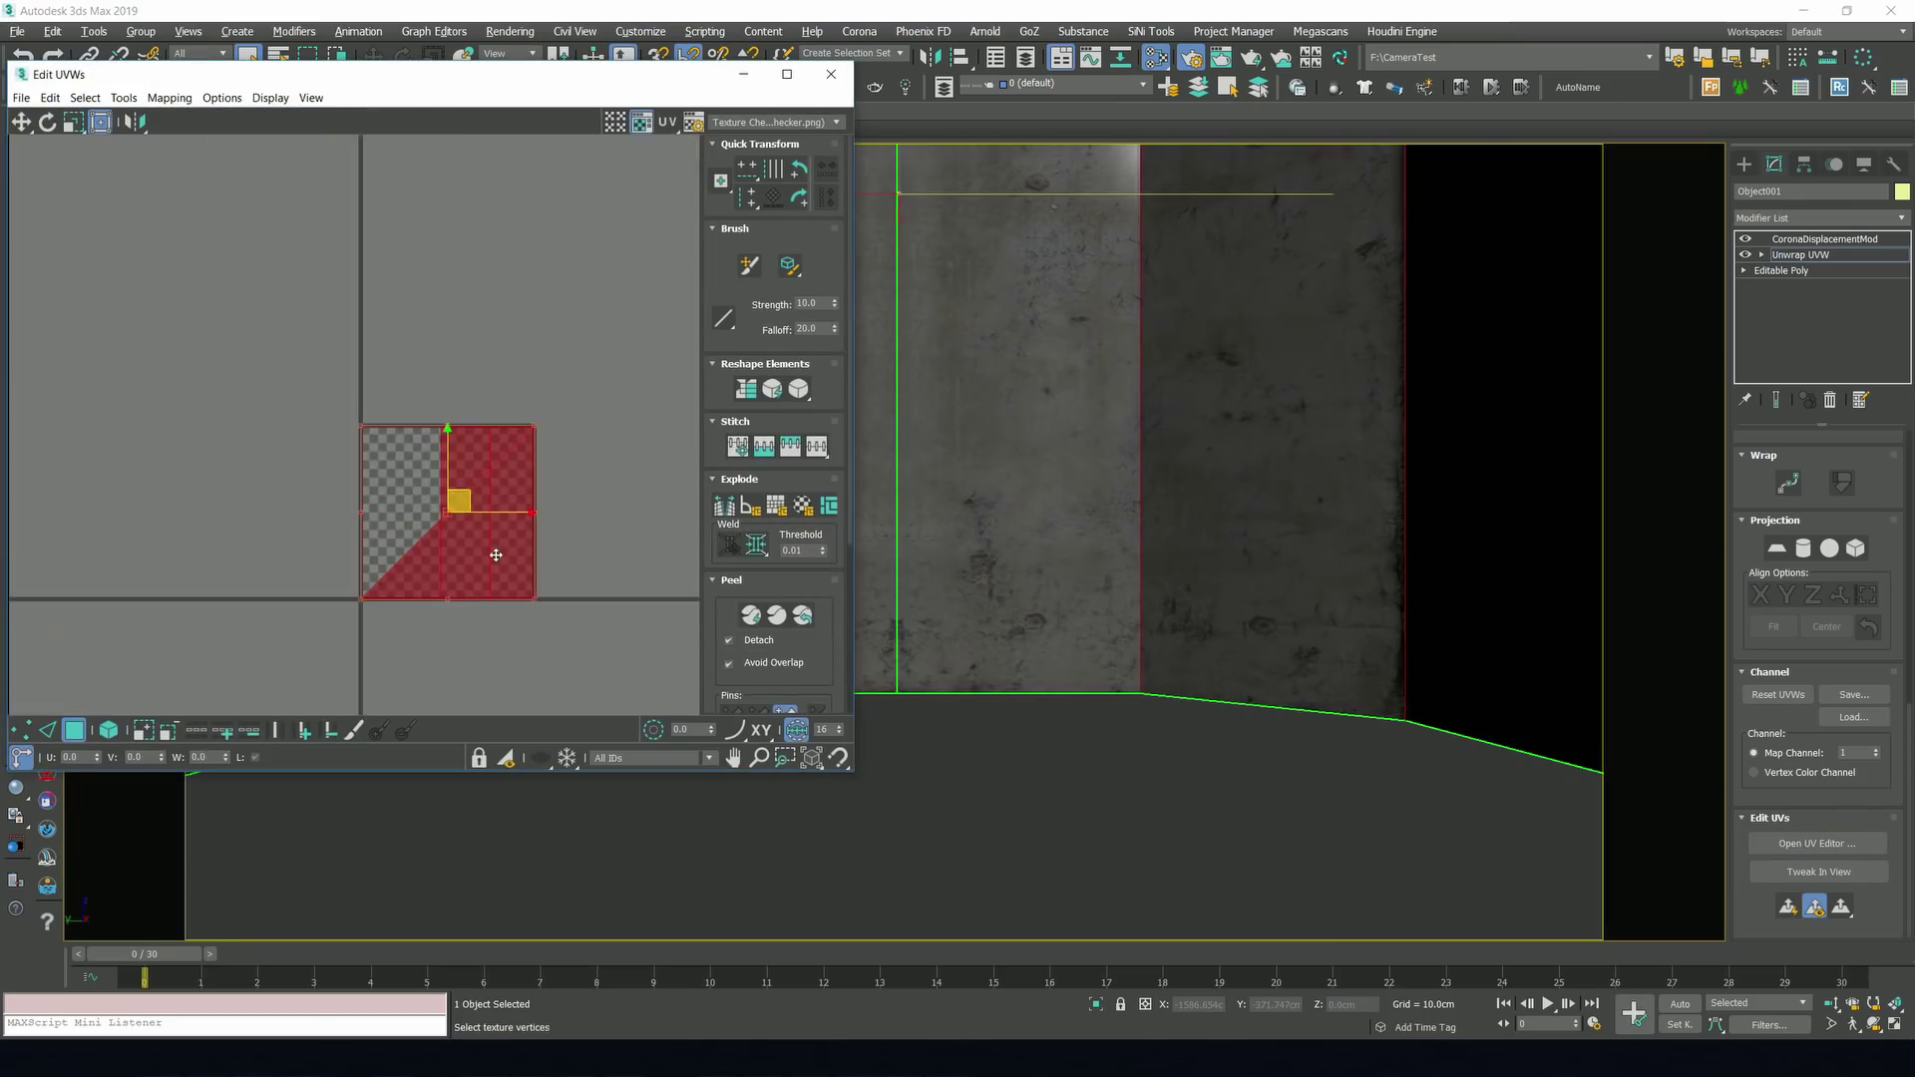
pyautogui.scroll(2, 519, 550)
pyautogui.moveTo(1746, 634); pyautogui.dragTo(1757, 748)
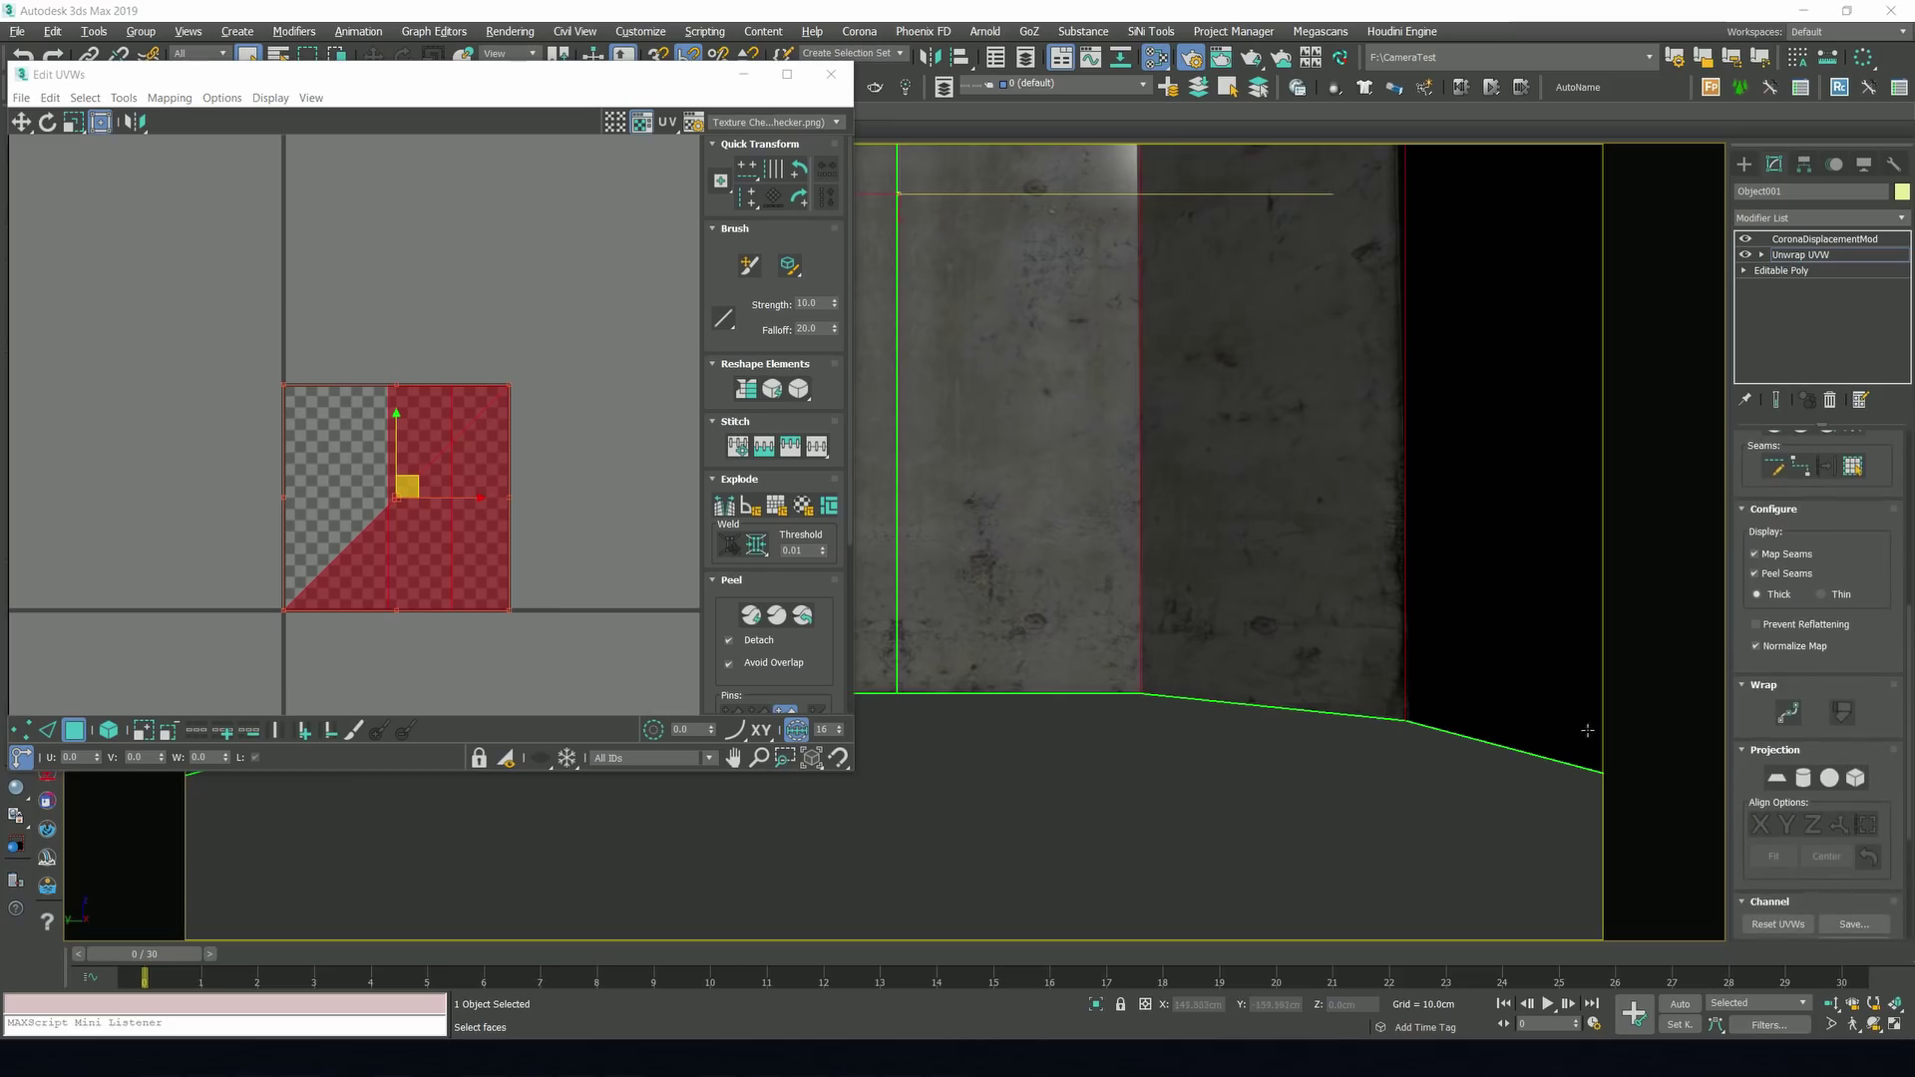
pyautogui.click(1769, 776)
# Relax the walls' UV shell to remove distortion, framing the walls from the top view.
pyautogui.press('t')
pyautogui.keyDown('alt'); pyautogui.moveTo(1231, 554); pyautogui.dragTo(1184, 505, button='middle'); pyautogui.keyUp('alt')
pyautogui.scroll(-2, 1184, 505)
pyautogui.moveTo(1184, 505); pyautogui.dragTo(1369, 551, button='middle')
pyautogui.scroll(5, 1892, 584)
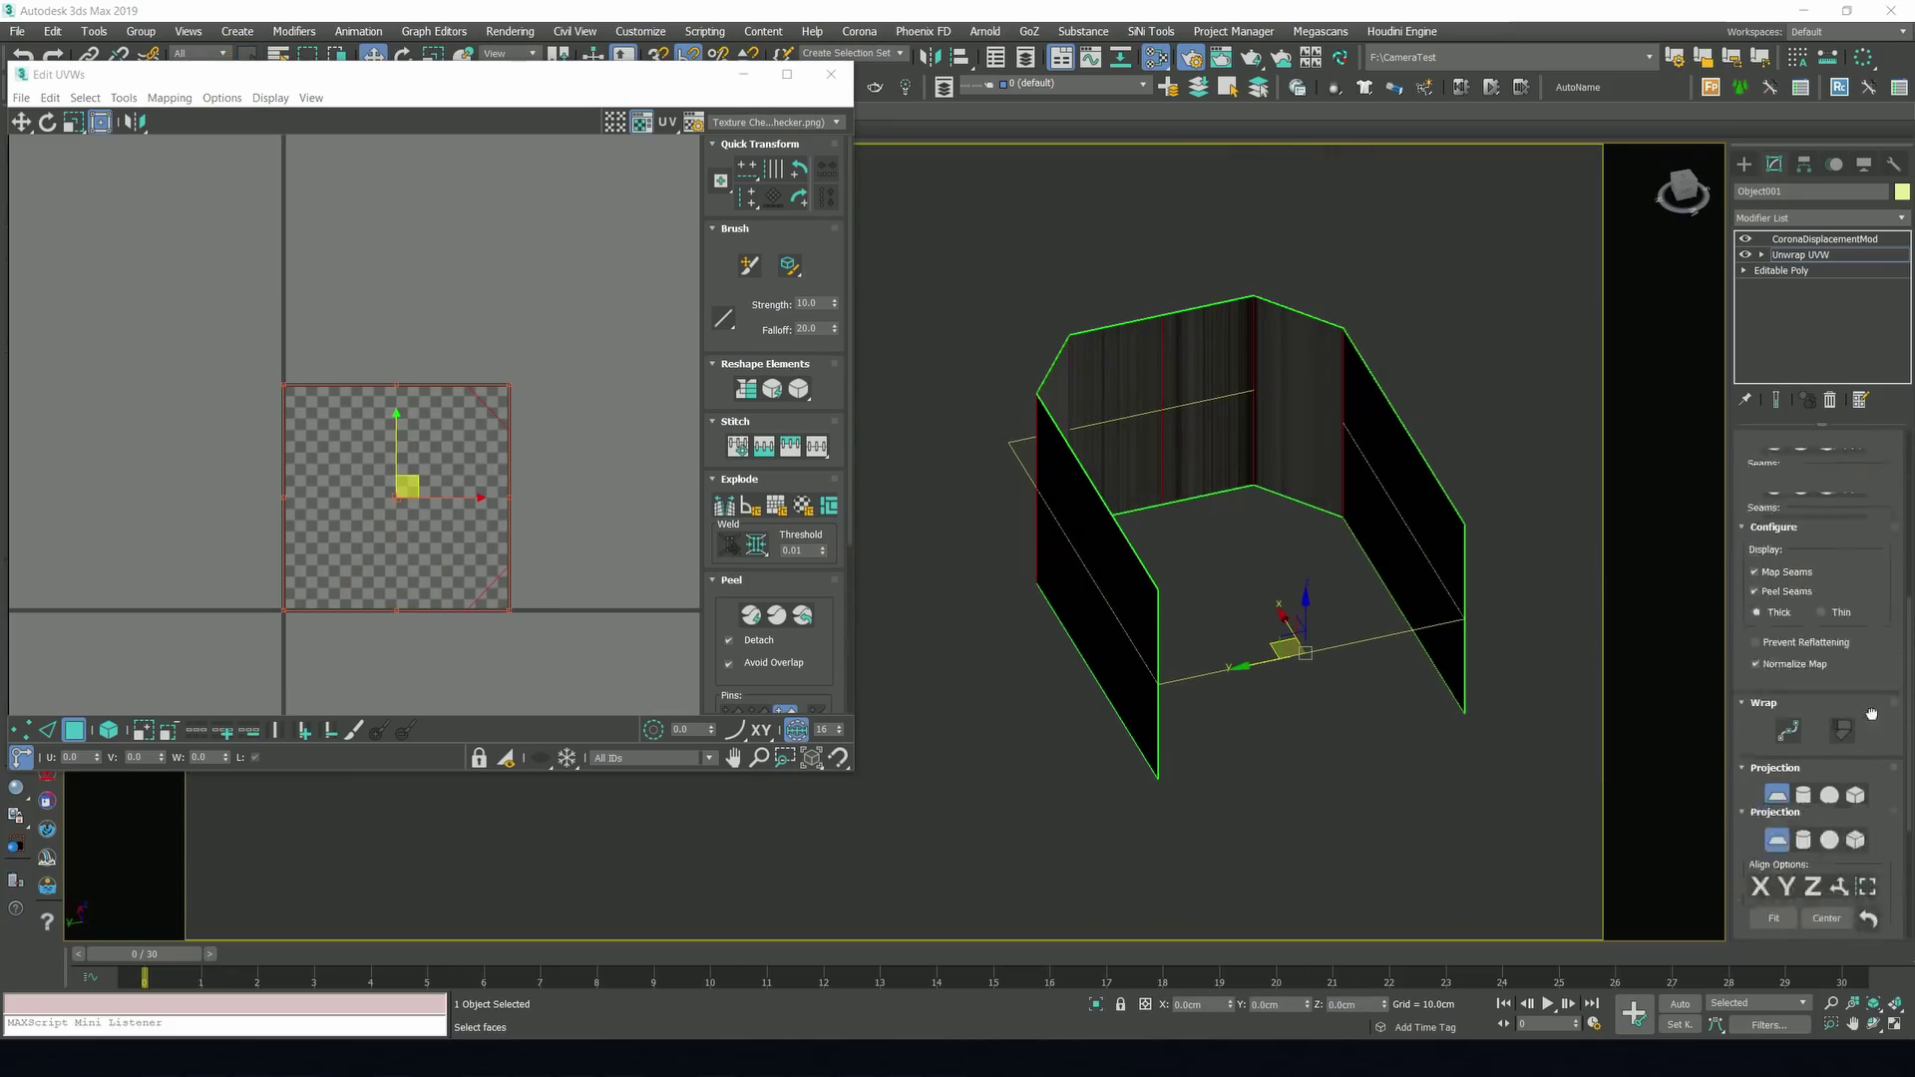
pyautogui.click(798, 389)
pyautogui.click(248, 235)
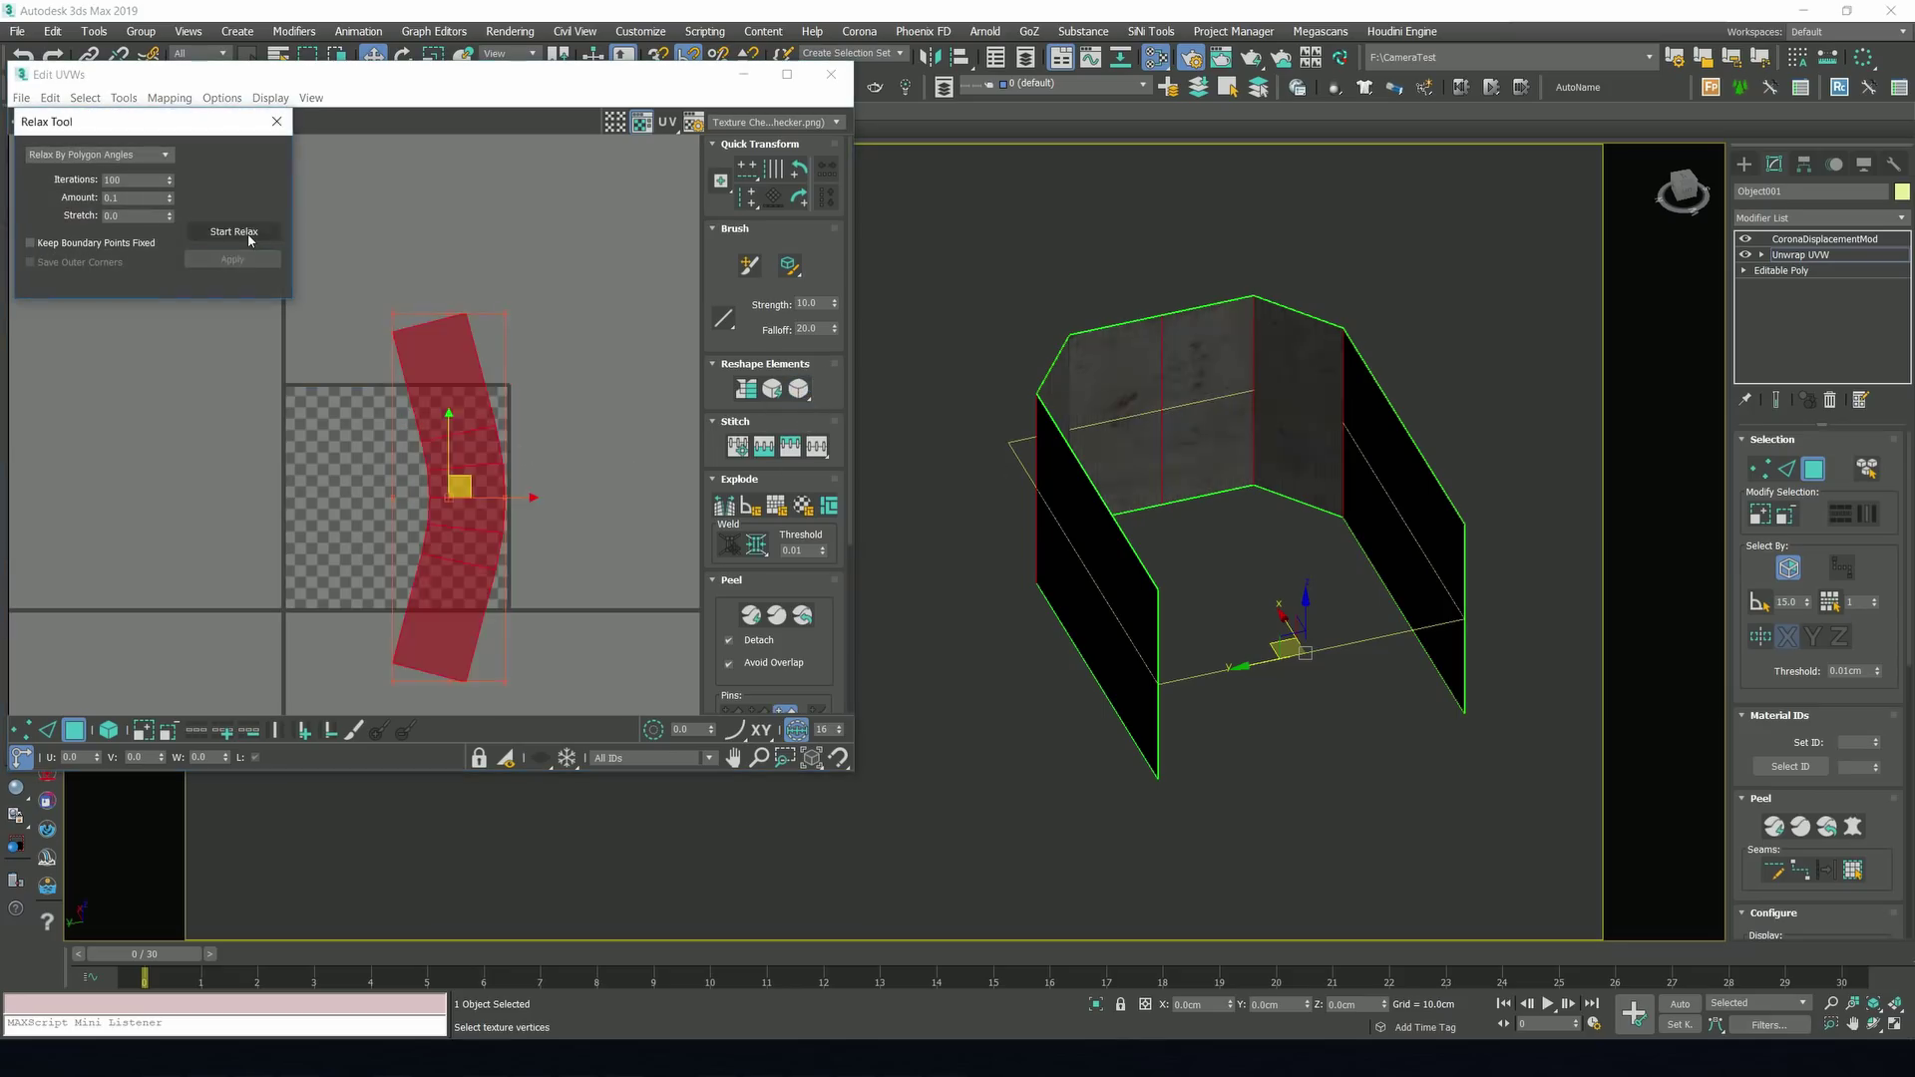
pyautogui.click(278, 121)
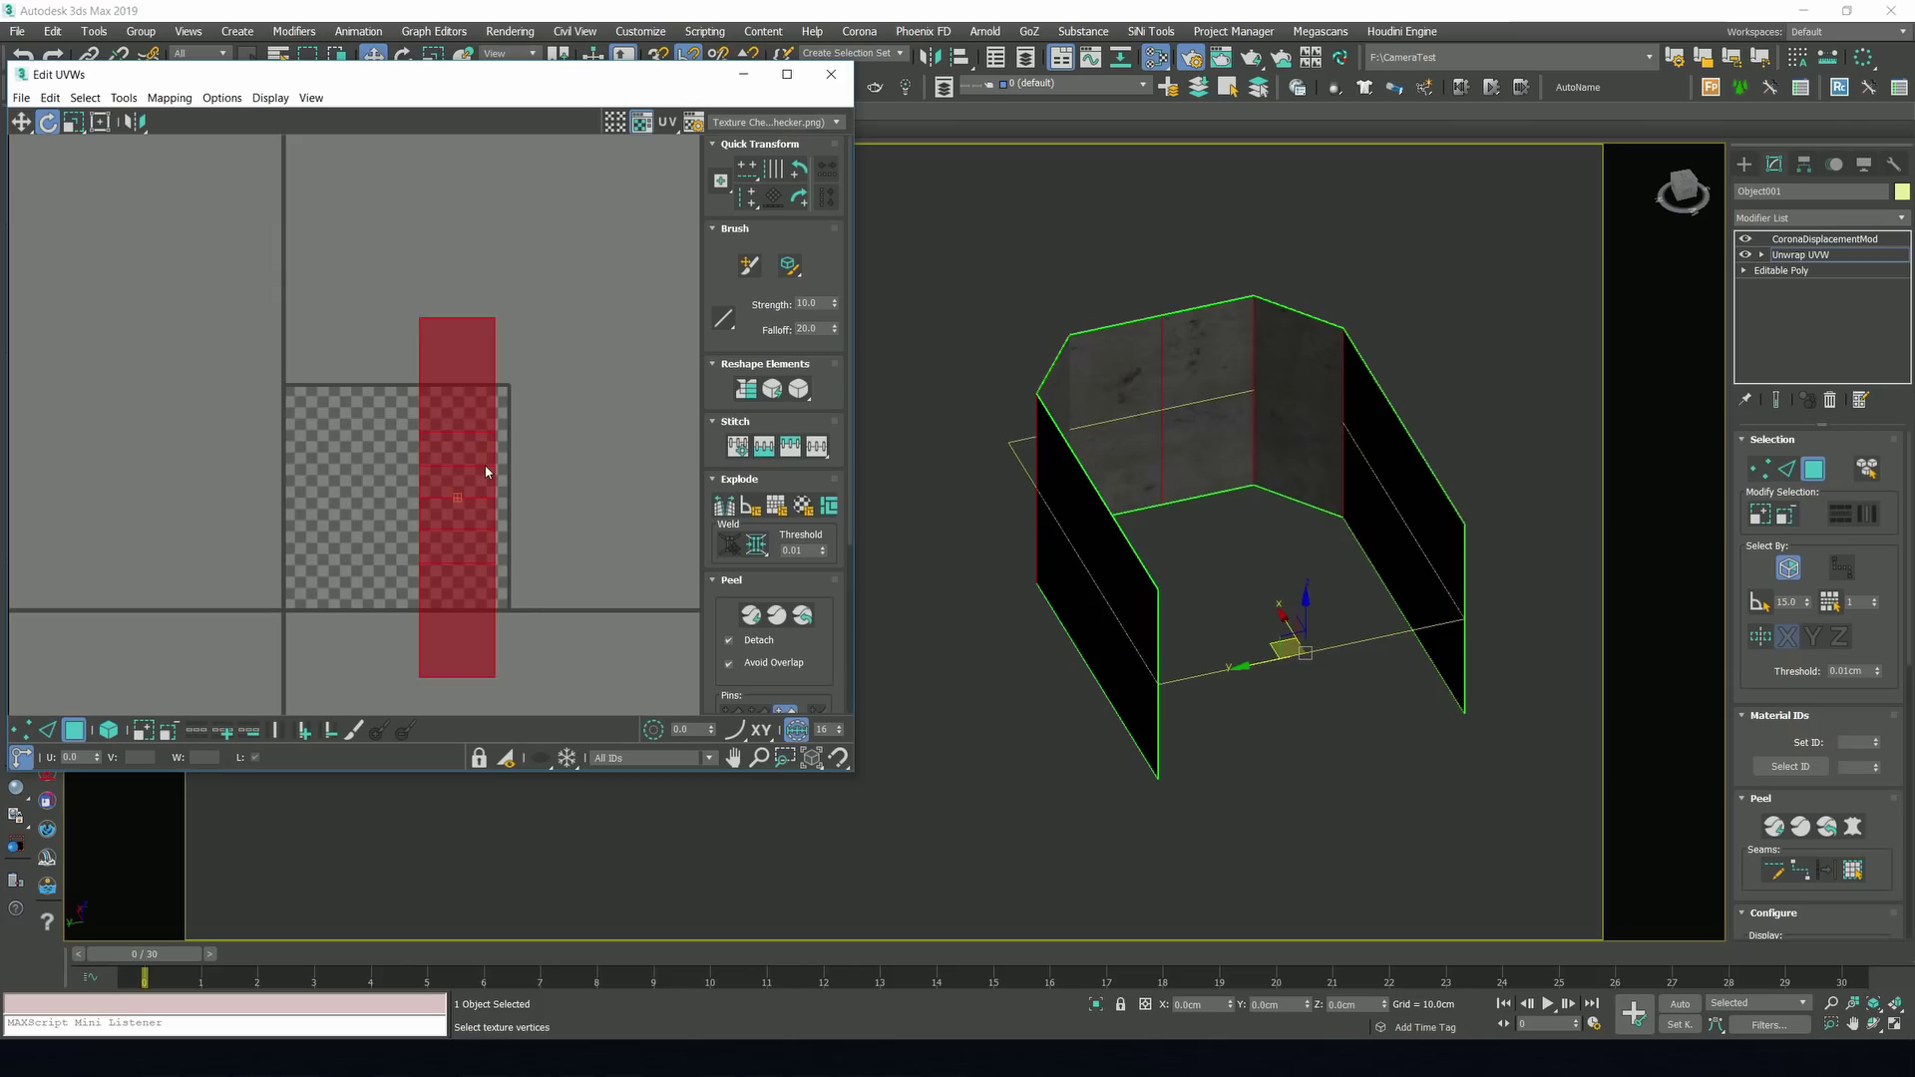
# Rotate the UV strip 90° to lie horizontally, reposition it, and scale it up.
pyautogui.moveTo(473, 451); pyautogui.dragTo(481, 320)
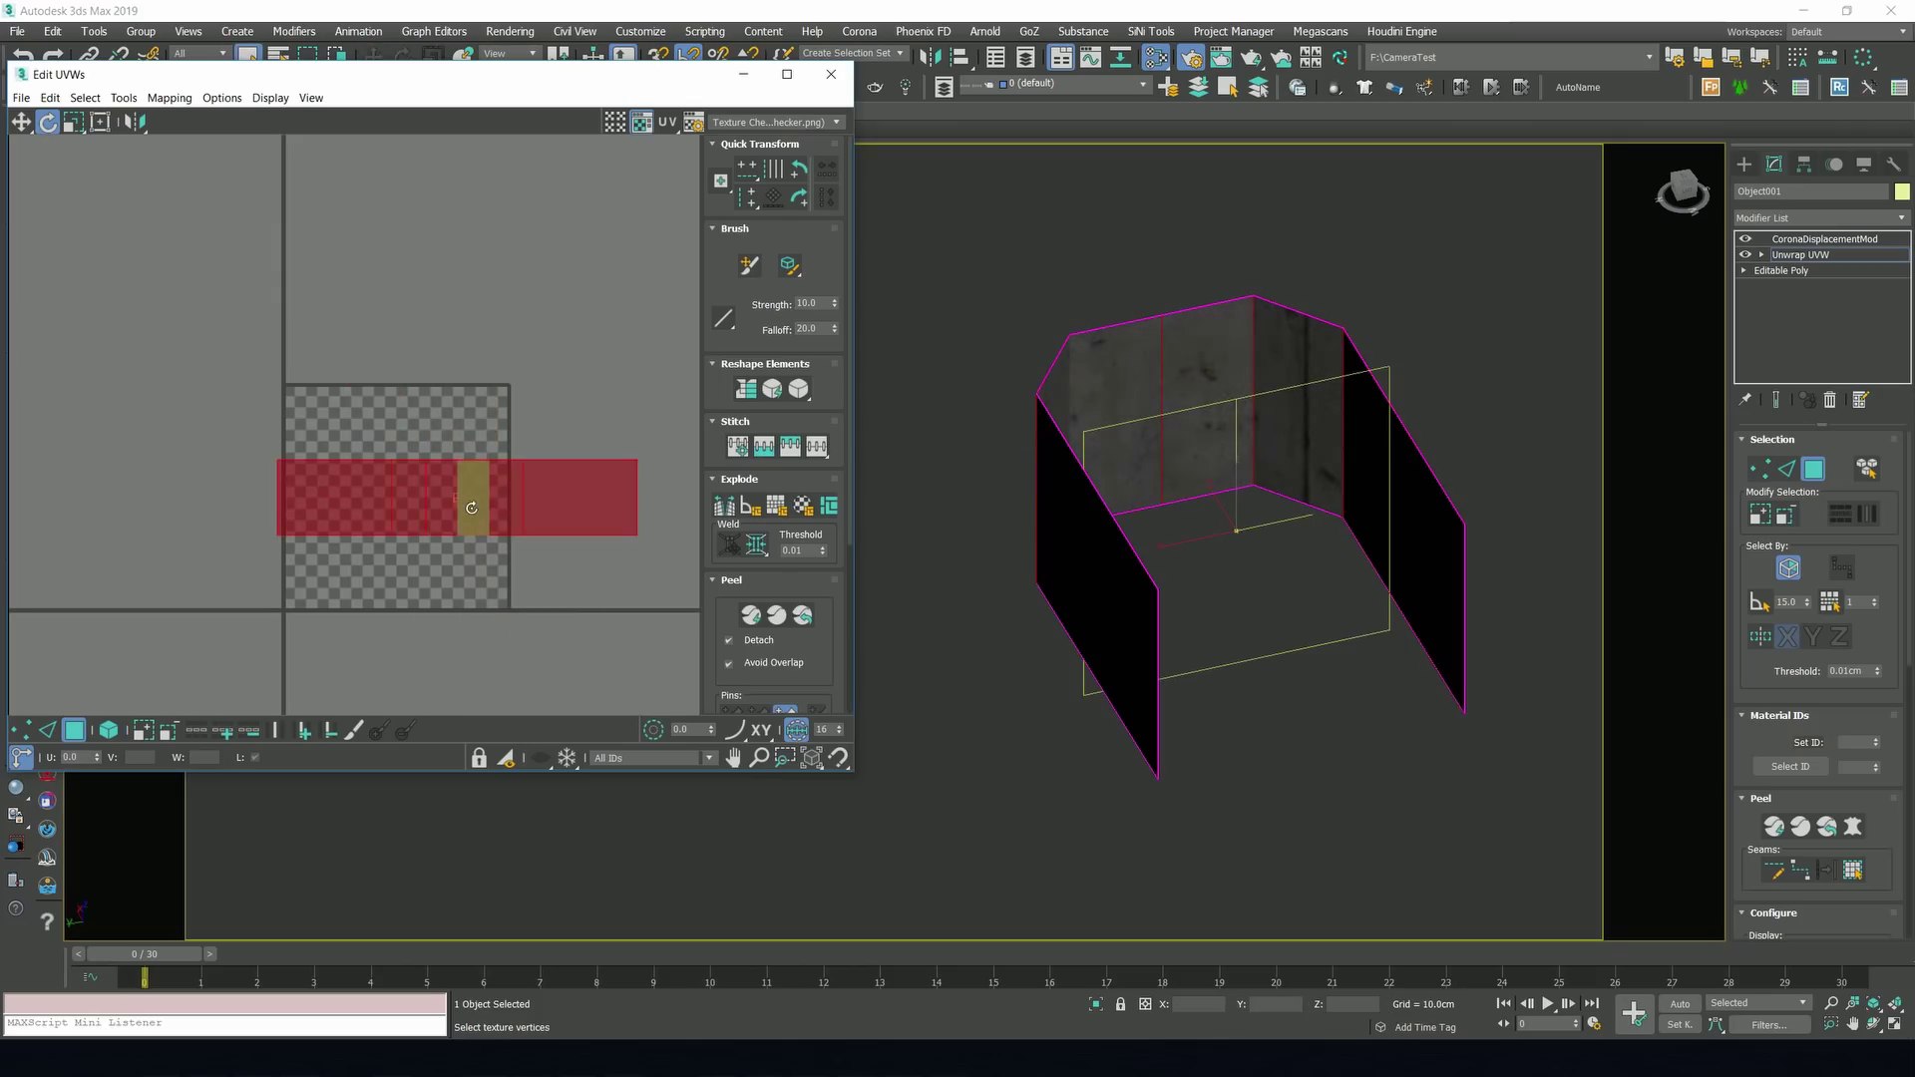
pyautogui.press('w')
pyautogui.moveTo(456, 507); pyautogui.dragTo(474, 303)
pyautogui.press('r')
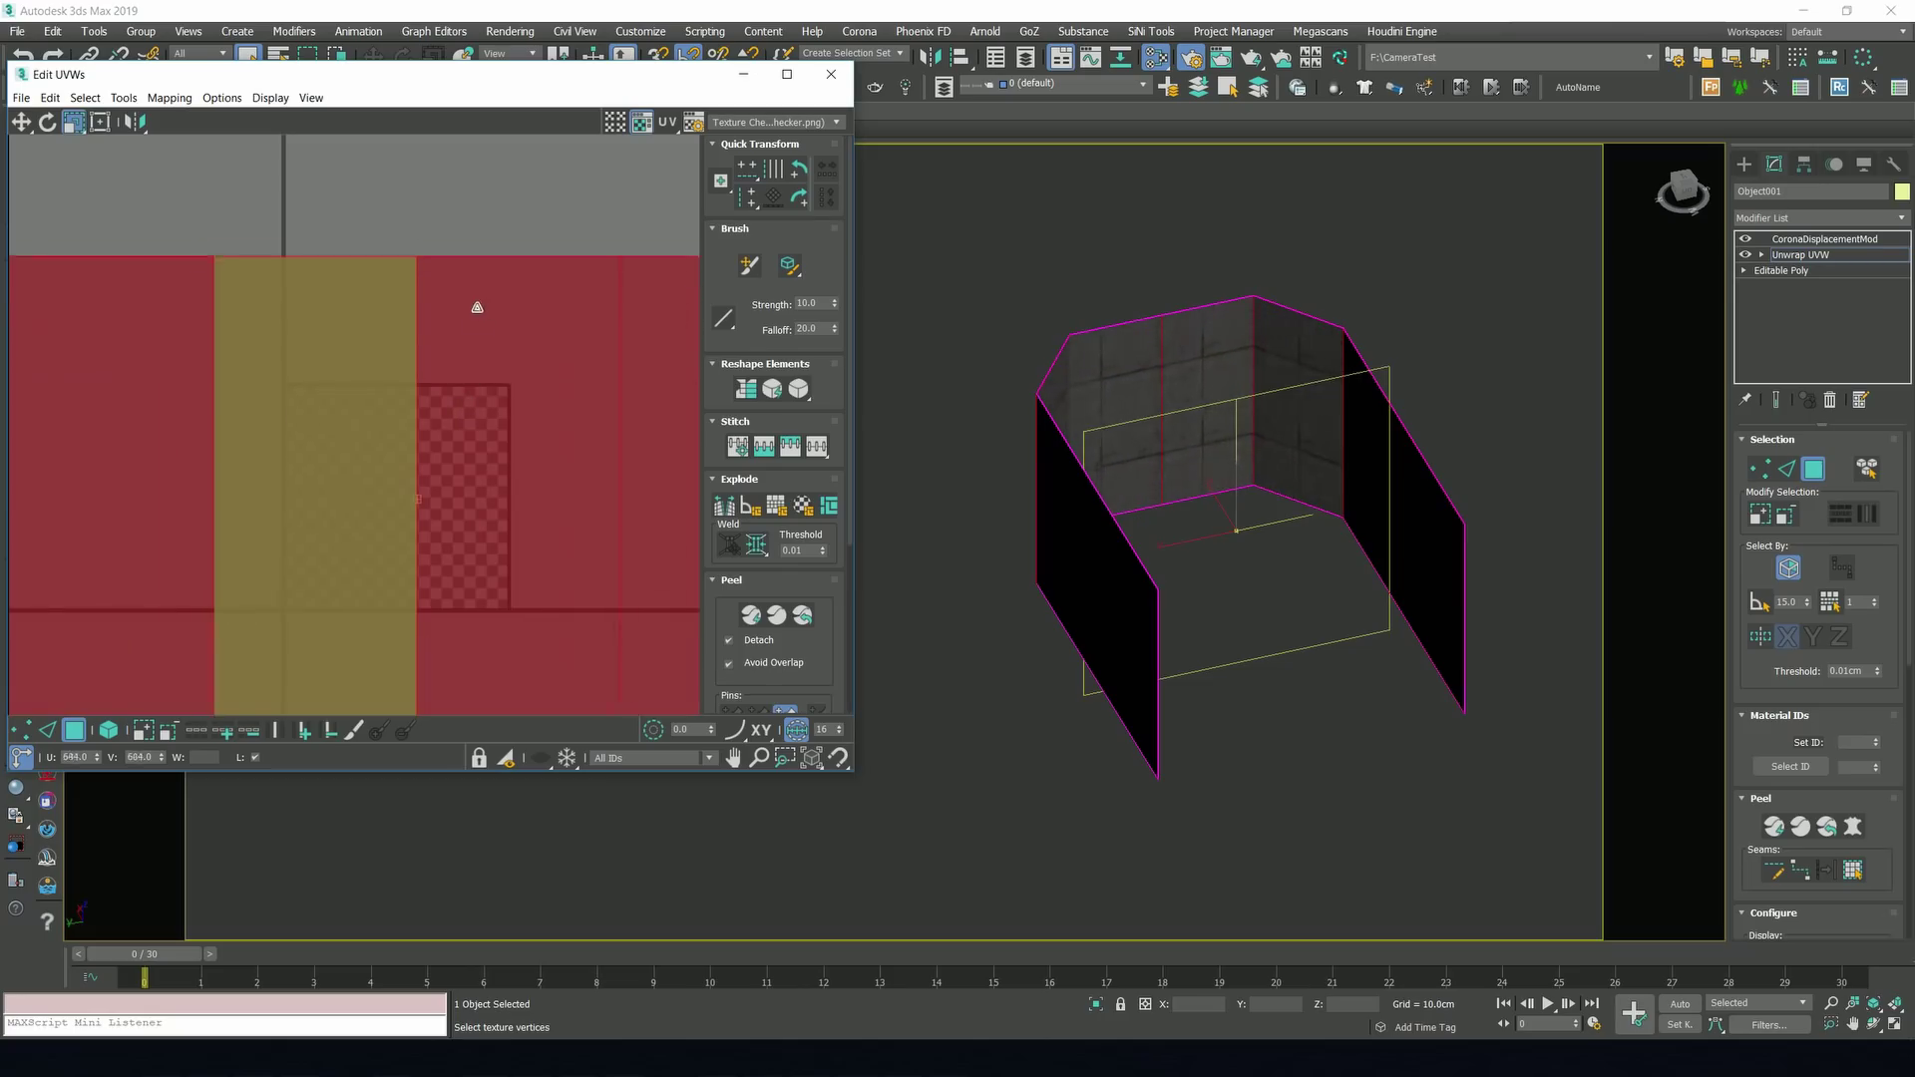
pyautogui.press('w')
pyautogui.press('r')
pyautogui.moveTo(359, 474); pyautogui.dragTo(362, 480)
pyautogui.keyDown('alt'); pyautogui.moveTo(1081, 565); pyautogui.dragTo(1043, 503, button='middle'); pyautogui.keyUp('alt')
pyautogui.scroll(5, 1147, 509)
pyautogui.scroll(-2, 1222, 509)
pyautogui.moveTo(1230, 506); pyautogui.dragTo(1187, 626, button='middle')
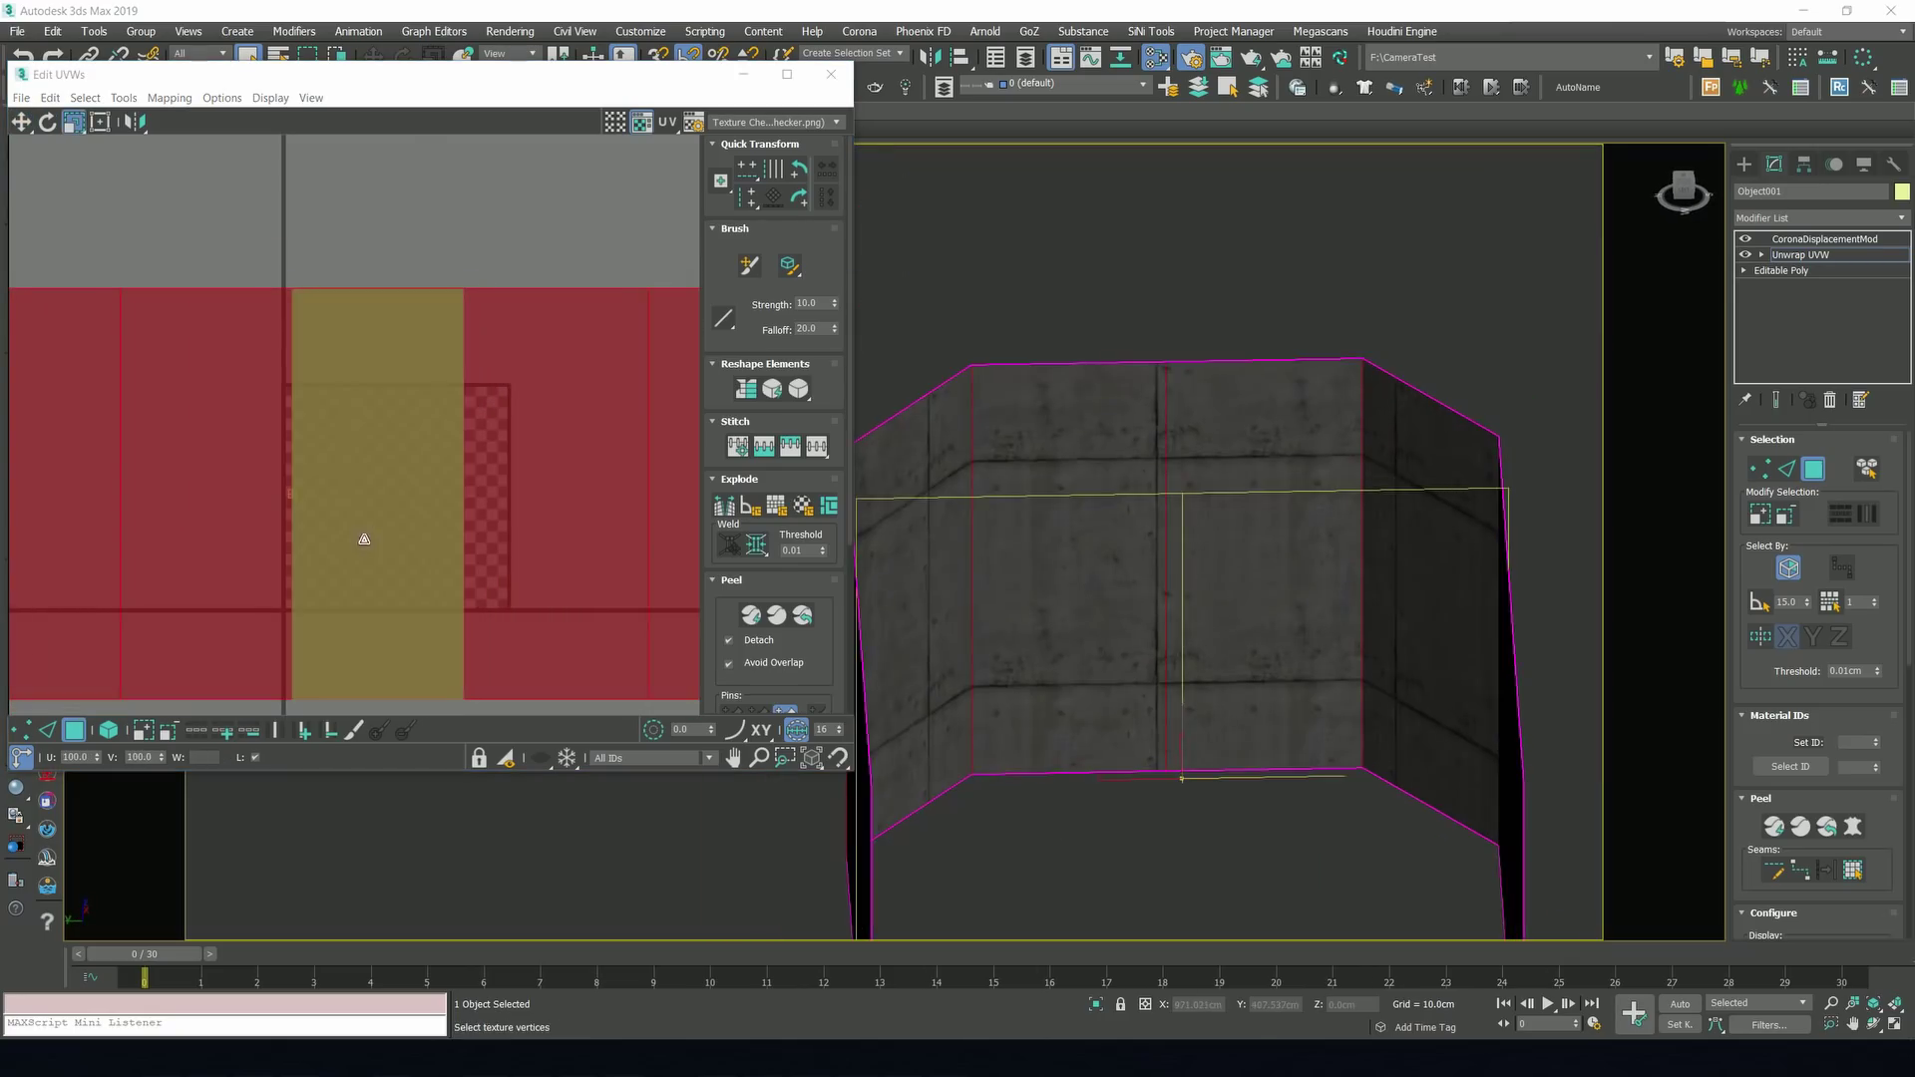
pyautogui.moveTo(380, 535); pyautogui.dragTo(383, 513)
# Select a column of UV vertices and shift it slightly right to align the corner texture.
pyautogui.press('w')
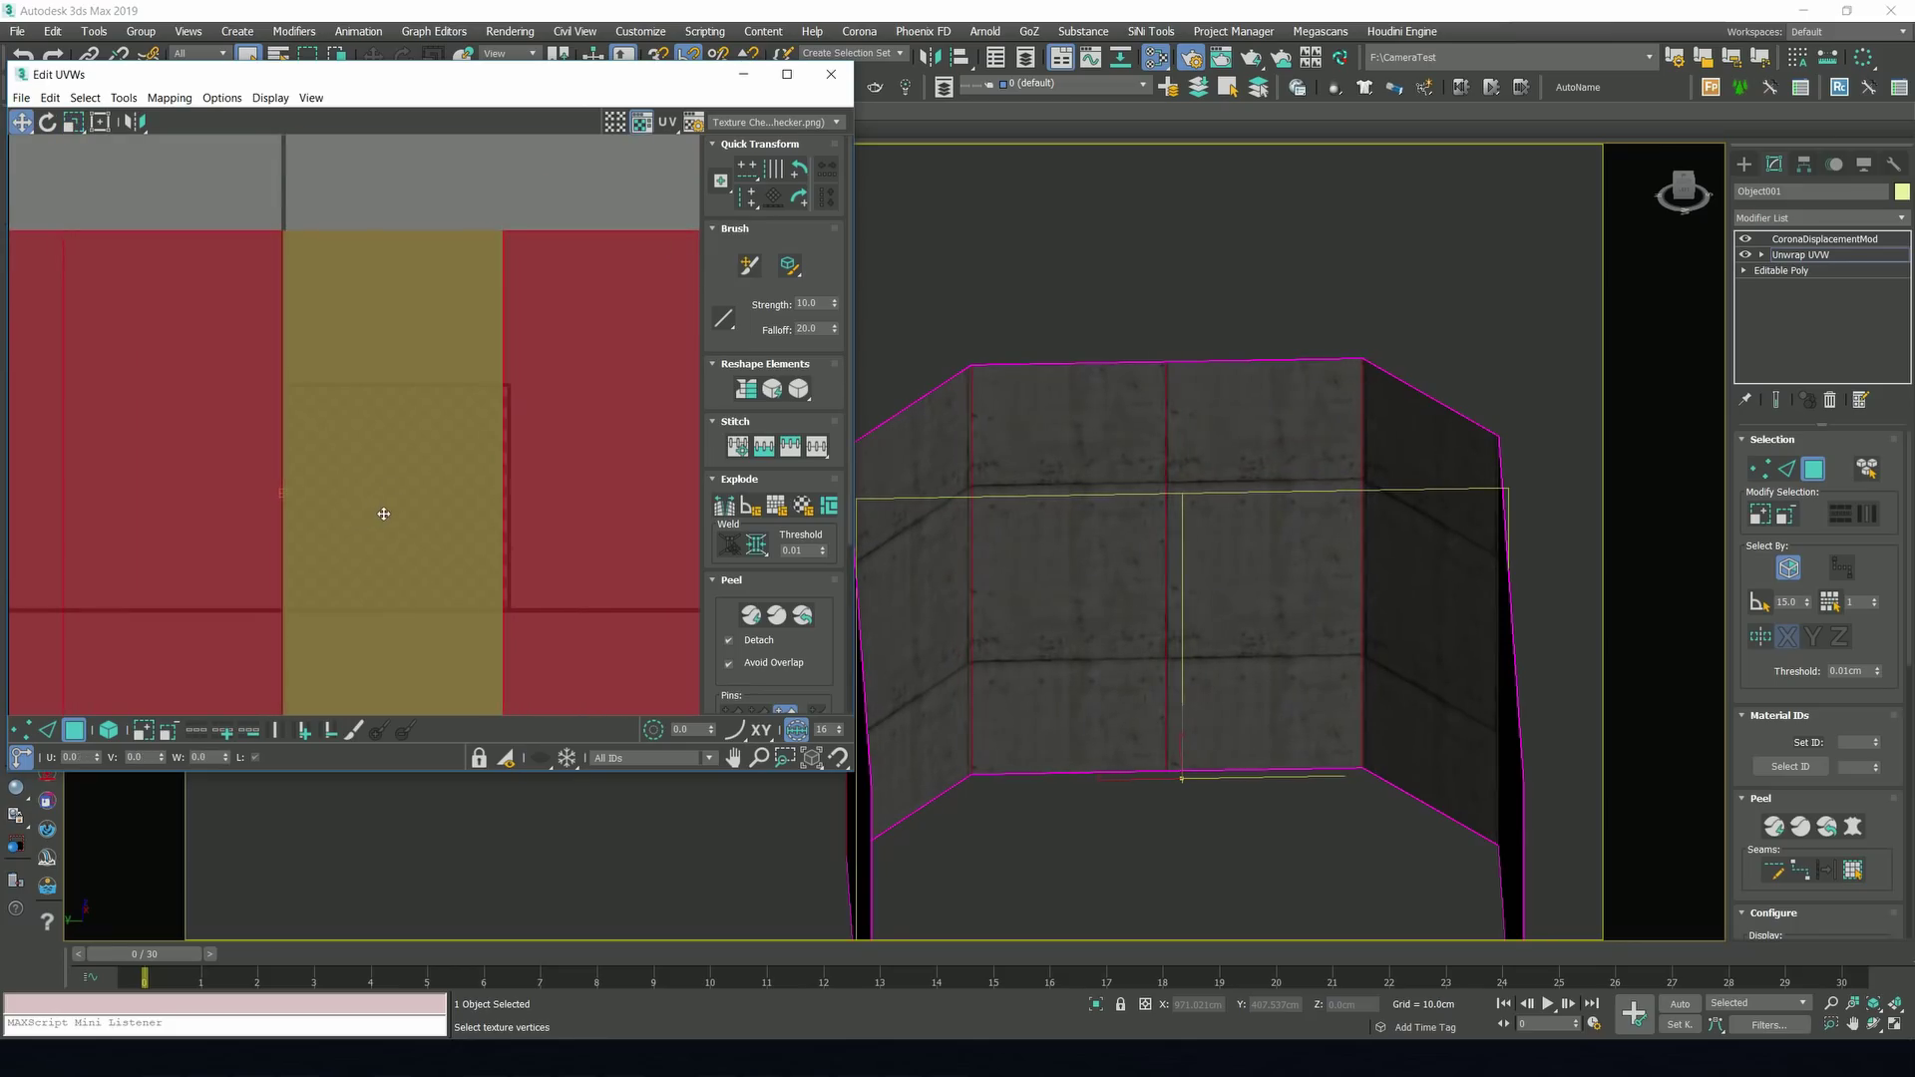
pyautogui.scroll(-3, 383, 514)
pyautogui.press('1')
pyautogui.scroll(6, 1272, 698)
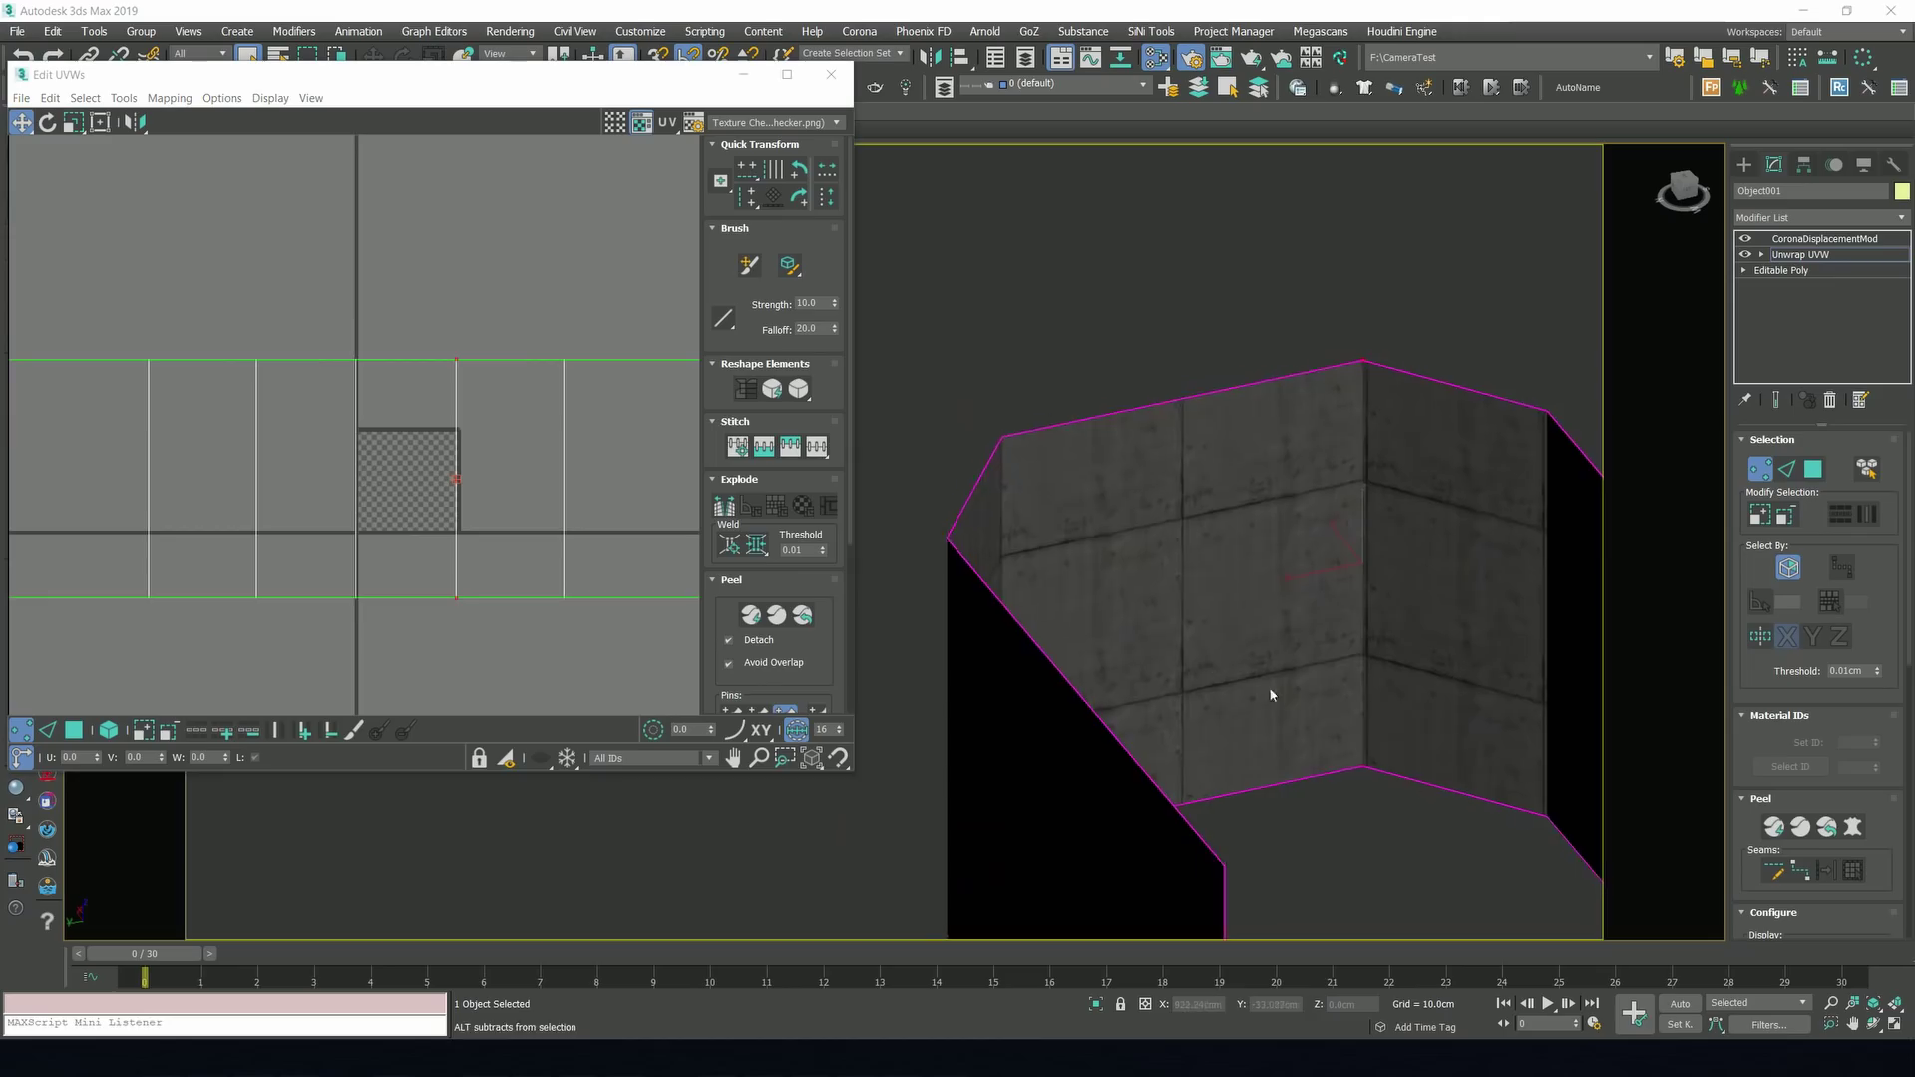
pyautogui.scroll(3, 393, 576)
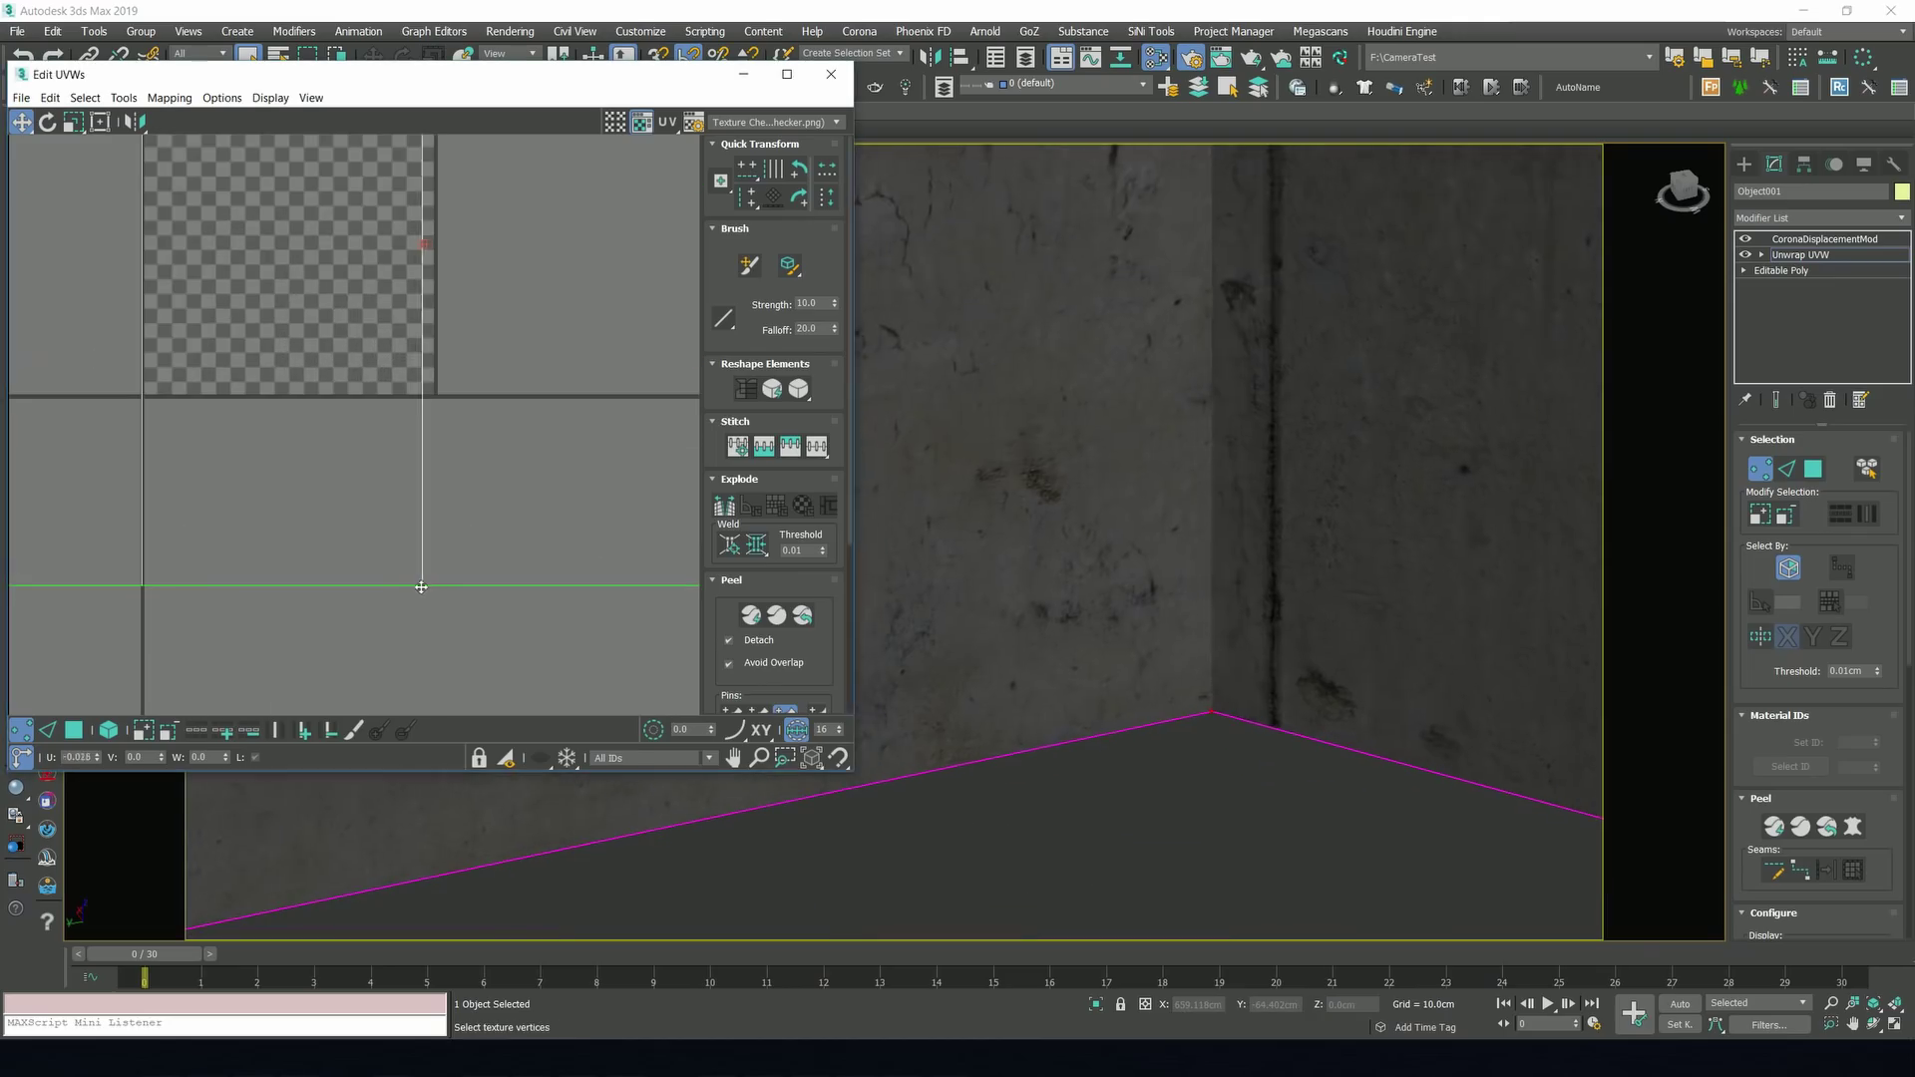
pyautogui.scroll(-5, 393, 462)
pyautogui.moveTo(316, 456); pyautogui.dragTo(326, 502)
pyautogui.scroll(-6, 1235, 573)
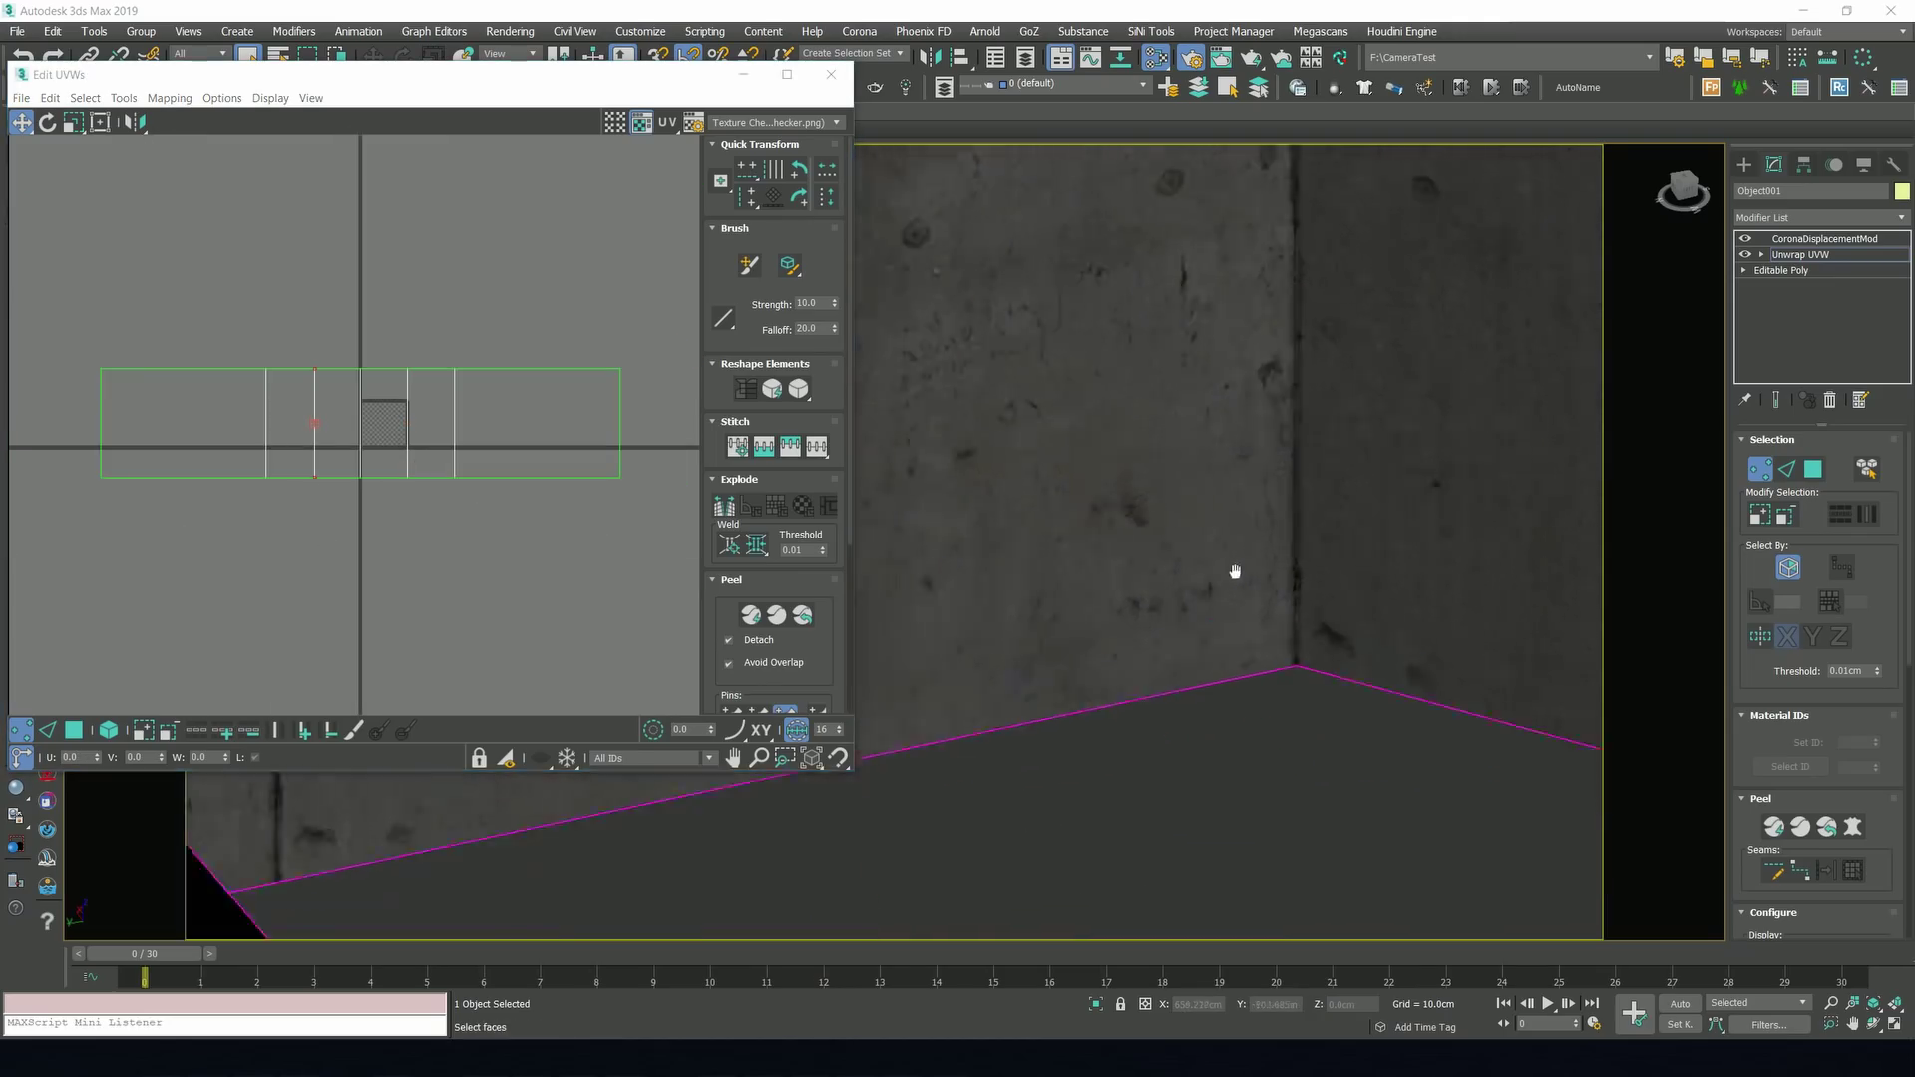
pyautogui.keyDown('alt'); pyautogui.moveTo(1236, 573); pyautogui.dragTo(961, 642, button='middle'); pyautogui.keyUp('alt')
pyautogui.scroll(6, 962, 642)
pyautogui.scroll(3, 374, 489)
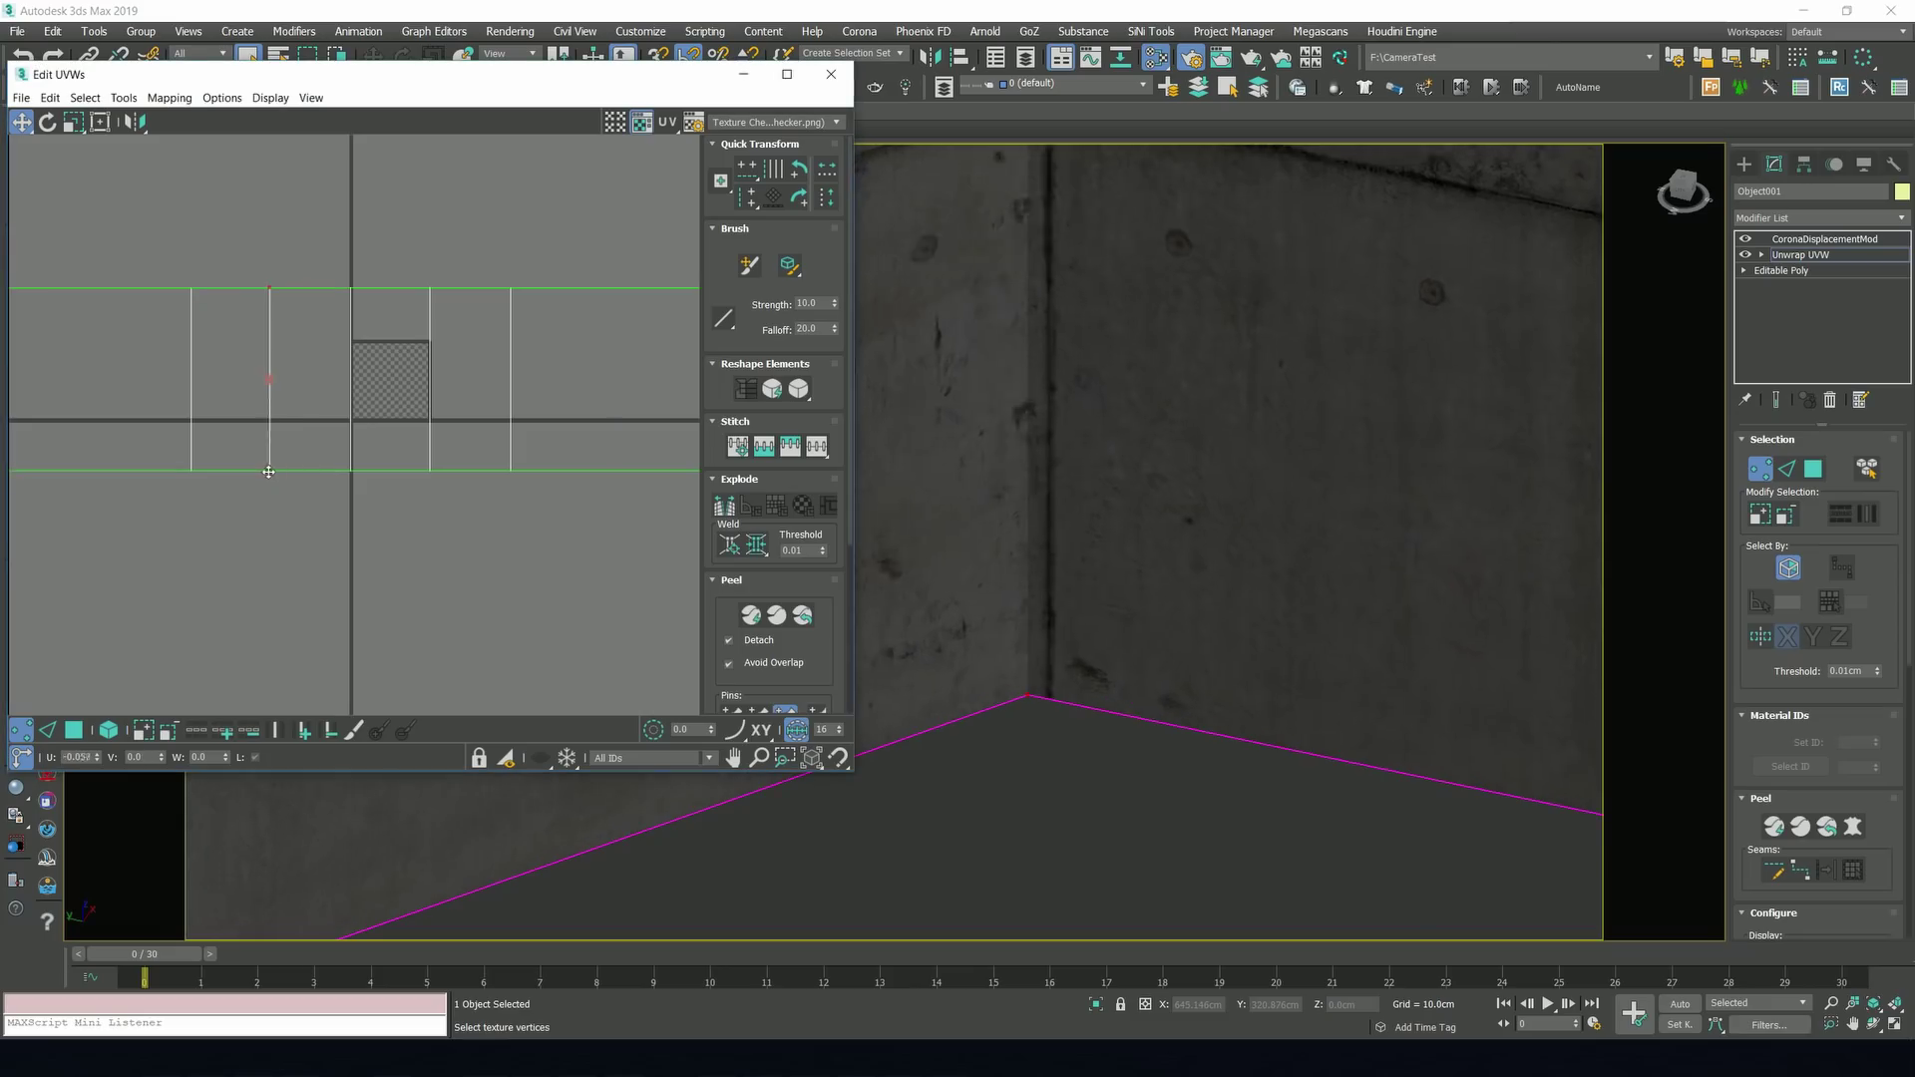
pyautogui.scroll(4, 279, 469)
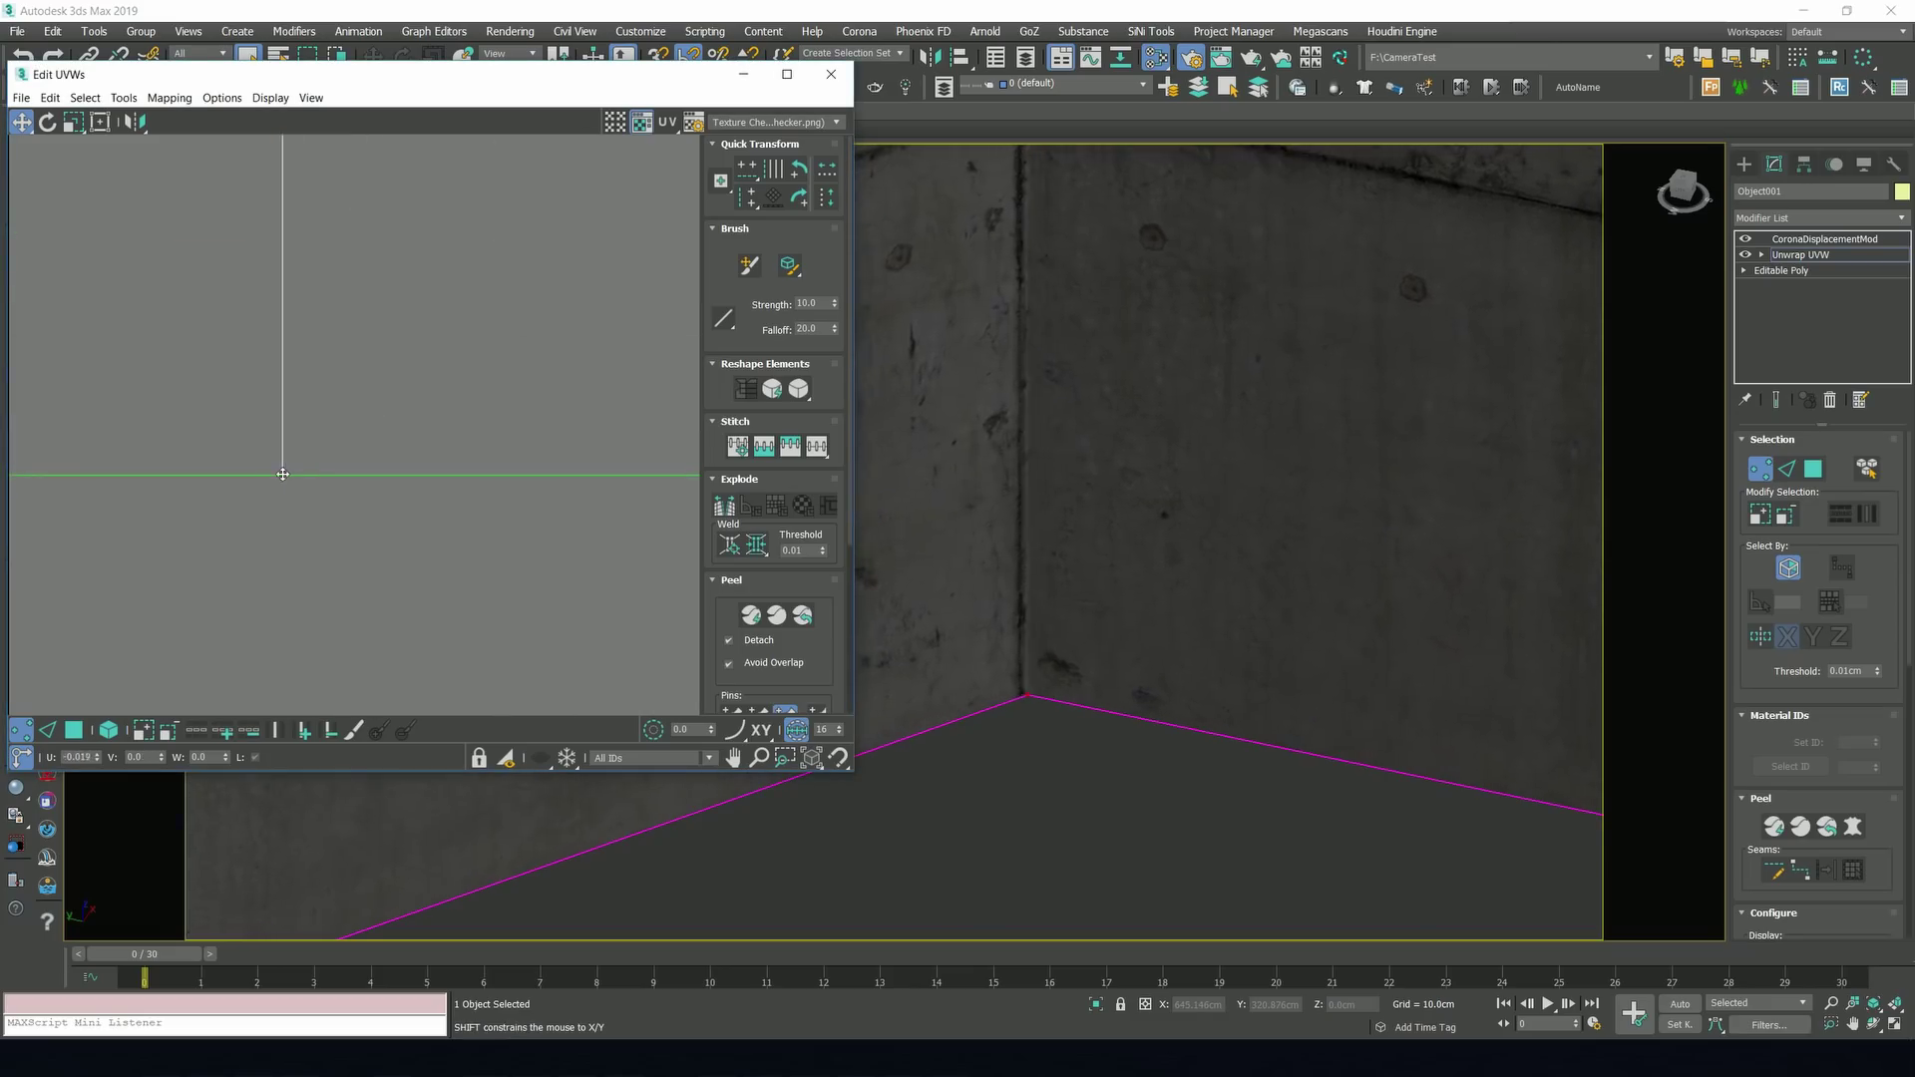
pyautogui.scroll(-4, 1109, 575)
pyautogui.scroll(-5, 436, 492)
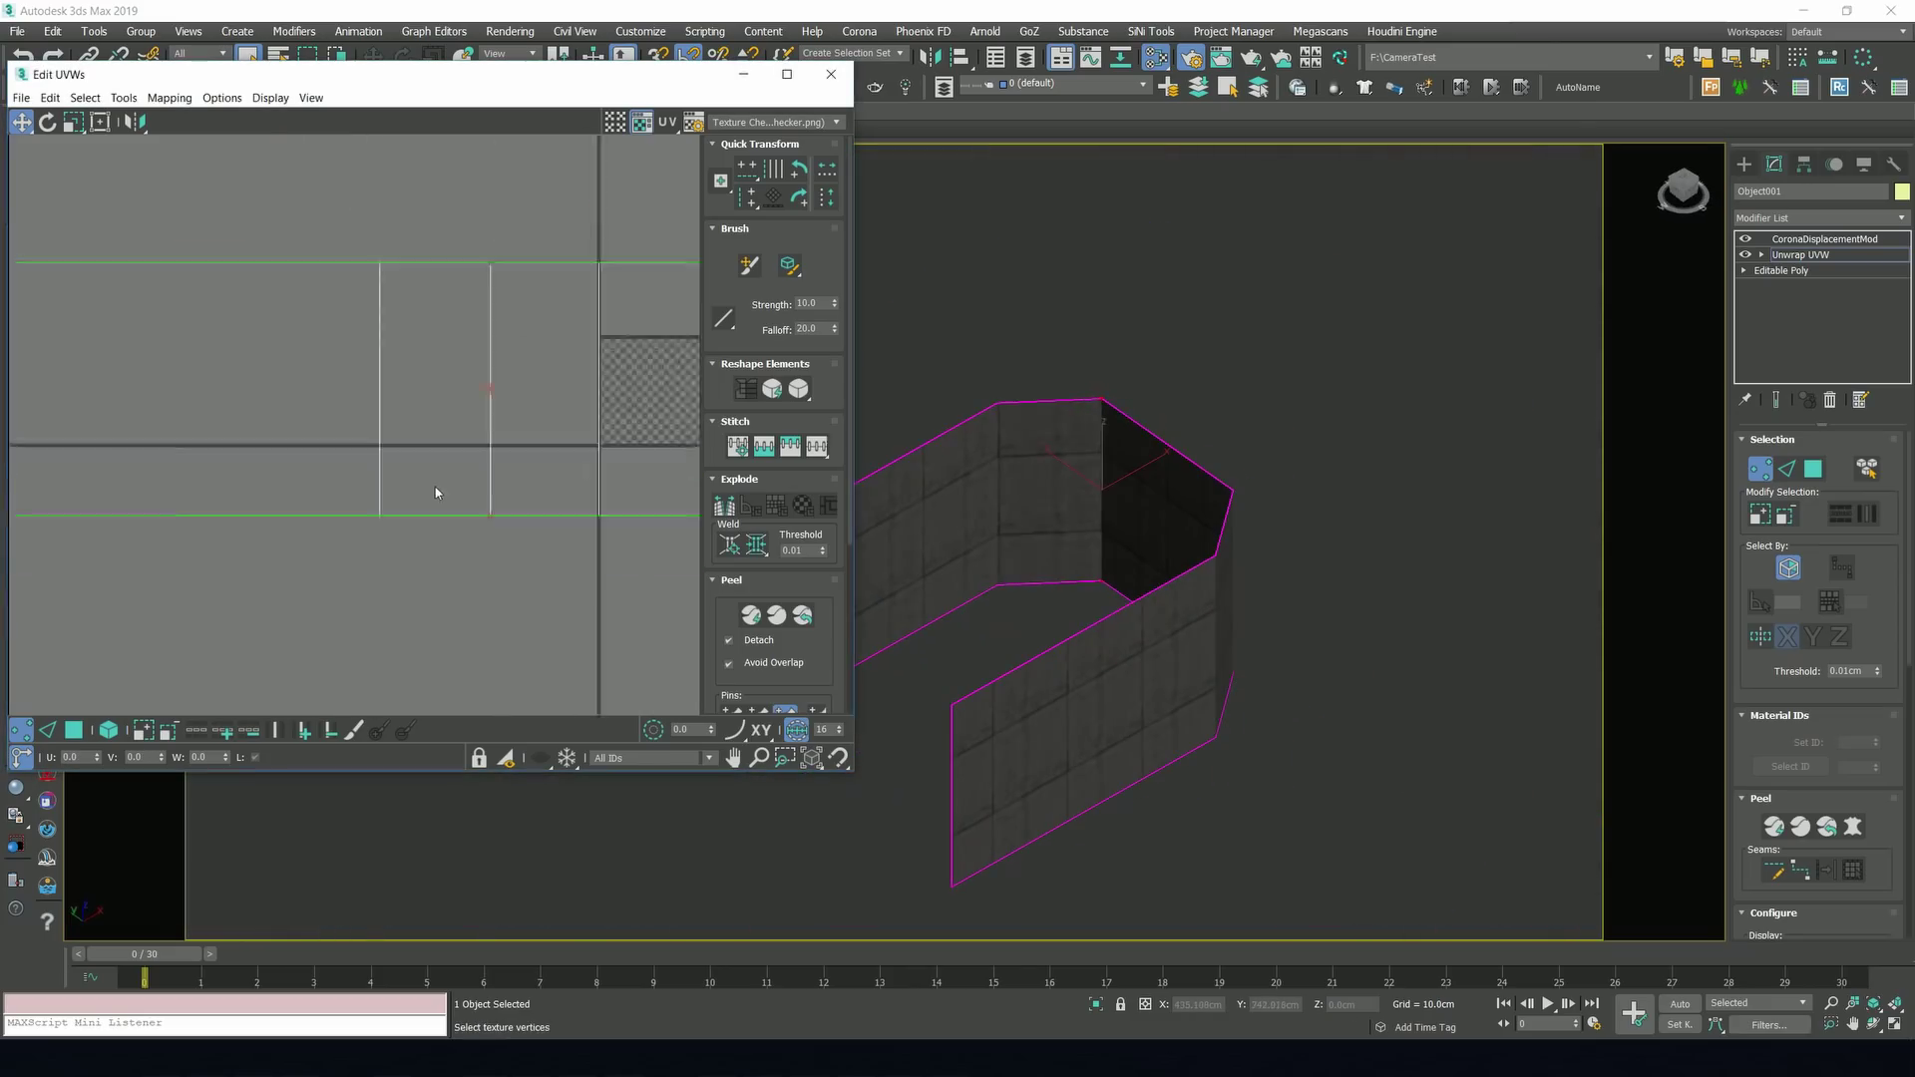
pyautogui.scroll(8, 1009, 642)
pyautogui.moveTo(1023, 685); pyautogui.dragTo(1025, 582, button='middle')
pyautogui.scroll(5, 404, 499)
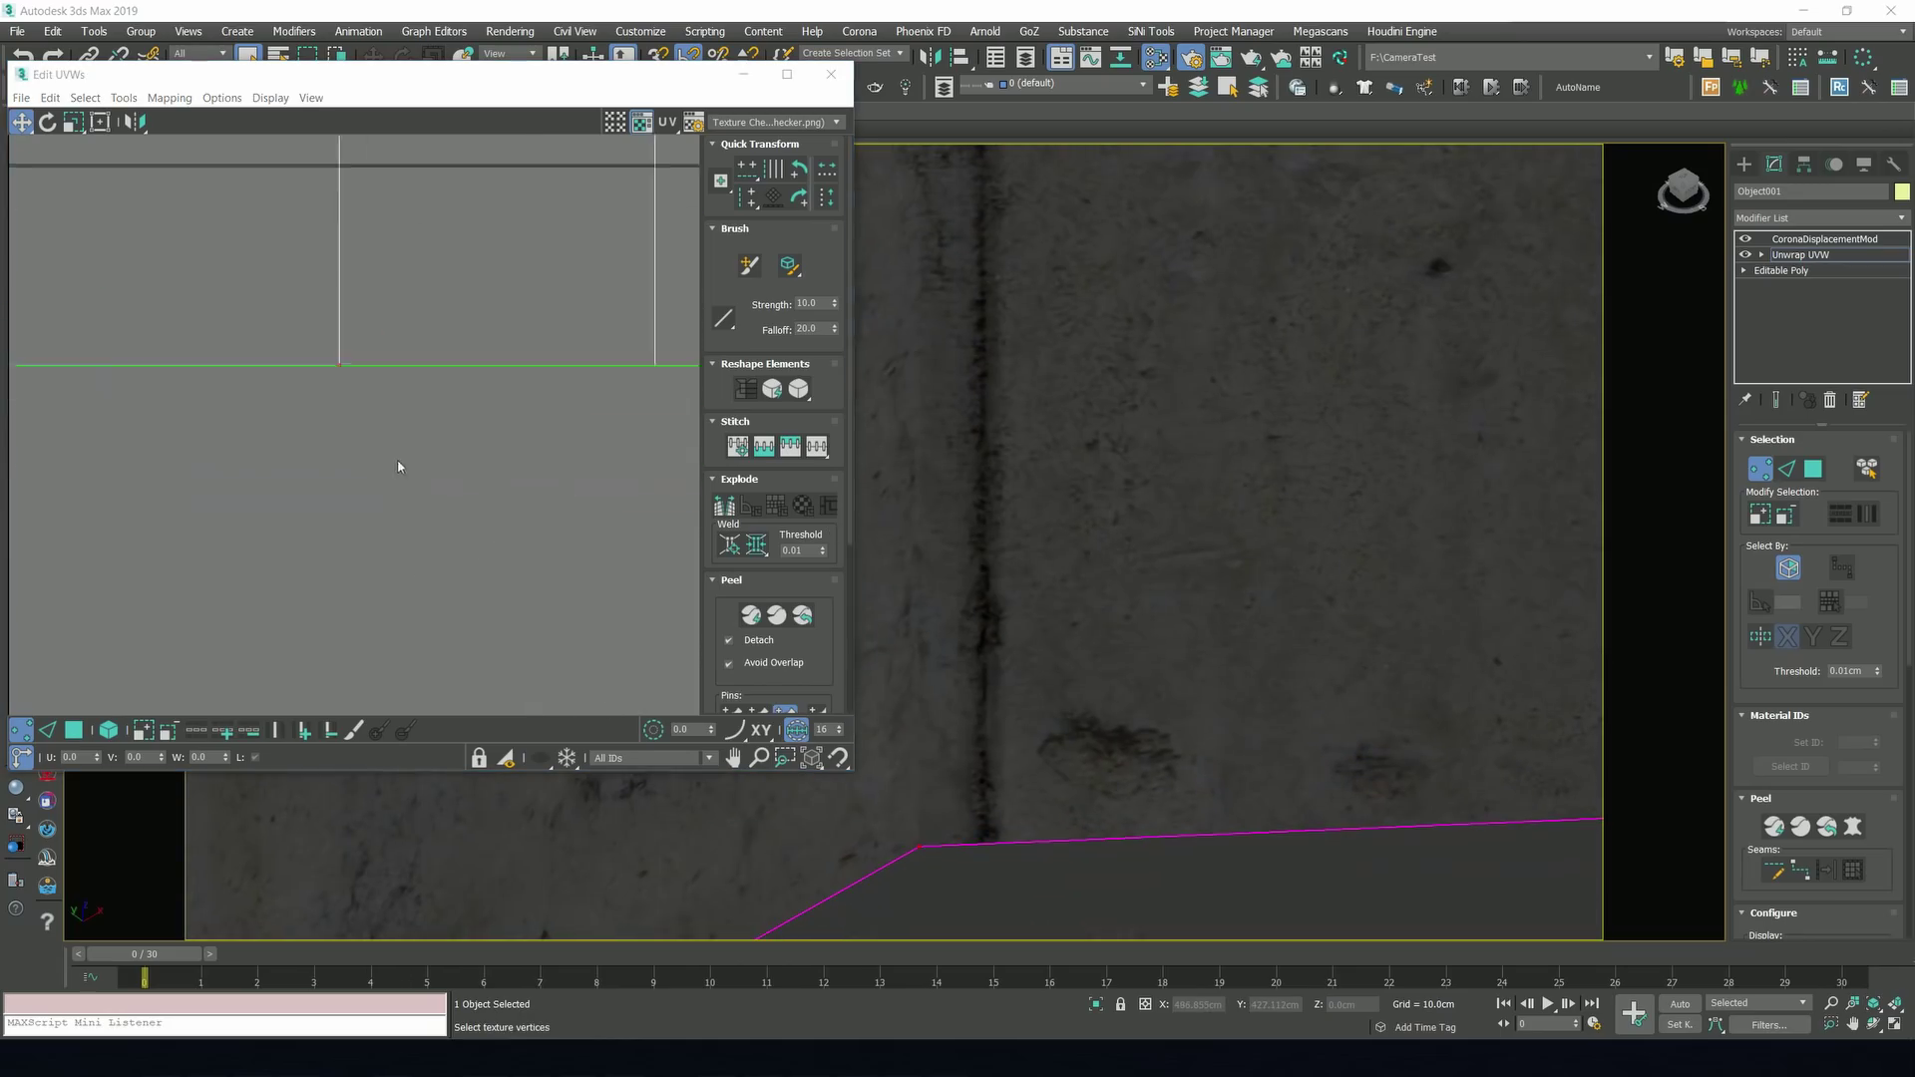
pyautogui.moveTo(339, 307); pyautogui.dragTo(353, 306)
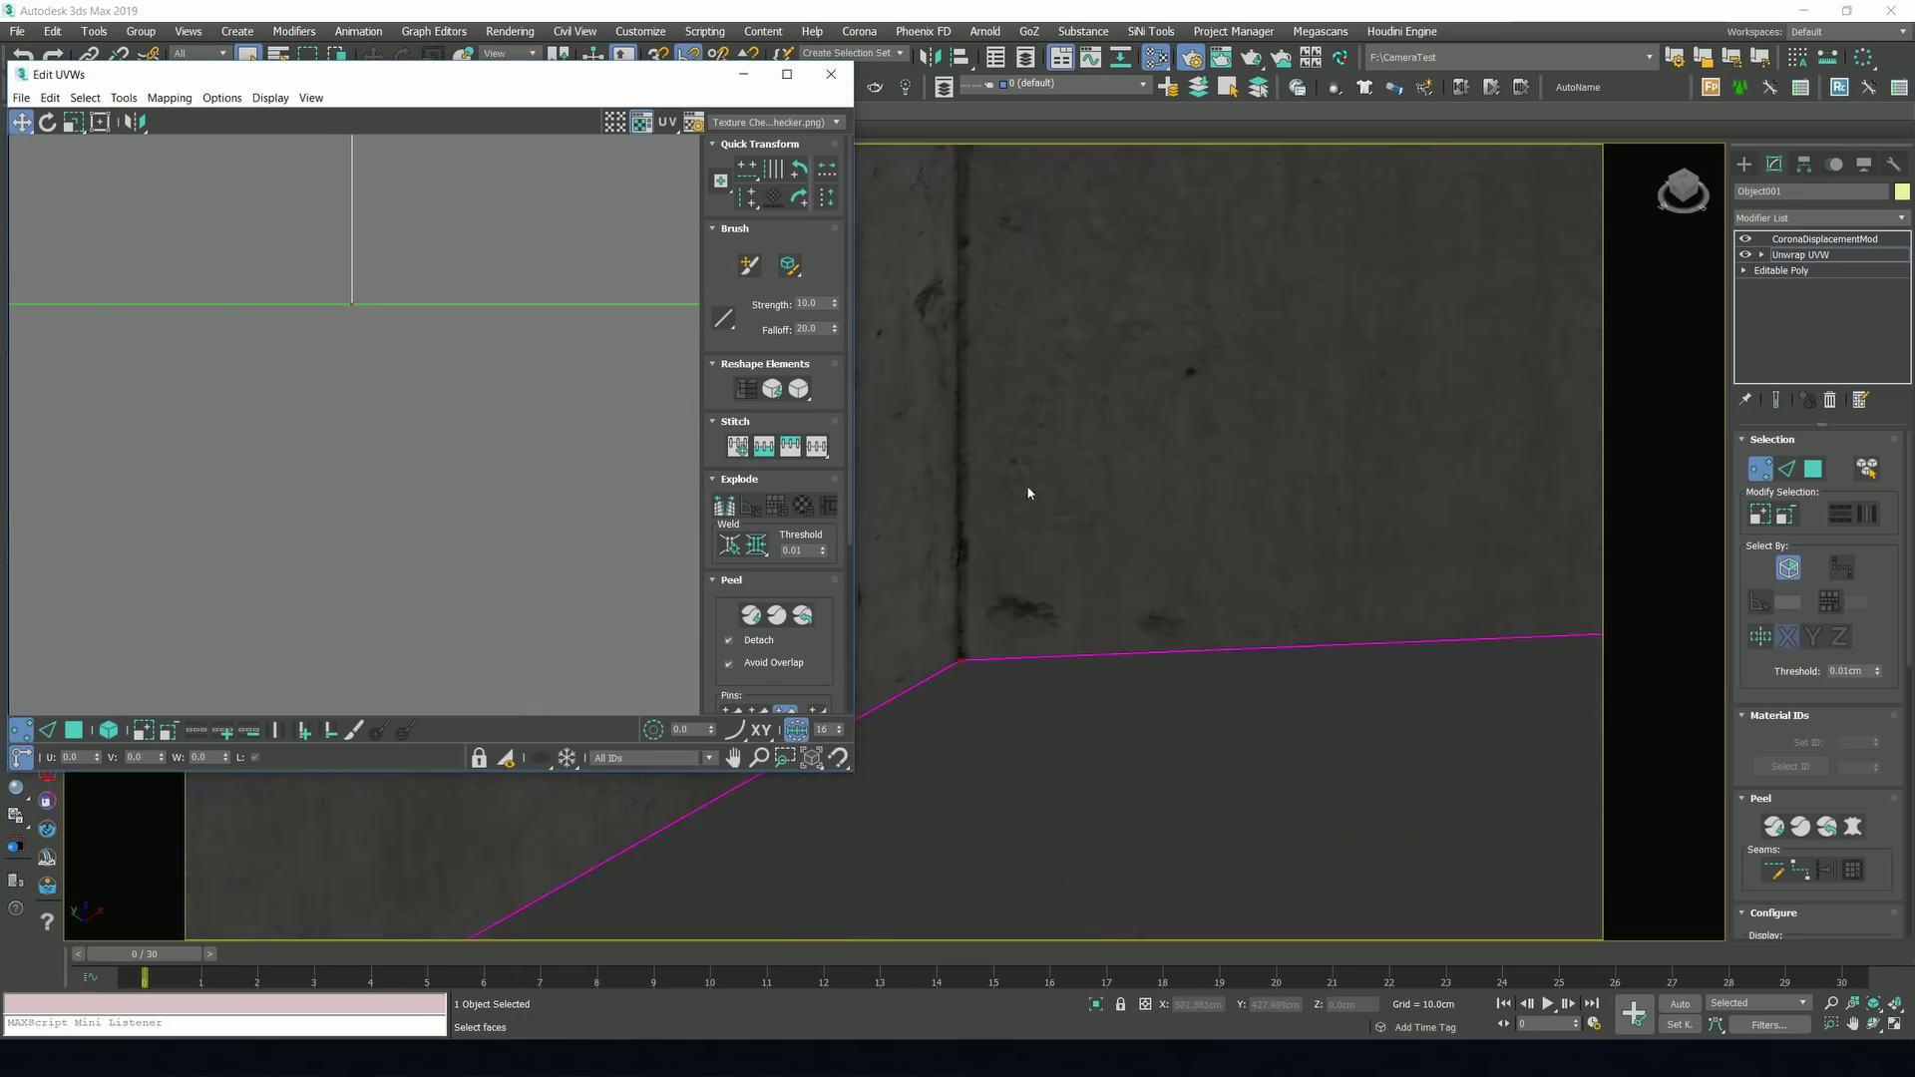
pyautogui.scroll(-10, 1027, 485)
pyautogui.scroll(4, 1120, 522)
# Slide and nudge the UV edges until a slab joint meets the wall corner, then close the editor.
pyautogui.moveTo(491, 354); pyautogui.dragTo(388, 509, button='middle')
pyautogui.scroll(-5, 355, 436)
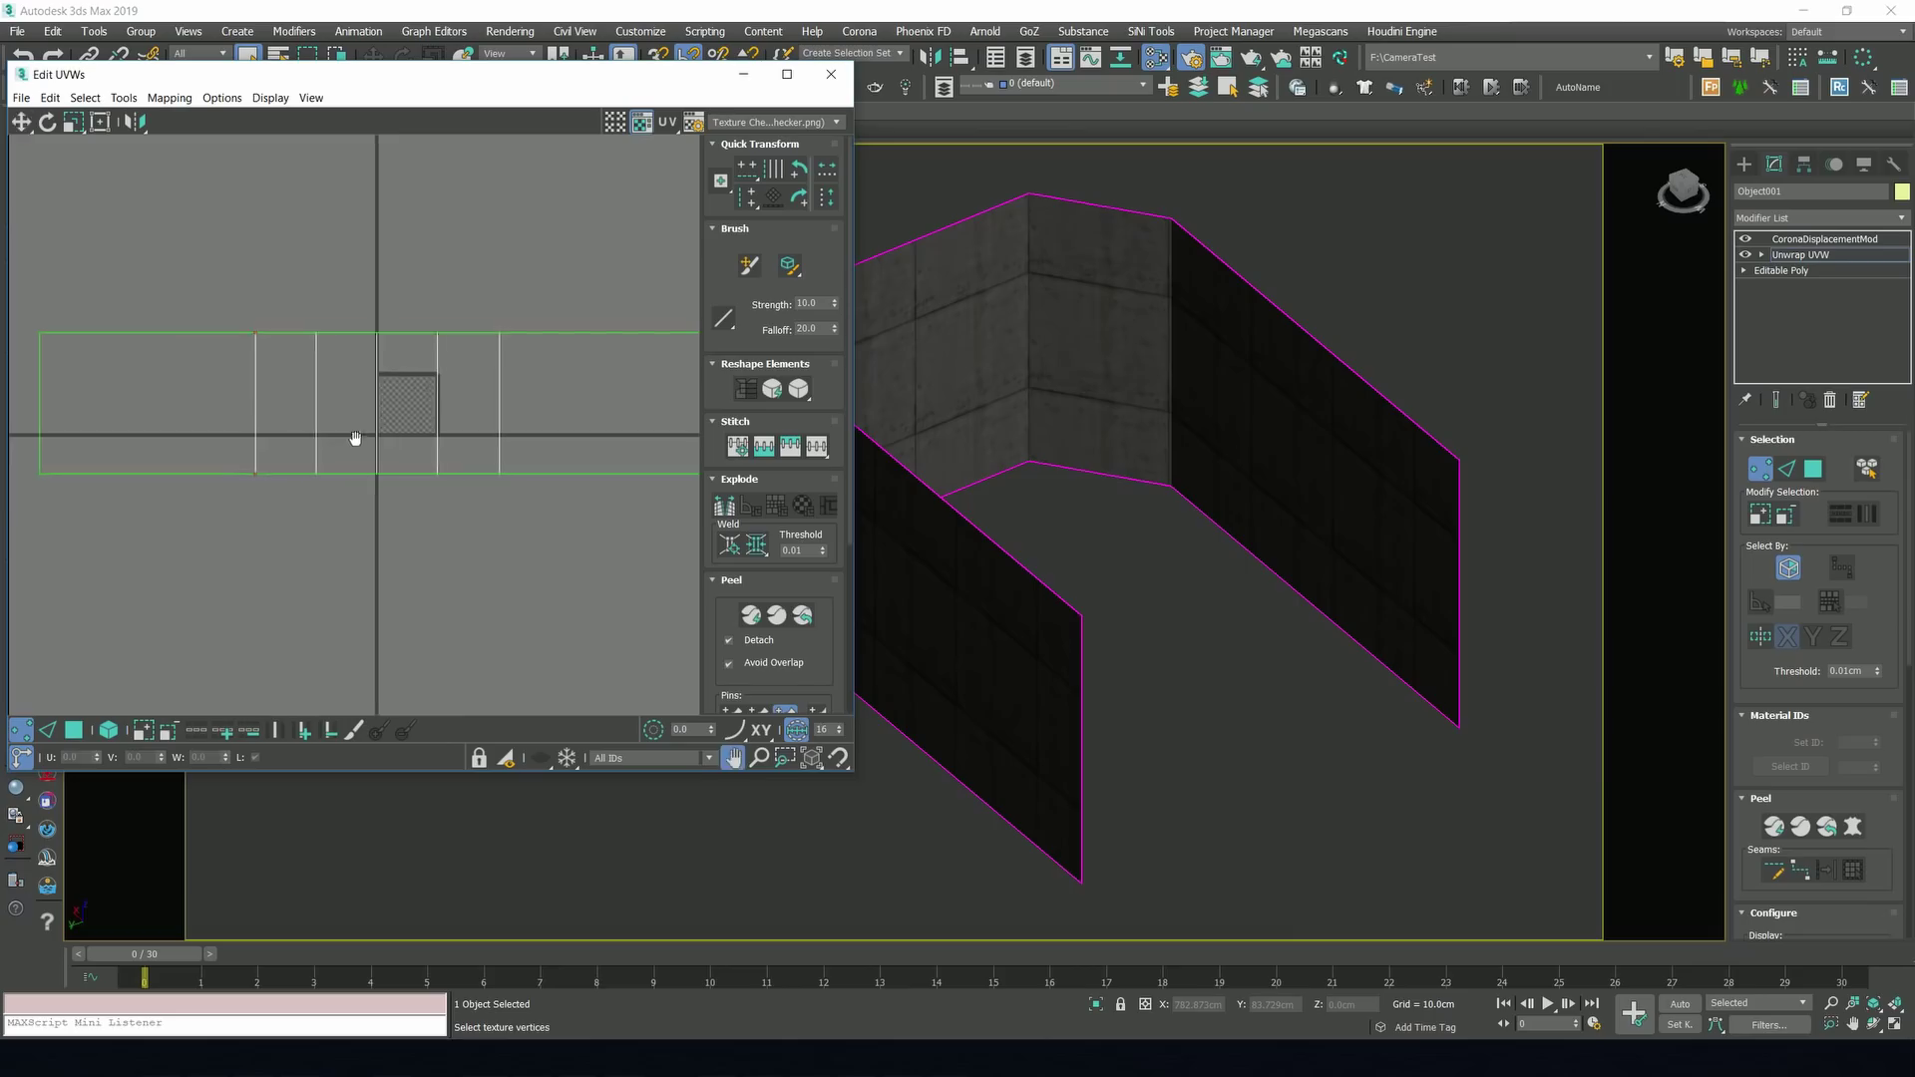
pyautogui.scroll(2, 502, 439)
pyautogui.scroll(6, 1105, 469)
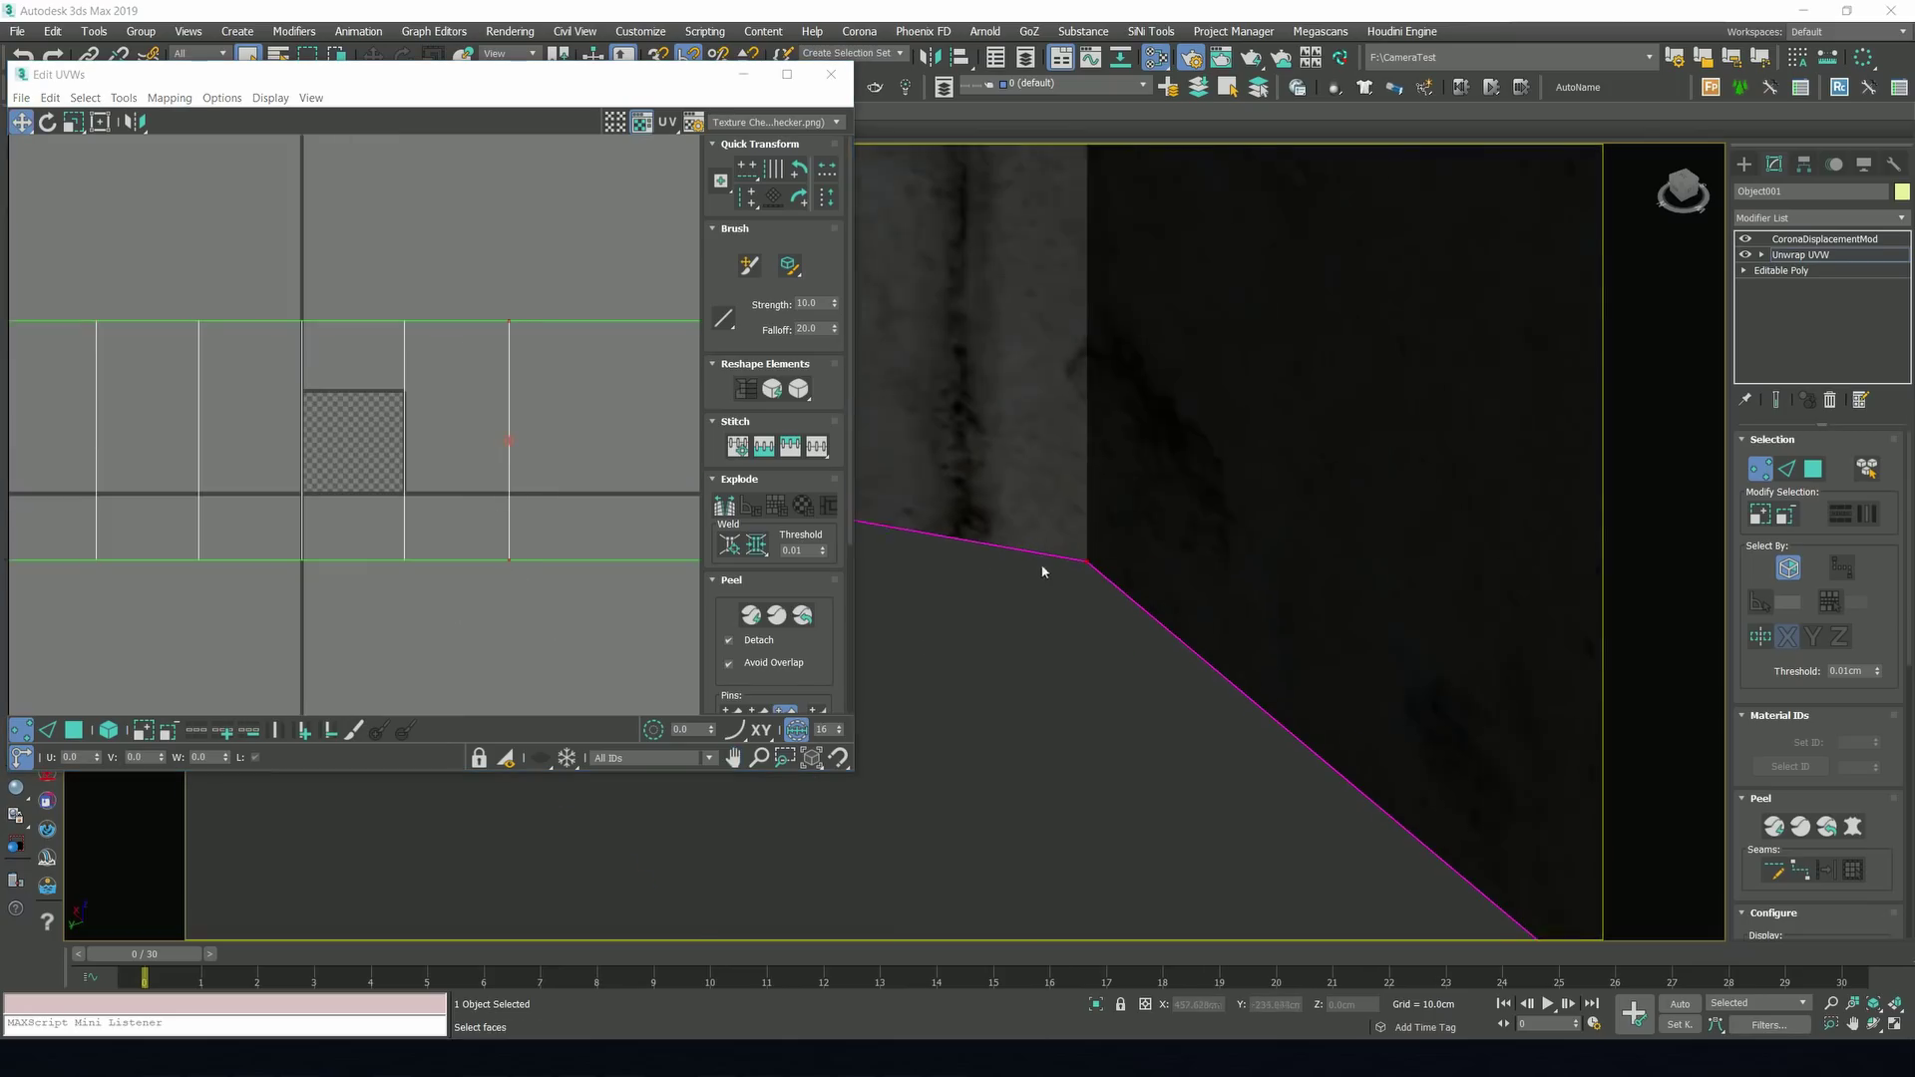
pyautogui.scroll(4, 534, 559)
pyautogui.moveTo(399, 559); pyautogui.dragTo(357, 560)
pyautogui.scroll(-9, 1062, 600)
pyautogui.keyDown('alt'); pyautogui.moveTo(1062, 600); pyautogui.dragTo(1115, 637, button='middle'); pyautogui.keyUp('alt')
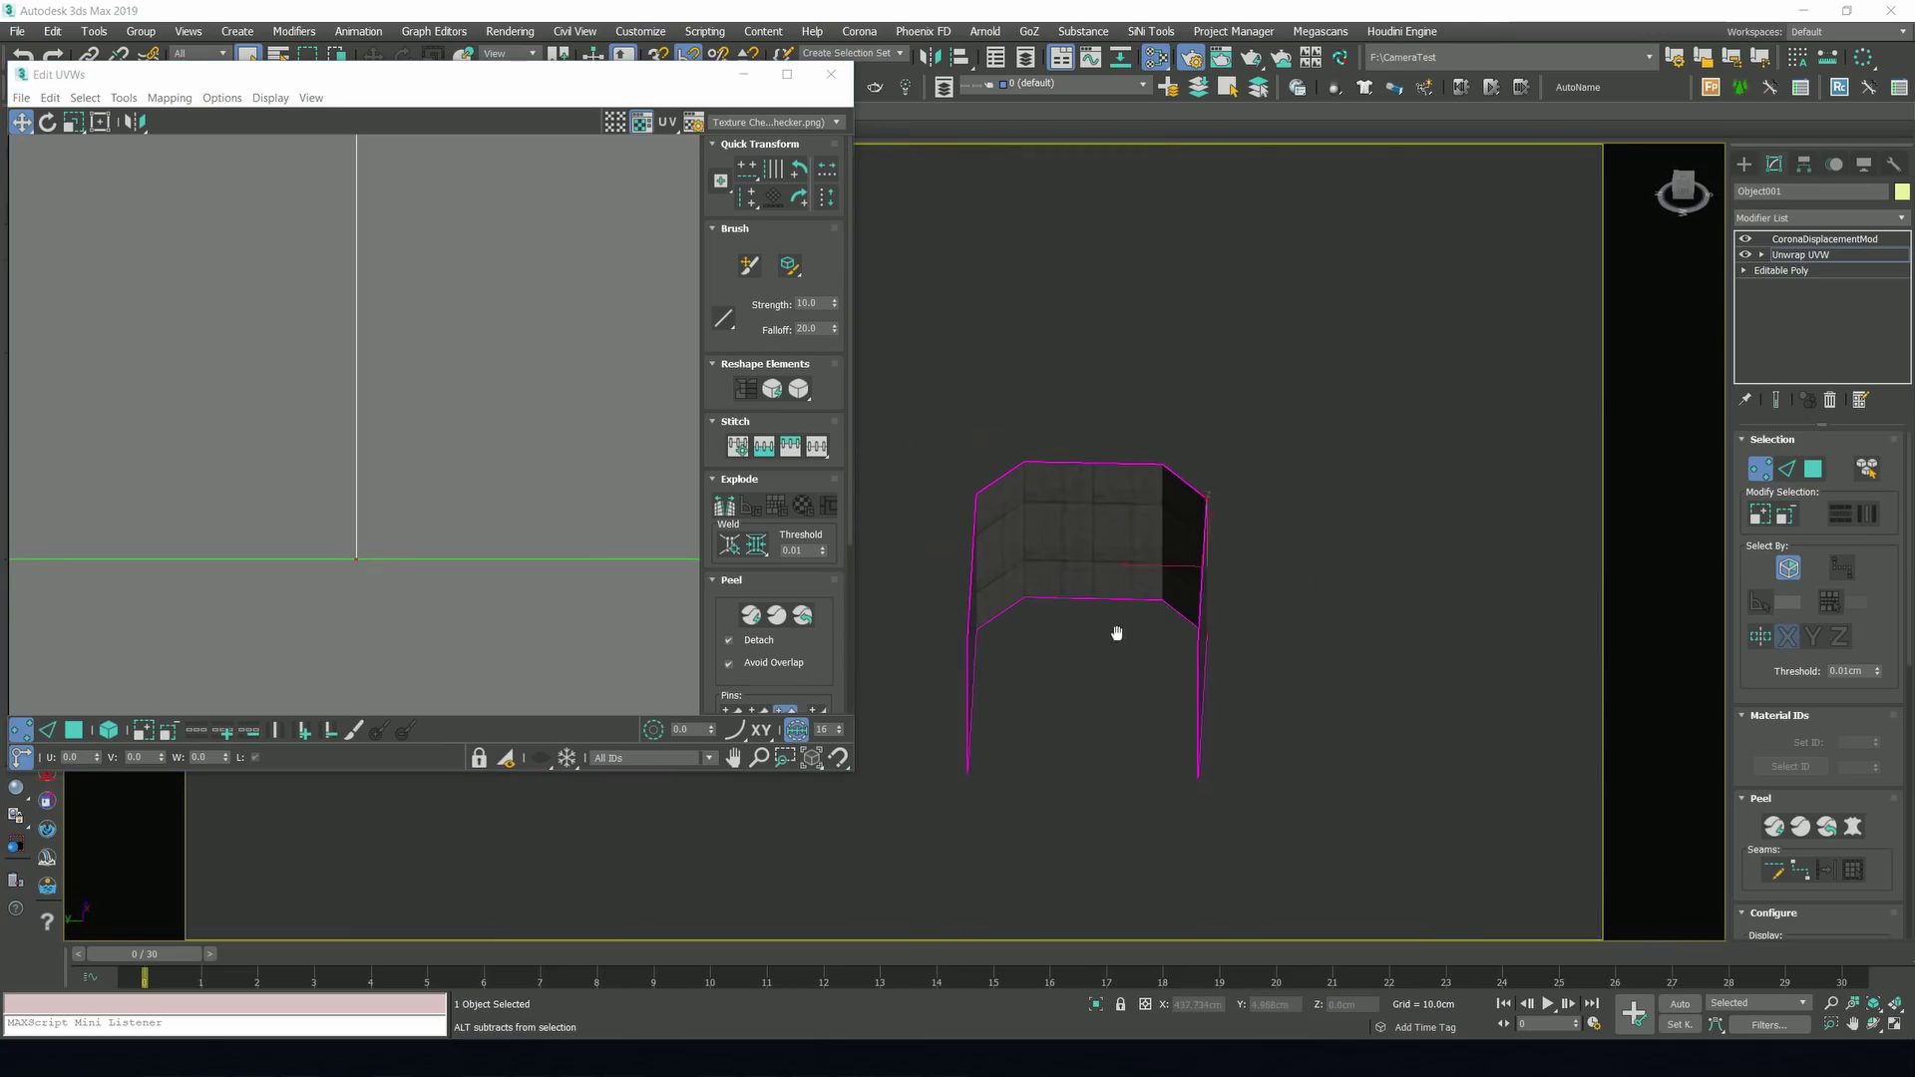
pyautogui.scroll(-4, 393, 448)
pyautogui.scroll(-3, 393, 448)
pyautogui.scroll(5, 393, 448)
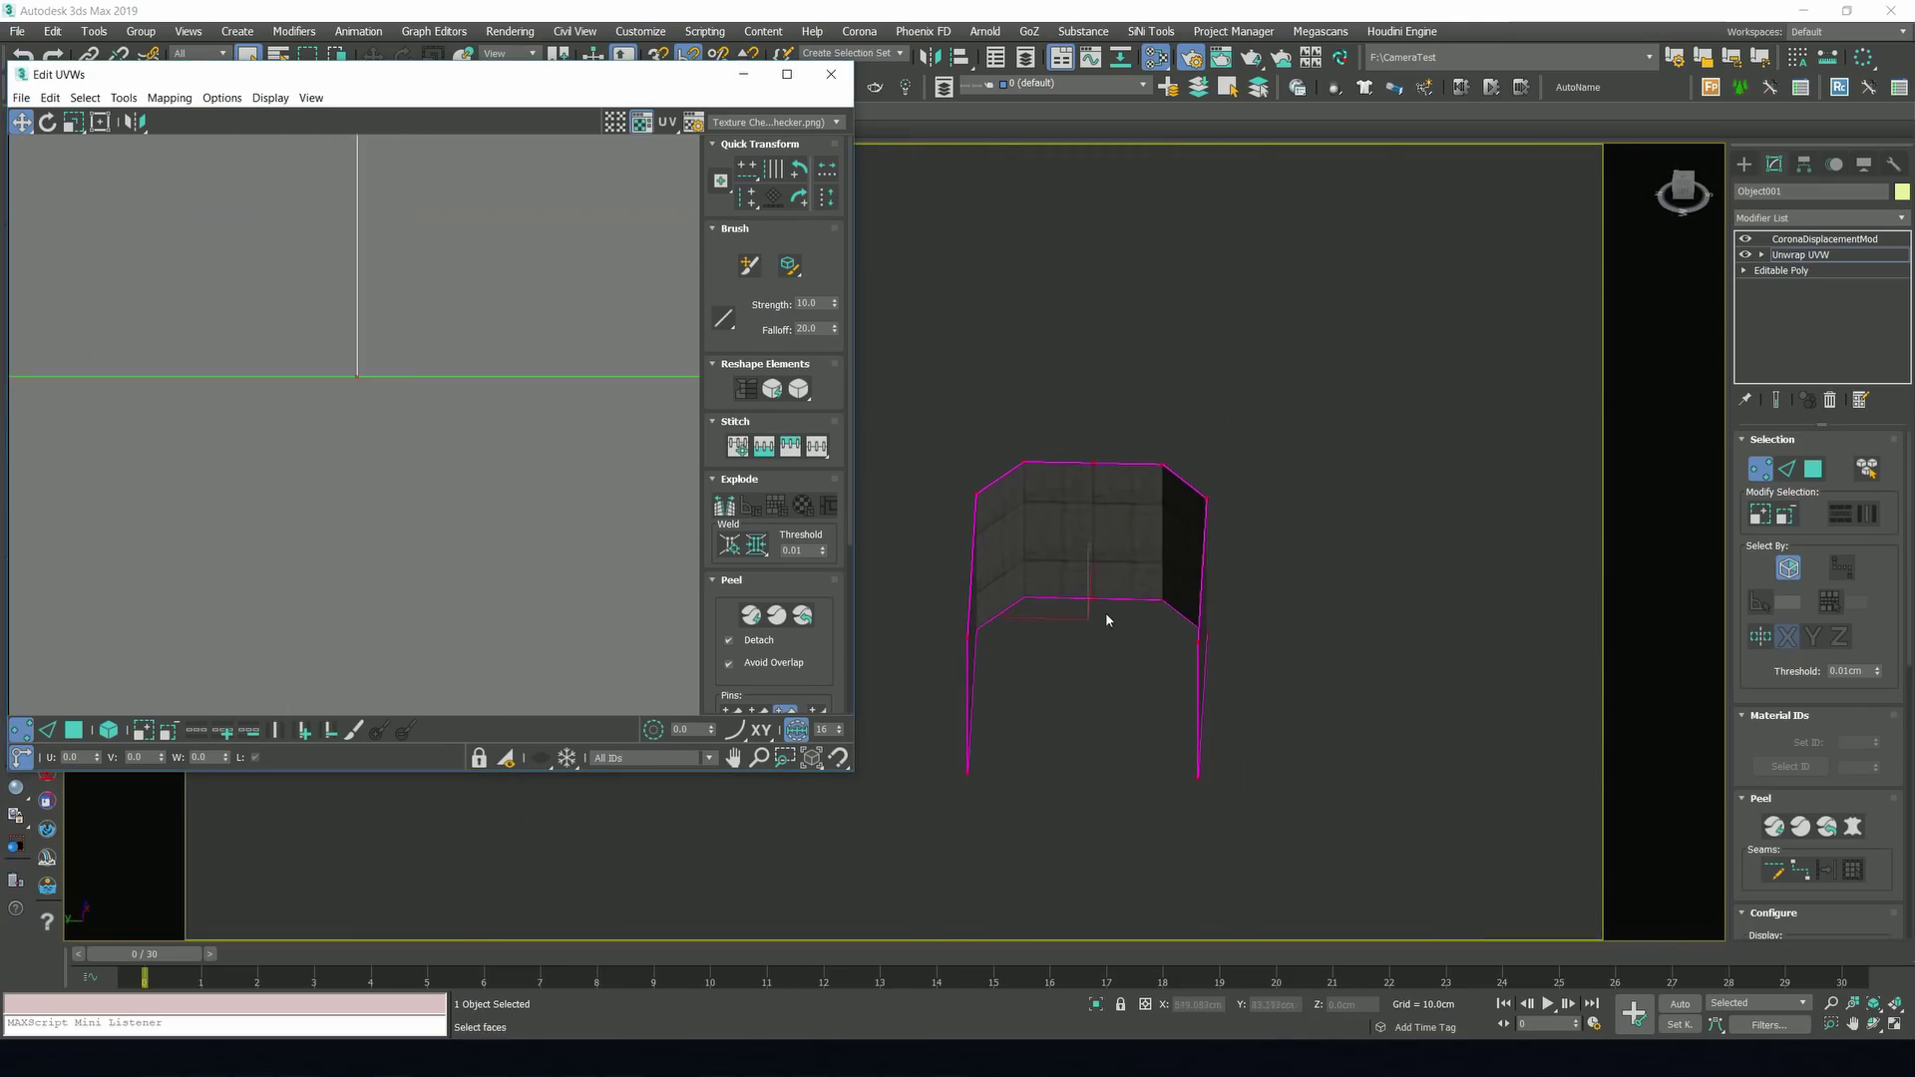
pyautogui.scroll(6, 988, 602)
pyautogui.moveTo(989, 602); pyautogui.dragTo(1158, 613, button='middle')
pyautogui.scroll(6, 1158, 613)
pyautogui.keyDown('shift'); pyautogui.moveTo(357, 377); pyautogui.dragTo(415, 782); pyautogui.keyUp('shift')
pyautogui.moveTo(426, 710); pyautogui.dragTo(466, 286, button='middle')
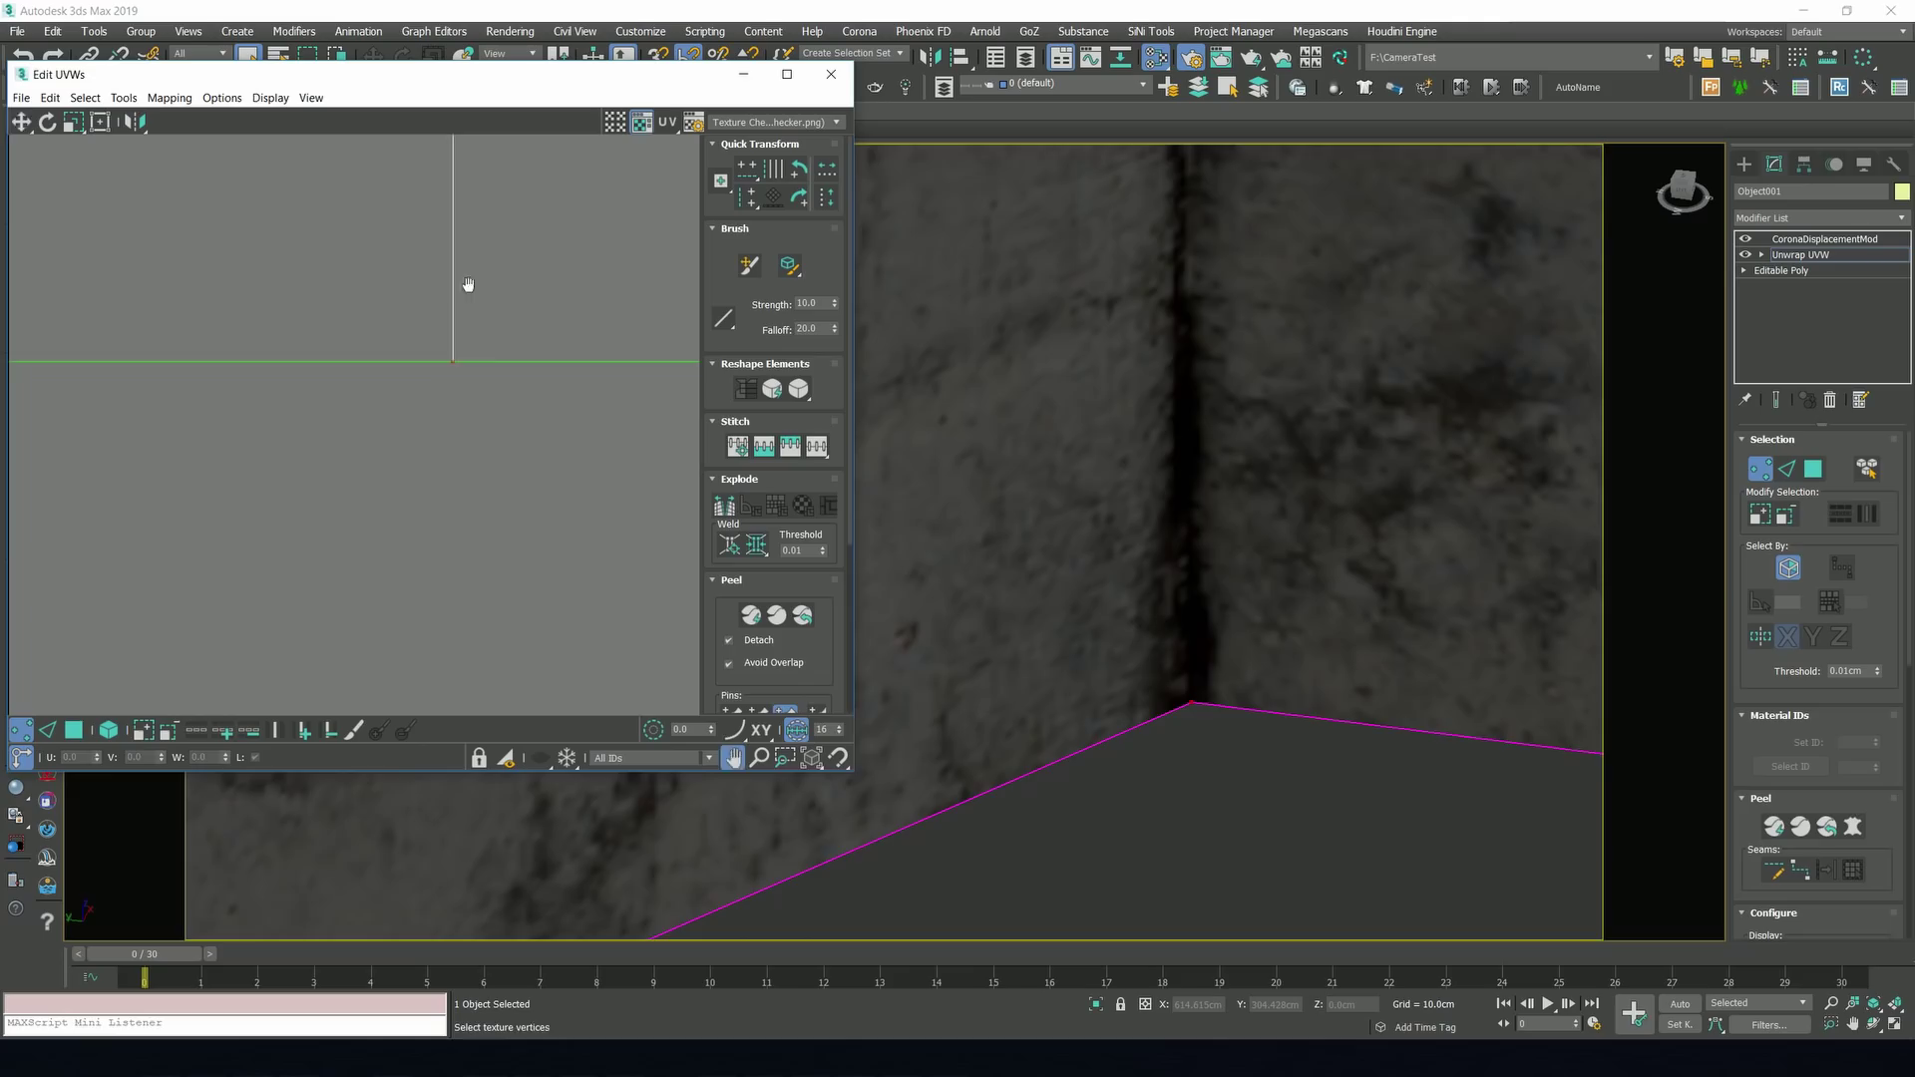
pyautogui.keyDown('shift'); pyautogui.moveTo(453, 371); pyautogui.dragTo(443, 532); pyautogui.keyUp('shift')
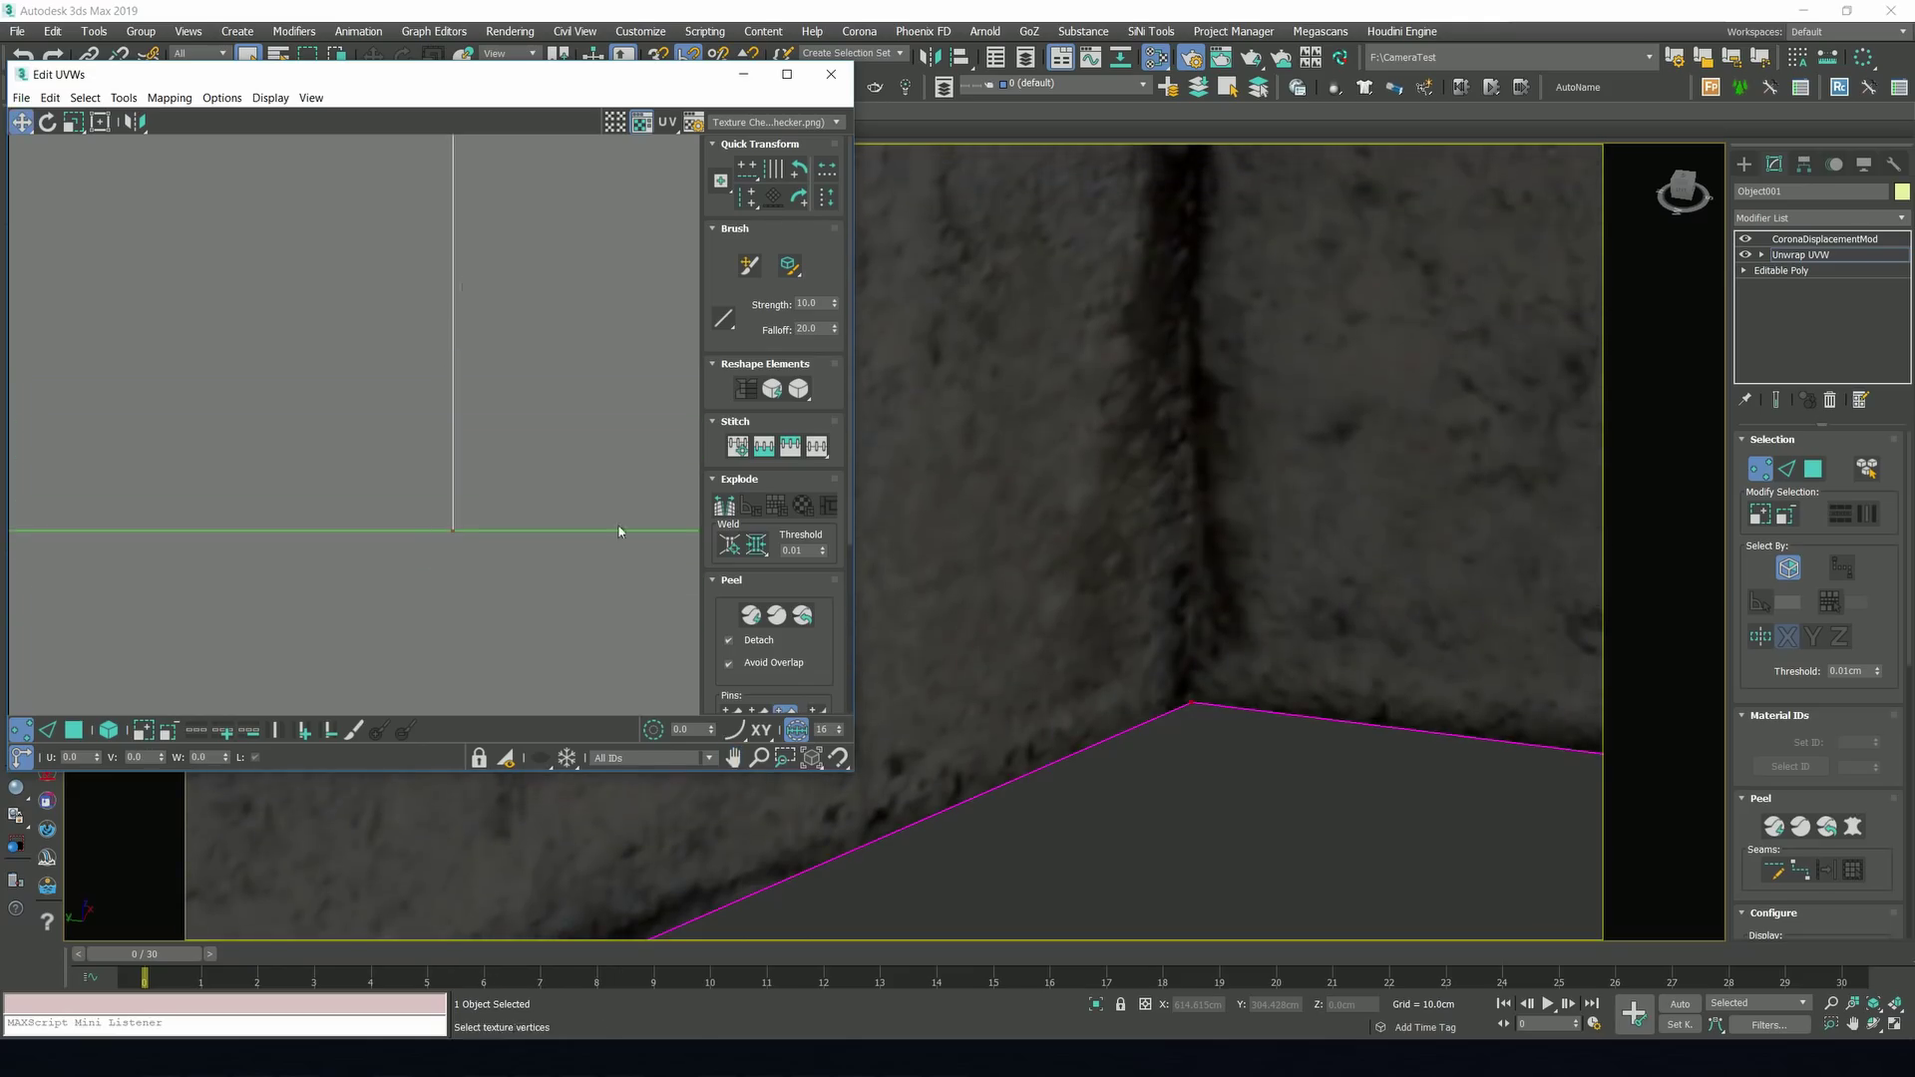
pyautogui.scroll(-10, 1121, 569)
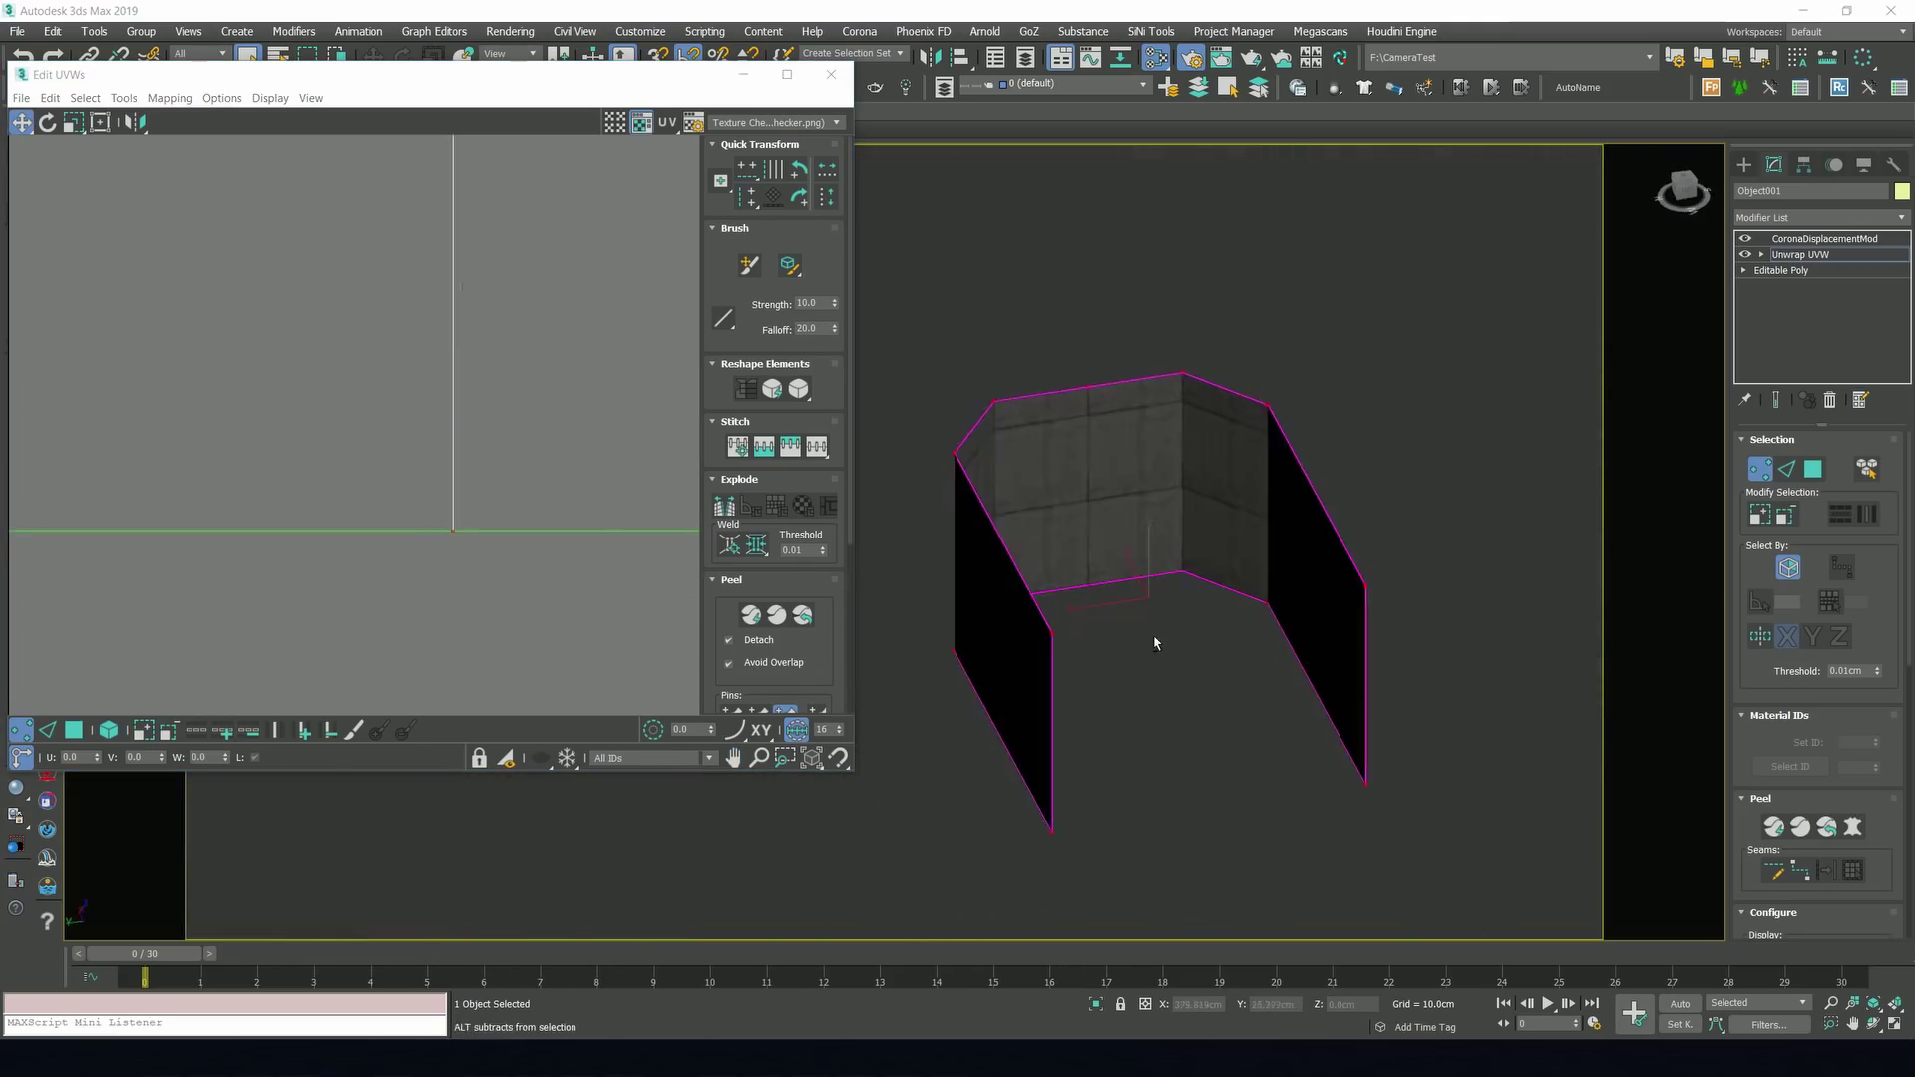
pyautogui.press('c')
pyautogui.click(831, 74)
# Unhide all objects including the statues, render the camera view, and return to Quixel Bridge.
pyautogui.rightClick(884, 567)
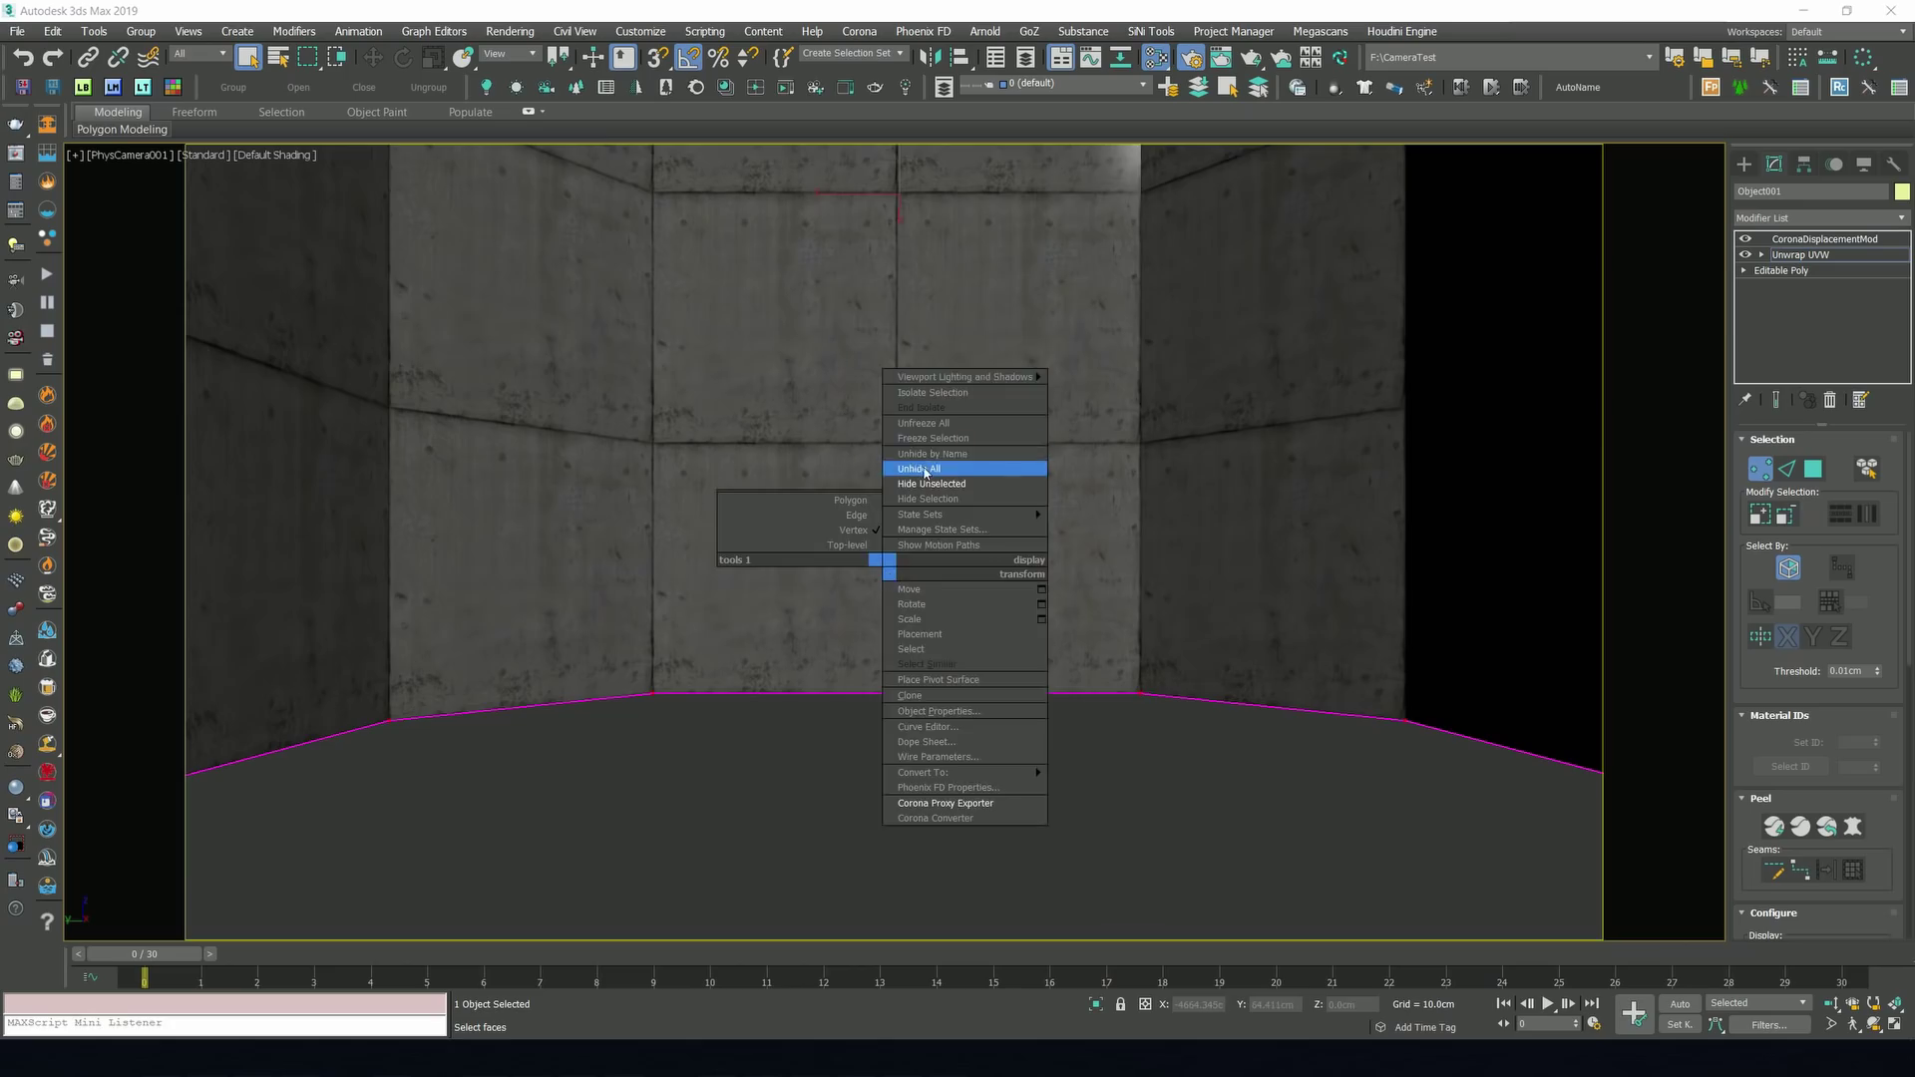
pyautogui.click(926, 470)
pyautogui.hotkey('shift', 'q')
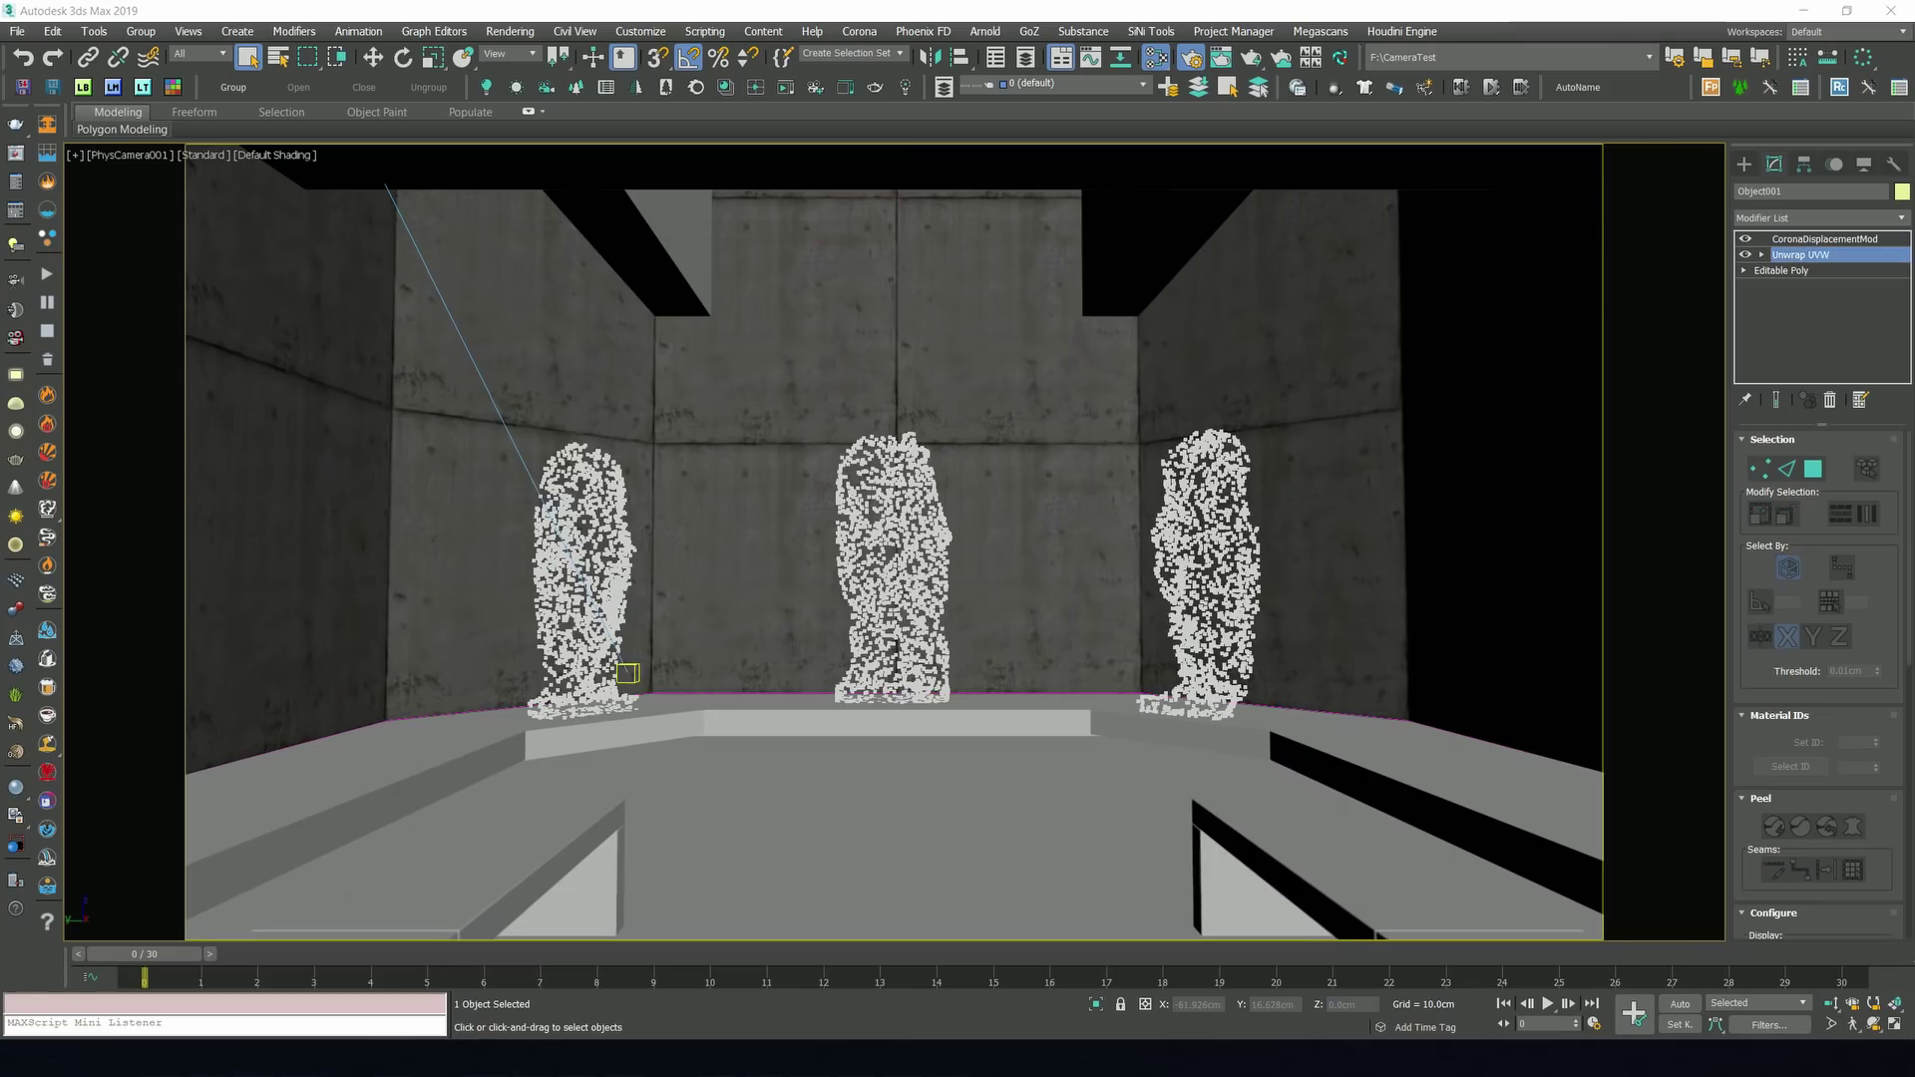
pyautogui.click(1037, 1058)
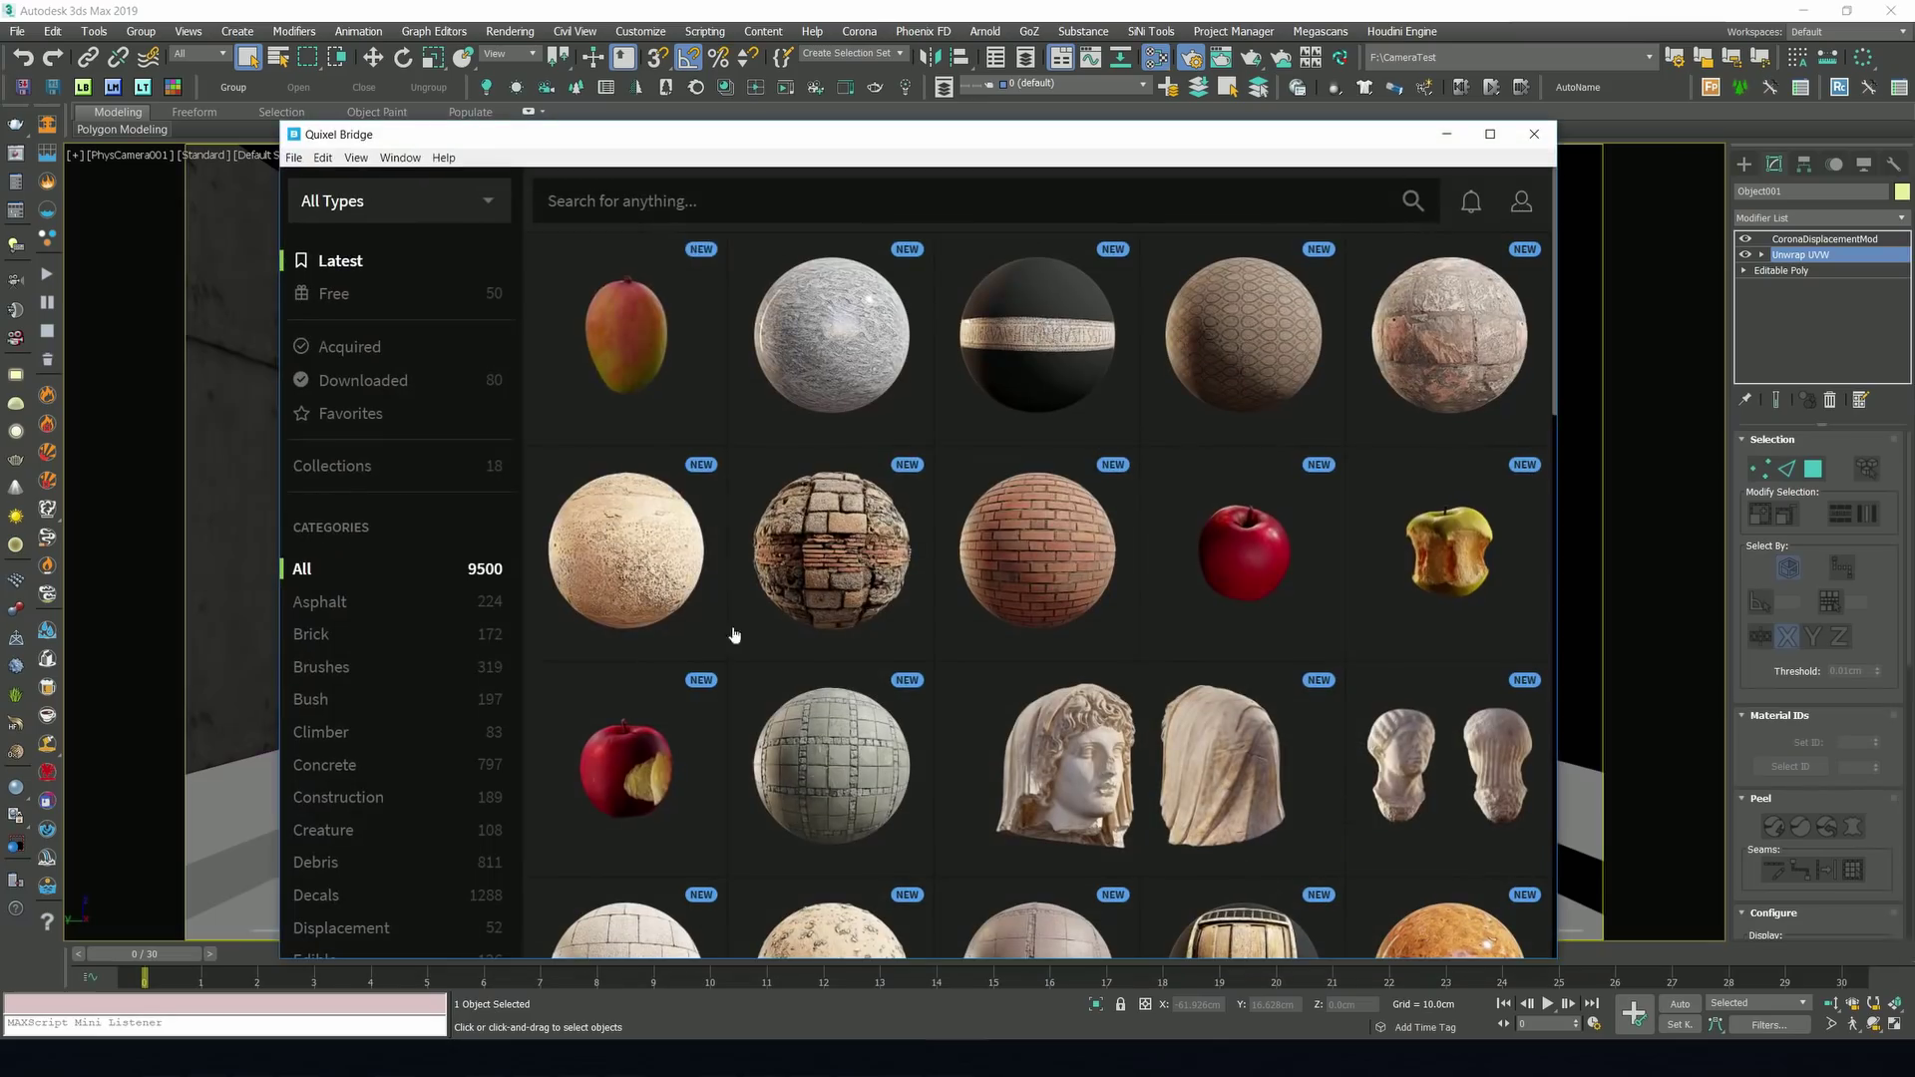
# Search Bridge for 'leakage' and open the Tileable Leakage asset's texture maps.
pyautogui.click(719, 203)
pyautogui.write('leakage')
pyautogui.press('Return')
pyautogui.click(642, 760)
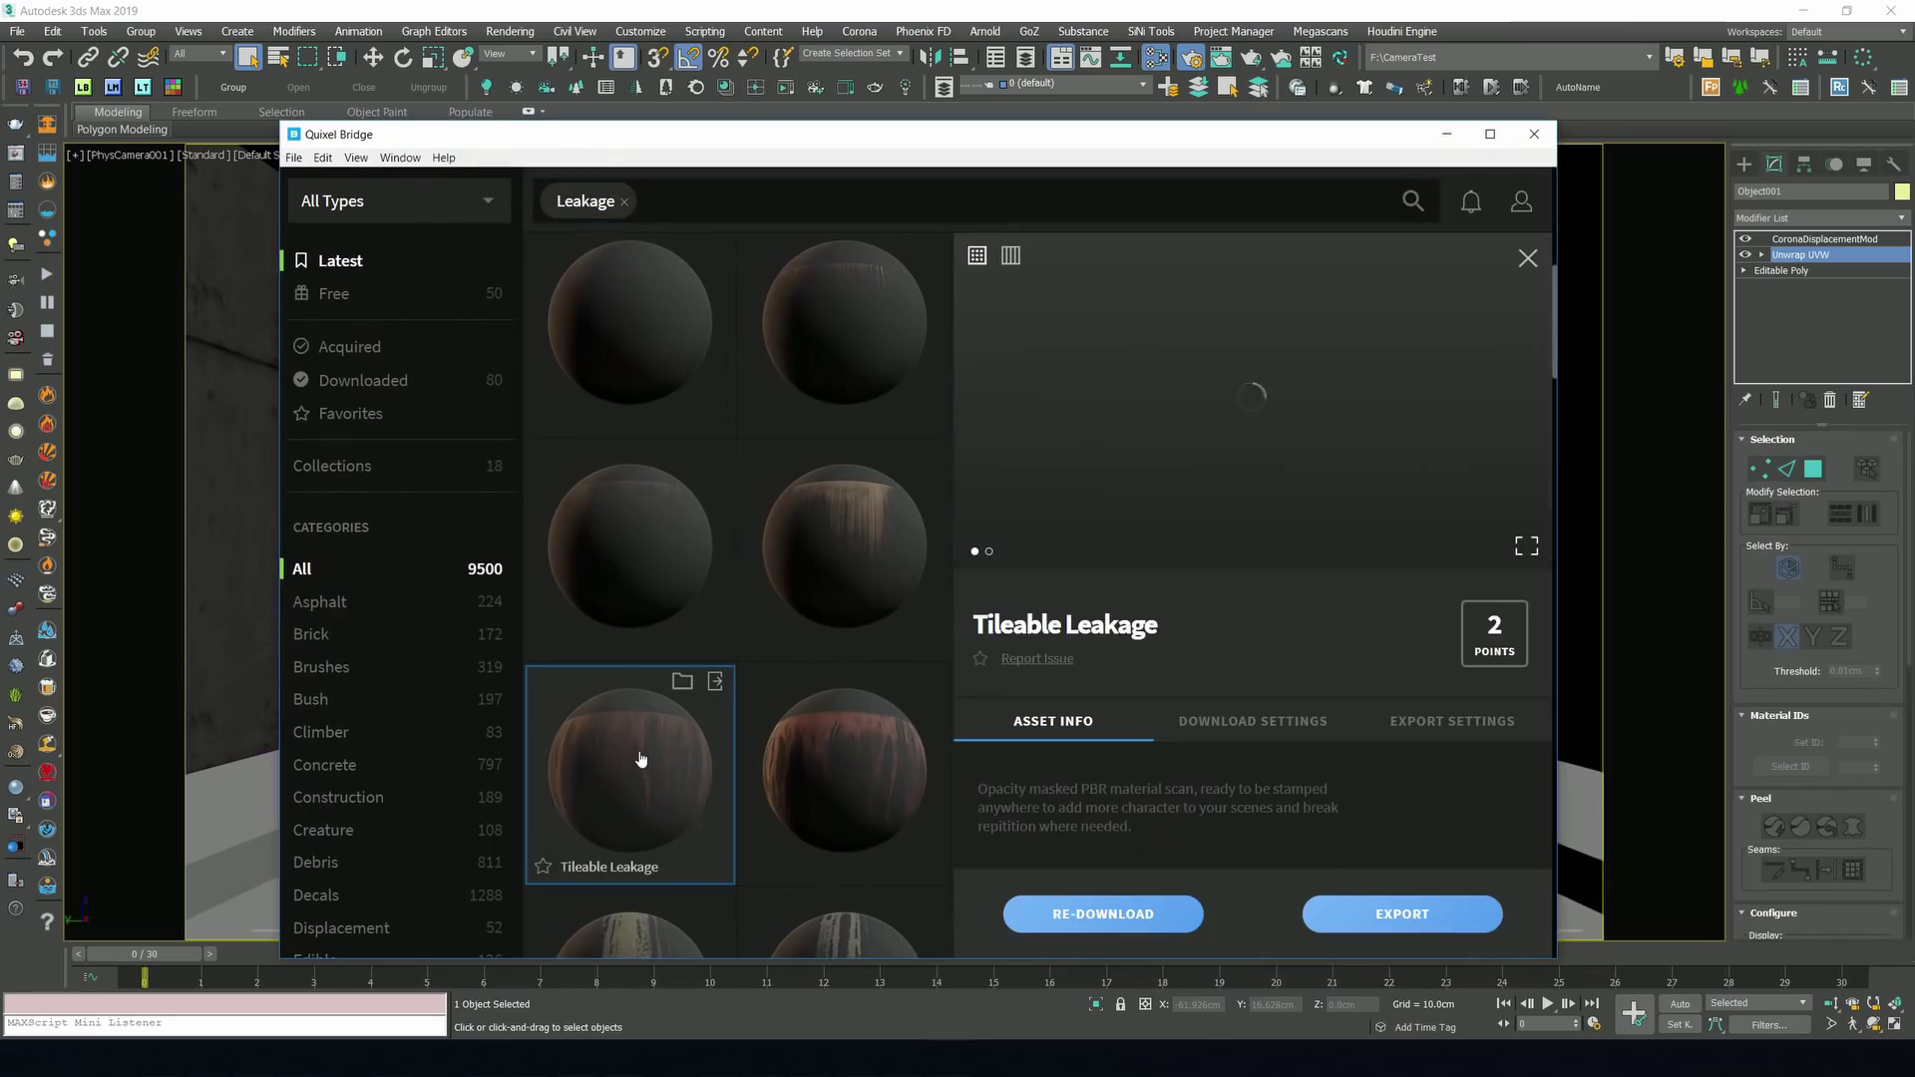
pyautogui.click(1011, 256)
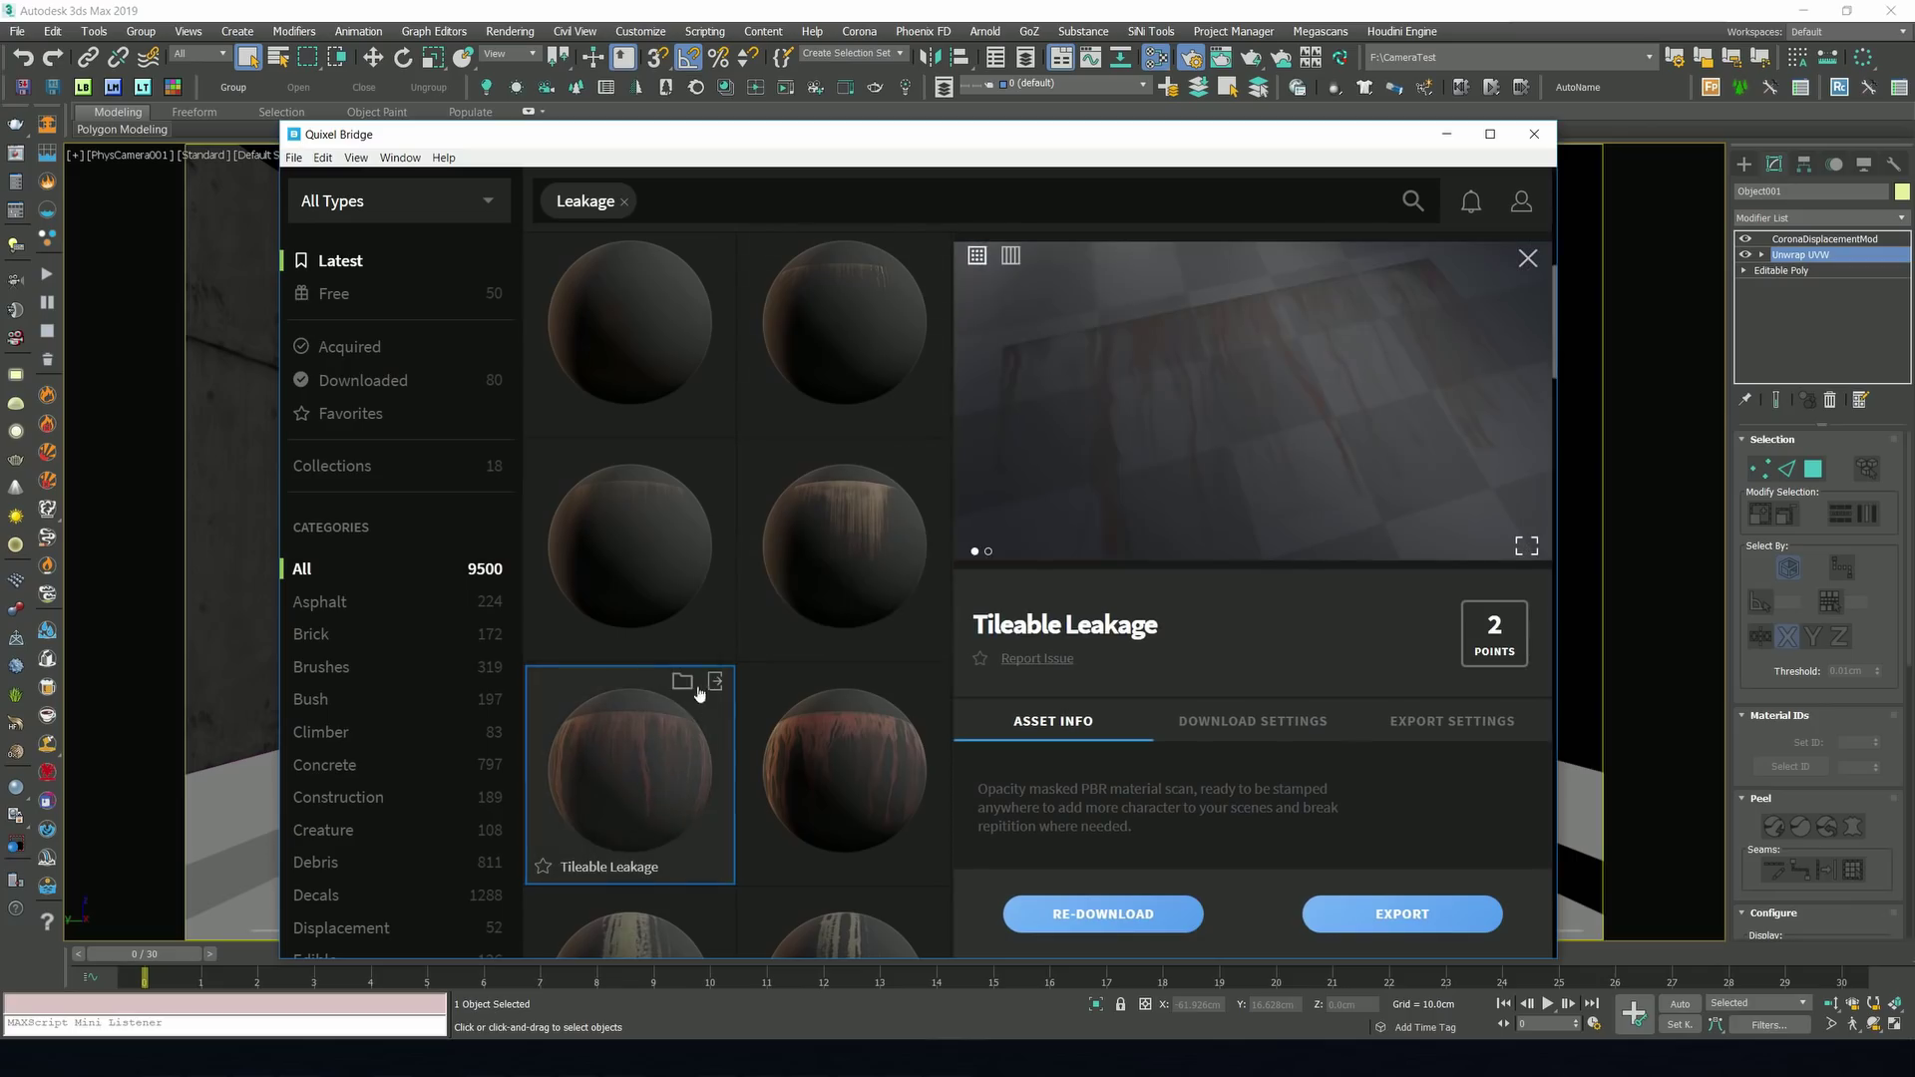
# Open the Tileable Leakage files folder and minimize Quixel Bridge.
pyautogui.click(684, 684)
pyautogui.moveTo(910, 166); pyautogui.dragTo(0, 146)
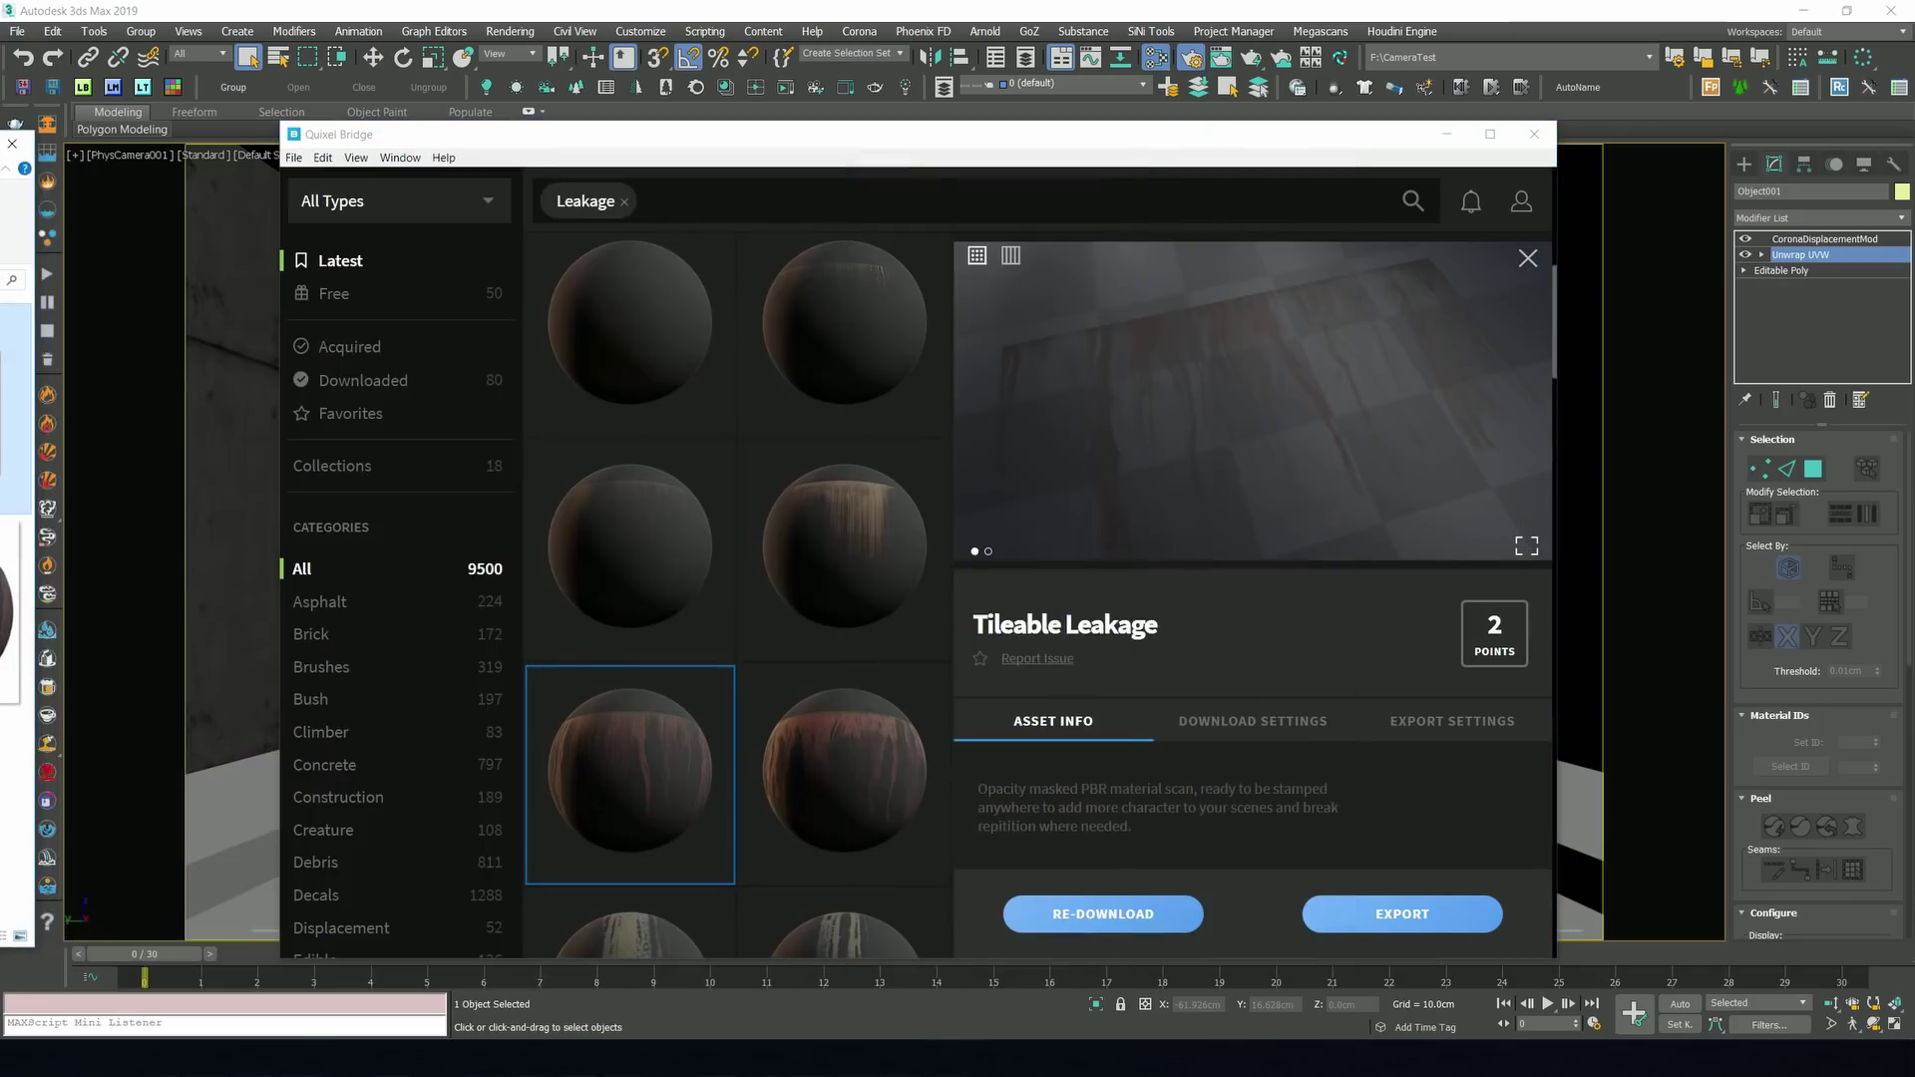
pyautogui.click(1445, 134)
# Add the leakage opacity image to the Slate graph as Map #44 and invert its output.
pyautogui.press('m')
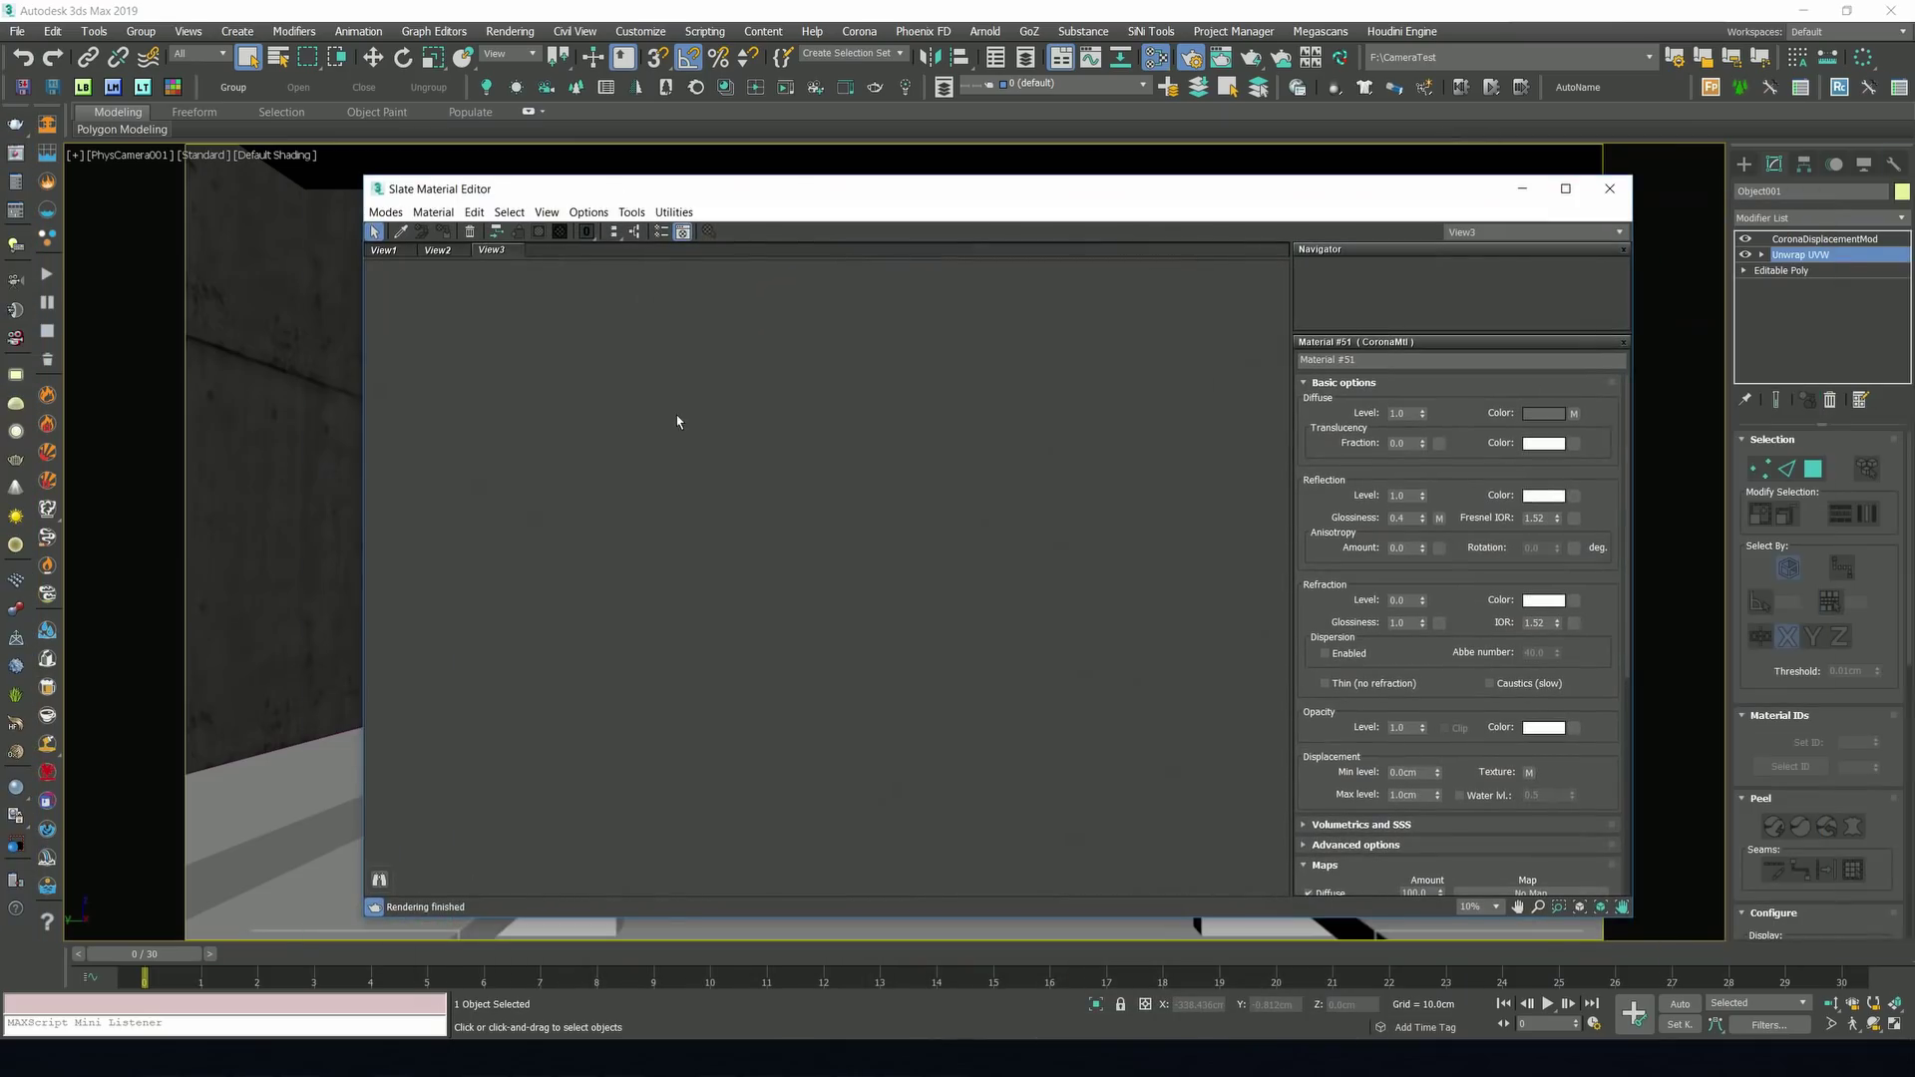
pyautogui.moveTo(652, 452); pyautogui.dragTo(694, 541, button='middle')
pyautogui.moveTo(0, 146); pyautogui.dragTo(0, 167)
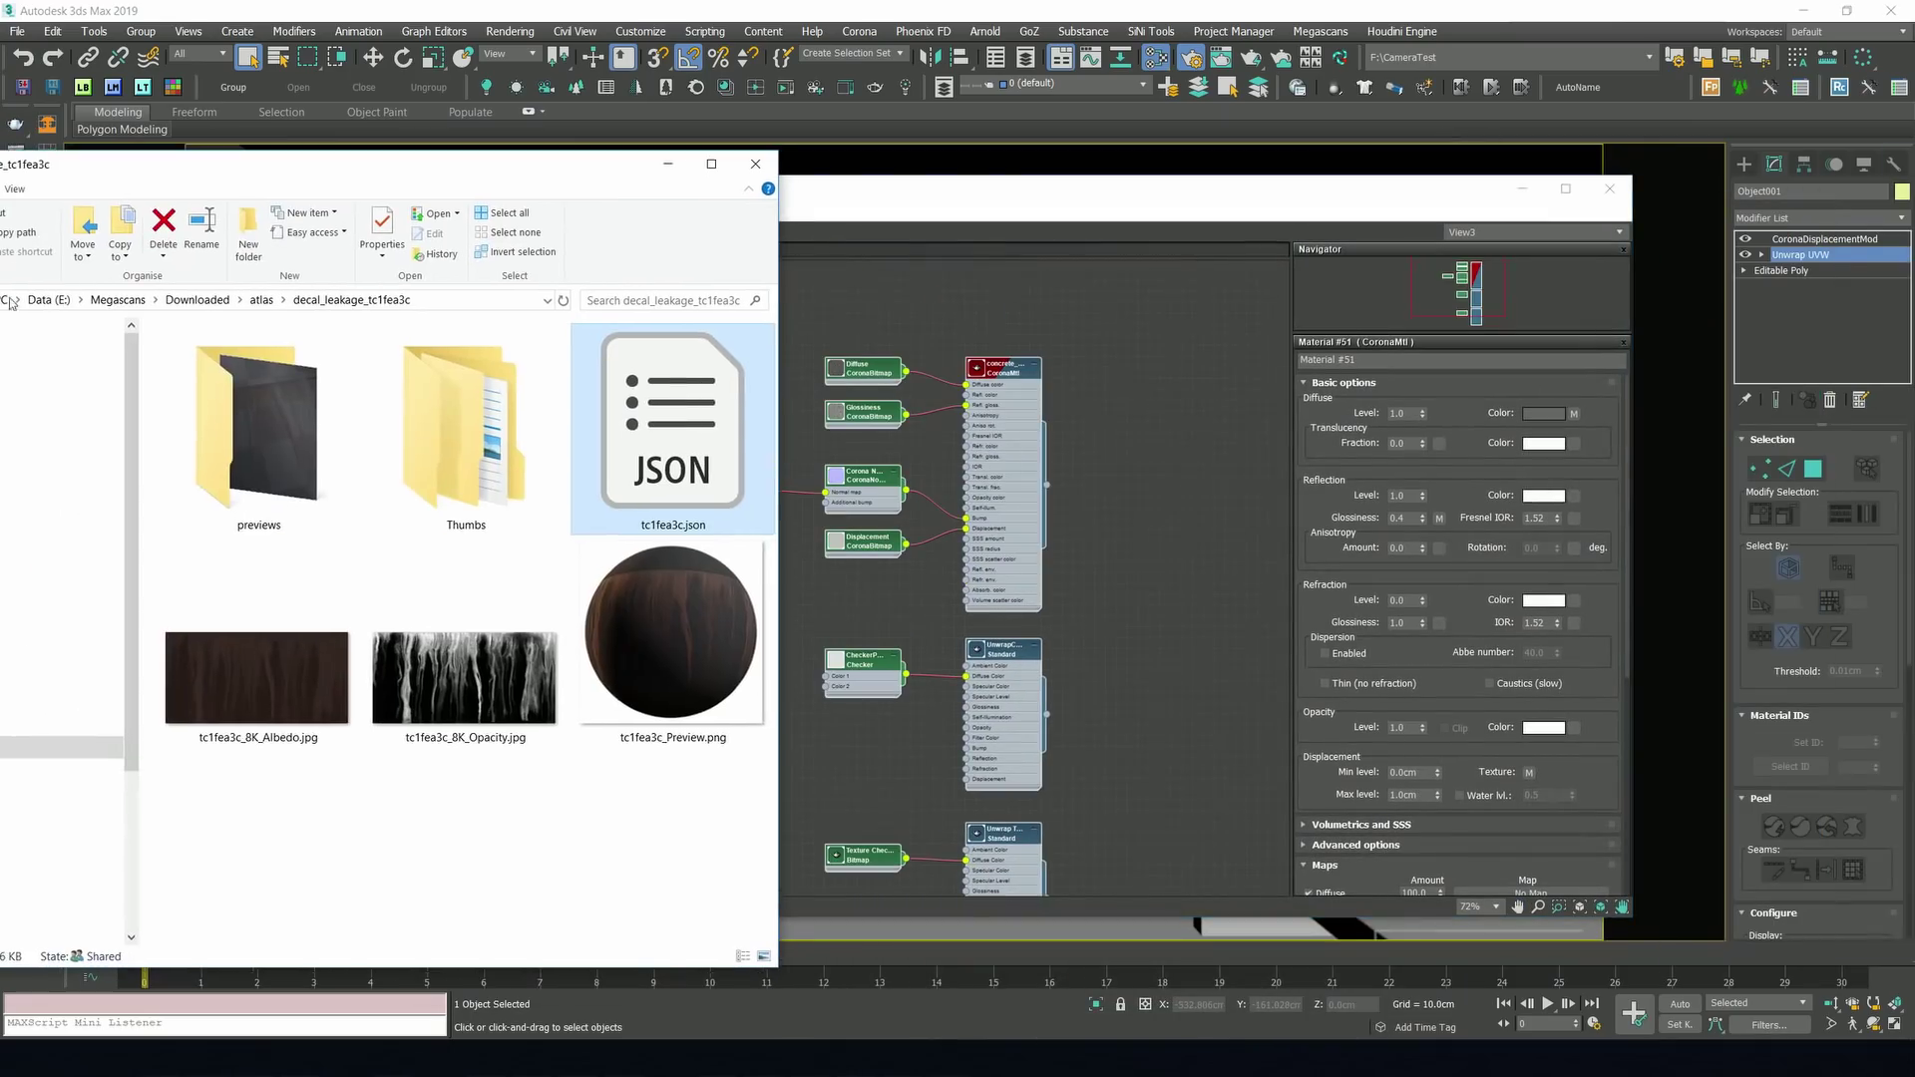
pyautogui.moveTo(464, 678); pyautogui.dragTo(691, 368)
pyautogui.click(1192, 489)
pyautogui.doubleClick(660, 368)
pyautogui.scroll(6, 706, 404)
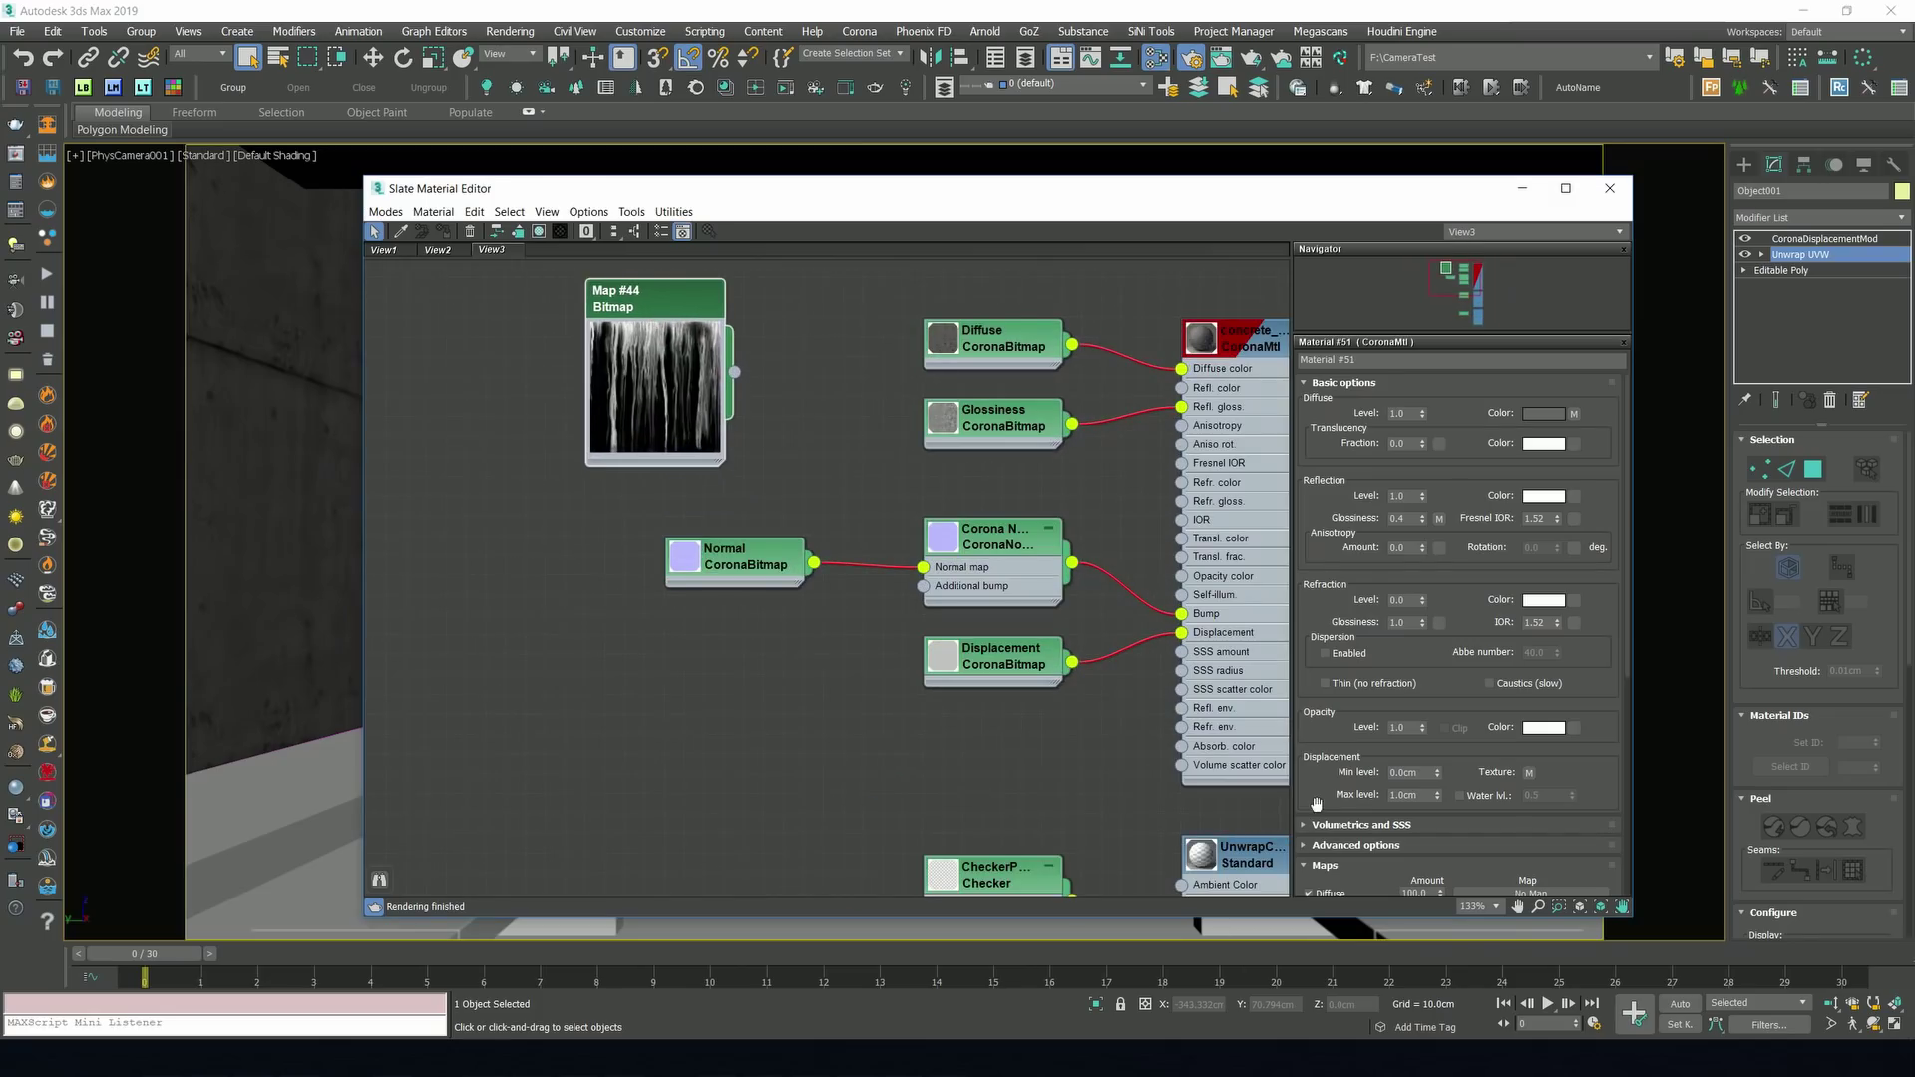
pyautogui.doubleClick(645, 304)
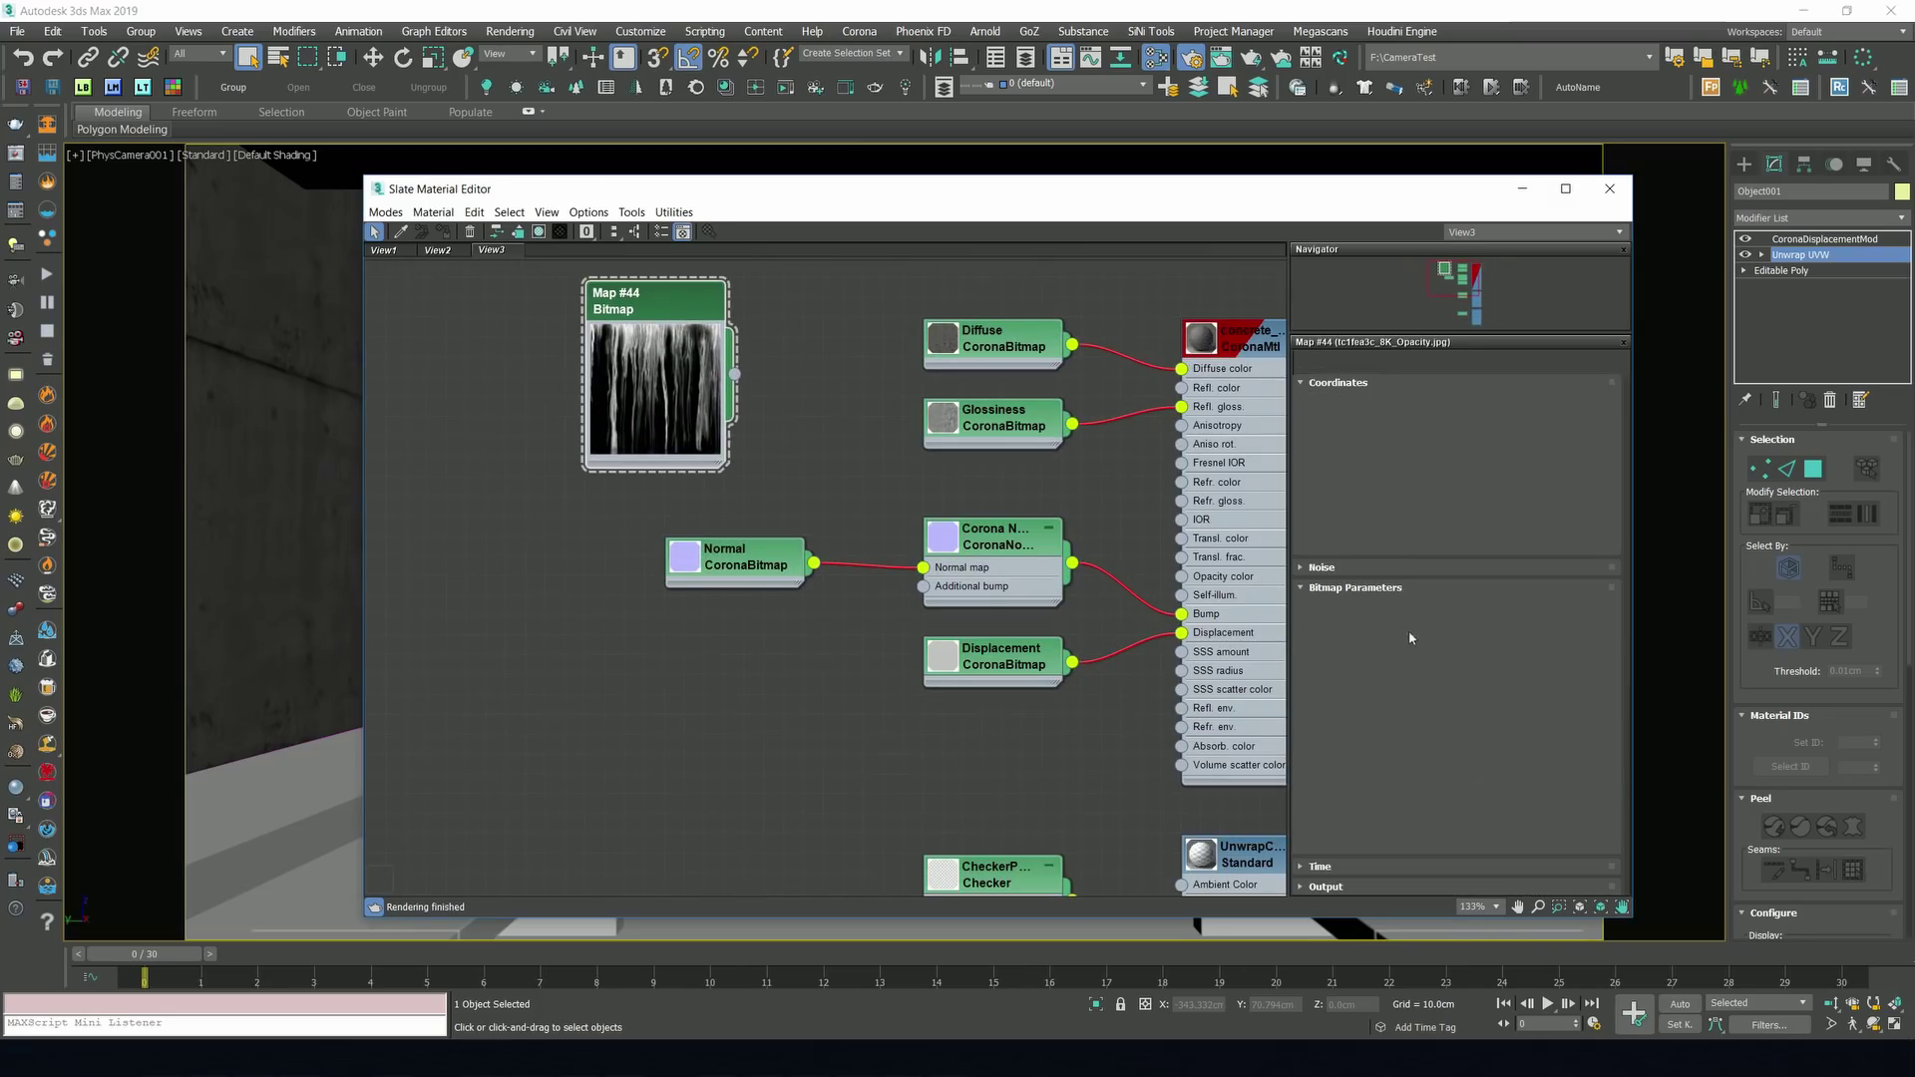
pyautogui.click(1322, 887)
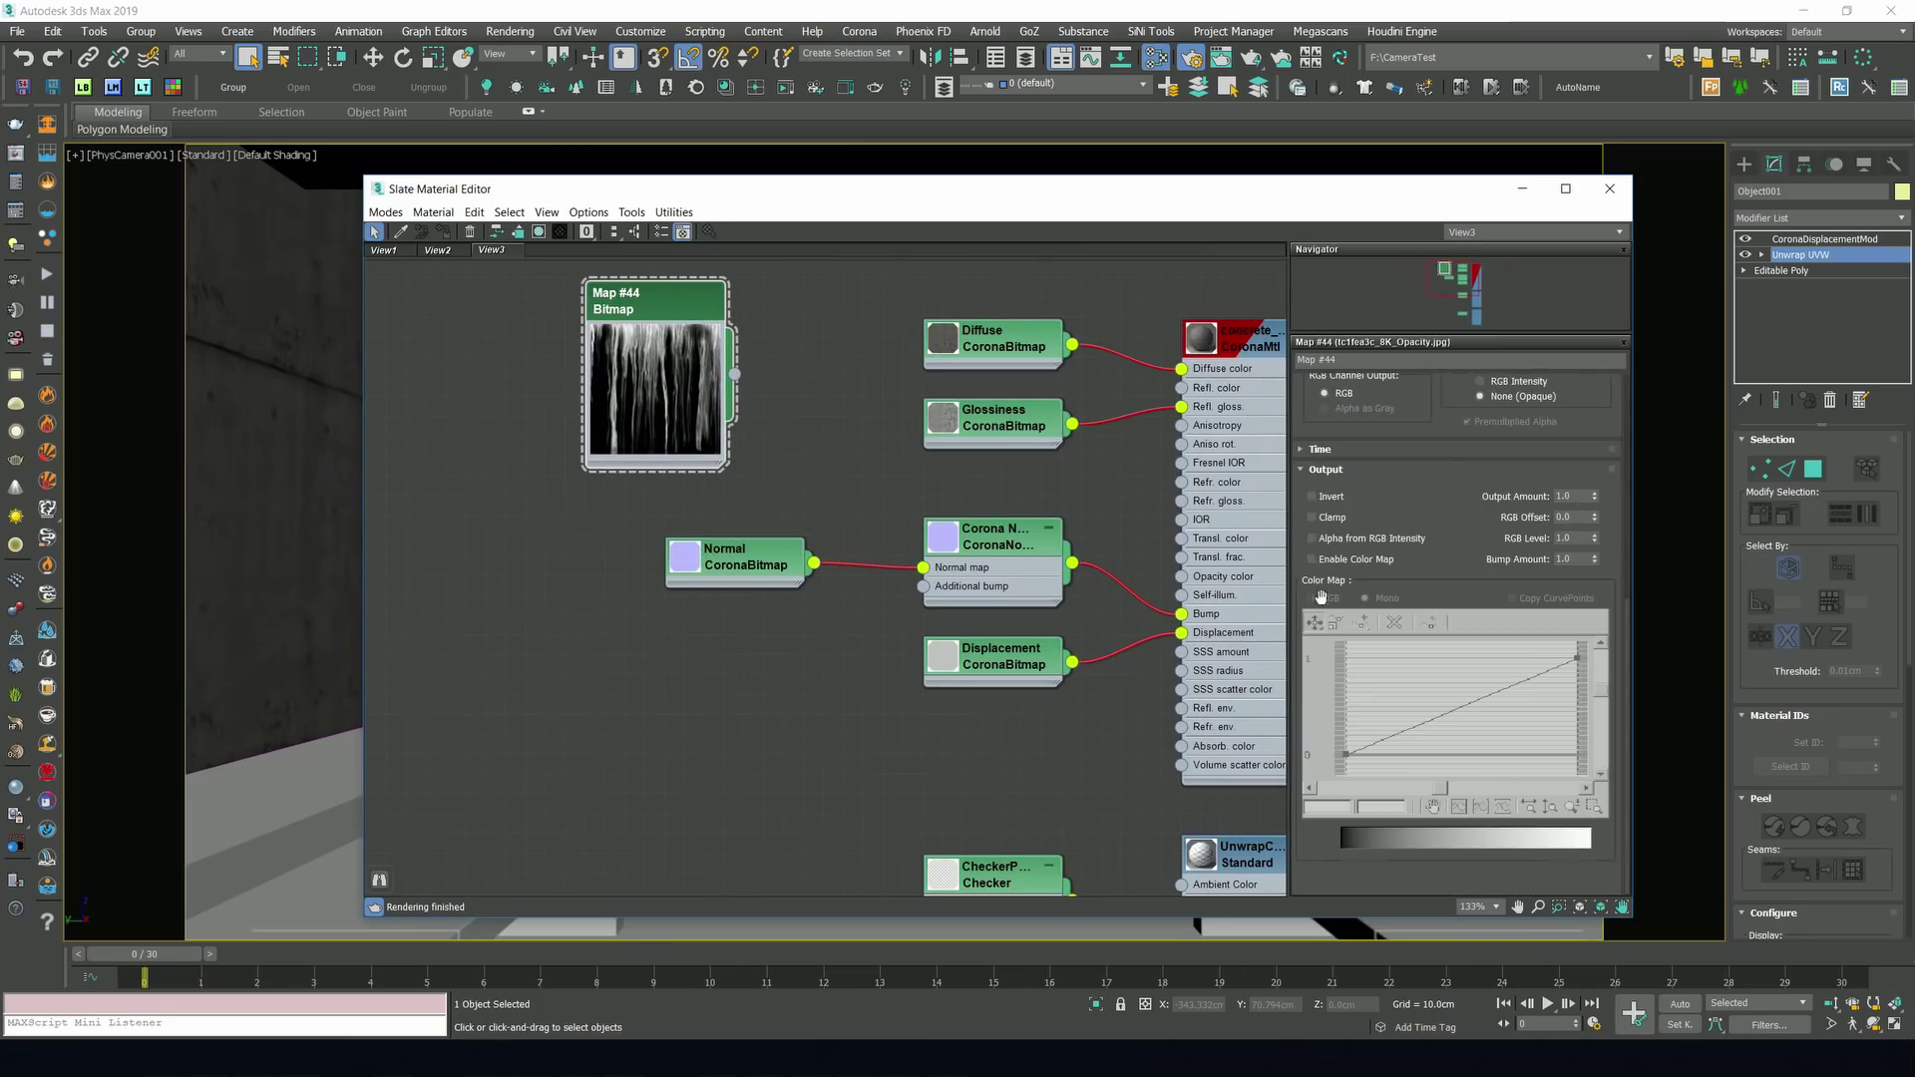
pyautogui.click(1330, 501)
# Mix the Diffuse bitmap and Map #44 in a Multiply CoronaMix wired into the diffuse colour.
pyautogui.moveTo(843, 396); pyautogui.dragTo(876, 534, button='middle')
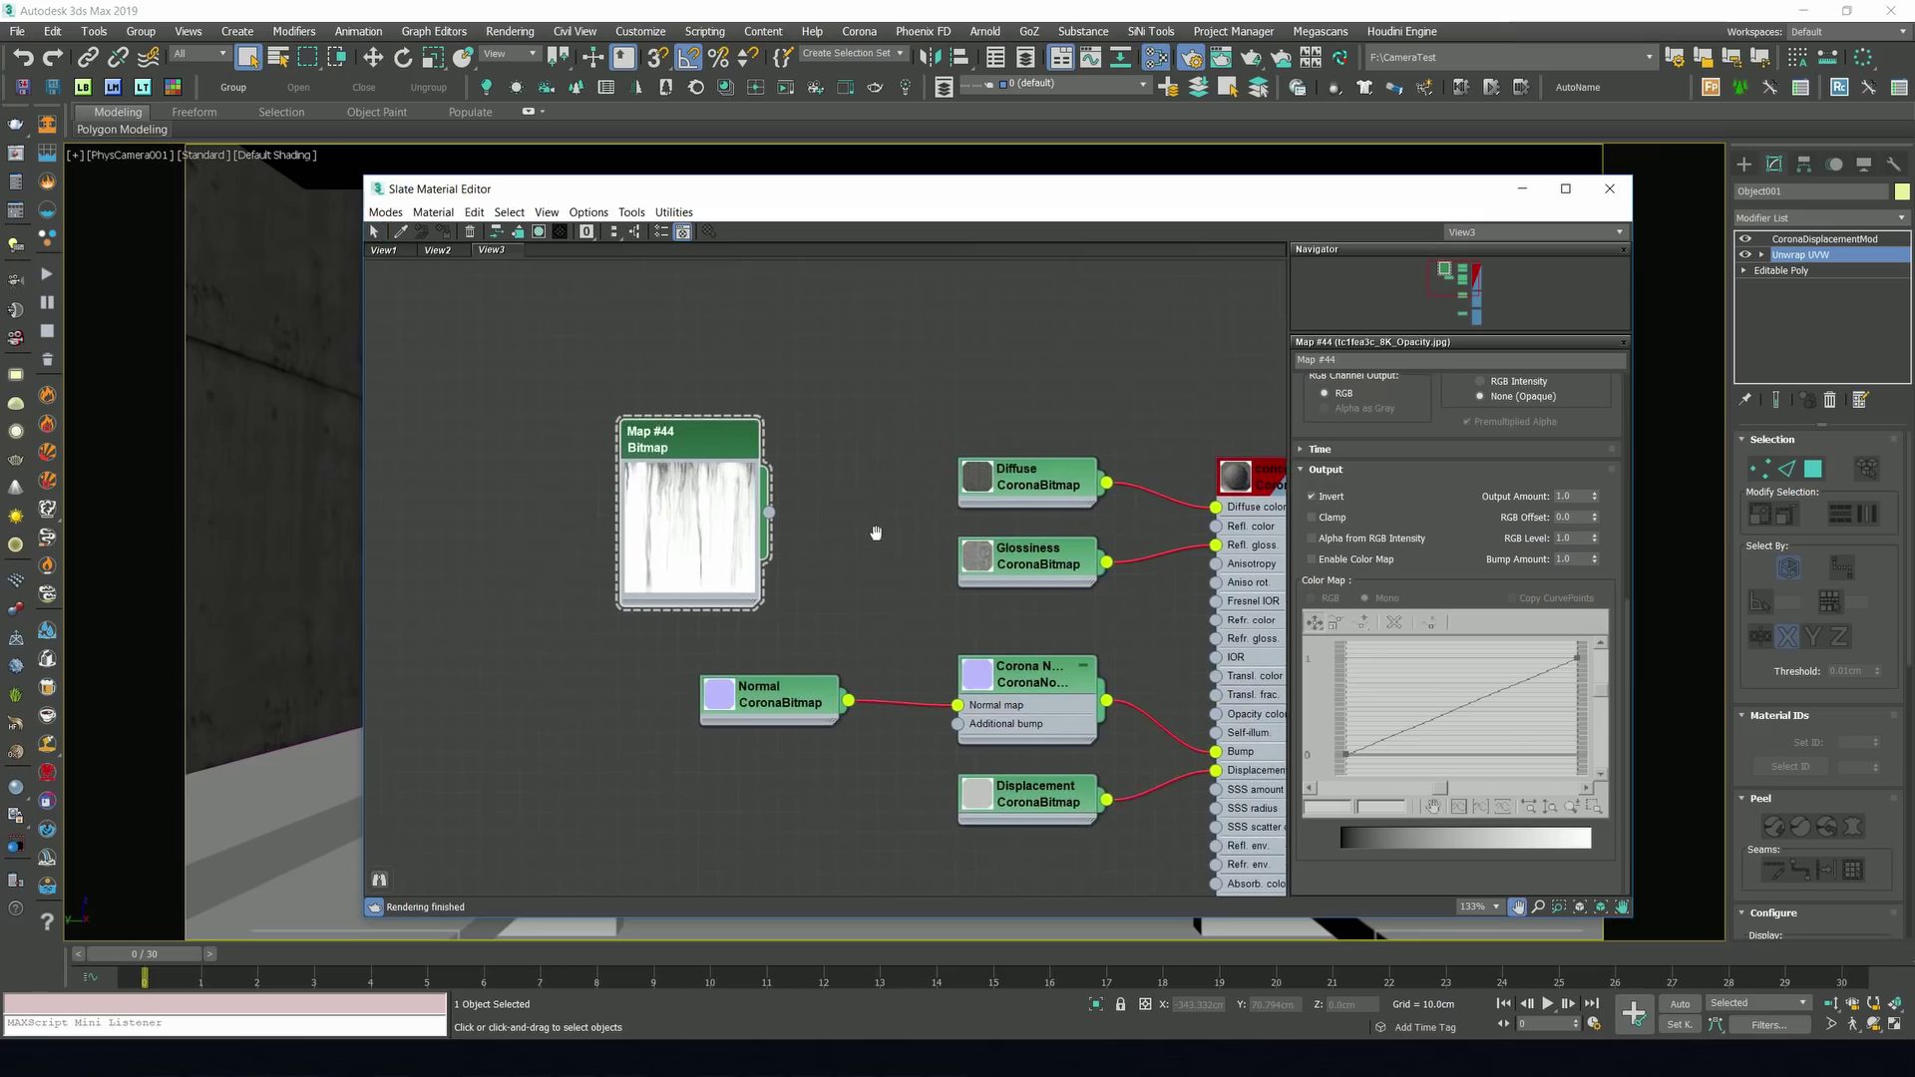
pyautogui.moveTo(1010, 487); pyautogui.dragTo(691, 326)
pyautogui.rightClick(945, 365)
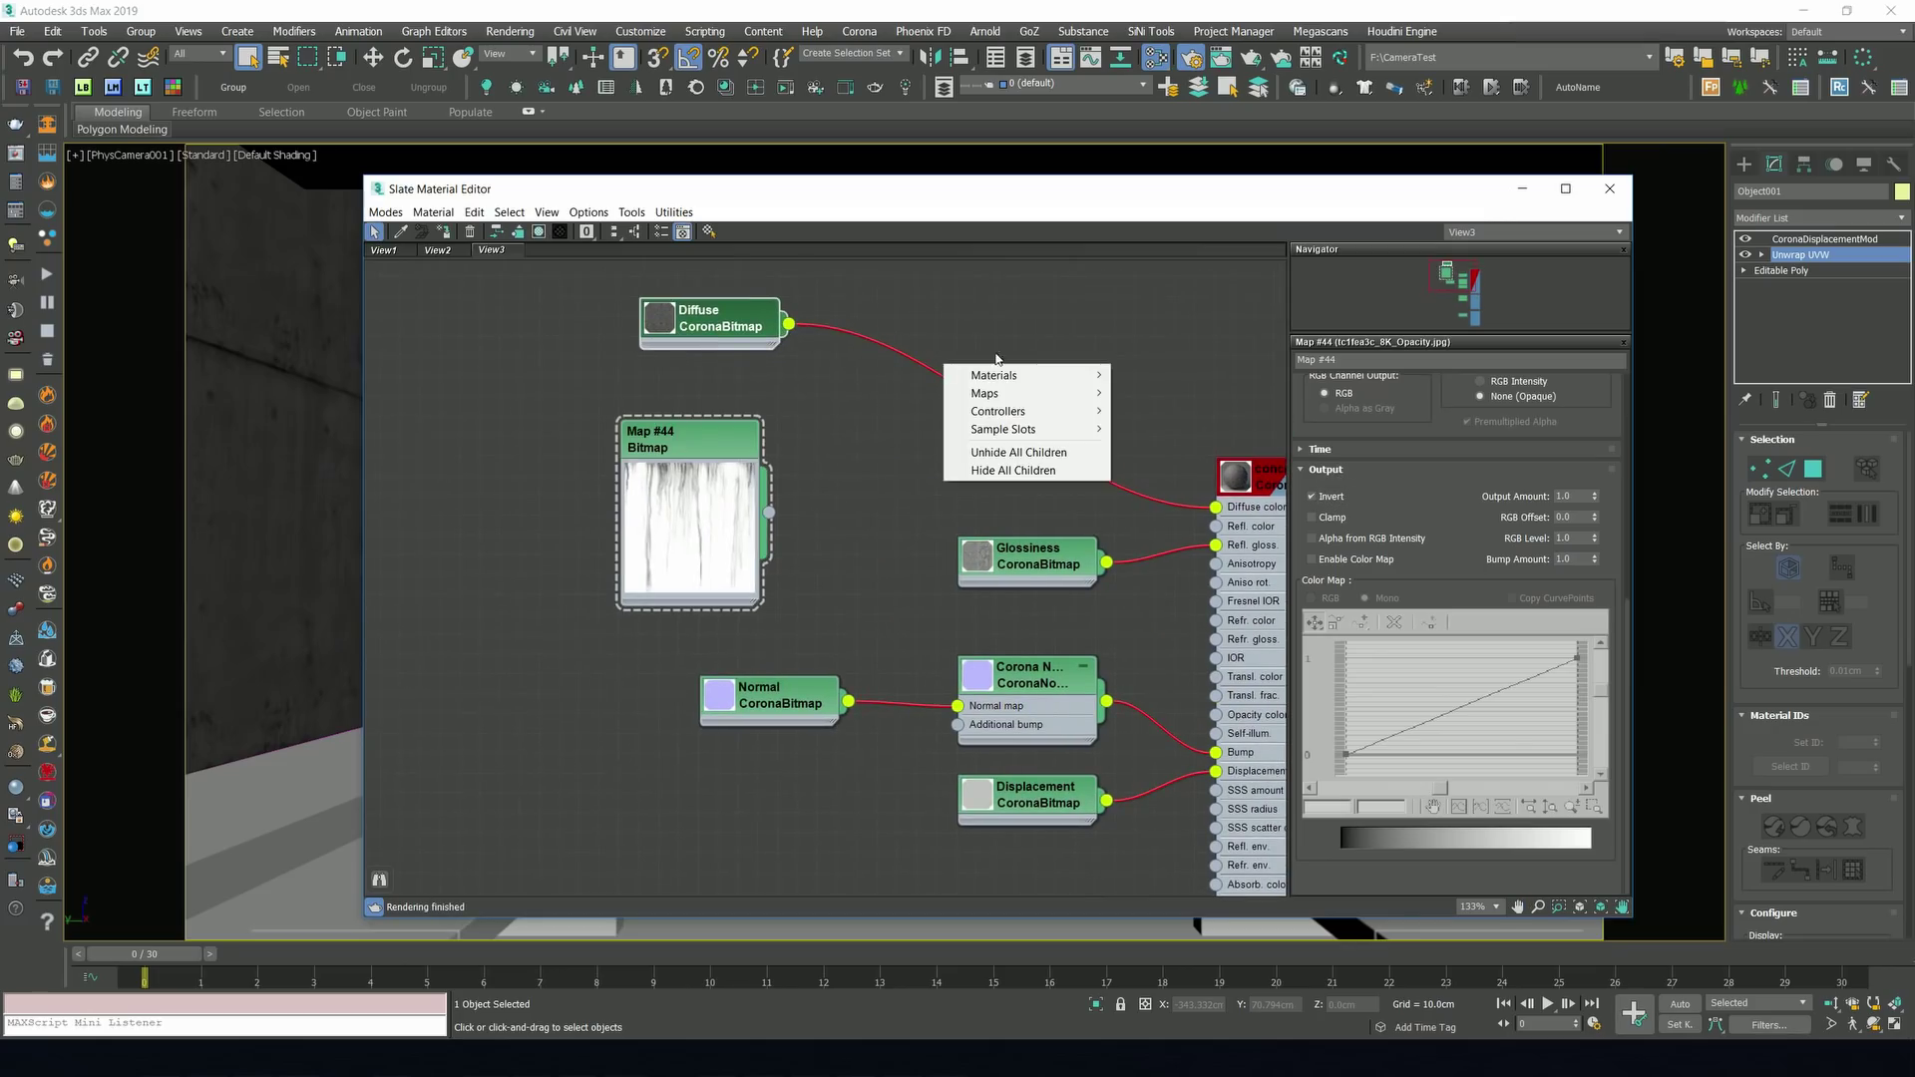
pyautogui.moveTo(984, 393)
pyautogui.moveTo(1152, 411)
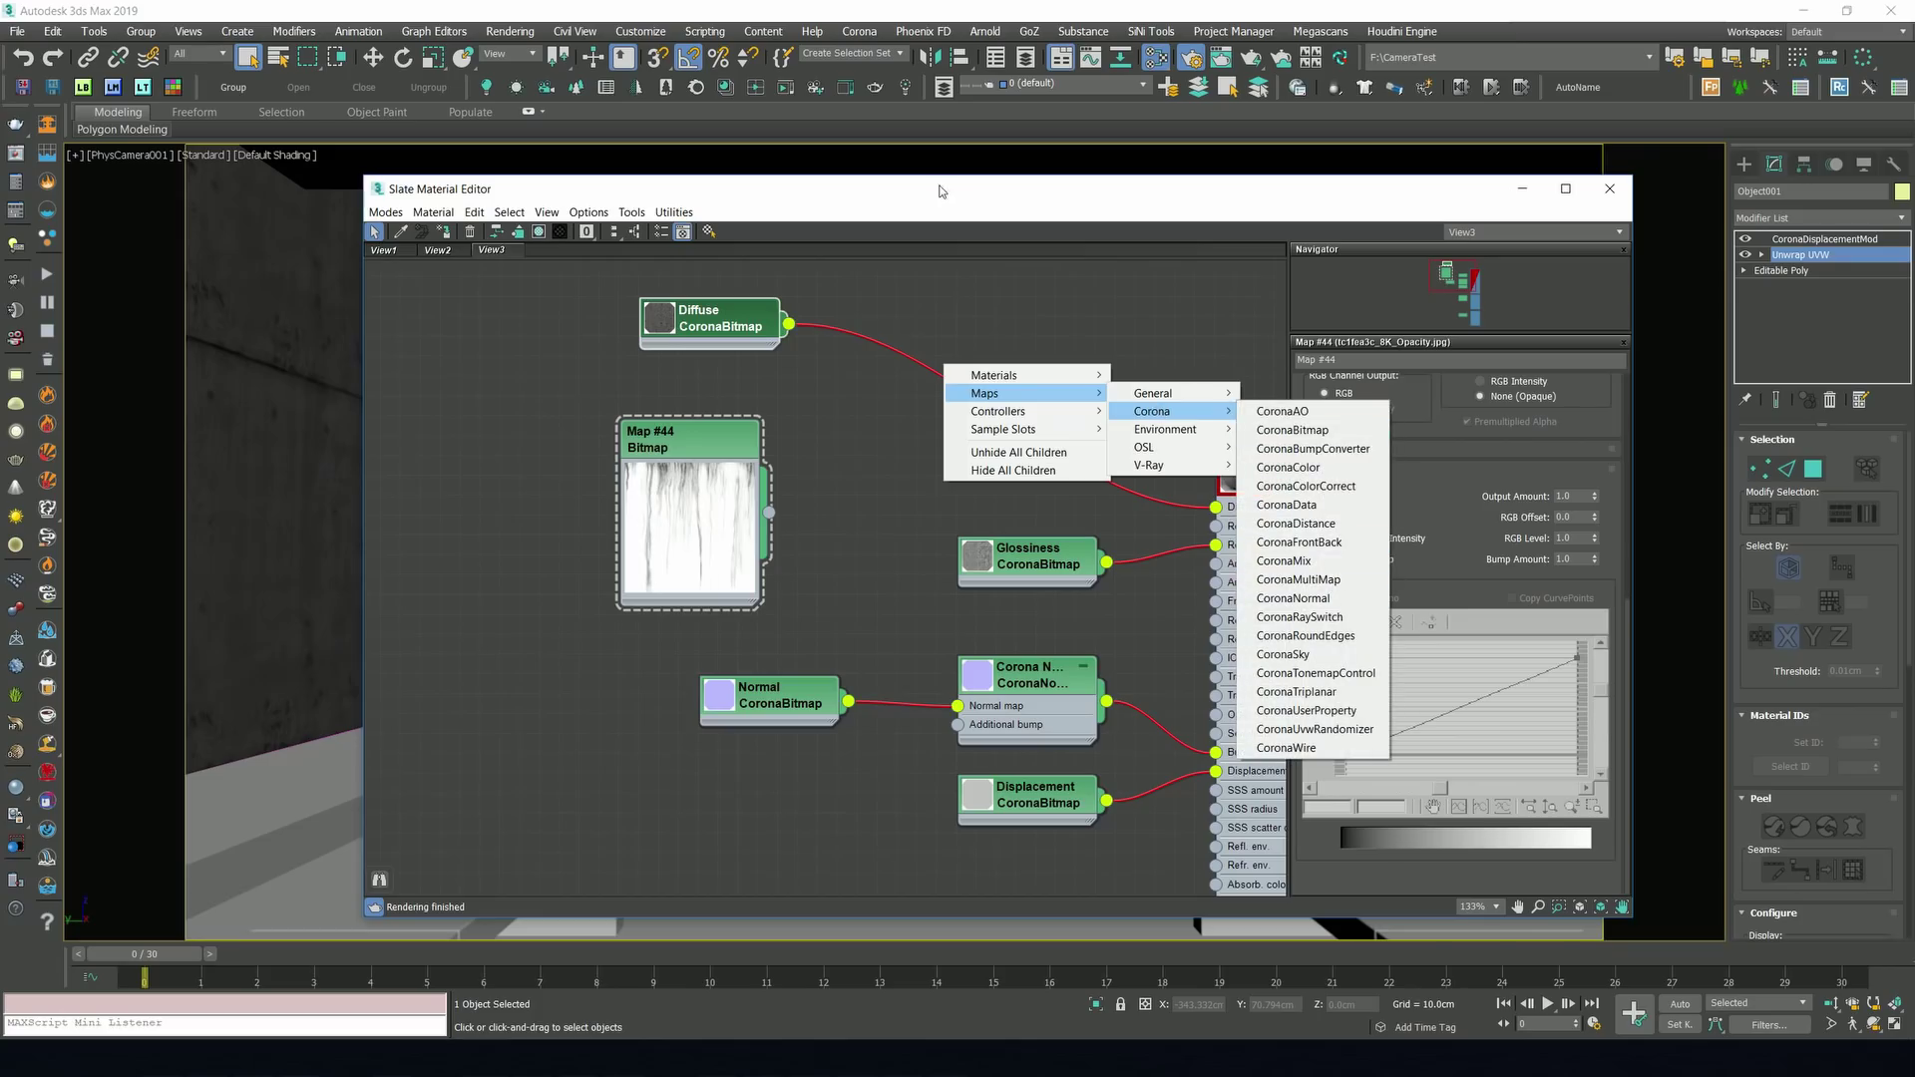
pyautogui.click(1284, 561)
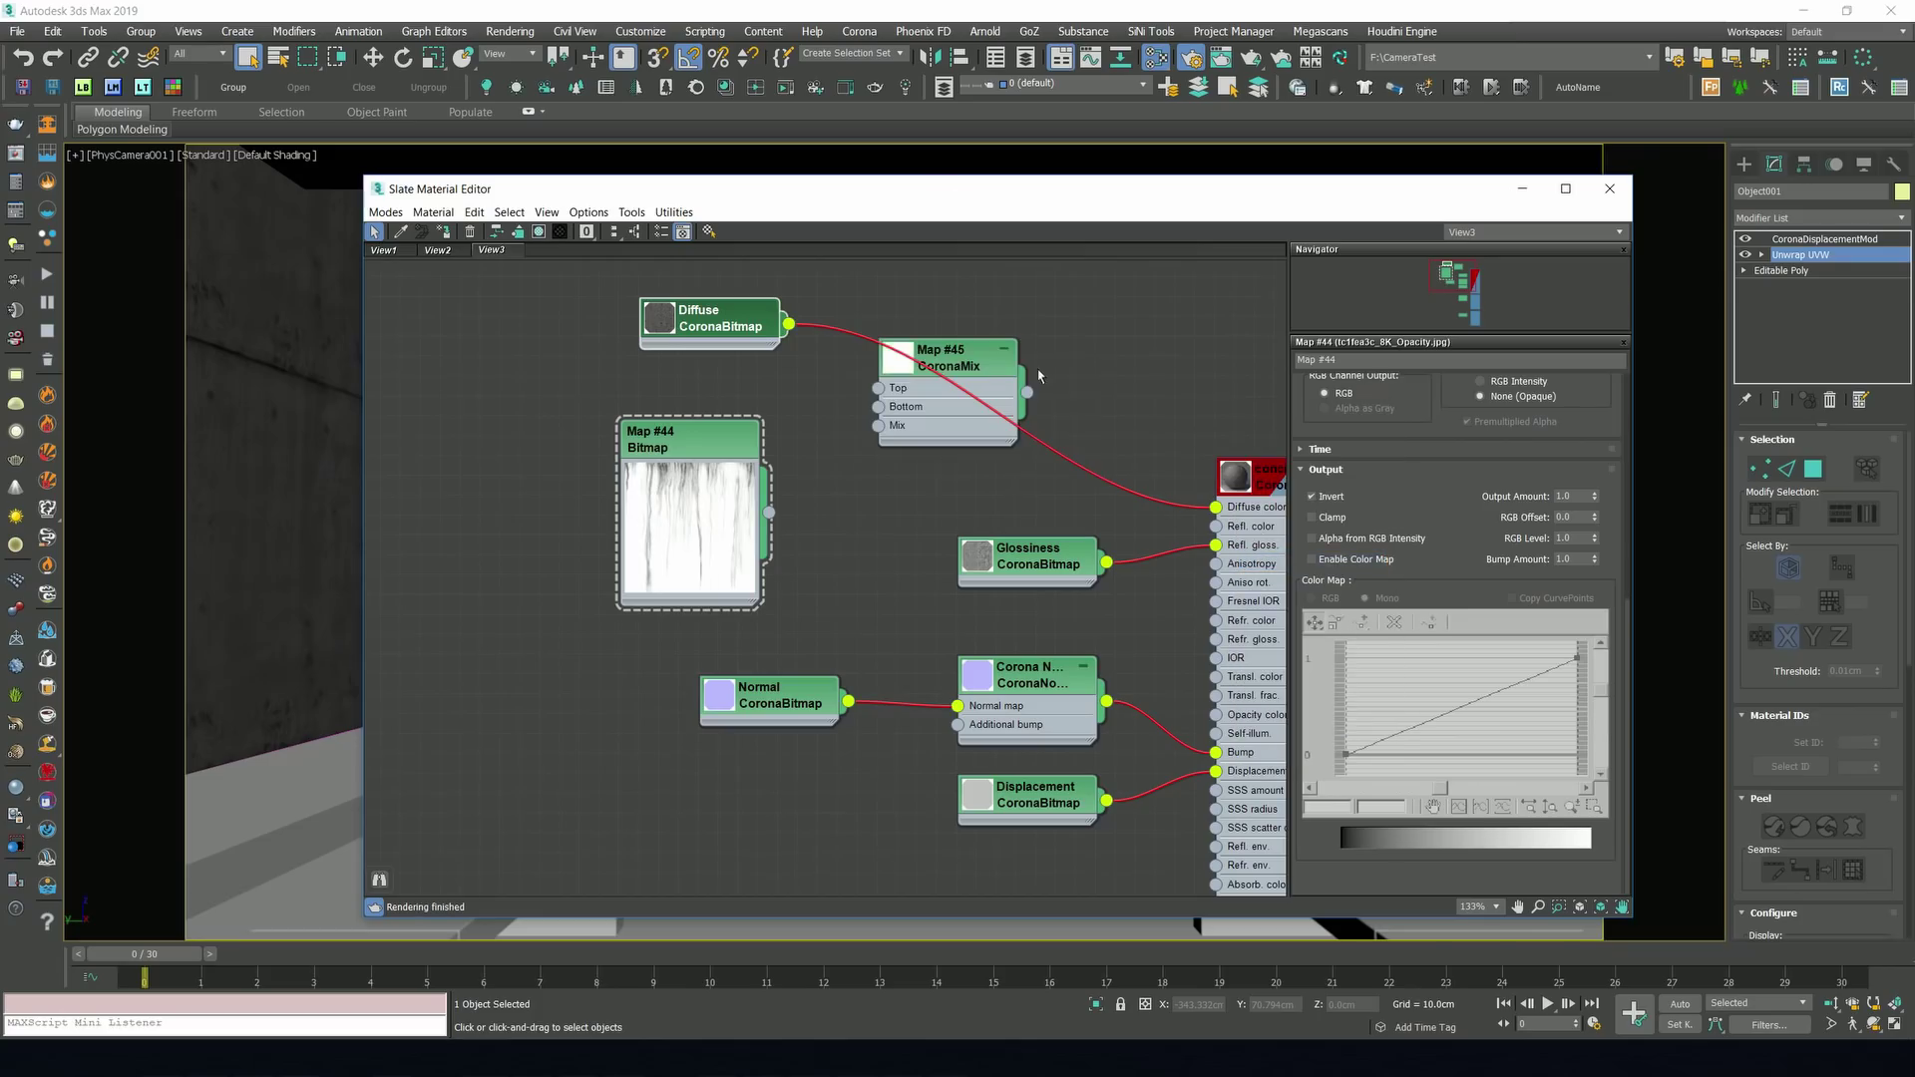
pyautogui.moveTo(998, 357); pyautogui.dragTo(1117, 318)
pyautogui.moveTo(788, 324); pyautogui.dragTo(997, 348)
pyautogui.moveTo(770, 512); pyautogui.dragTo(997, 349)
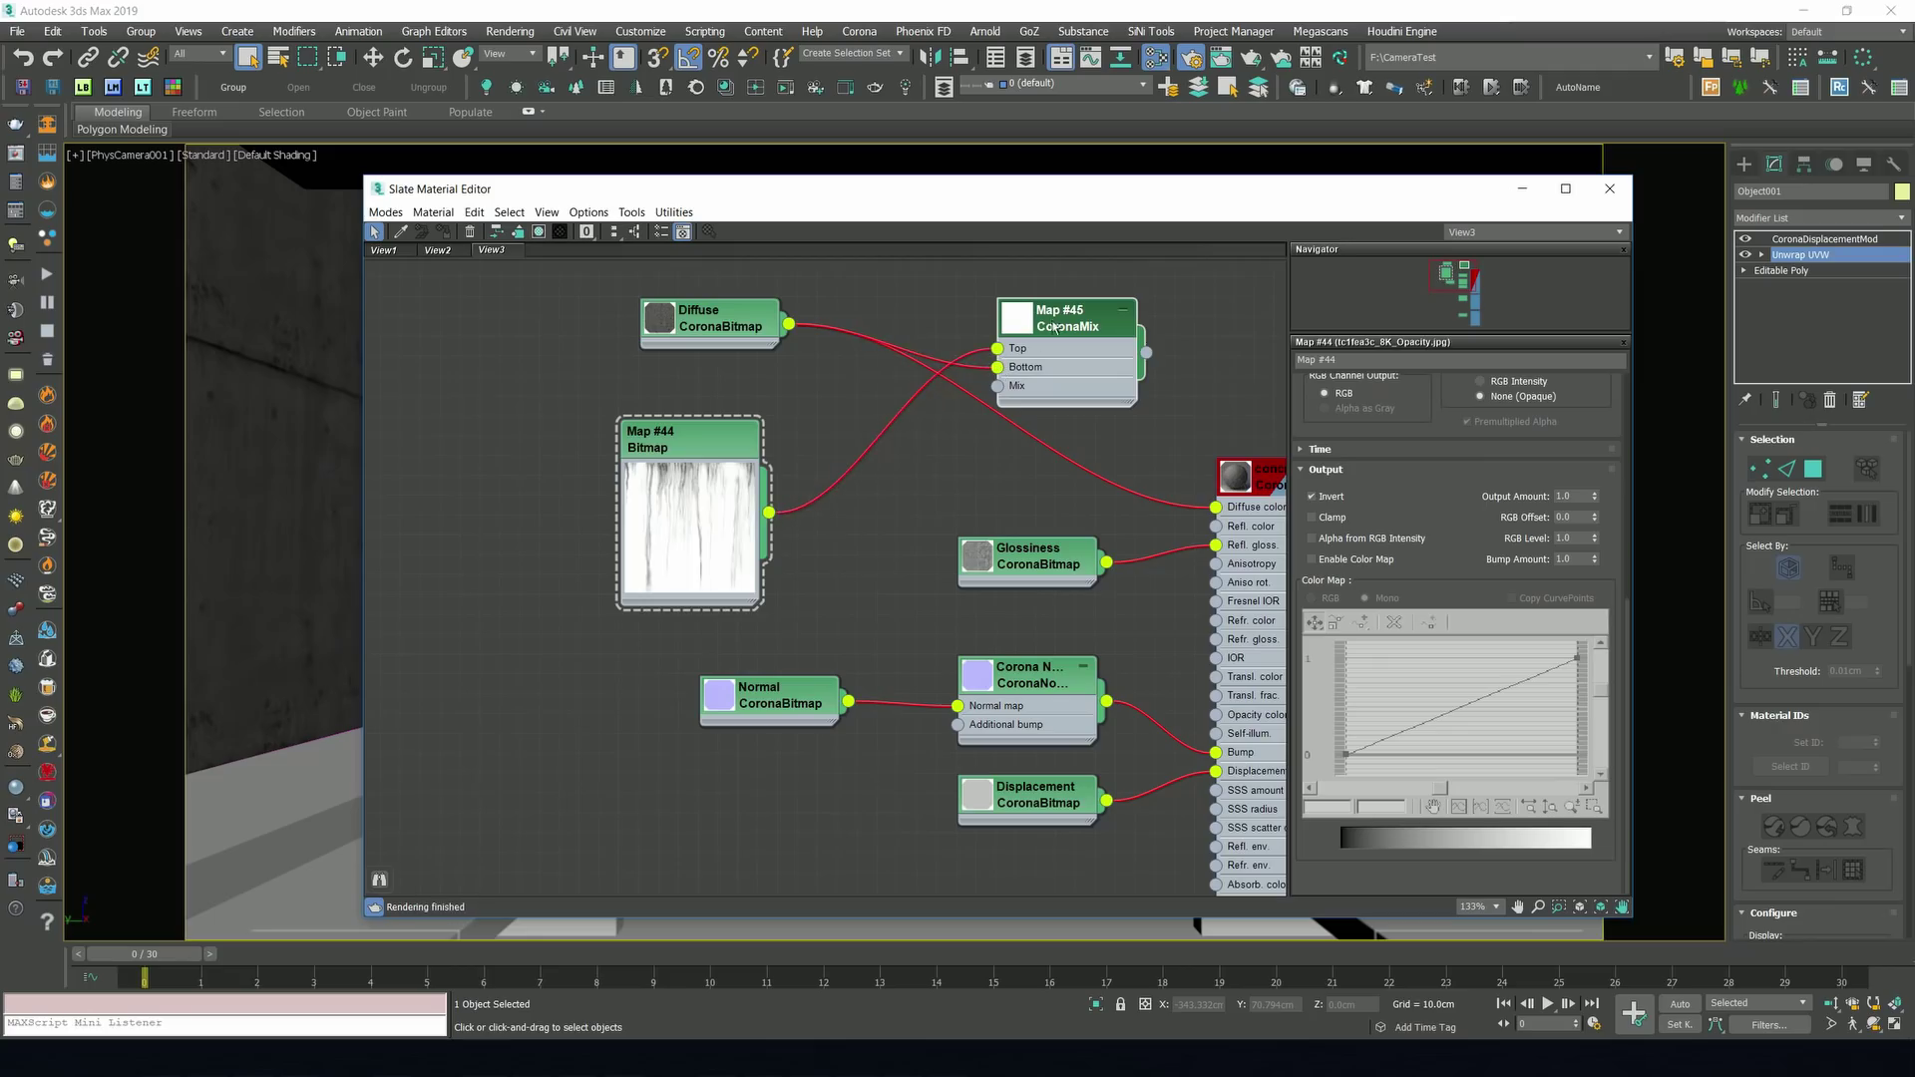
pyautogui.click(1060, 321)
pyautogui.click(1400, 429)
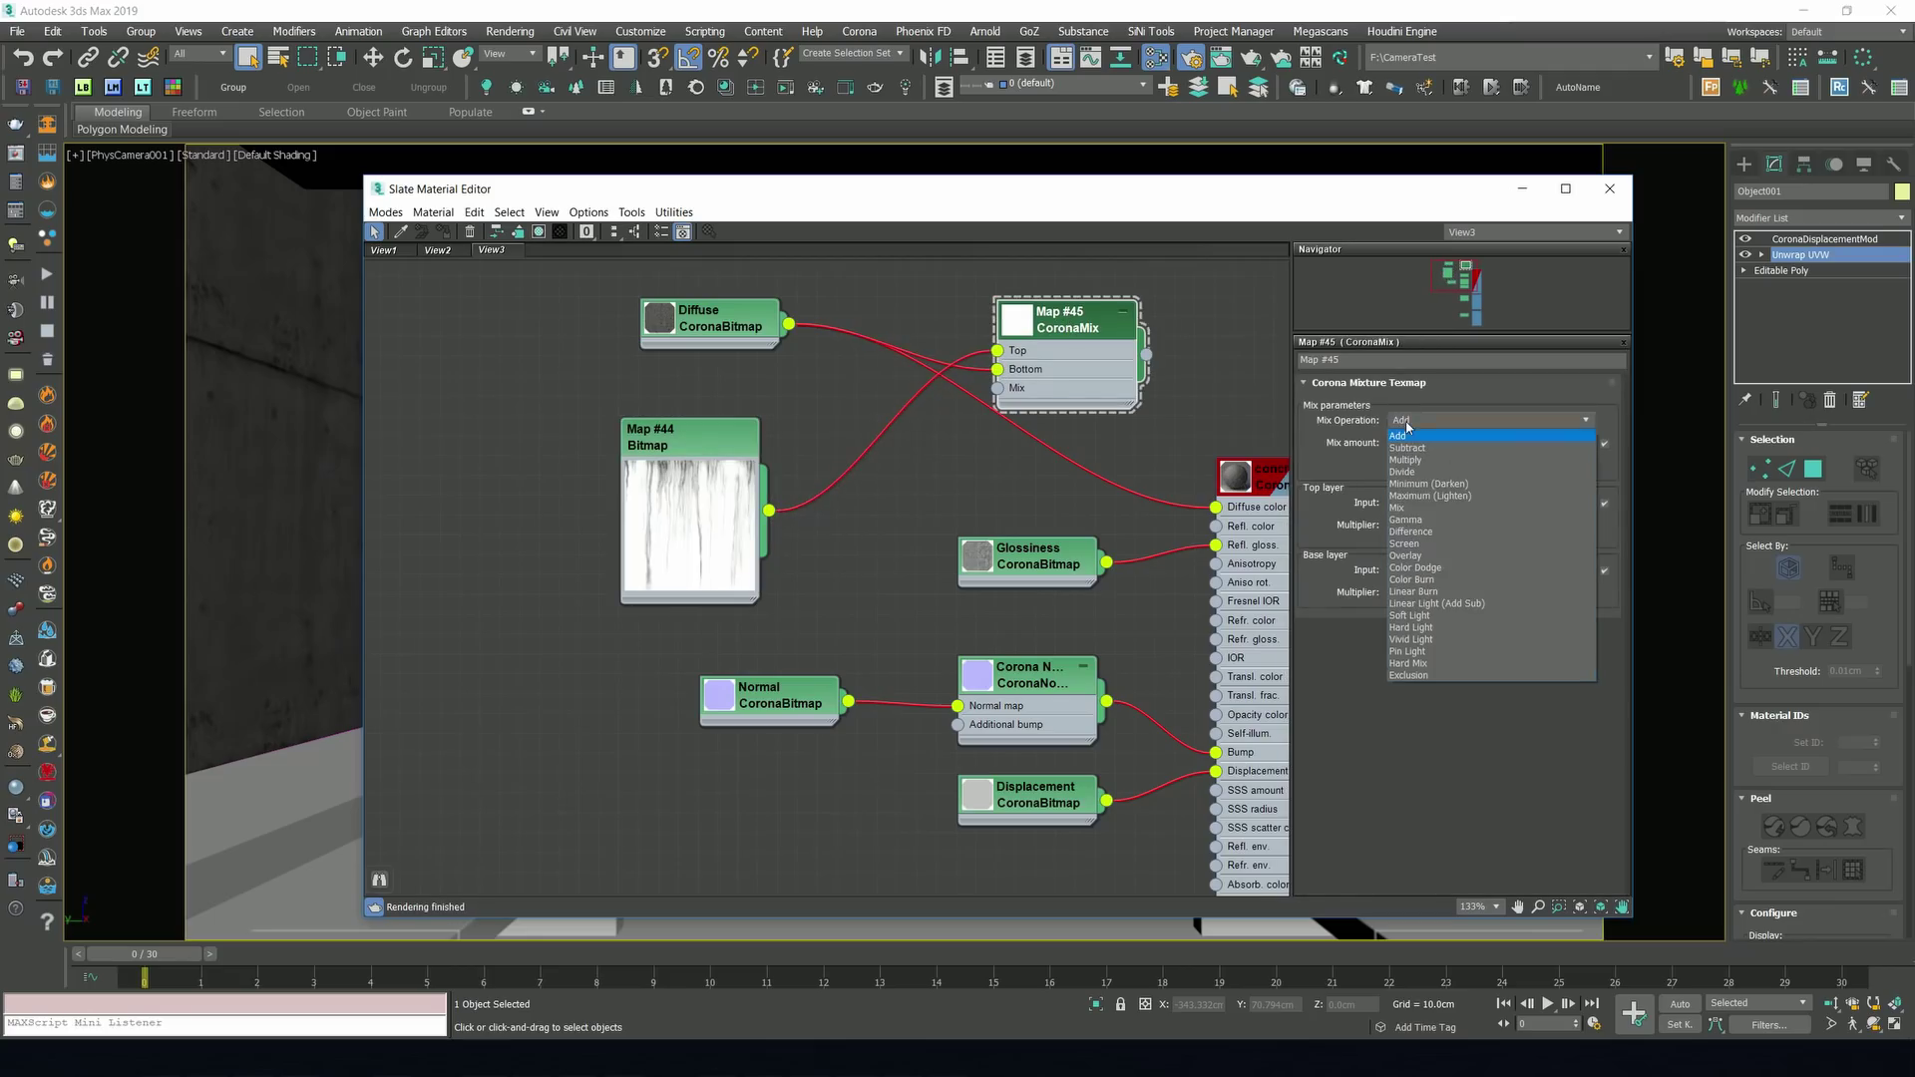
pyautogui.click(1419, 459)
pyautogui.moveTo(1146, 354); pyautogui.dragTo(1216, 507)
pyautogui.moveTo(950, 191); pyautogui.dragTo(1914, 204)
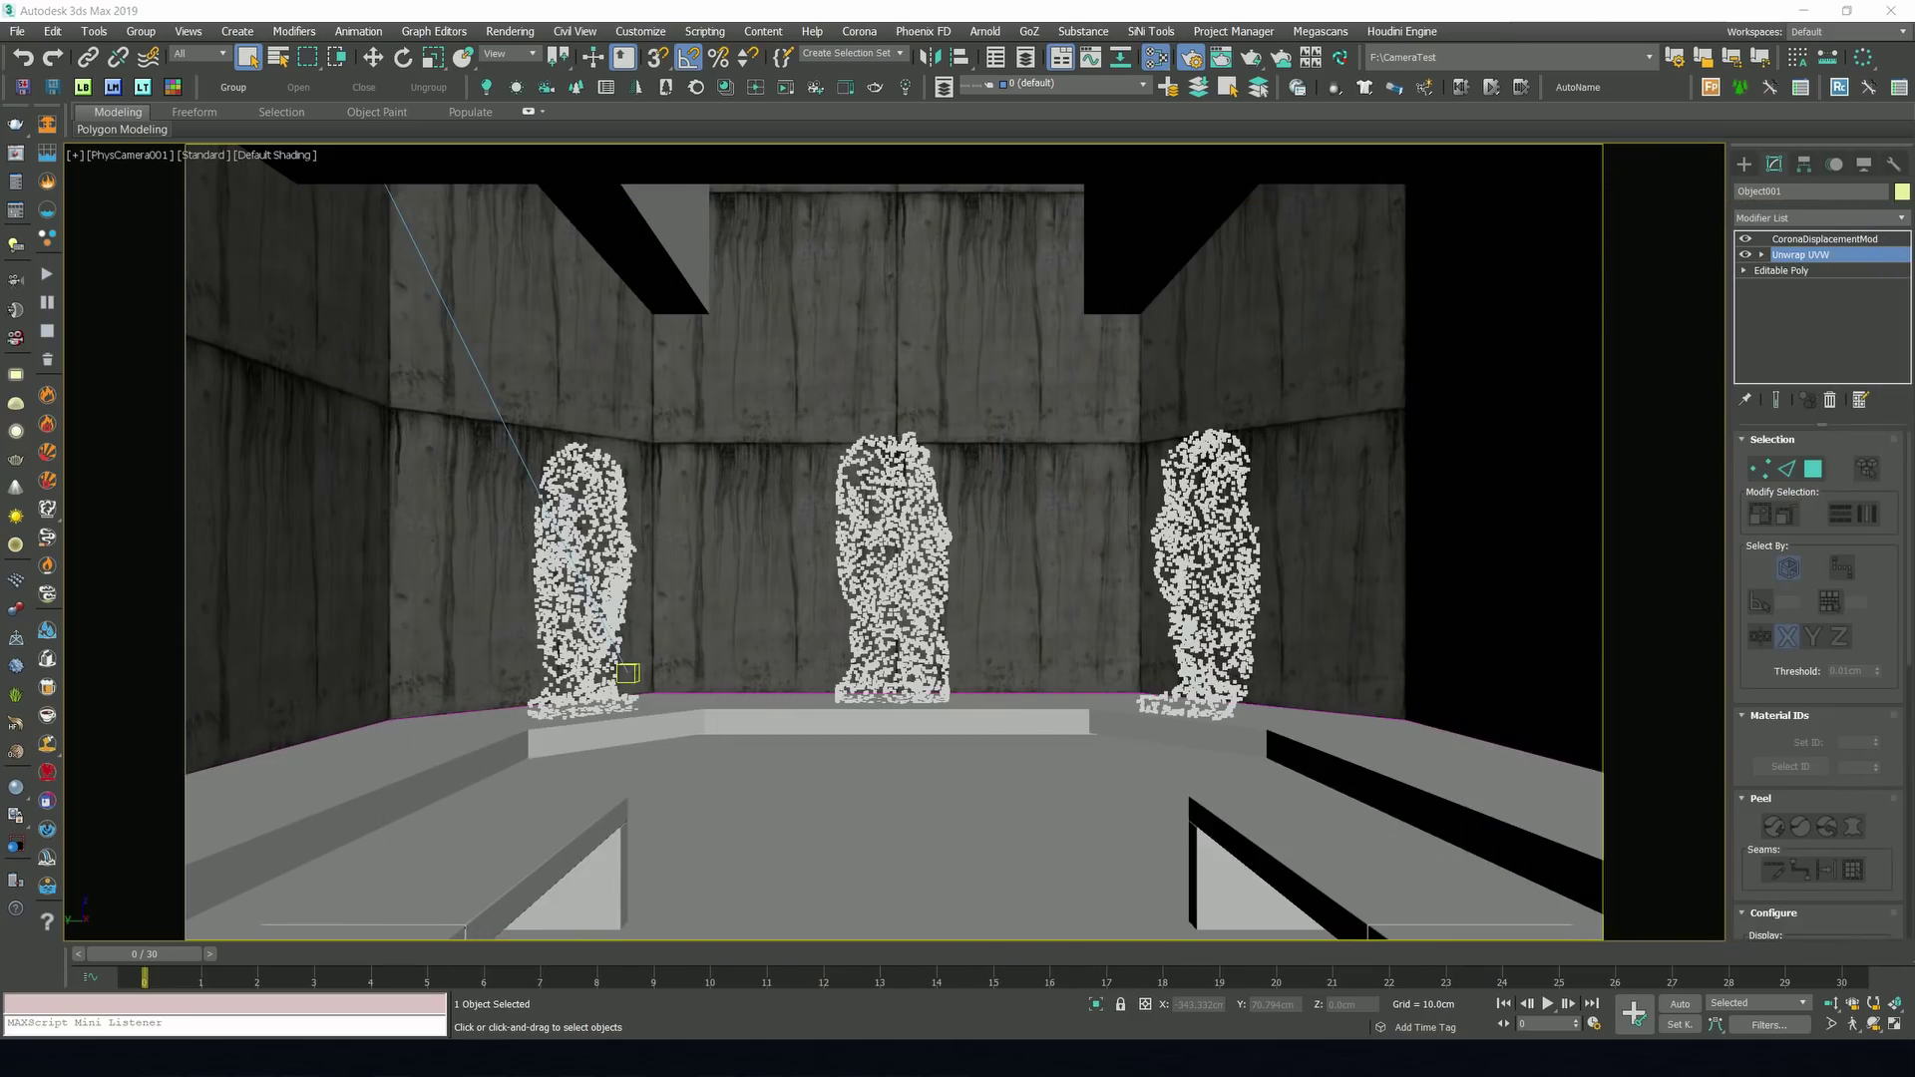
# Add a box-projection UVW Map modifier to the walls at 360 × 360 × 360 cm.
pyautogui.click(1777, 217)
pyautogui.scroll(-5, 1785, 698)
pyautogui.click(1782, 538)
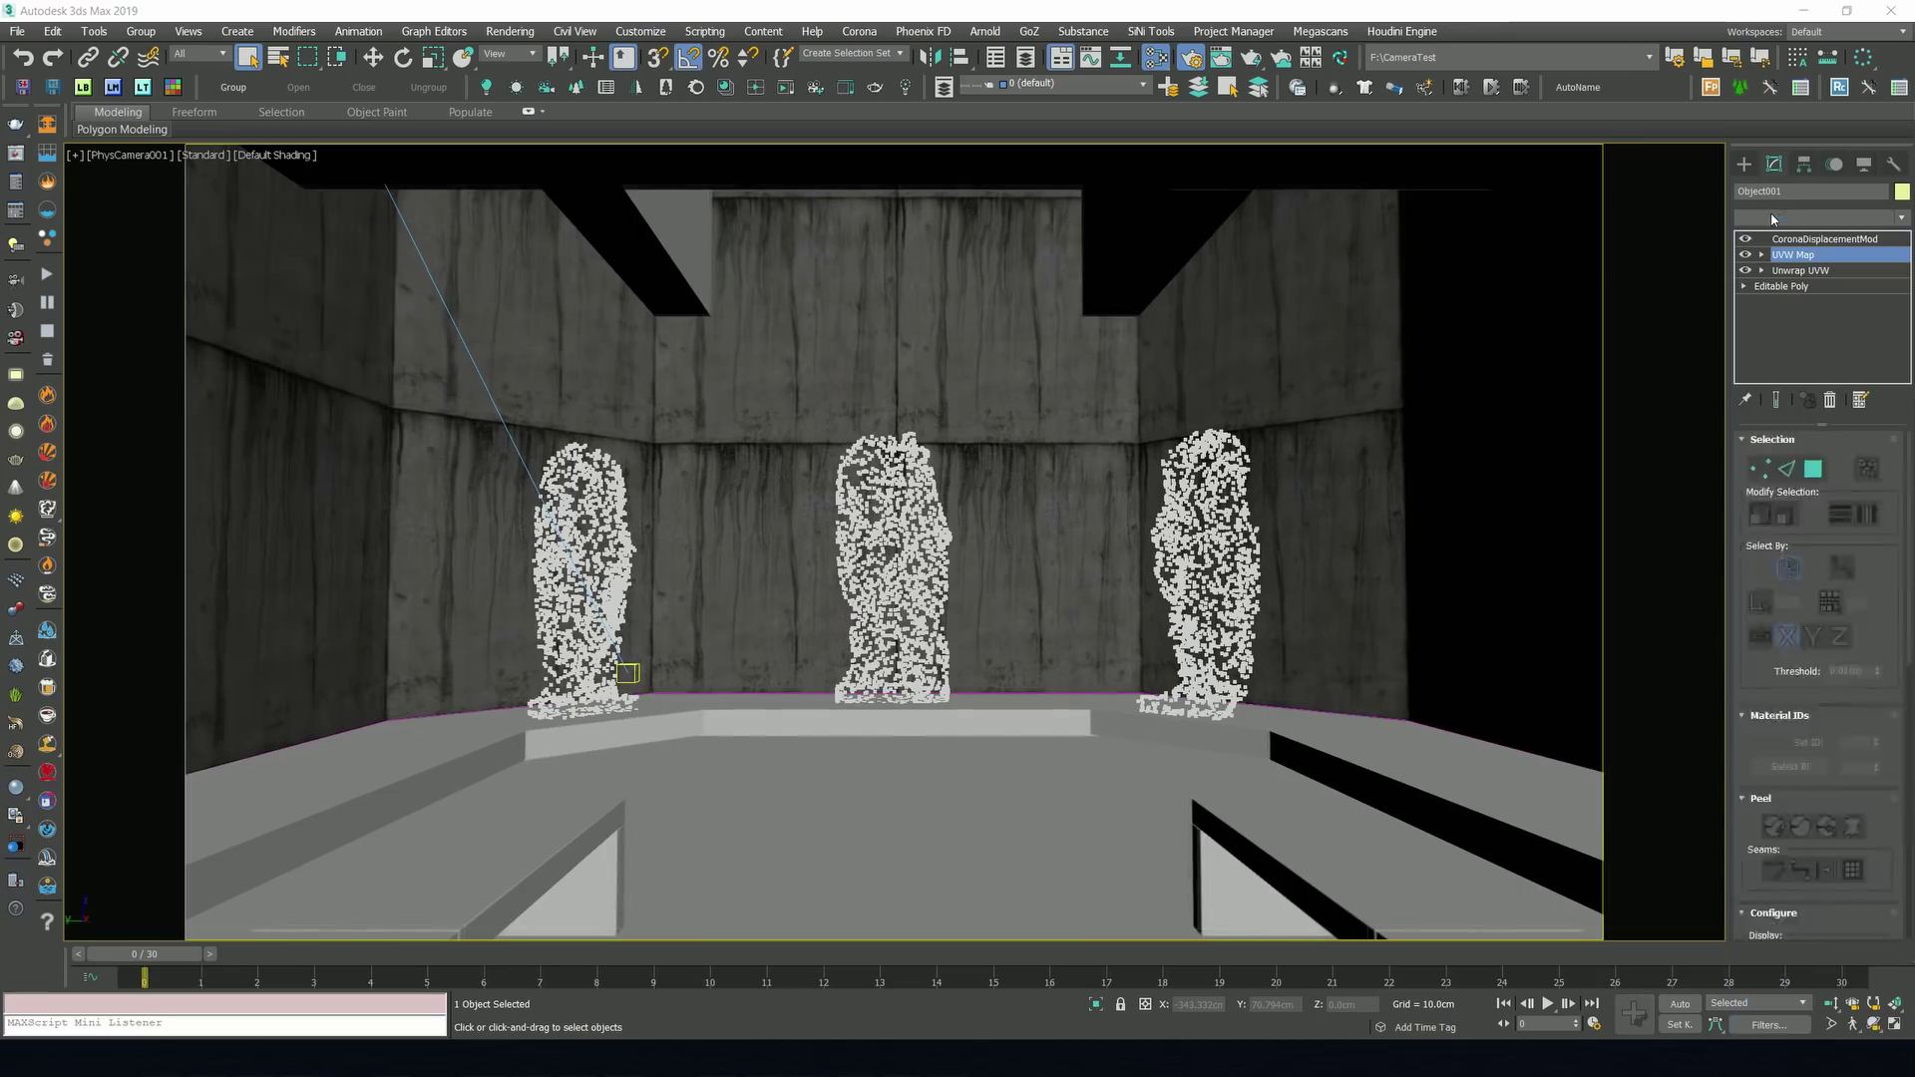
pyautogui.click(1779, 544)
pyautogui.doubleClick(1814, 601)
pyautogui.write('360')
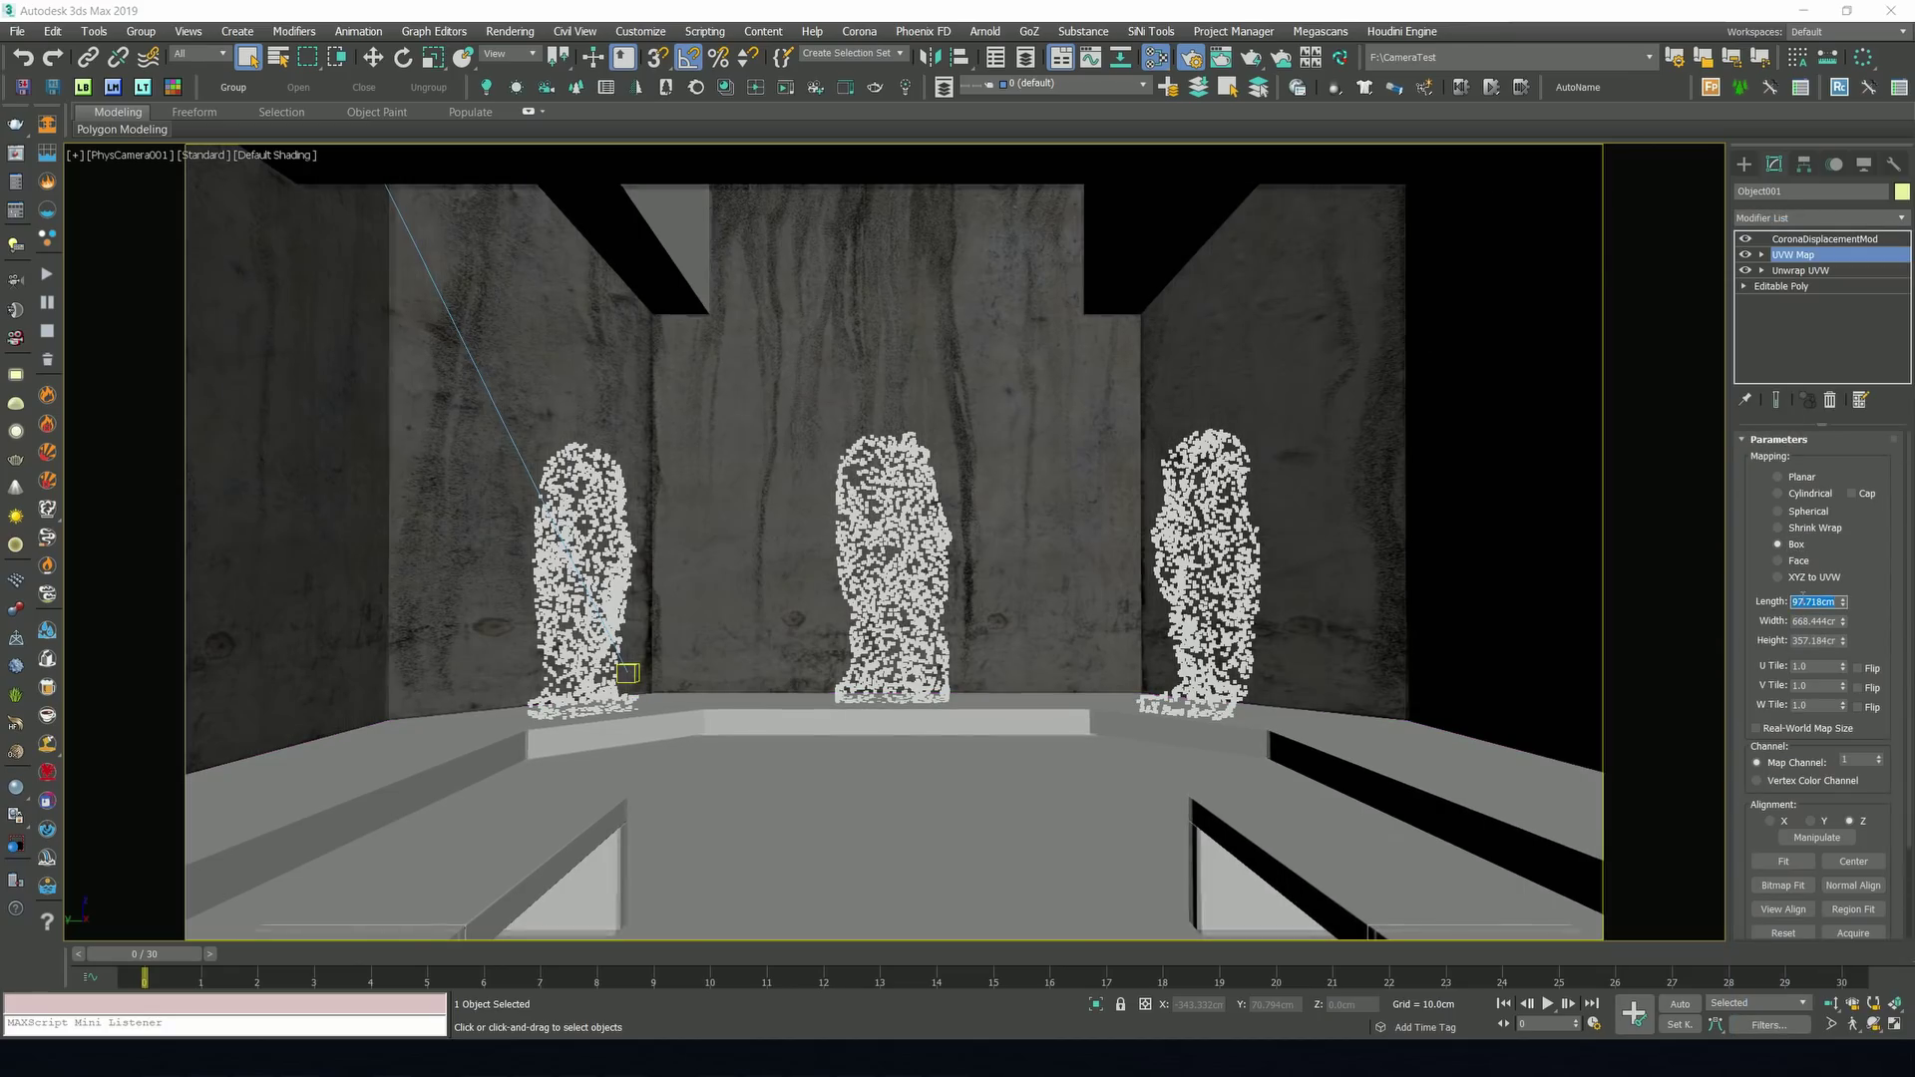
pyautogui.press('Tab')
pyautogui.write('360')
pyautogui.press('Tab')
pyautogui.write('360')
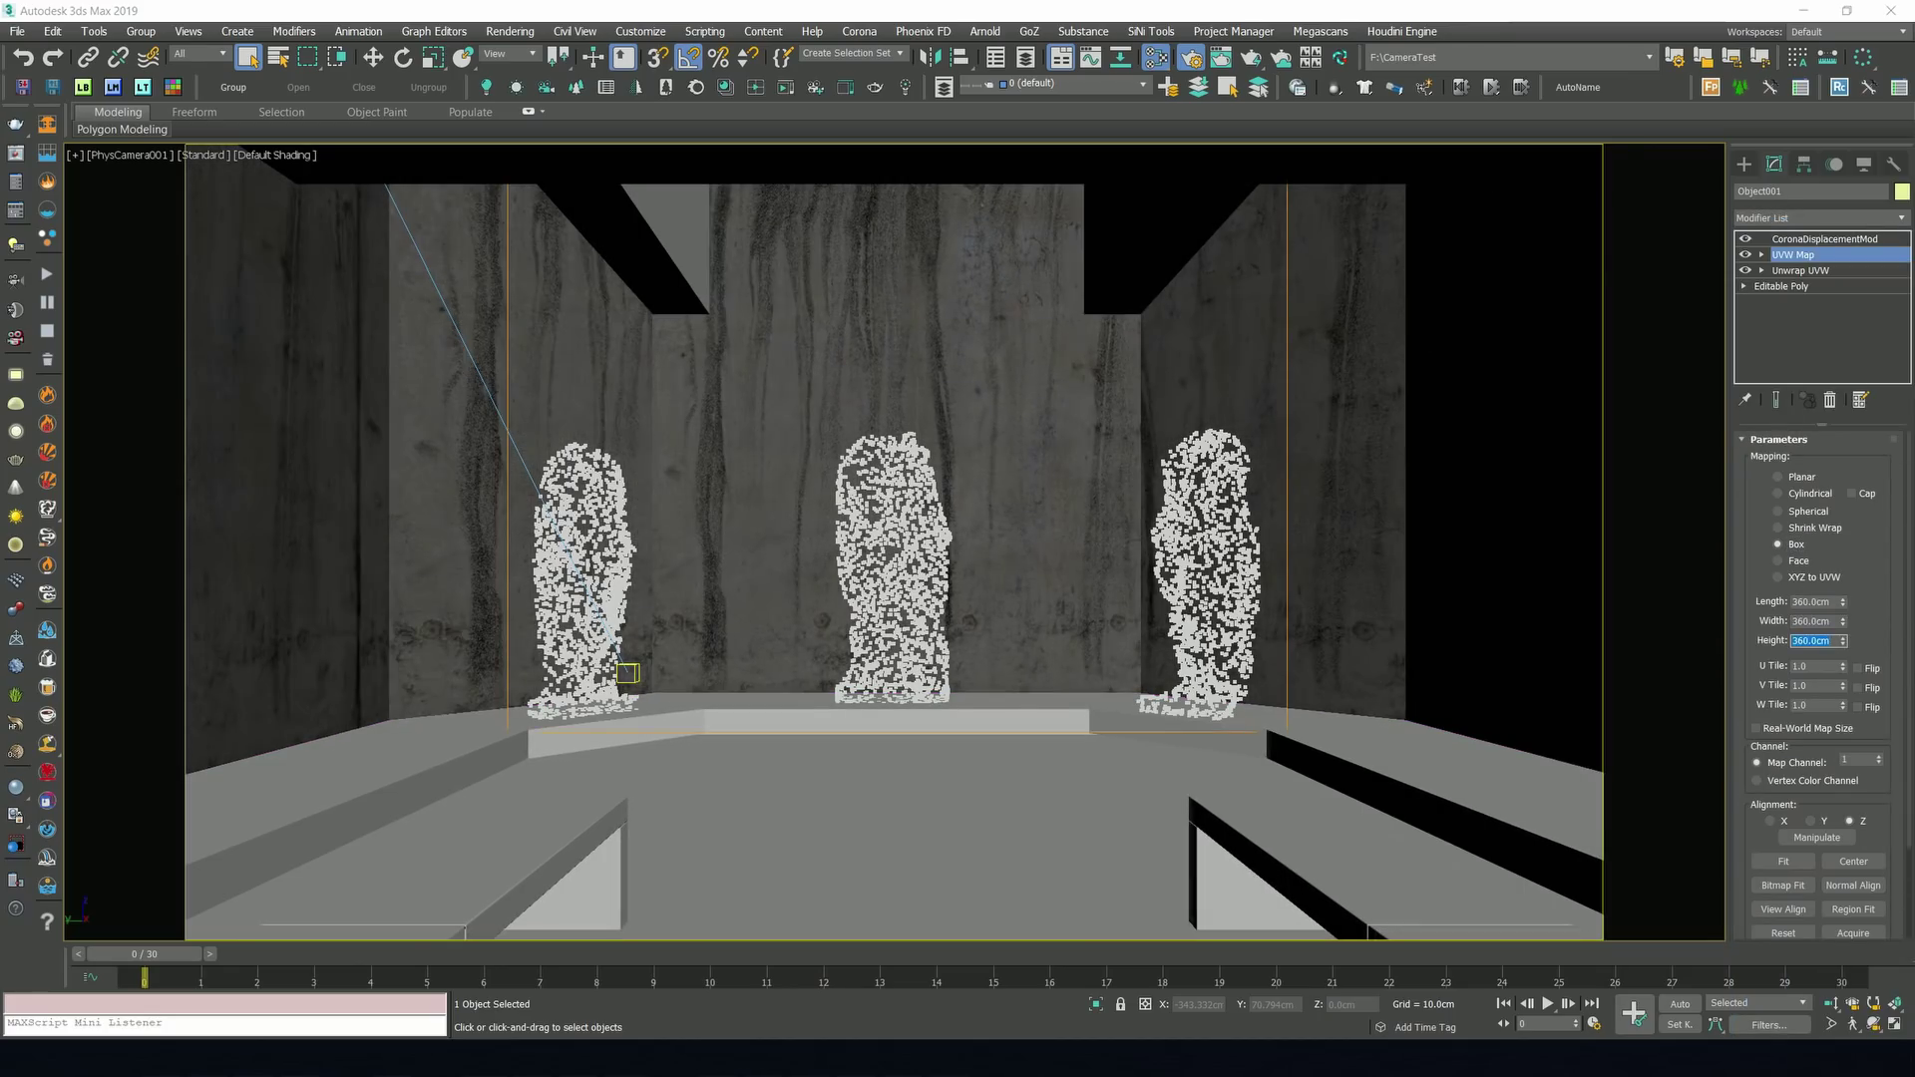
pyautogui.press('Return')
# Review the Map #44 bitmap settings, then bring the finished render window into view.
pyautogui.press('m')
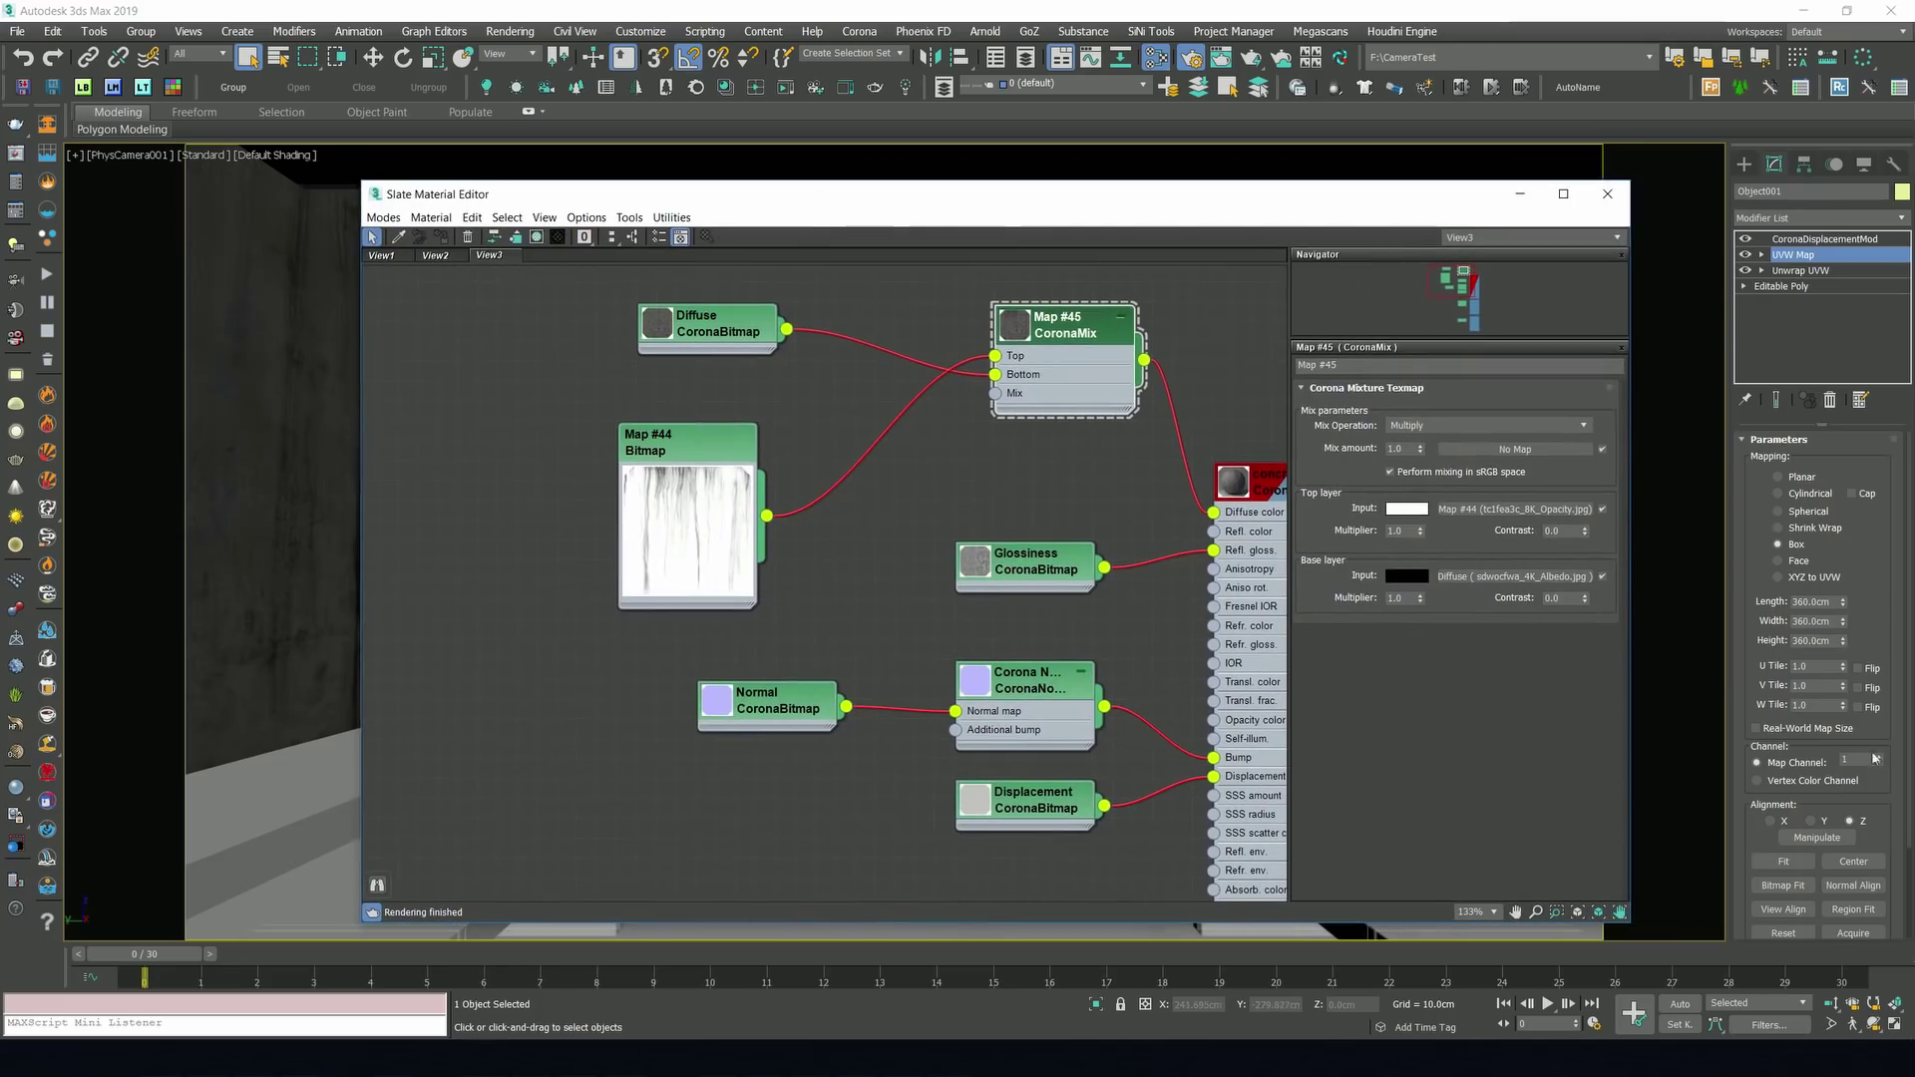
pyautogui.doubleClick(696, 436)
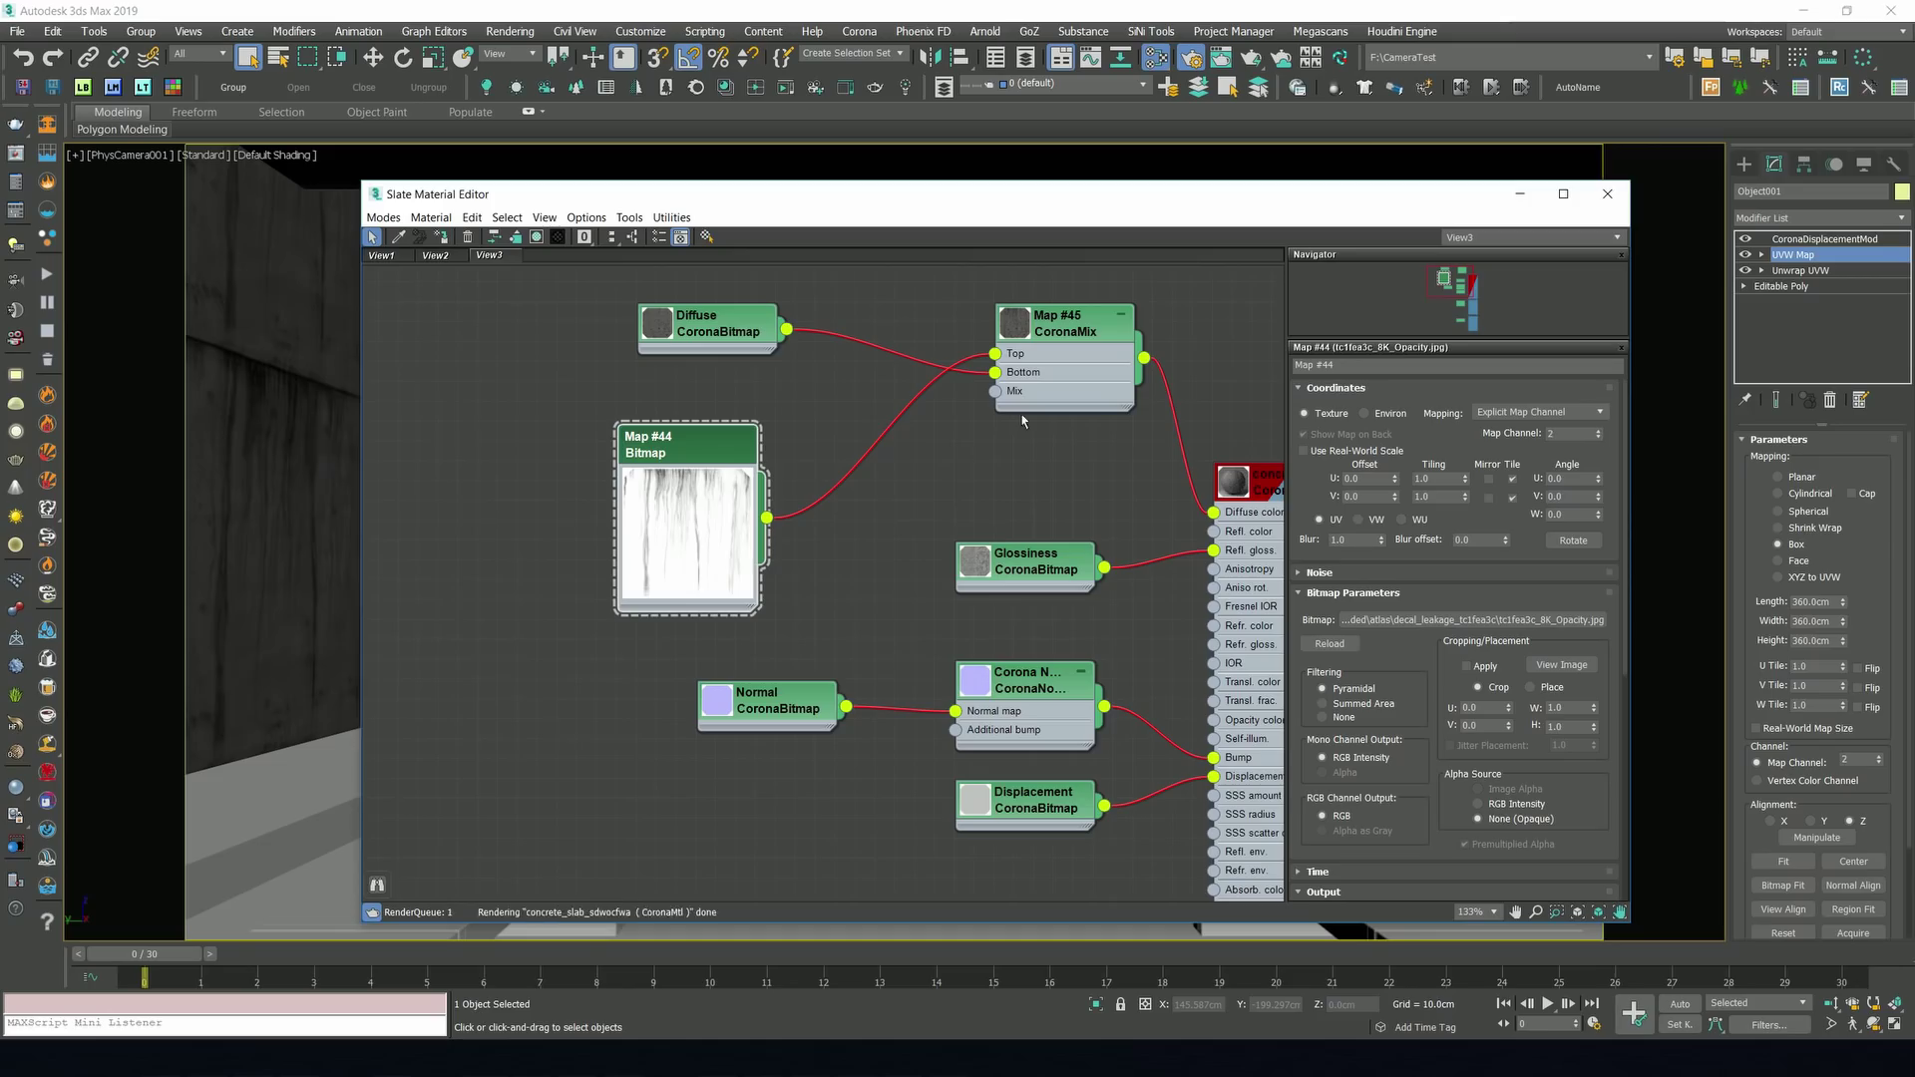
pyautogui.moveTo(898, 193); pyautogui.dragTo(1914, 216)
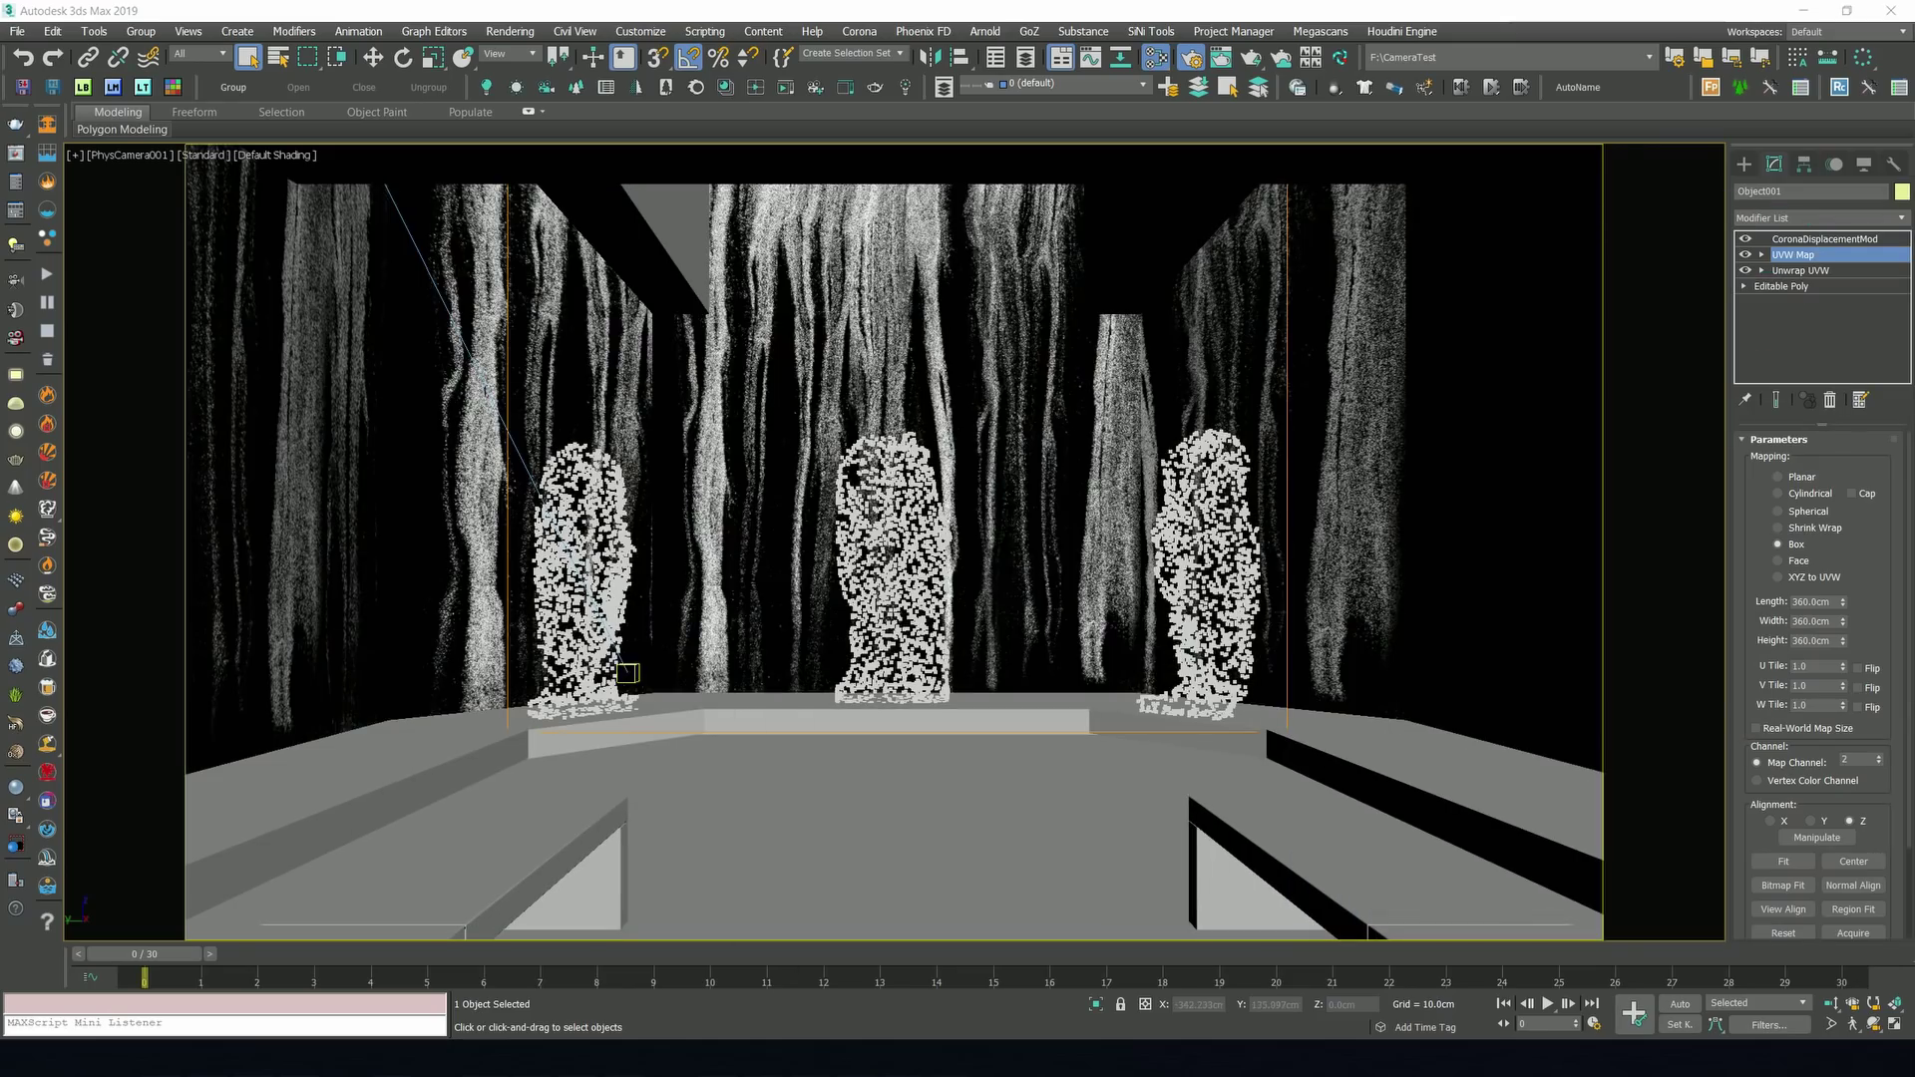
pyautogui.moveTo(1914, 208); pyautogui.dragTo(1098, 208)
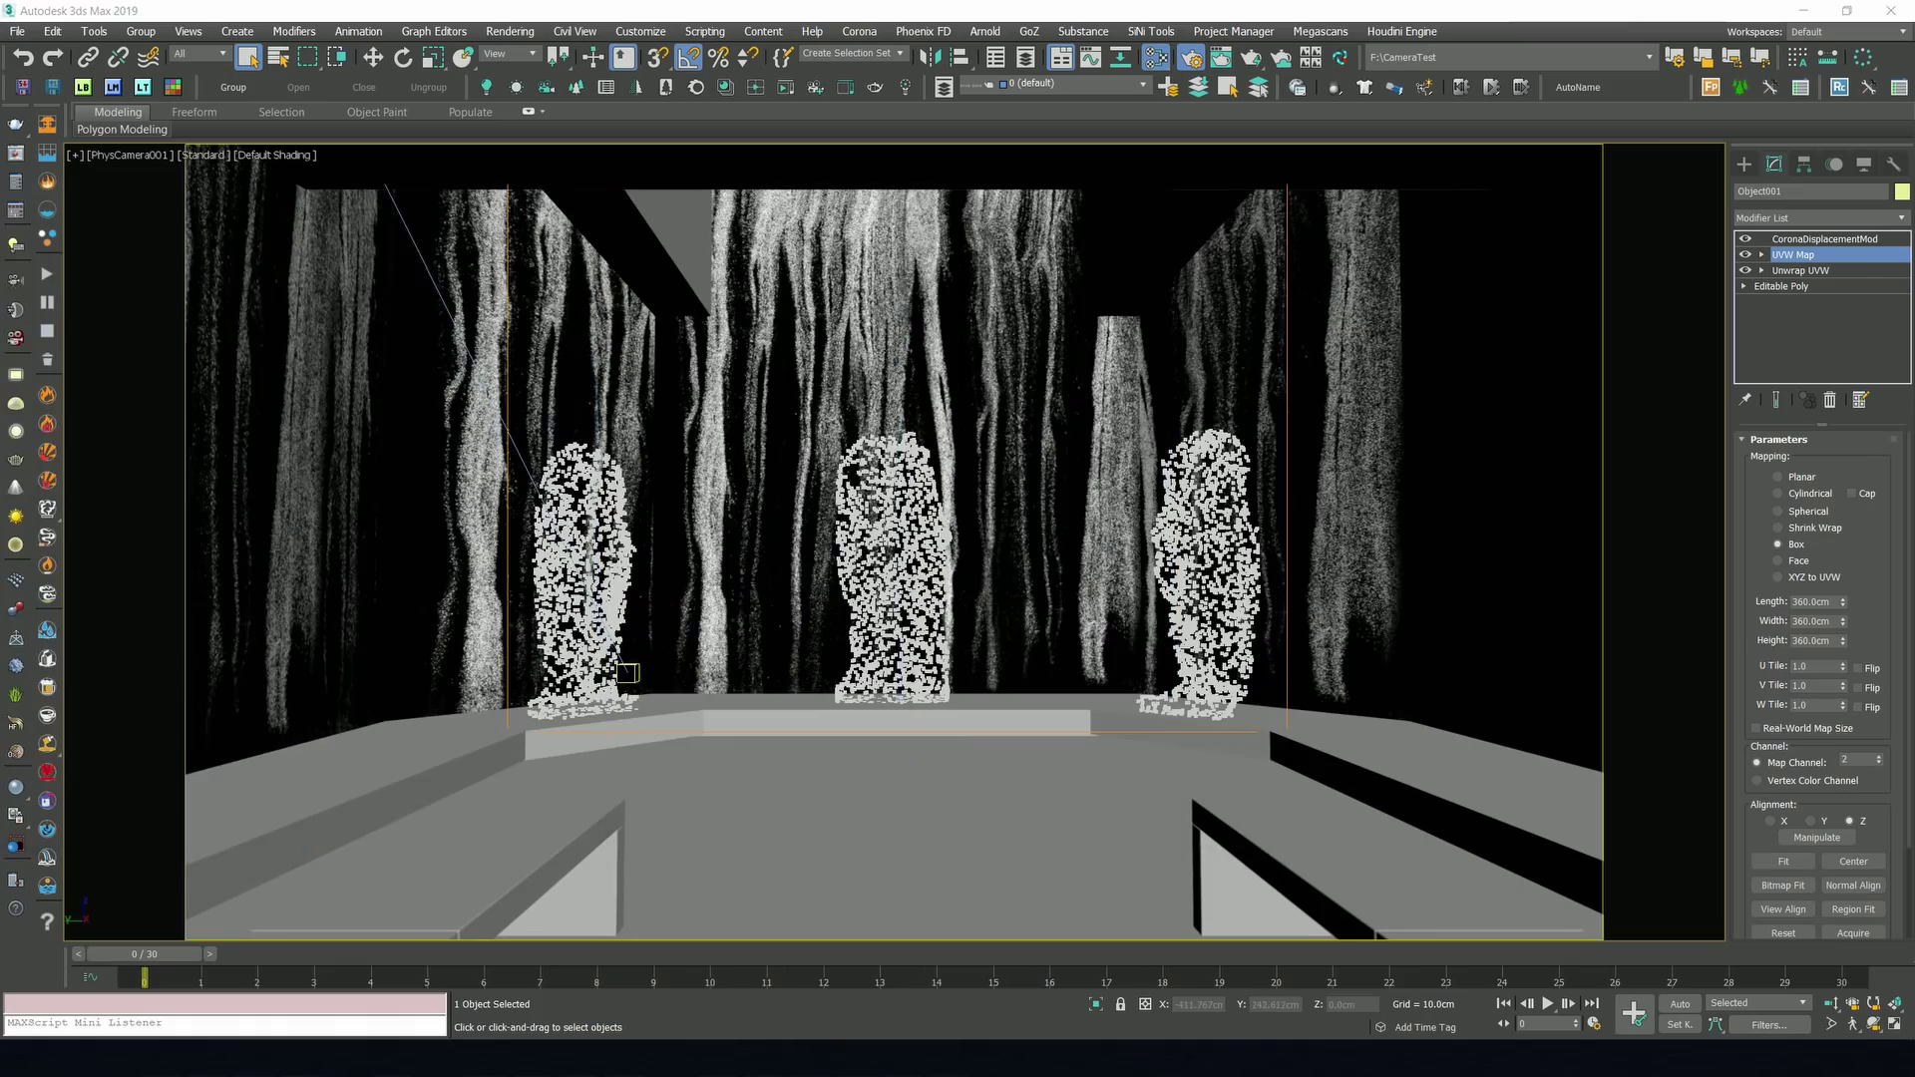
# Add a Gradient map node and wire it into Map #45's Mix mask.
pyautogui.press('m')
pyautogui.moveTo(1585, 250); pyautogui.dragTo(758, 202)
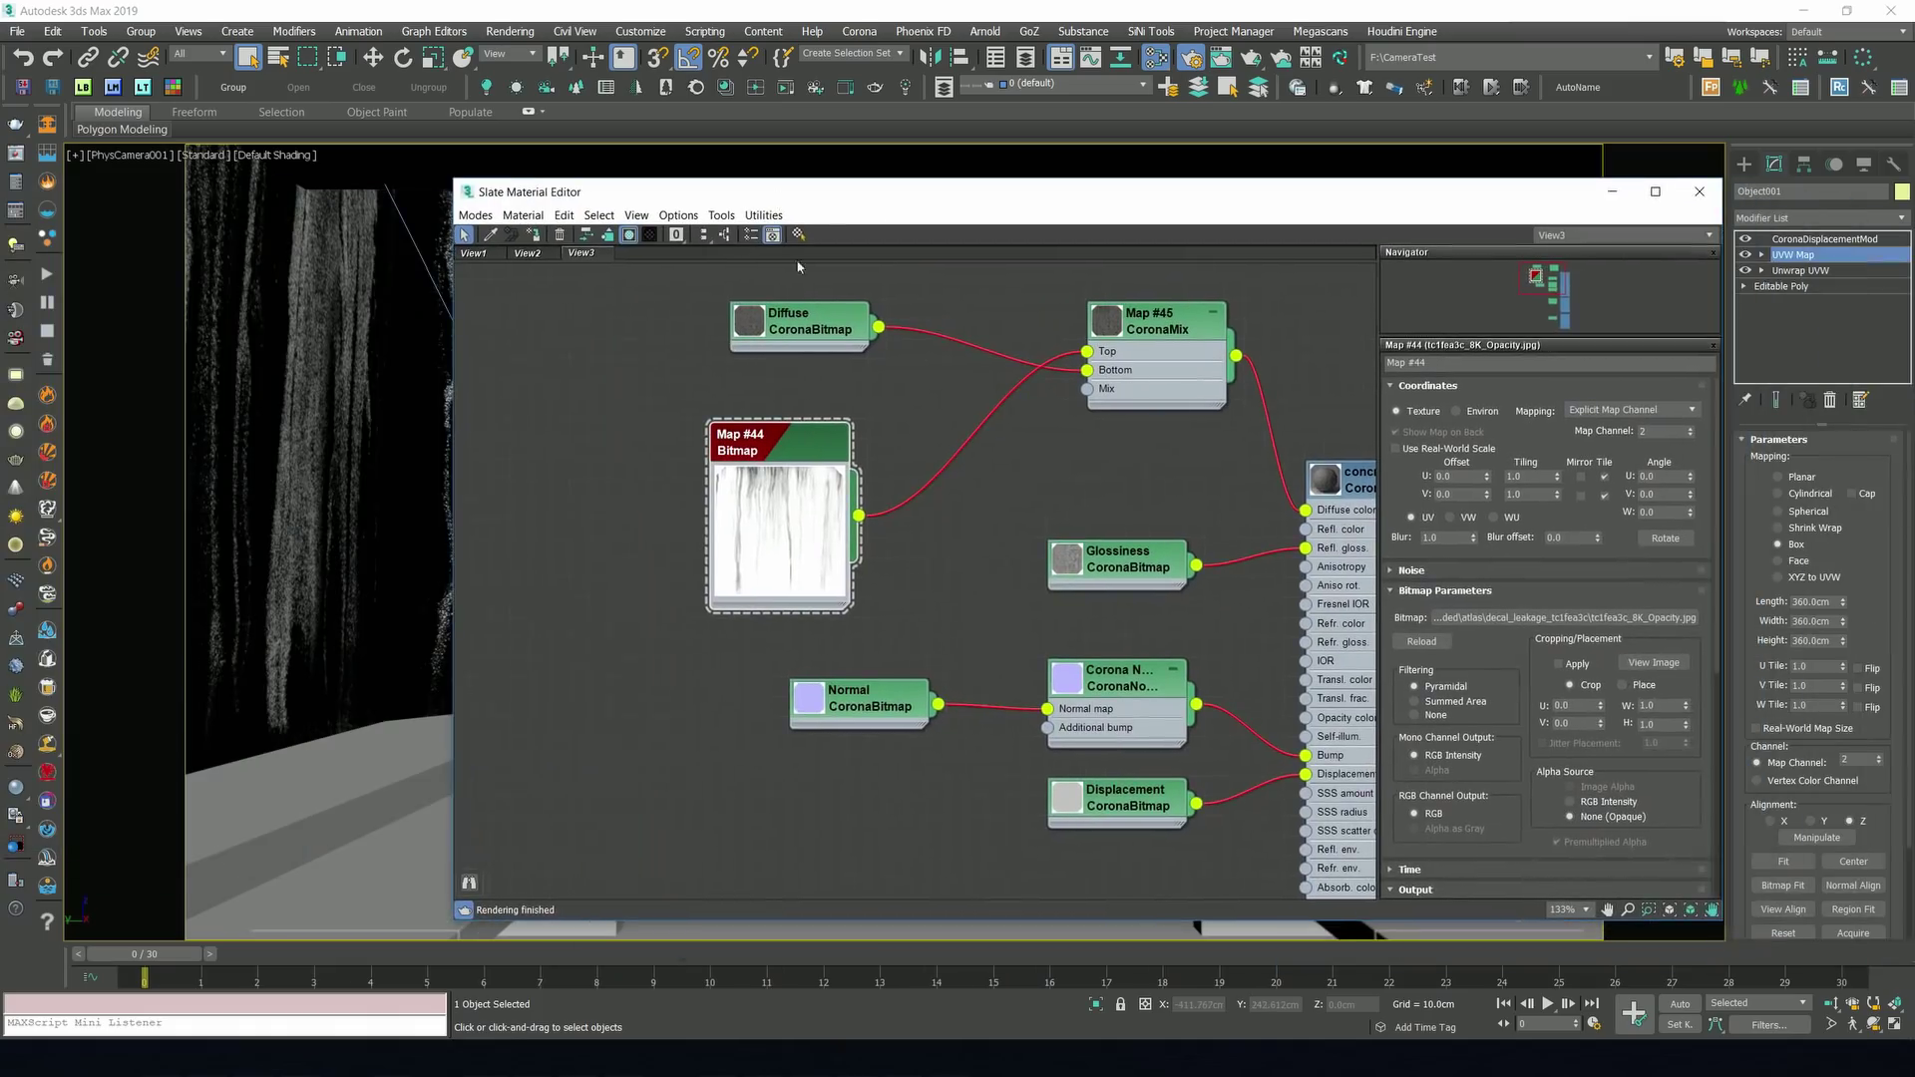
pyautogui.rightClick(569, 643)
pyautogui.moveTo(599, 671)
pyautogui.moveTo(783, 667)
pyautogui.click(908, 541)
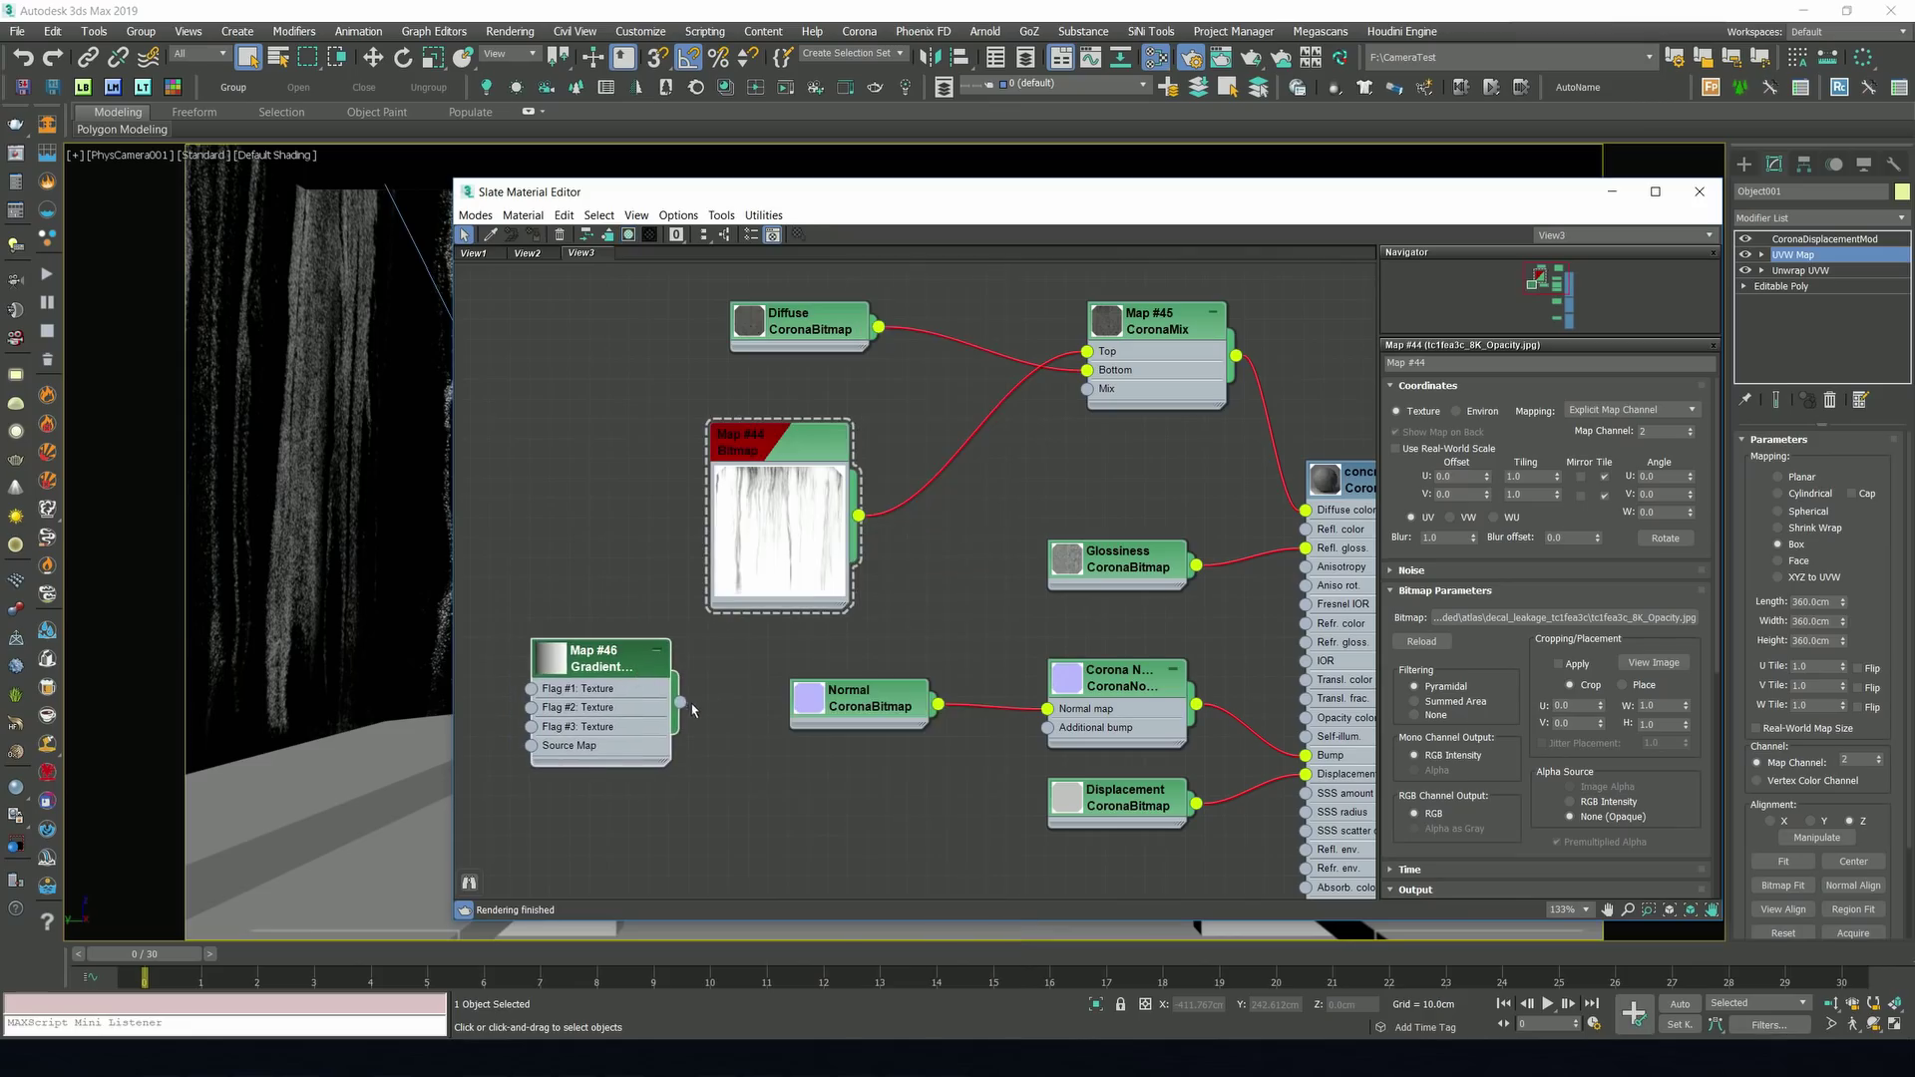
pyautogui.moveTo(679, 702); pyautogui.dragTo(1087, 390)
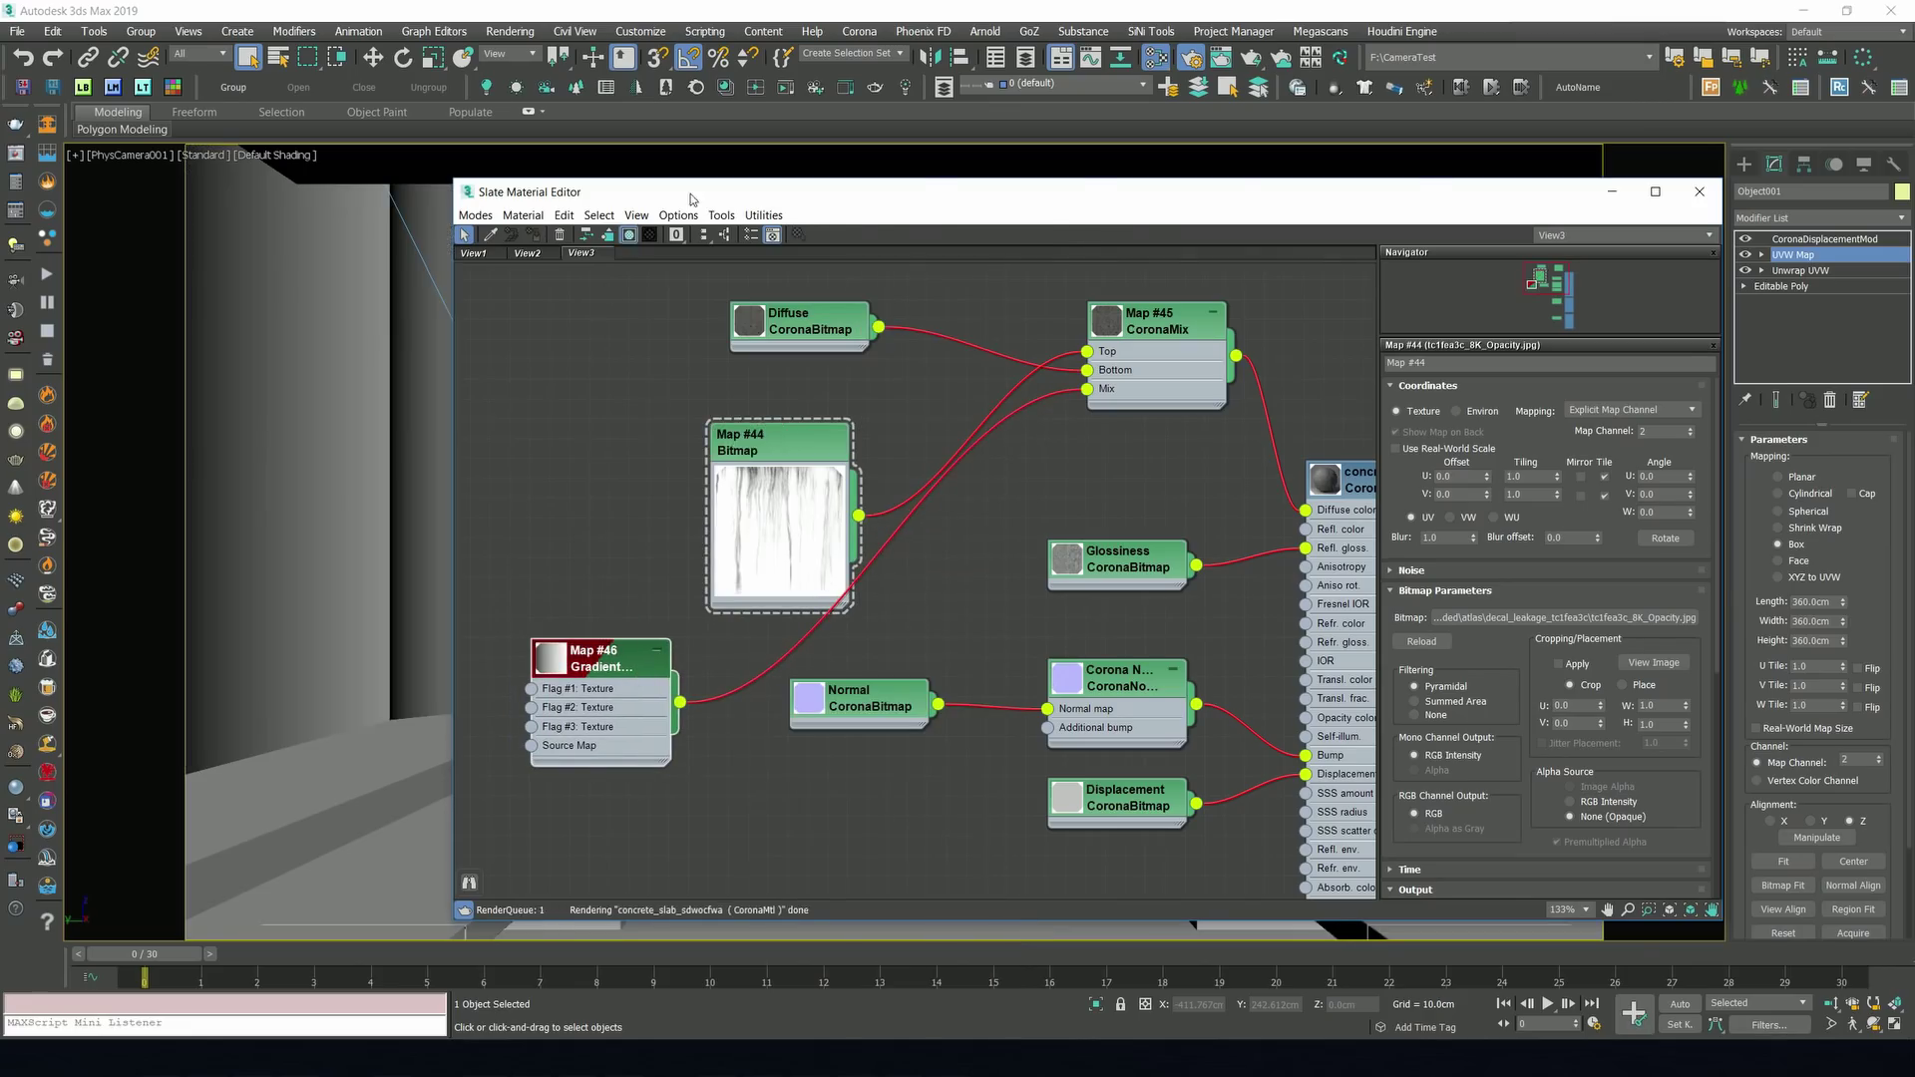
# Set the gradient to map channel 2 with a W rotation of -90 degrees.
pyautogui.moveTo(690, 200); pyautogui.dragTo(1034, 220)
pyautogui.doubleClick(945, 678)
pyautogui.moveTo(1535, 222); pyautogui.dragTo(1128, 199)
pyautogui.click(1658, 453)
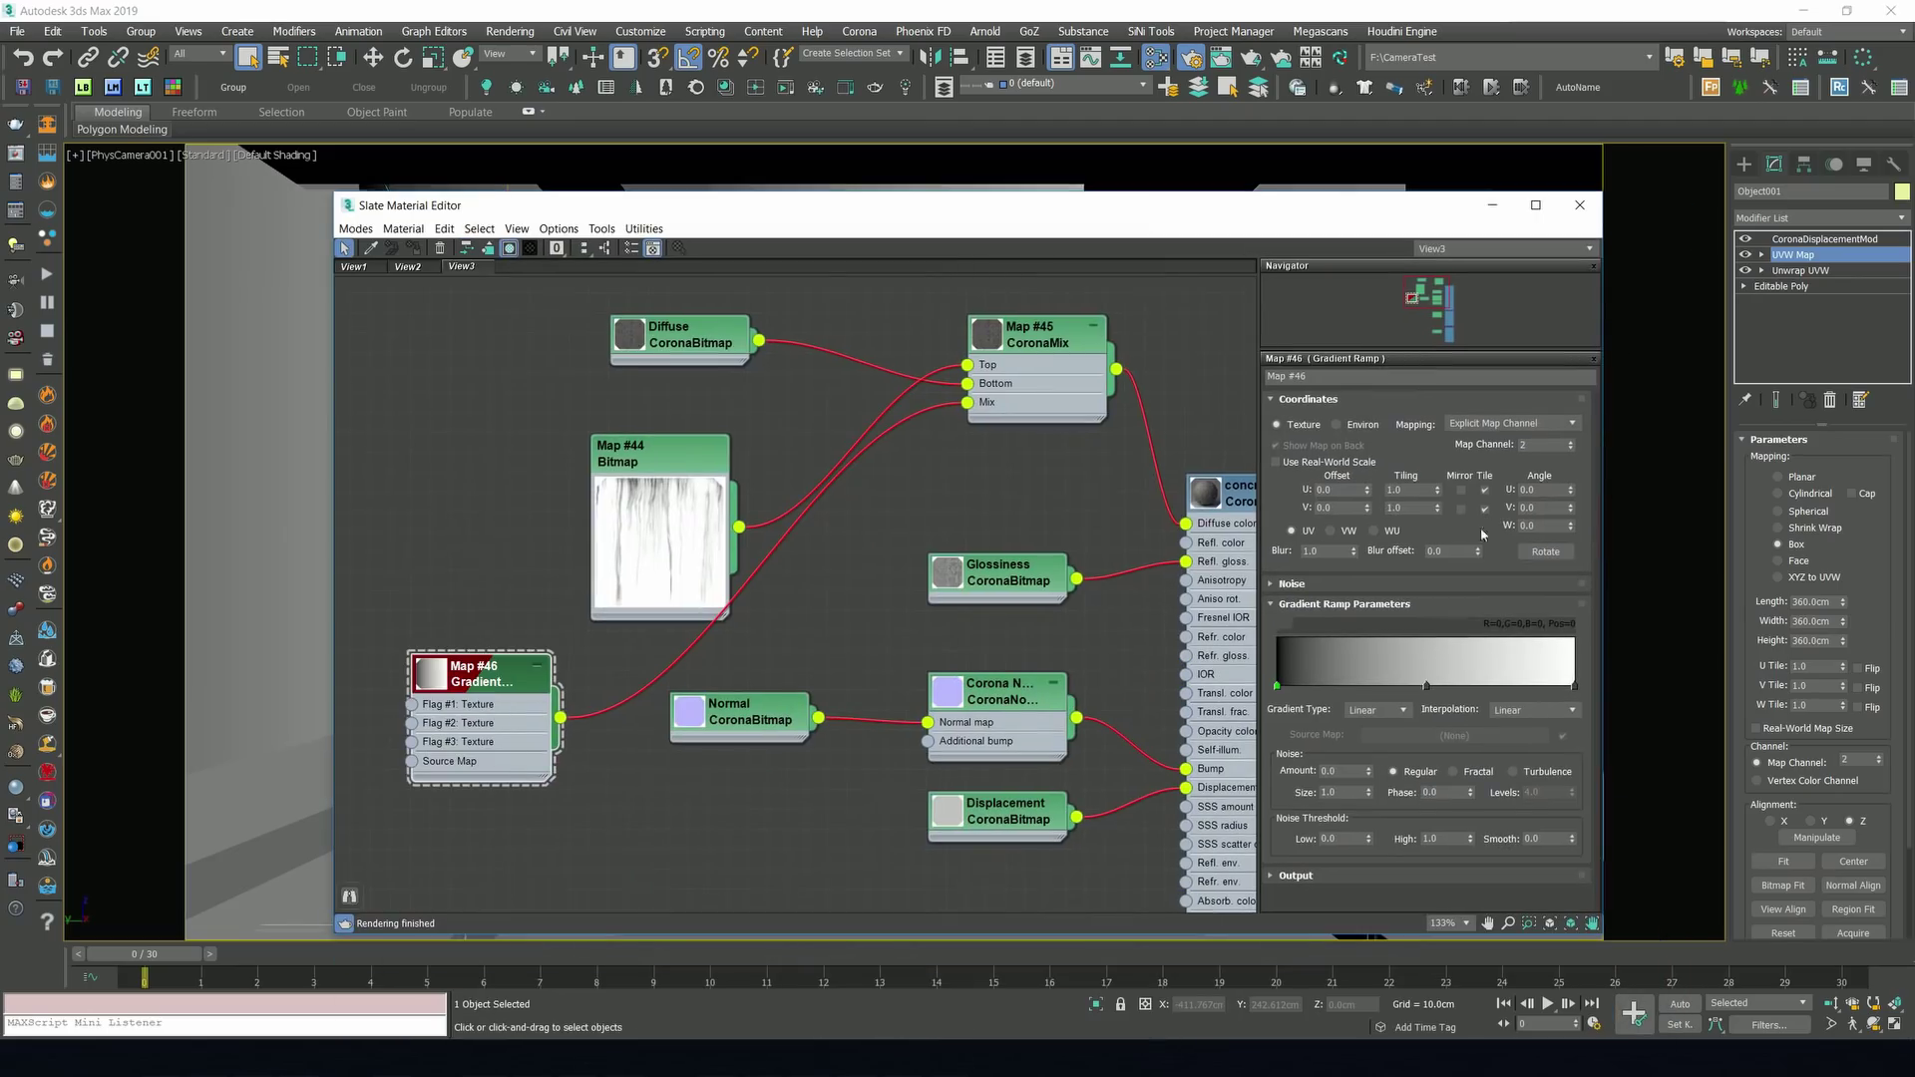
pyautogui.click(1541, 526)
pyautogui.write('-90')
pyautogui.press('Return')
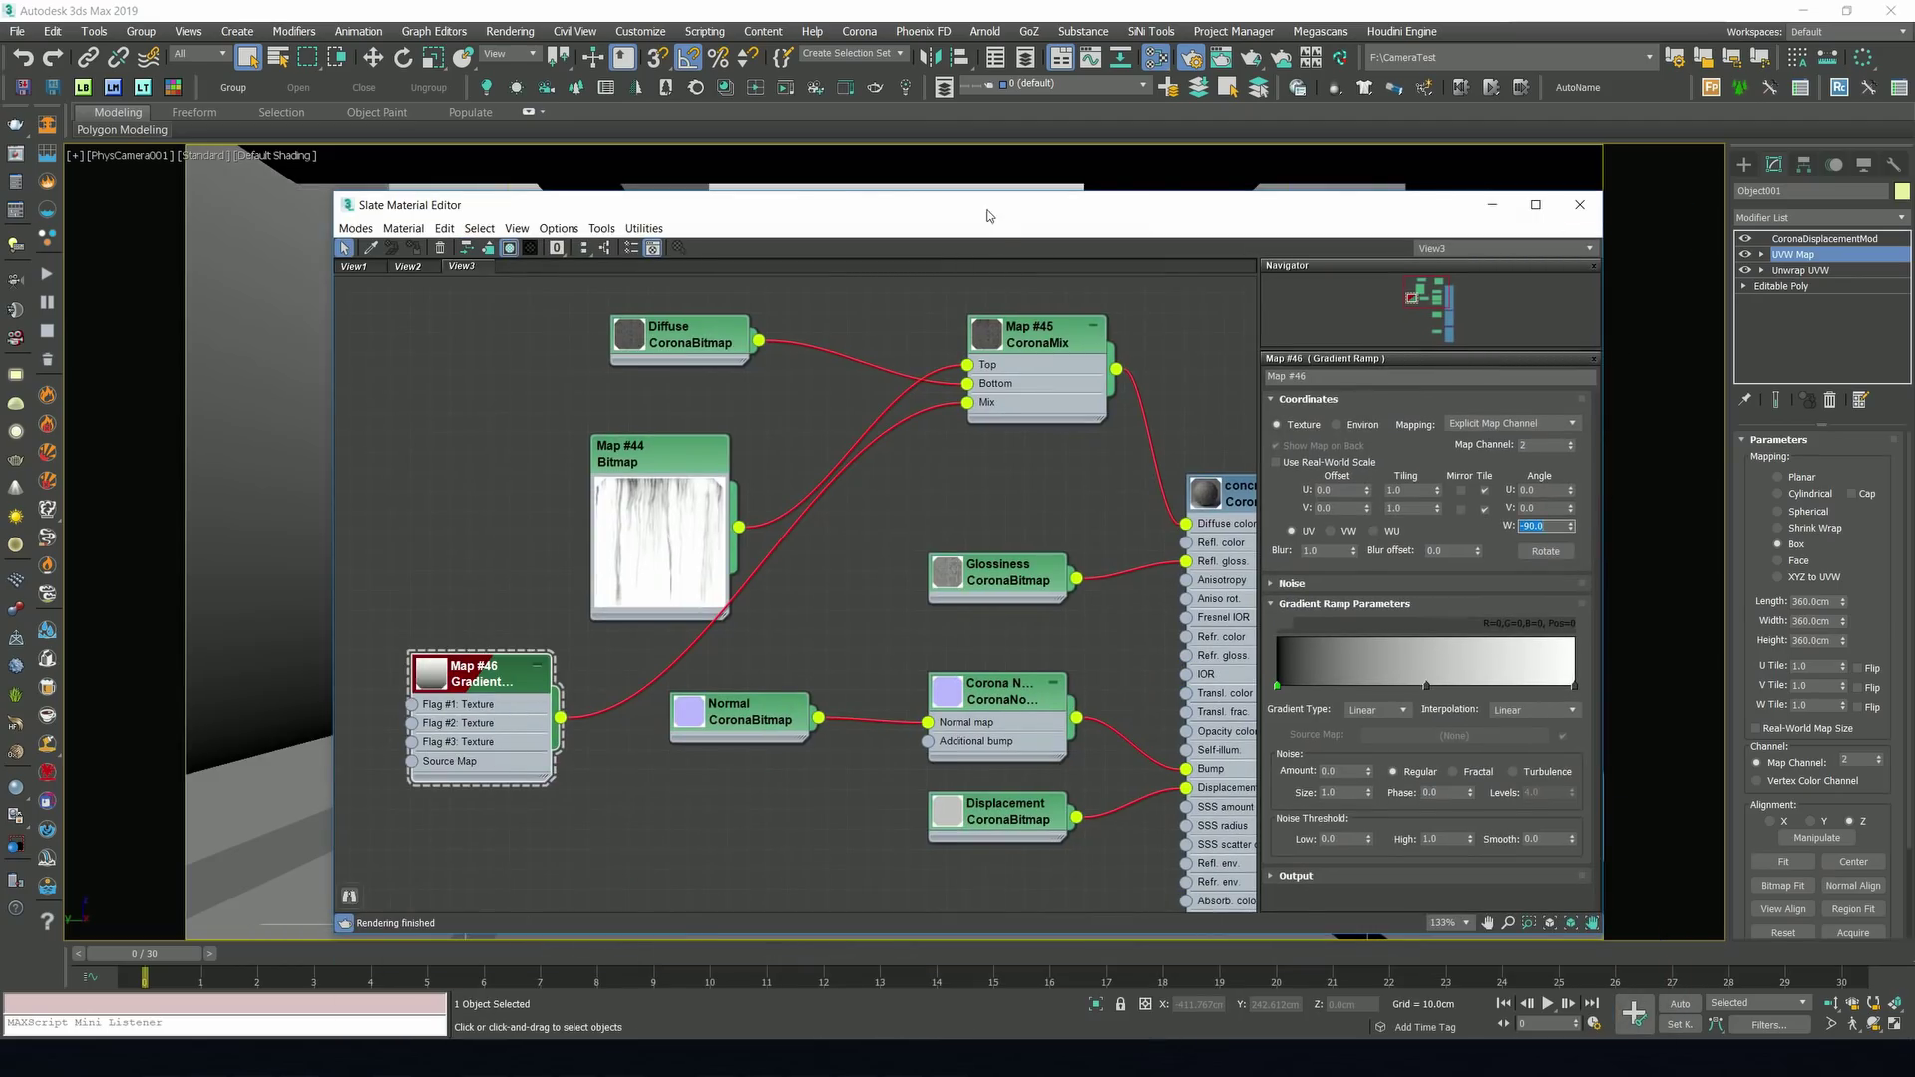
pyautogui.moveTo(987, 212); pyautogui.dragTo(1215, 225)
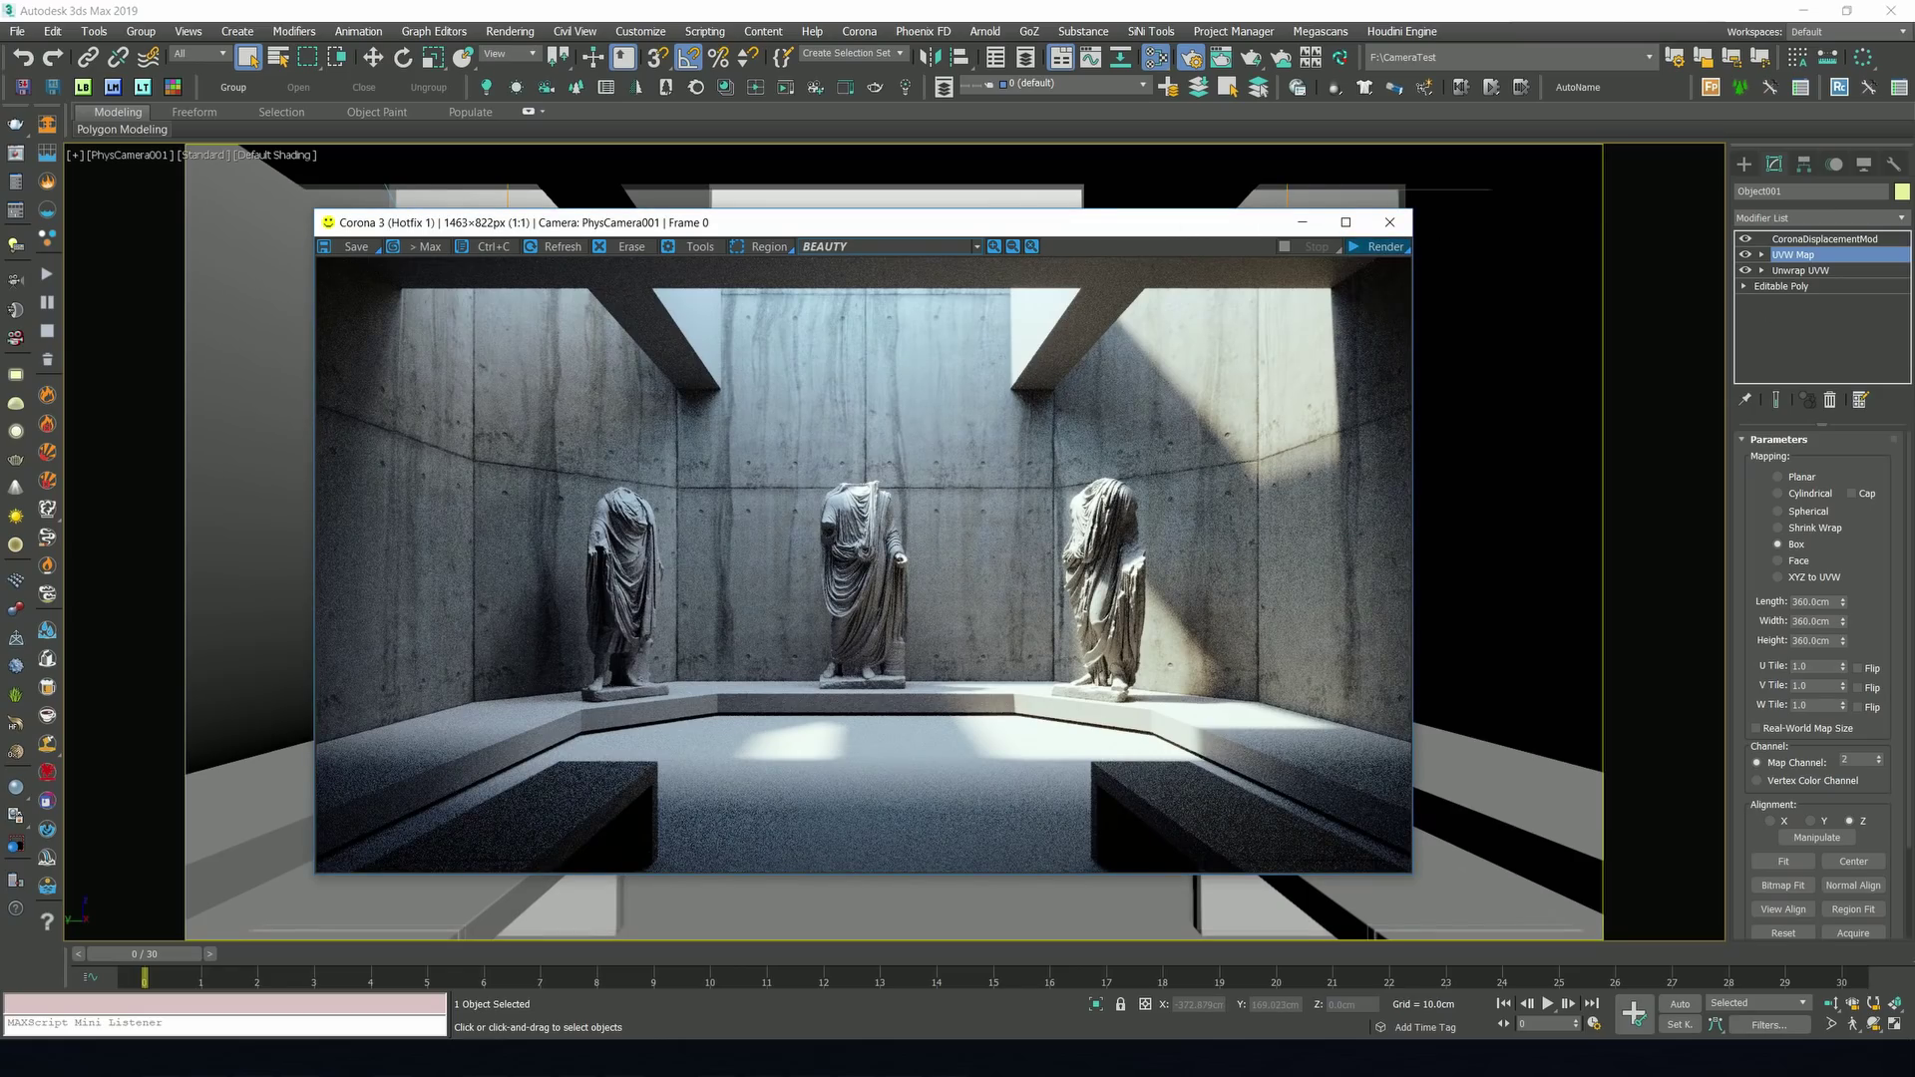
# Re-render the camera view in the Corona frame buffer to check the gradient-masked leakage.
pyautogui.click(1382, 246)
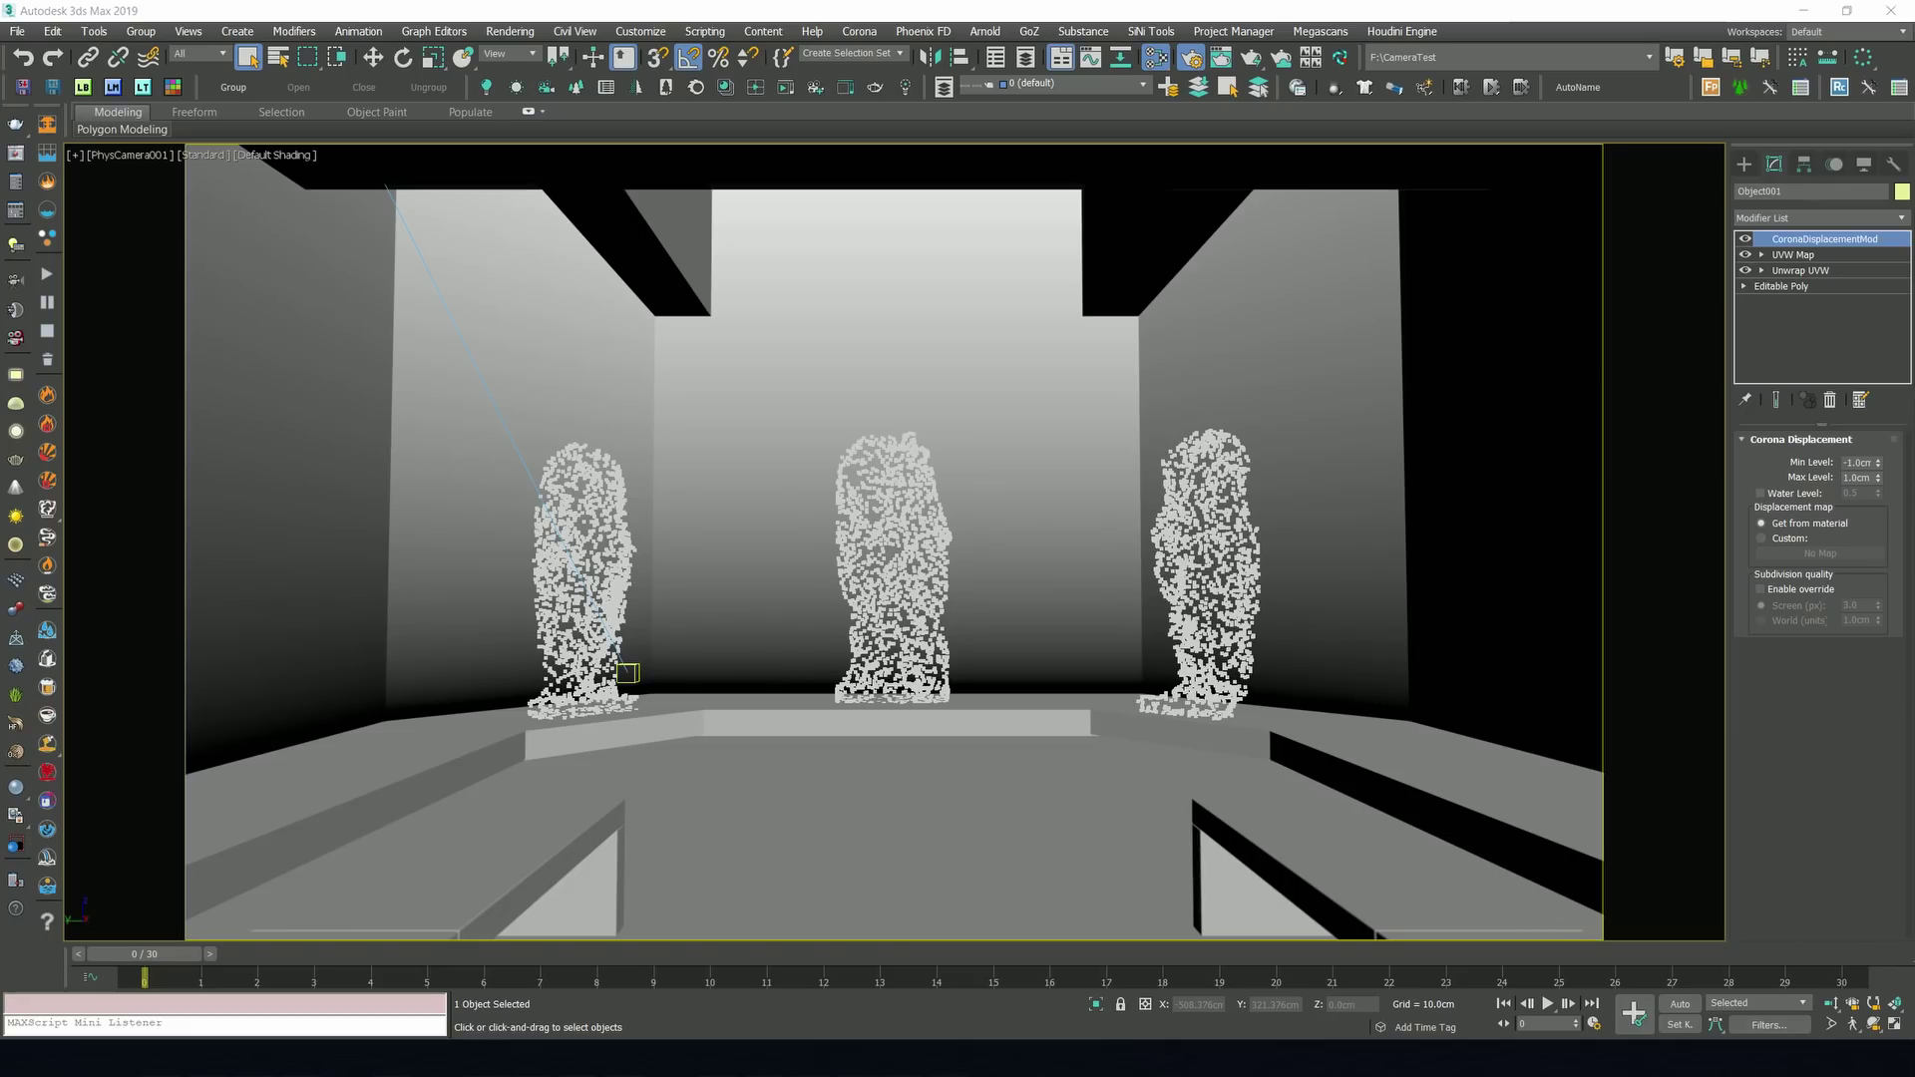
# Inspect the Map #15 bitmap and expand the Glossiness bitmap's Output curve settings.
pyautogui.moveTo(1914, 279); pyautogui.dragTo(1133, 193)
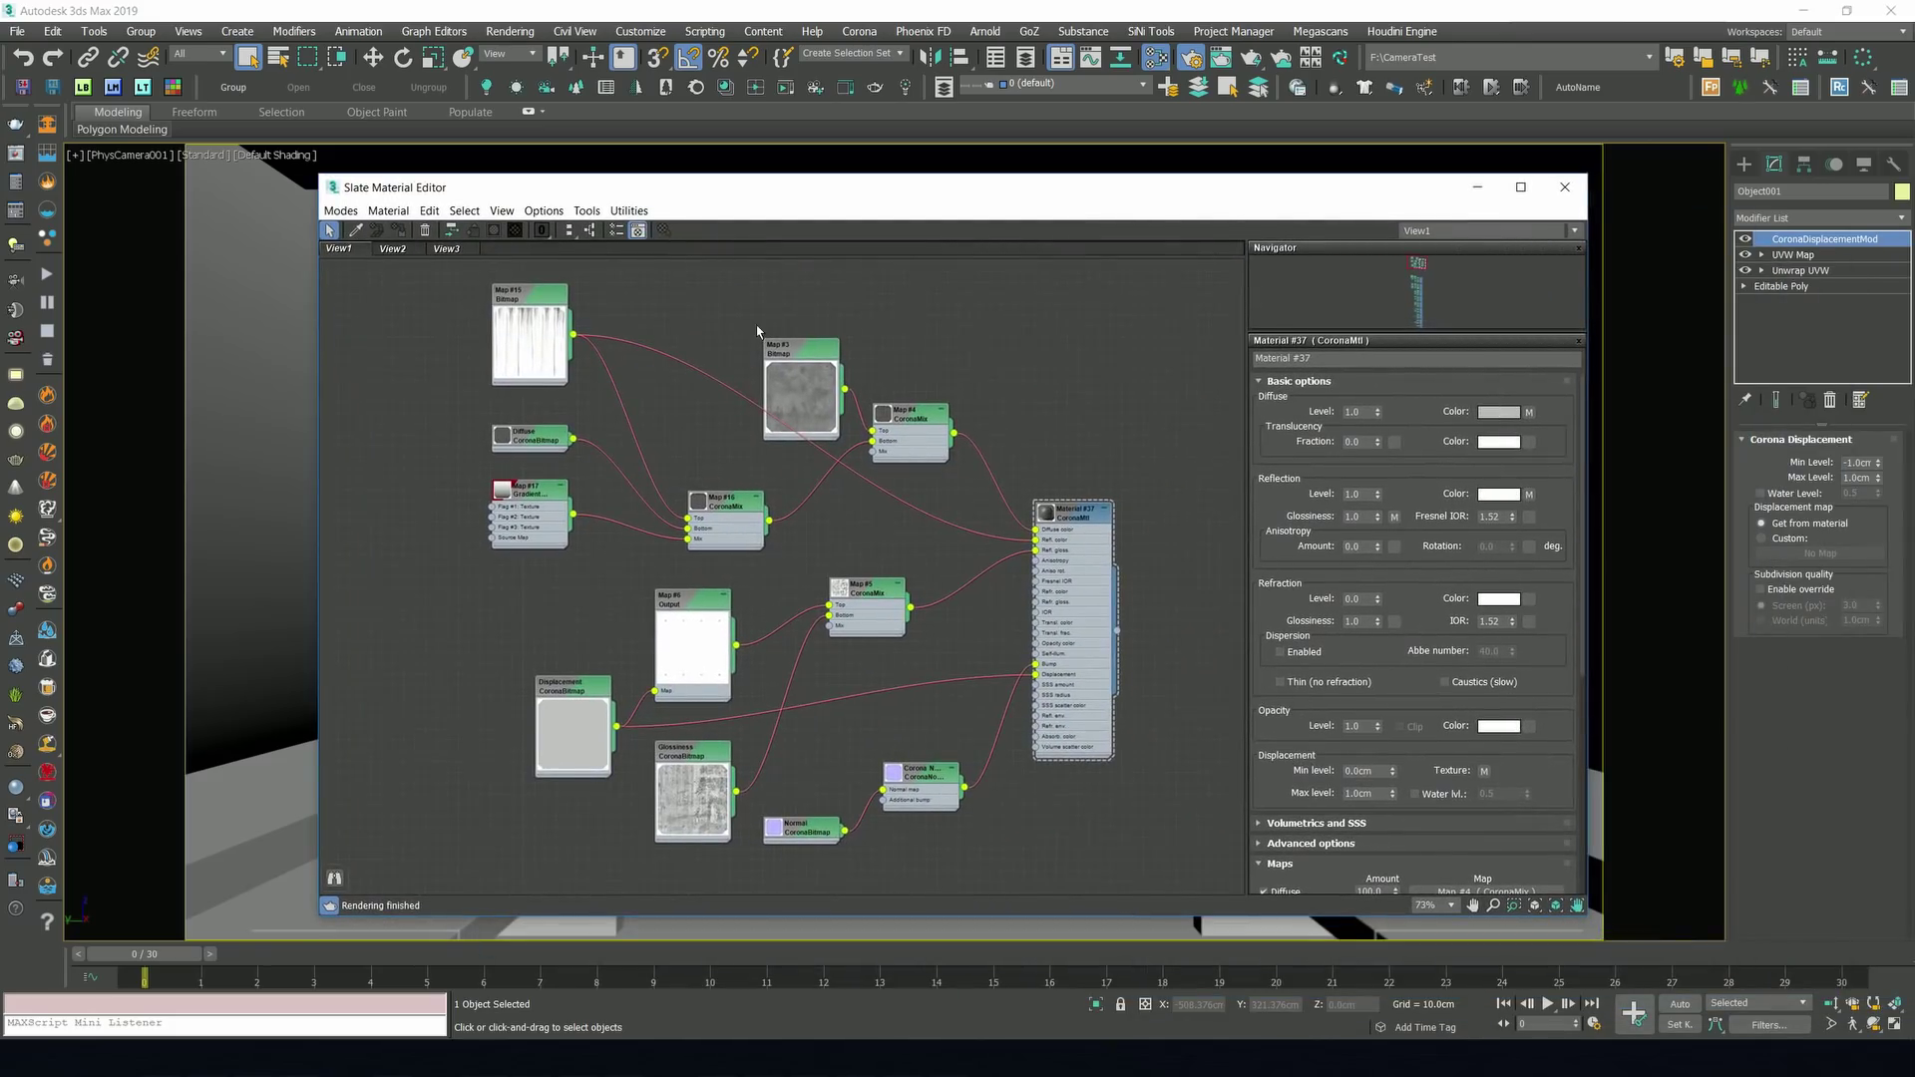
pyautogui.doubleClick(564, 330)
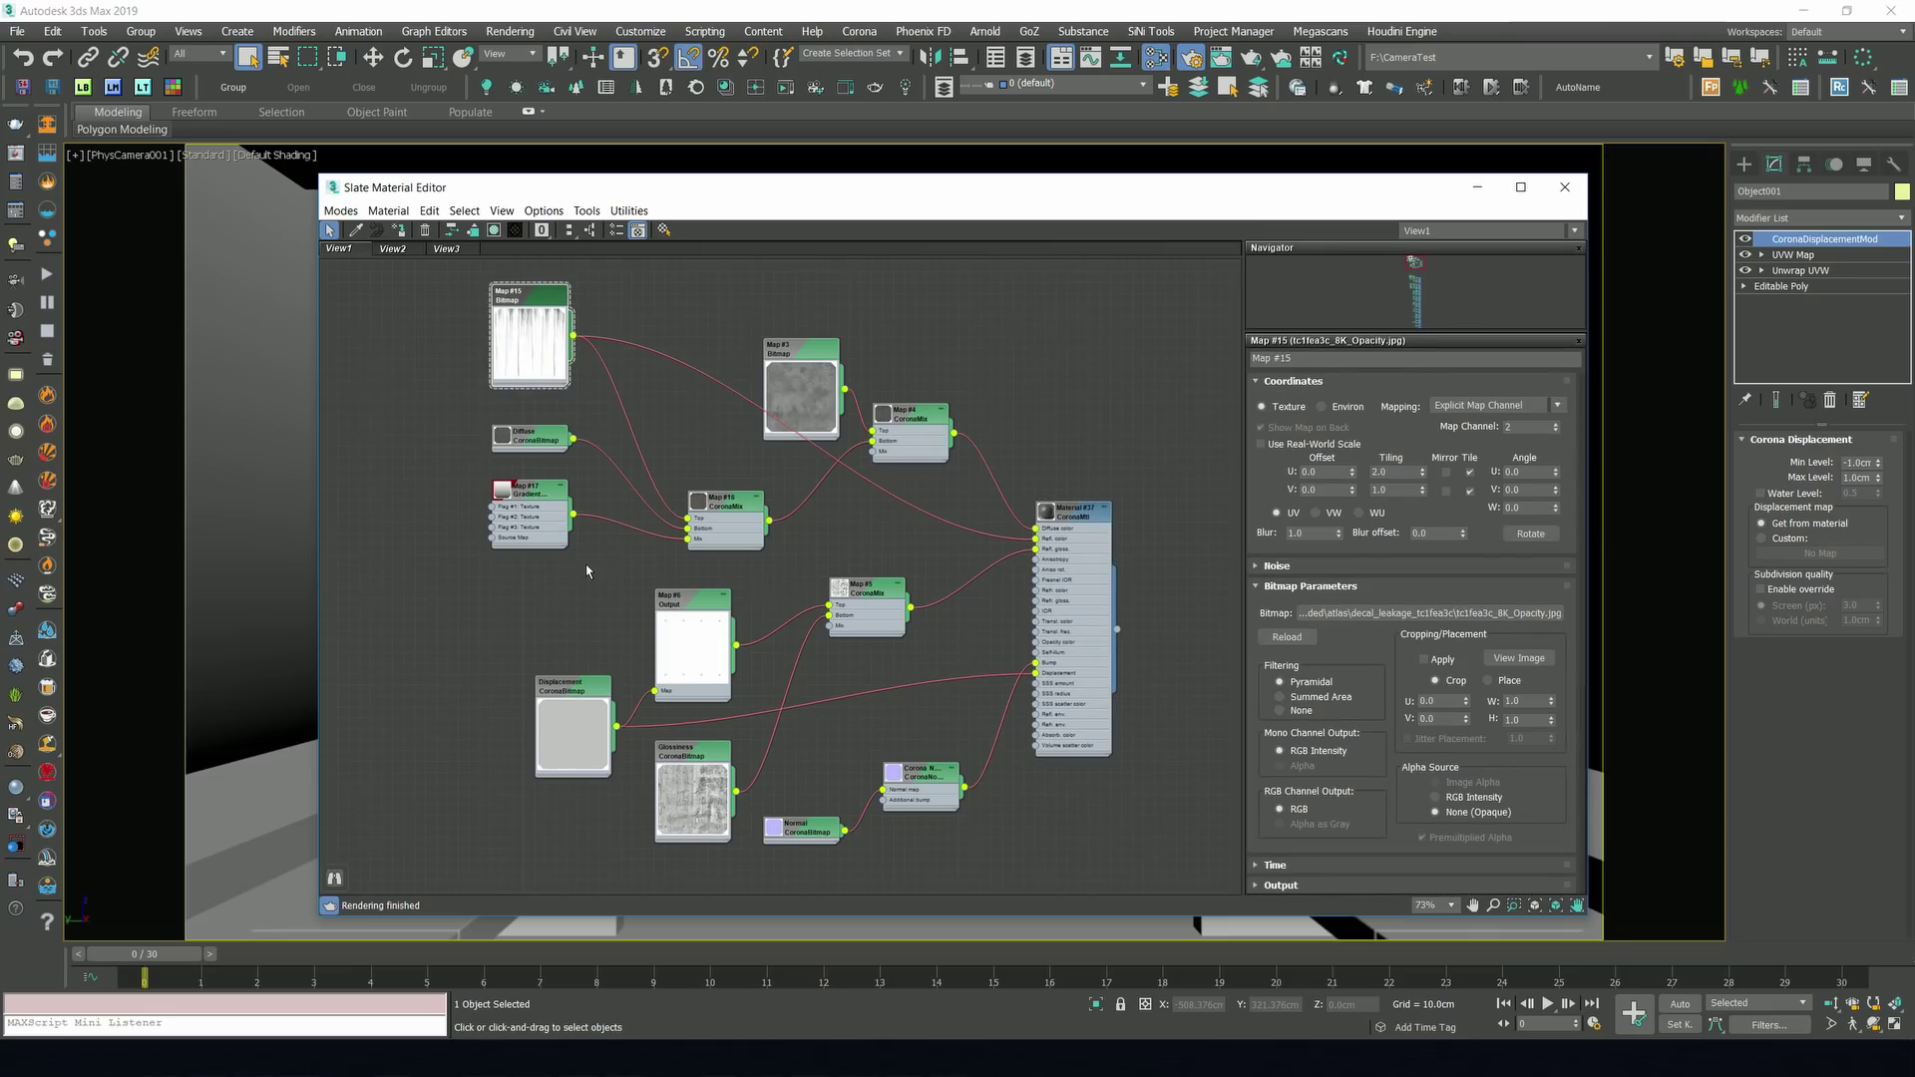
pyautogui.scroll(8, 584, 698)
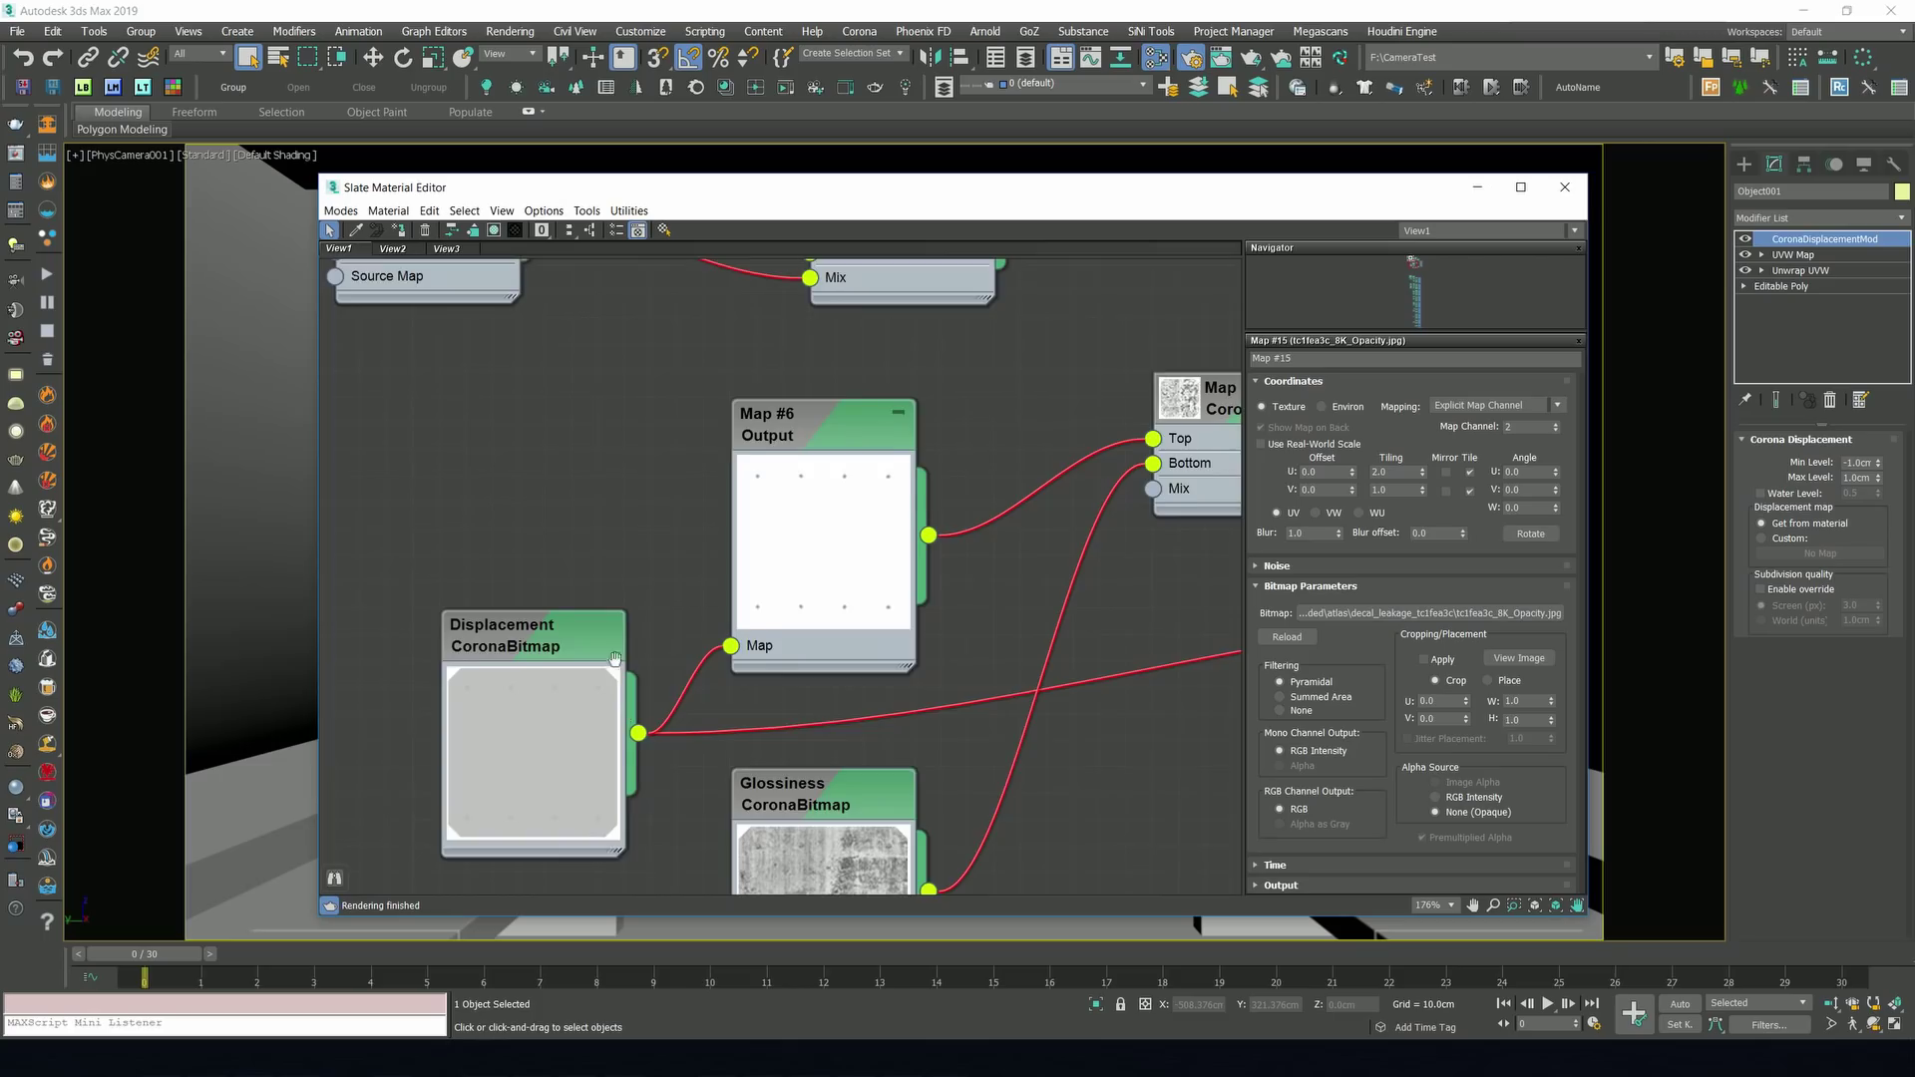
pyautogui.moveTo(596, 589); pyautogui.dragTo(614, 591, button='middle')
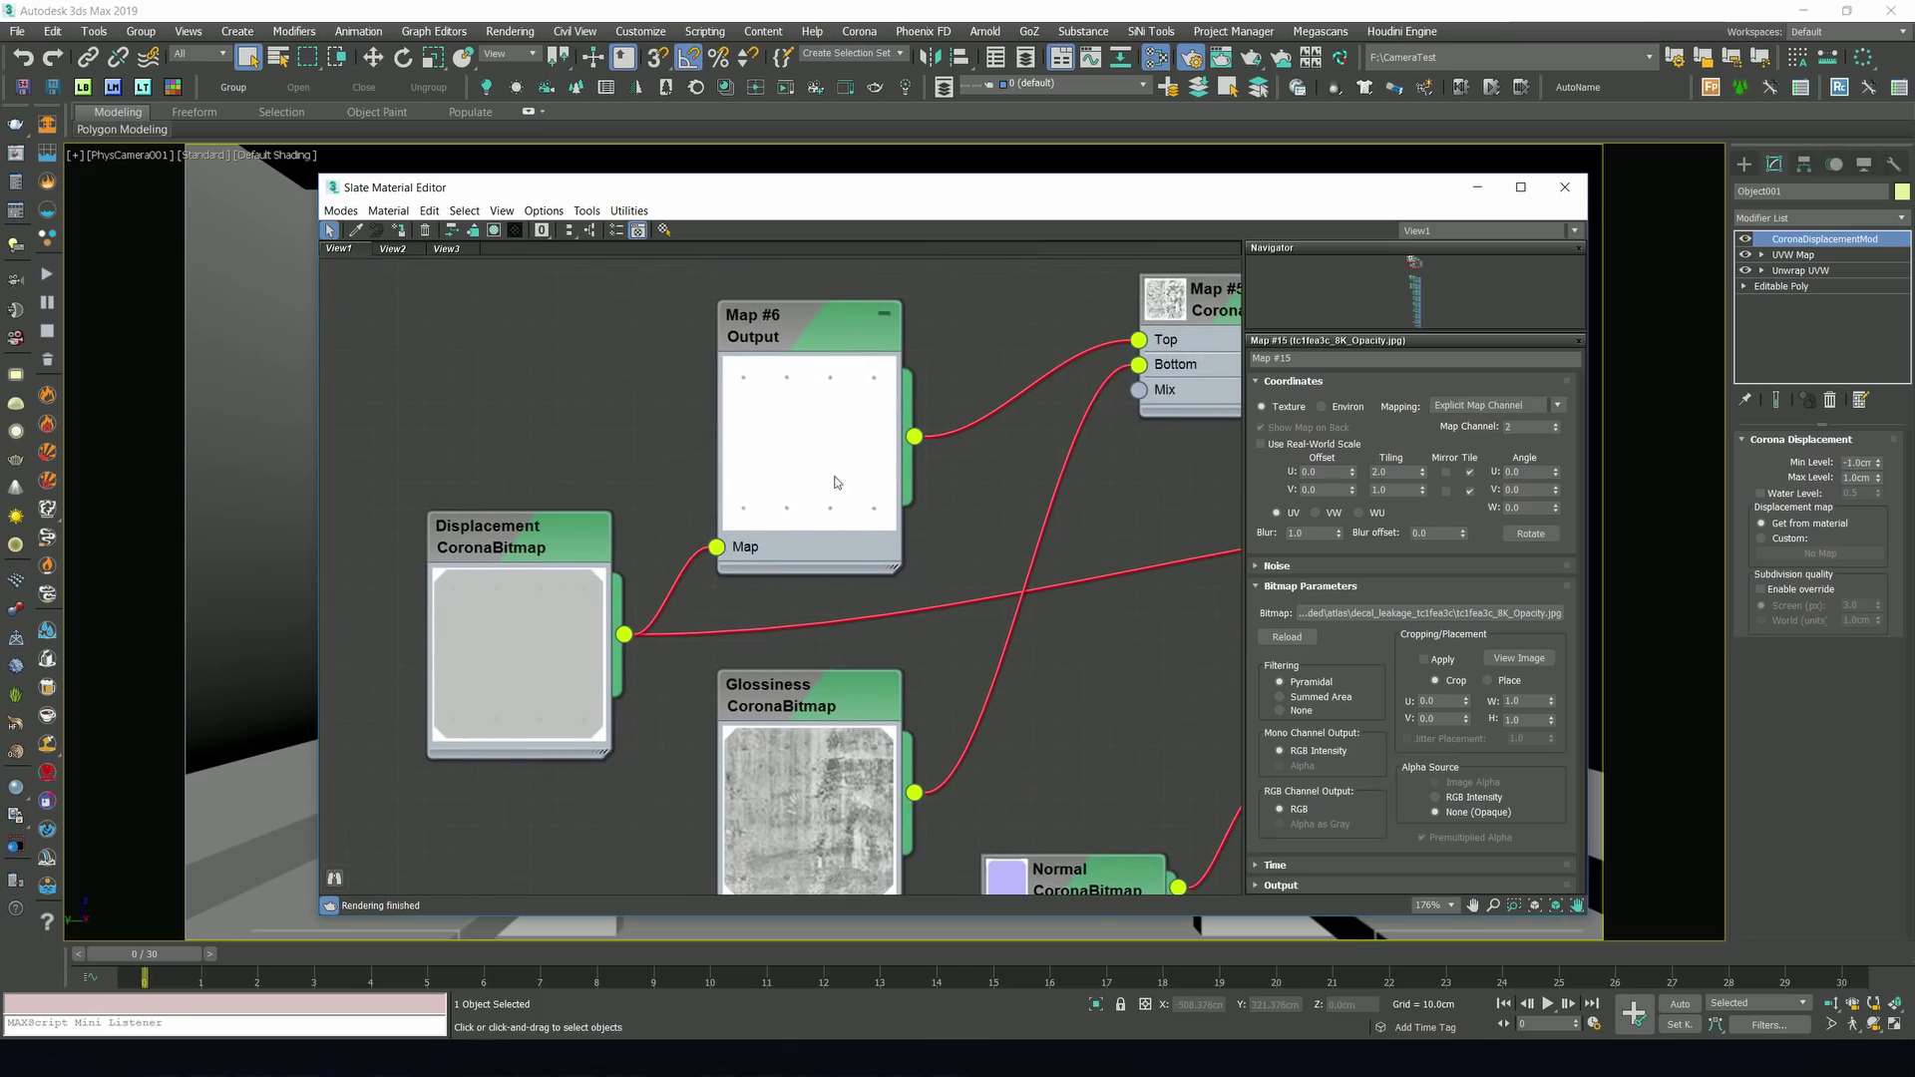
pyautogui.moveTo(836, 478); pyautogui.dragTo(665, 455, button='middle')
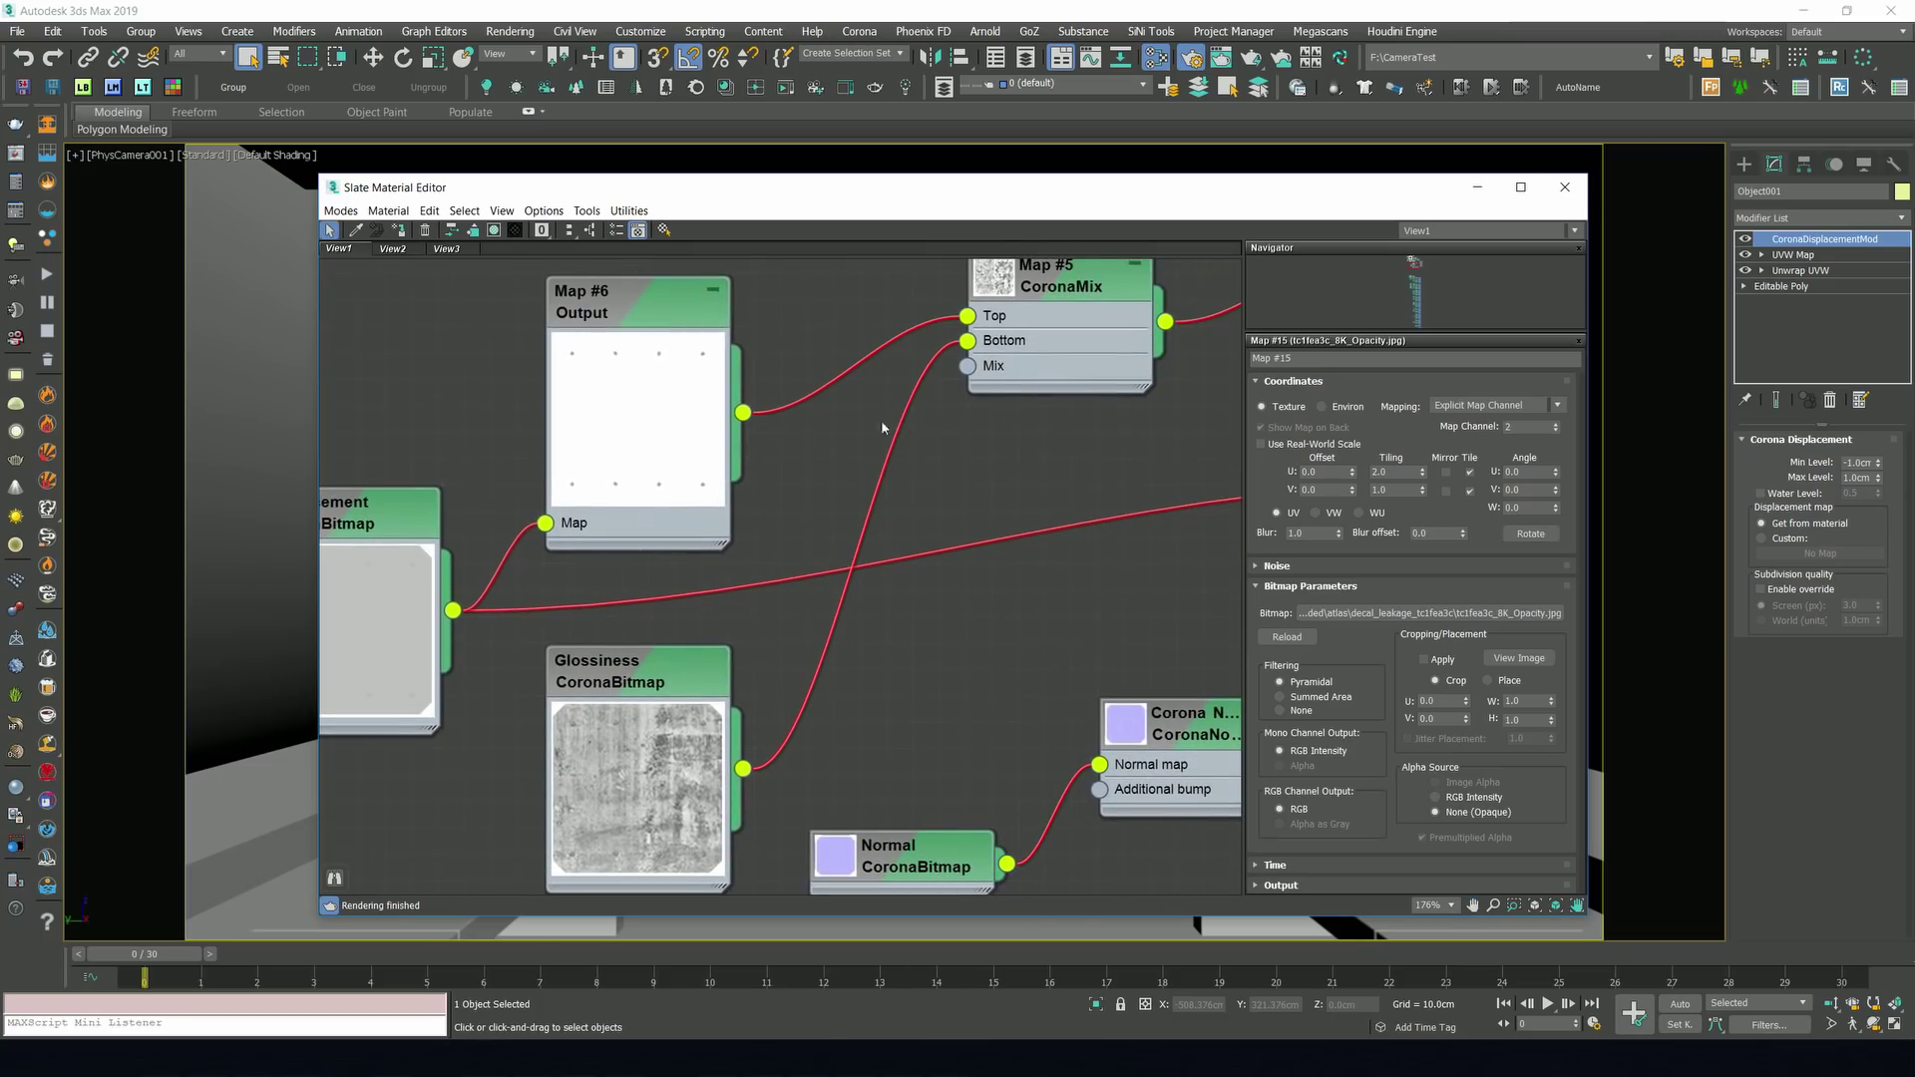
pyautogui.doubleClick(631, 693)
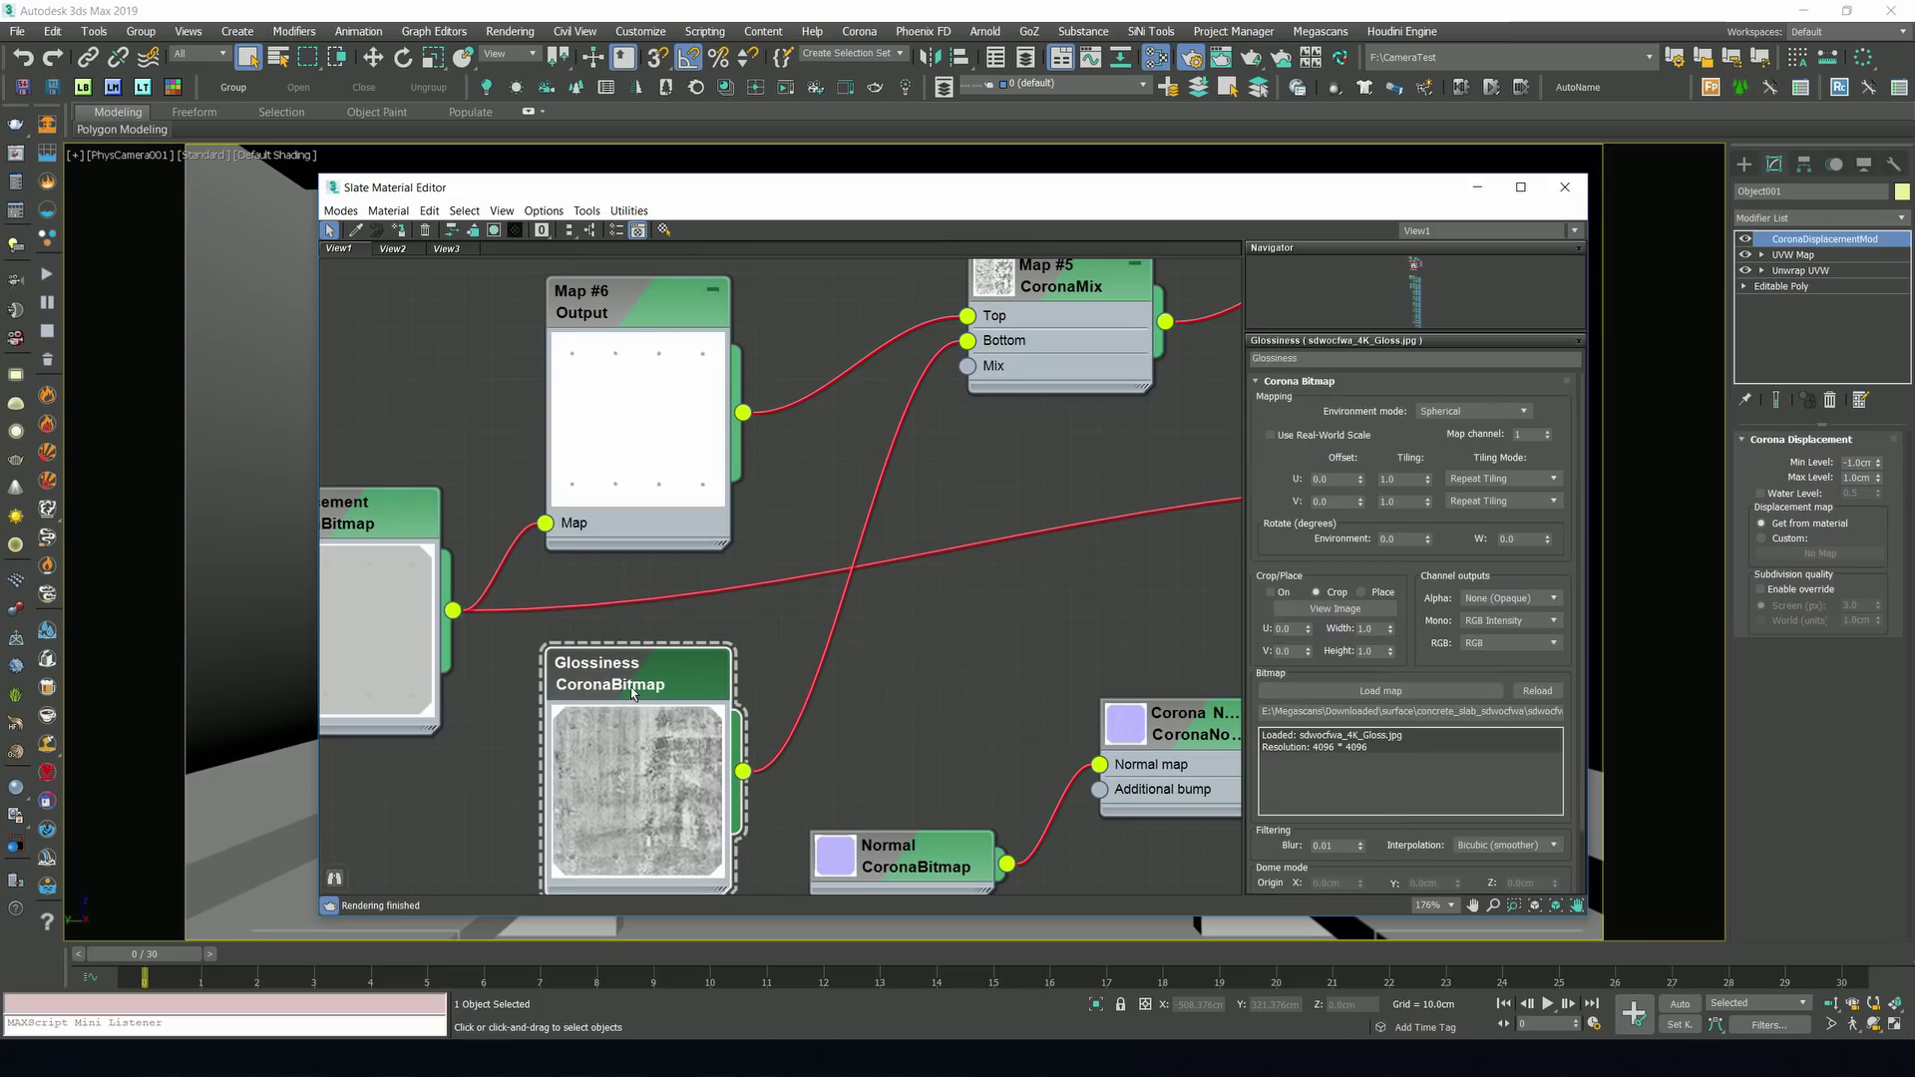
pyautogui.scroll(-2, 1390, 688)
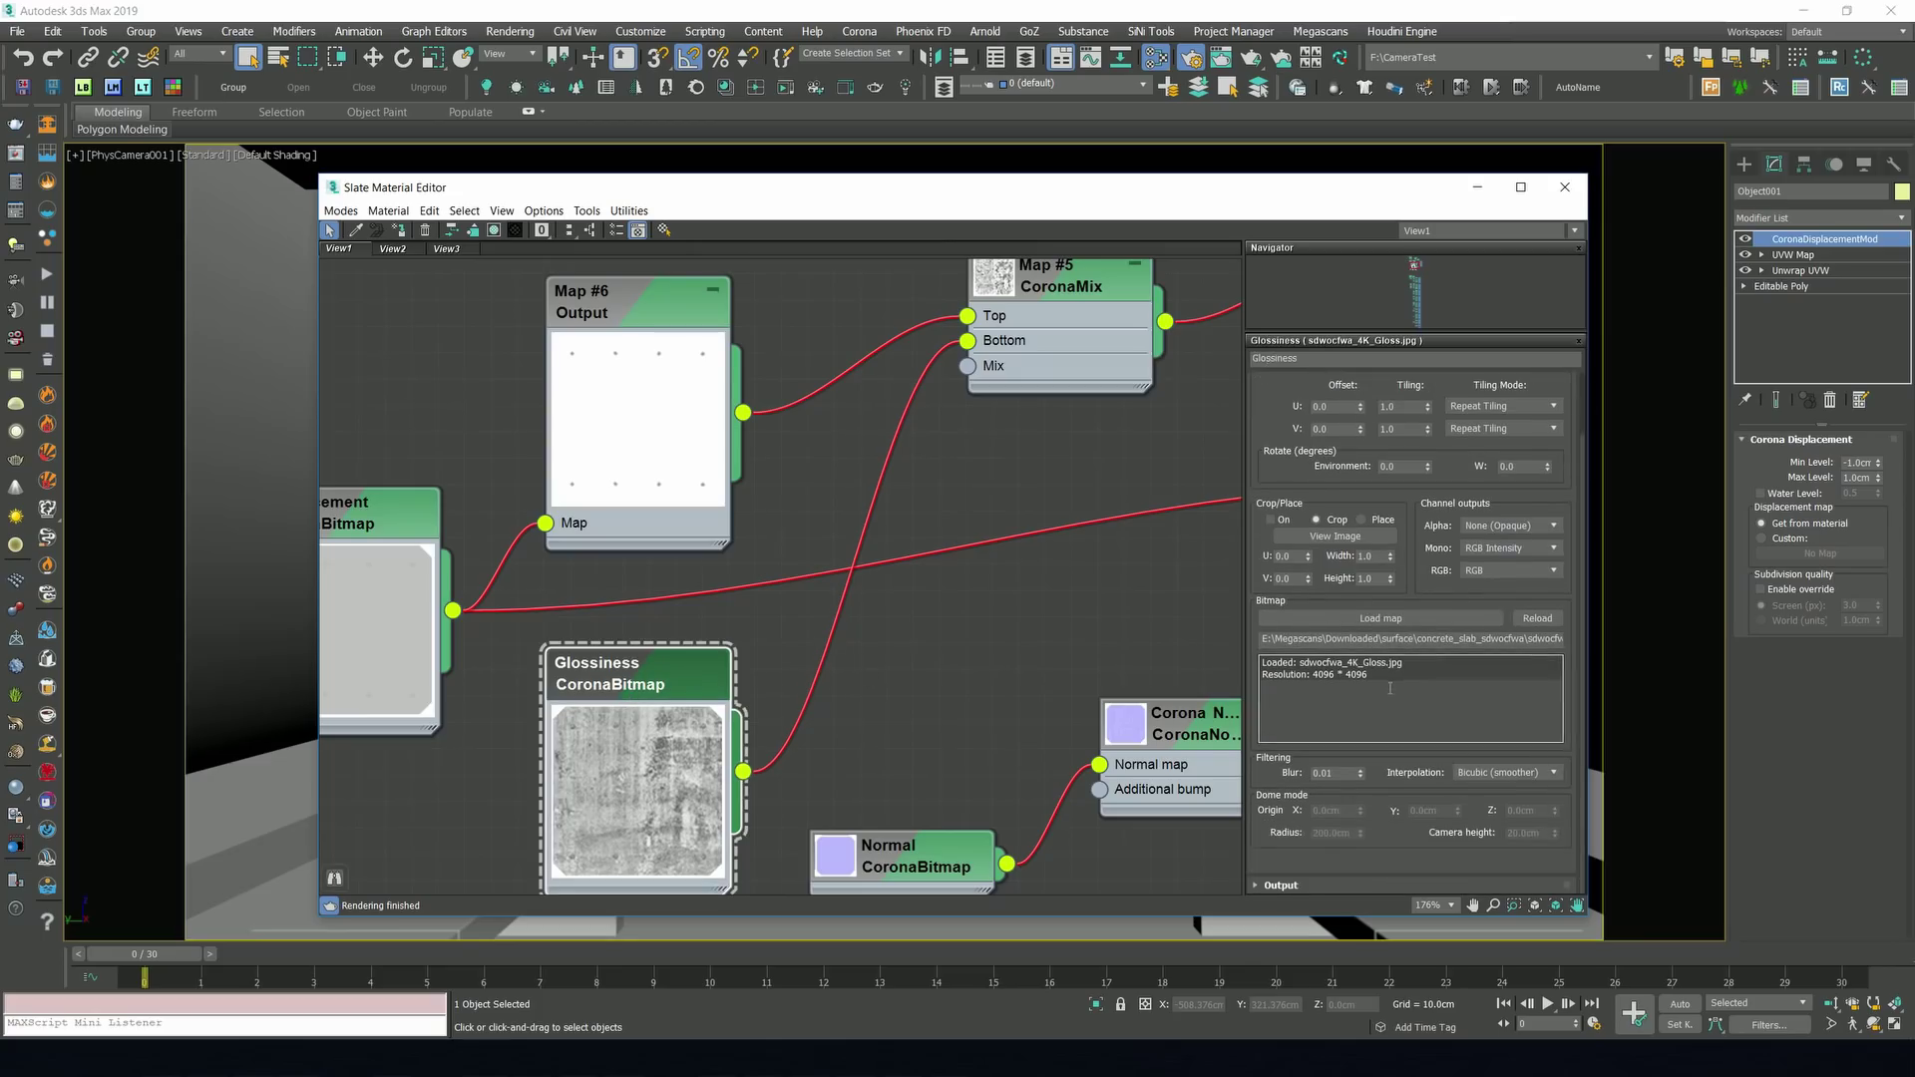
pyautogui.click(1349, 884)
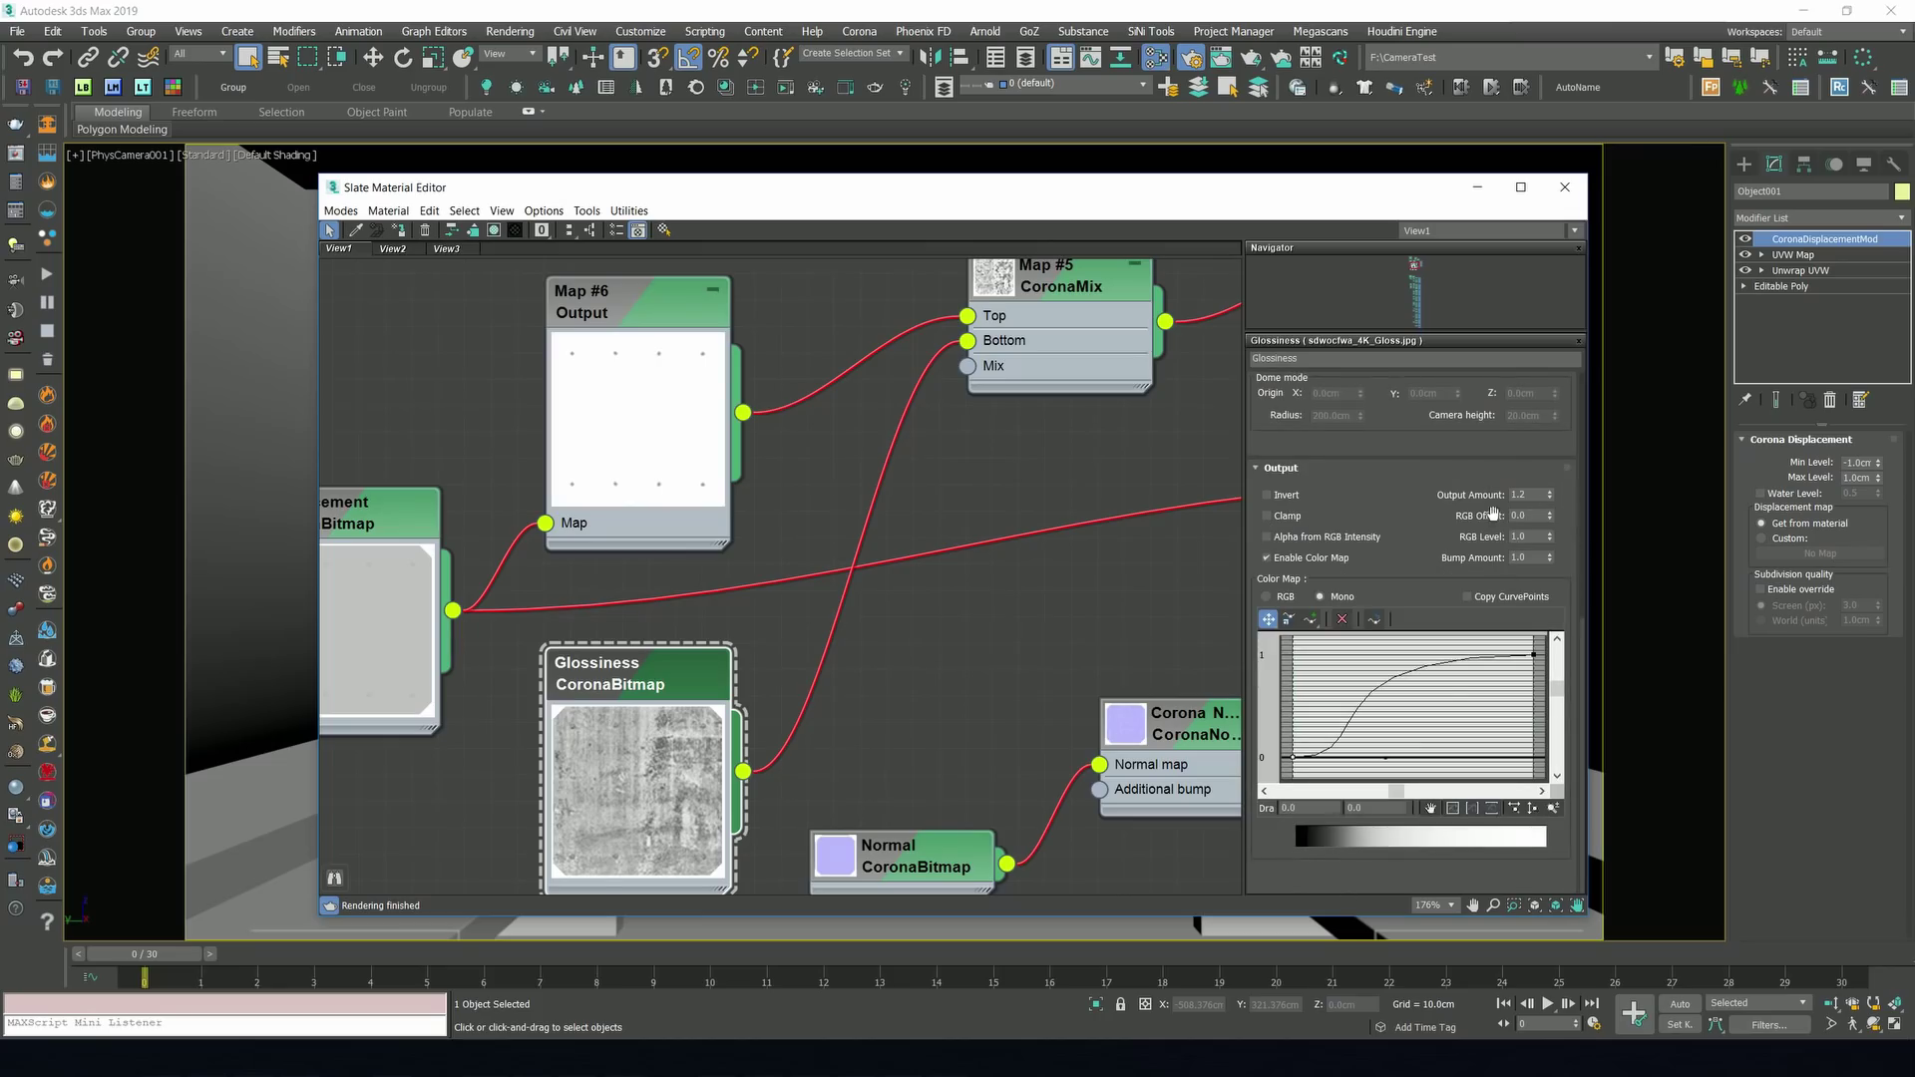
pyautogui.scroll(-5, 1077, 632)
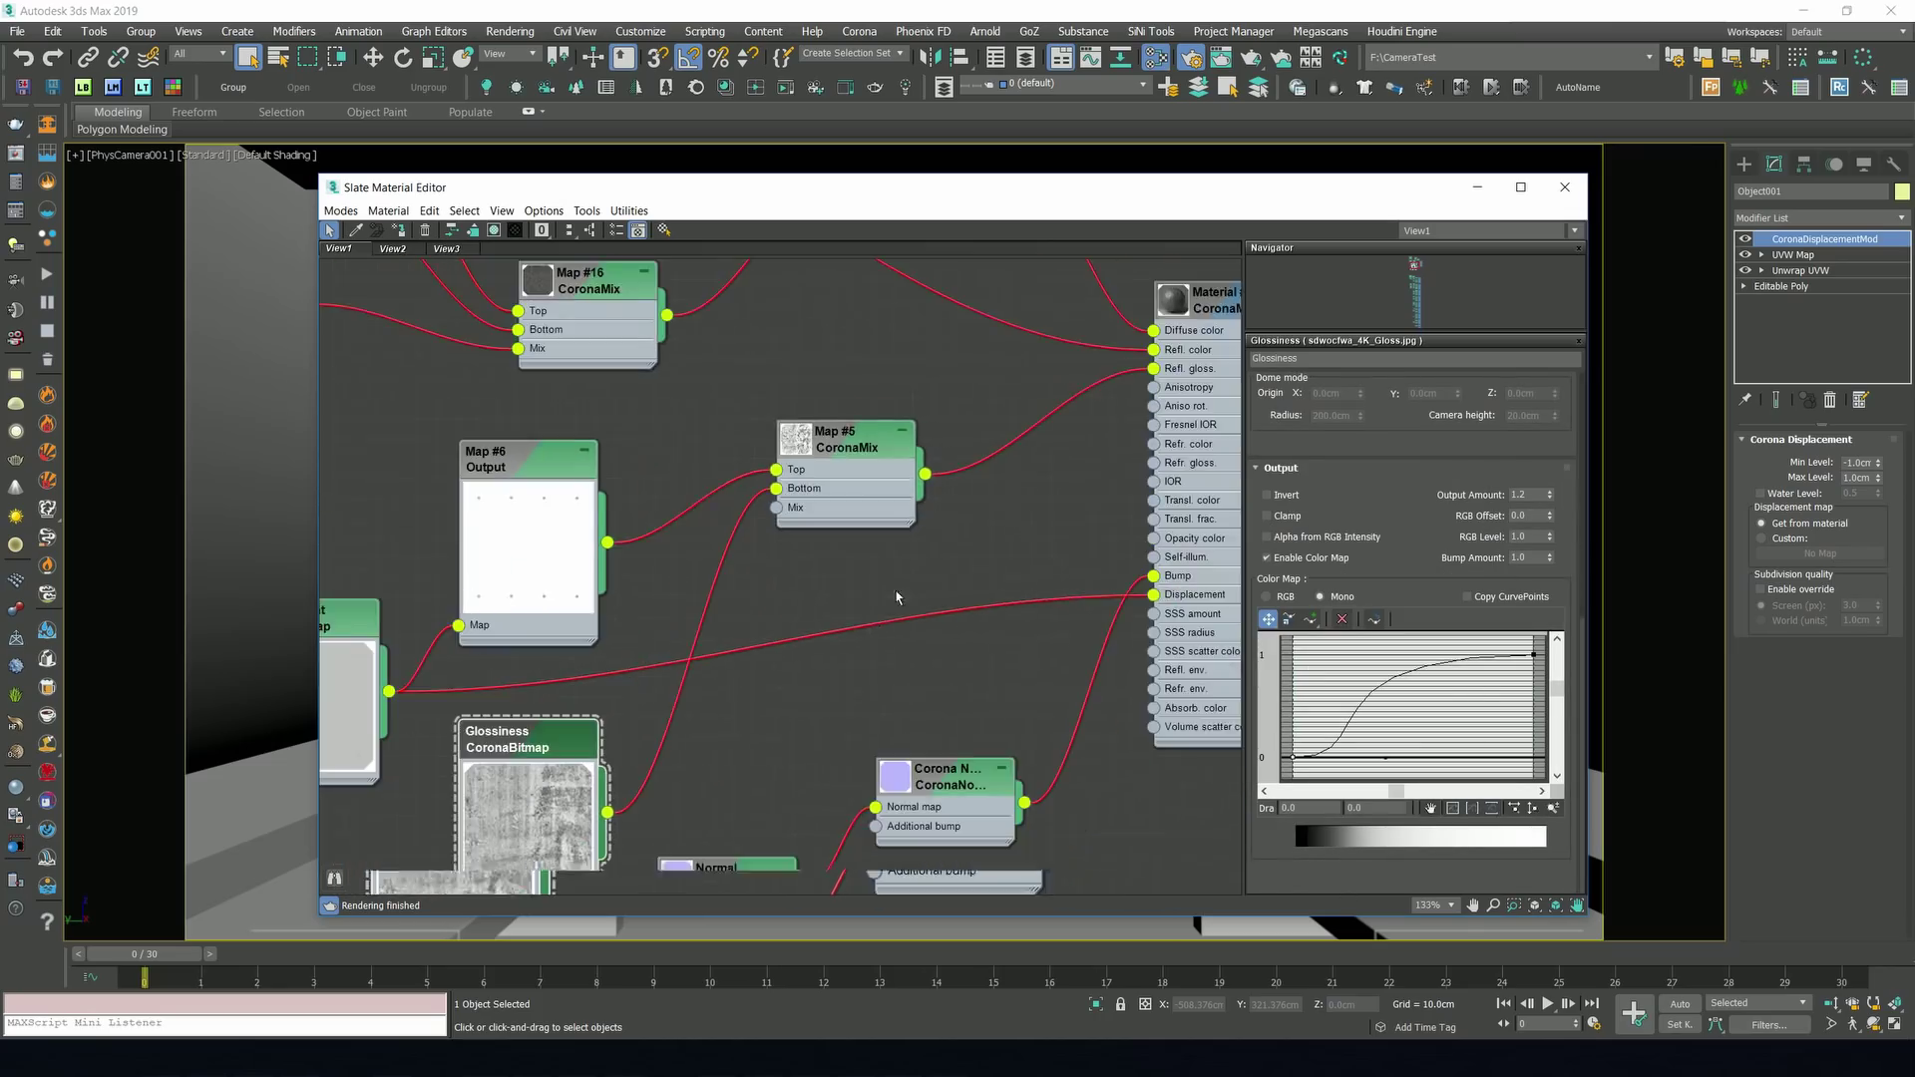
# Enlarge Material #37's preview and turn on Show Shaded Material in Viewport for the Diffuse concrete map.
pyautogui.moveTo(1001, 483); pyautogui.dragTo(800, 634, button='middle')
pyautogui.doubleClick(938, 486)
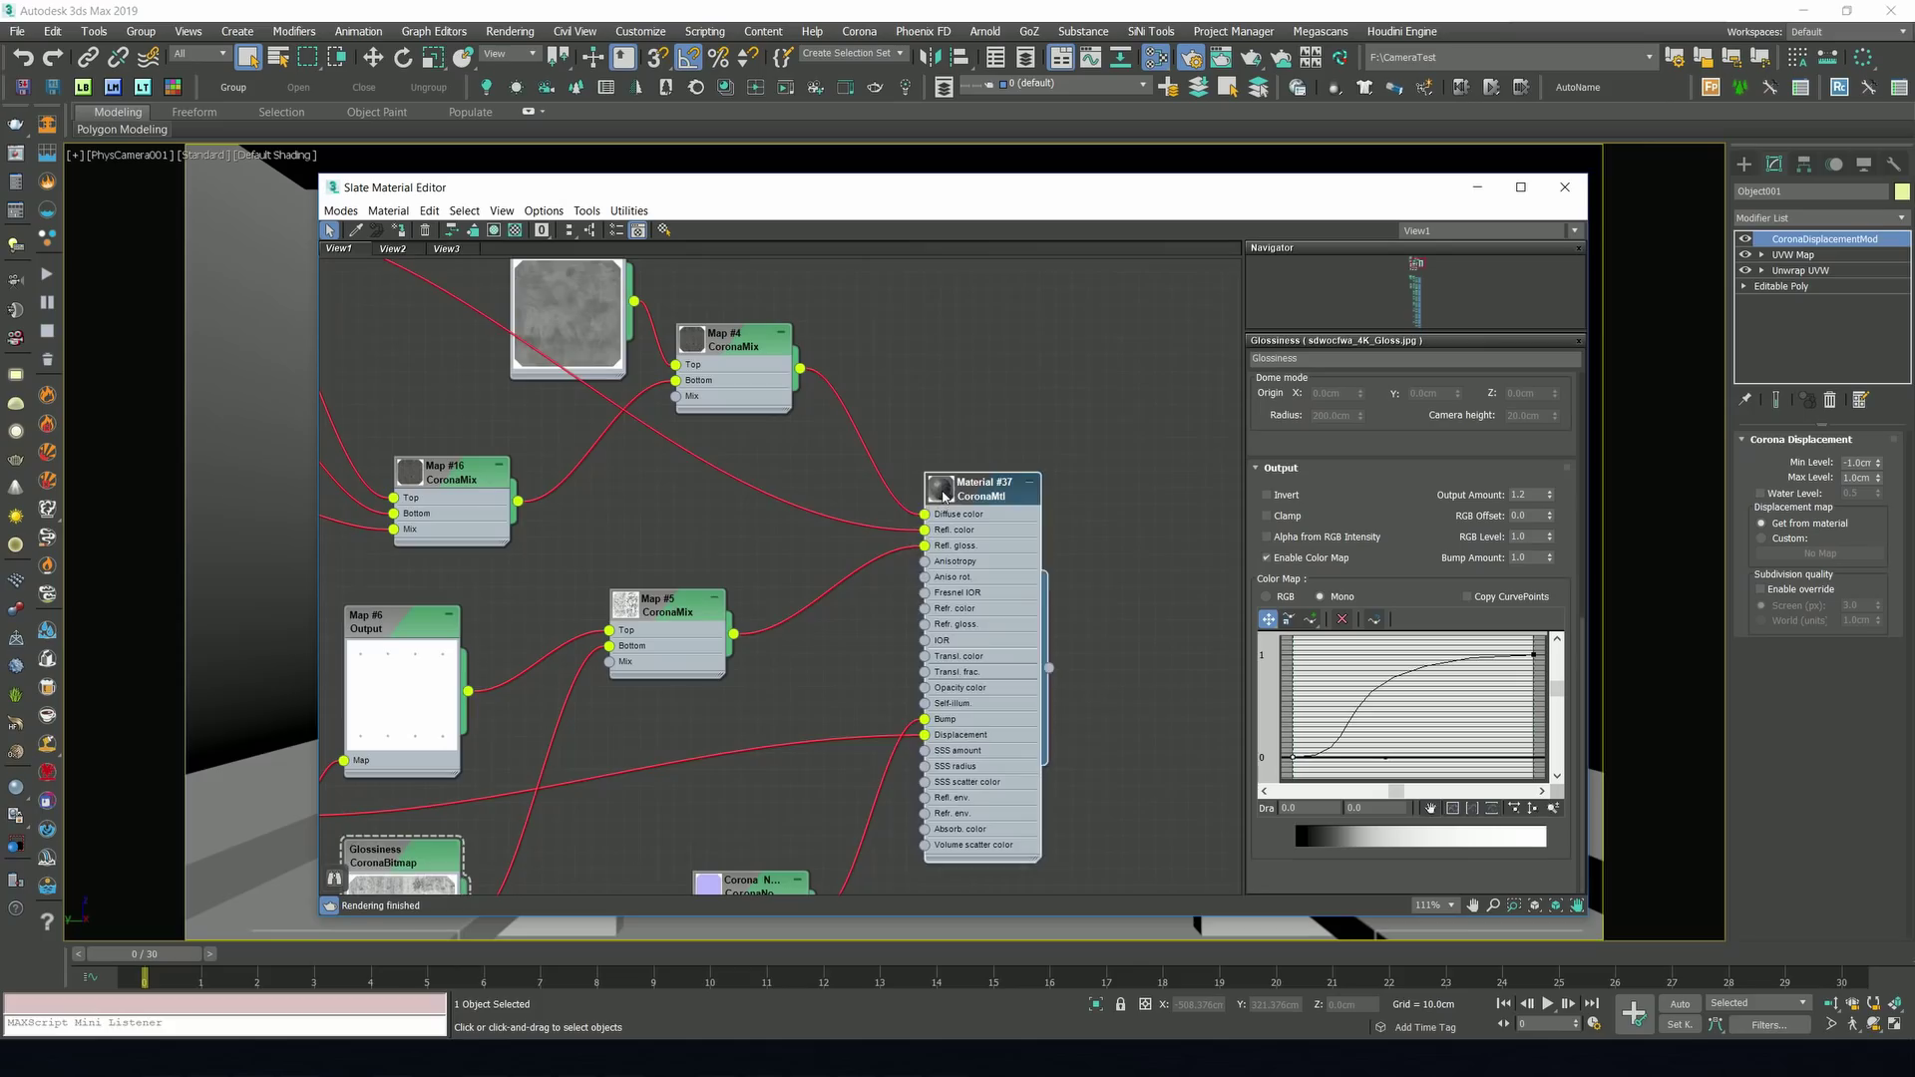
pyautogui.scroll(5, 979, 539)
pyautogui.scroll(1, 1013, 580)
pyautogui.moveTo(1038, 601); pyautogui.dragTo(968, 523, button='middle')
pyautogui.scroll(-1, 973, 479)
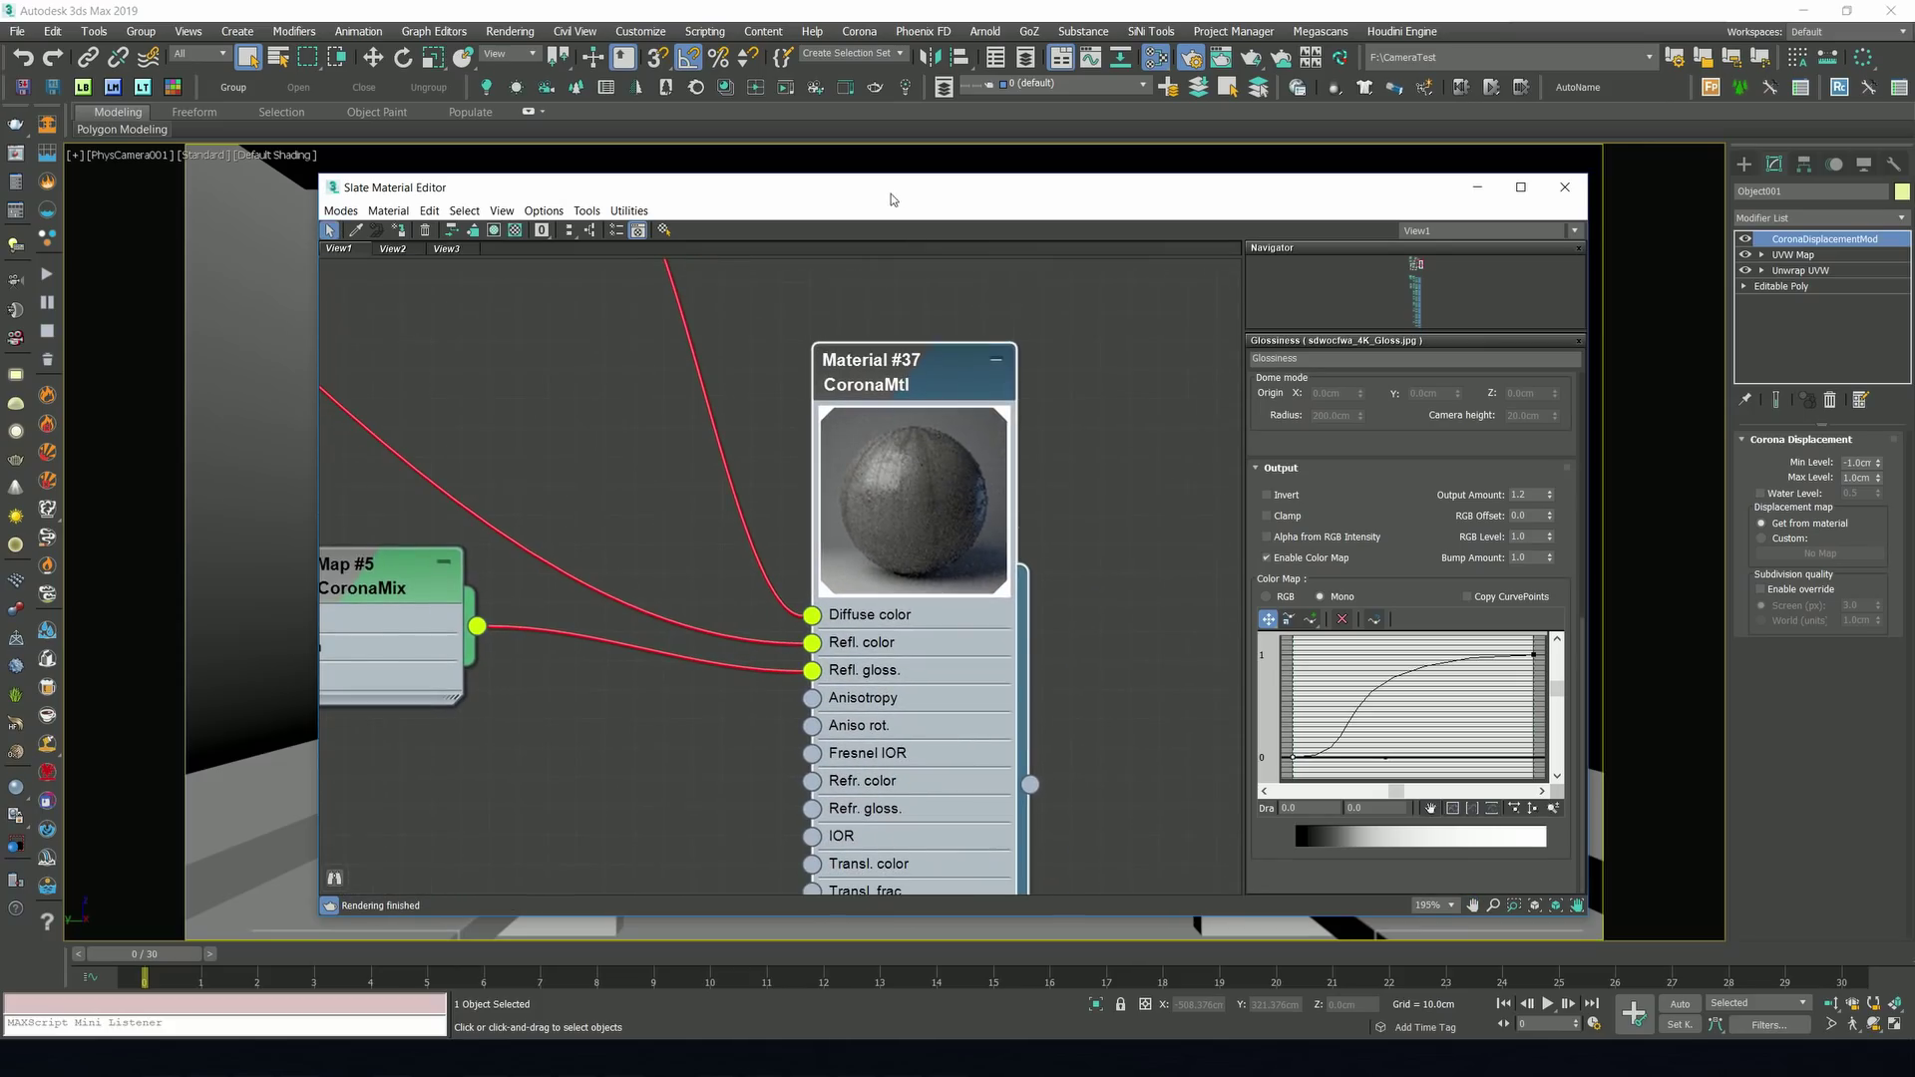
pyautogui.scroll(-8, 902, 453)
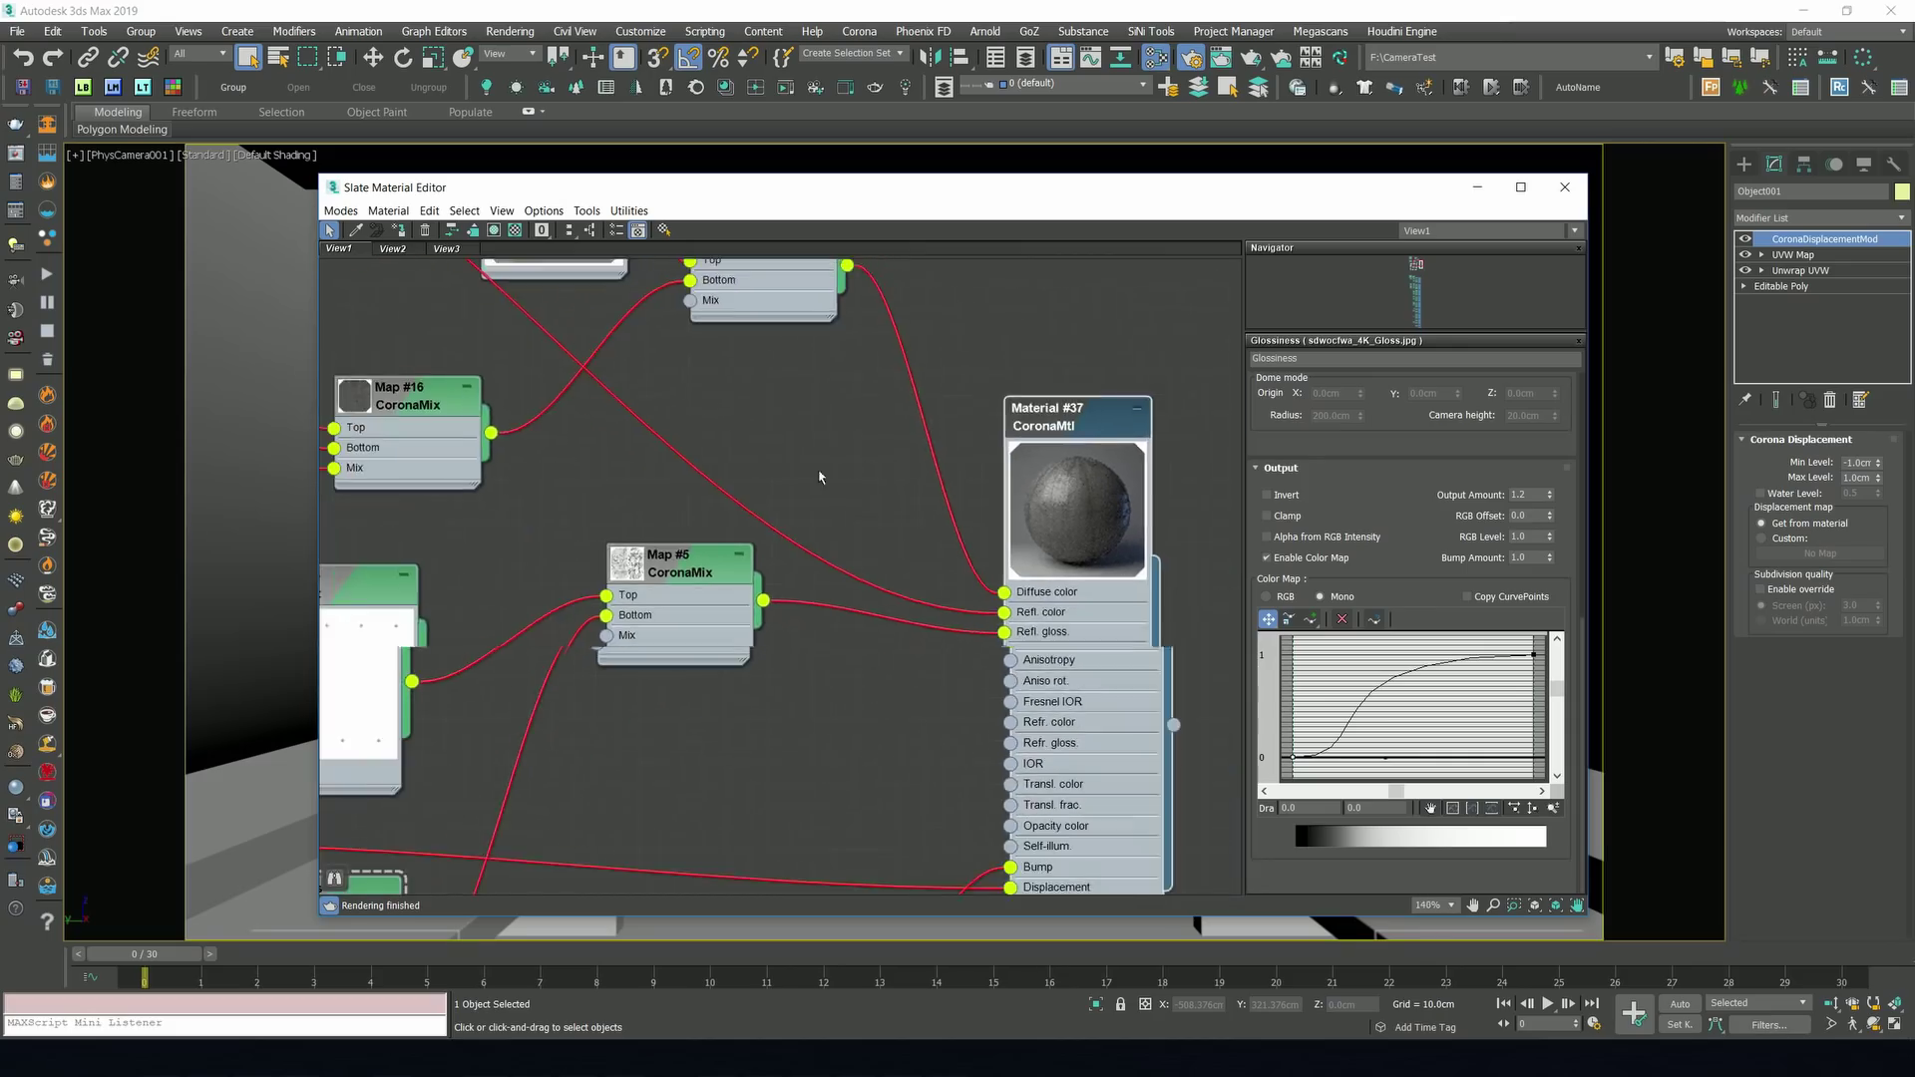
pyautogui.moveTo(780, 574); pyautogui.dragTo(1016, 571, button='middle')
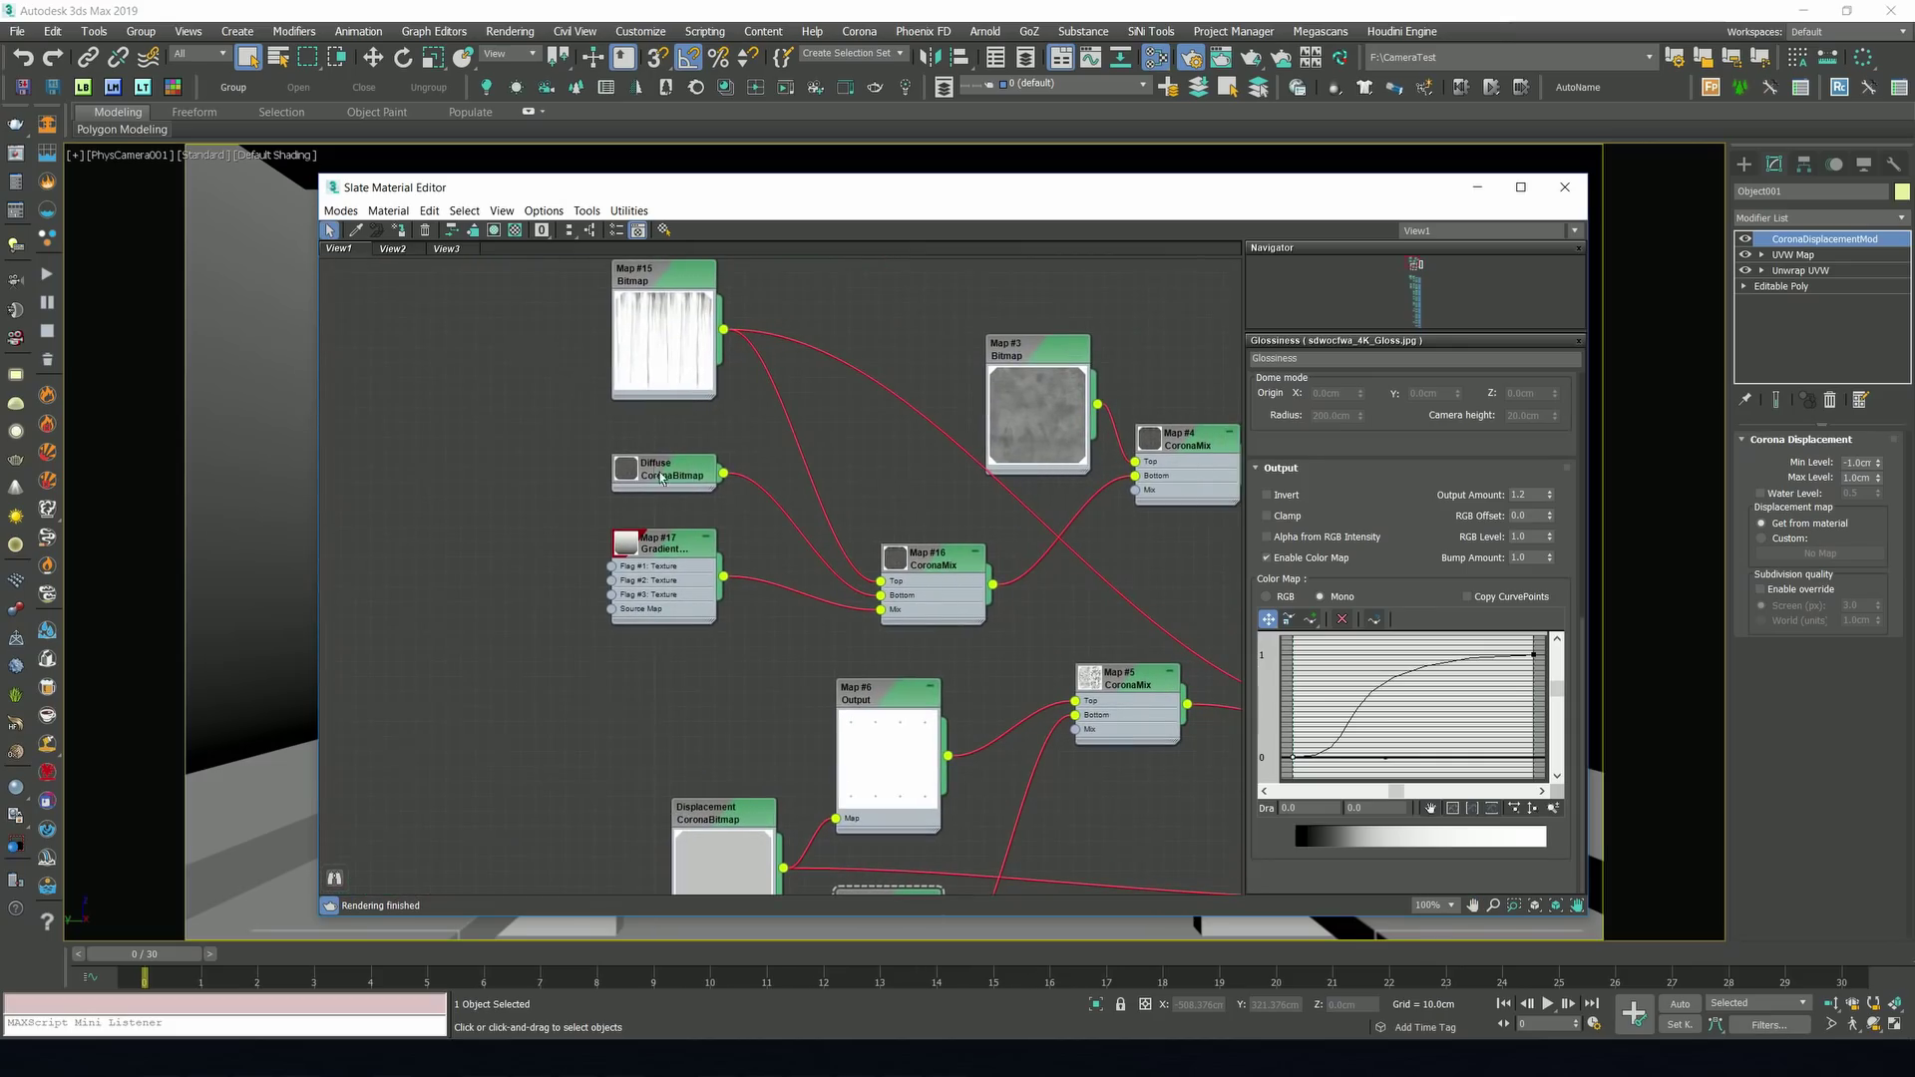
pyautogui.click(495, 230)
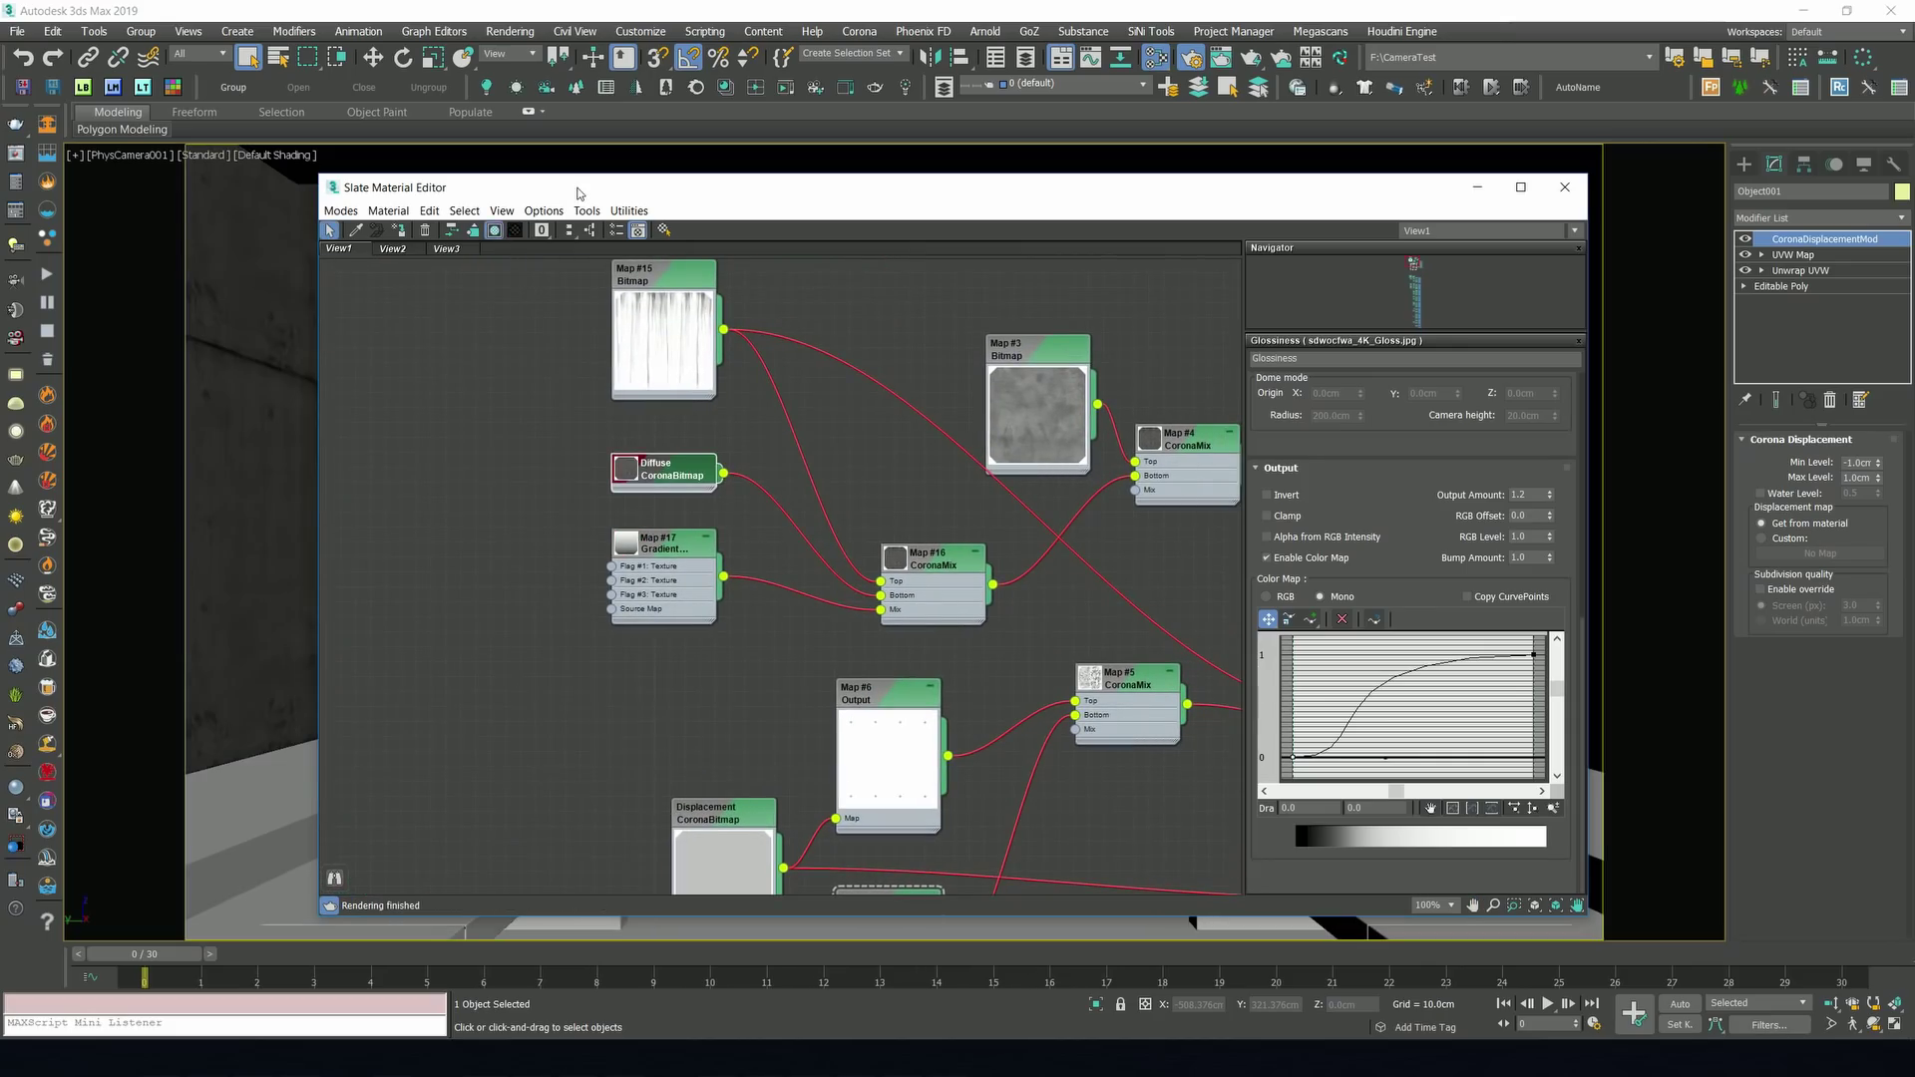
pyautogui.moveTo(579, 192); pyautogui.dragTo(1910, 214)
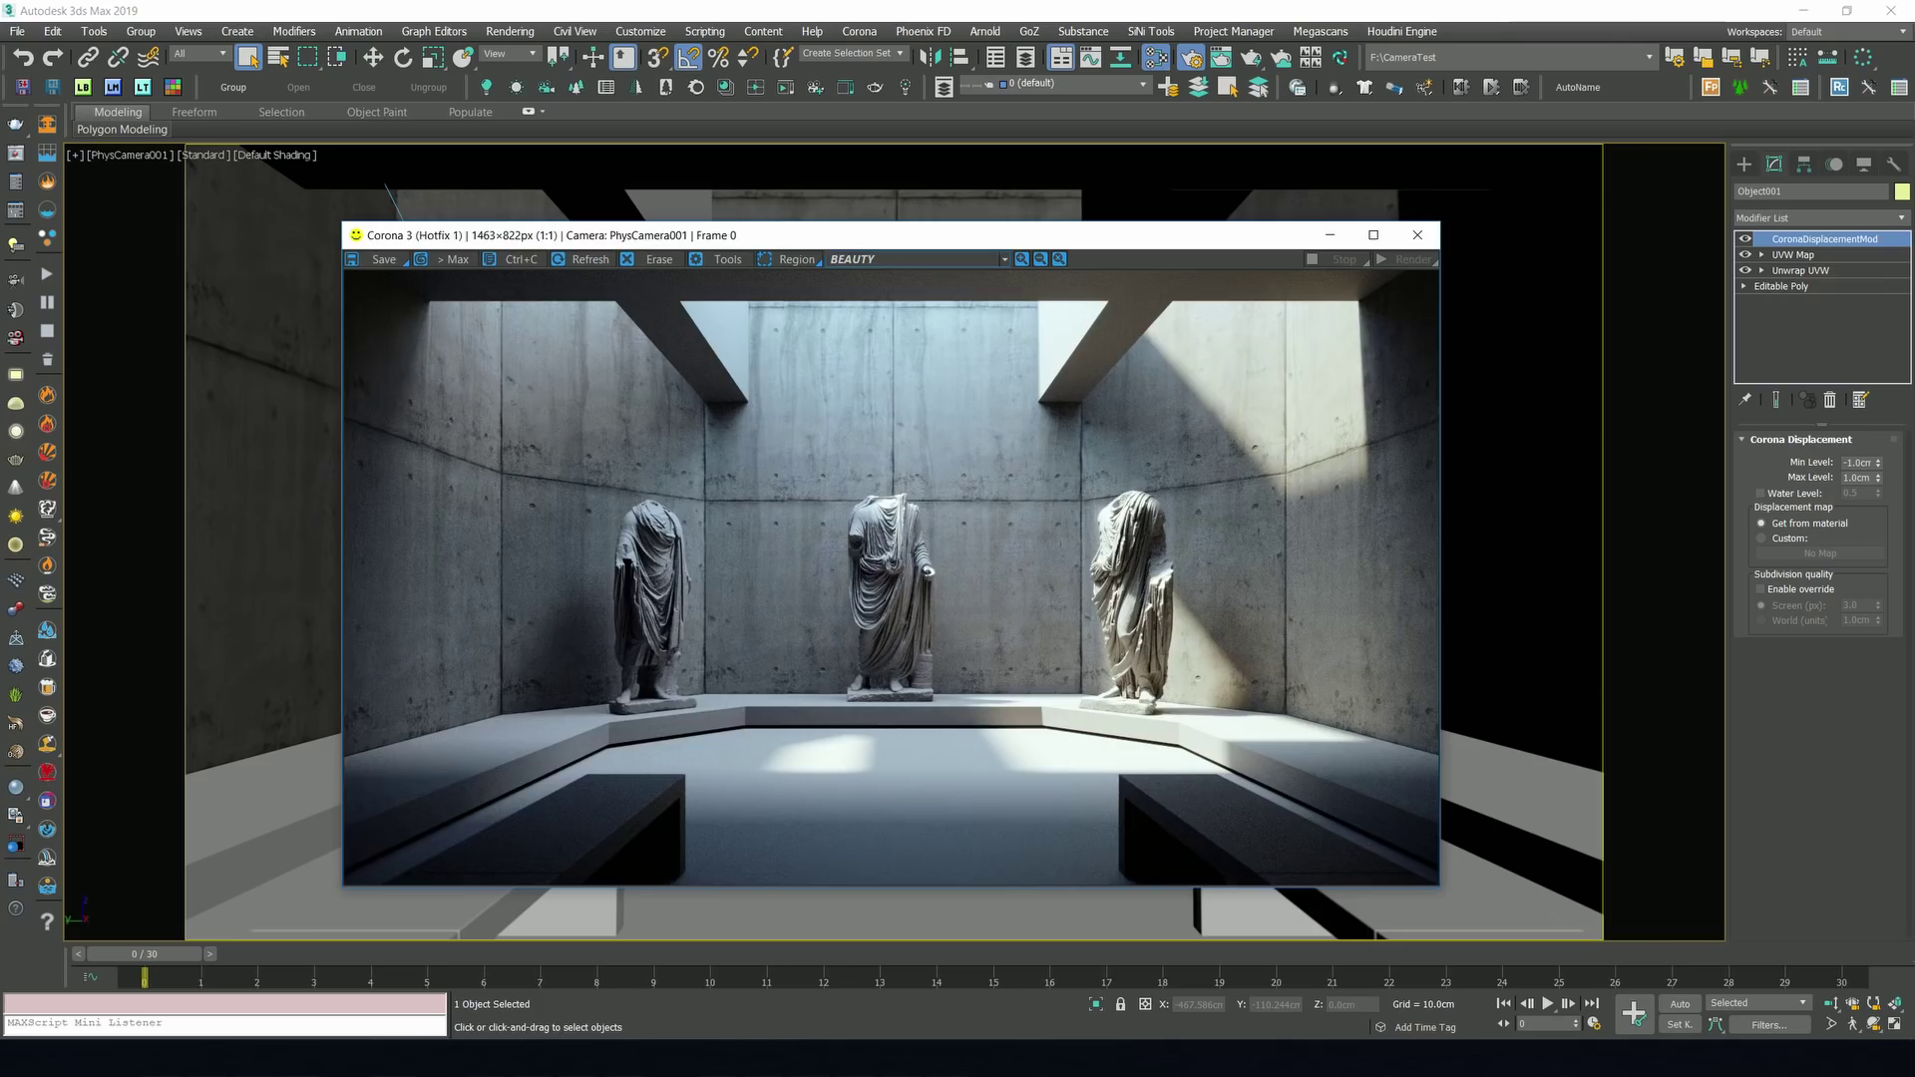
# Re-render the room in Corona with the Shift+Q shortcut.
pyautogui.hotkey('shift', 'q')
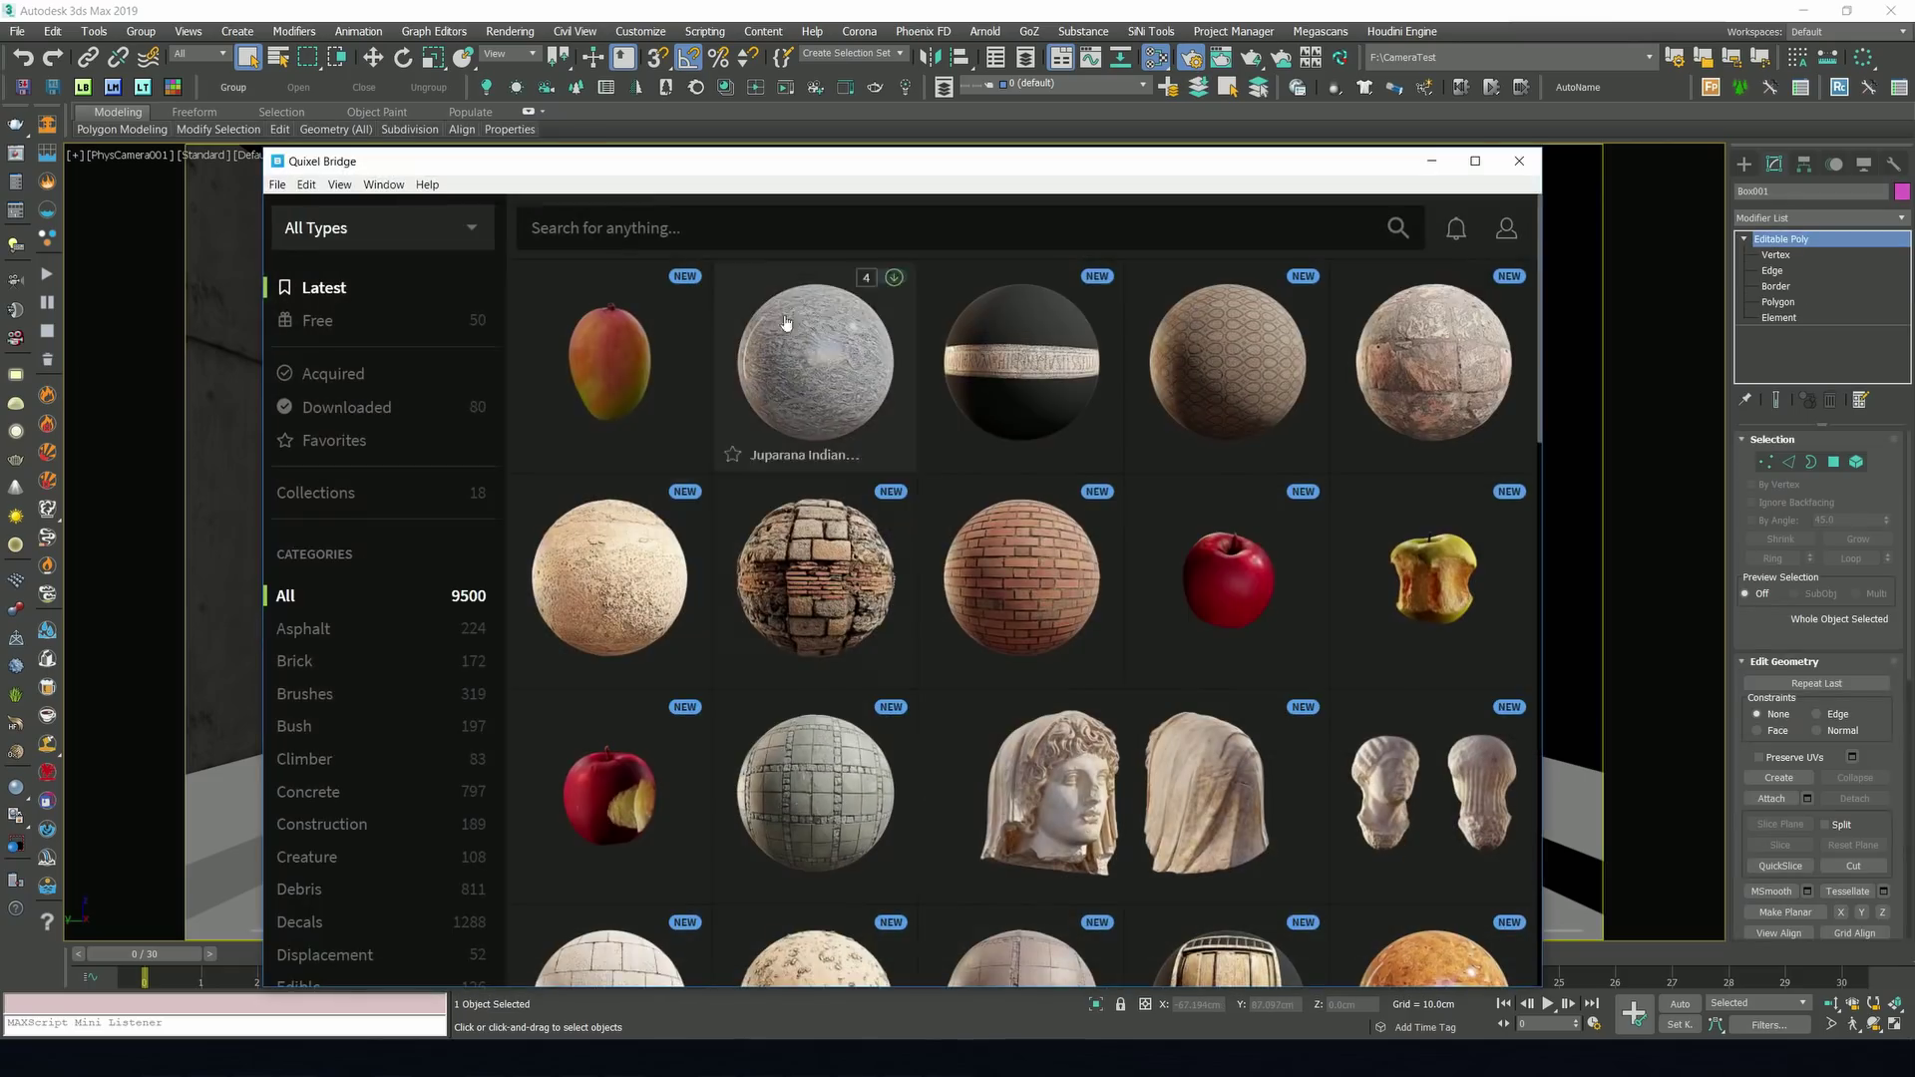
# Search Quixel Bridge for 'dark floor' and export Smooth Dark Concrete Floor to 3ds Max.
pyautogui.click(742, 203)
pyautogui.write('dark flo')
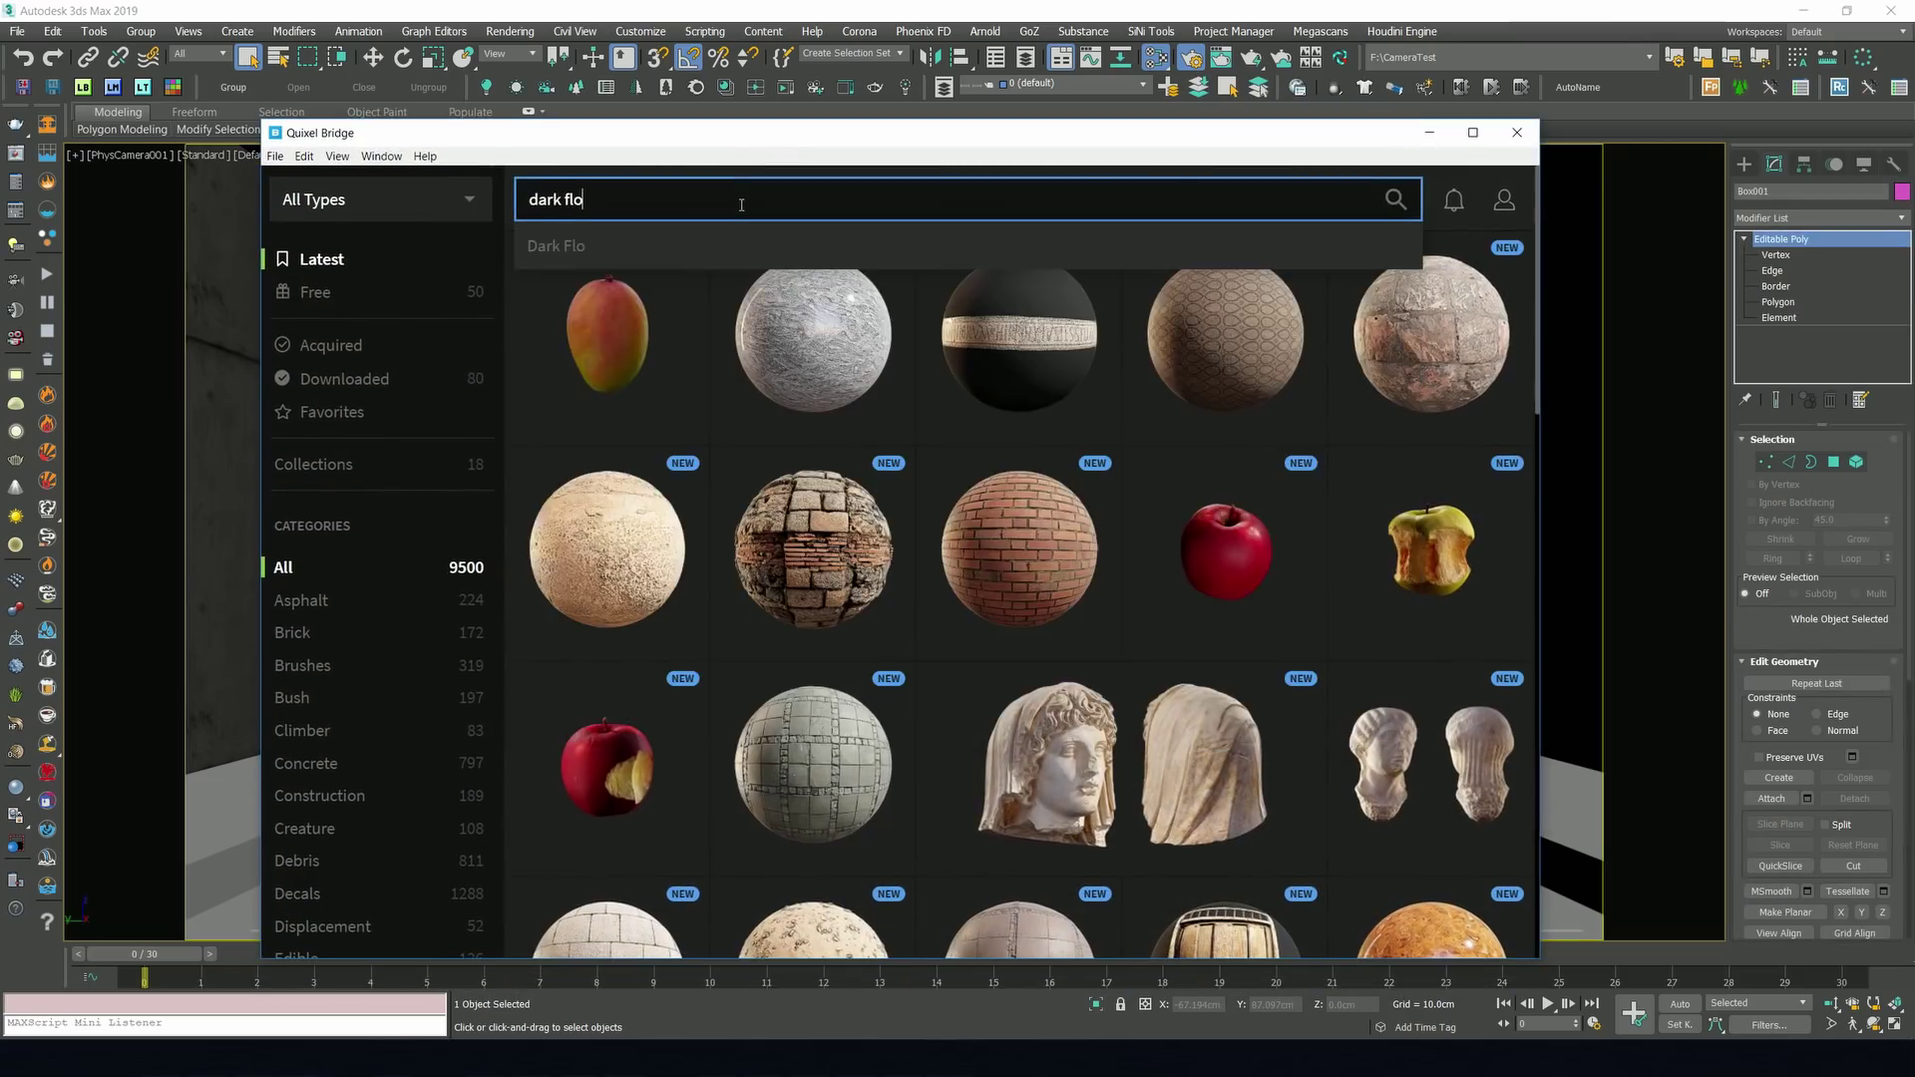
pyautogui.write('or')
pyautogui.press('Return')
pyautogui.scroll(-2, 1028, 599)
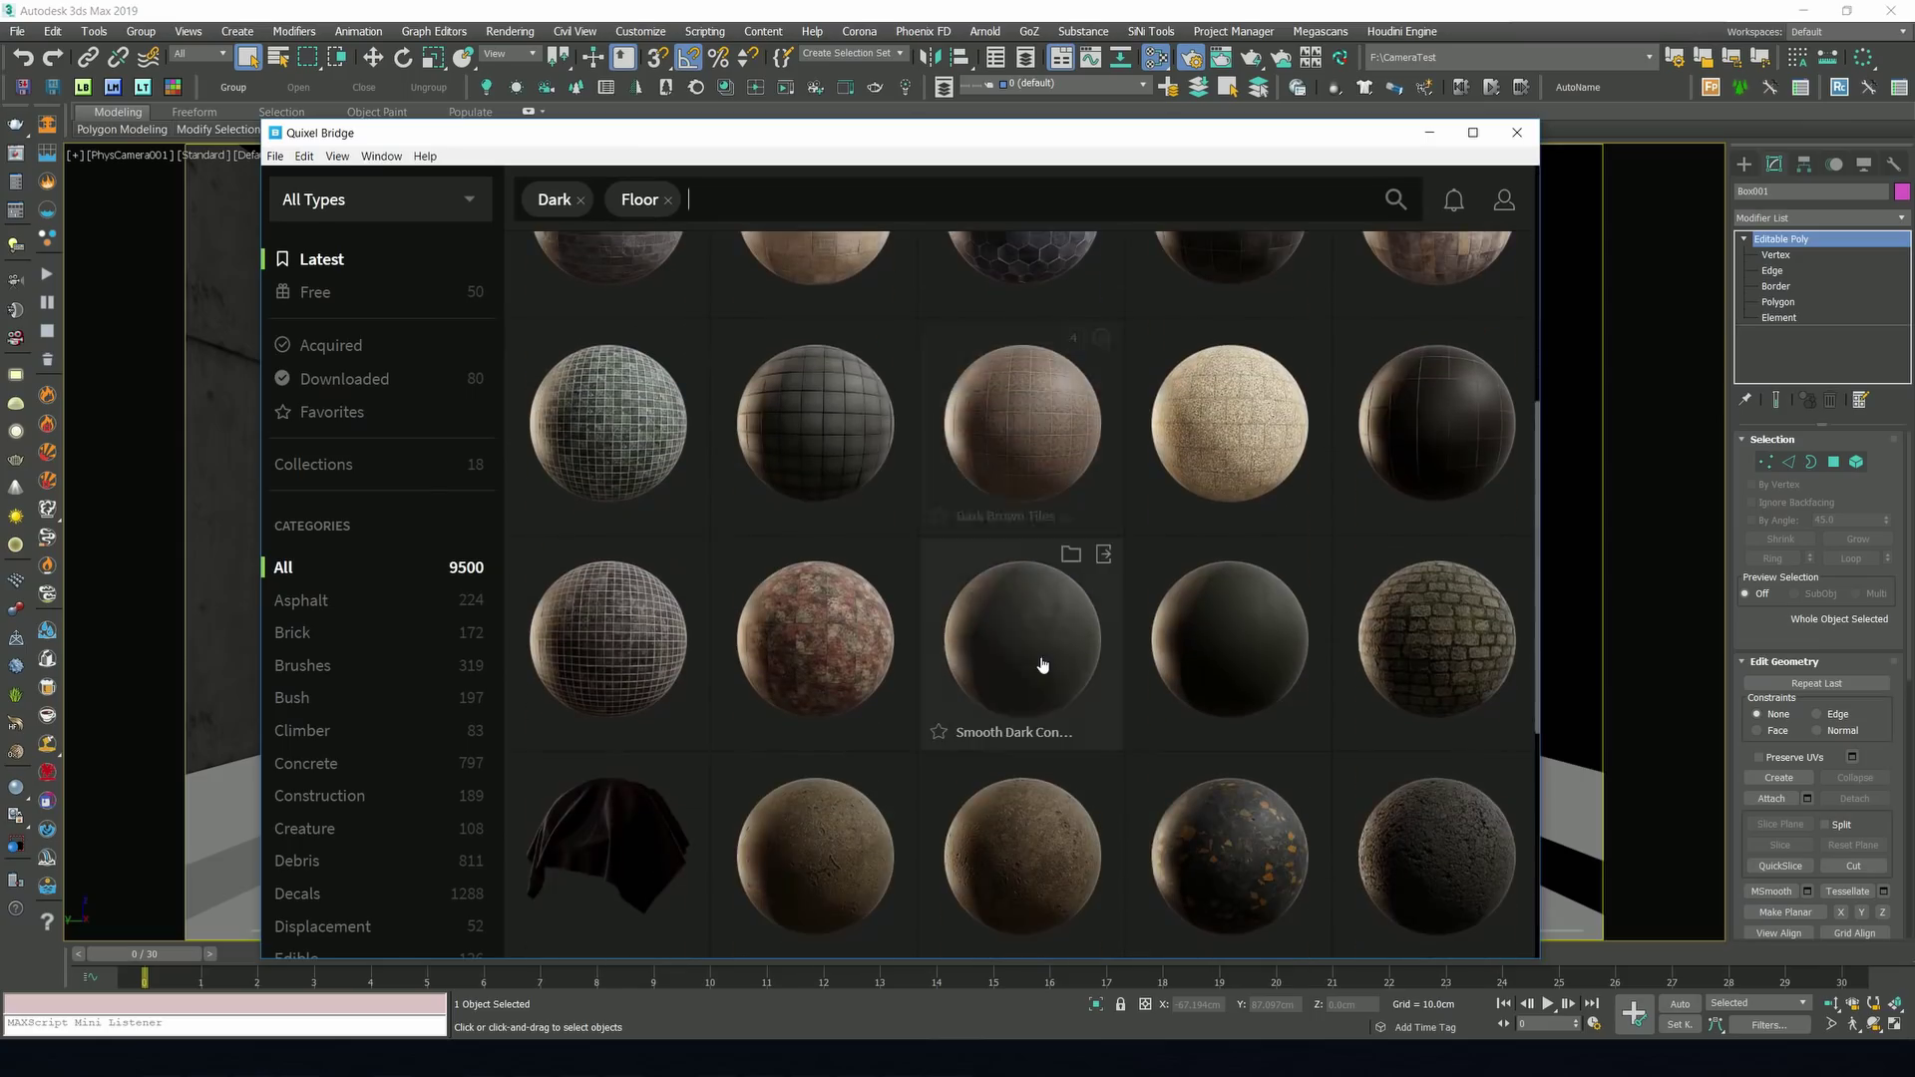
pyautogui.click(1041, 659)
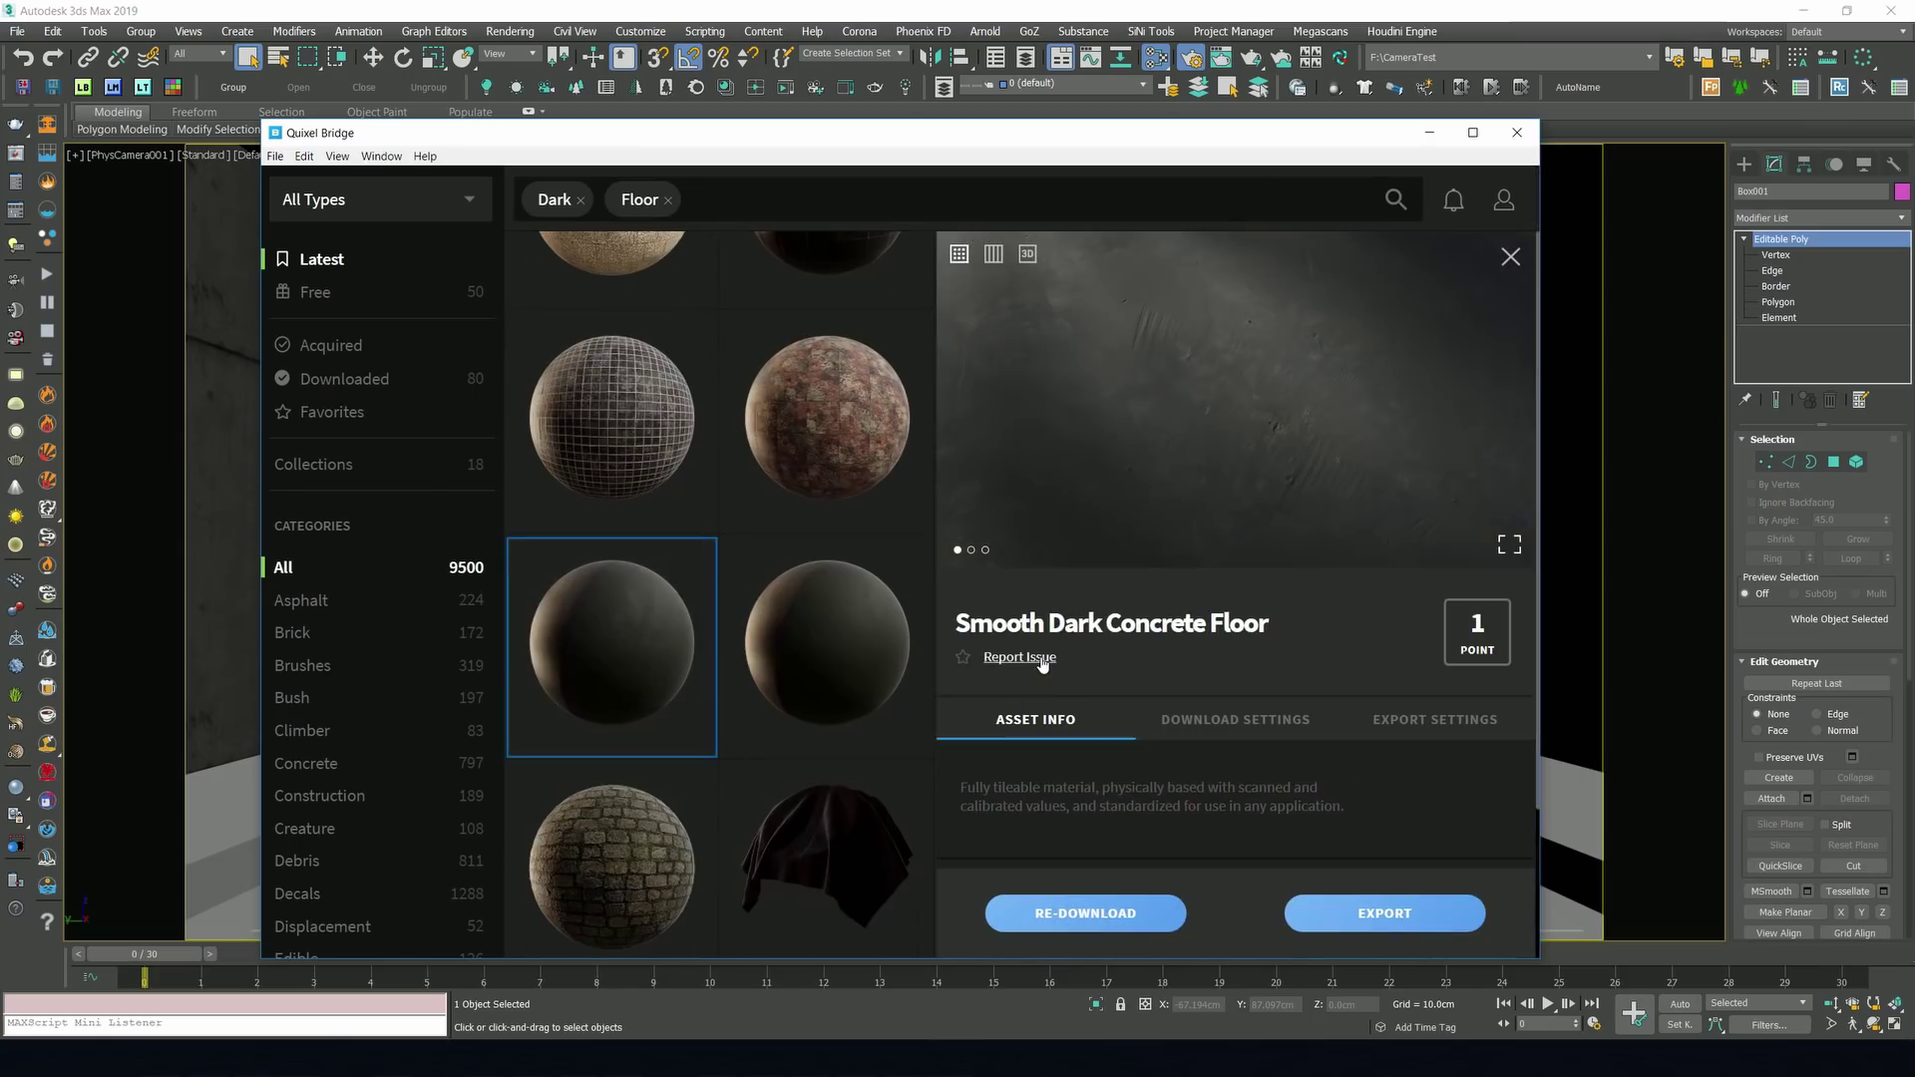
pyautogui.click(1369, 932)
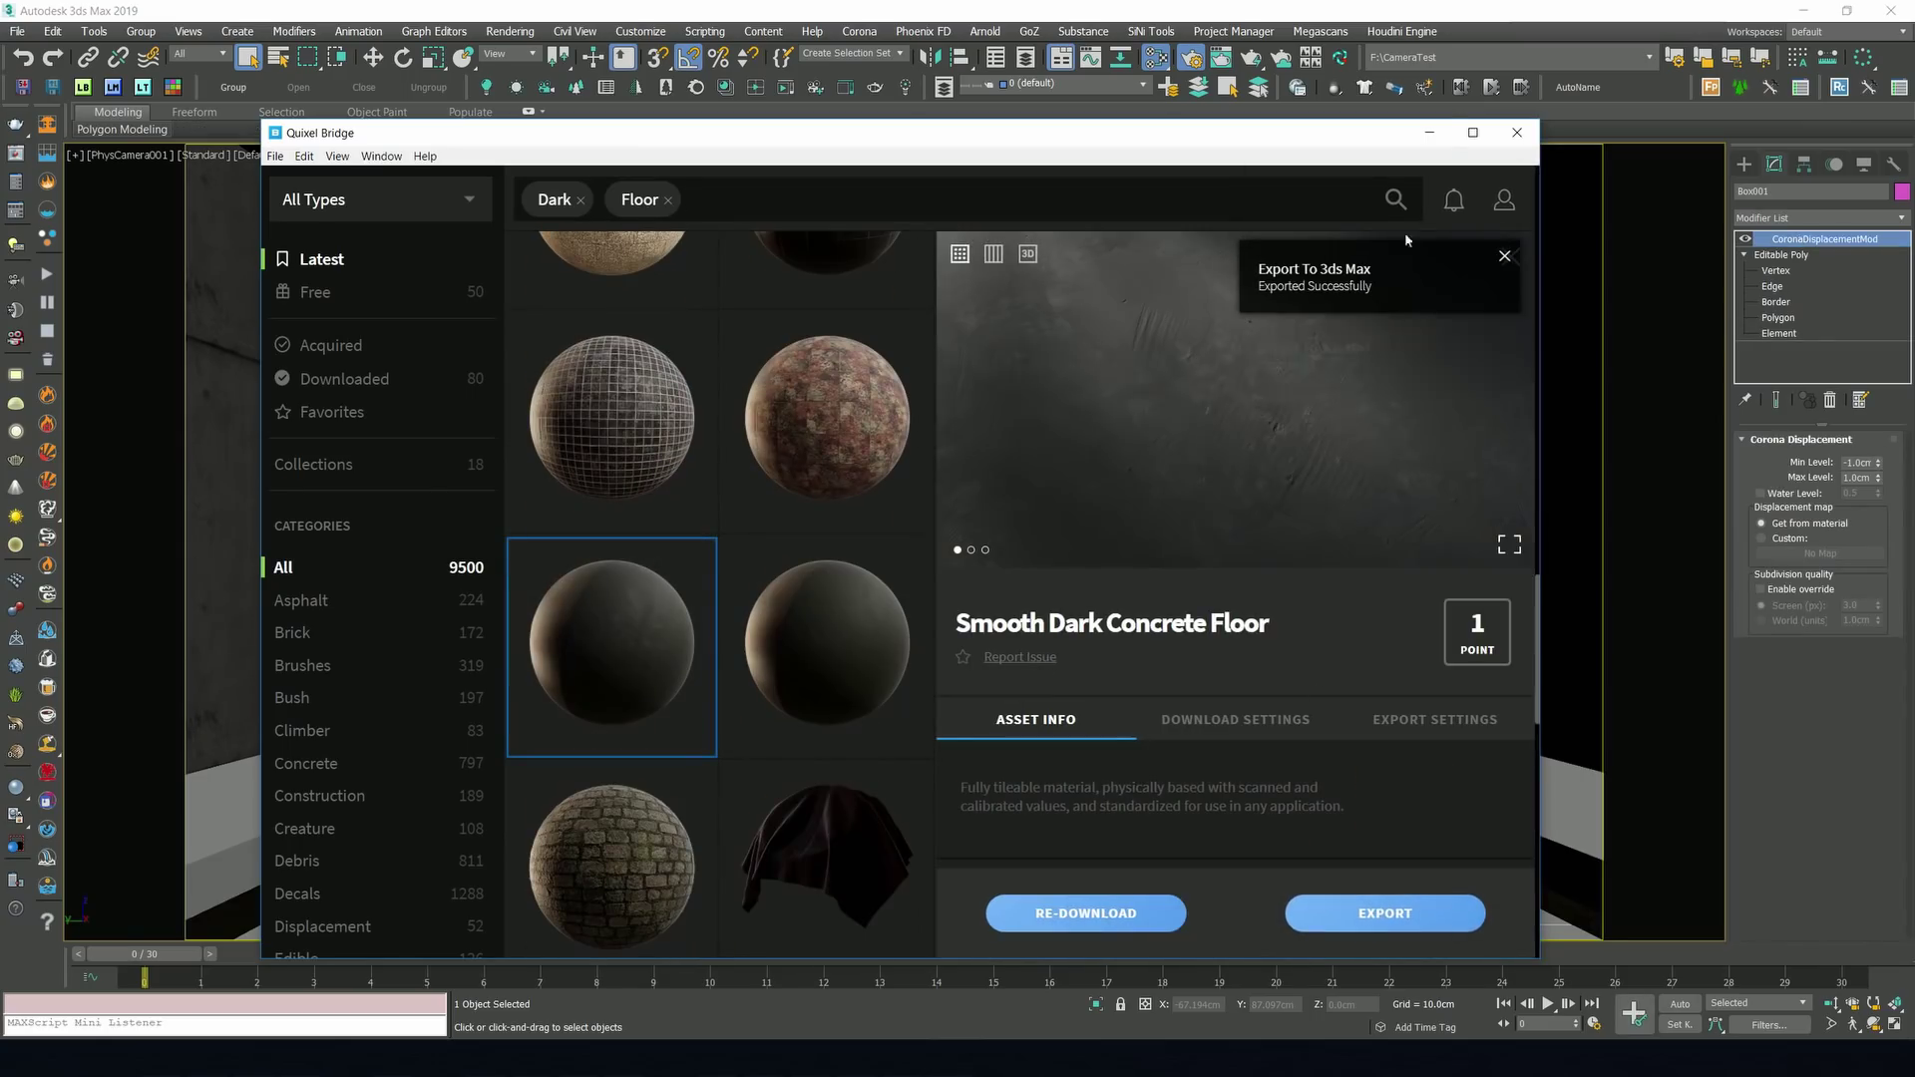
pyautogui.click(1429, 133)
pyautogui.click(1771, 217)
# Add a UVW Map modifier with Box mapping at 200 cm length, width and height.
pyautogui.write('uvw')
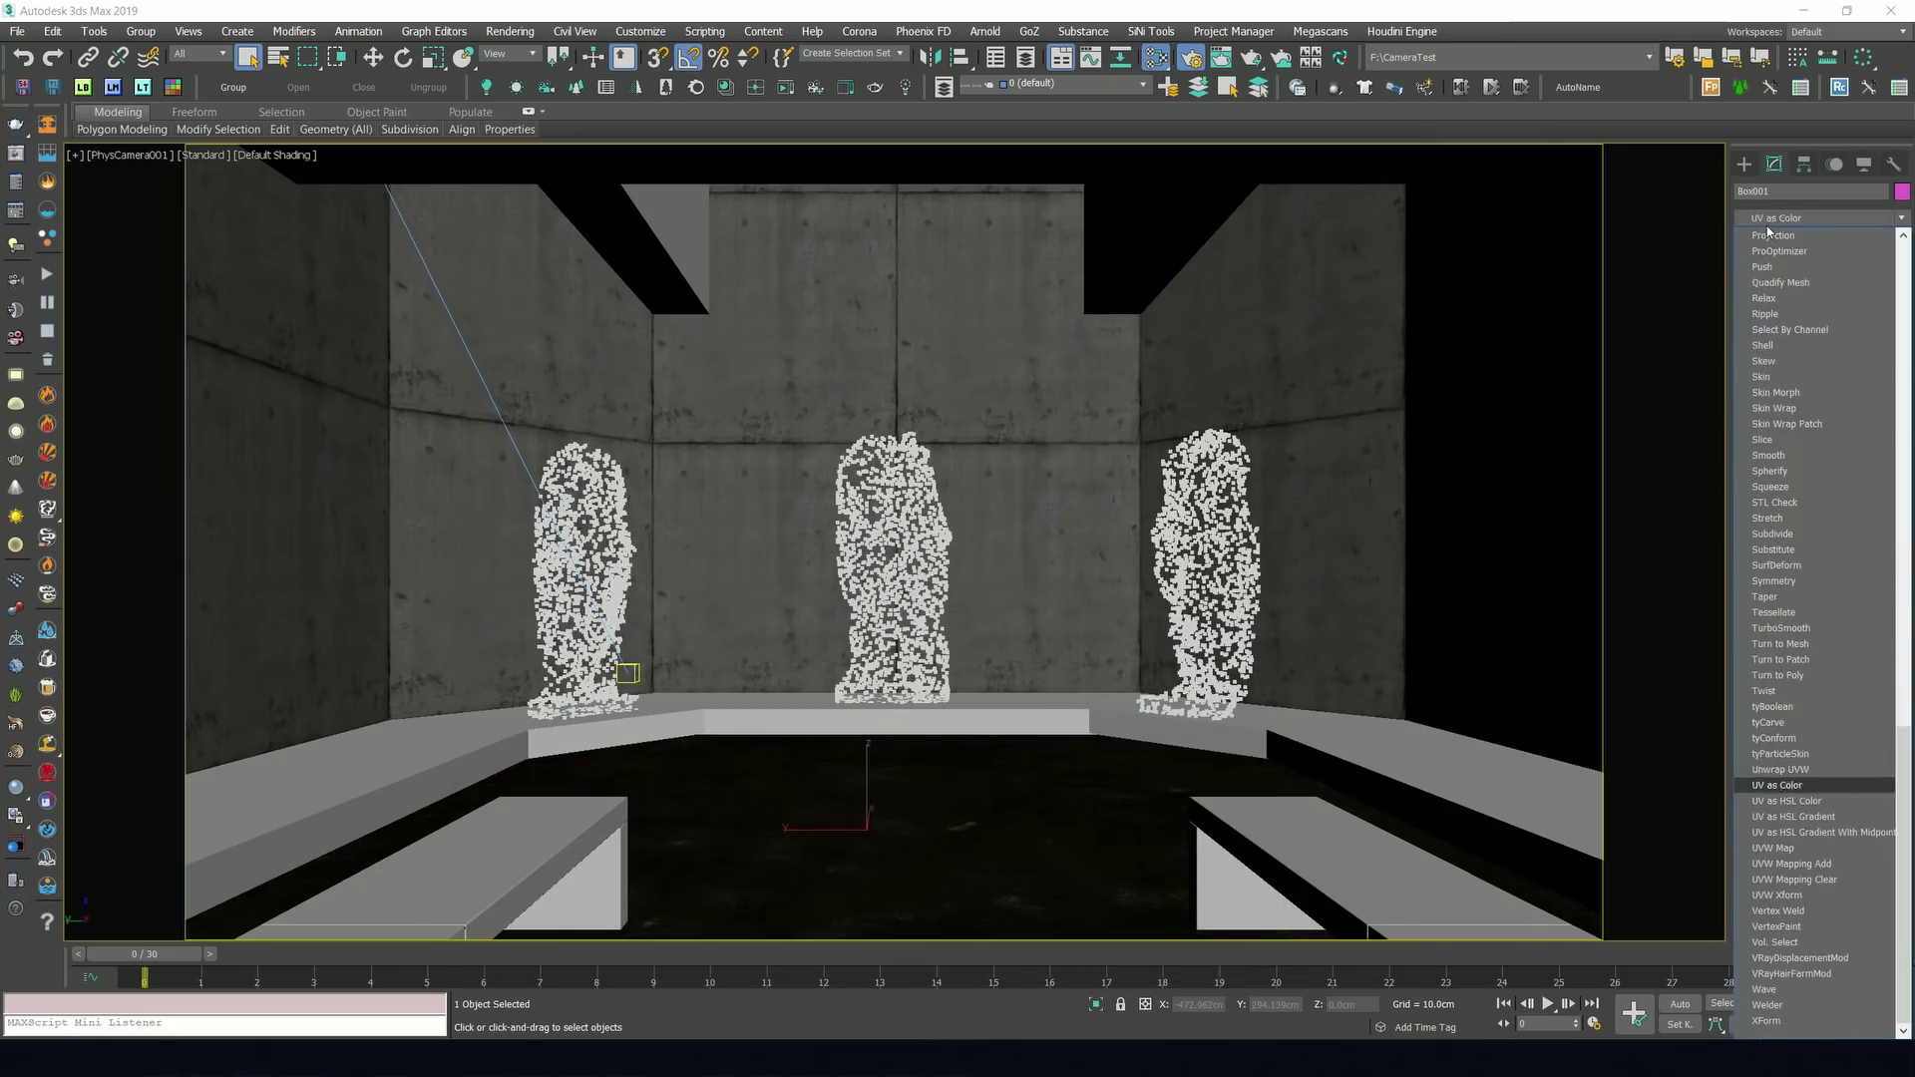
pyautogui.press('Return')
pyautogui.click(1779, 543)
pyautogui.doubleClick(1812, 602)
pyautogui.write('200')
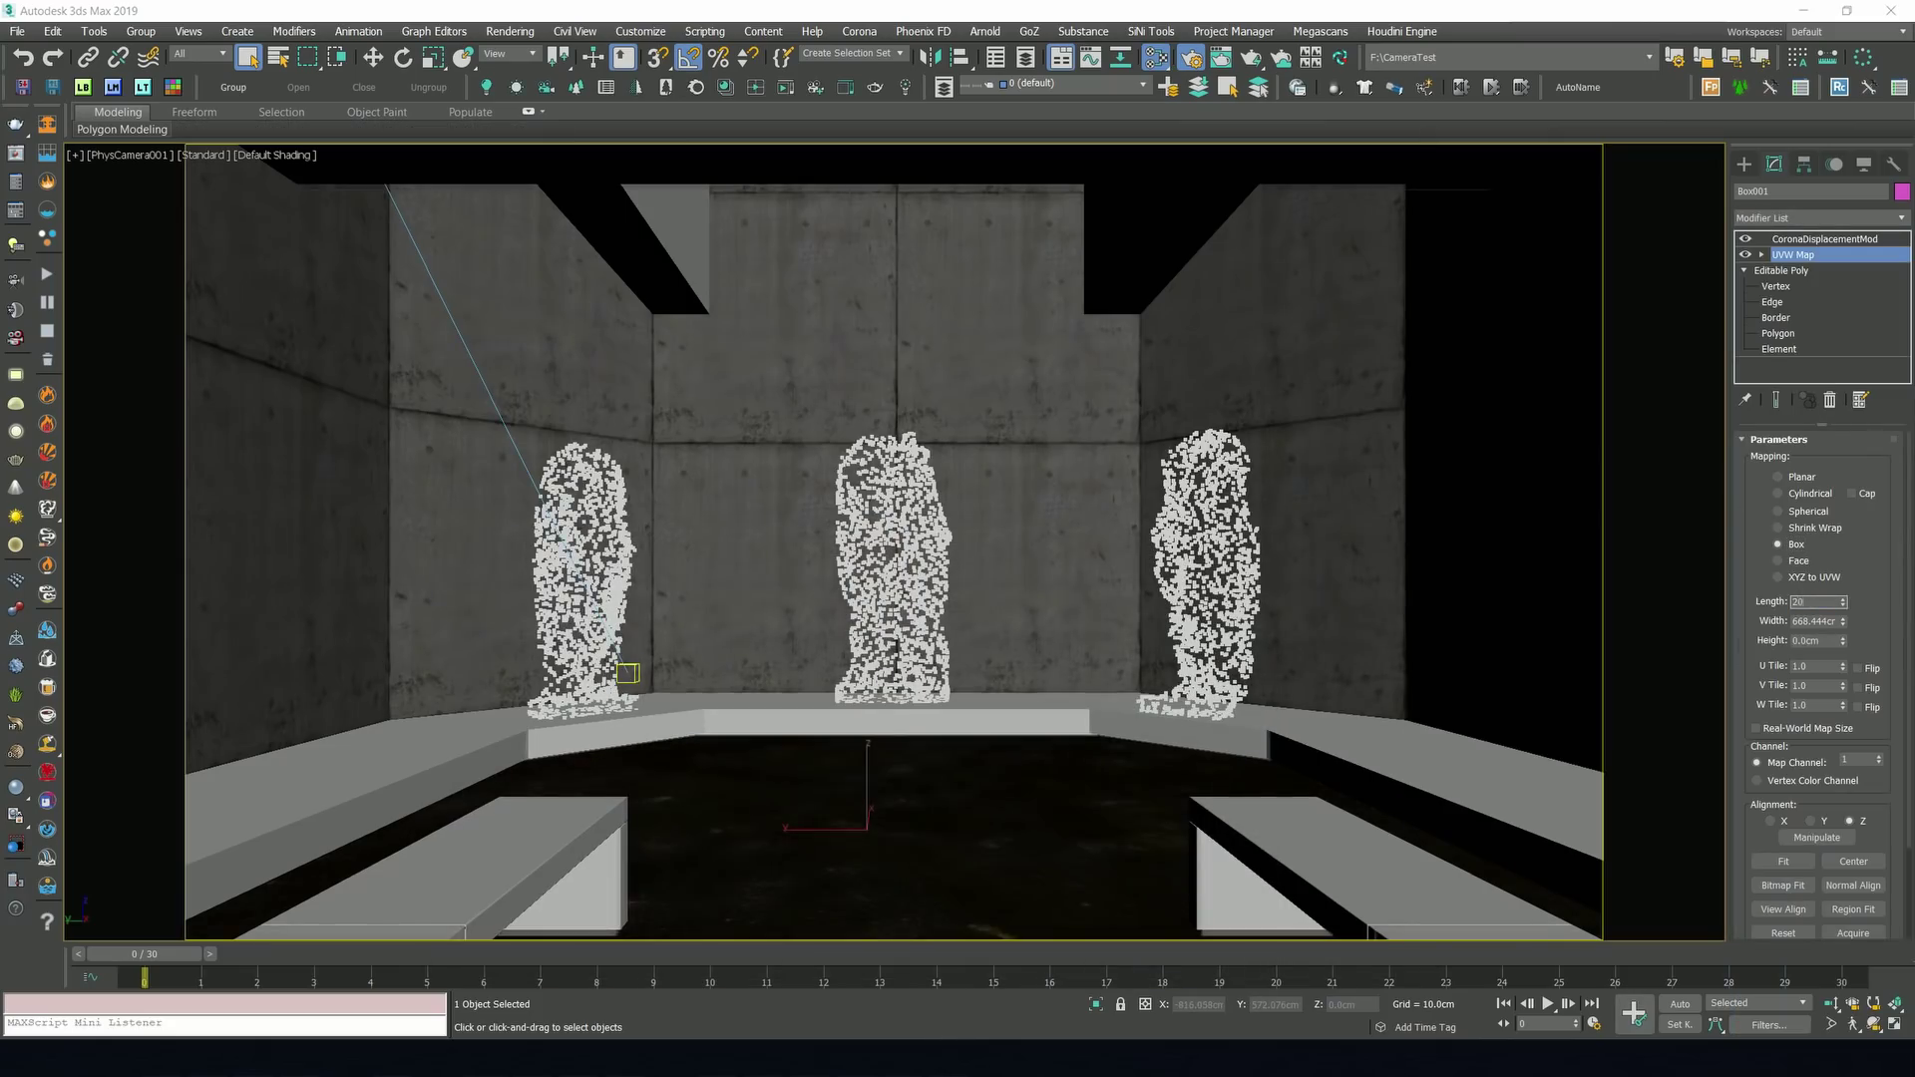
pyautogui.press('Tab')
pyautogui.write('200')
pyautogui.press('Tab')
pyautogui.write('200')
pyautogui.press('Return')
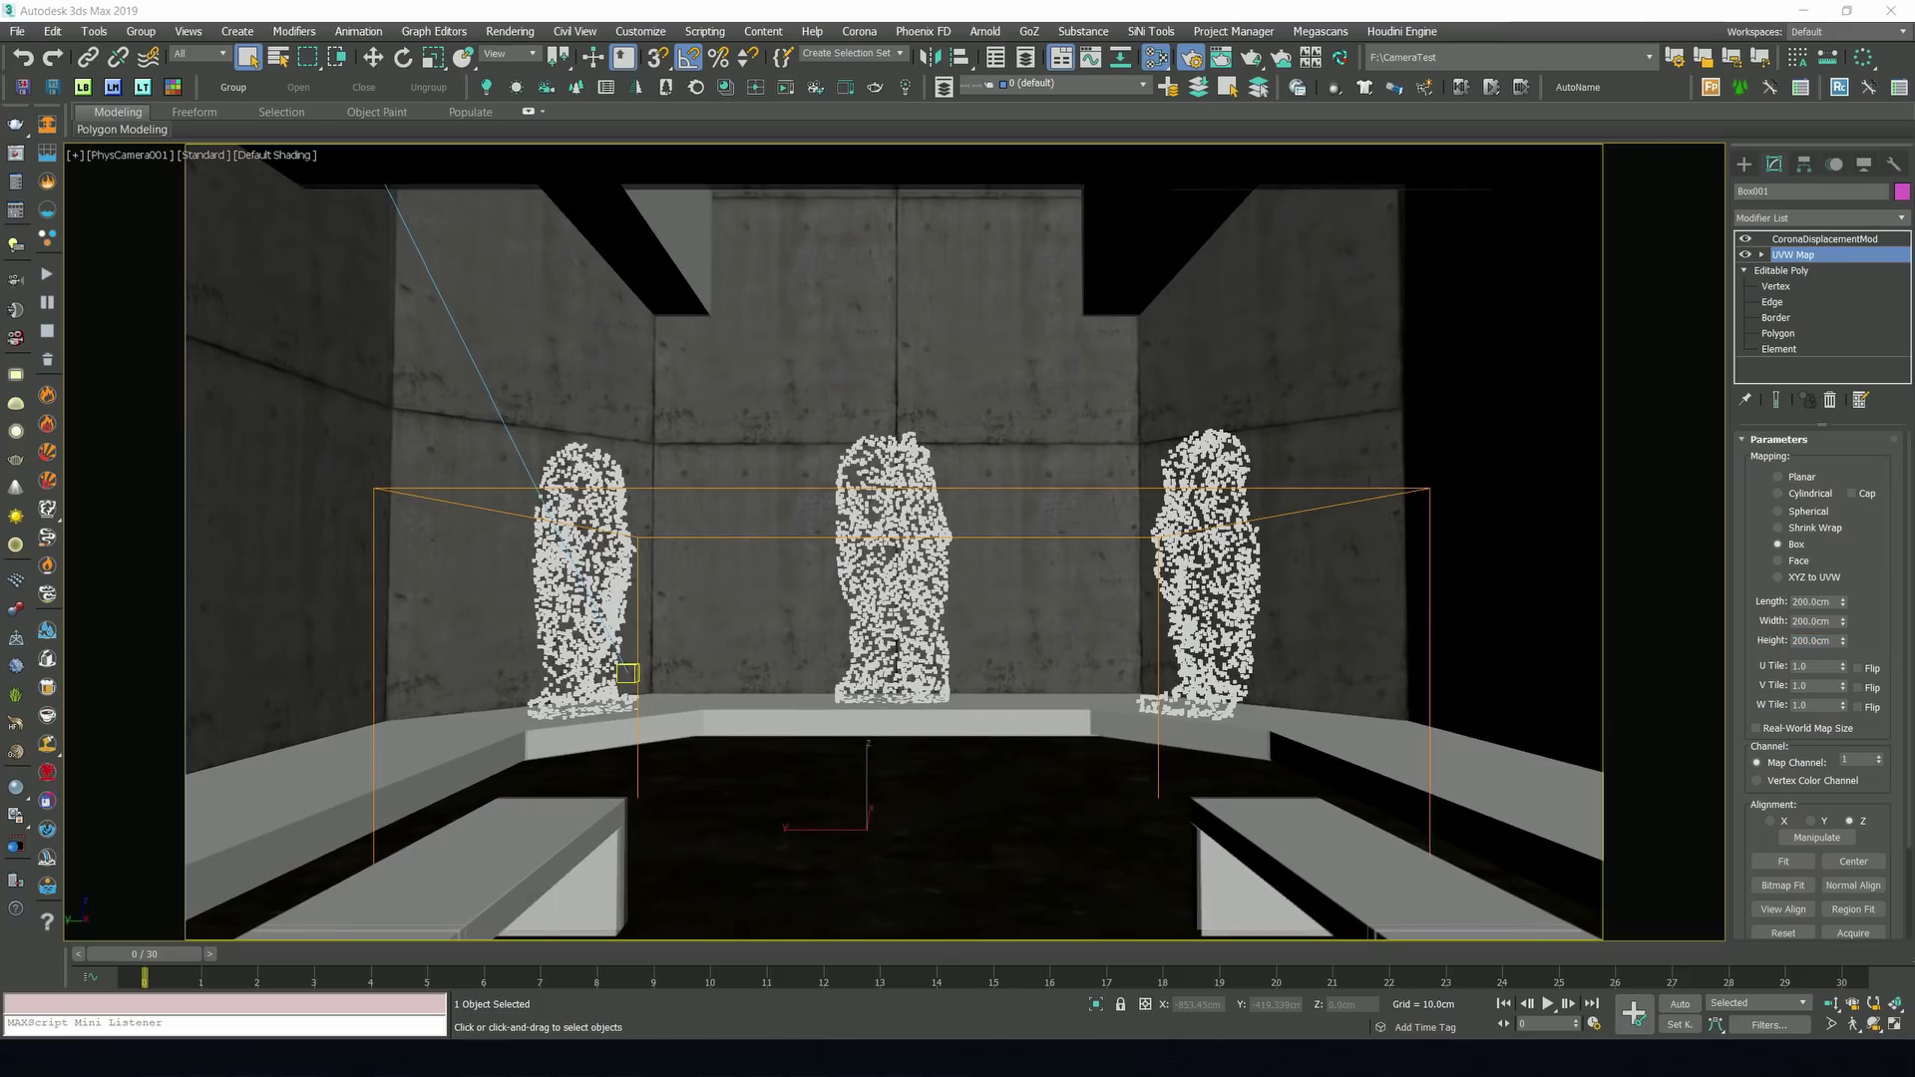
pyautogui.moveTo(0, 240); pyautogui.dragTo(857, 241)
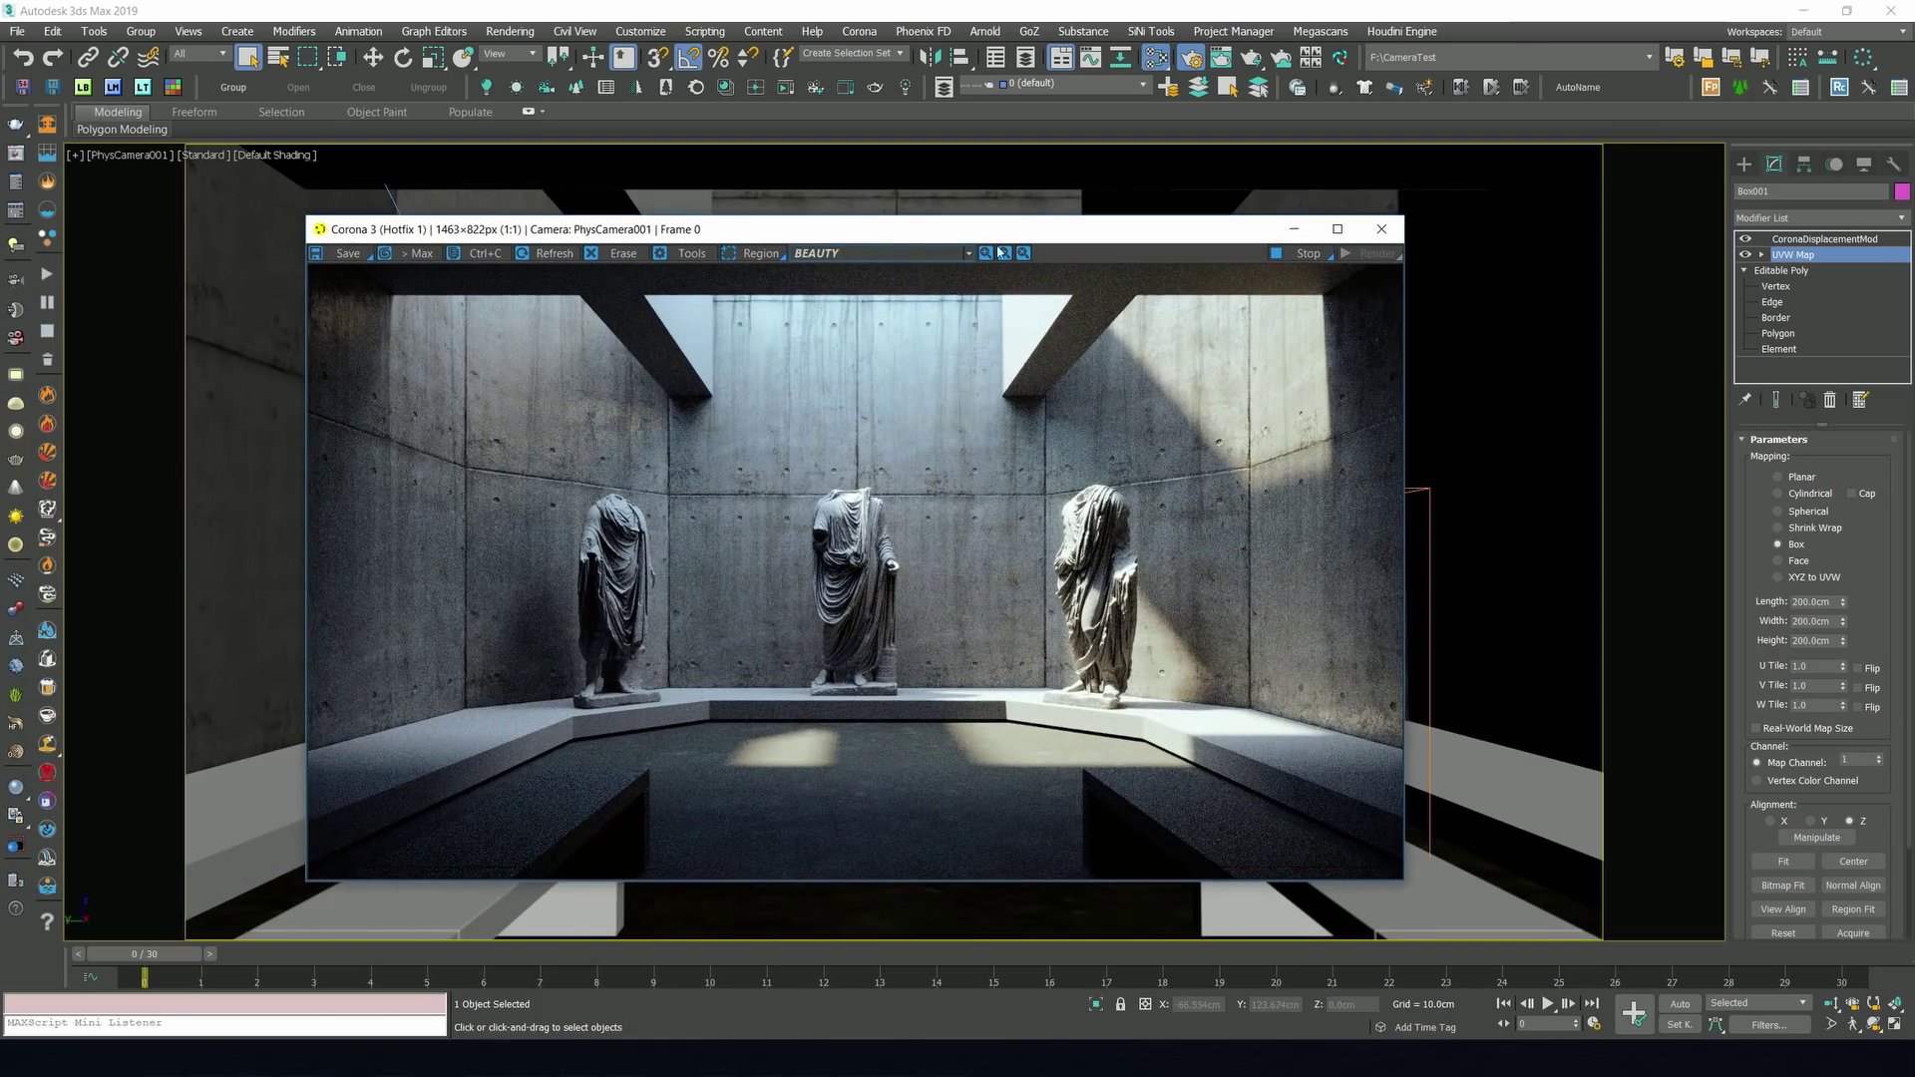
pyautogui.moveTo(1008, 234); pyautogui.dragTo(993, 231)
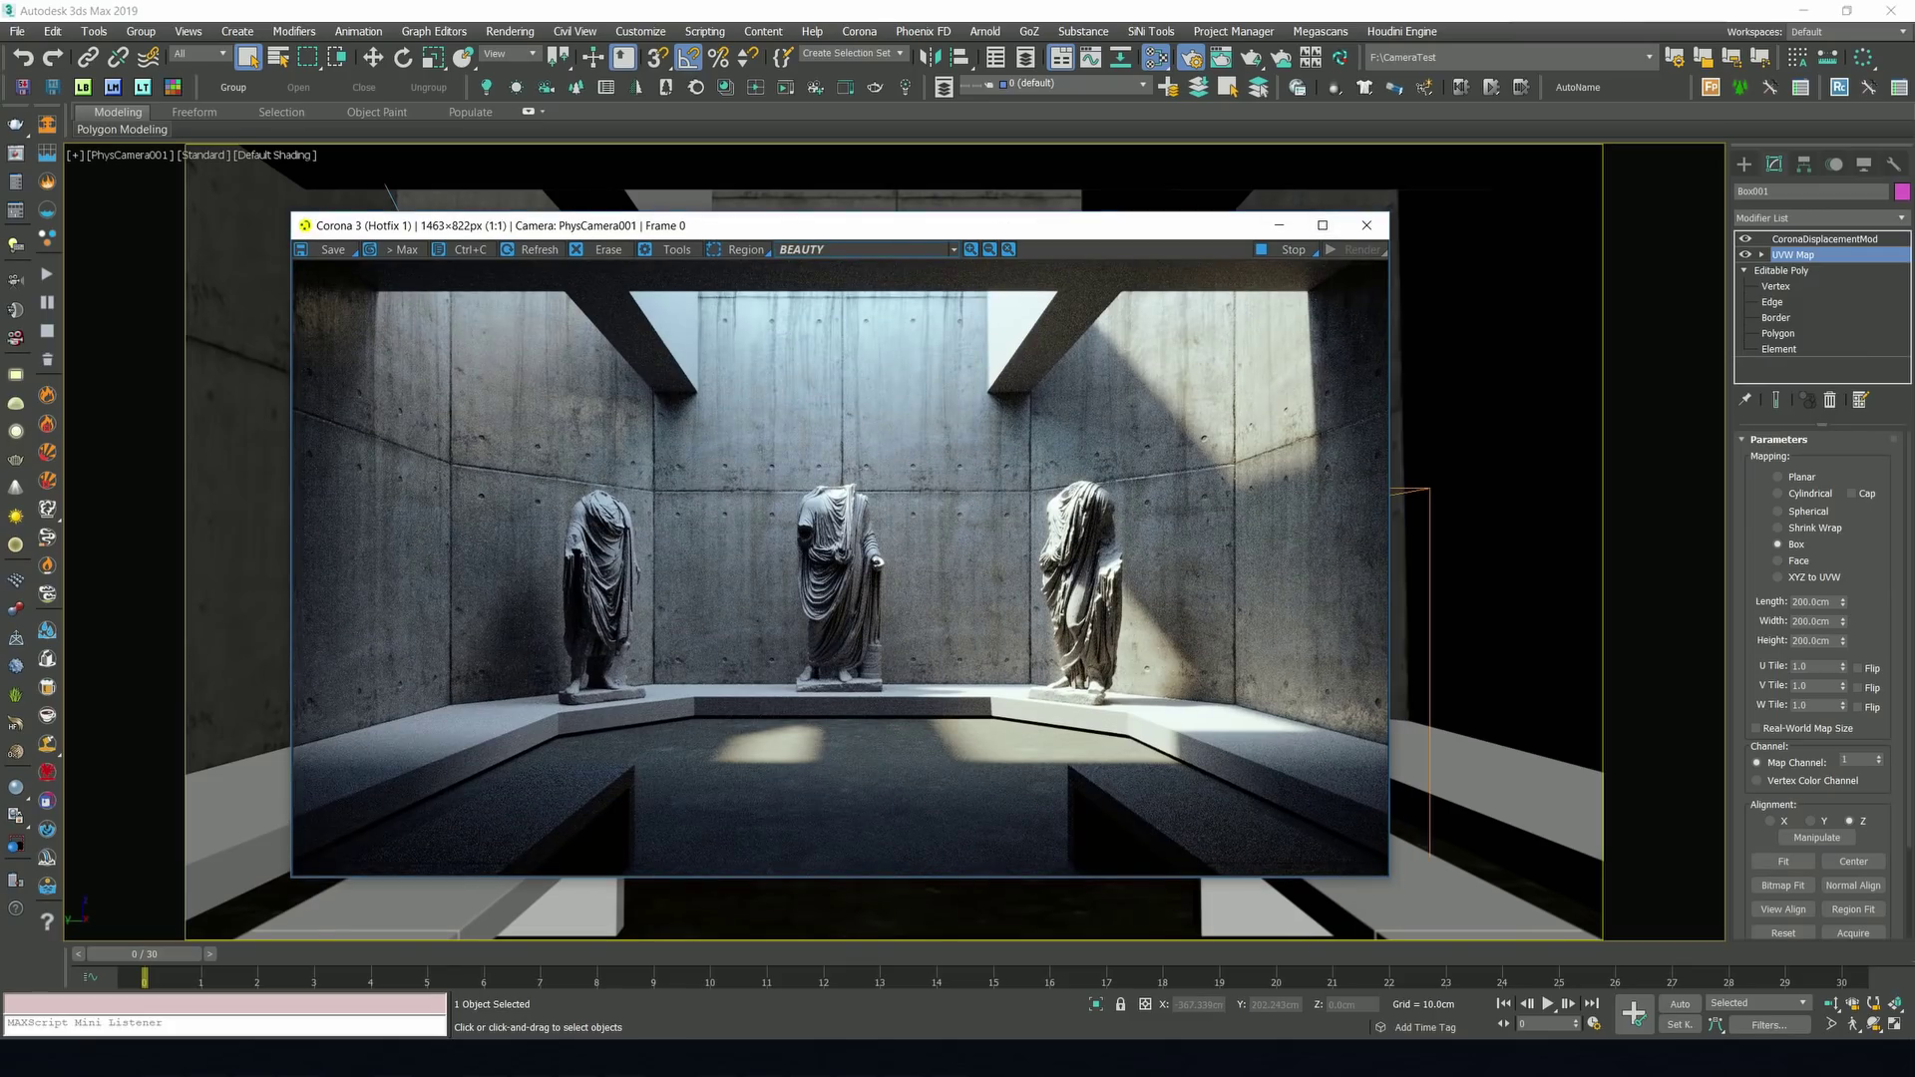
# In Slate, set the Glossiness CoronaBitmap's Output Amount to 2.6.
pyautogui.press('m')
pyautogui.moveTo(1846, 158); pyautogui.dragTo(1062, 178)
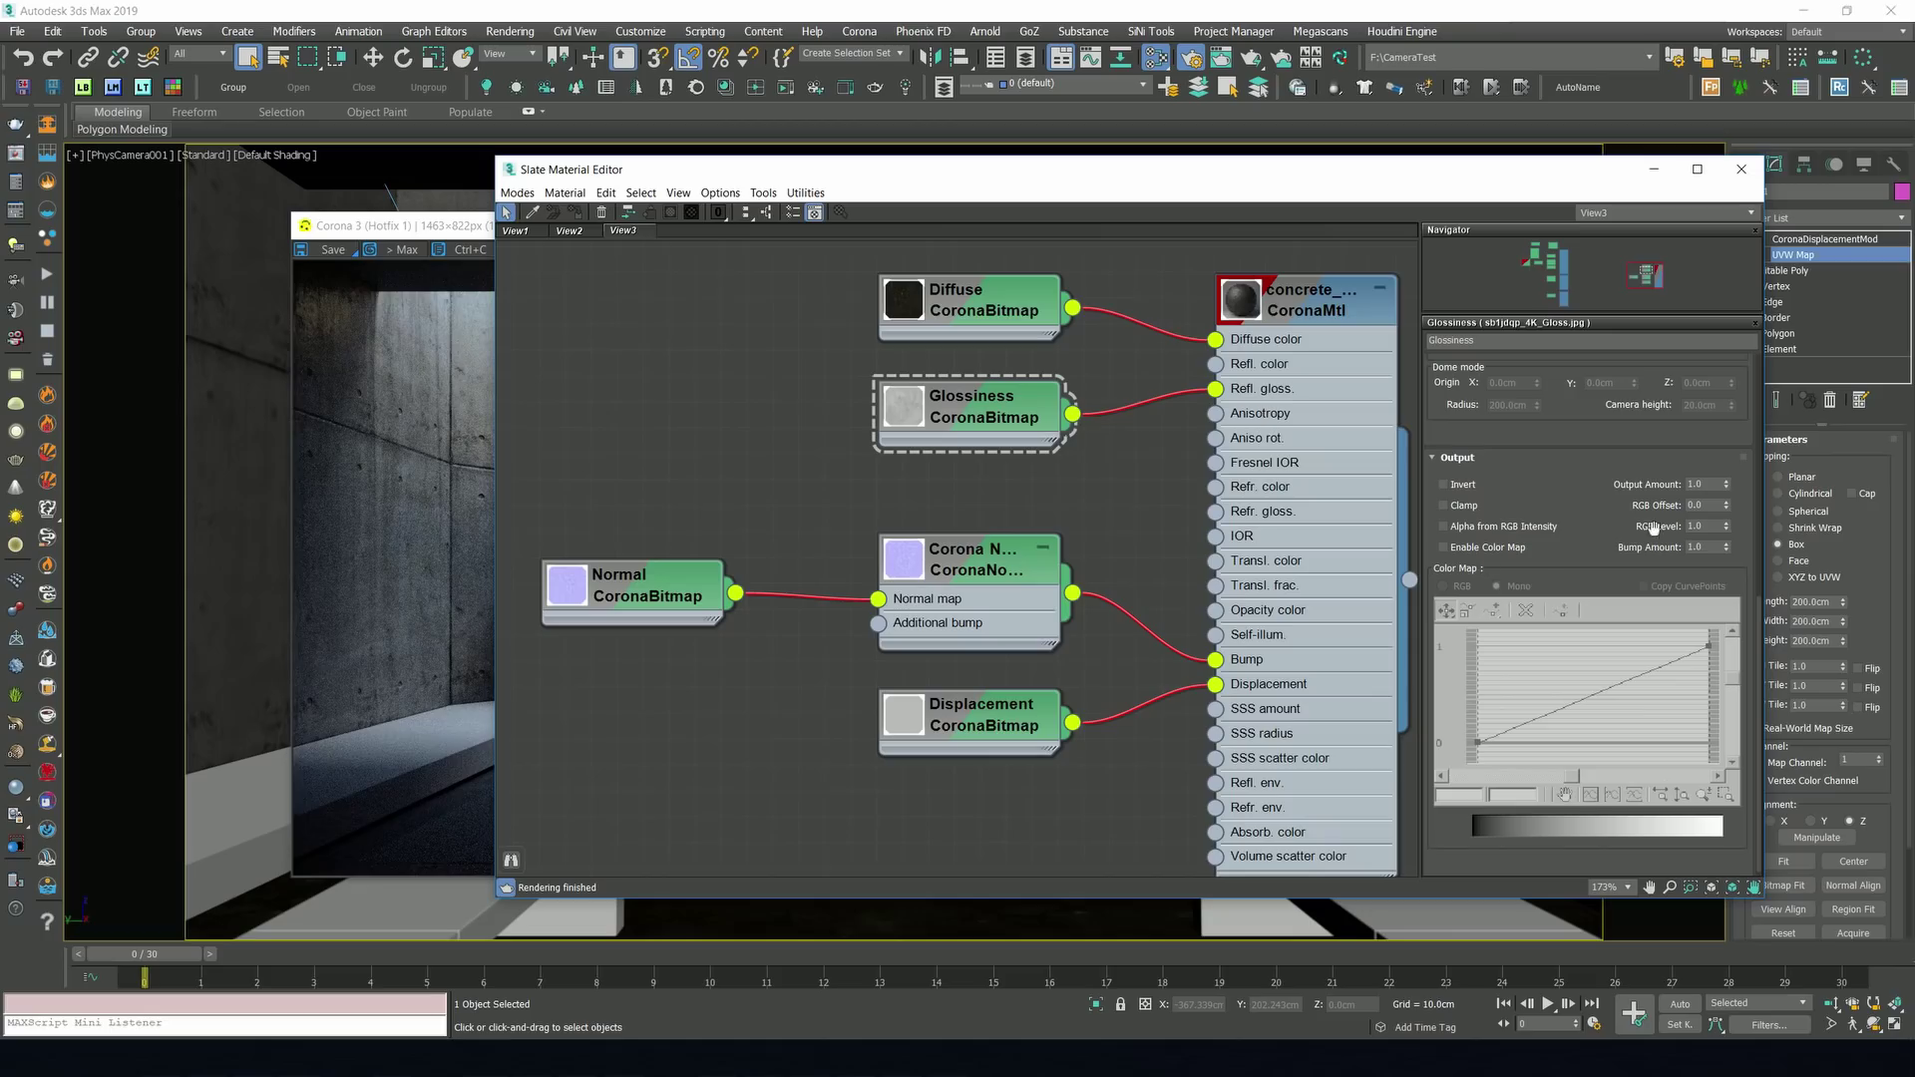
pyautogui.click(1712, 484)
pyautogui.write('6')
pyautogui.press('Return')
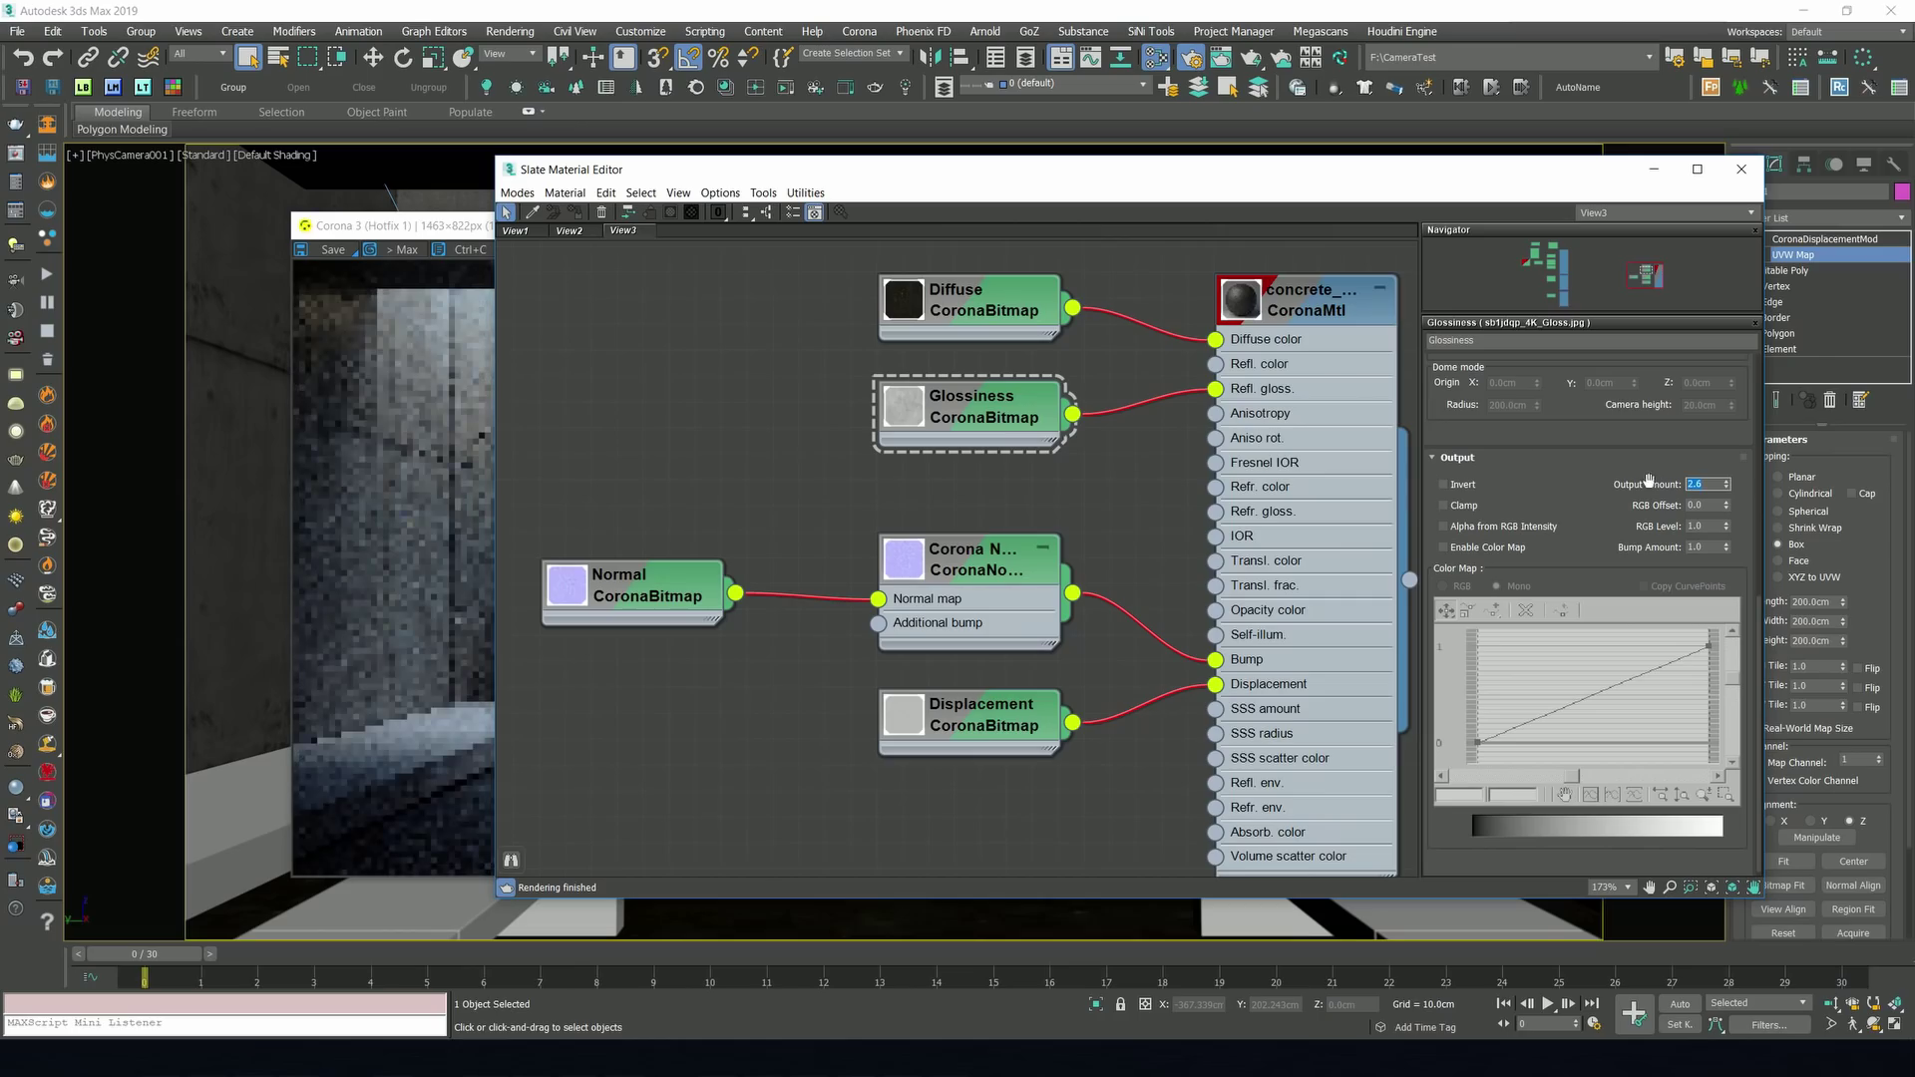
pyautogui.moveTo(856, 172); pyautogui.dragTo(1914, 255)
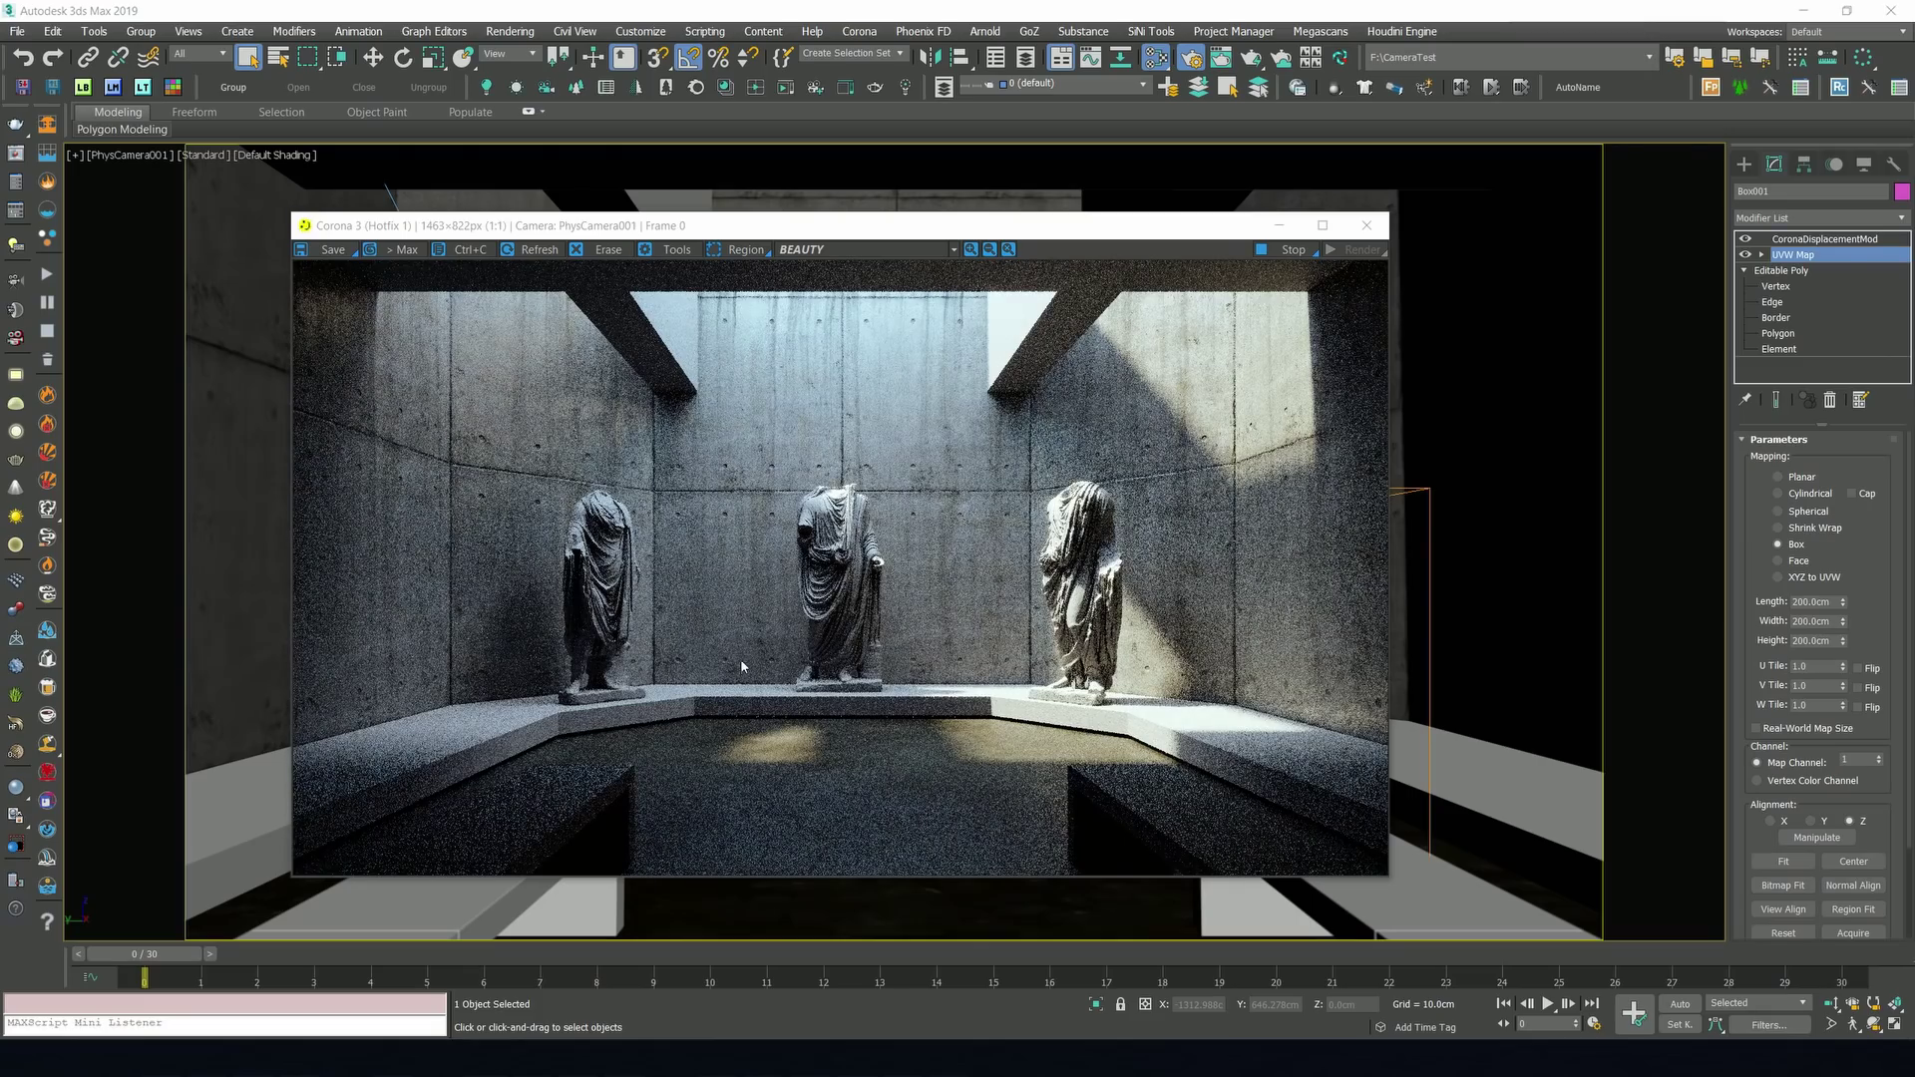
# Render a region over the lower-right of the image, then remove all regions and stop rendering.
pyautogui.click(743, 249)
pyautogui.moveTo(943, 646)
pyautogui.mouseDown()
pyautogui.moveTo(998, 728)
pyautogui.moveTo(1245, 876)
pyautogui.mouseUp()
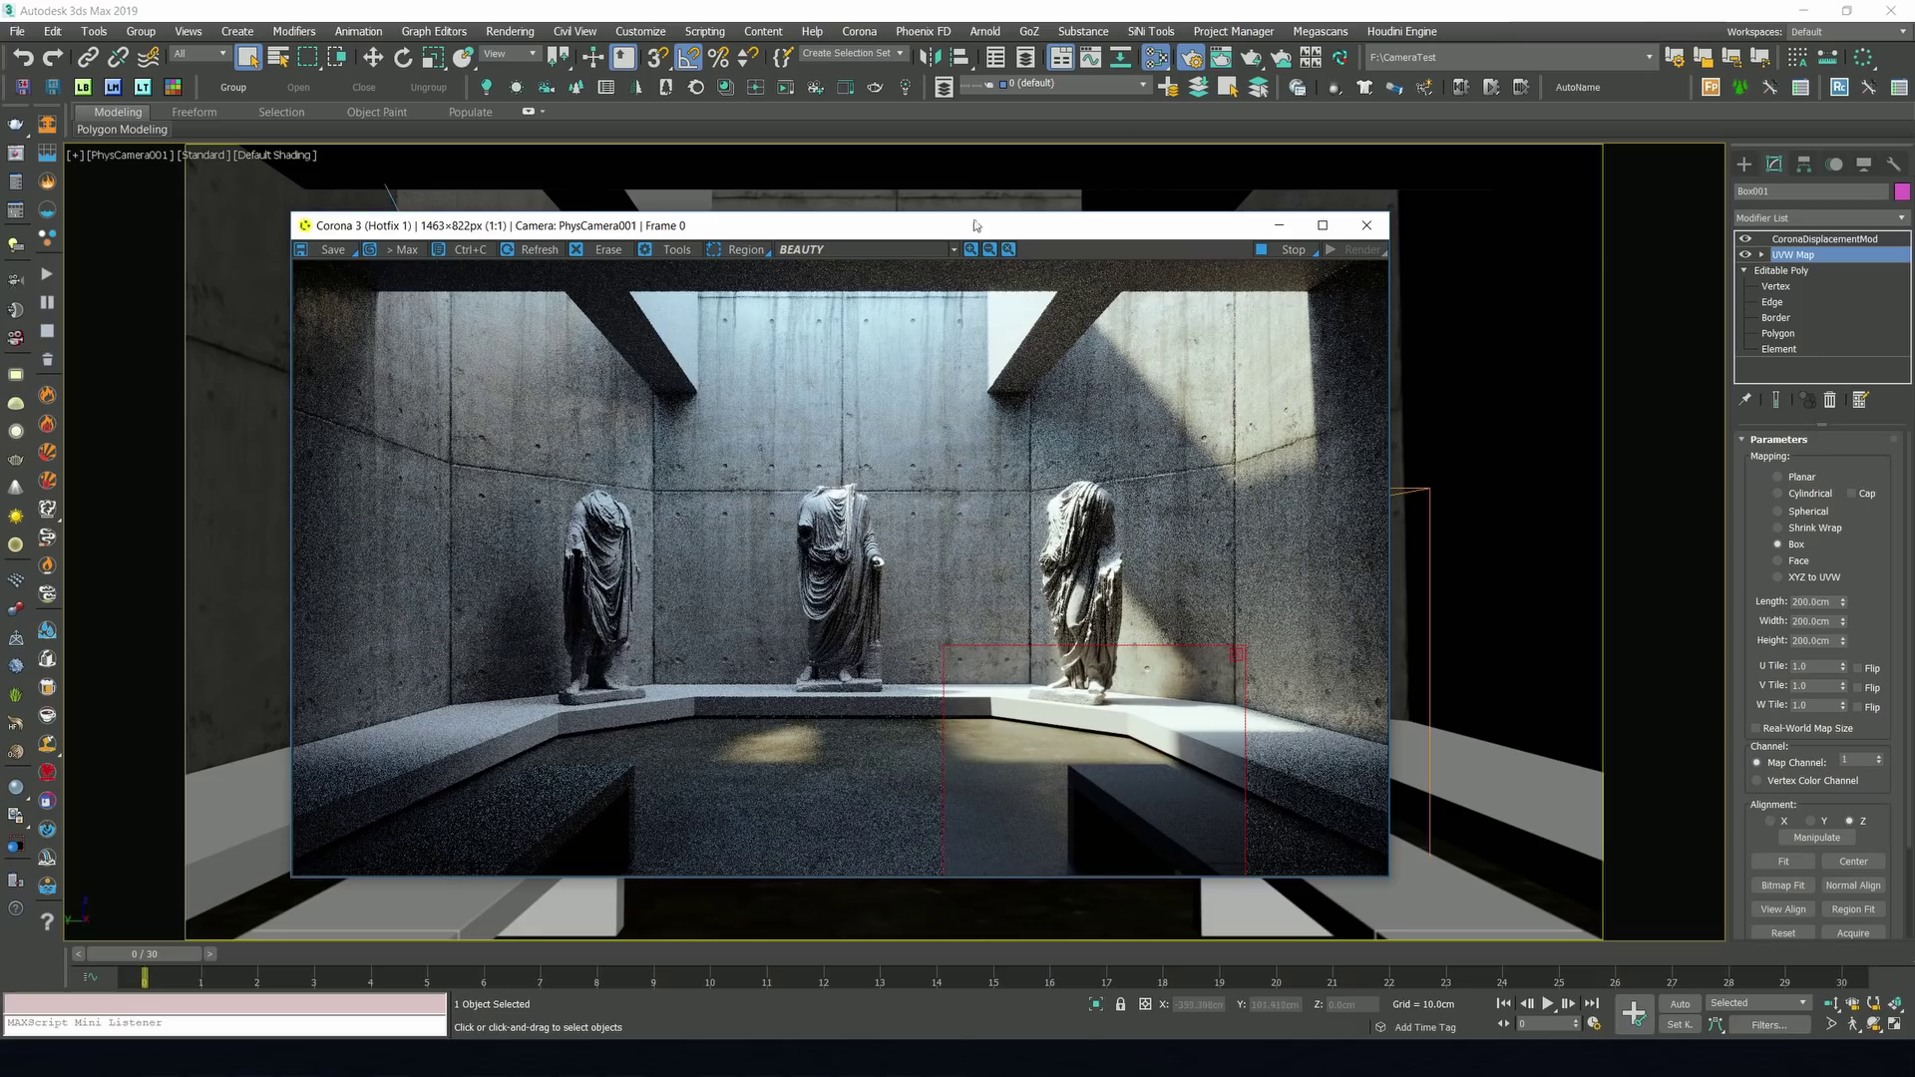
pyautogui.click(743, 249)
pyautogui.click(743, 291)
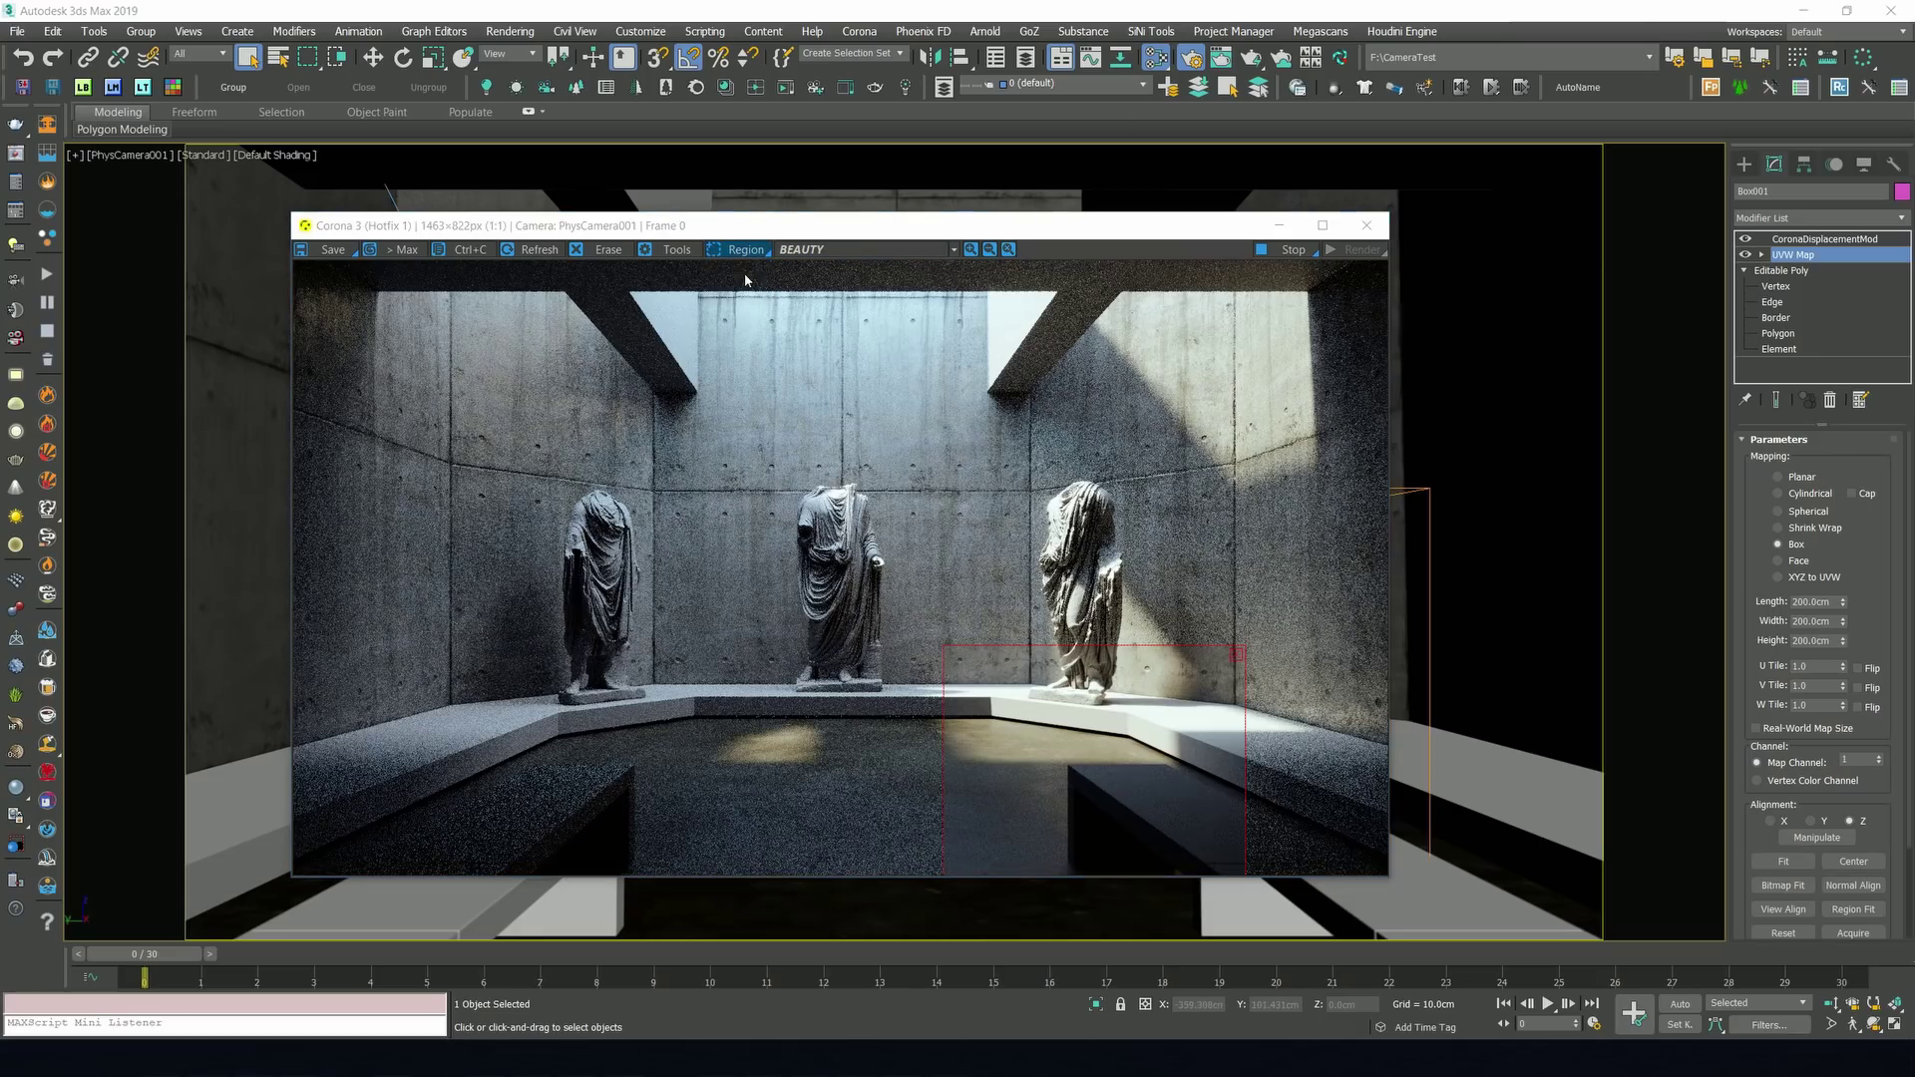
pyautogui.click(1282, 249)
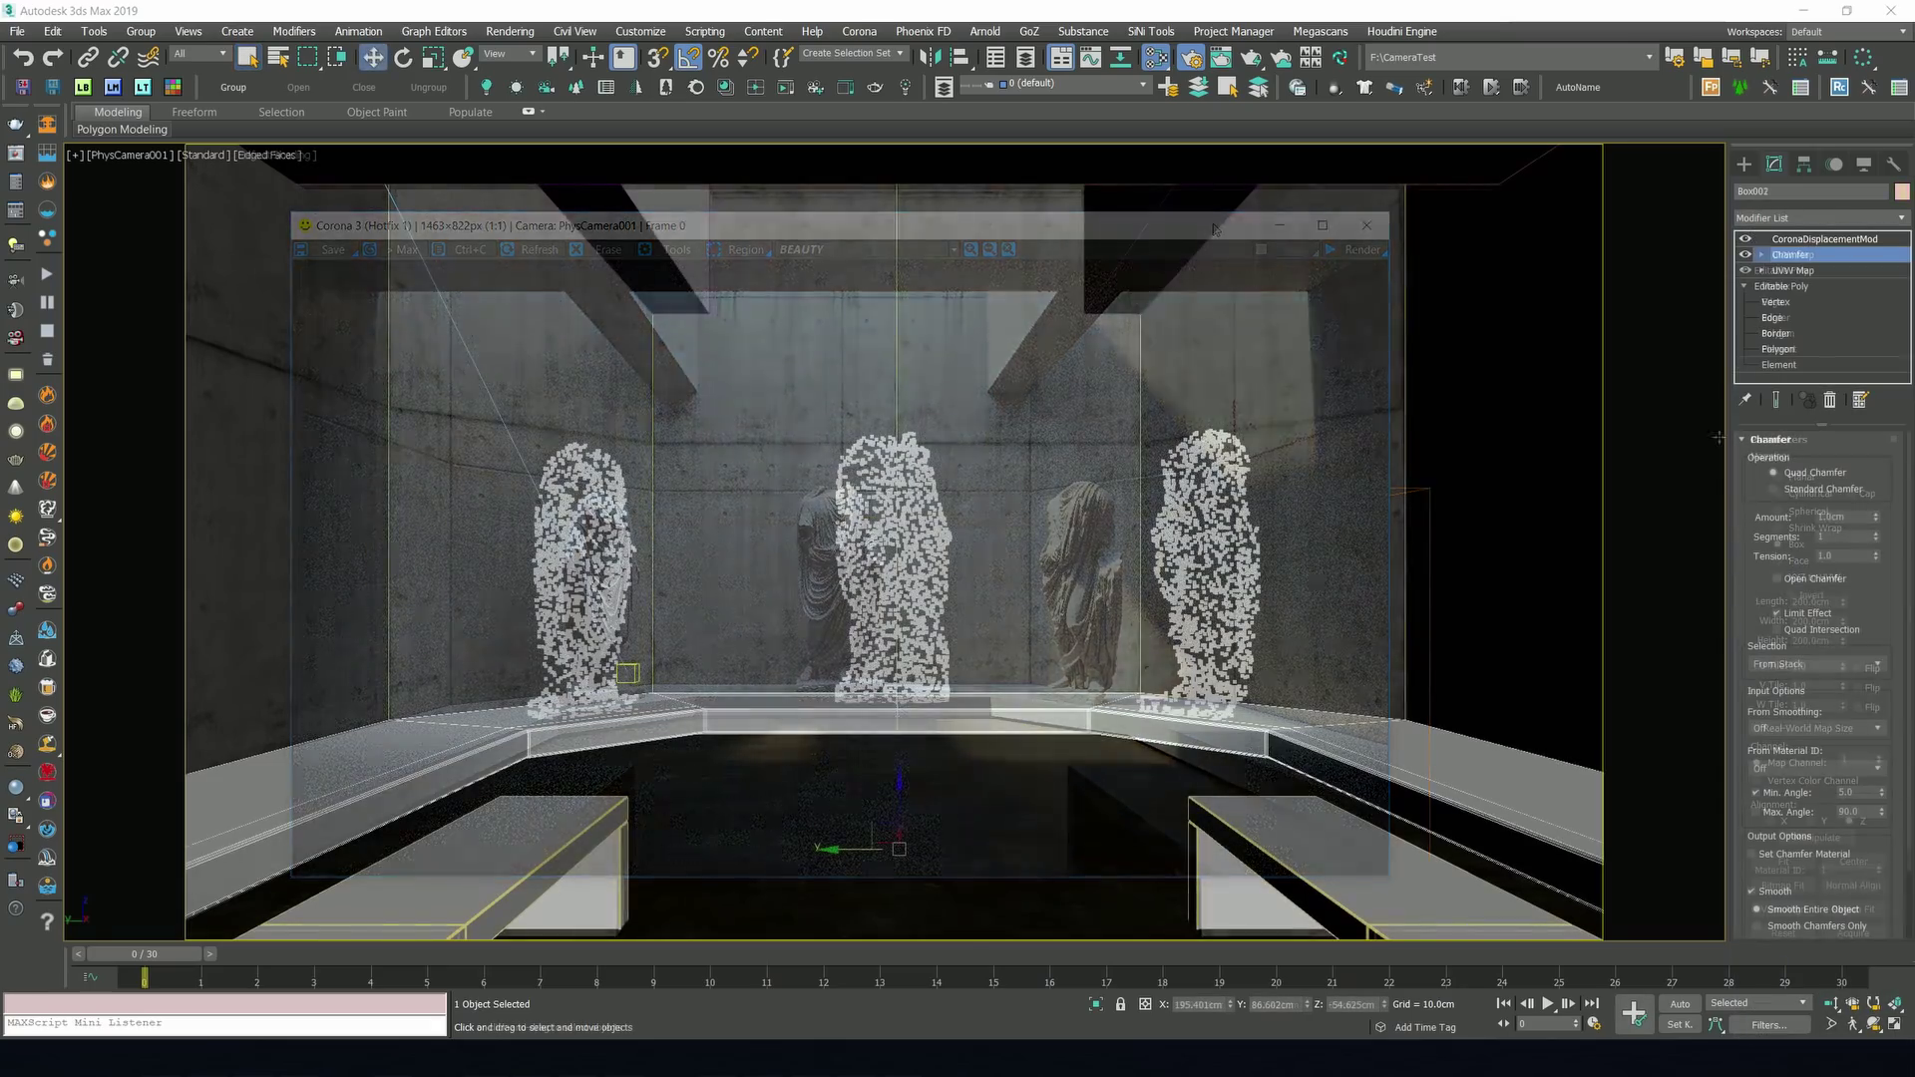
# Set the Chamfer to 3 segments, tension 0.5, All Edges, Smooth Chamfers Only with Smooth to Adjacent.
pyautogui.write('3')
pyautogui.press('Tab')
pyautogui.write('0.5')
pyautogui.press('Return')
pyautogui.click(1816, 664)
pyautogui.click(1795, 627)
pyautogui.scroll(-1, 1775, 599)
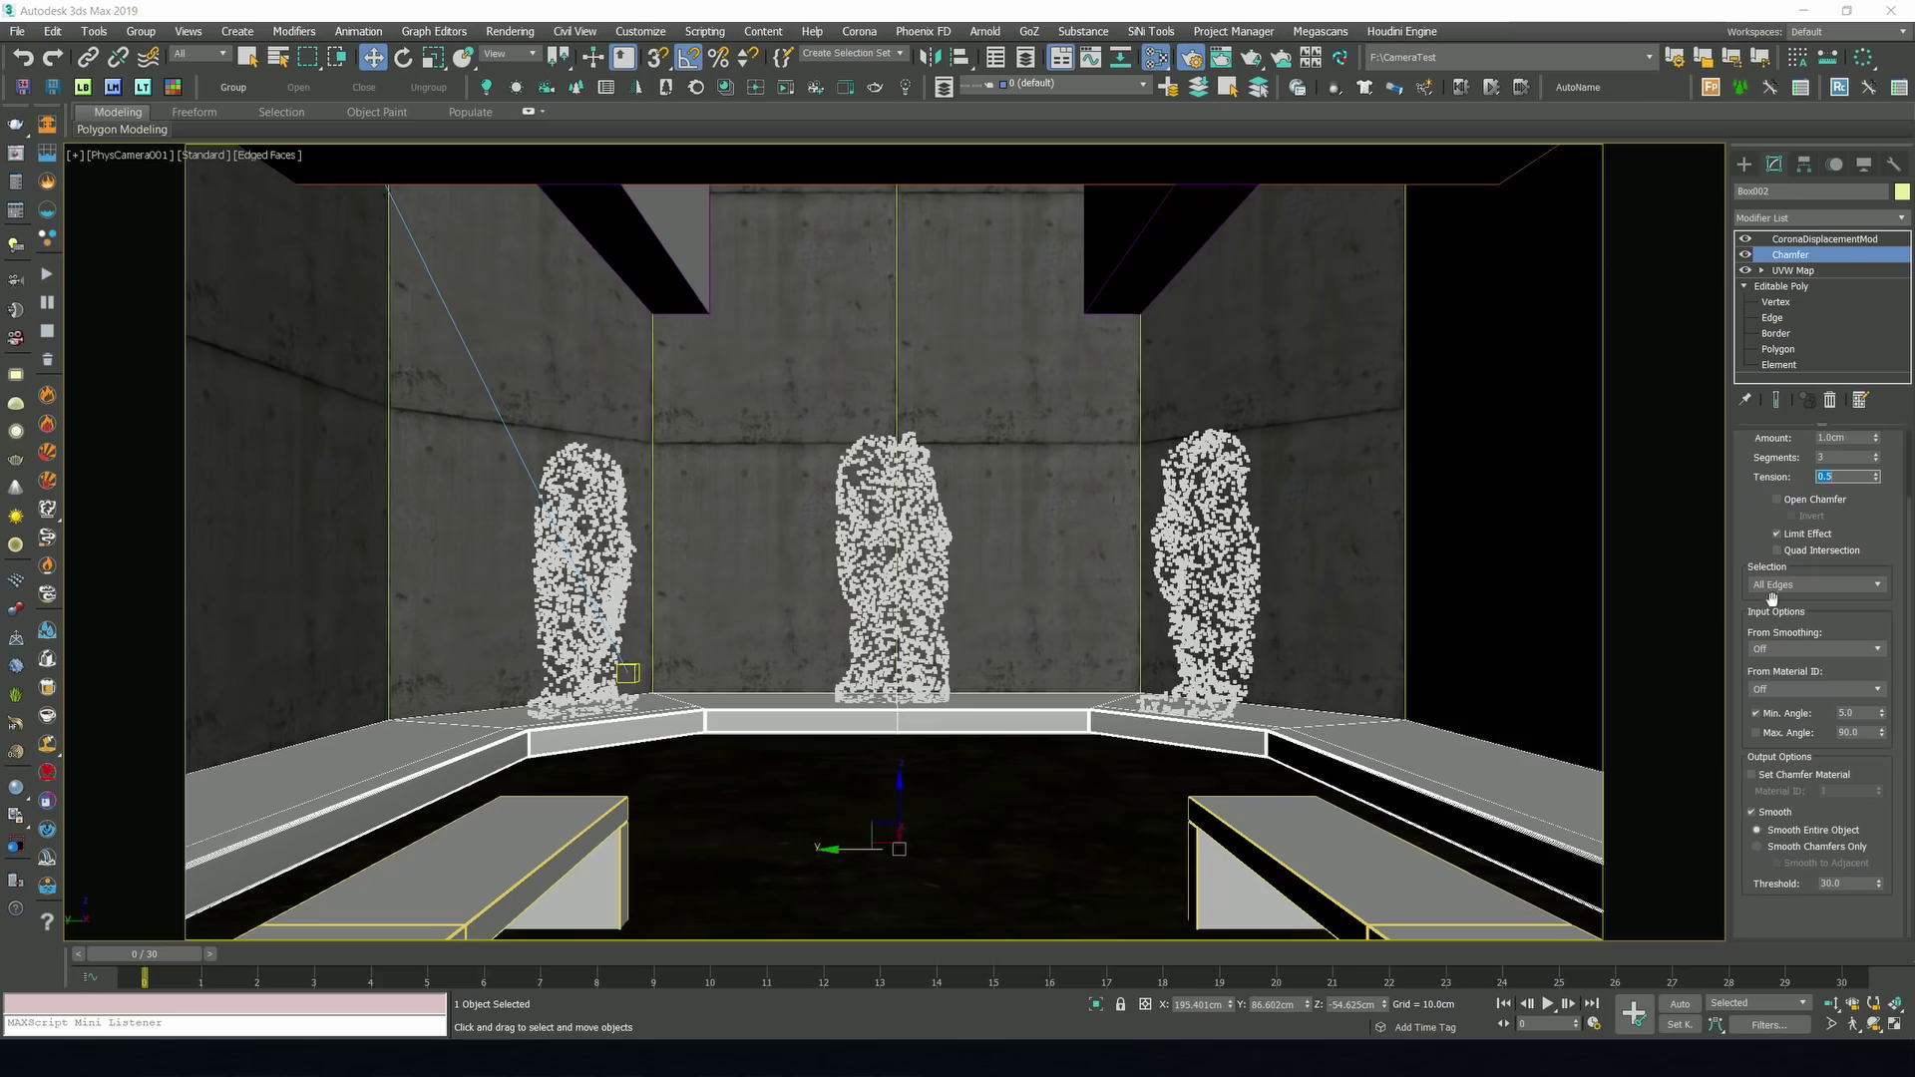
pyautogui.scroll(1, 1760, 545)
pyautogui.click(1758, 855)
pyautogui.click(1777, 871)
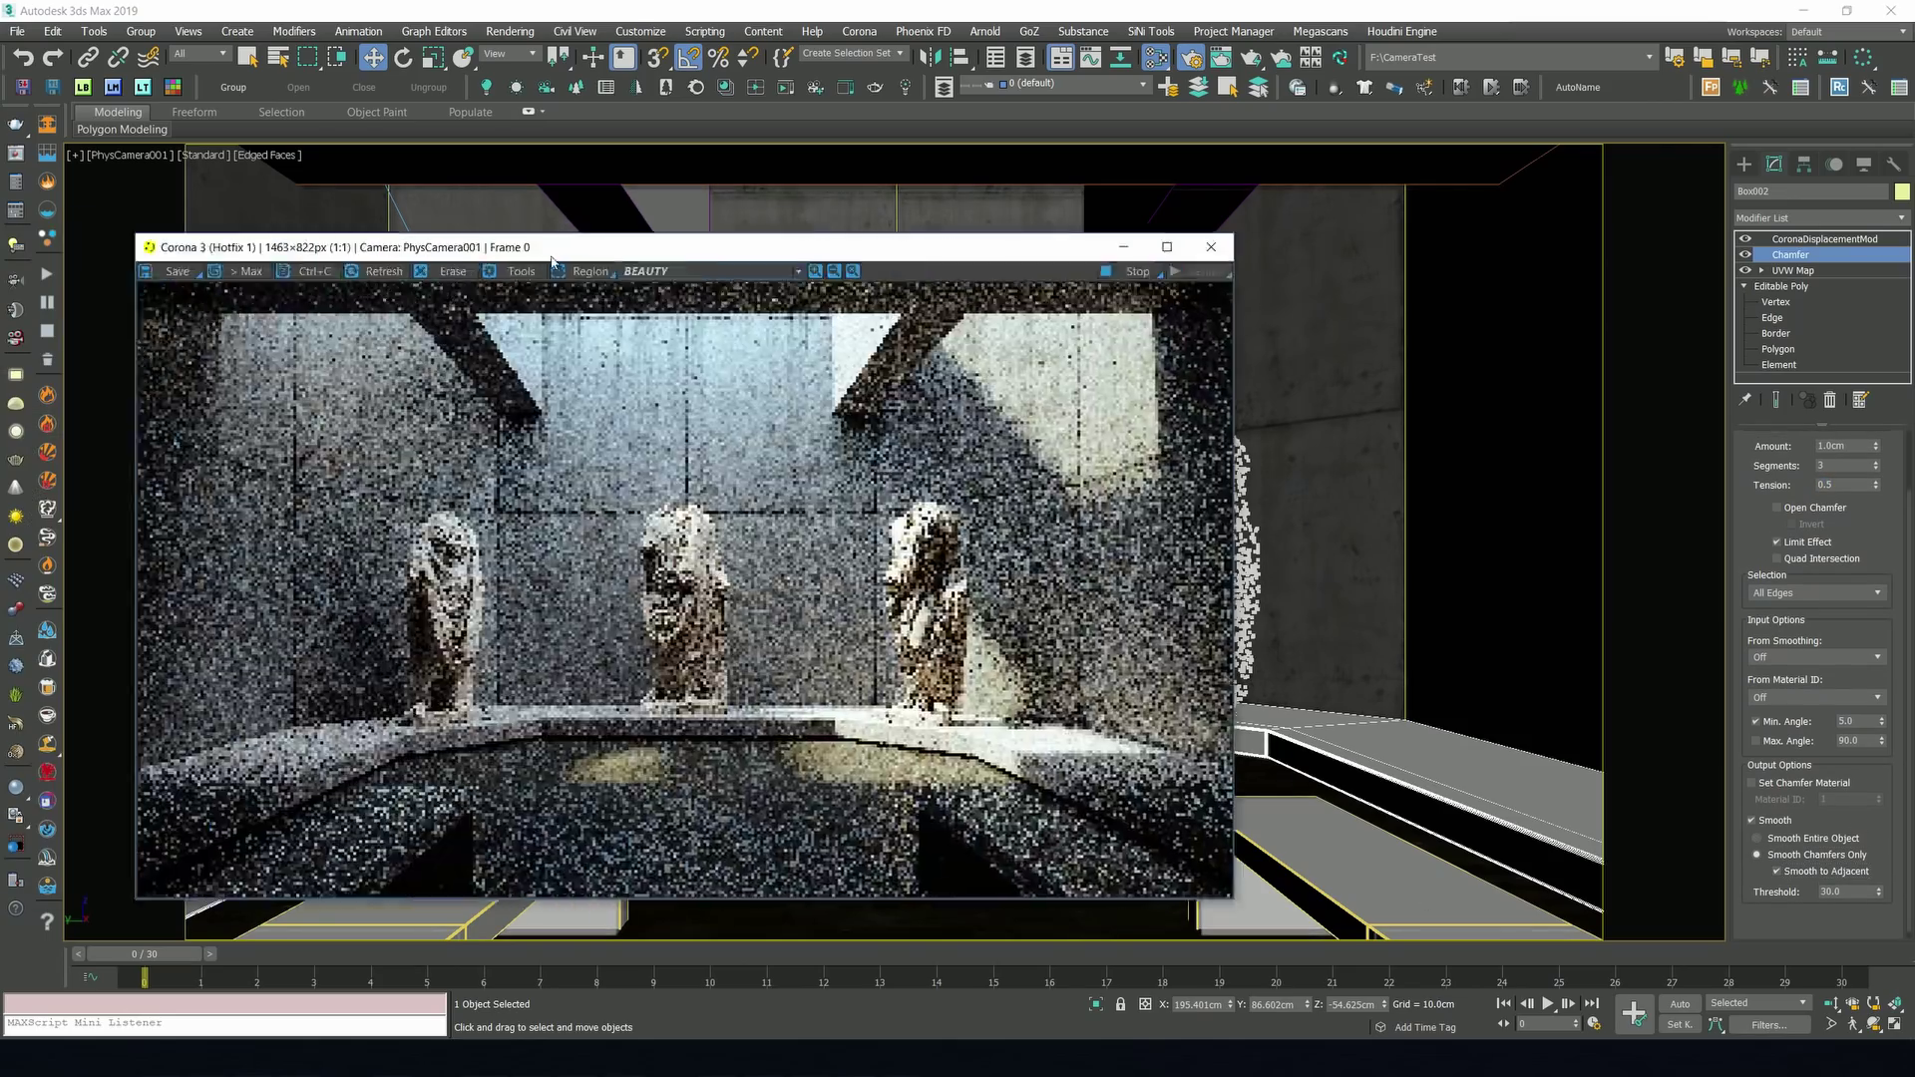
pyautogui.moveTo(618, 247); pyautogui.dragTo(795, 227)
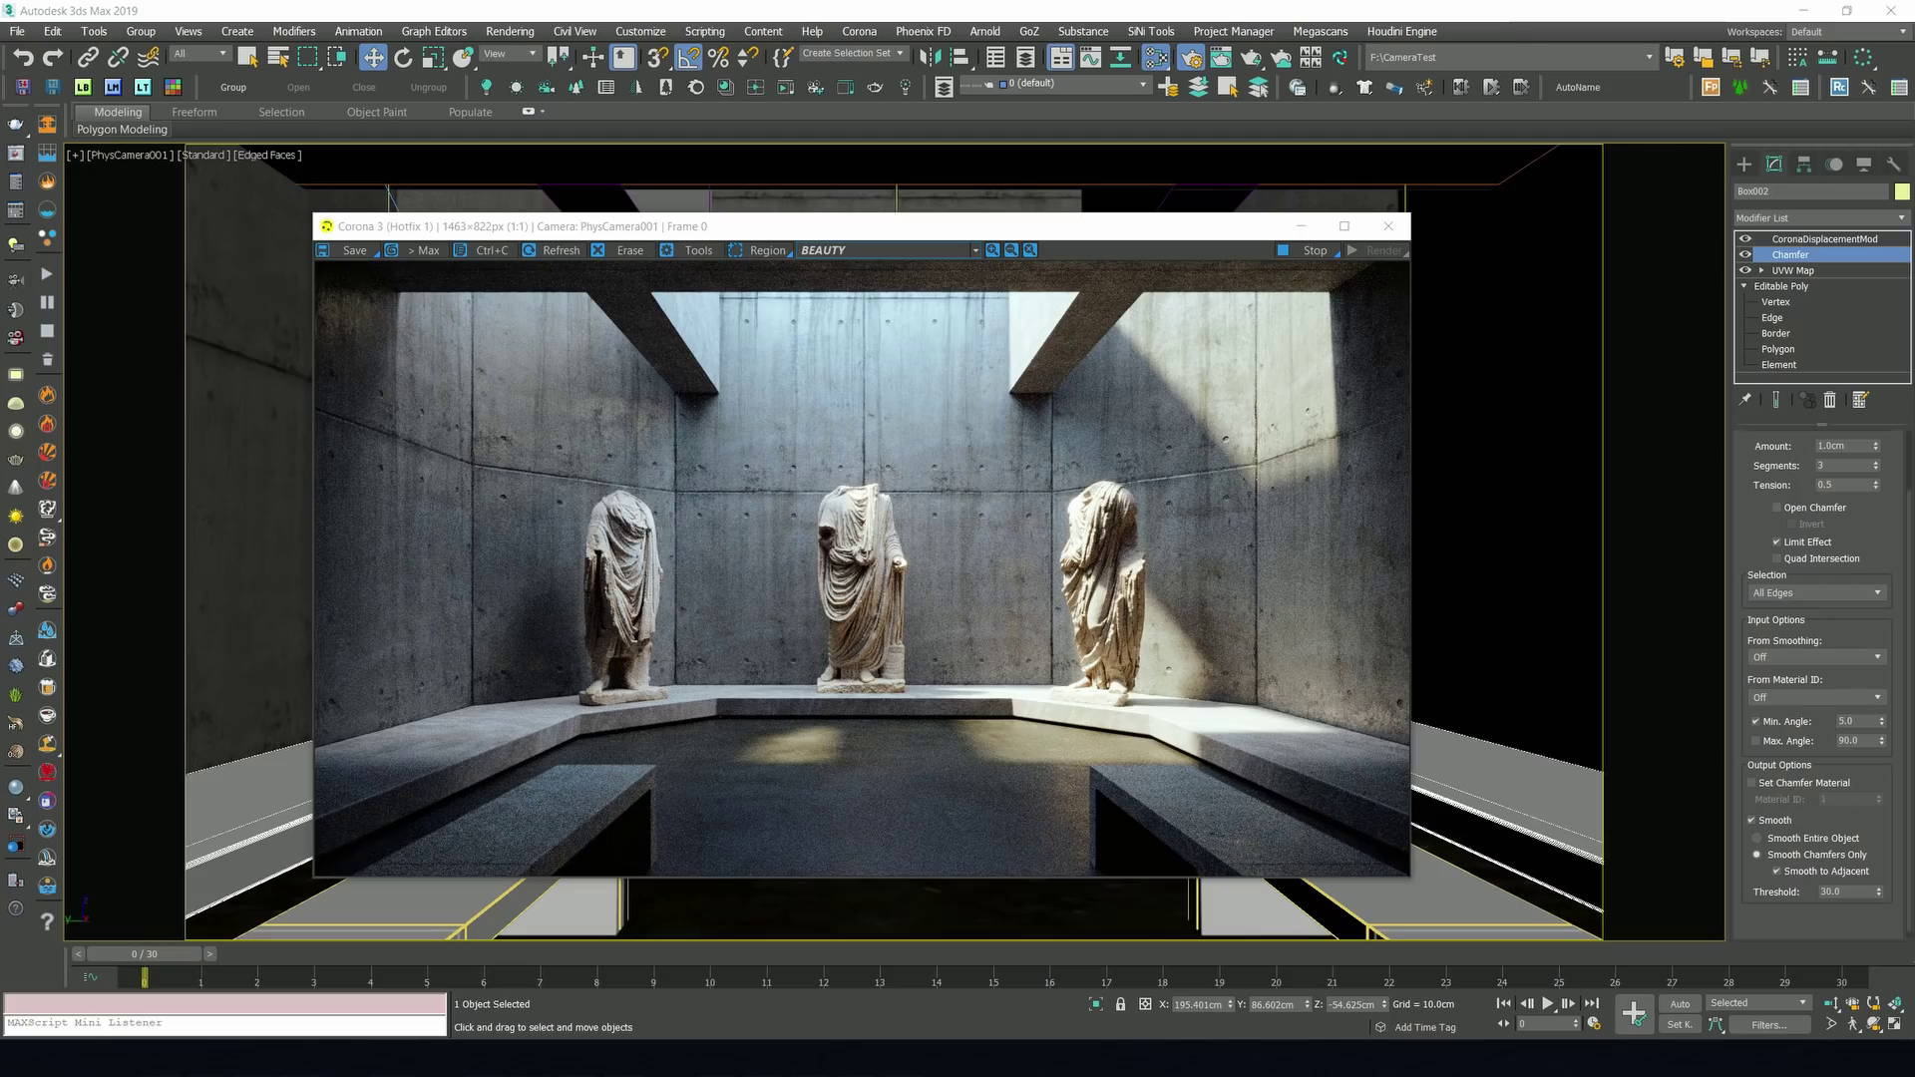
pyautogui.rightClick(993, 685)
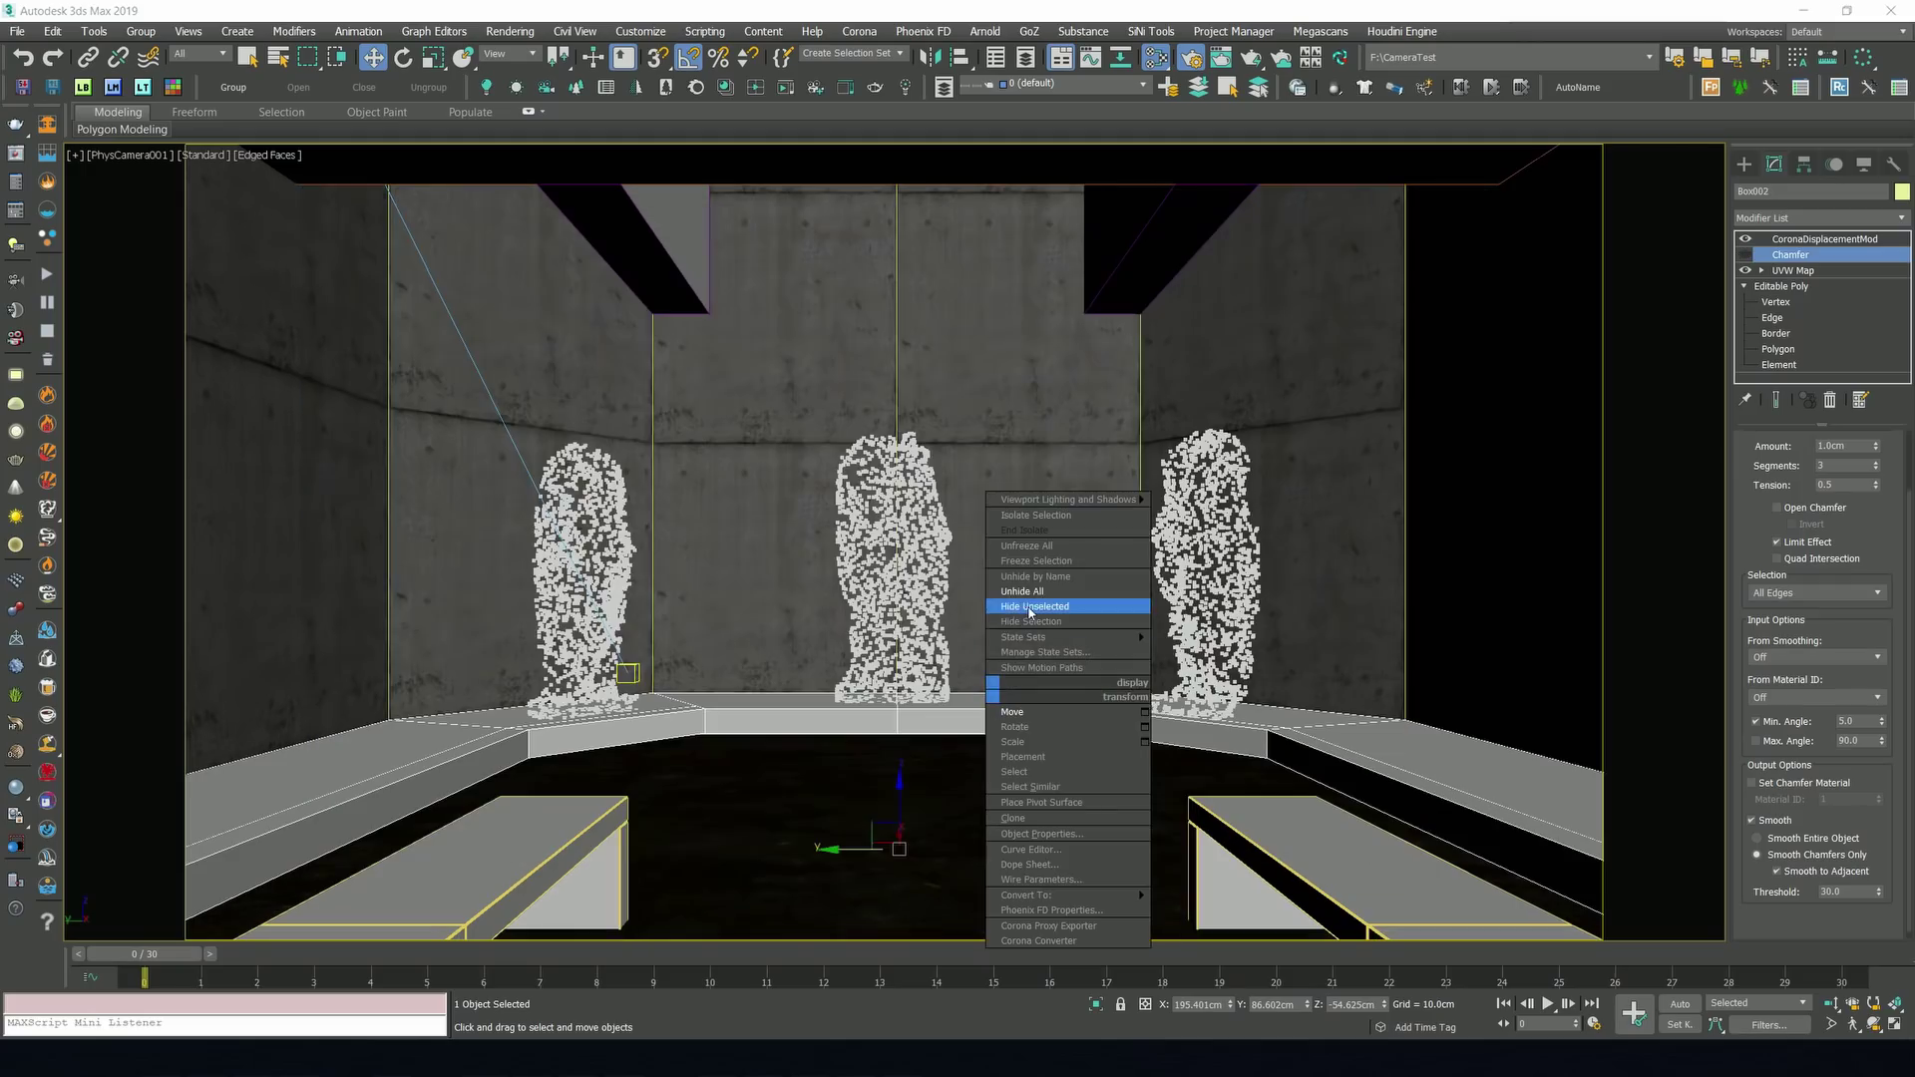
# Isolate the platform box in a perspective view and start a Line with vertex snapping on.
pyautogui.click(1022, 516)
pyautogui.press('p')
pyautogui.keyDown('alt'); pyautogui.moveTo(1005, 577); pyautogui.dragTo(719, 590, button='middle'); pyautogui.keyUp('alt')
pyautogui.scroll(4, 688, 559)
pyautogui.click(1745, 164)
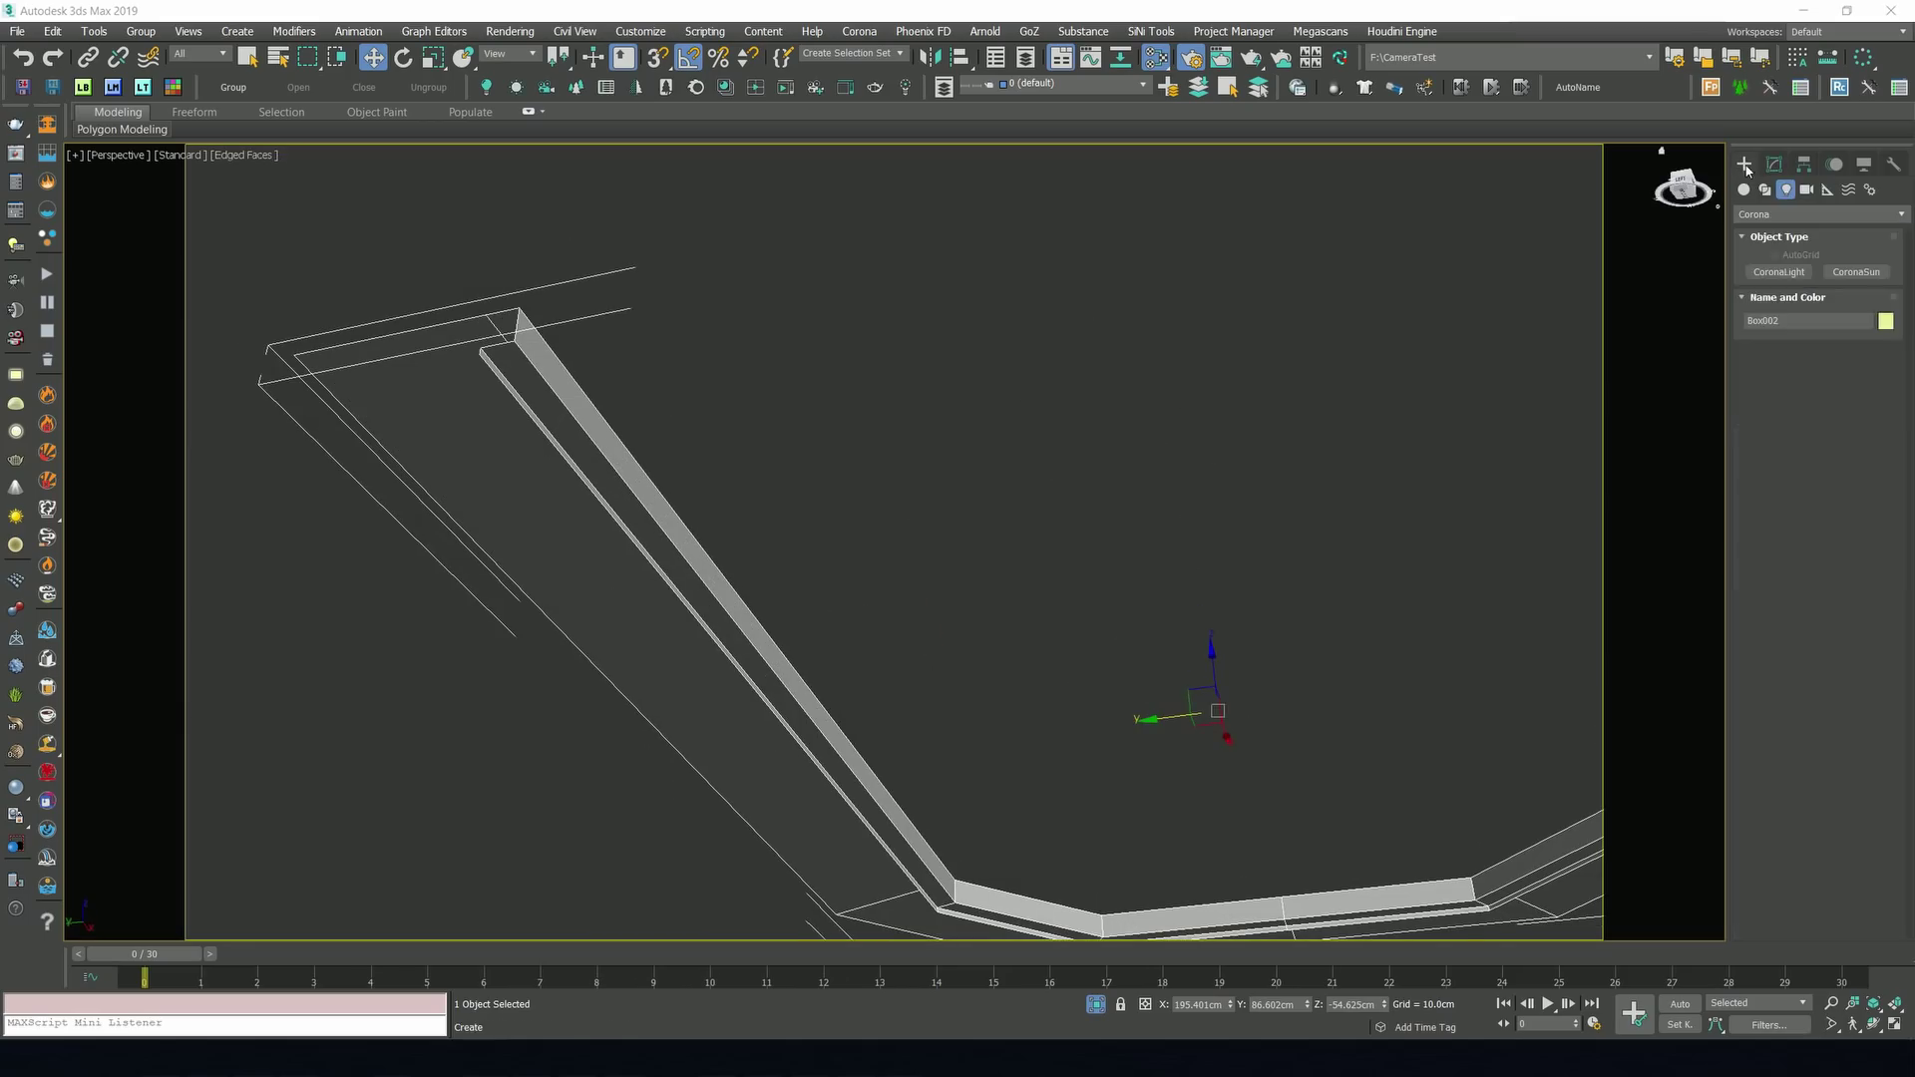
pyautogui.click(1765, 190)
pyautogui.click(1776, 287)
pyautogui.scroll(2, 559, 311)
pyautogui.press('s')
# Draw the Line by snapping to each corner along the platform's step edge.
pyautogui.click(536, 330)
pyautogui.scroll(-5, 570, 335)
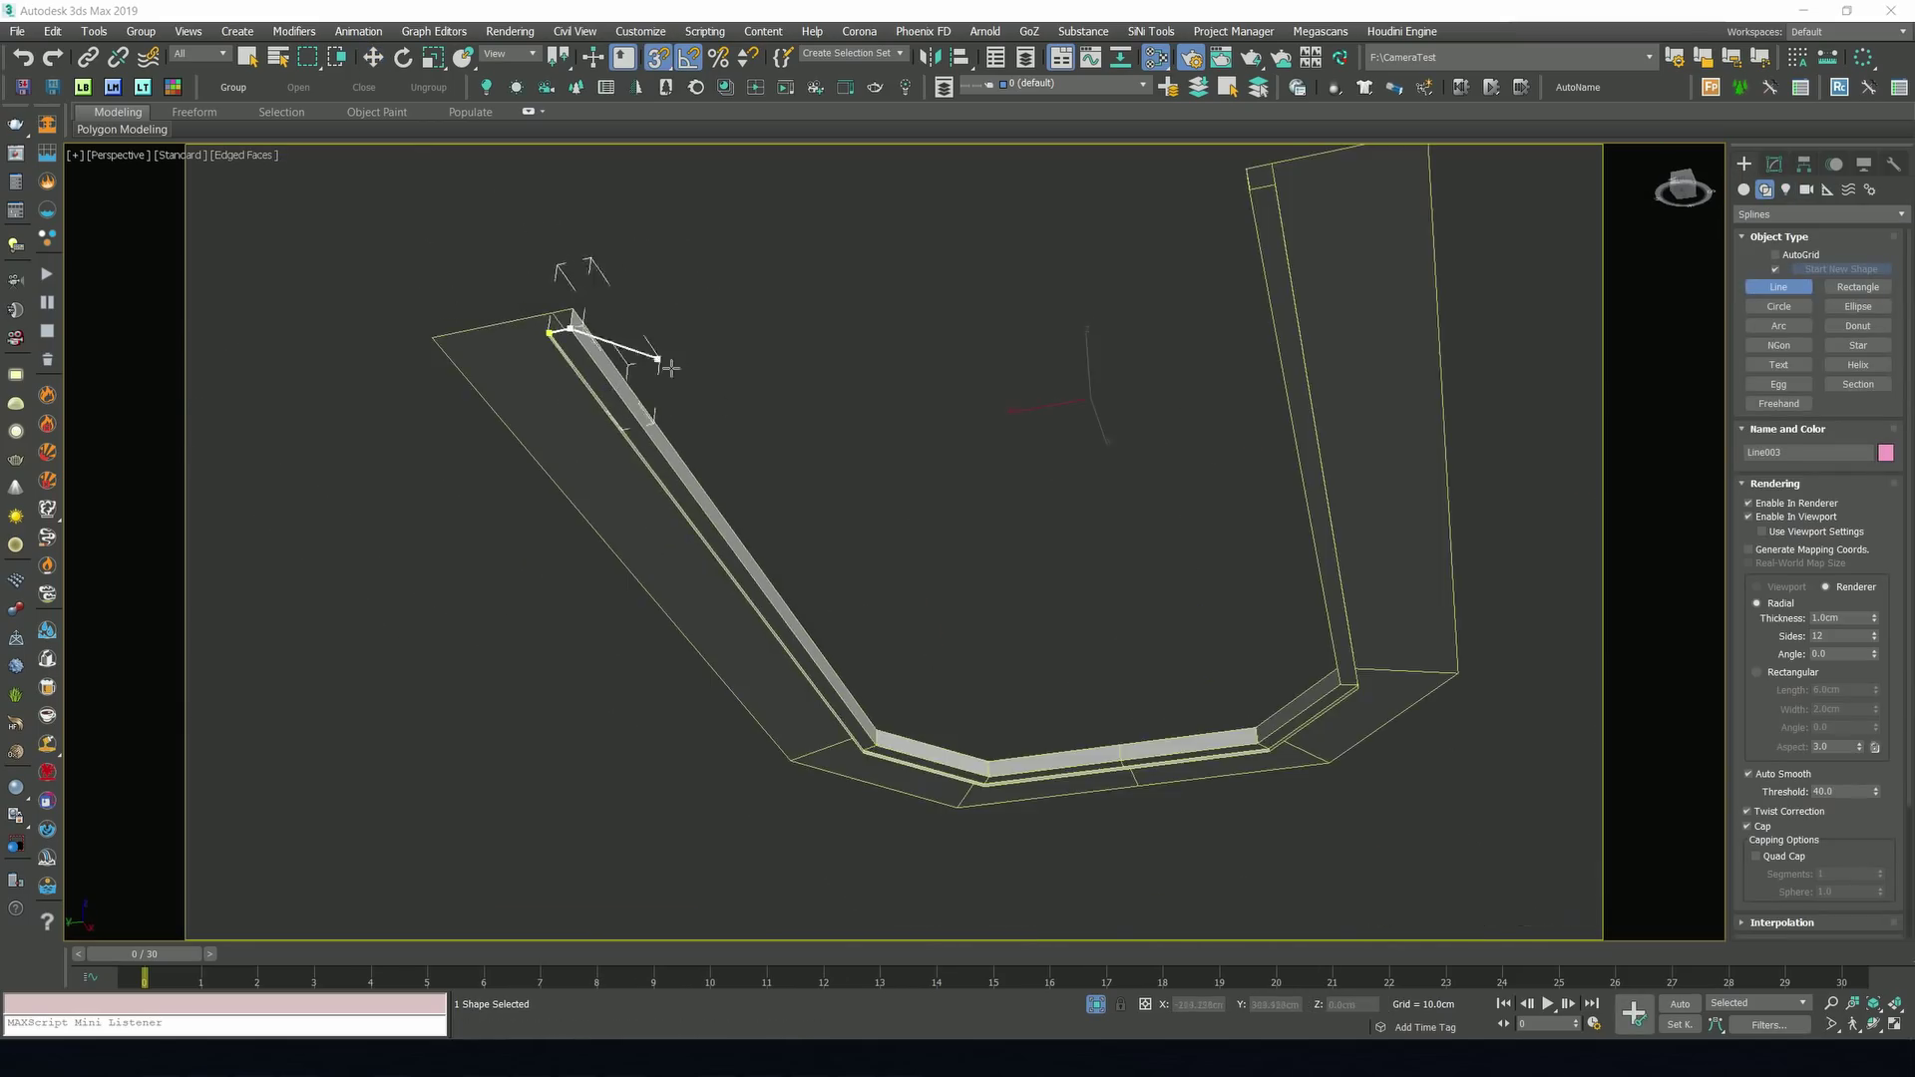
pyautogui.scroll(5, 857, 735)
pyautogui.click(925, 750)
pyautogui.click(1290, 851)
pyautogui.scroll(-4, 1290, 850)
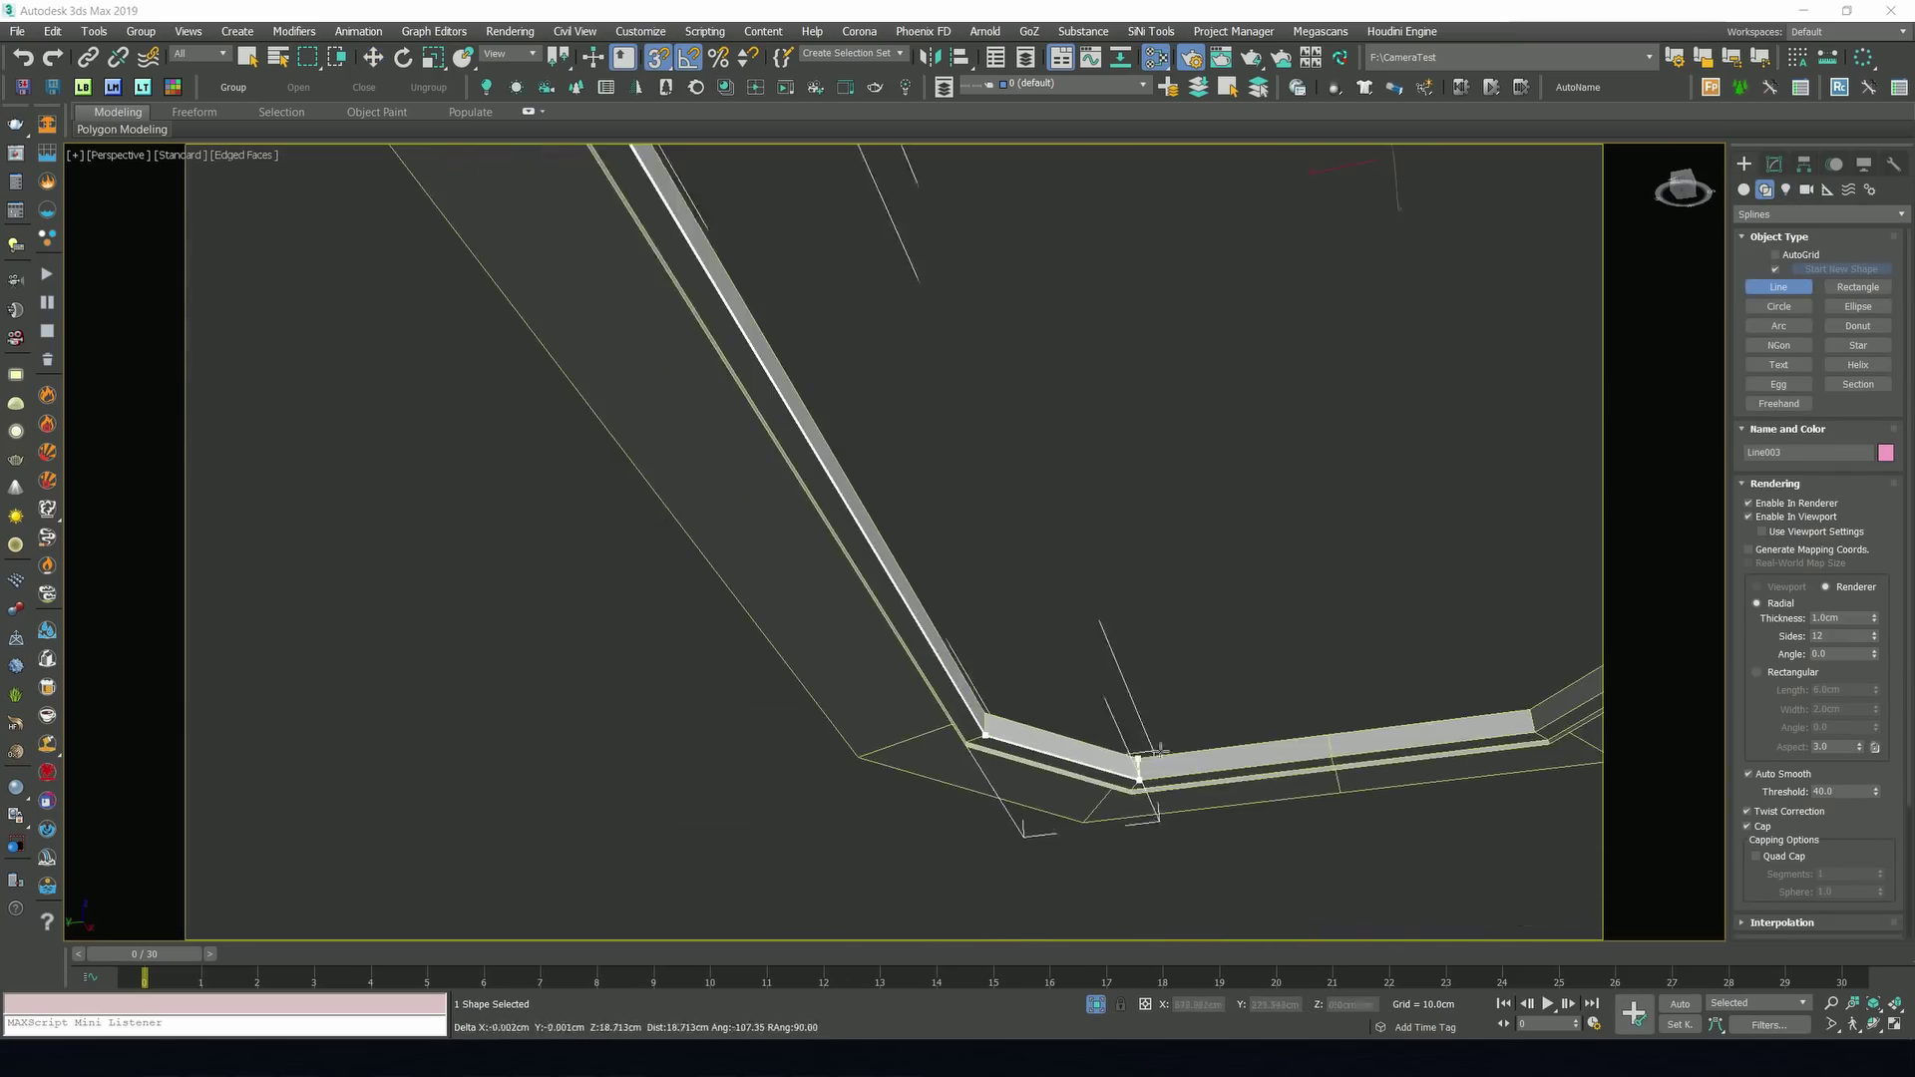
pyautogui.click(1540, 729)
pyautogui.scroll(2, 1539, 729)
pyautogui.moveTo(1539, 729); pyautogui.dragTo(998, 738, button='middle')
pyautogui.click(1013, 741)
pyautogui.scroll(-5, 1013, 740)
pyautogui.scroll(5, 1139, 385)
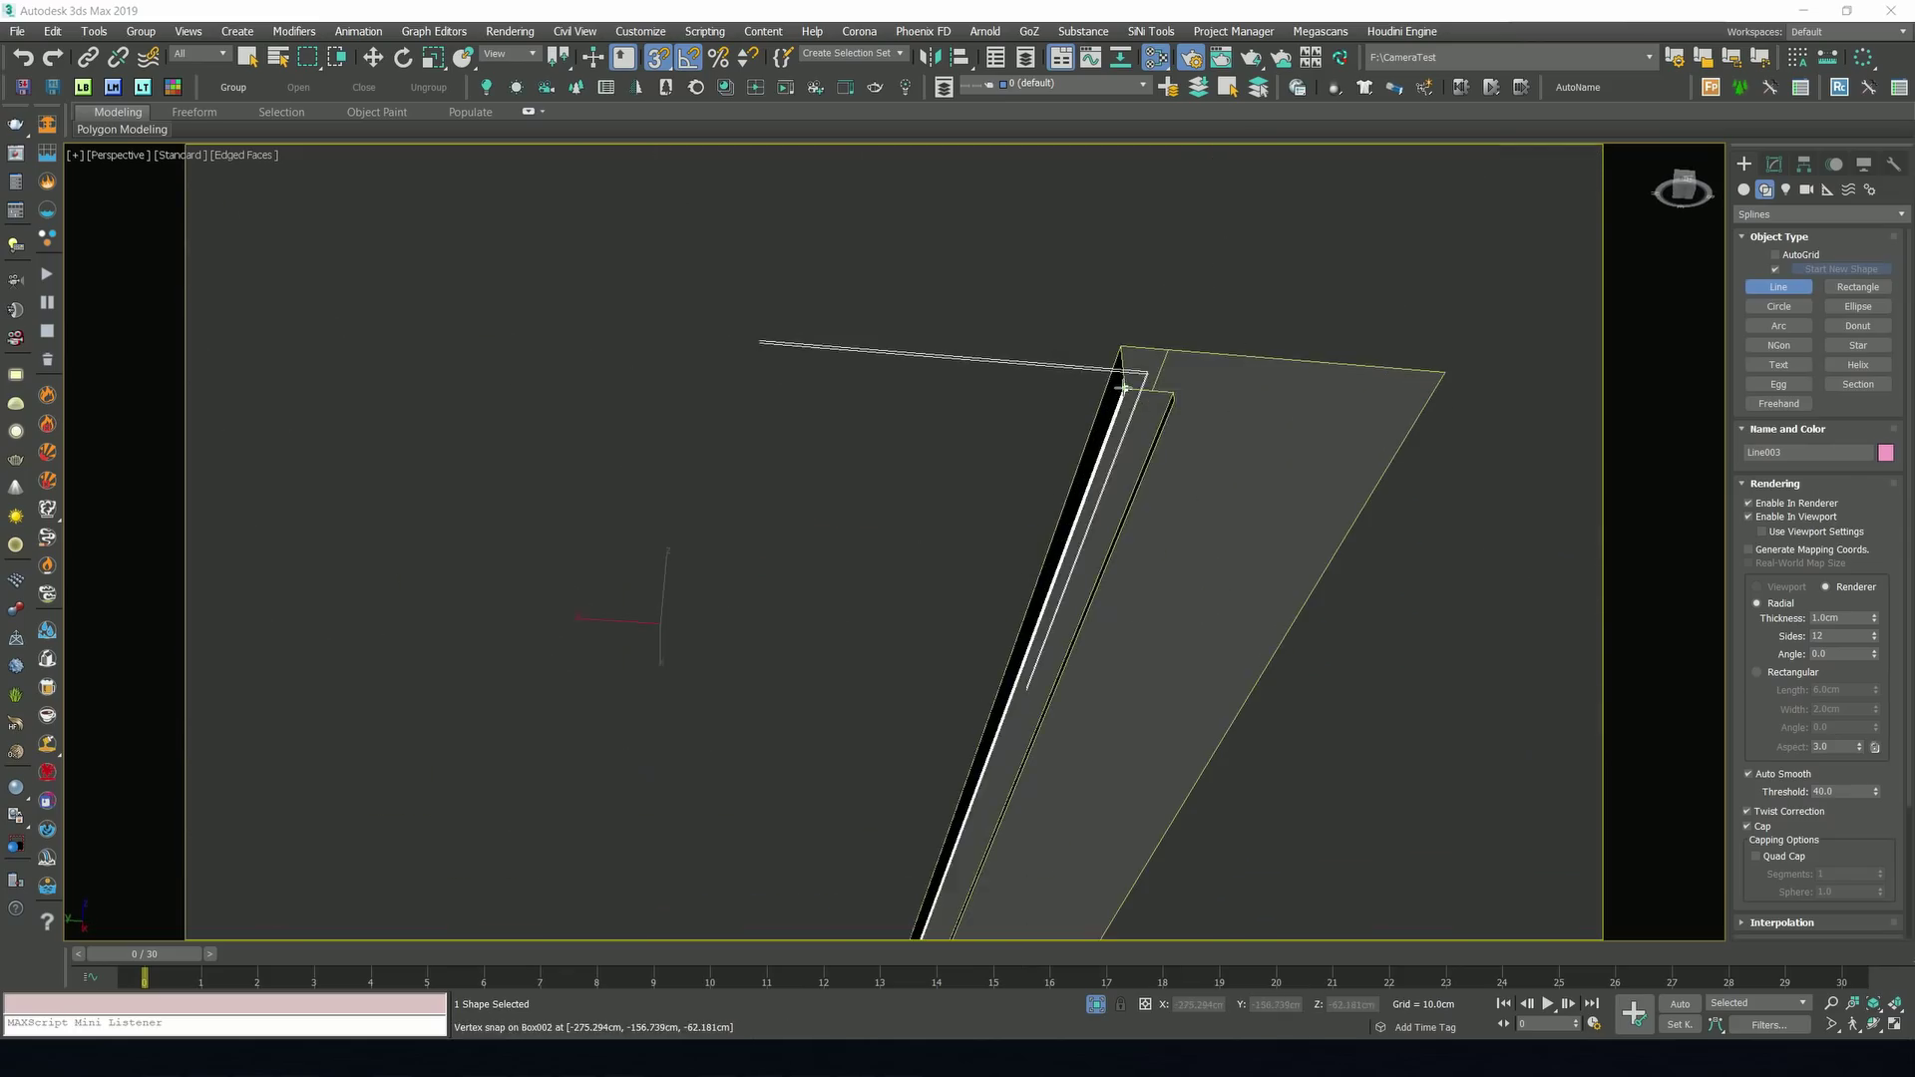
pyautogui.click(1127, 389)
pyautogui.click(1176, 394)
pyautogui.rightClick(1176, 393)
pyautogui.scroll(-5, 1176, 393)
pyautogui.keyDown('alt'); pyautogui.moveTo(1176, 393); pyautogui.dragTo(1052, 548, button='middle'); pyautogui.keyUp('alt')
# Return to the camera view and end isolation so the whole scene is visible.
pyautogui.press('c')
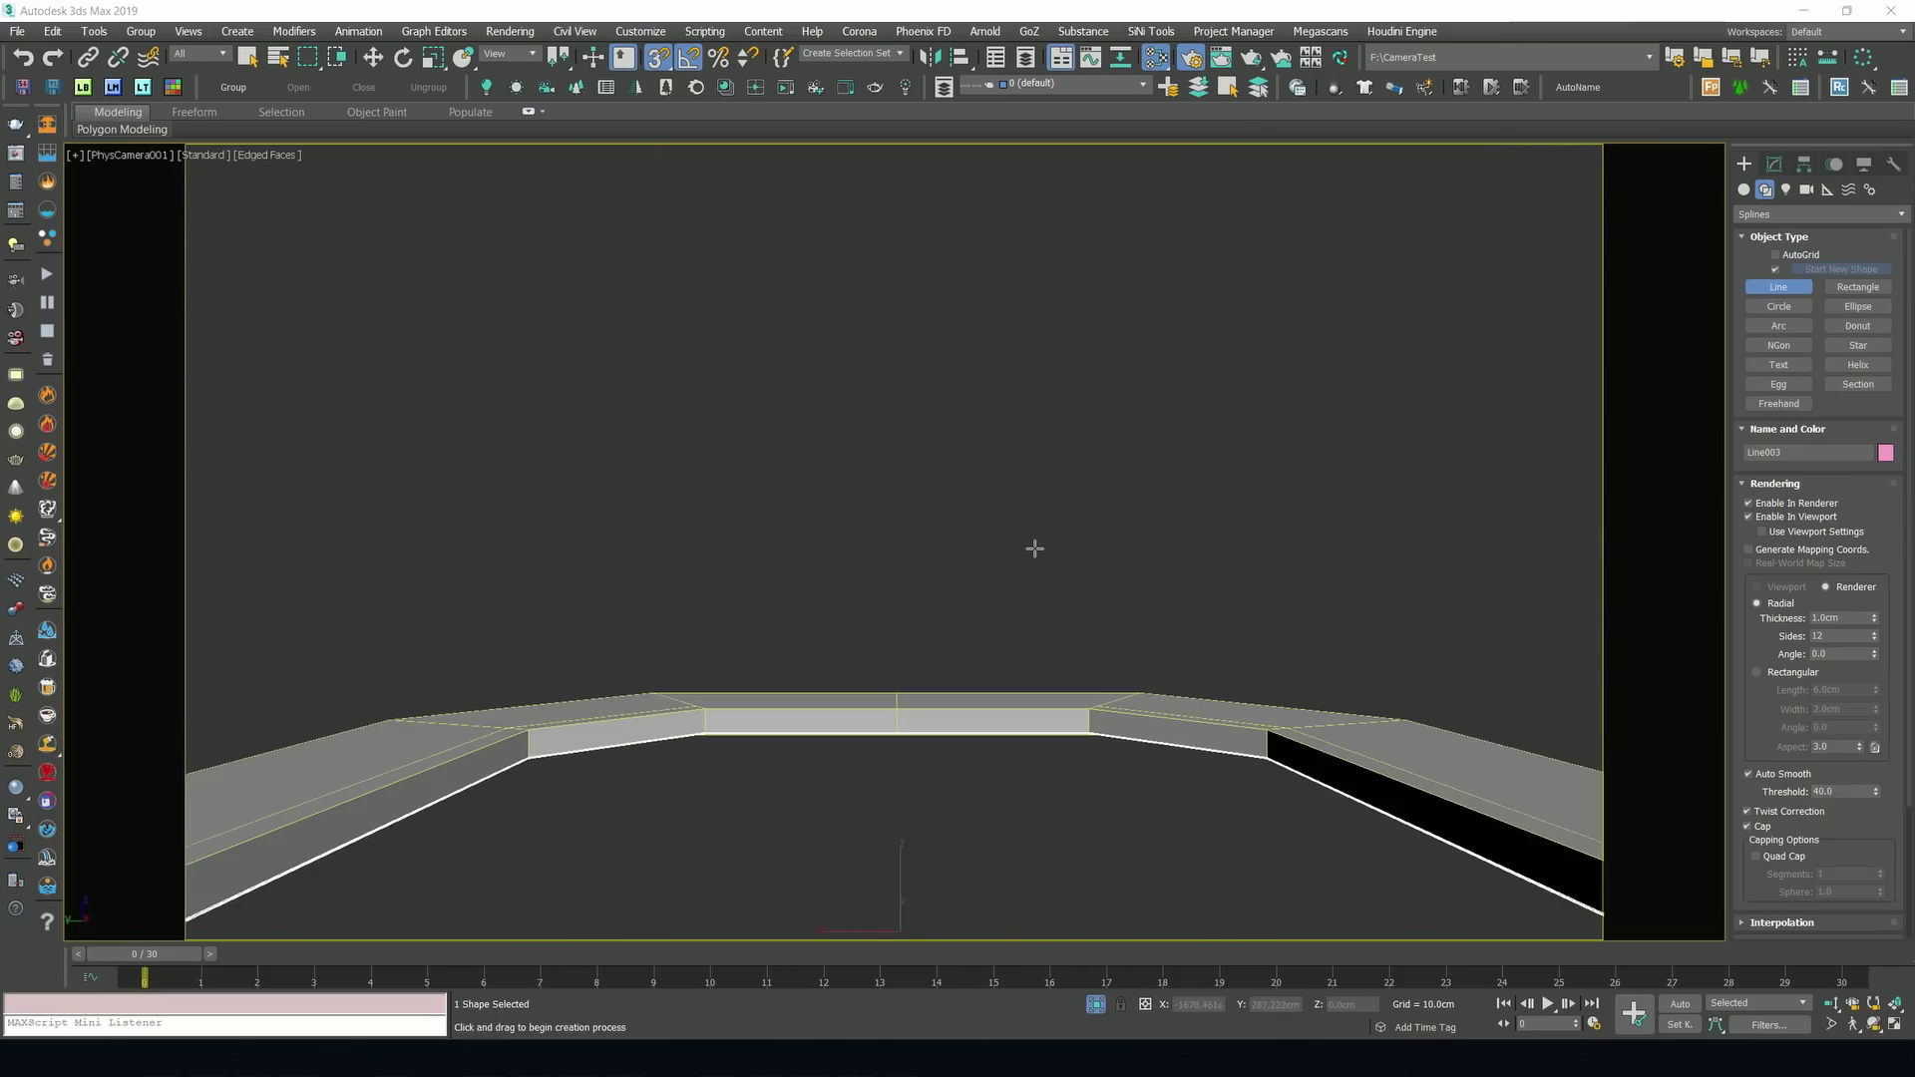
pyautogui.rightClick(1054, 532)
pyautogui.rightClick(1053, 531)
pyautogui.click(1094, 371)
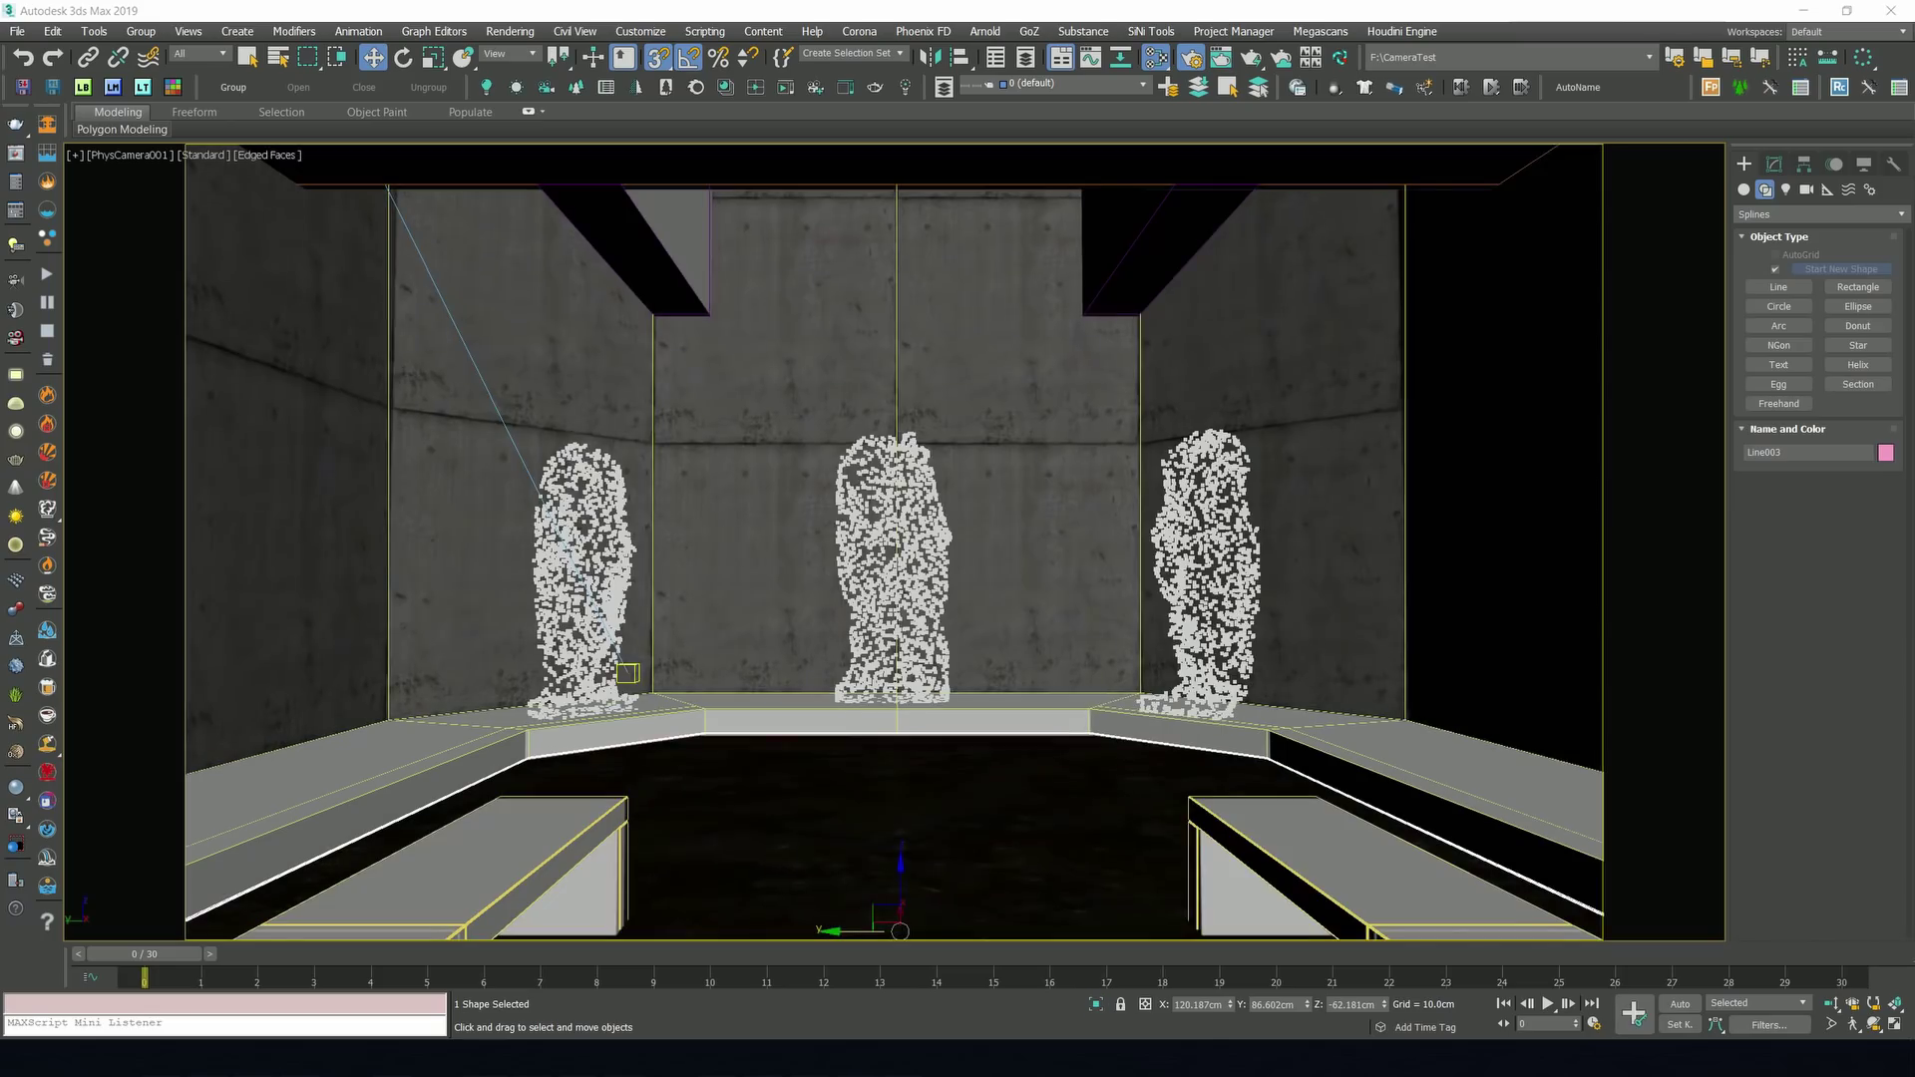
pyautogui.press('m')
pyautogui.rightClick(1086, 418)
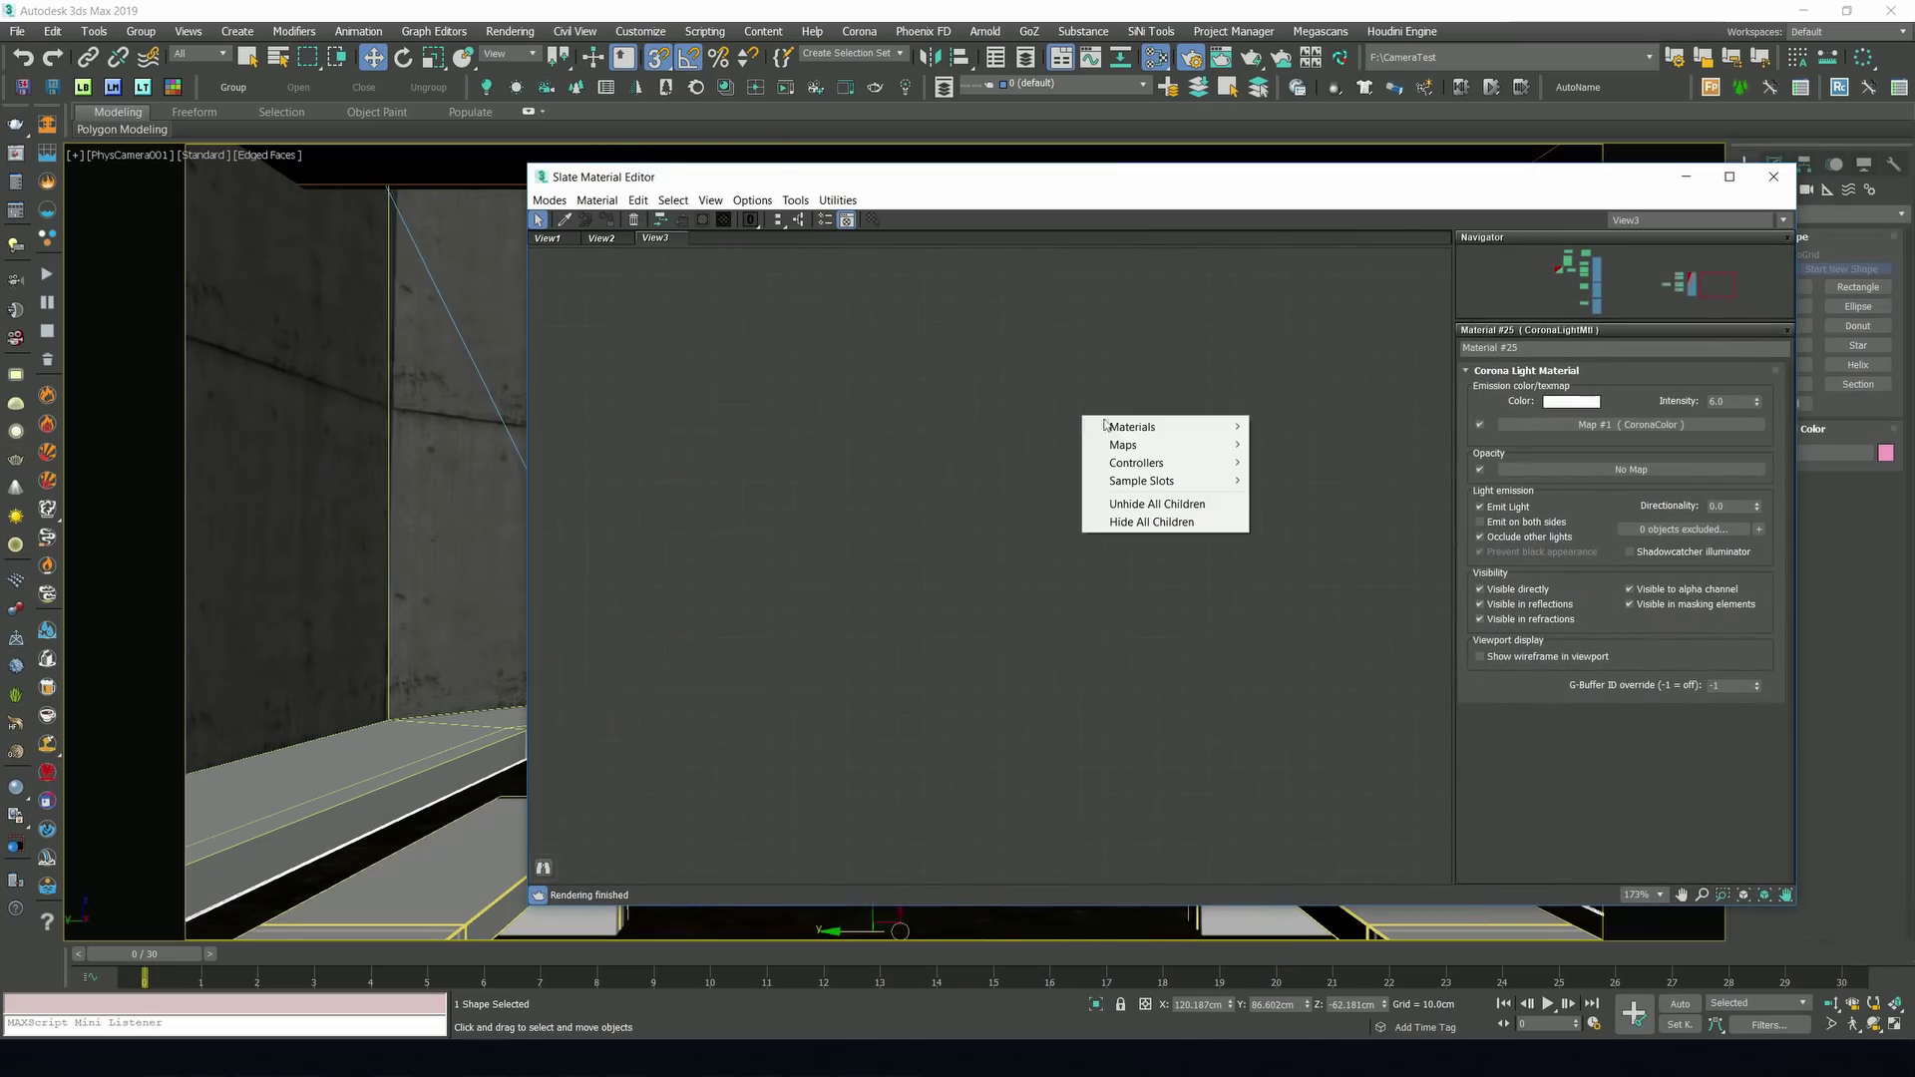
# Create a CoronaLightMtl with a CoronaColor map in its Texmap slot and intensity 6.0.
pyautogui.moveTo(1137, 427)
pyautogui.moveTo(1292, 466)
pyautogui.click(1396, 506)
pyautogui.moveTo(977, 446); pyautogui.dragTo(769, 463)
pyautogui.moveTo(801, 491)
pyautogui.click(925, 545)
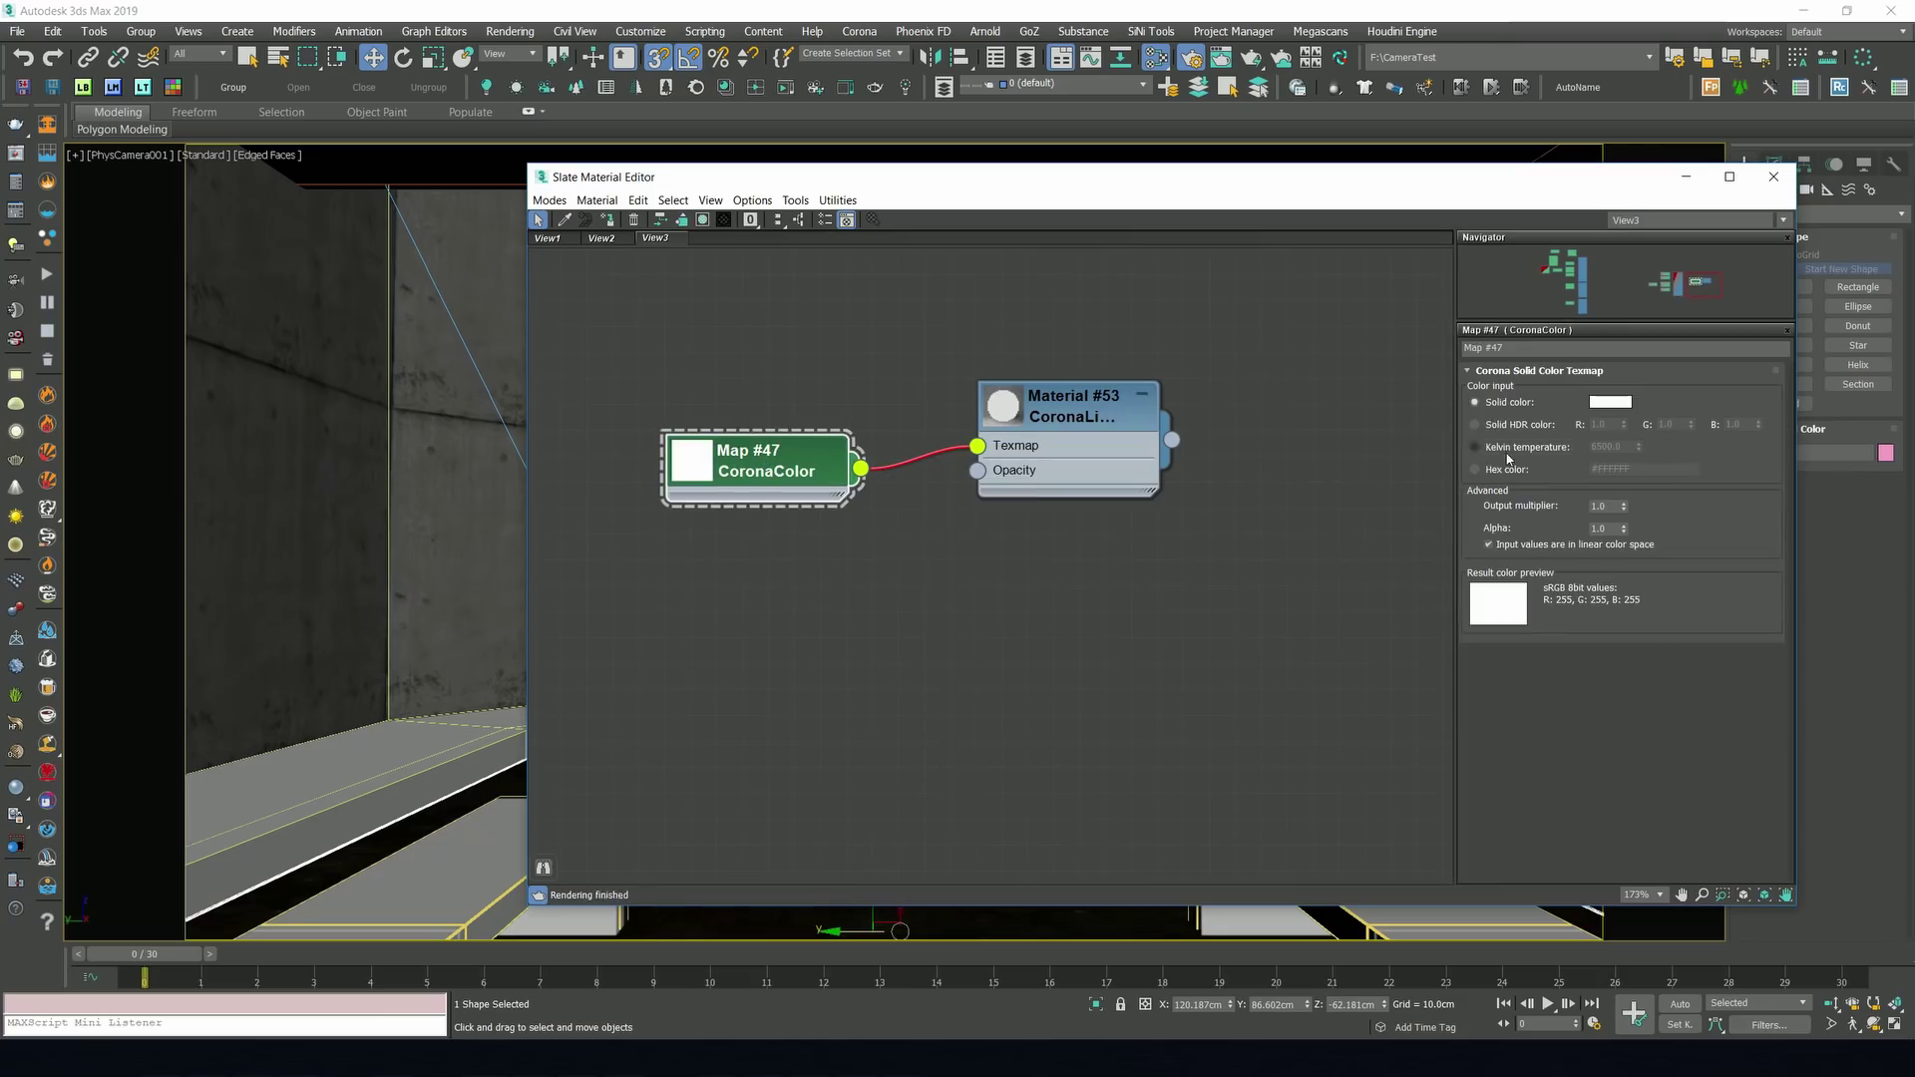
pyautogui.doubleClick(1070, 409)
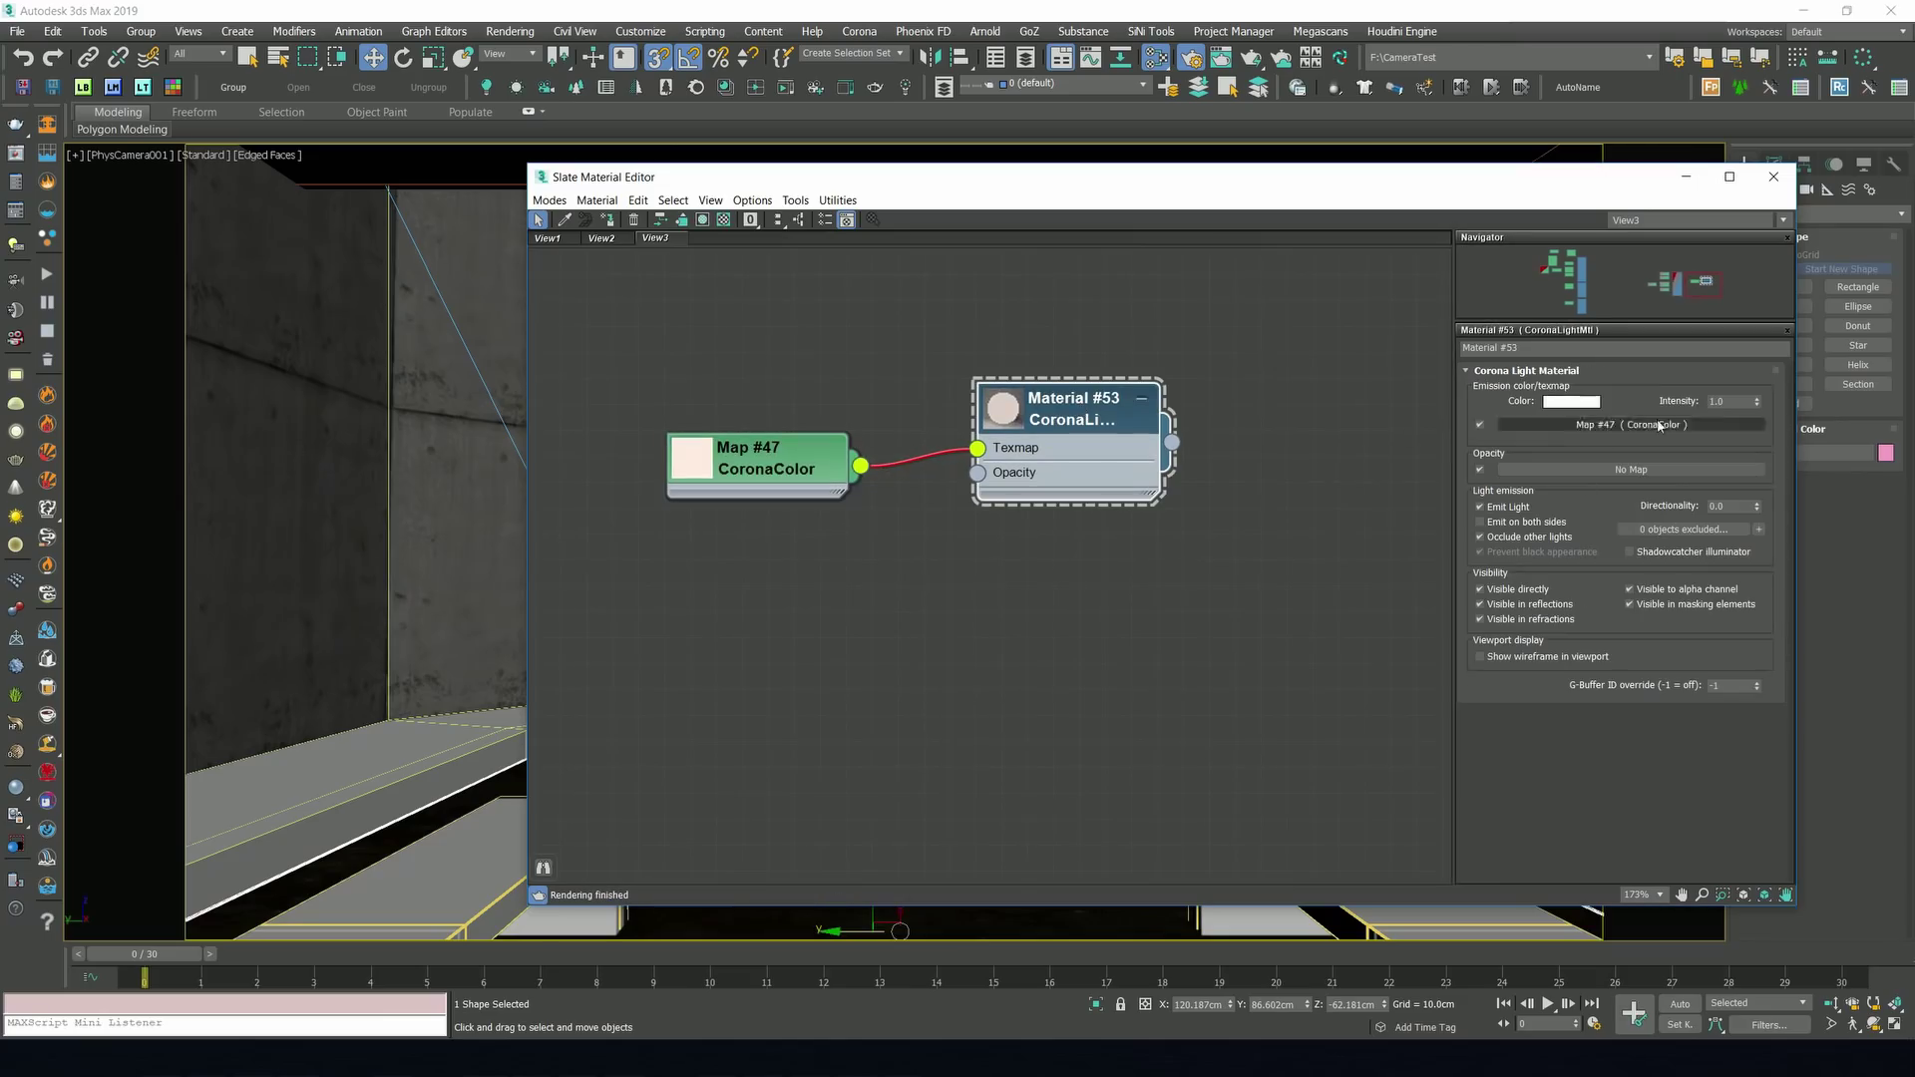
pyautogui.write('6')
pyautogui.press('Return')
pyautogui.moveTo(1083, 185); pyautogui.dragTo(1140, 209)
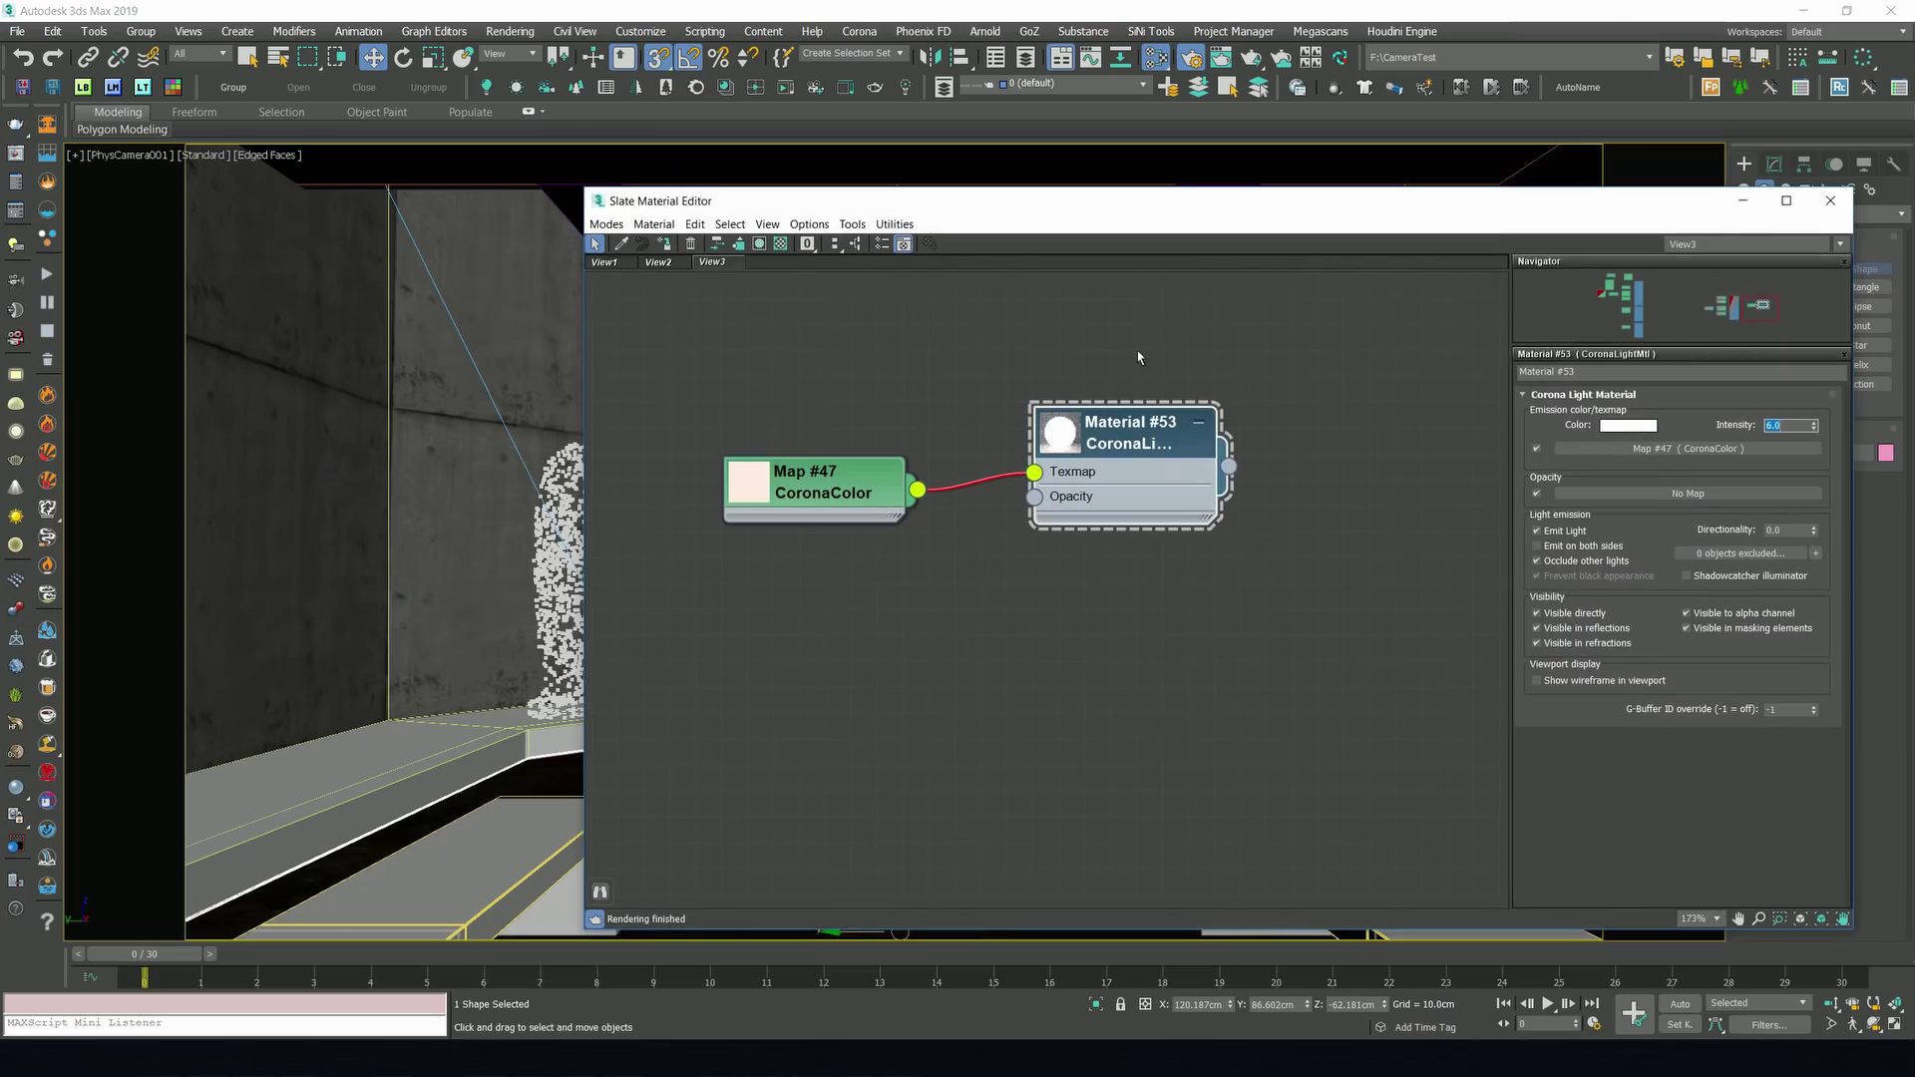
pyautogui.click(1830, 202)
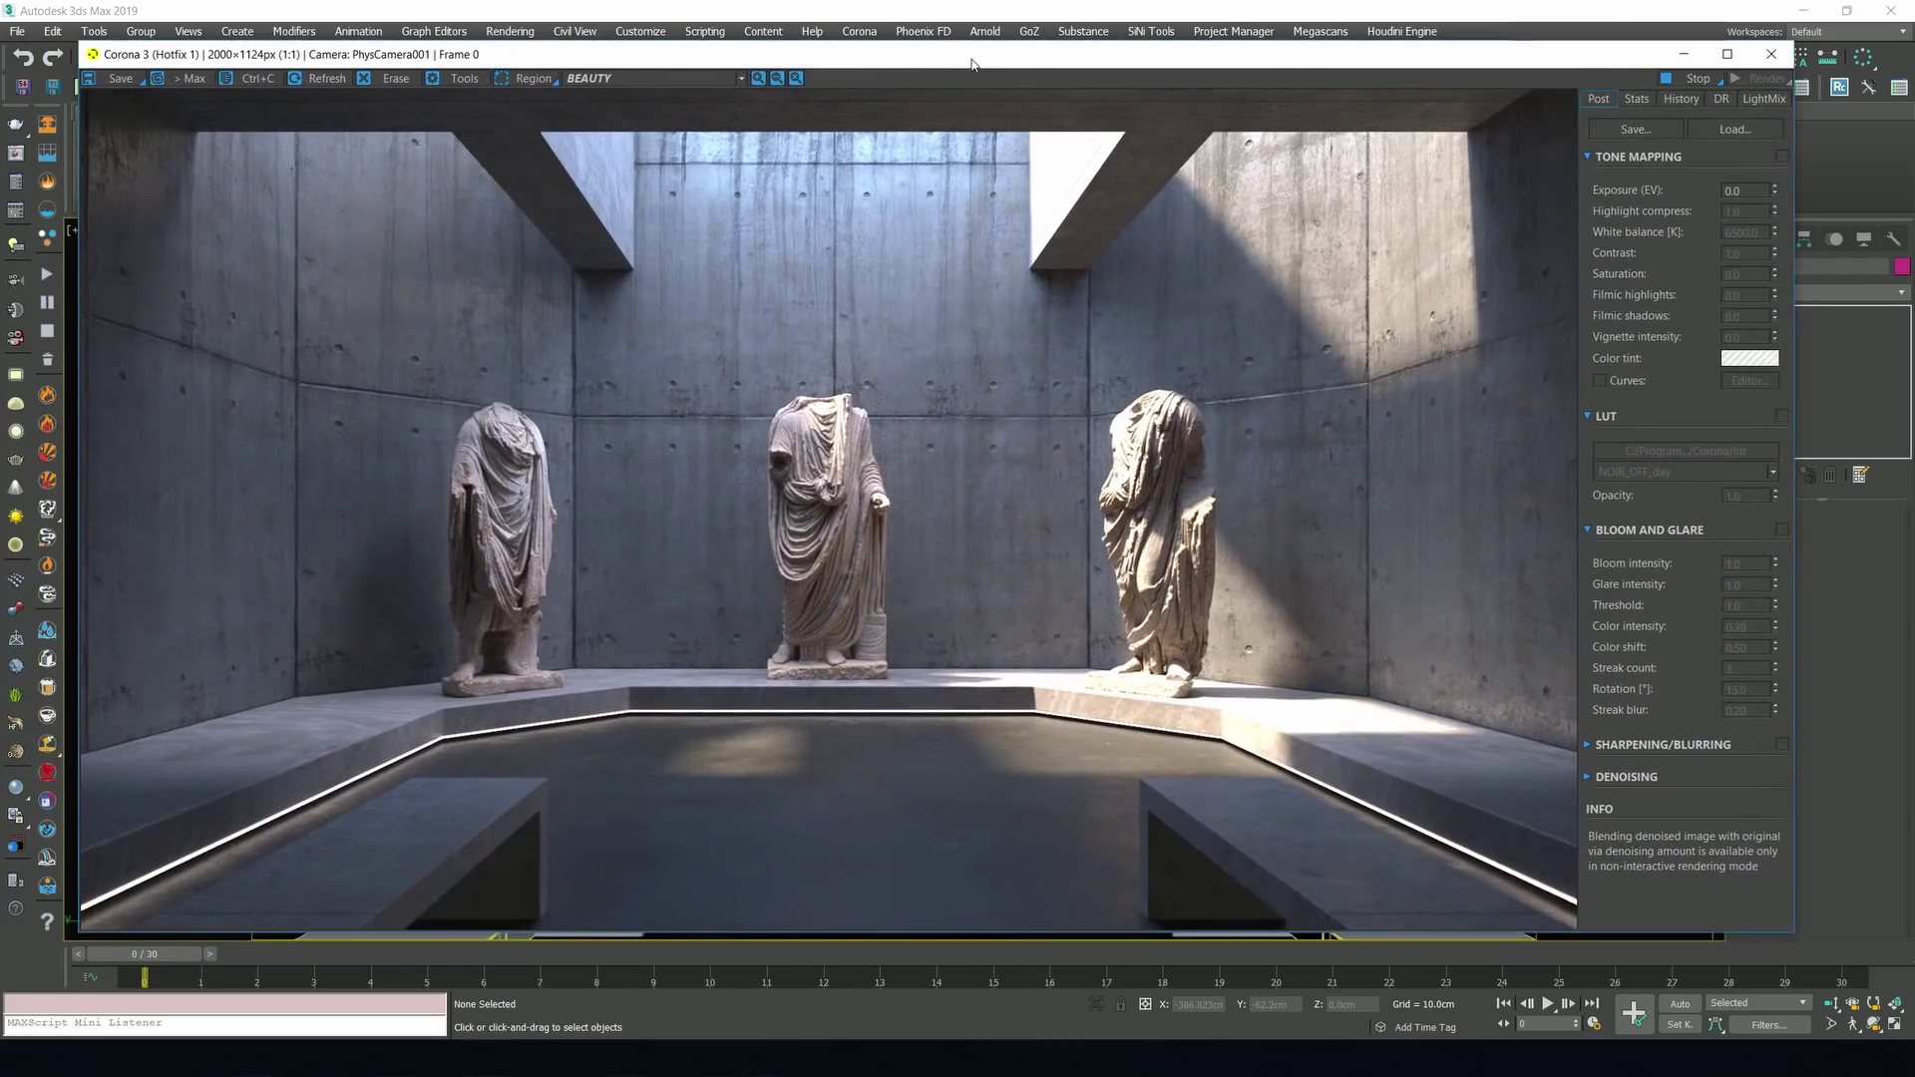
# Enable Tone Mapping with highlight compress 6.0 and contrast 5.0.
pyautogui.moveTo(1003, 75); pyautogui.dragTo(1032, 88)
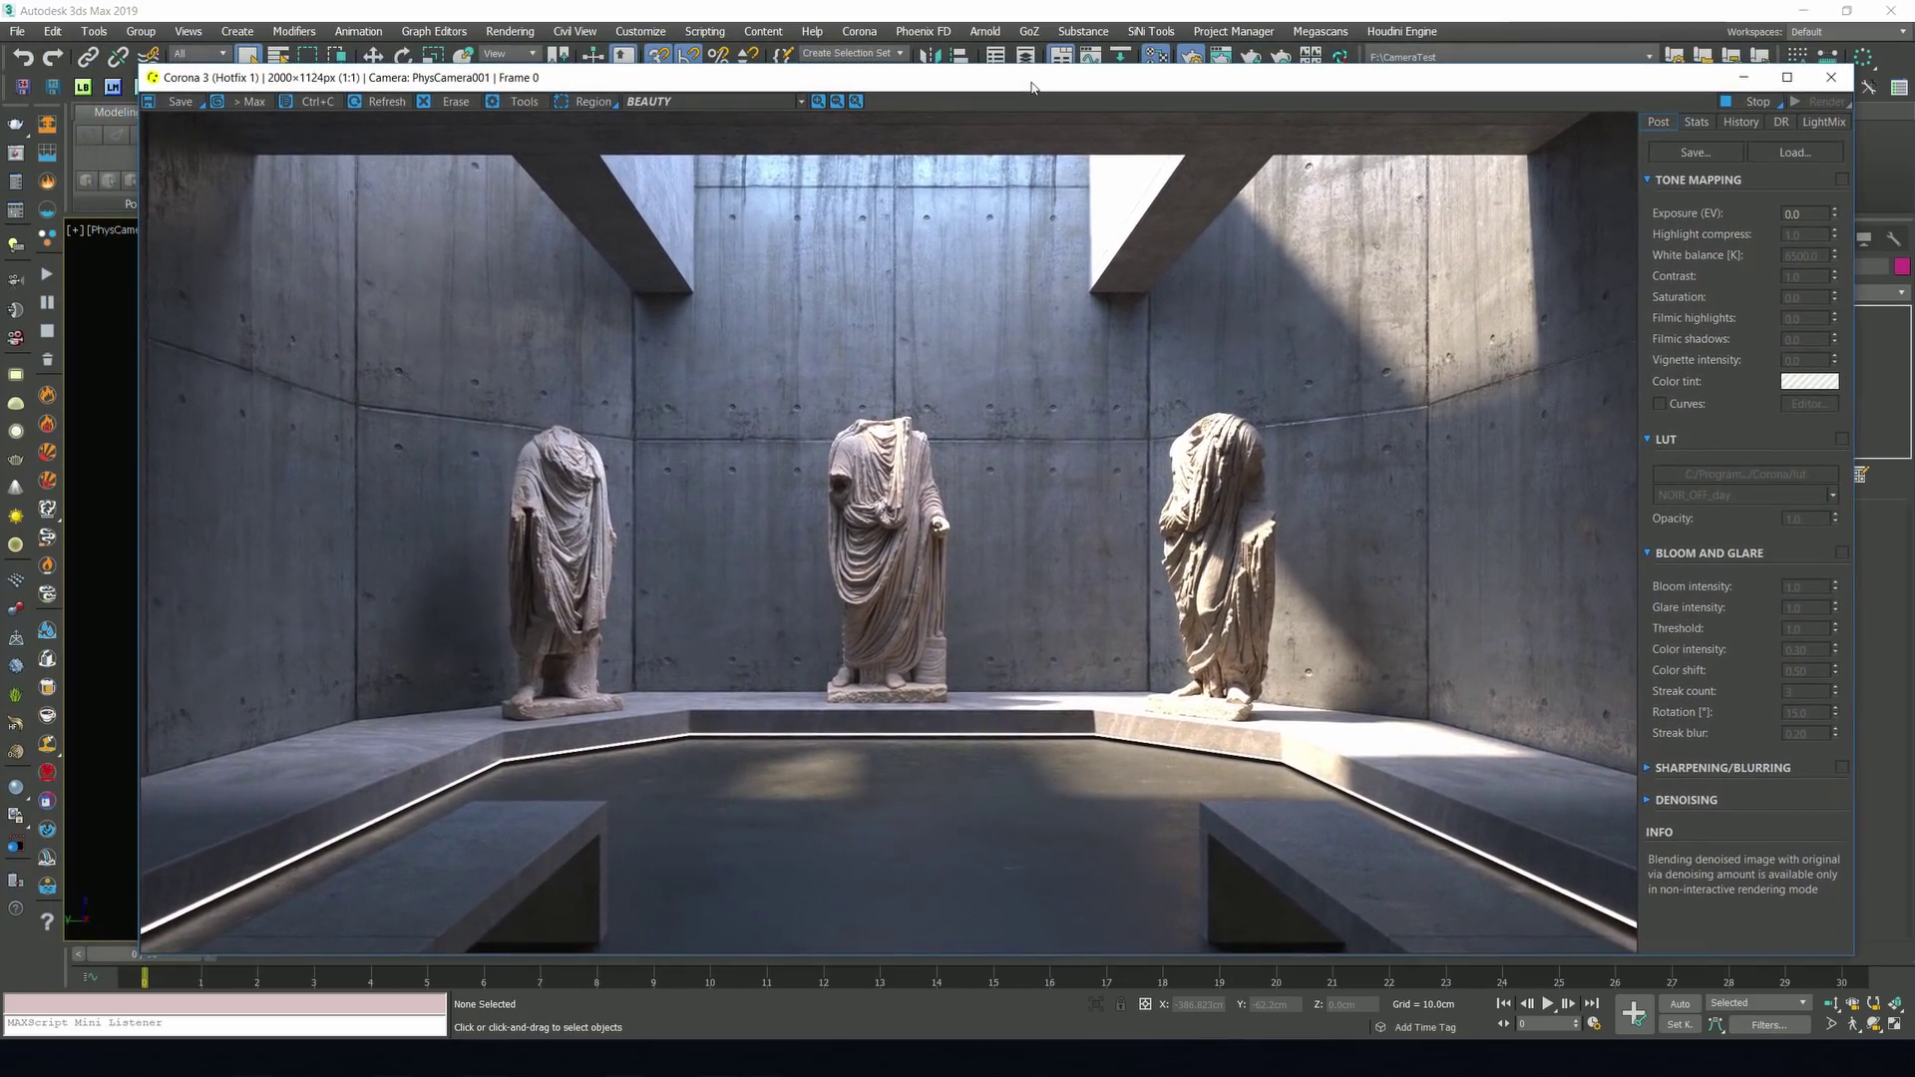
pyautogui.click(1841, 181)
pyautogui.click(1812, 214)
pyautogui.press('Tab')
pyautogui.write('6')
pyautogui.press('Return')
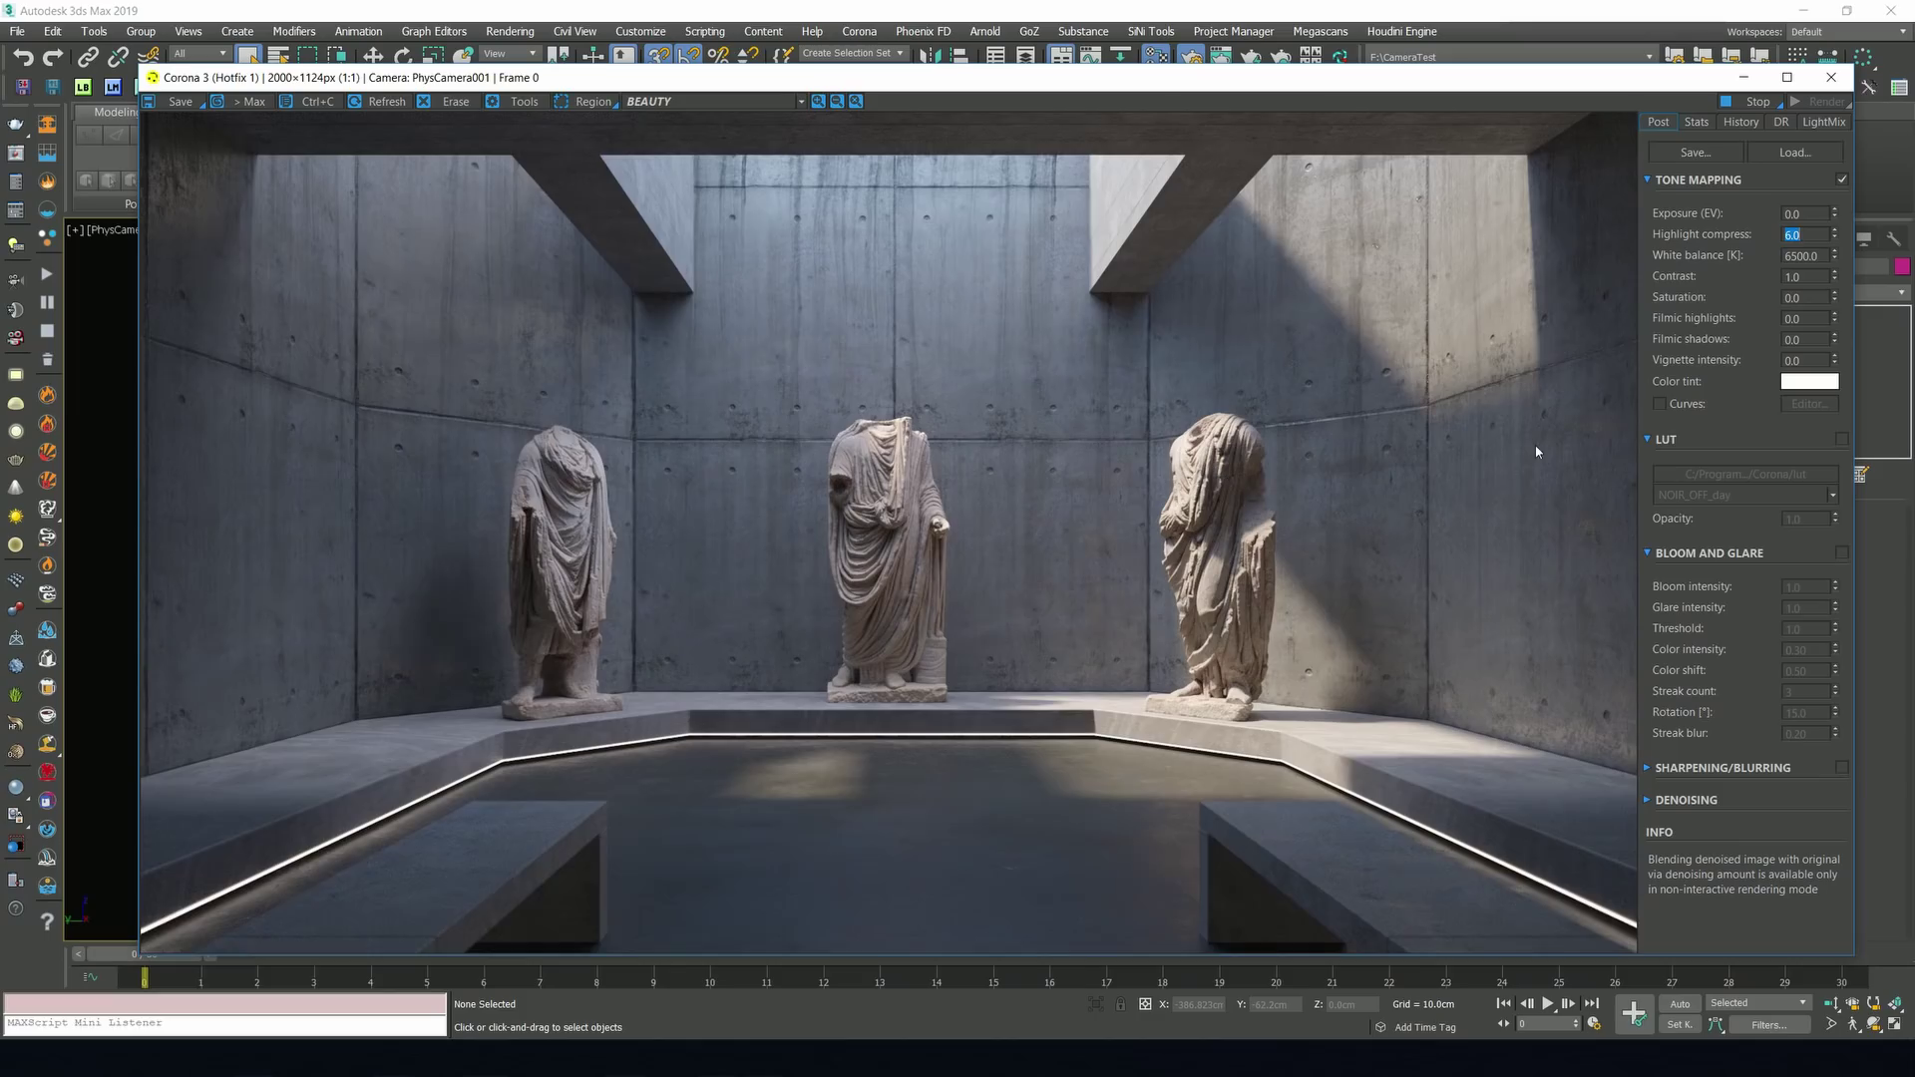
pyautogui.press('Tab')
pyautogui.press('Tab')
pyautogui.write('5')
pyautogui.press('Return')
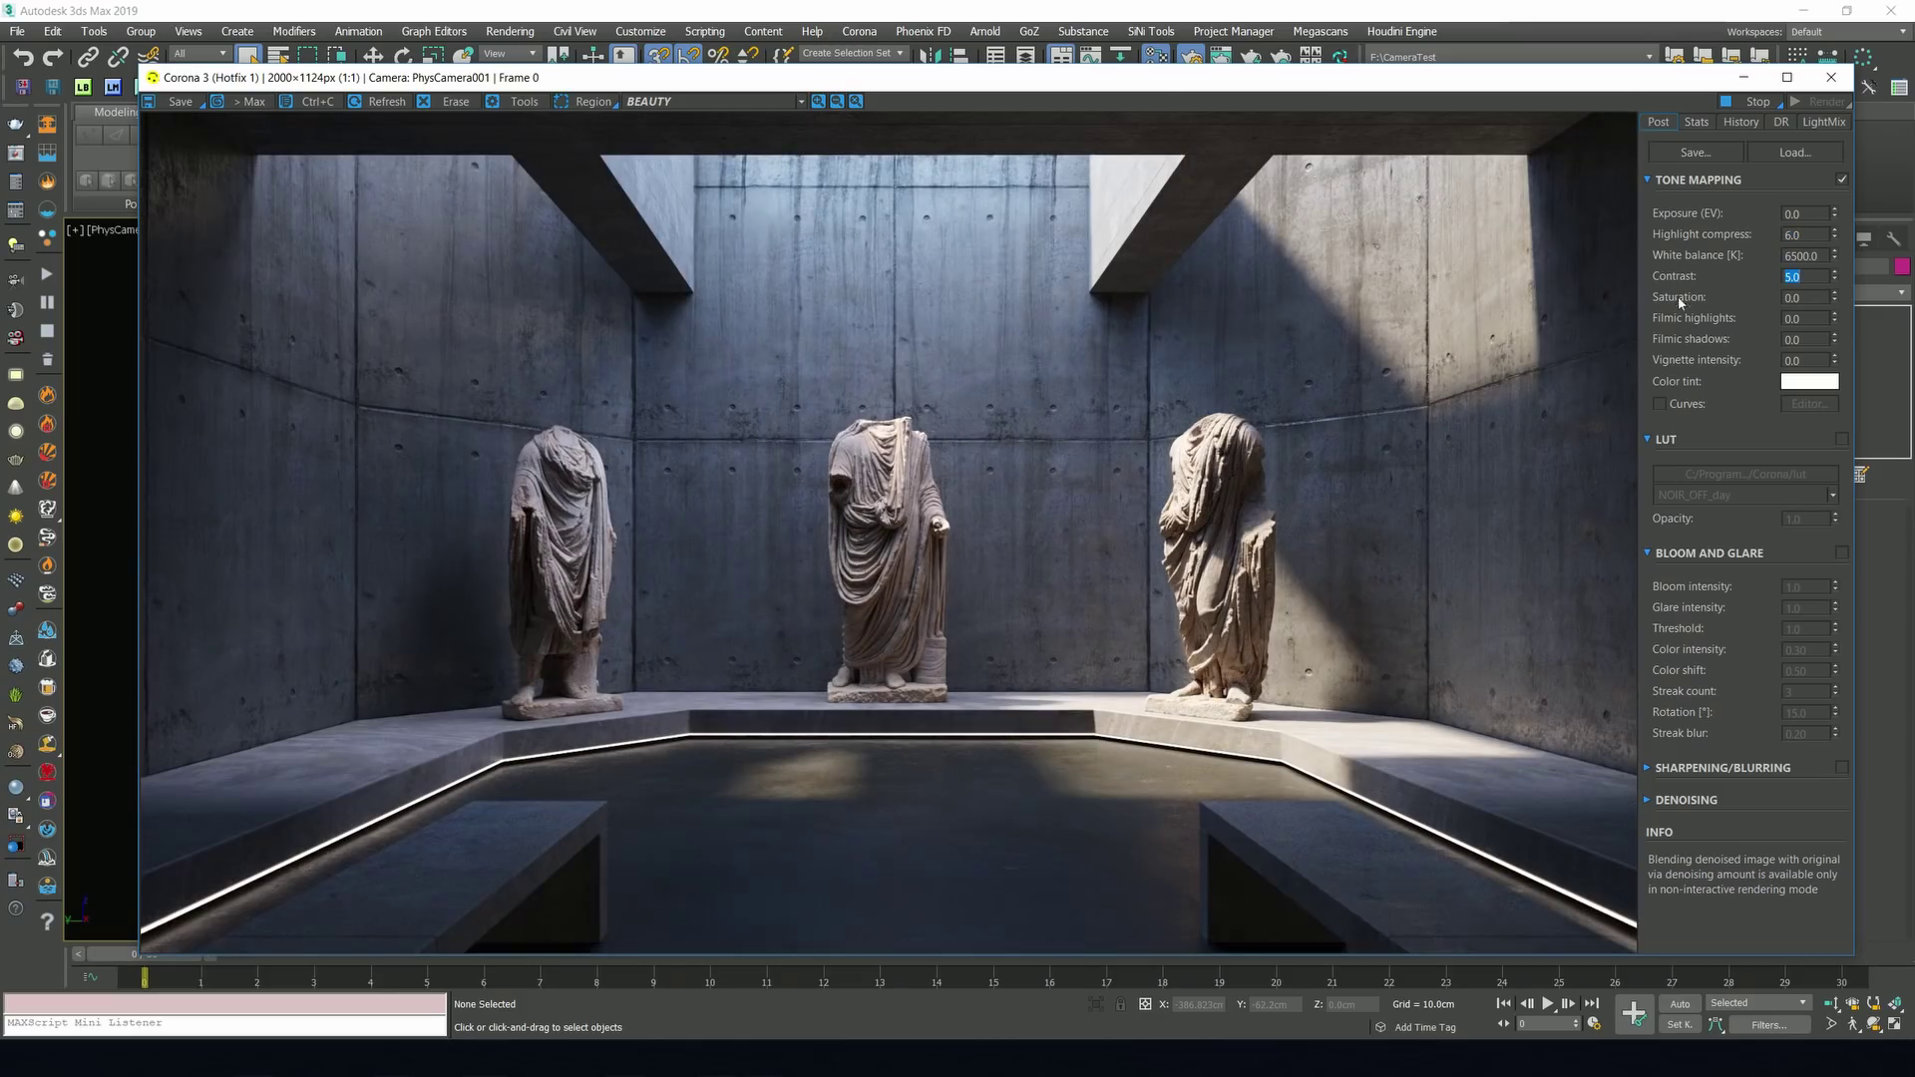
# Set filmic shadows to 0.35 and vignette intensity to 0.75.
pyautogui.press('Tab')
pyautogui.press('Tab')
pyautogui.press('Tab')
pyautogui.write('0.35')
pyautogui.press('Return')
pyautogui.press('Tab')
pyautogui.write('0.75')
pyautogui.press('Return')
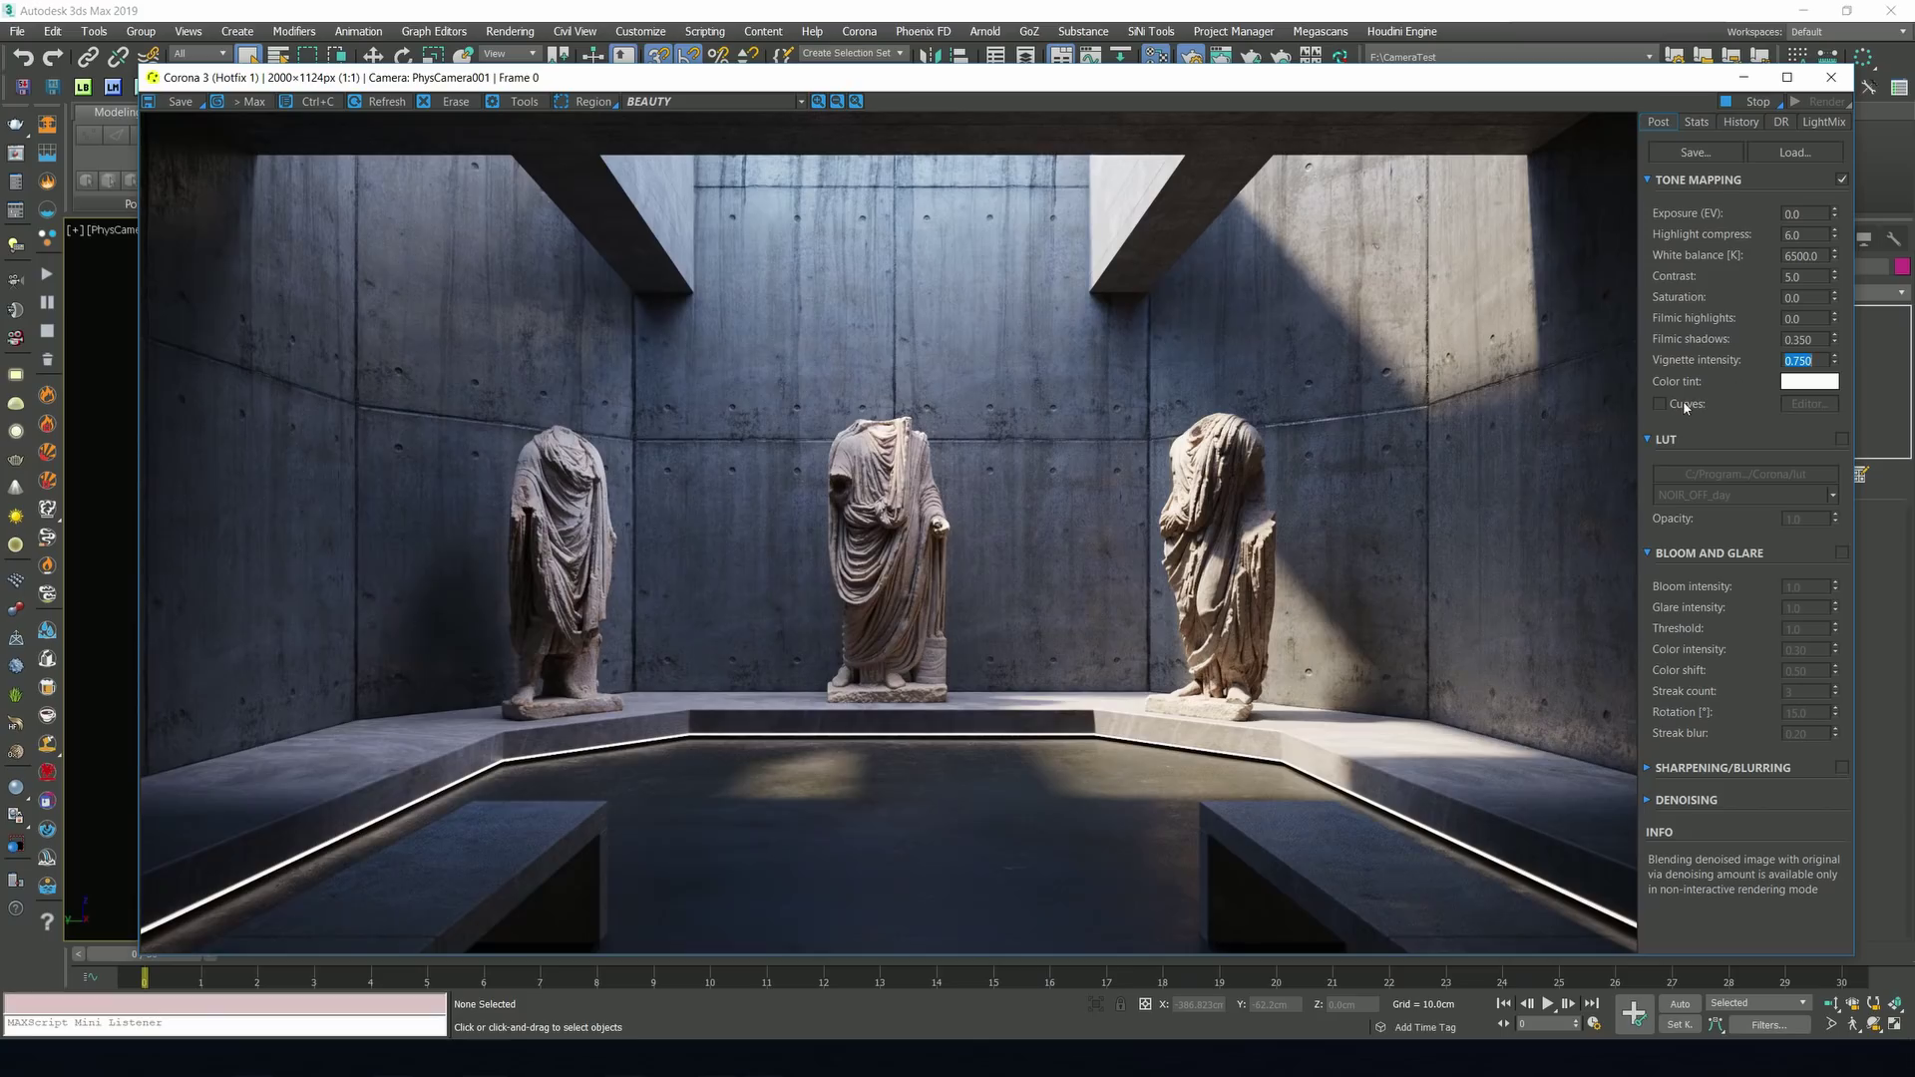
pyautogui.doubleClick(1807, 213)
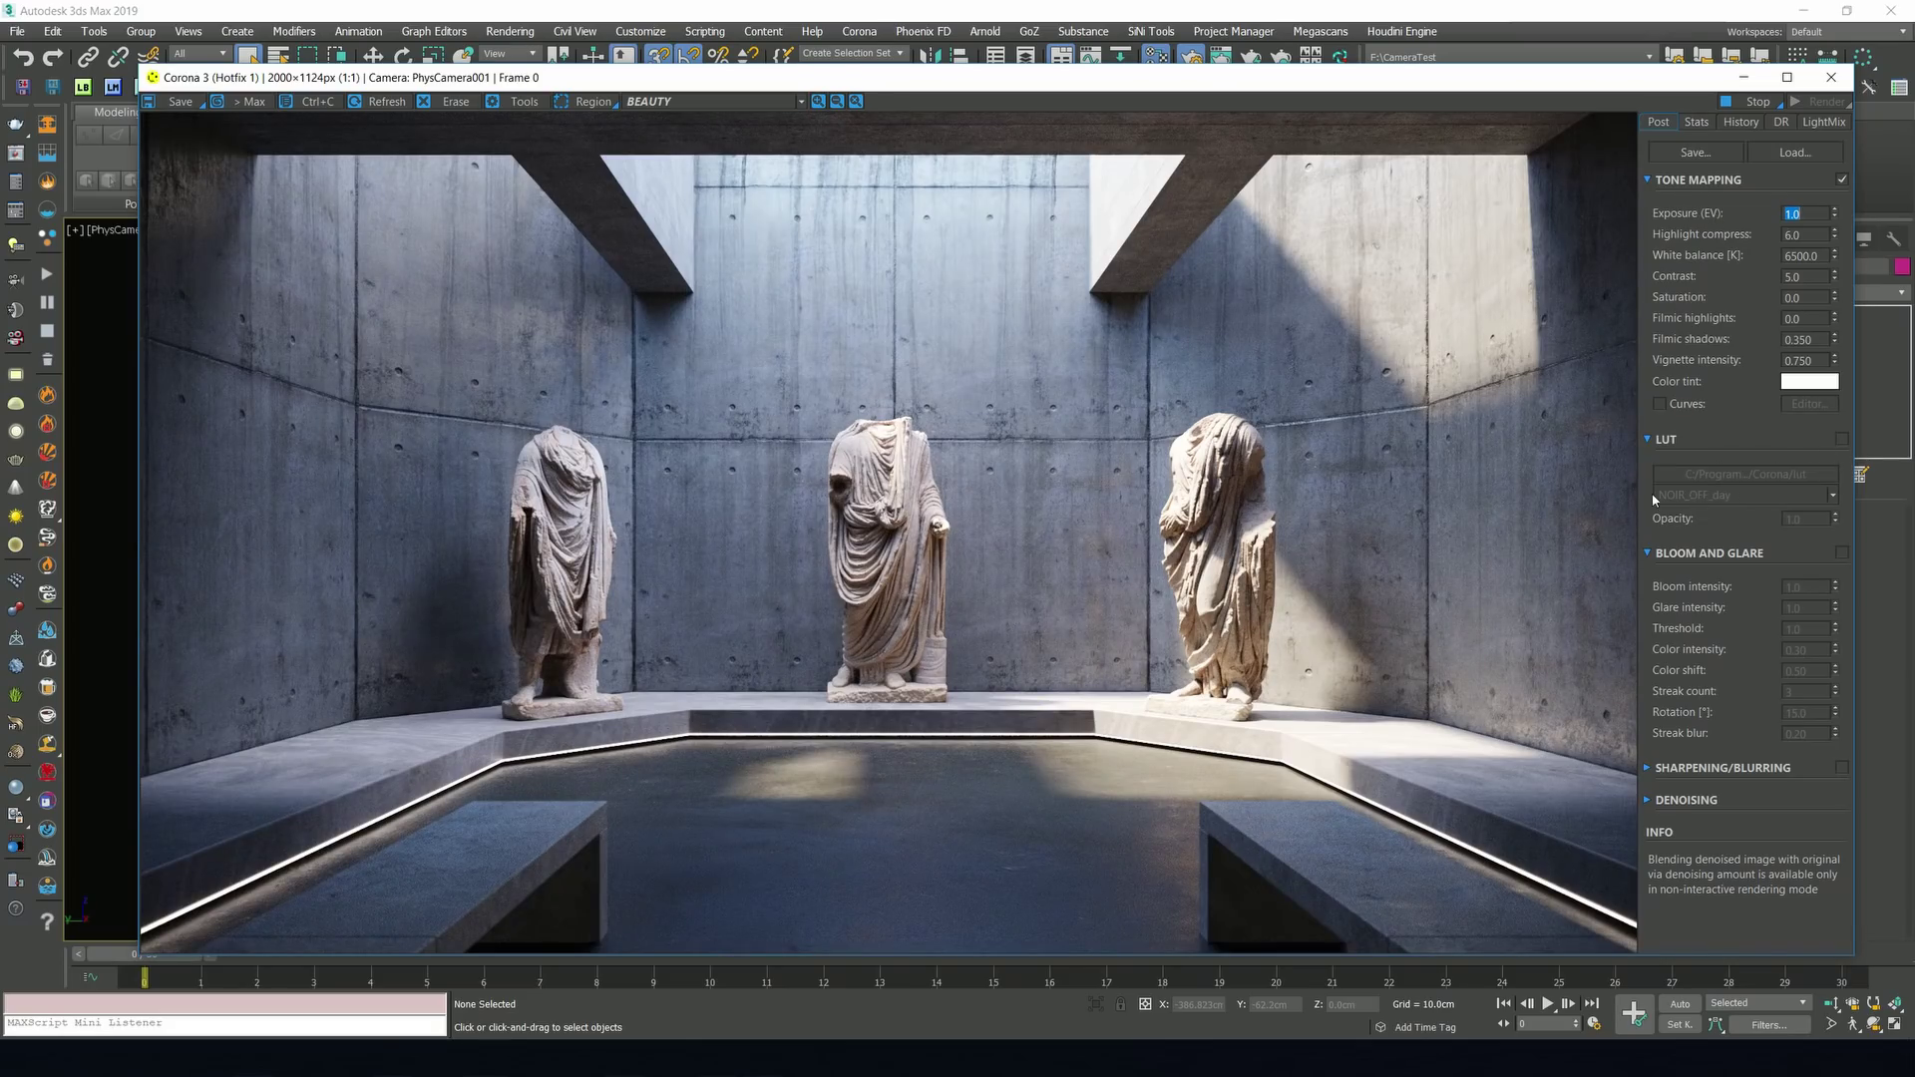
# Enable the NOIR_OFF_day LUT, lower exposure to 0.70, and turn on Bloom and Glare.
pyautogui.click(1842, 440)
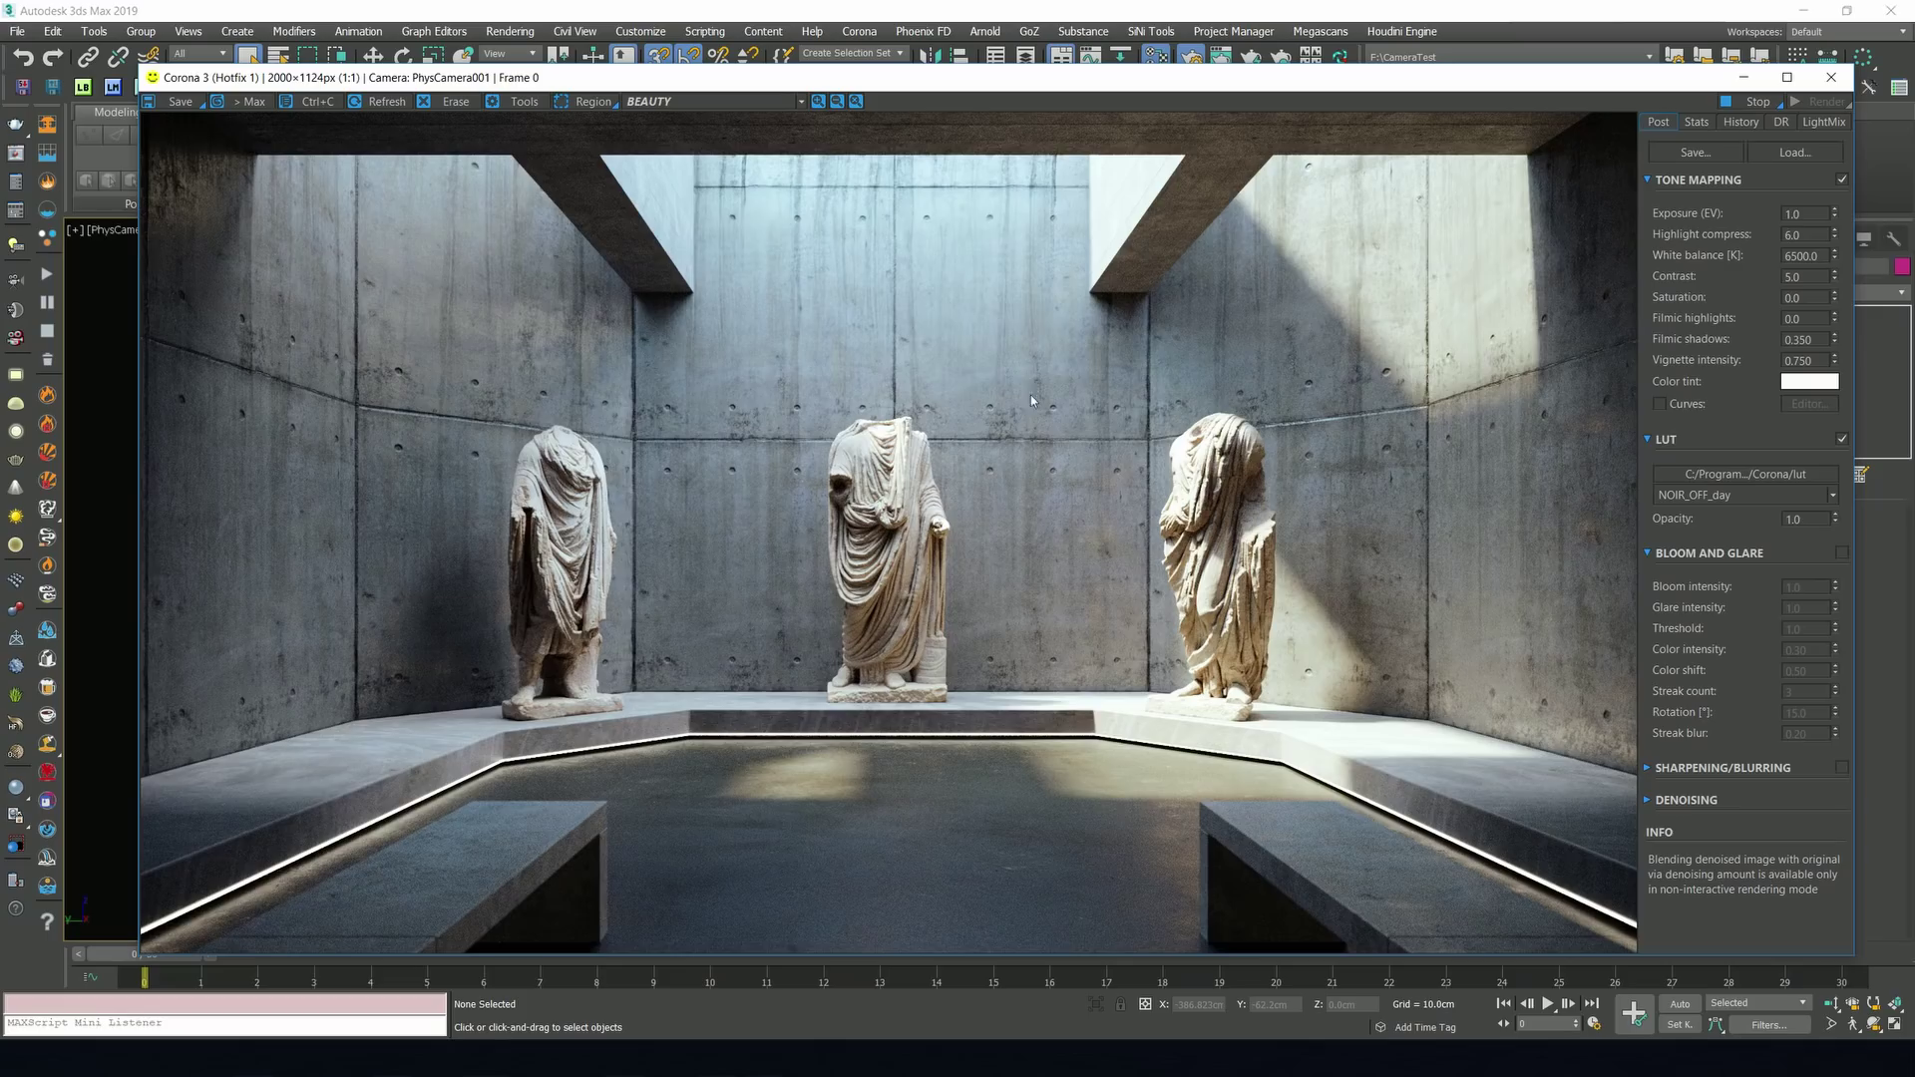
pyautogui.doubleClick(1806, 214)
pyautogui.write('0.7')
pyautogui.press('Return')
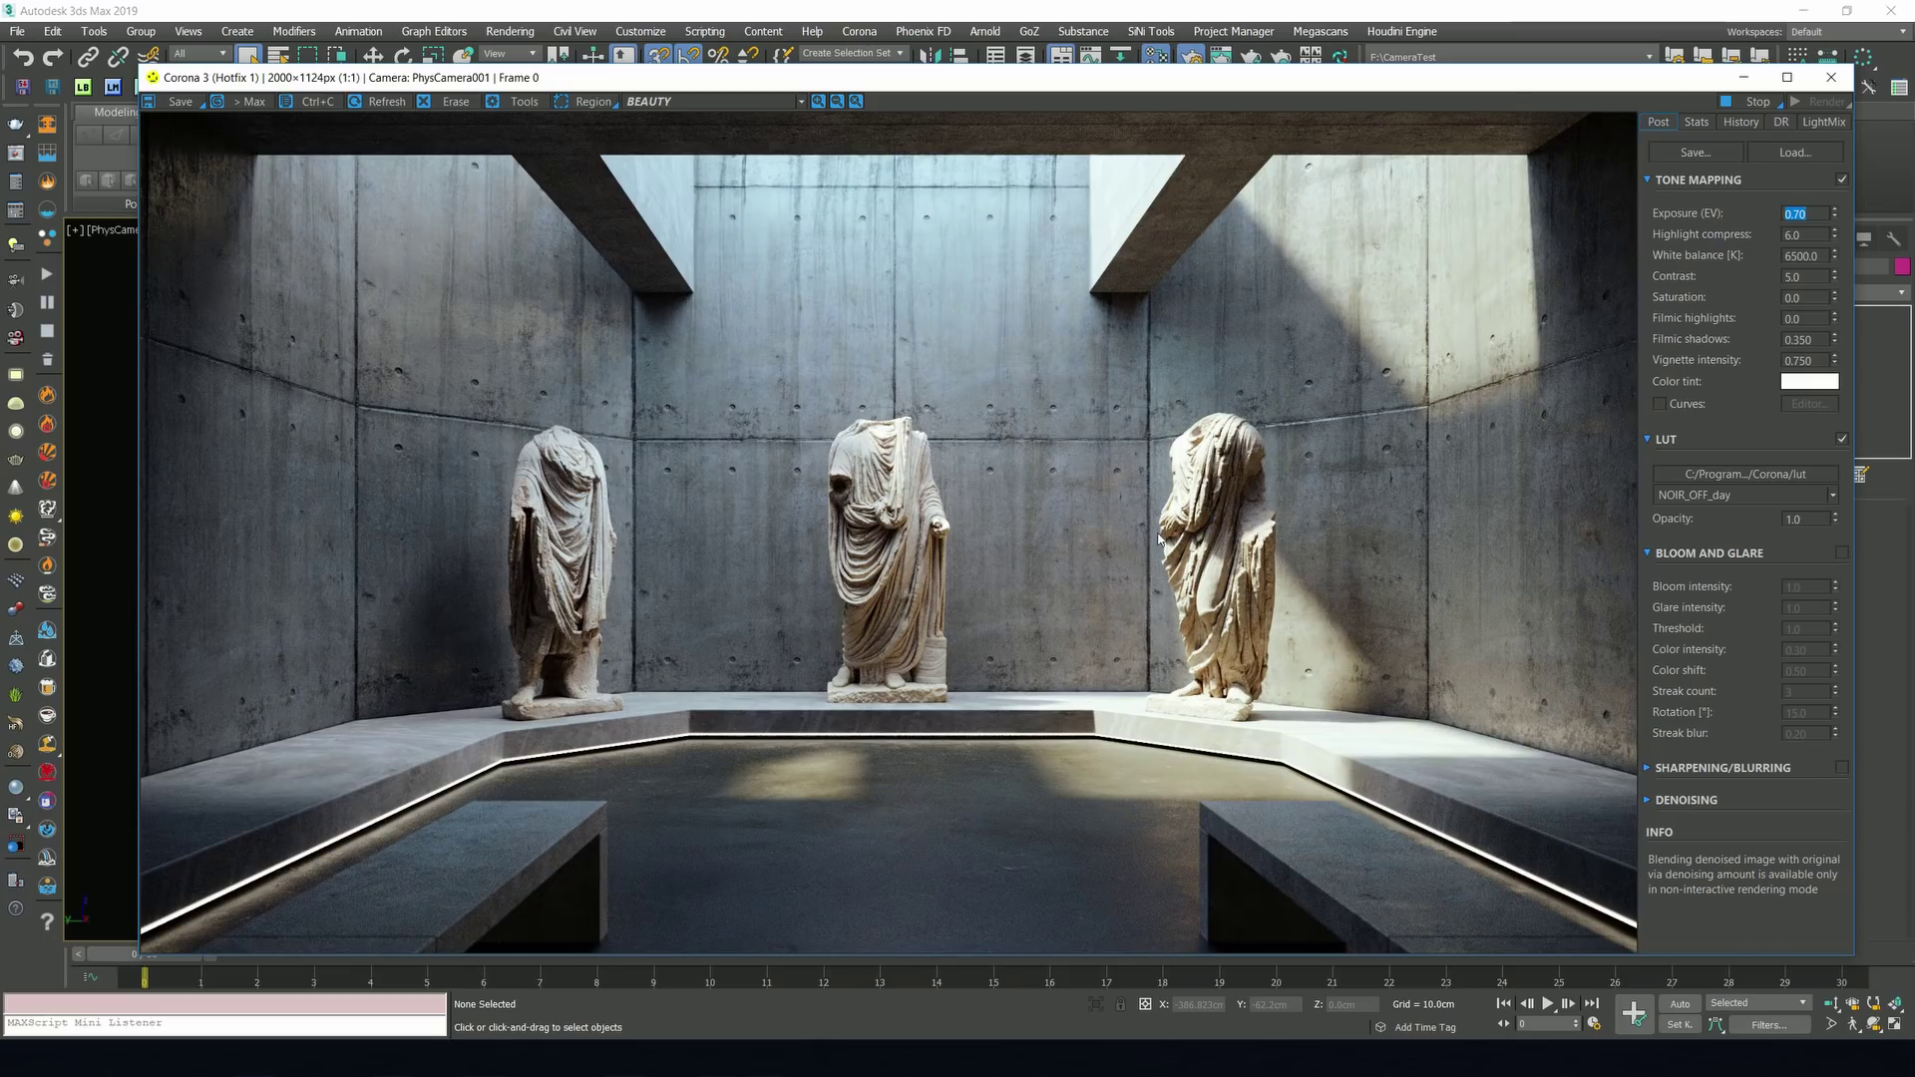
pyautogui.click(1842, 555)
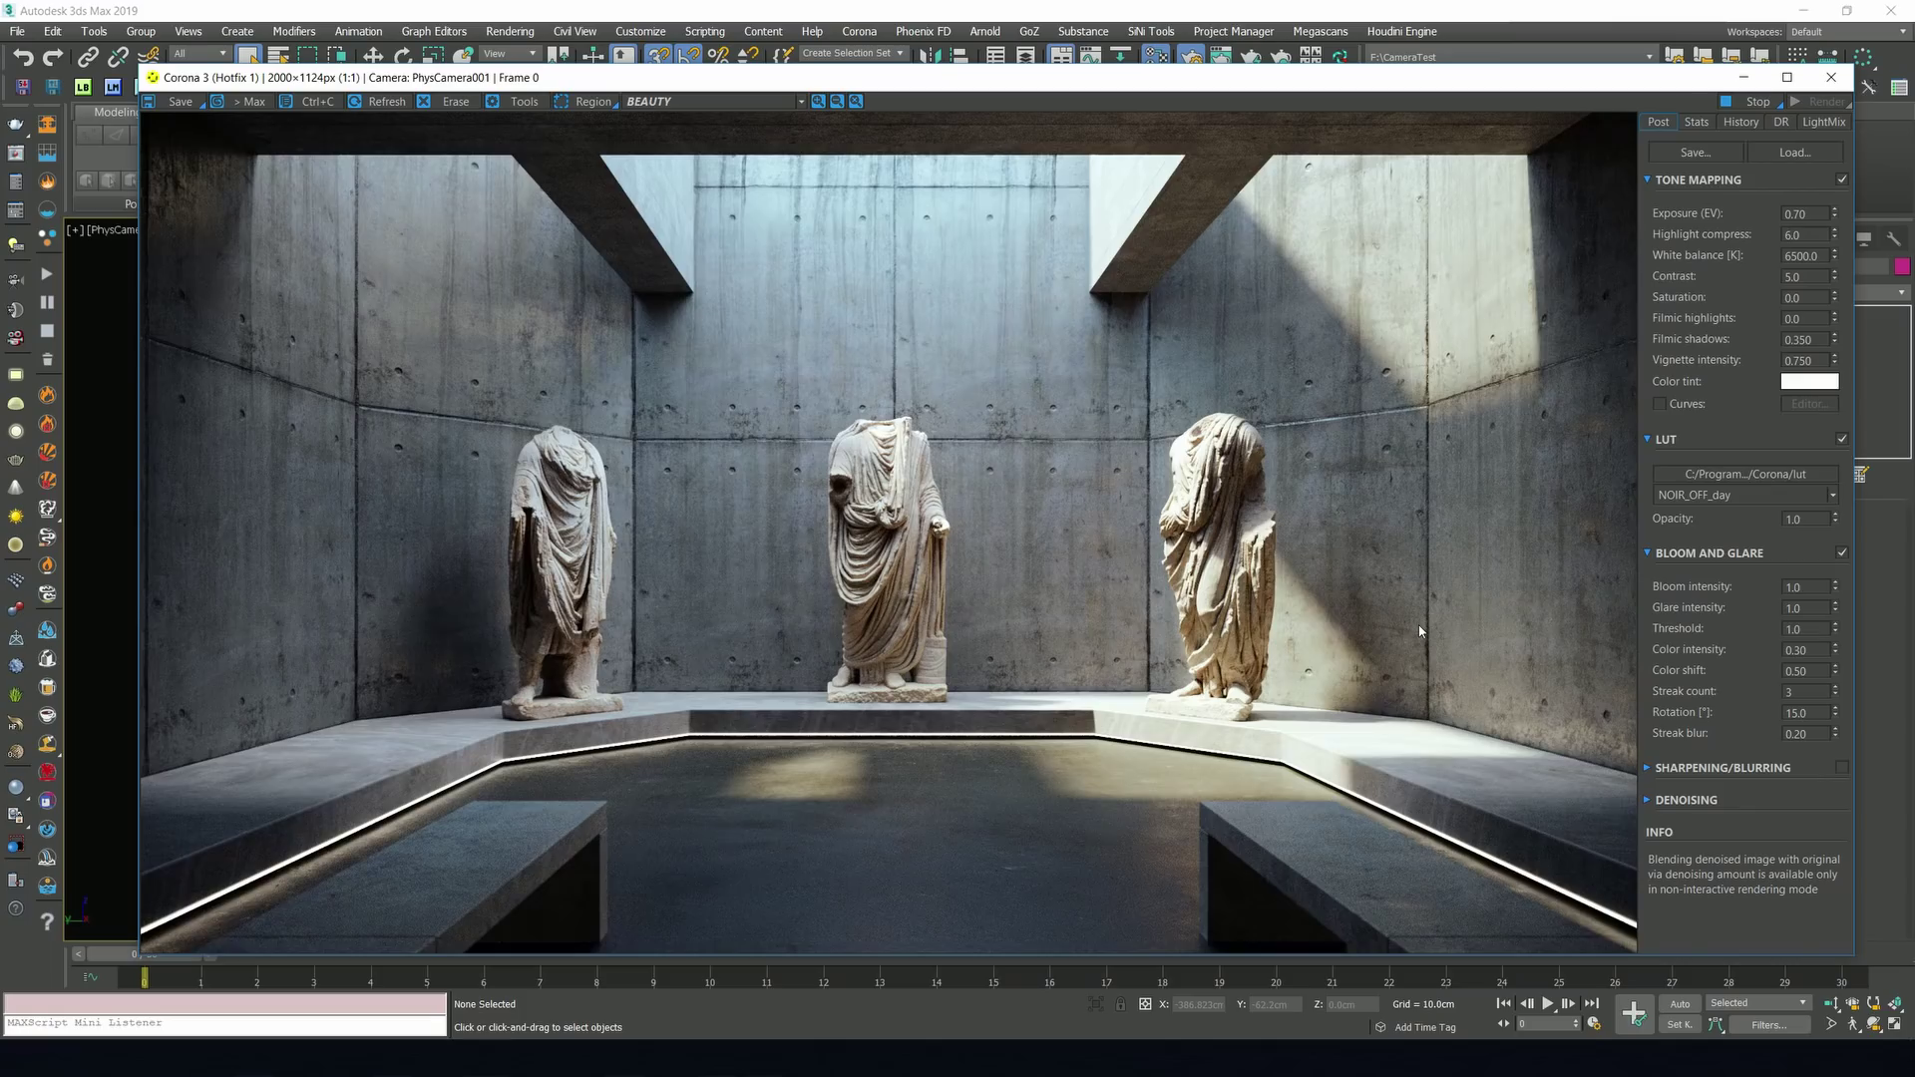